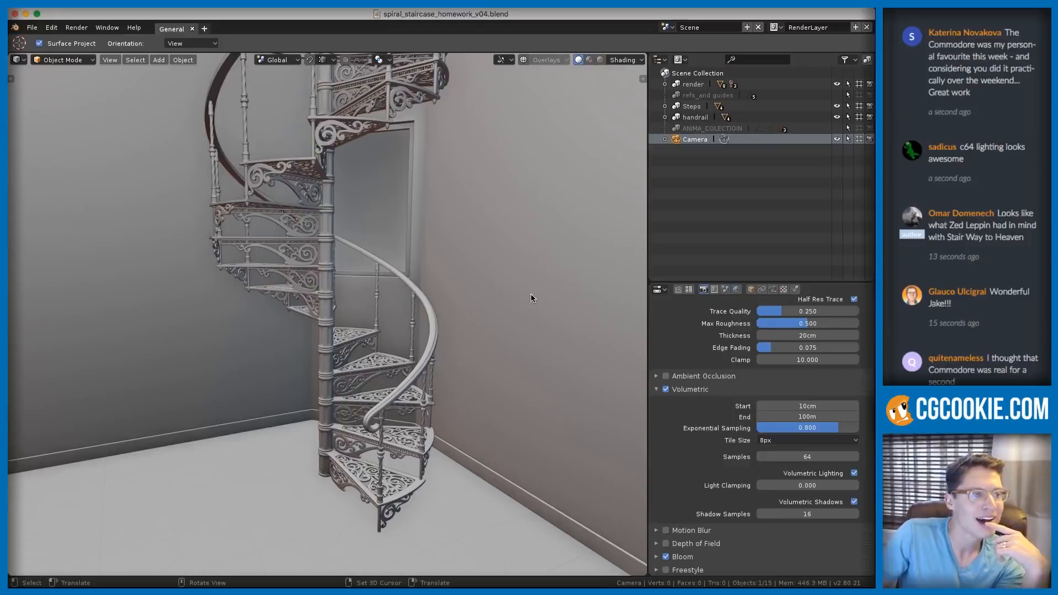
- Examine the spiral staircase's handrail and the ornamental scrollwork of its lowest steps up close
shift+middle_drag(459, 354, 479, 280)
middle_drag(497, 241, 444, 257)
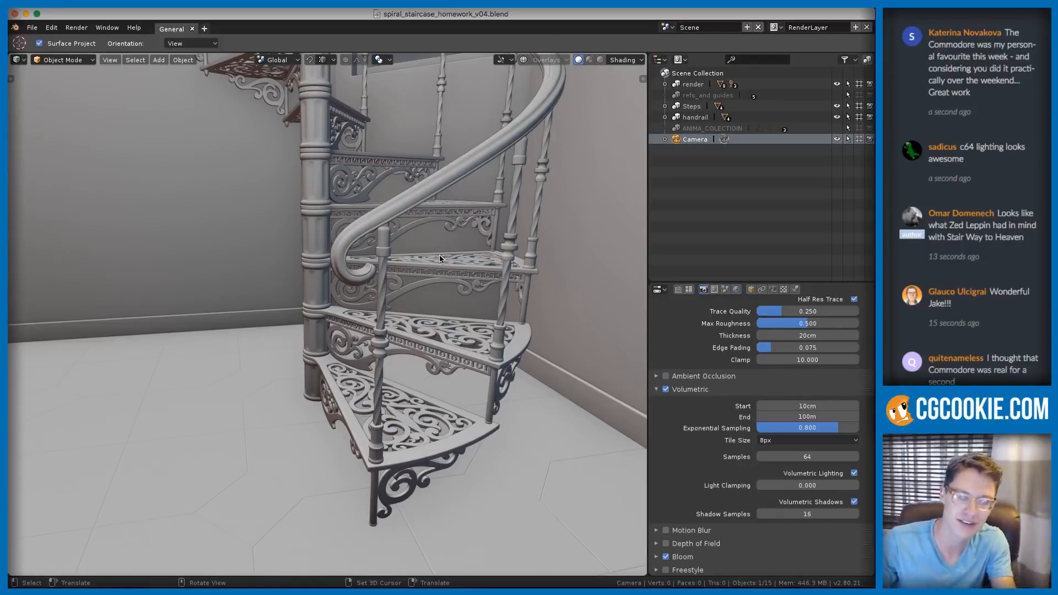
middle_drag(400, 284, 377, 306)
scroll(411, 282, up, 3)
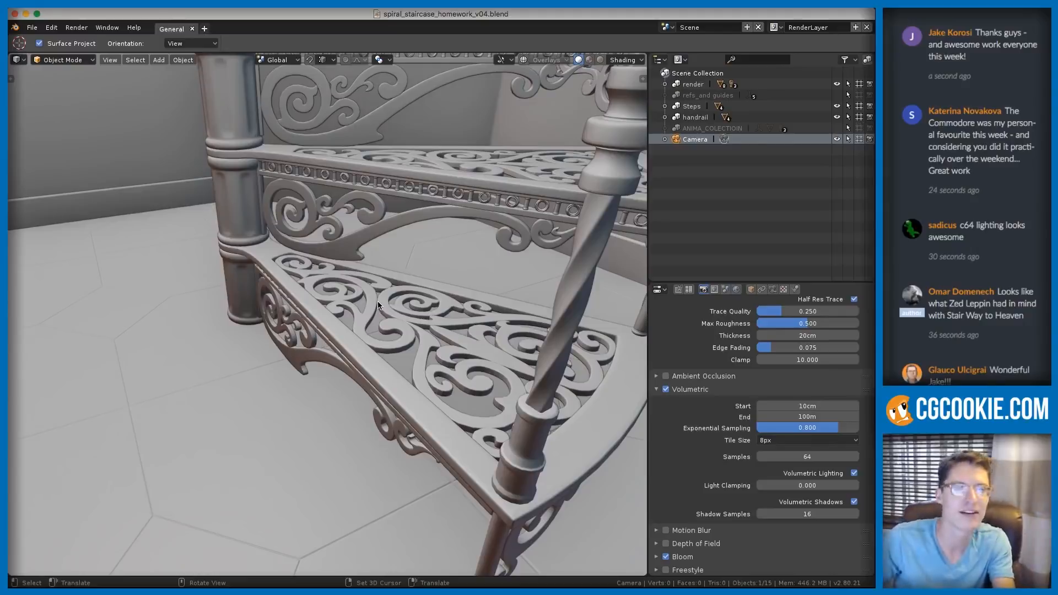
ctrl+middle_drag(378, 283, 316, 247)
scroll(308, 224, down, 6)
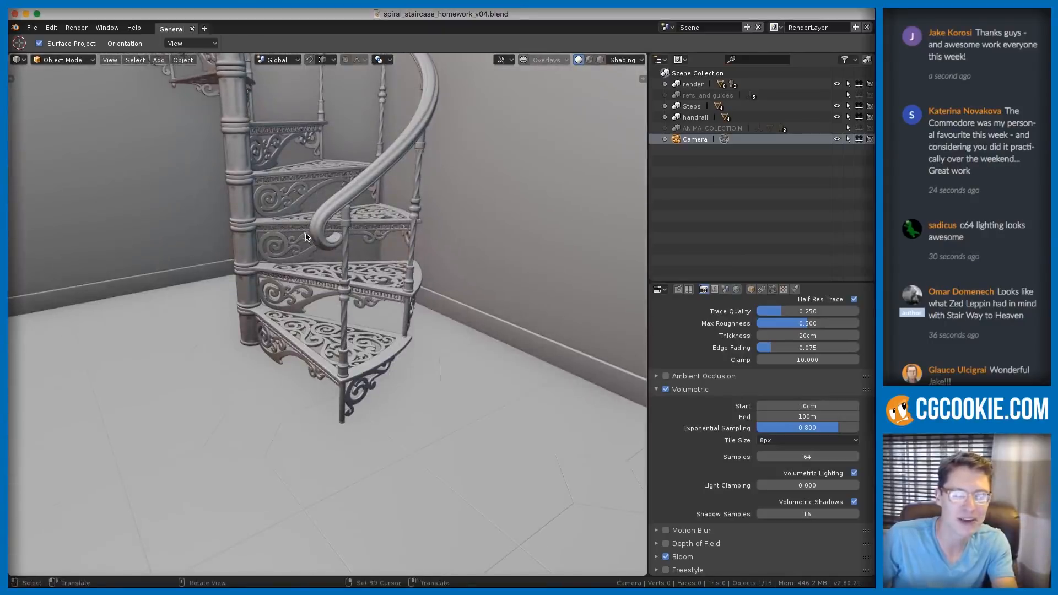
scroll(308, 237, up, 10)
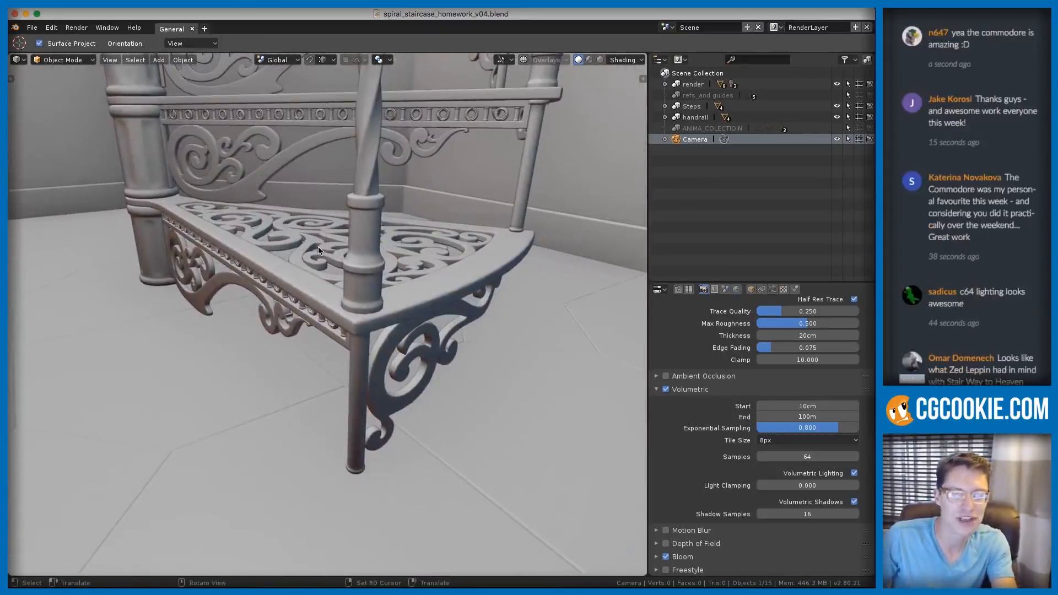
shift+click(385, 197)
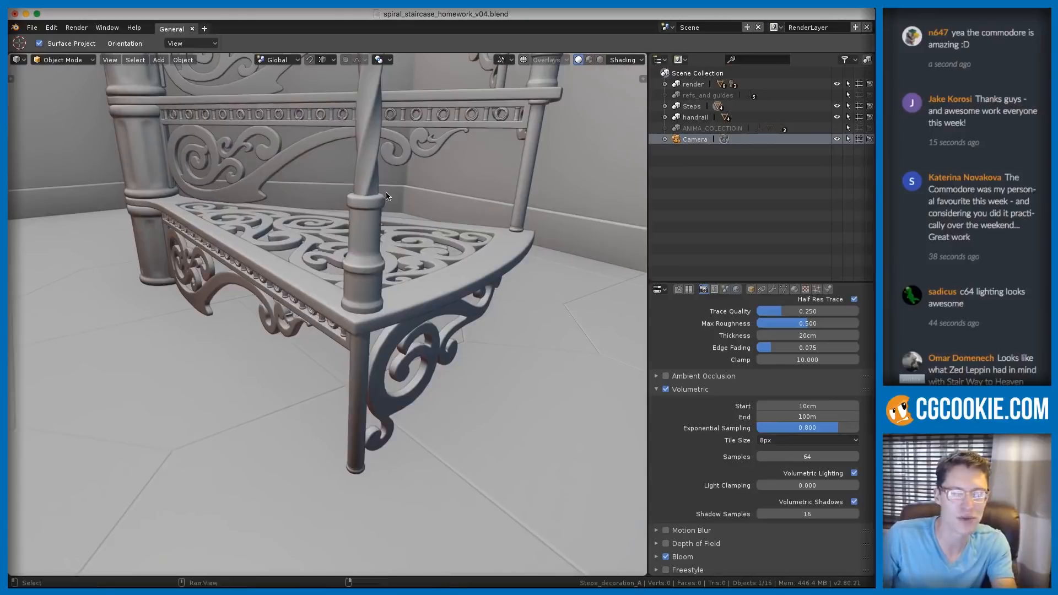
shift+middle_drag(385, 196, 385, 242)
scroll(386, 243, down, 4)
drag(129, 202, 154, 235)
key(h)
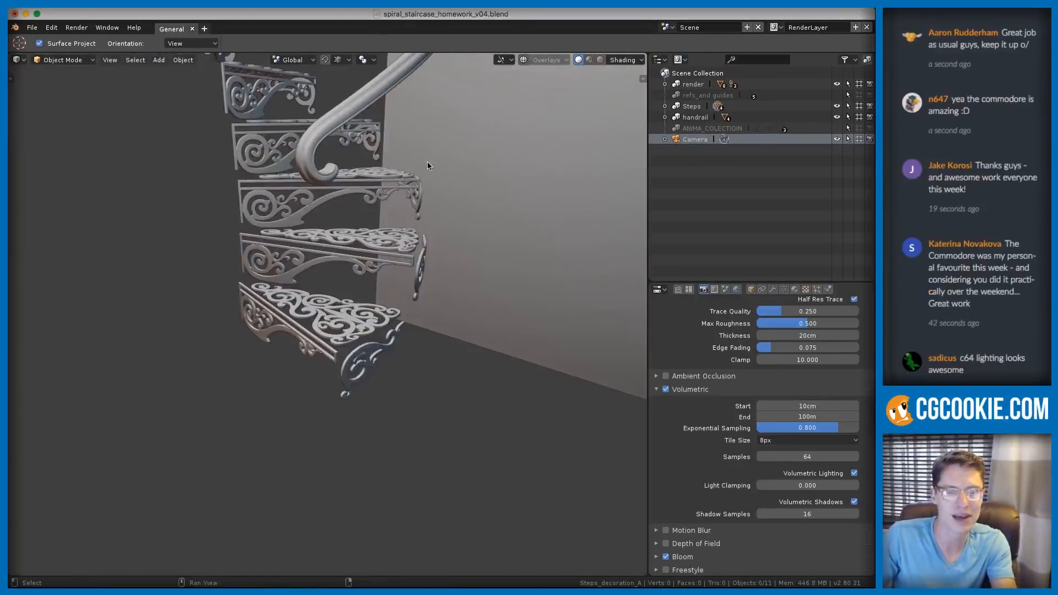
shift+middle_drag(428, 165, 402, 188)
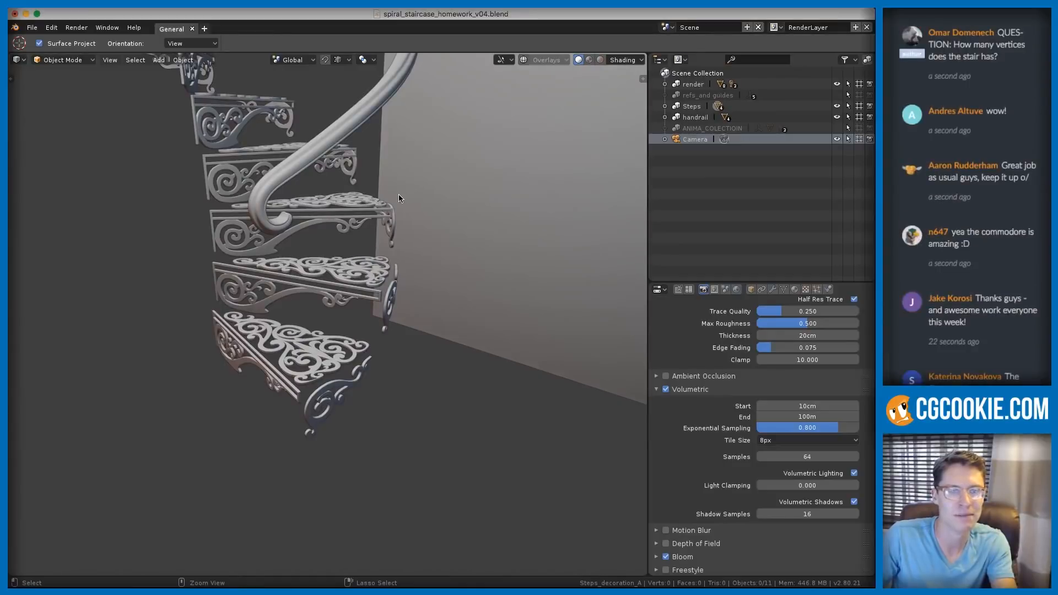
key(alt+h)
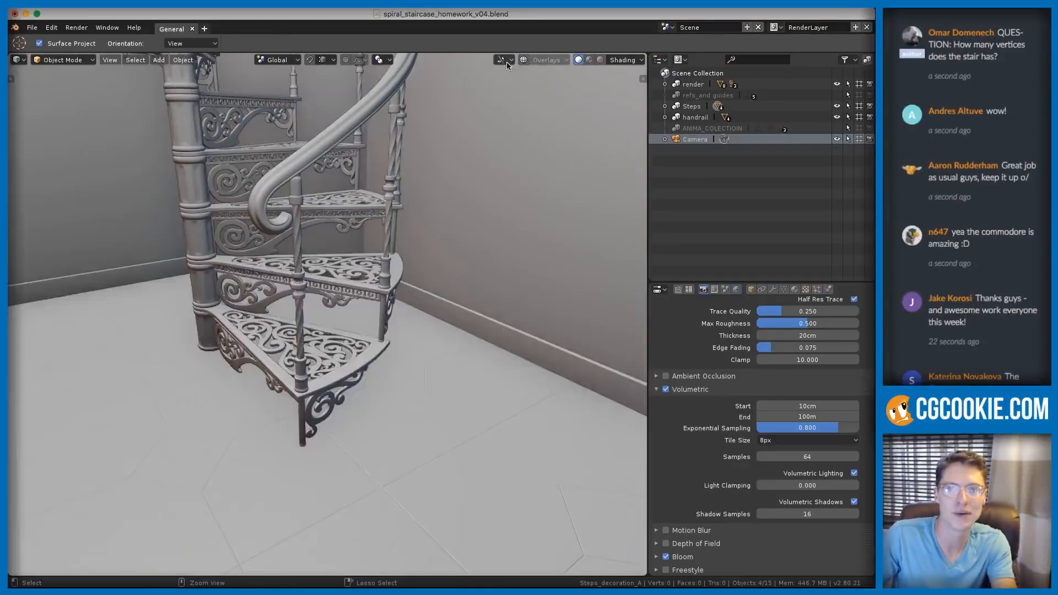
- Turn on the viewport overlays, box-select the room geometry around the staircase in wireframe and hide the floor and surrounding walls
middle_drag(471, 270, 406, 269)
key(a)
key(alt+a)
key(z)
key(b)
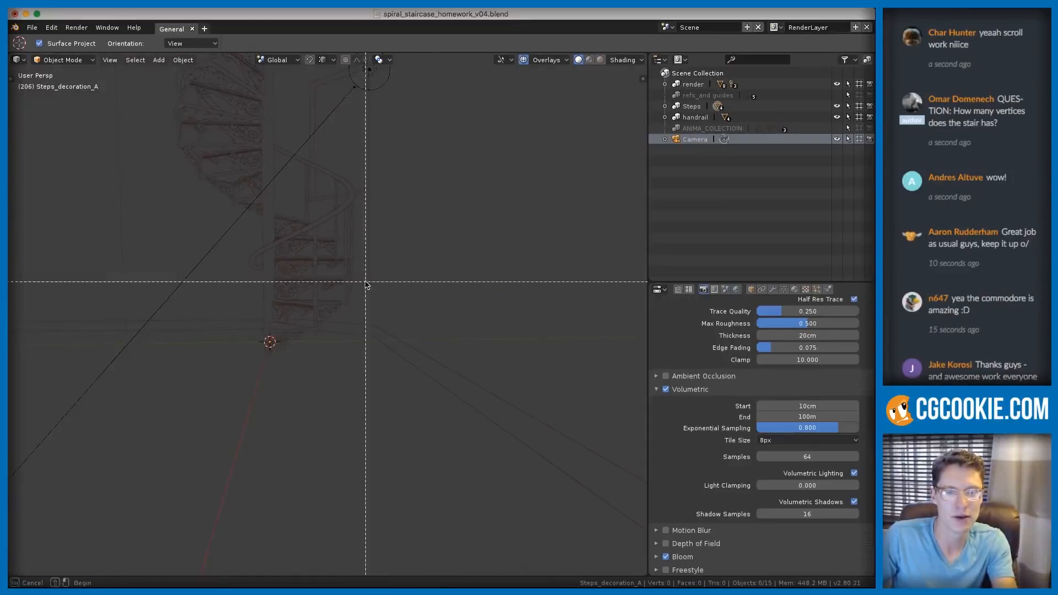
drag(364, 281, 444, 305)
key(x)
key(Delete)
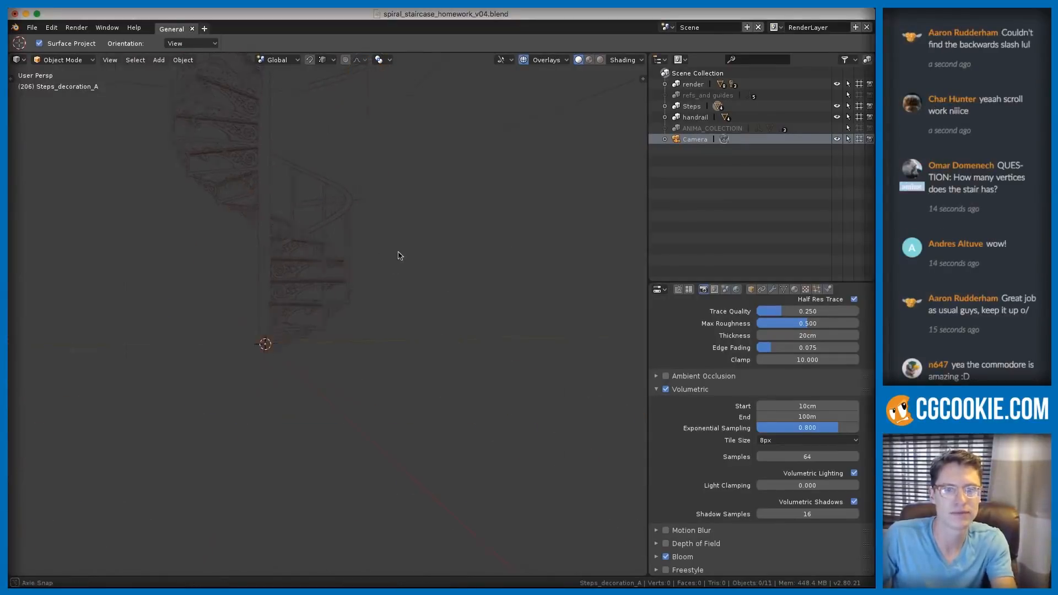
key(shift+z)
mouse_move(375, 181)
middle_down()
mouse_move(365, 274)
mouse_move(364, 228)
middle_up()
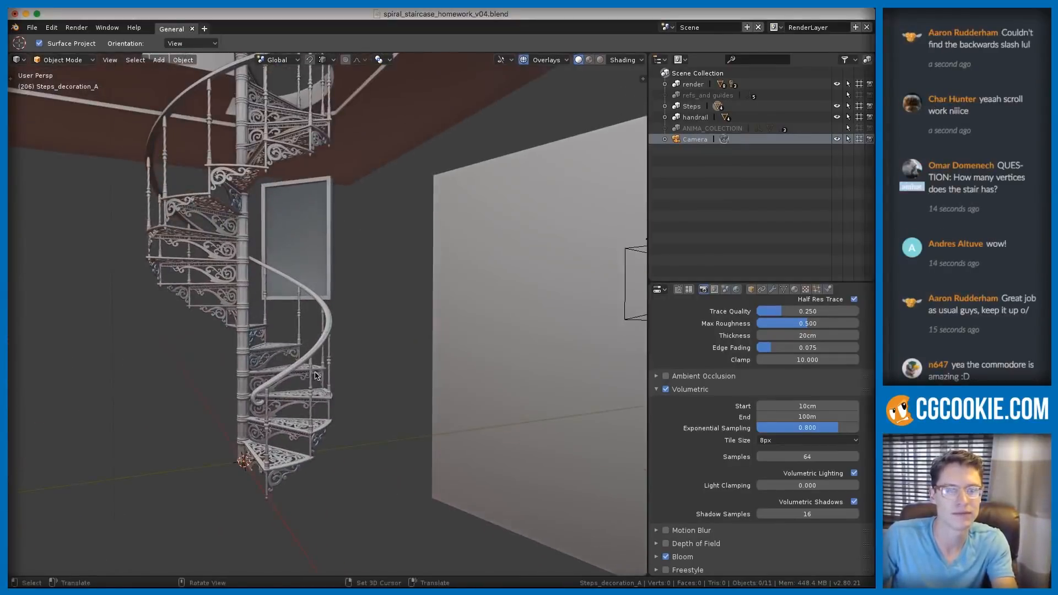
- Select the staircase's parts, invert the selection and hide all remaining objects so only the staircase is shown
key(a)
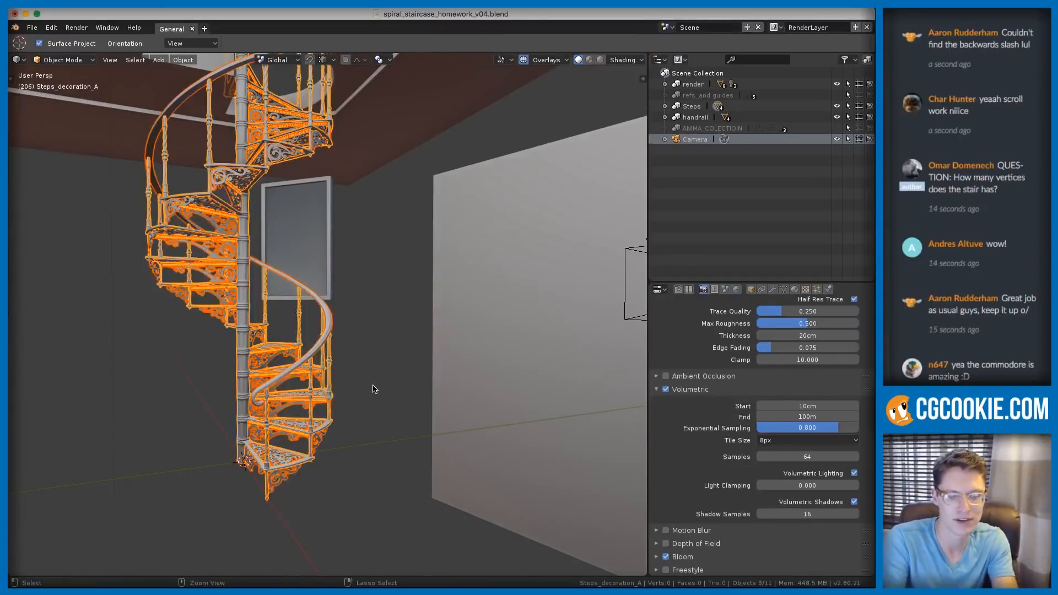
key(ctrl+i)
key(x)
key(Delete)
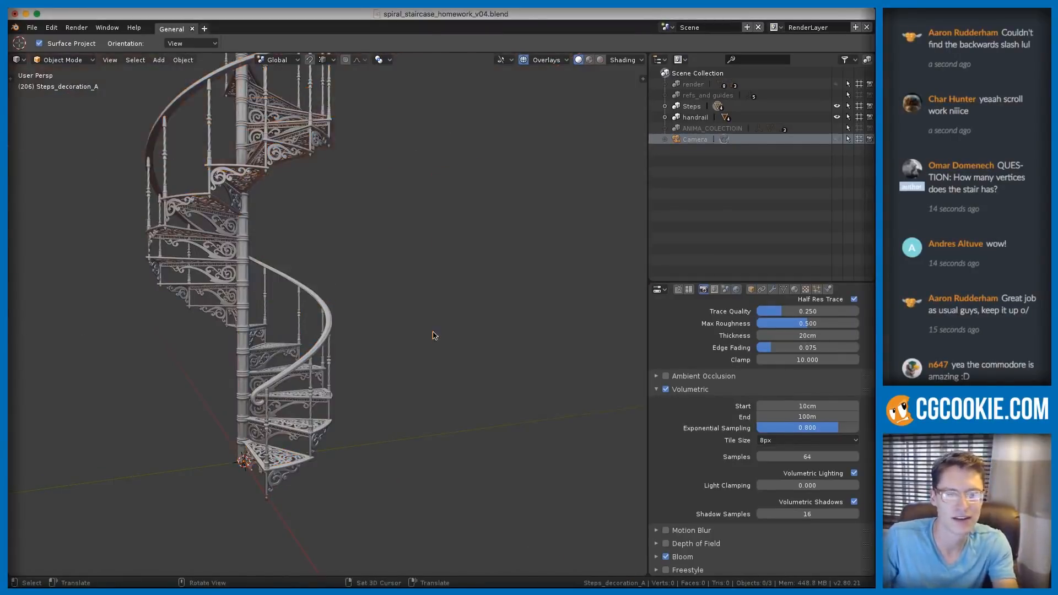
ctrl+middle_drag(397, 329, 332, 453)
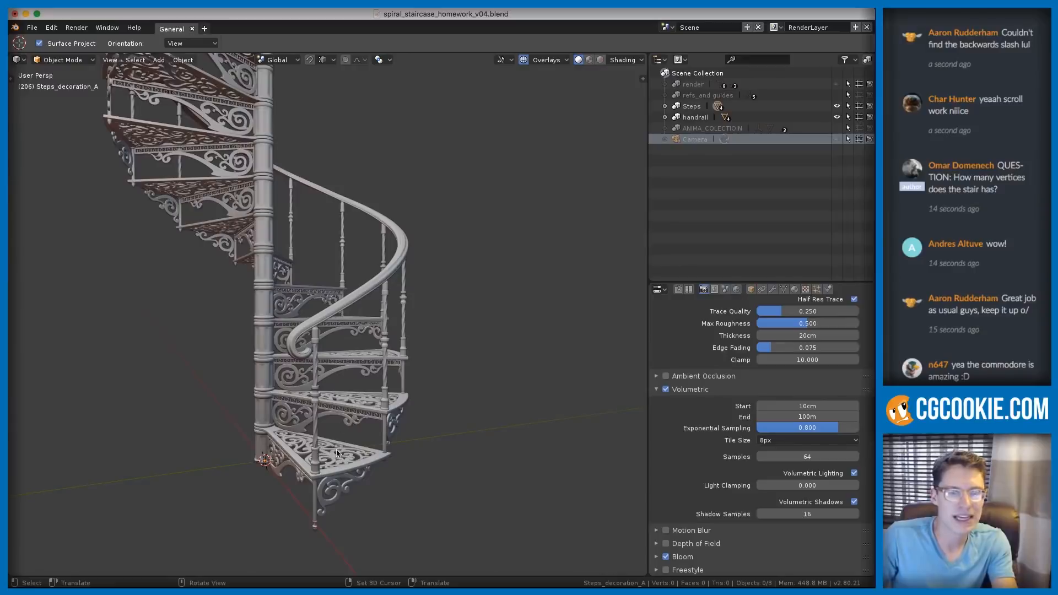
middle_drag(449, 227, 476, 213)
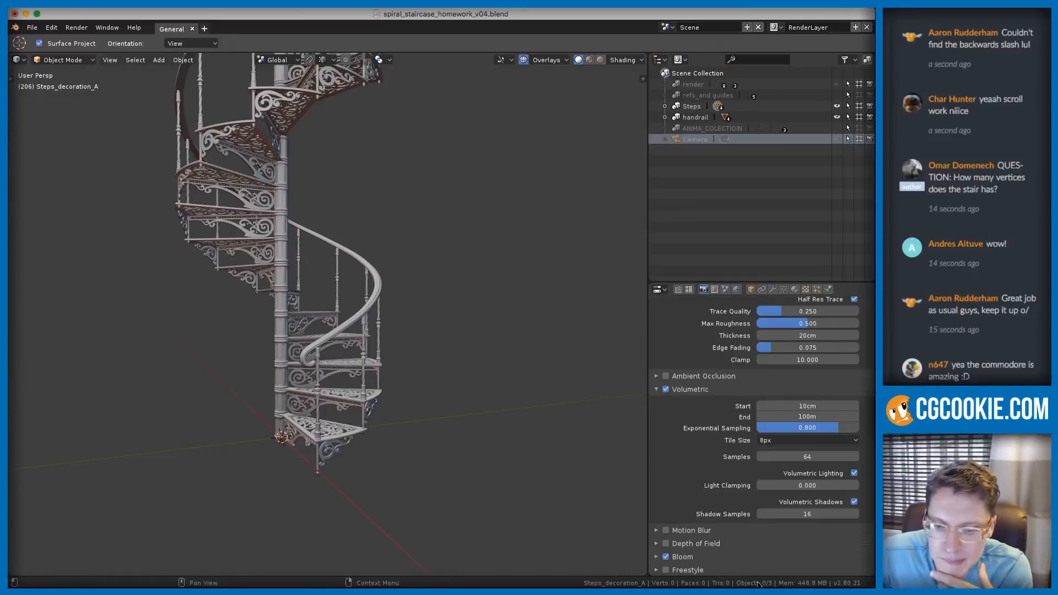
- Select the steps' scrollwork decoration and briefly check its mesh and vertex statistics in Edit Mode
click(331, 344)
middle_drag(330, 344, 382, 380)
key(Tab)
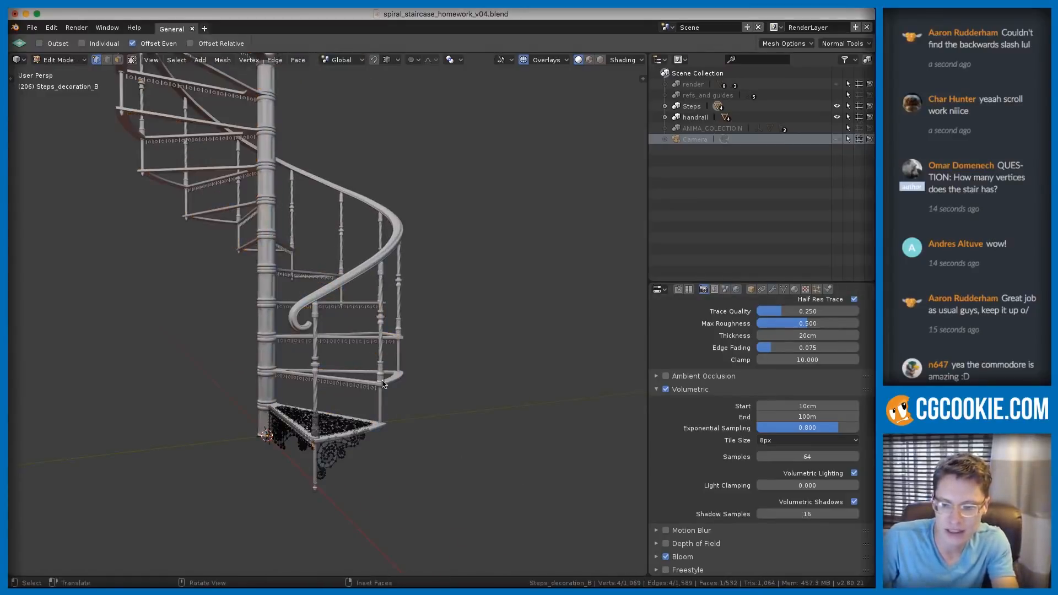
key(Tab)
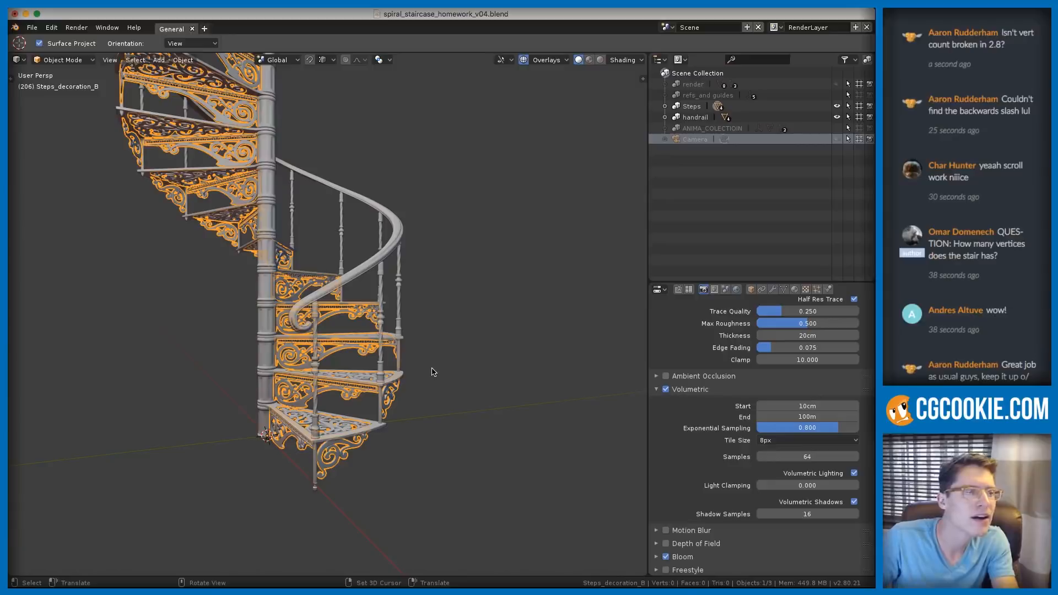
shift+middle_drag(425, 355, 427, 297)
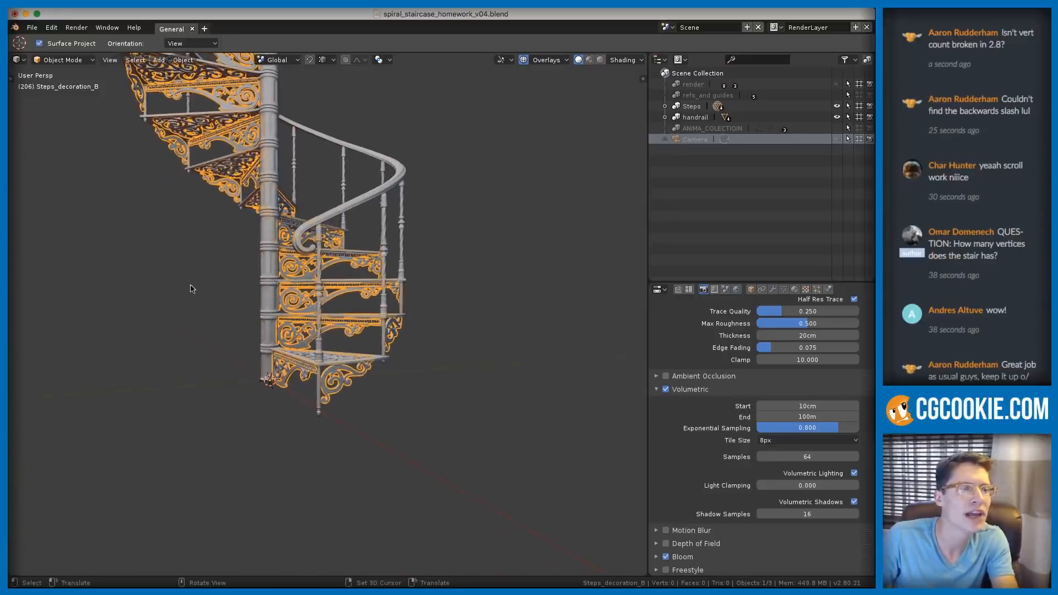
ctrl+middle_drag(165, 253, 400, 359)
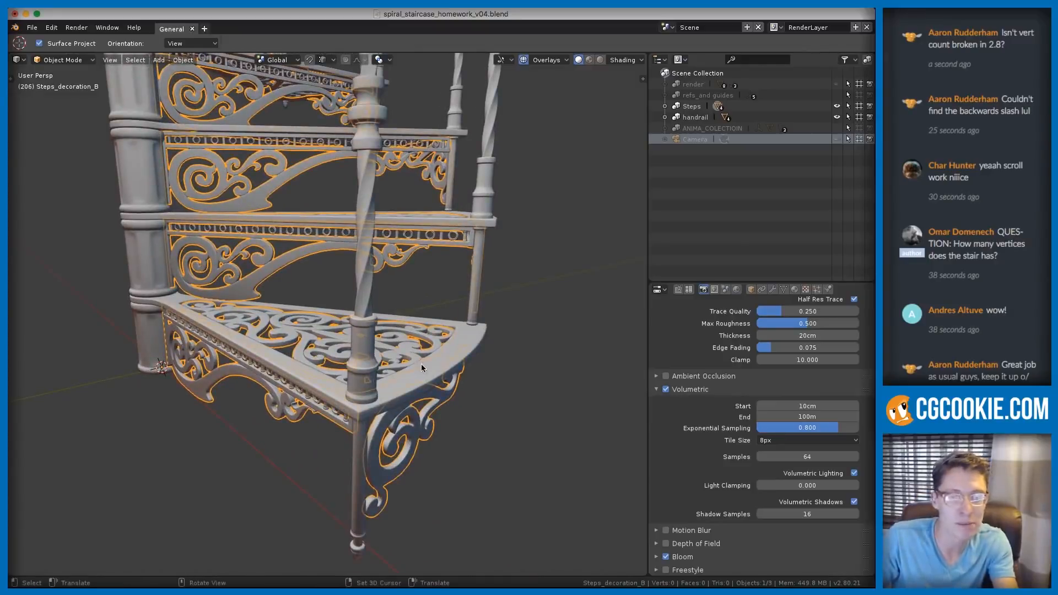
- Enter Edit Mode on the scrollwork decoration and select all of its geometry, comparing it with Object Mode
key(Tab)
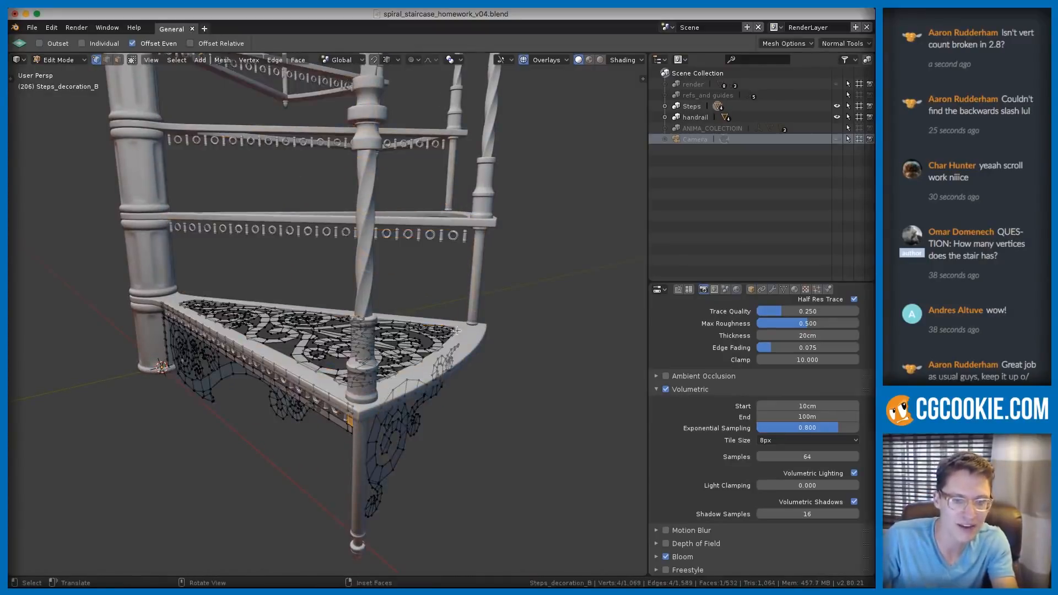
middle_drag(456, 330, 460, 360)
key(a)
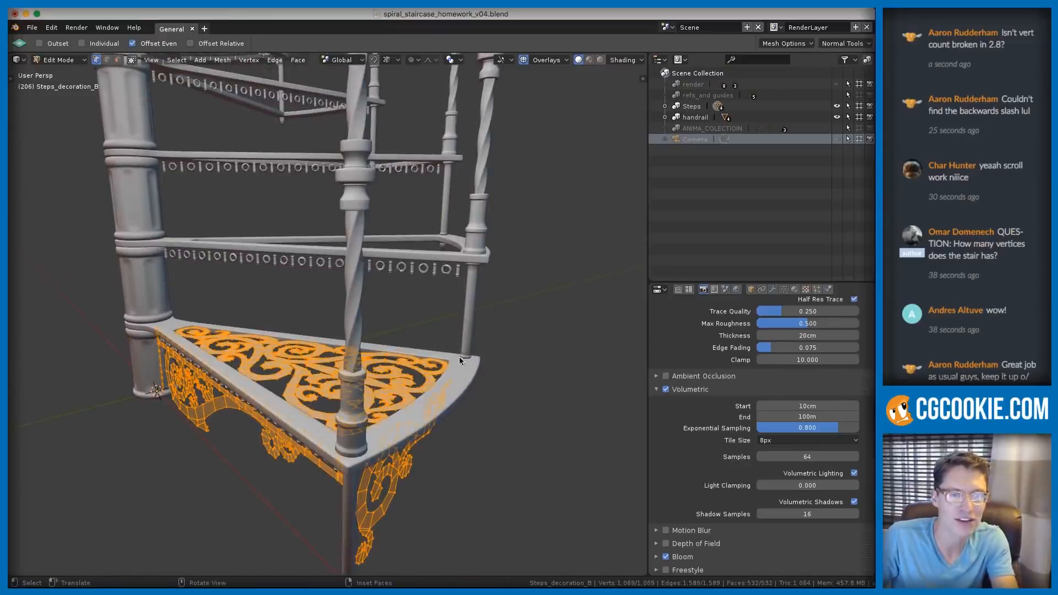
key(Tab)
scroll(448, 320, down, 3)
mouse_move(442, 310)
middle_down()
mouse_move(376, 208)
mouse_move(377, 319)
mouse_move(440, 303)
middle_up()
scroll(377, 318, up, 5)
key(Tab)
scroll(441, 303, up, 4)
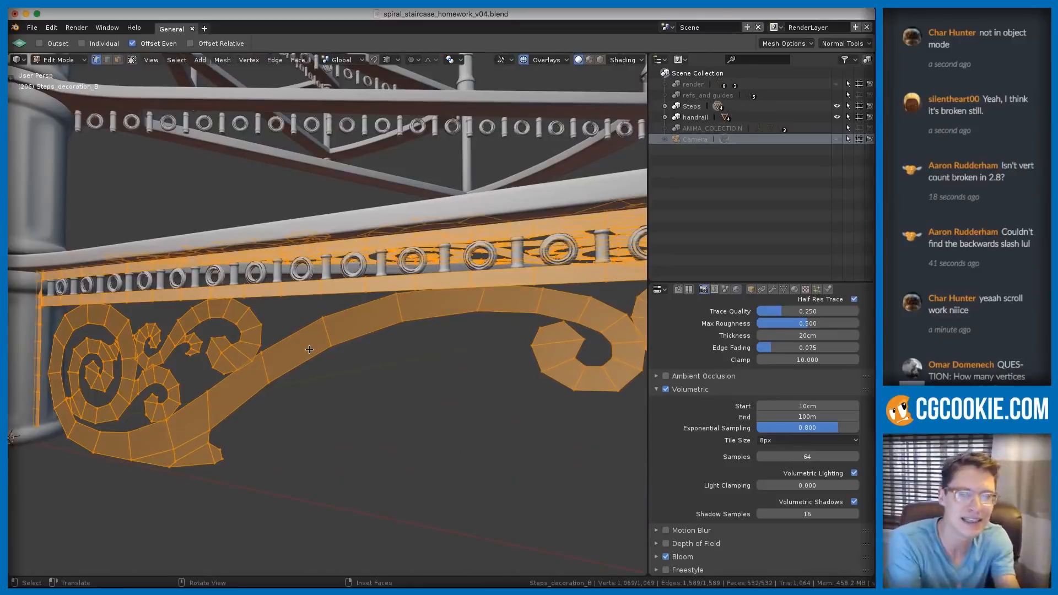
- Show the scrollwork's modifiers and toggle the on-cage display of Shrinkwrap and Solidify.001 to compare the base and modified mesh
click(772, 289)
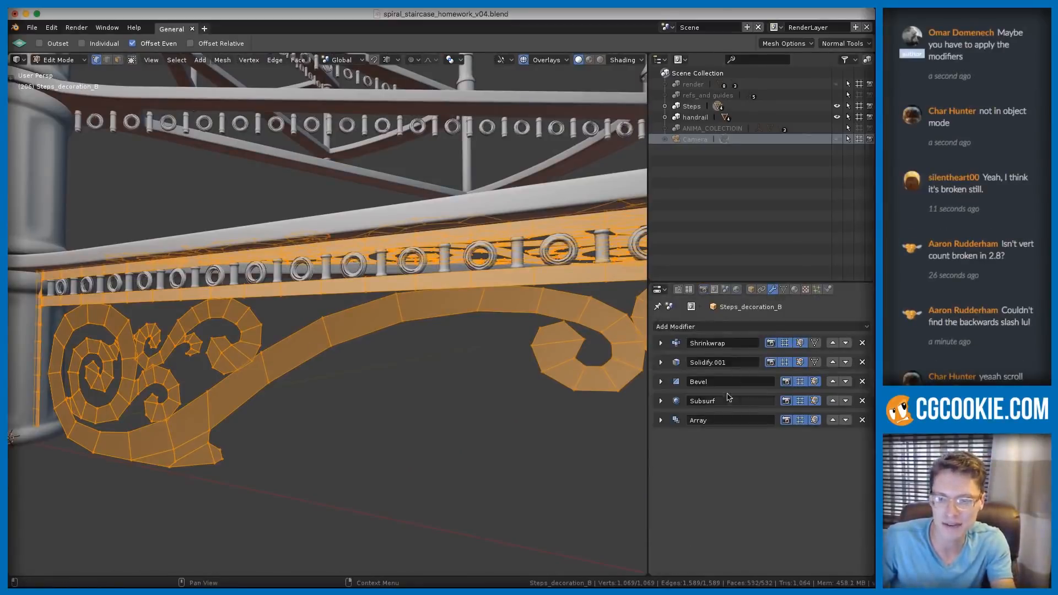
middle_drag(467, 323, 418, 299)
click(815, 343)
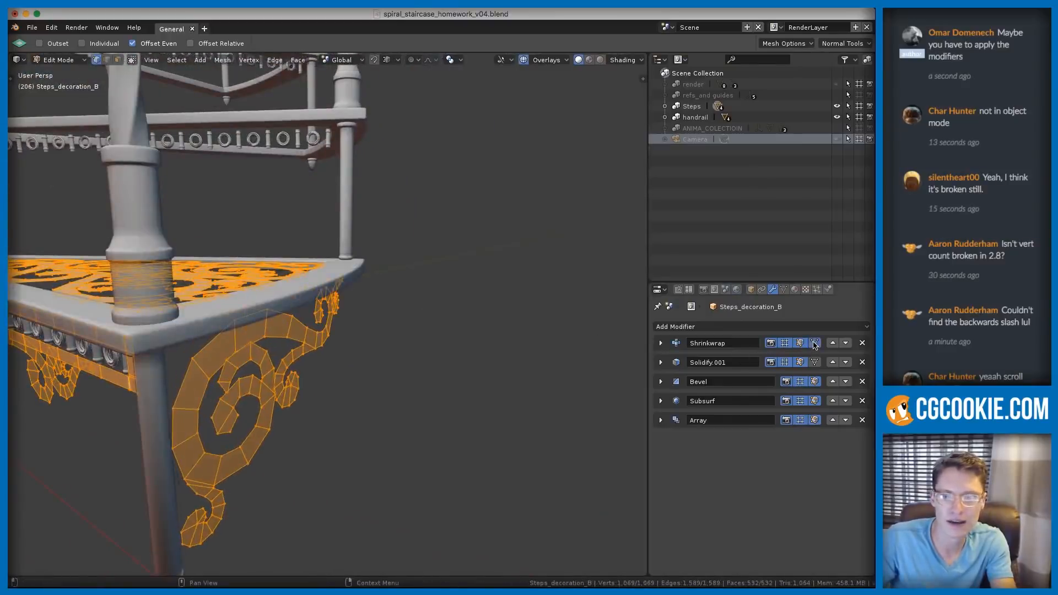
mouse_move(386, 309)
middle_down()
mouse_move(378, 314)
mouse_move(389, 298)
middle_up()
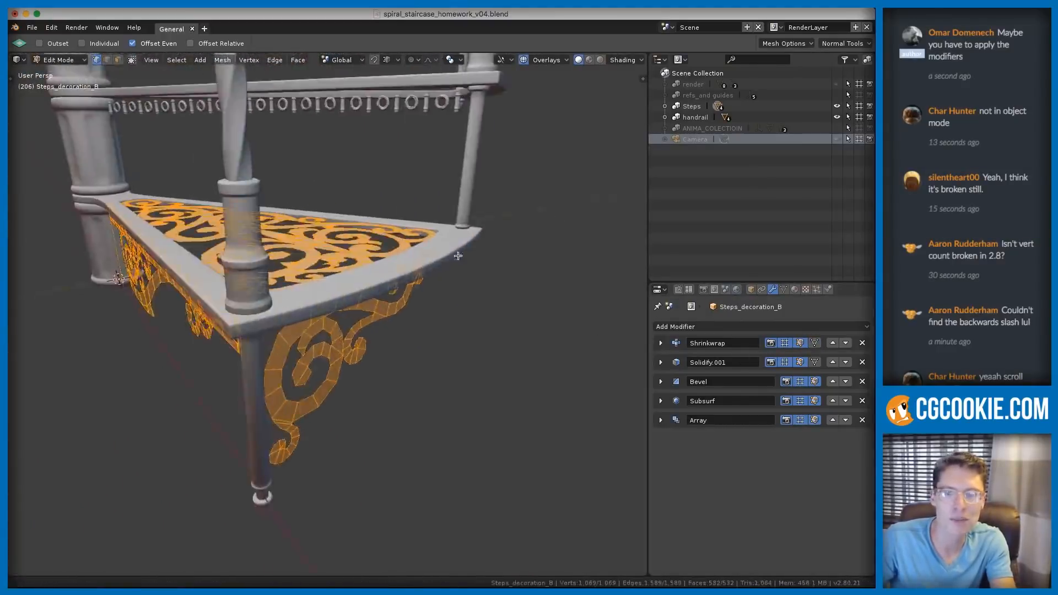
scroll(399, 285, up, 3)
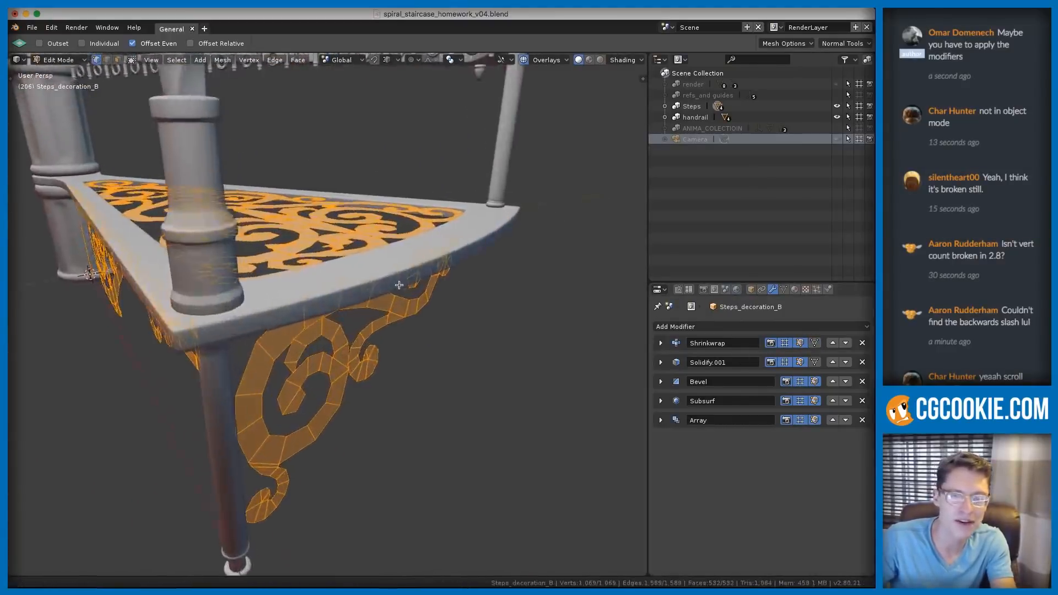
click(815, 343)
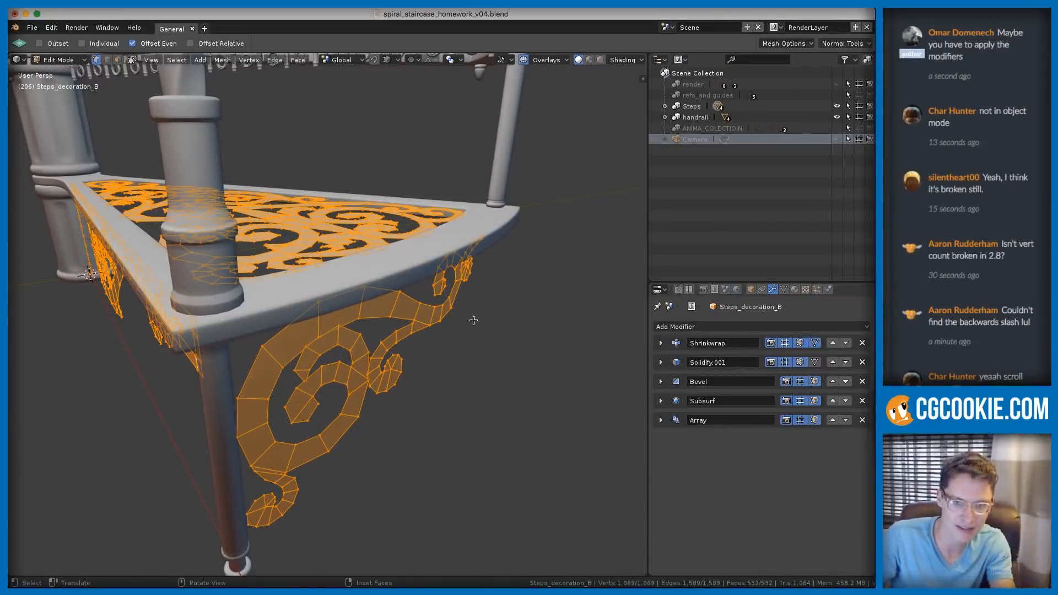
click(814, 363)
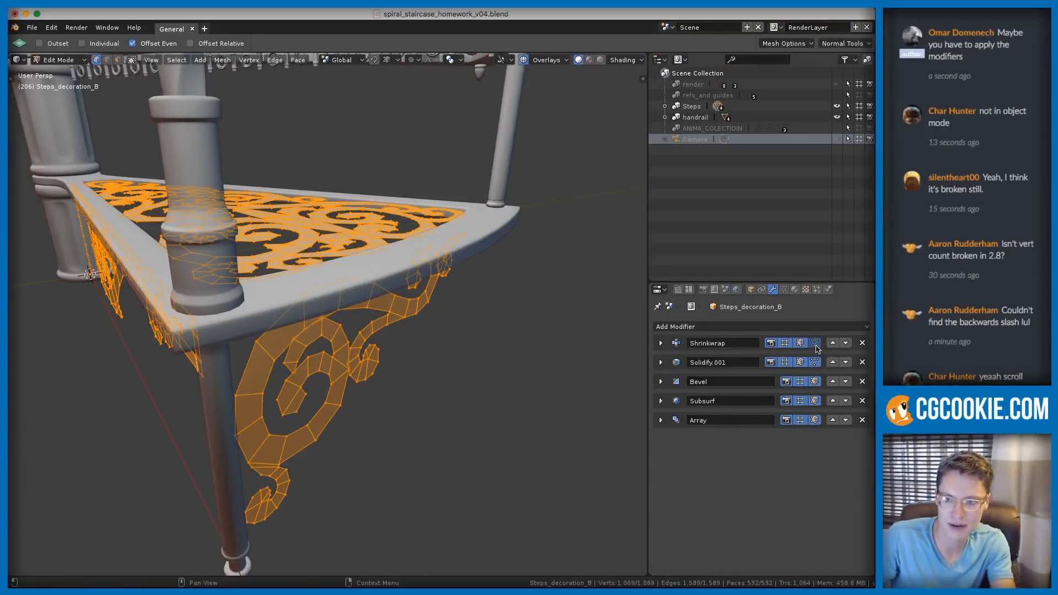
click(815, 344)
click(816, 345)
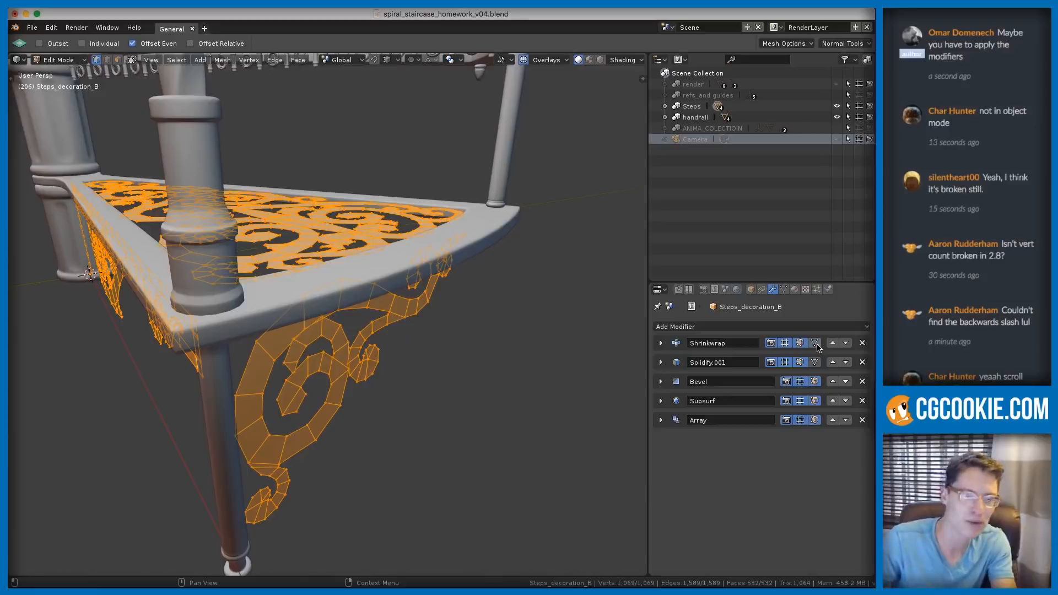
middle_drag(519, 331, 399, 244)
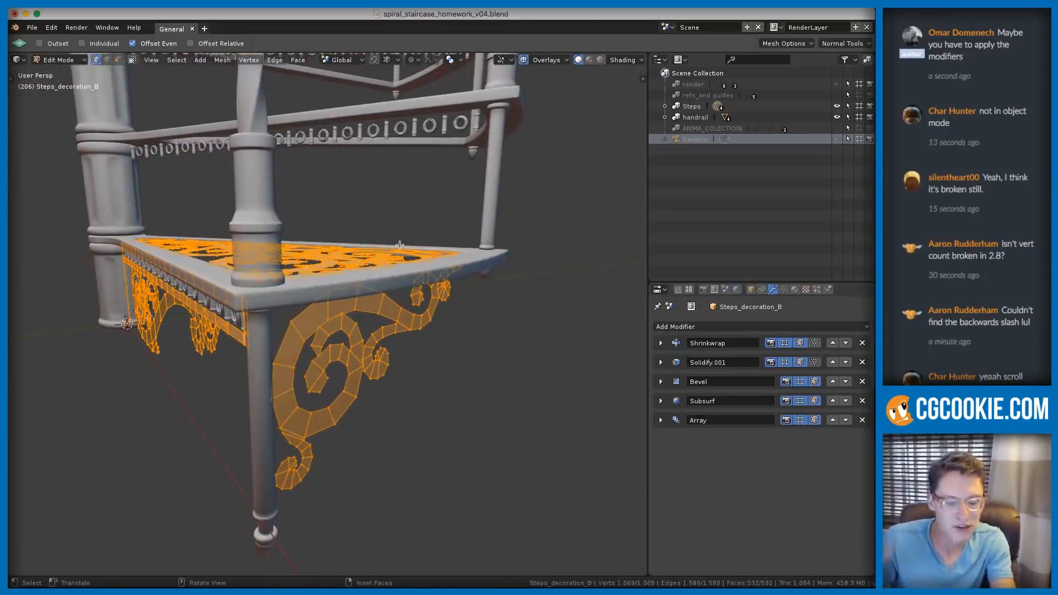
- Expand the Shrinkwrap modifier's settings and inspect from below how the side scrollwork follows the step's curved edge
click(660, 343)
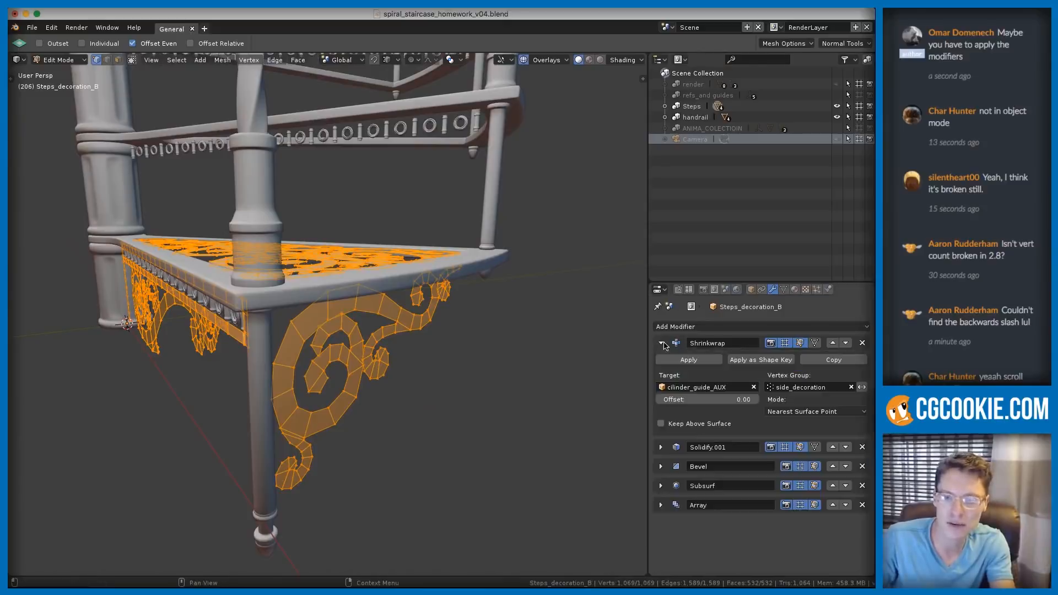
middle_drag(479, 349, 348, 255)
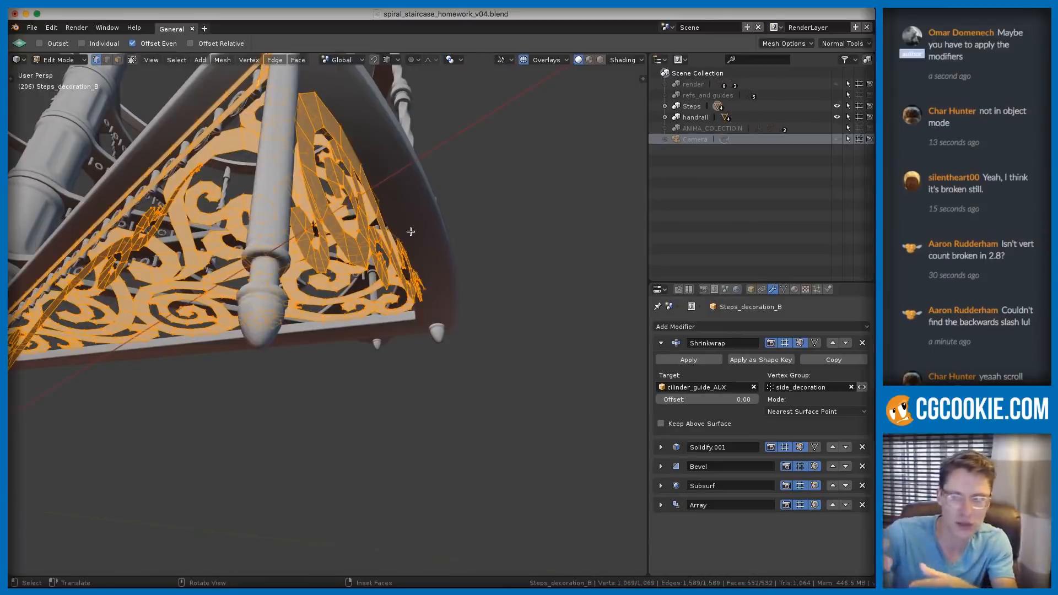
scroll(406, 220, down, 3)
mouse_move(406, 210)
middle_down()
mouse_move(404, 352)
mouse_move(409, 221)
middle_up()
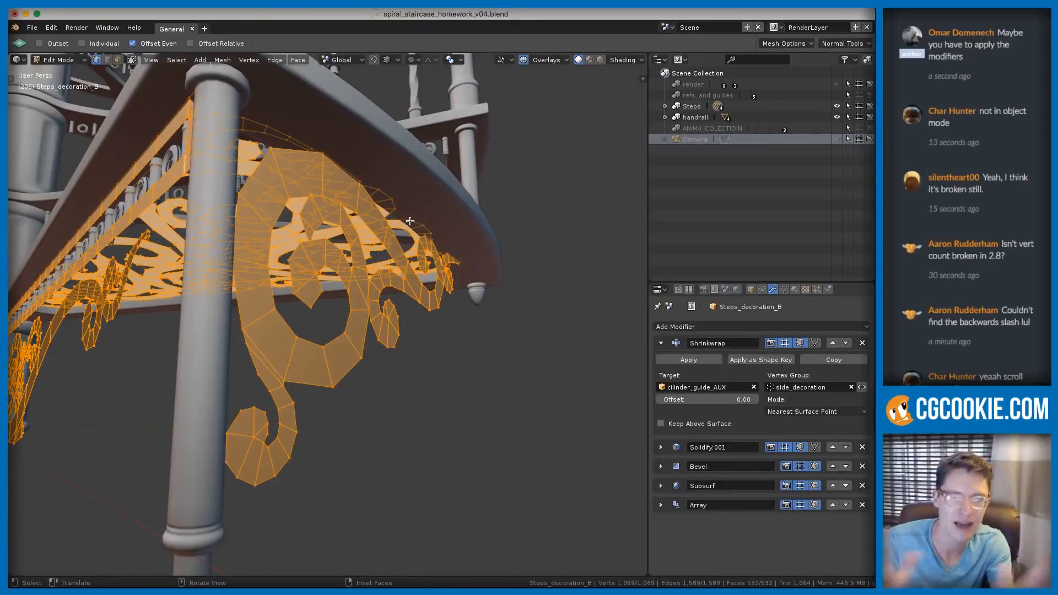
mouse_move(410, 221)
middle_down()
mouse_move(415, 292)
mouse_move(424, 218)
middle_up()
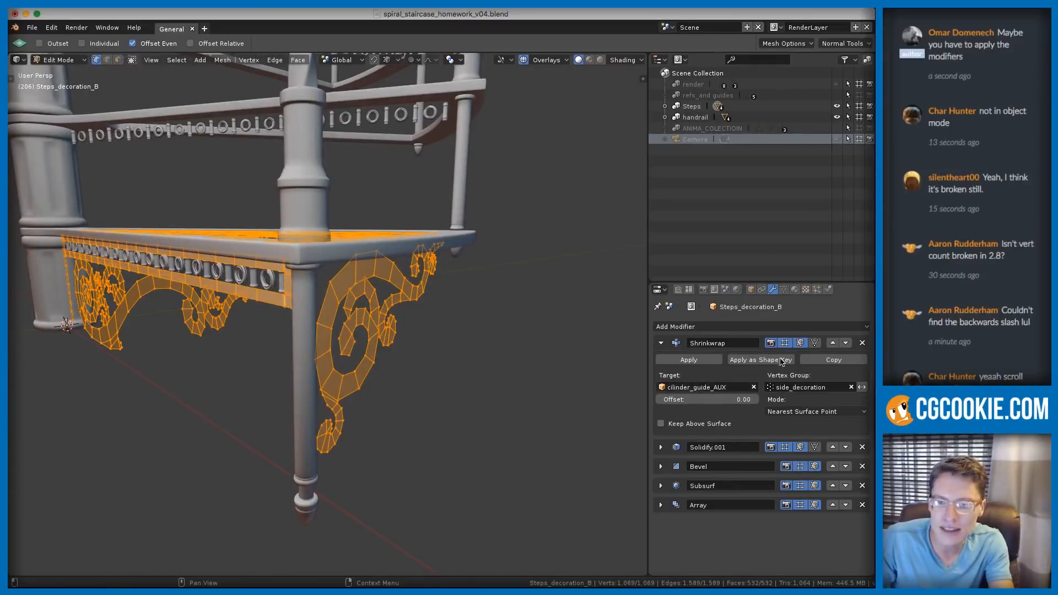
click(664, 118)
click(665, 117)
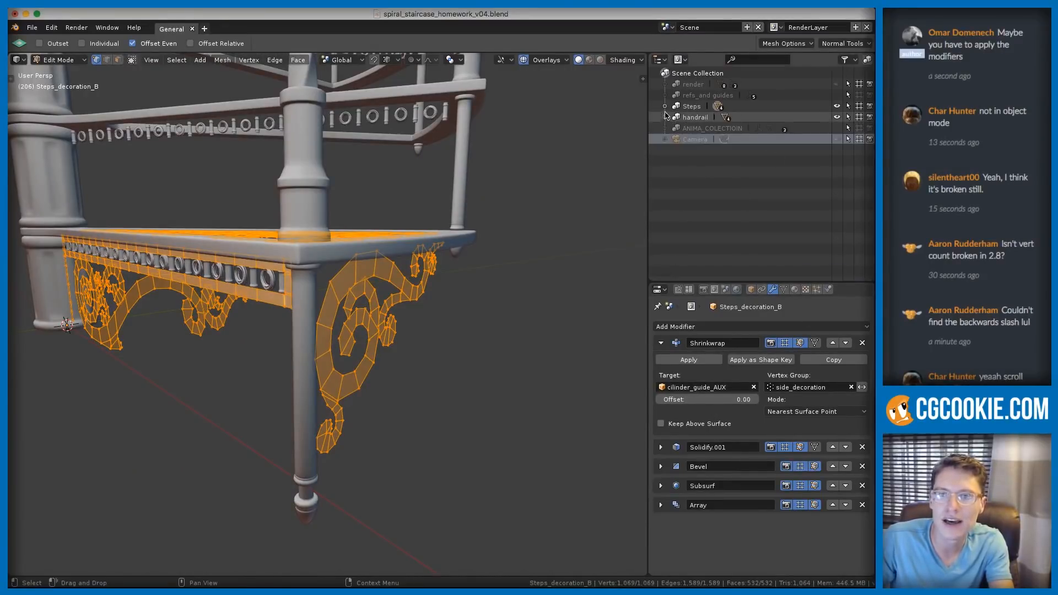
- Expand the Steps collection and collapse its decoration and spacer objects' contents to reach cilinder_guide_AUX
click(665, 106)
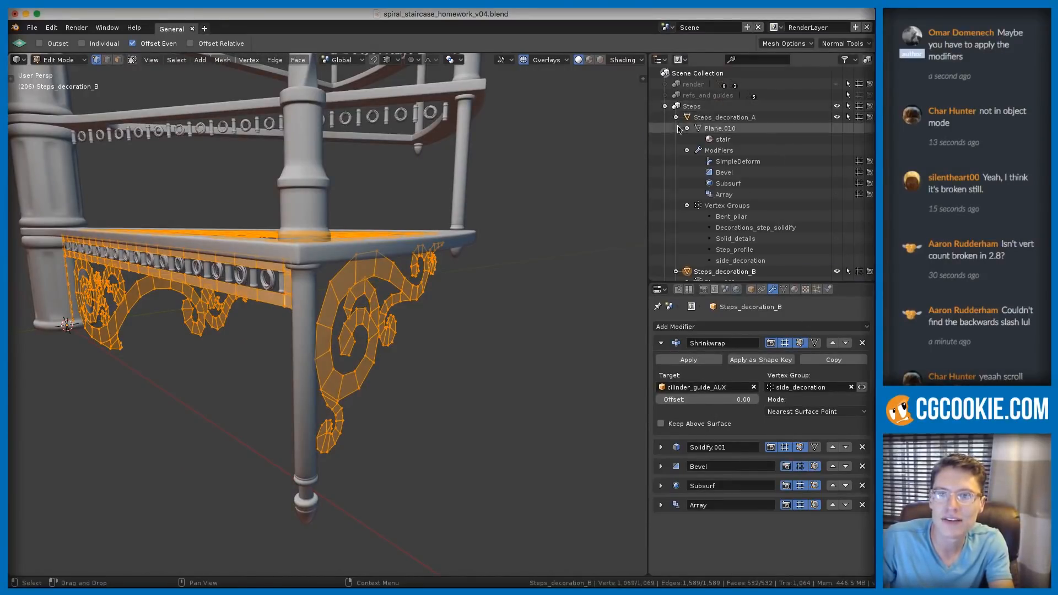
click(675, 117)
click(676, 128)
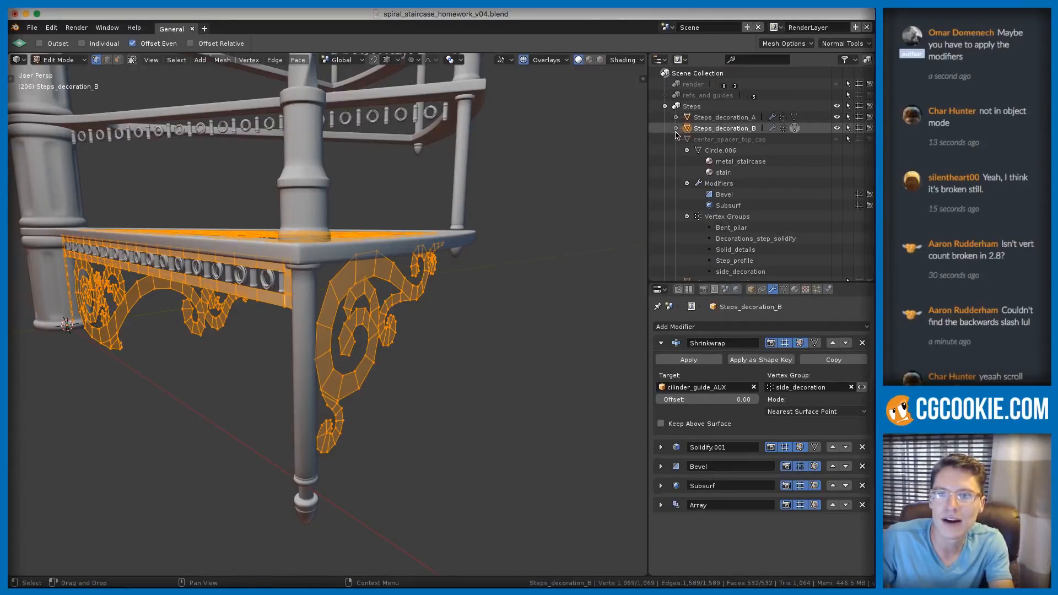
click(676, 129)
click(677, 152)
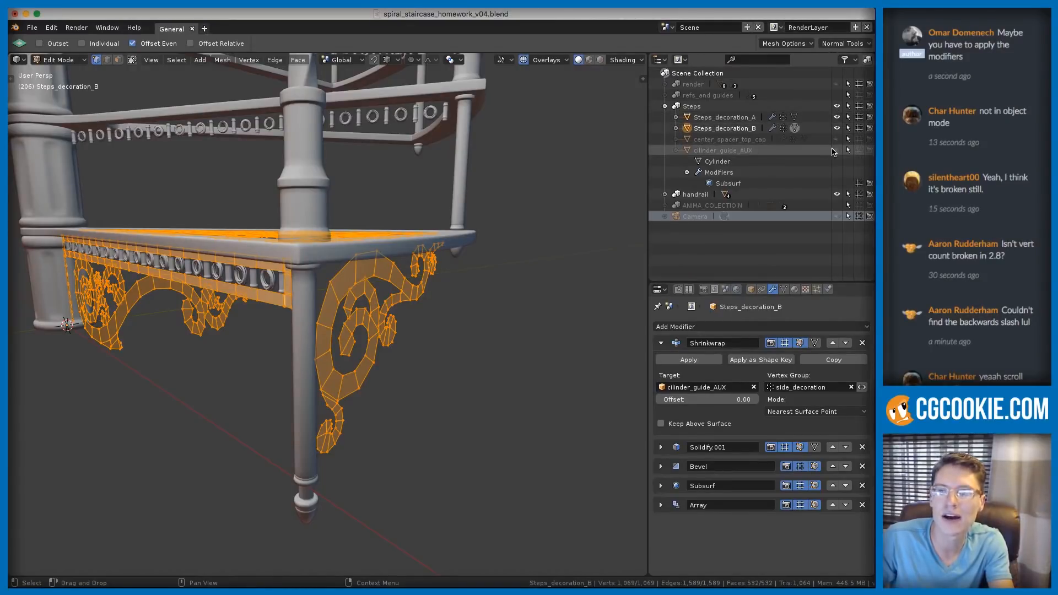
- Unhide cilinder_guide_AUX and turn on Shrinkwrap's on-cage display to compare the side scrollwork with the cylinder's surface
click(838, 150)
middle_drag(507, 243, 451, 259)
scroll(407, 229, up, 5)
scroll(394, 318, down, 3)
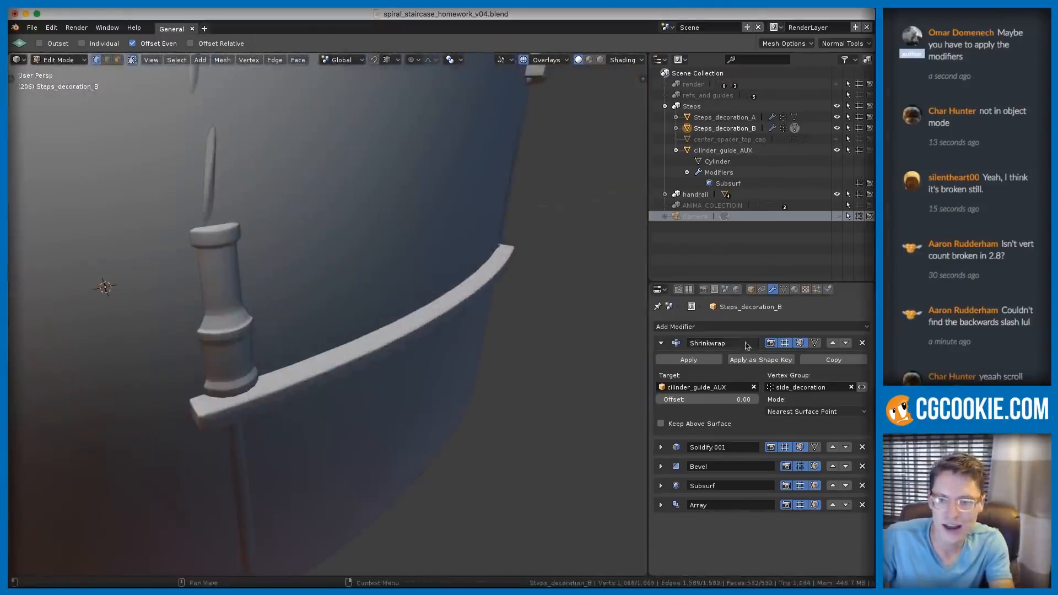
click(814, 342)
middle_drag(419, 292, 405, 210)
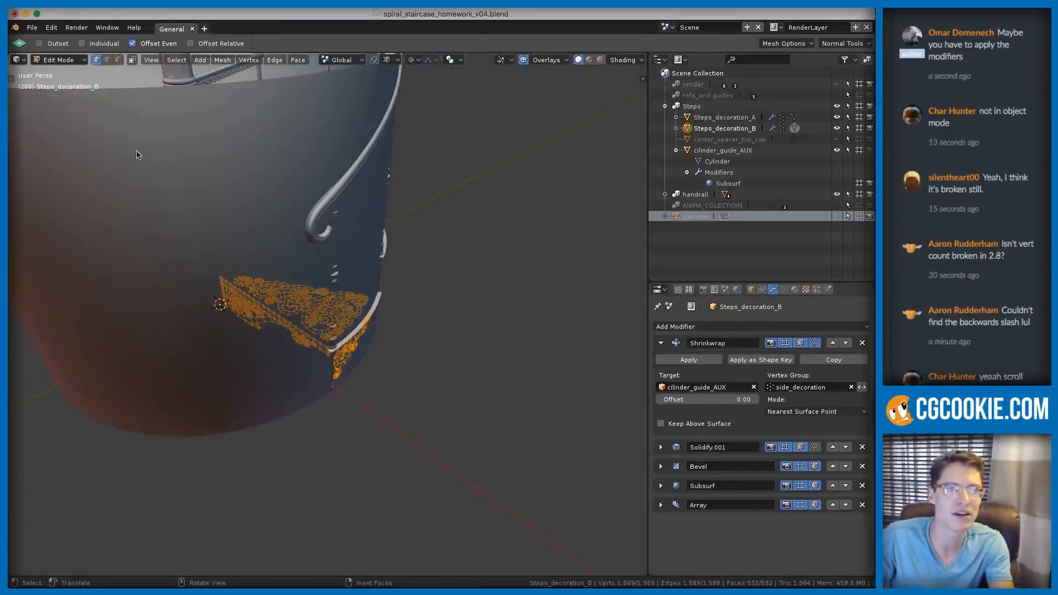
- Return to Object Mode and hide the cilinder_guide_AUX object
key(Tab)
click(101, 107)
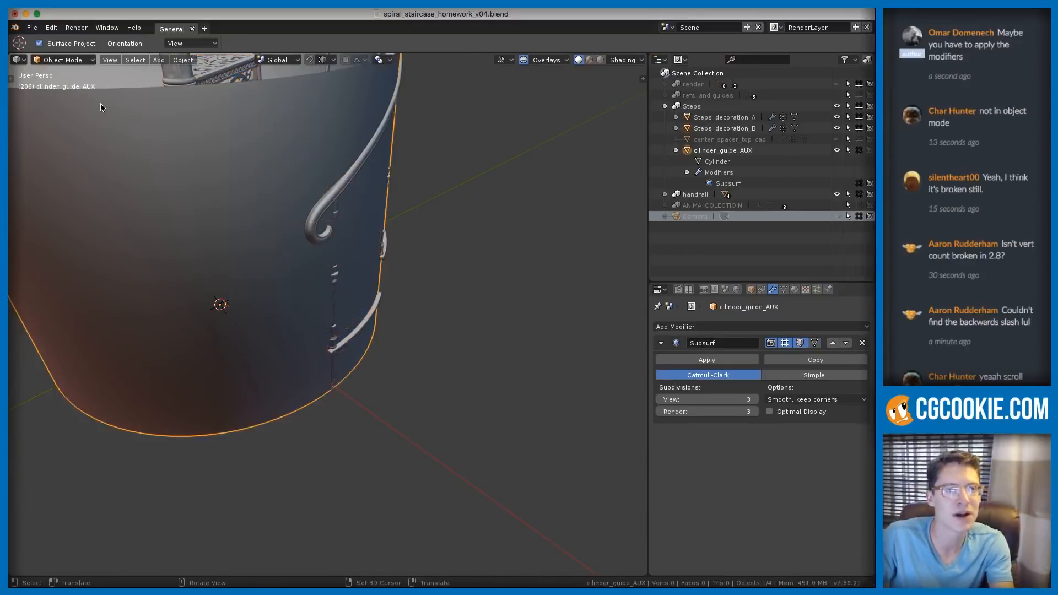
key(h)
middle_drag(432, 220, 634, 325)
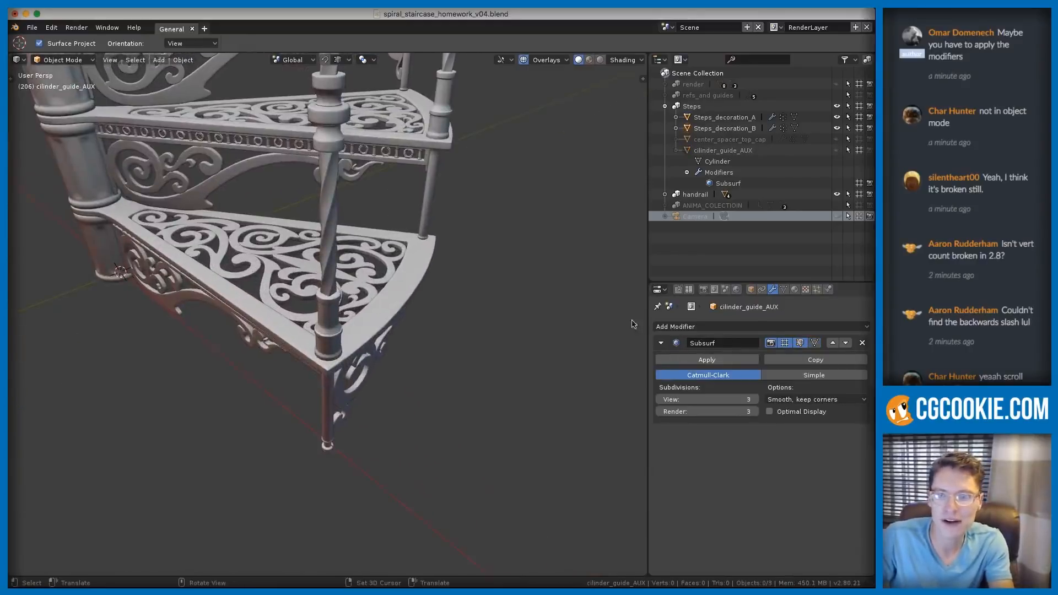
- Select the steps' scrollwork, collapse its Shrinkwrap settings, and toggle Solidify.001's viewport display off and on to compare the thickness
click(358, 341)
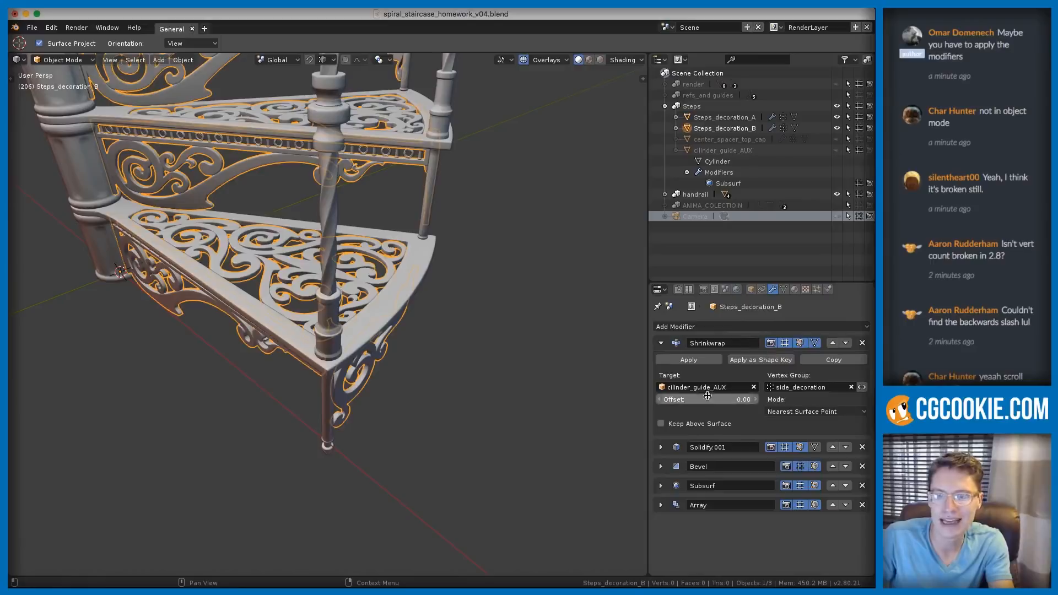
click(661, 343)
mouse_move(515, 344)
middle_down()
mouse_move(503, 305)
mouse_move(500, 331)
middle_up()
ctrl+middle_drag(631, 328, 573, 294)
click(784, 362)
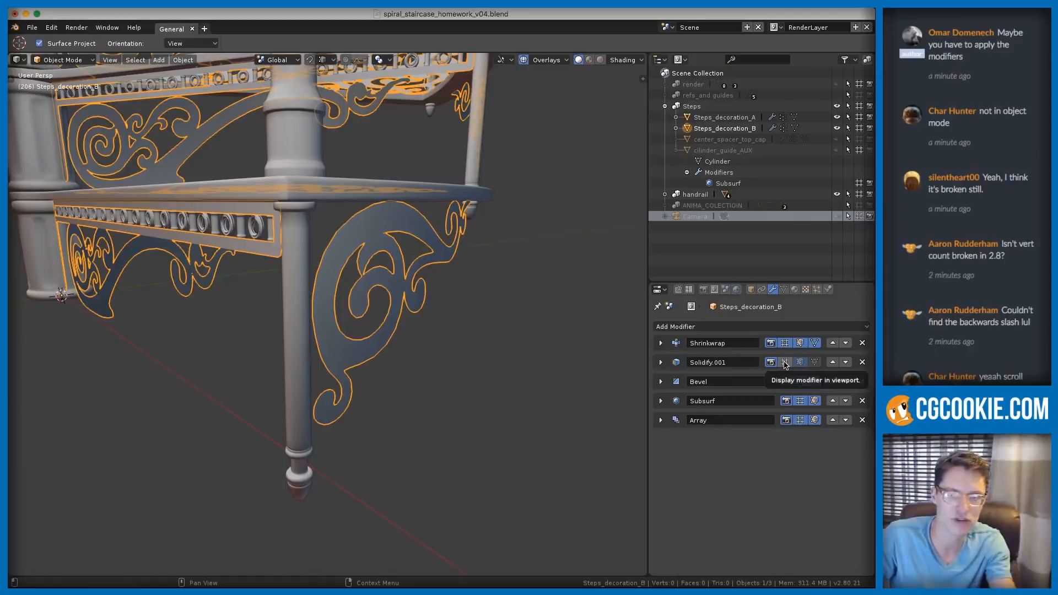
click(785, 361)
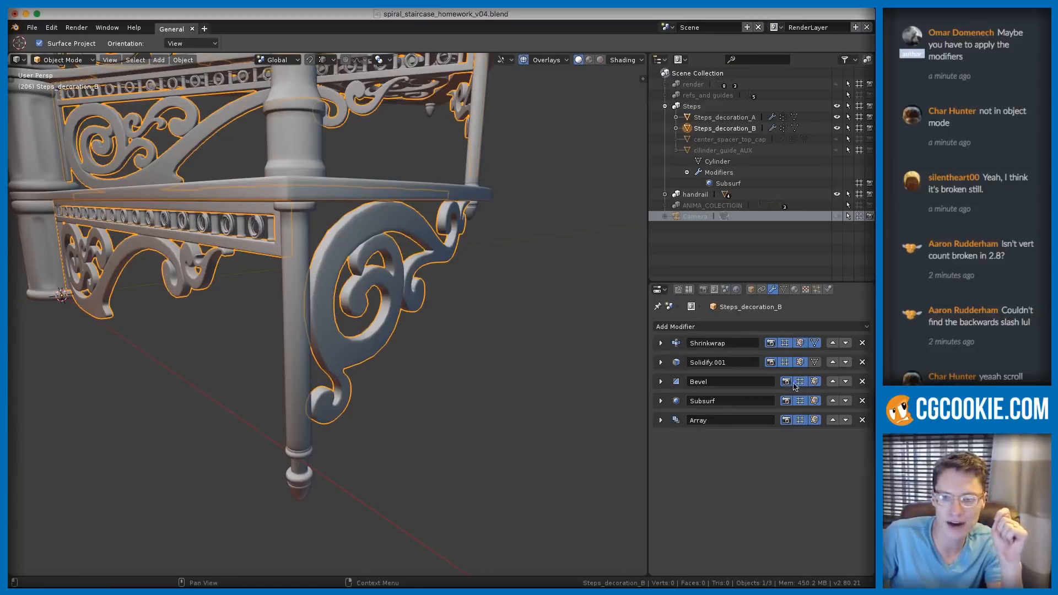
- Enable the wireframe overlay at 1.000 and inspect the topology of the side scrollwork up close
scroll(367, 301, up, 6)
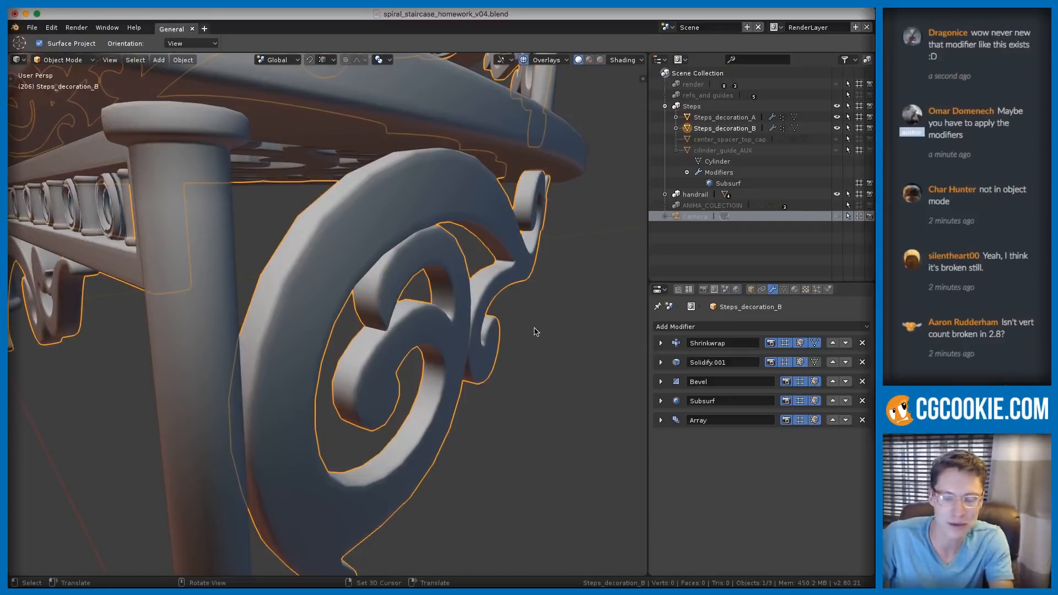
click(545, 60)
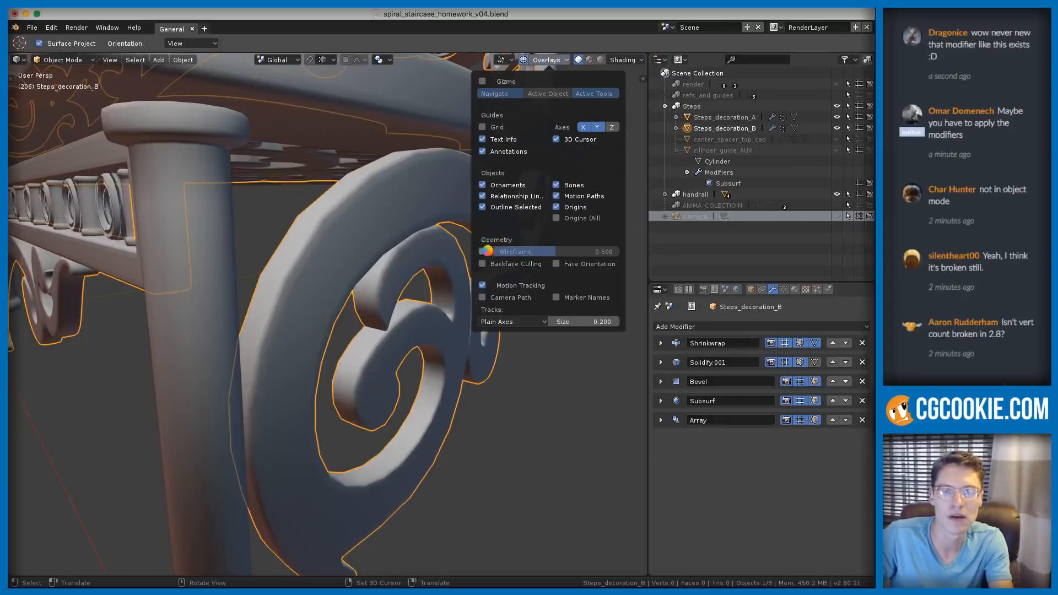
drag(539, 252, 618, 252)
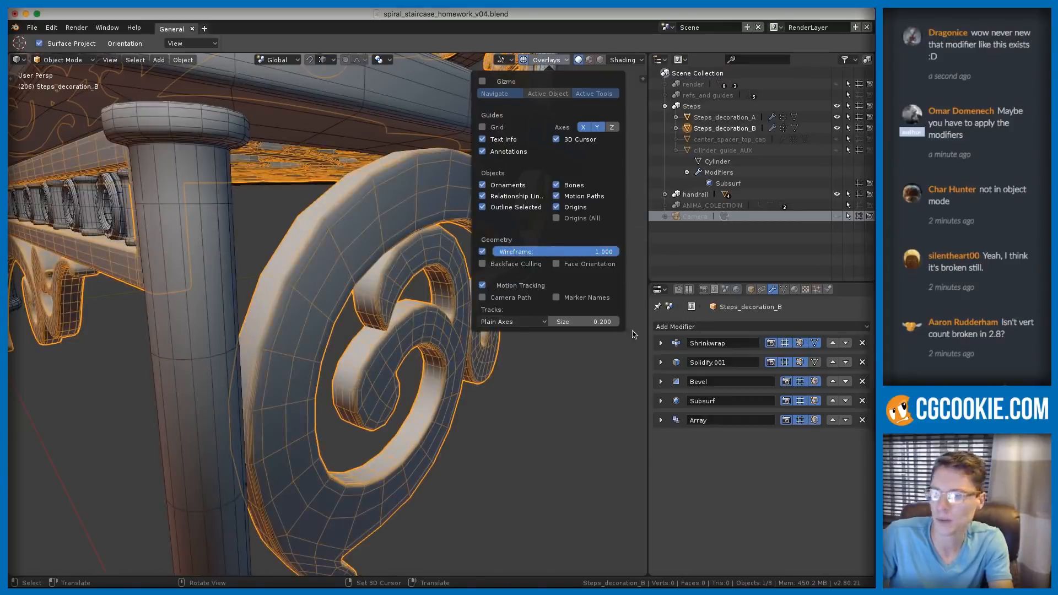
mouse_move(504, 338)
ctrl+middle_down()
mouse_move(491, 317)
mouse_move(485, 323)
mouse_move(495, 329)
ctrl+middle_up()
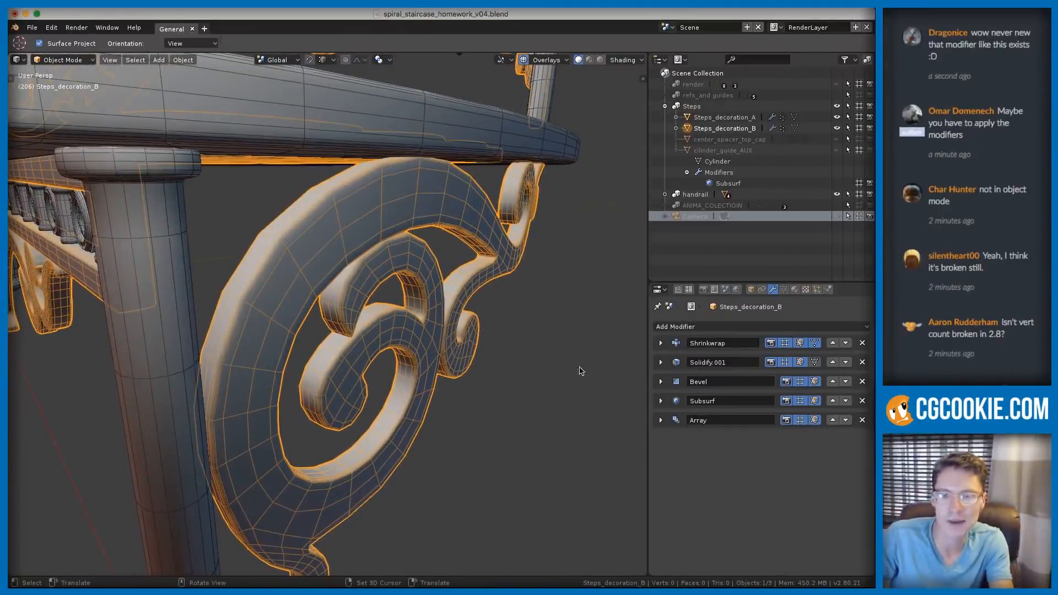
middle_drag(578, 369, 600, 380)
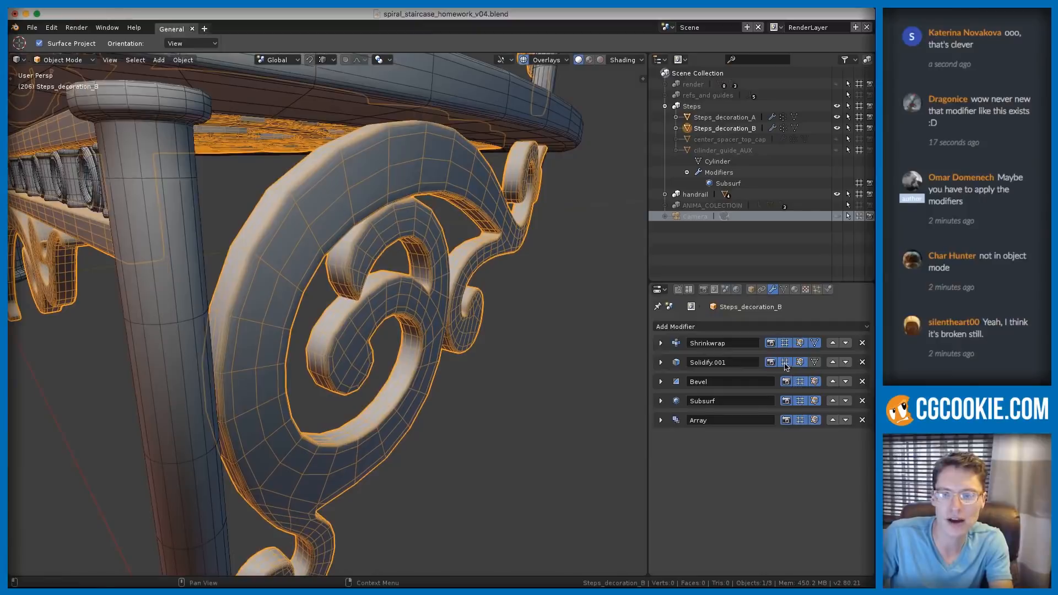
- Toggle the viewport display of the Bevel and Subsurf modifiers off and on to compare their effect on the scrollwork
click(800, 381)
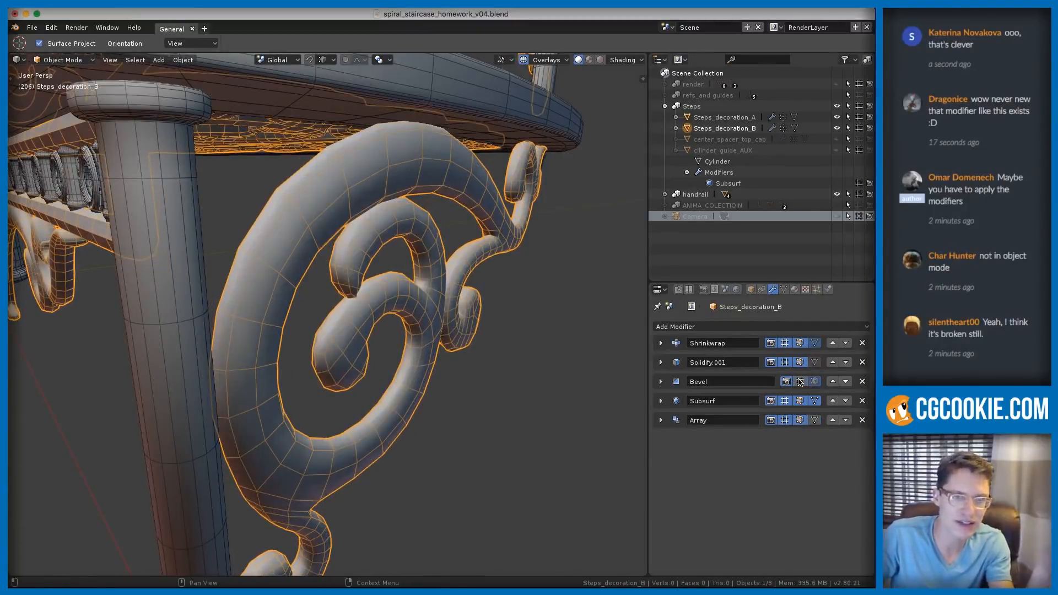
click(799, 381)
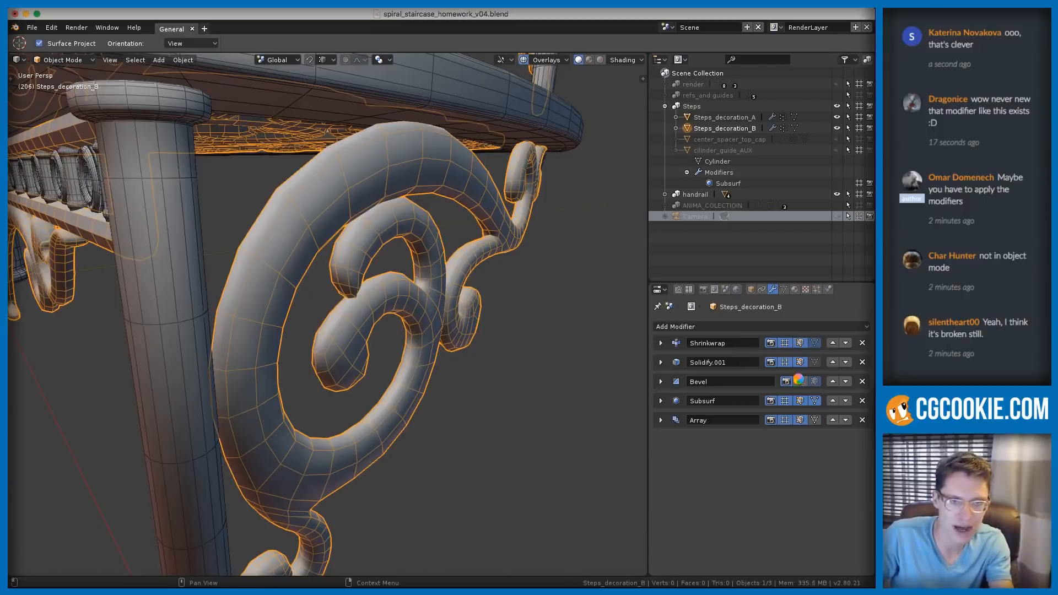
middle_drag(556, 287, 498, 268)
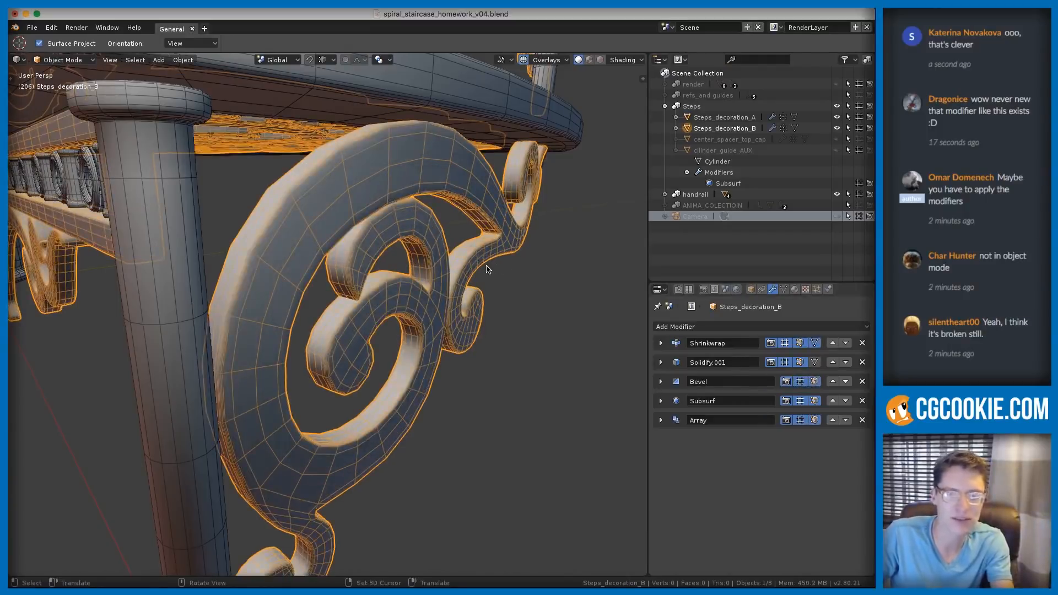
click(800, 400)
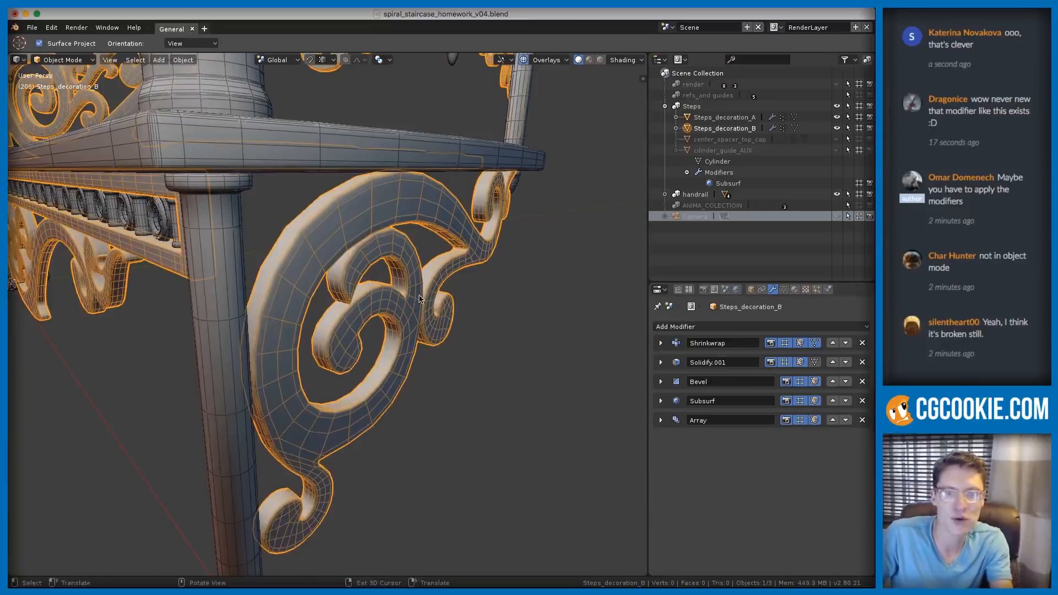
middle_drag(363, 309, 393, 306)
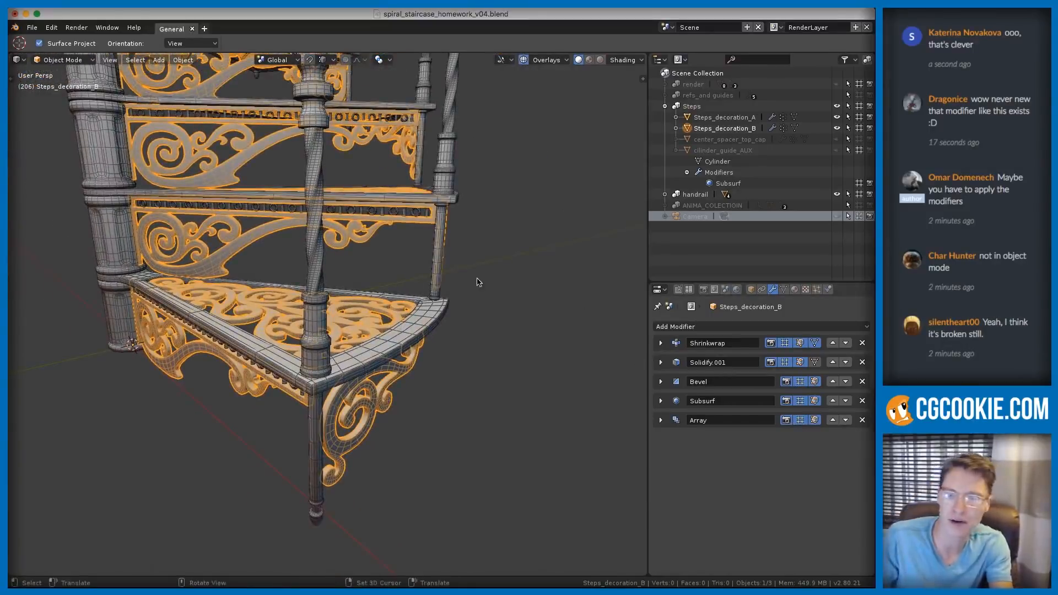
- Turn off the Array modifier's viewport display and expand its settings to examine the count and object offset
click(800, 420)
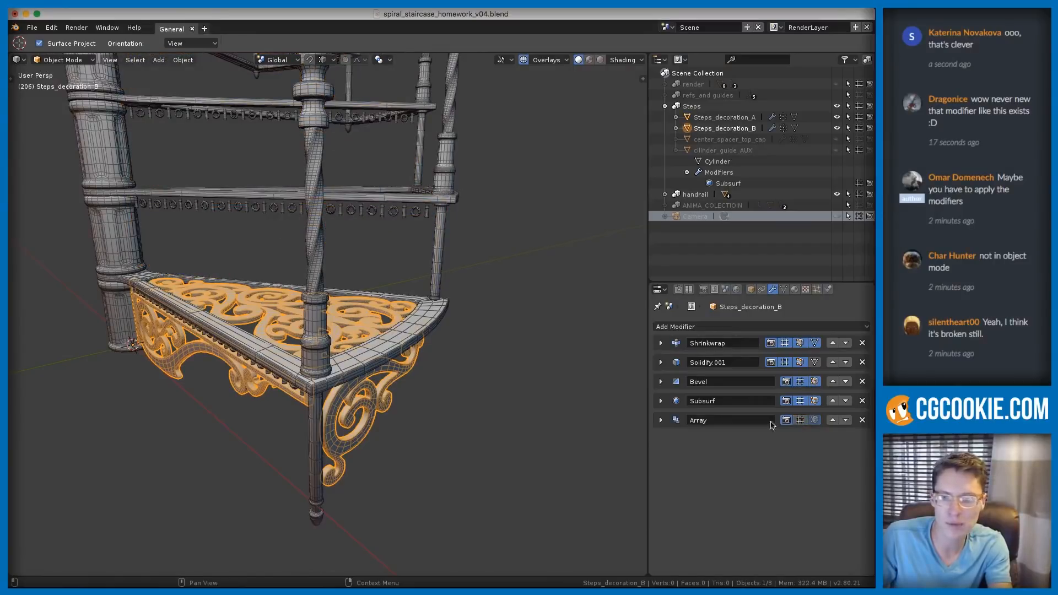
click(661, 419)
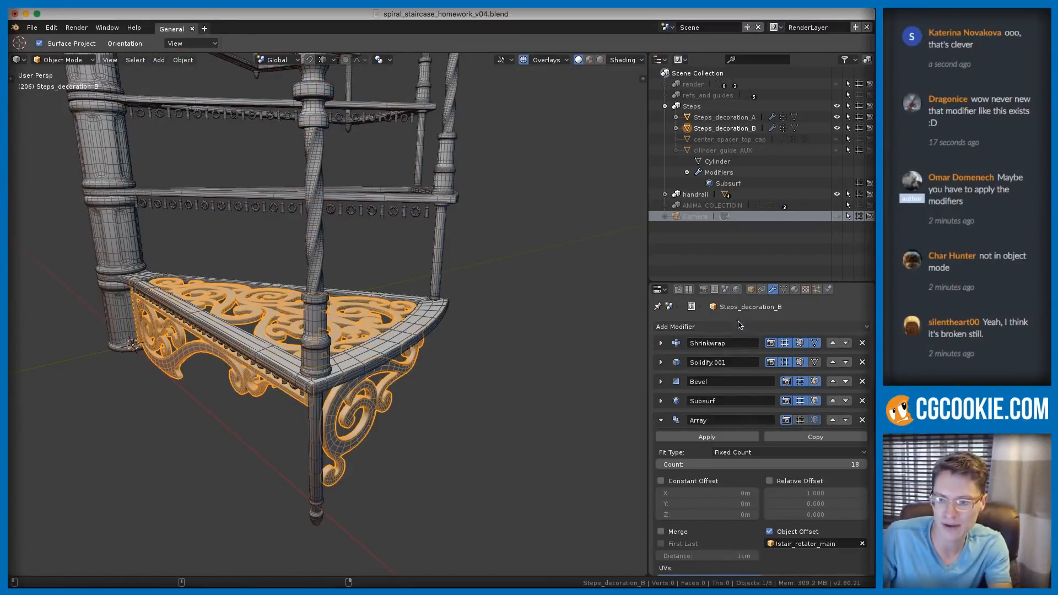
scroll(786, 483, down, 1)
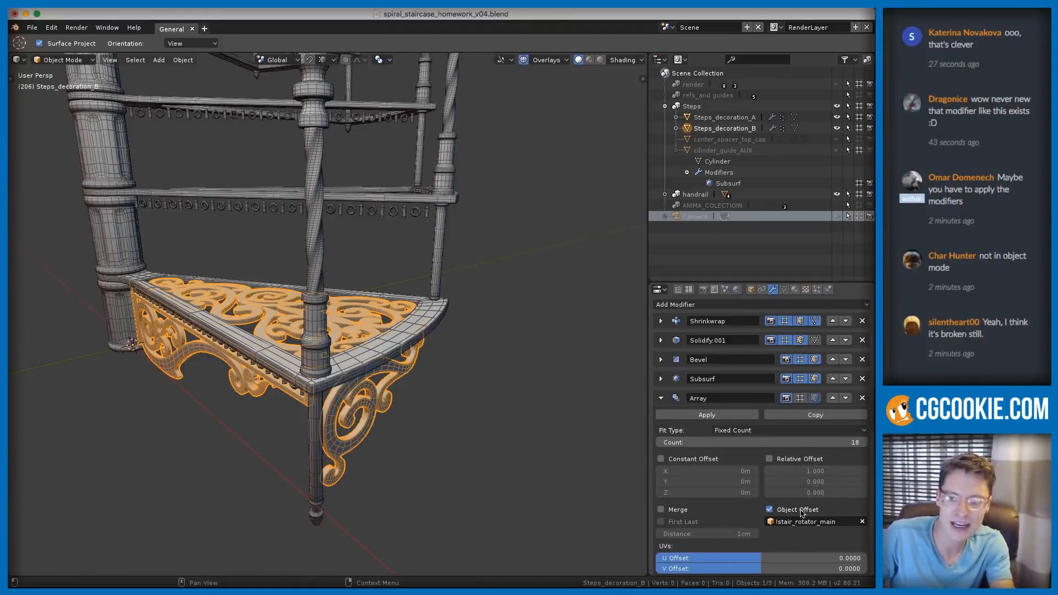
middle_drag(237, 259, 281, 279)
scroll(281, 278, down, 1)
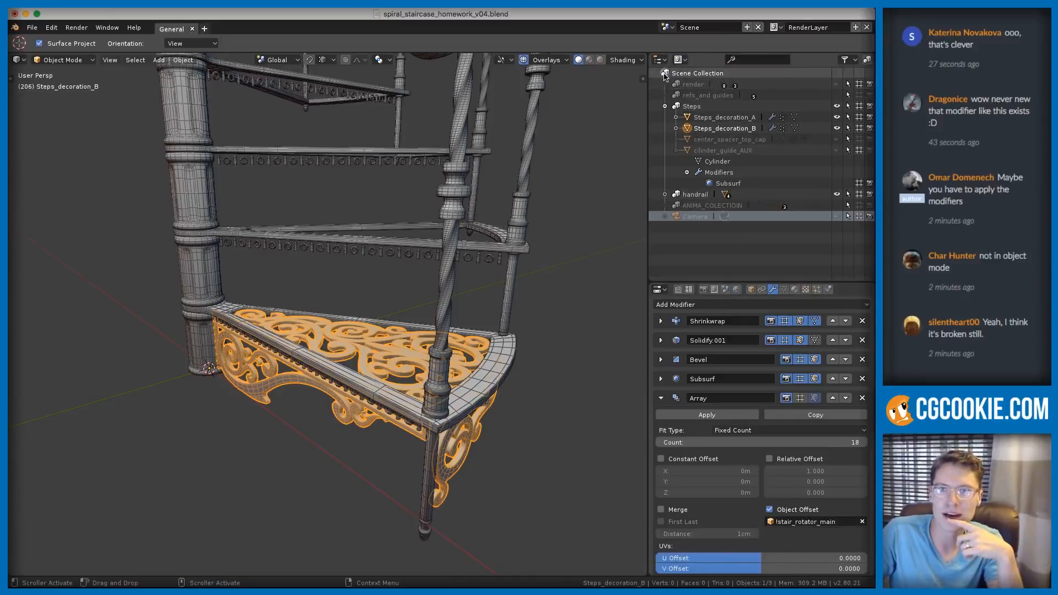
- Look through the render, handrail and Steps collections for the Array's offset object, !stair_rotator_main
click(665, 106)
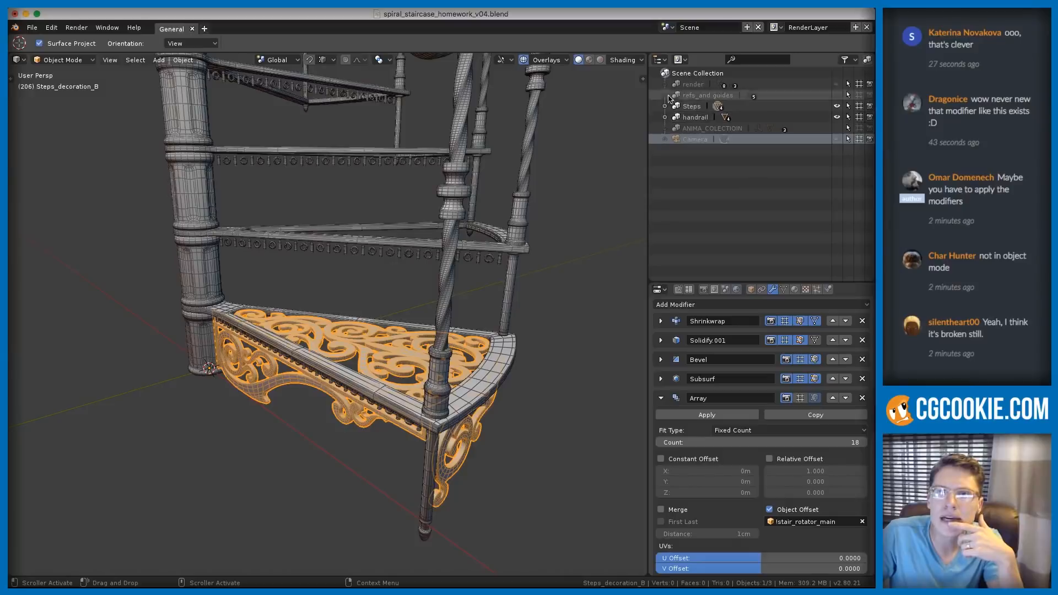
click(664, 85)
click(664, 85)
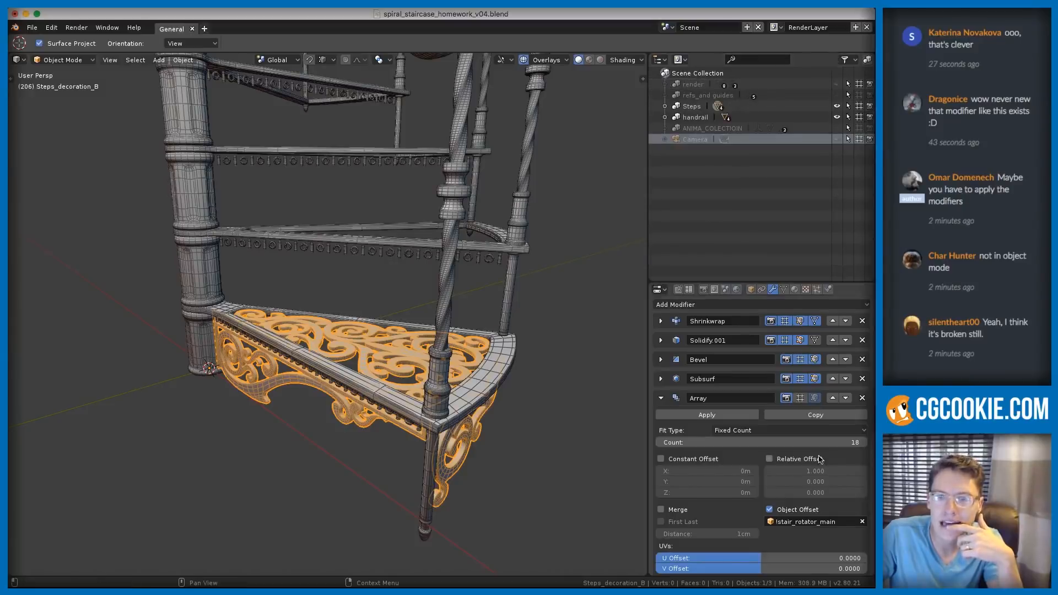
click(665, 118)
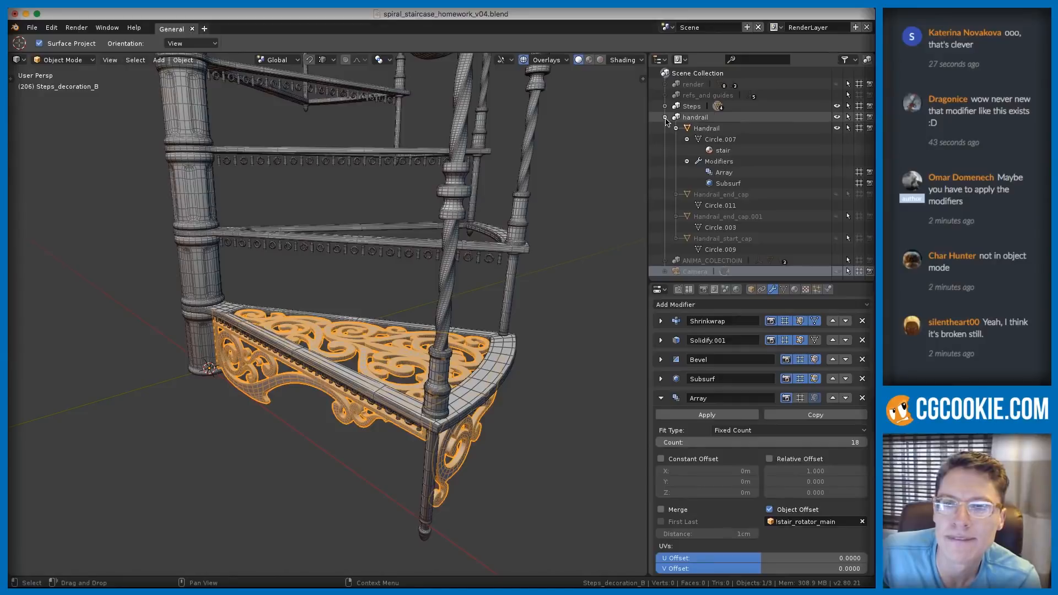
click(665, 118)
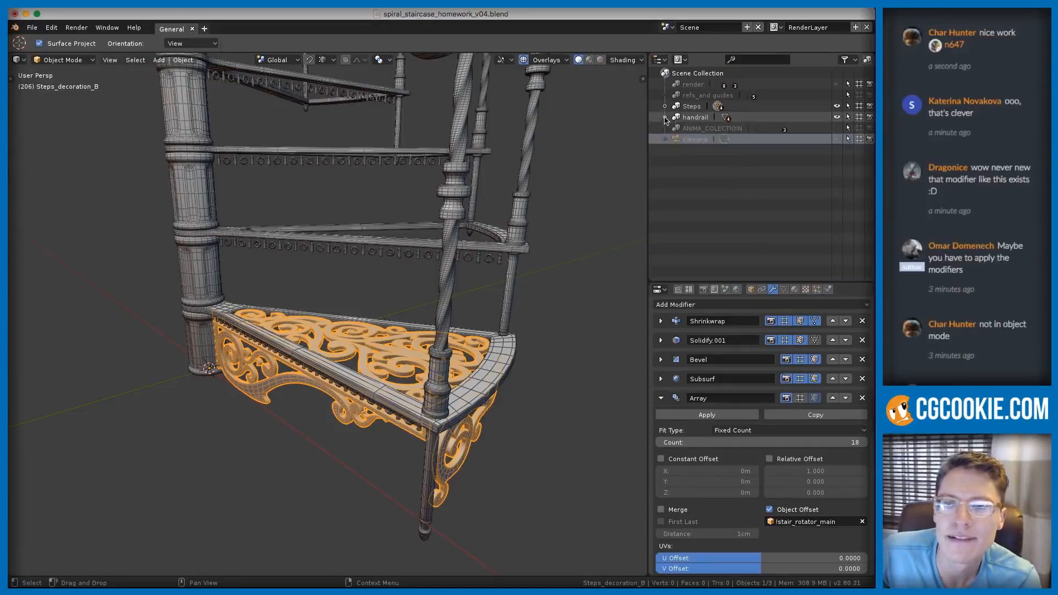
click(664, 107)
click(675, 117)
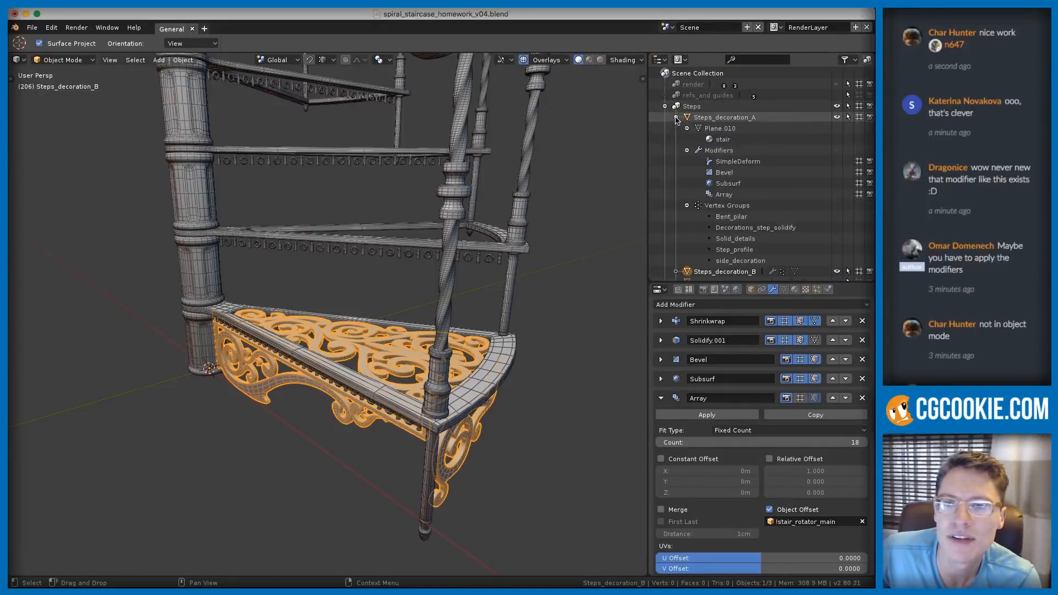
click(676, 117)
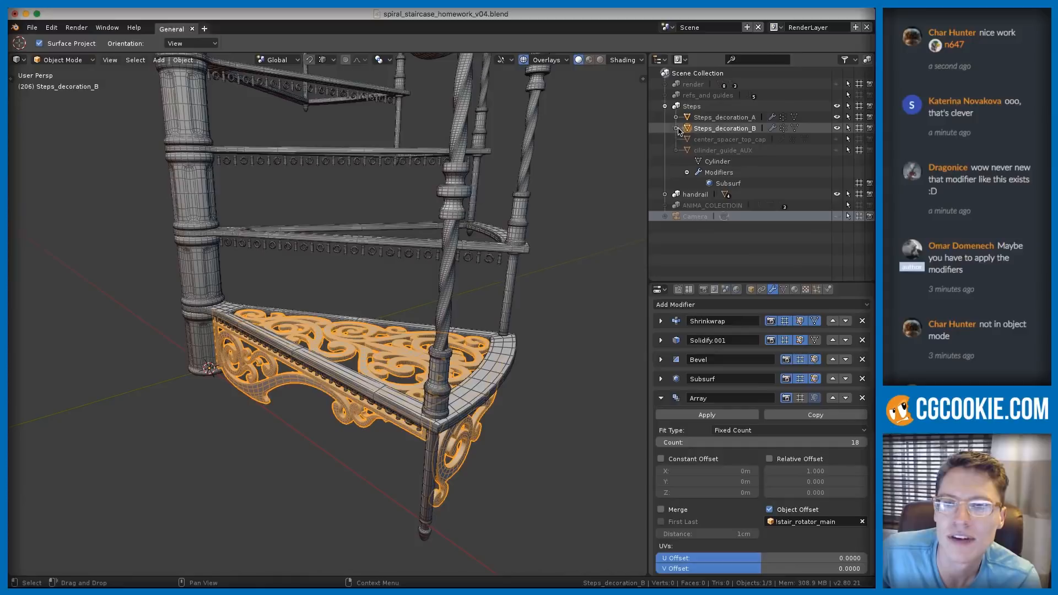
- Expand the refs_and guides collection and select !stair_rotator_main to examine its transform
click(665, 96)
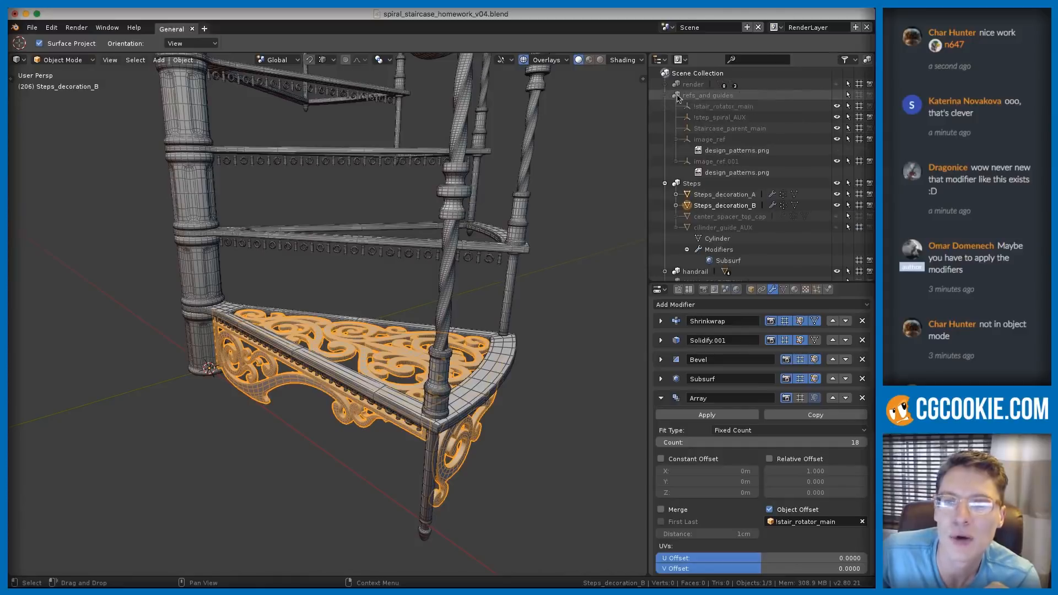
click(720, 108)
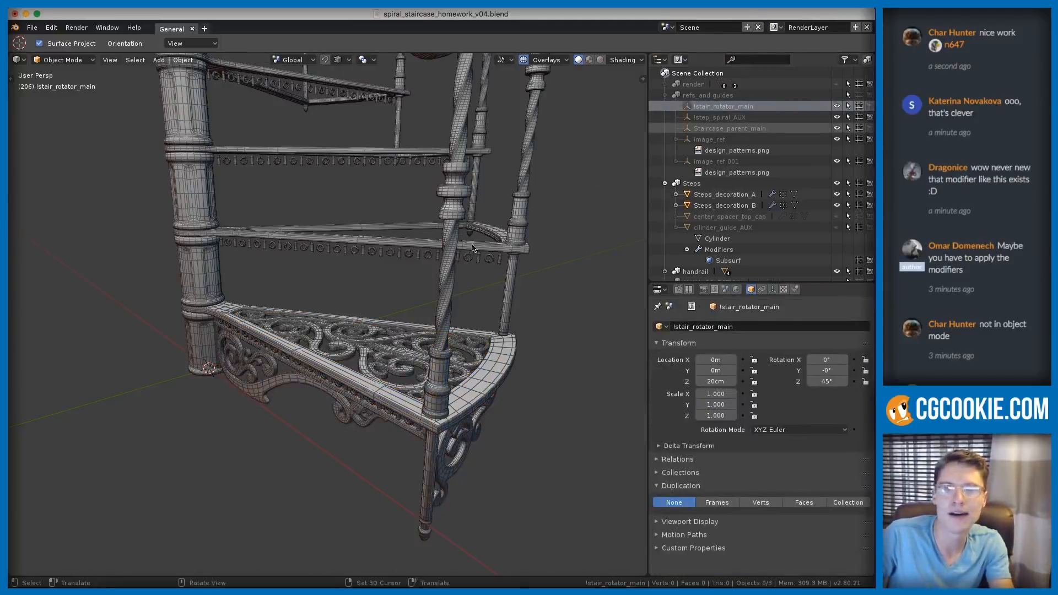
middle_drag(496, 247, 529, 242)
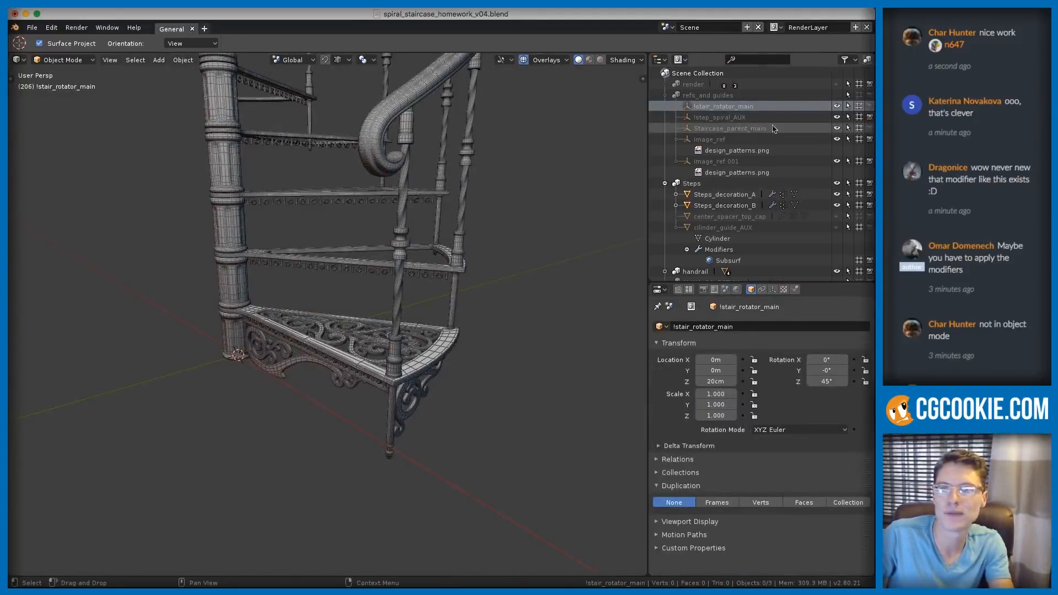
- Enable viewport display of the refs_and guides collection and select the upright reference image, image_ref.001
click(859, 95)
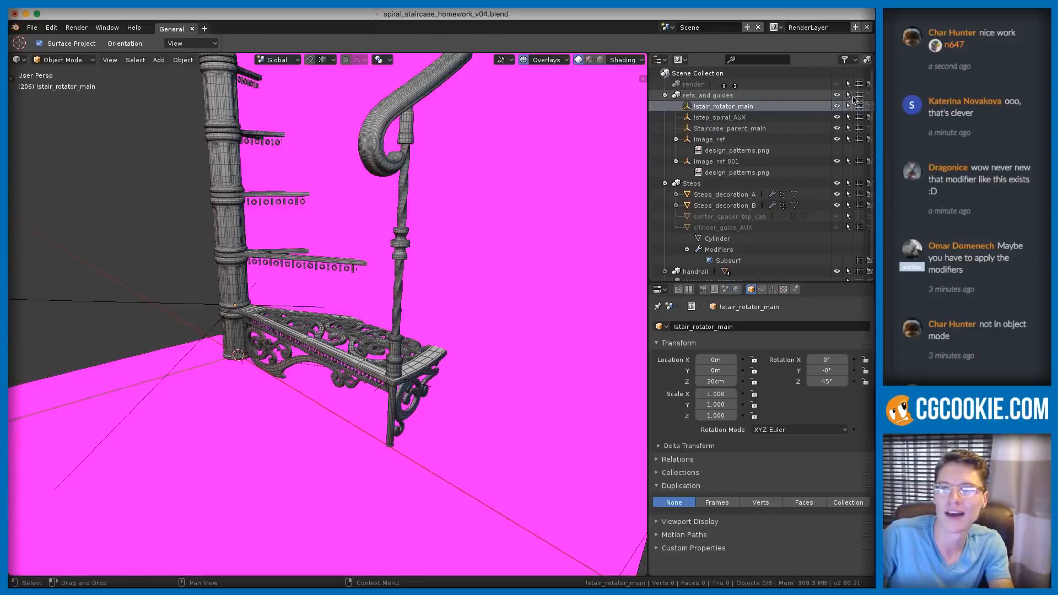
middle_drag(473, 299, 473, 269)
click(478, 282)
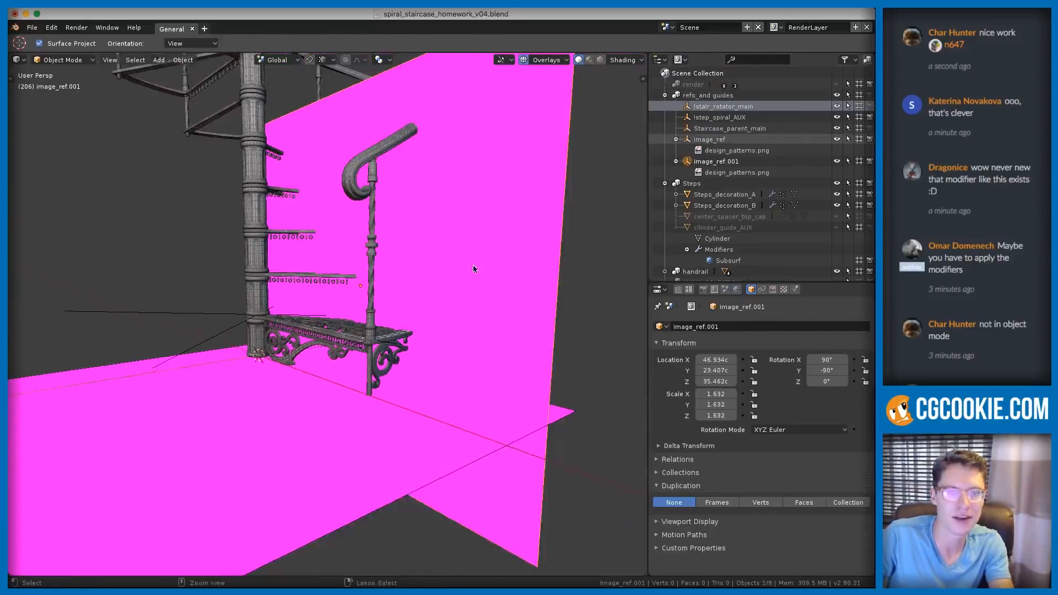
- Hide both design_patterns reference images, image_ref and image_ref.001, and select the !stair_rotator_main empty
shift+click(422, 459)
key(h)
ctrl+middle_drag(387, 297, 211, 343)
click(211, 346)
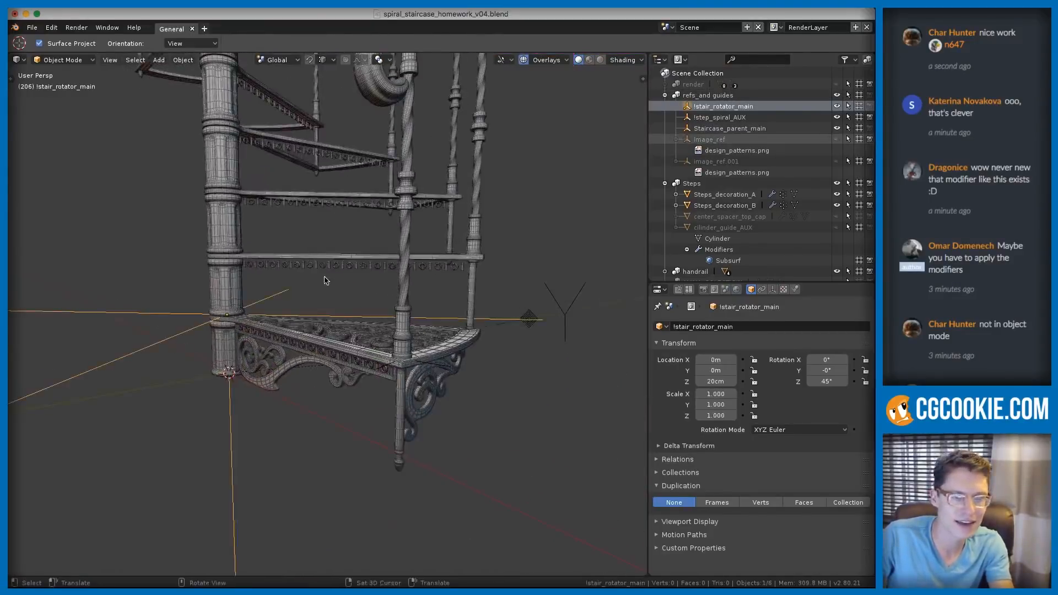
- Try rotating !stair_rotator_main about the global Z axis to test how it drives the stair spiral, then cancel the rotation
middle_drag(324, 279, 478, 254)
key(r)
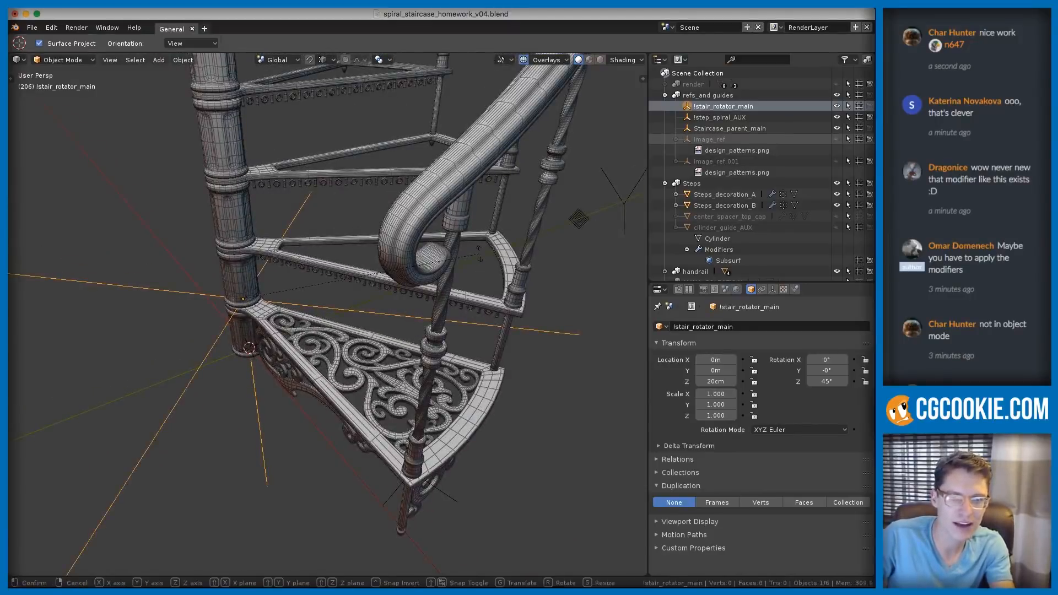
key(z)
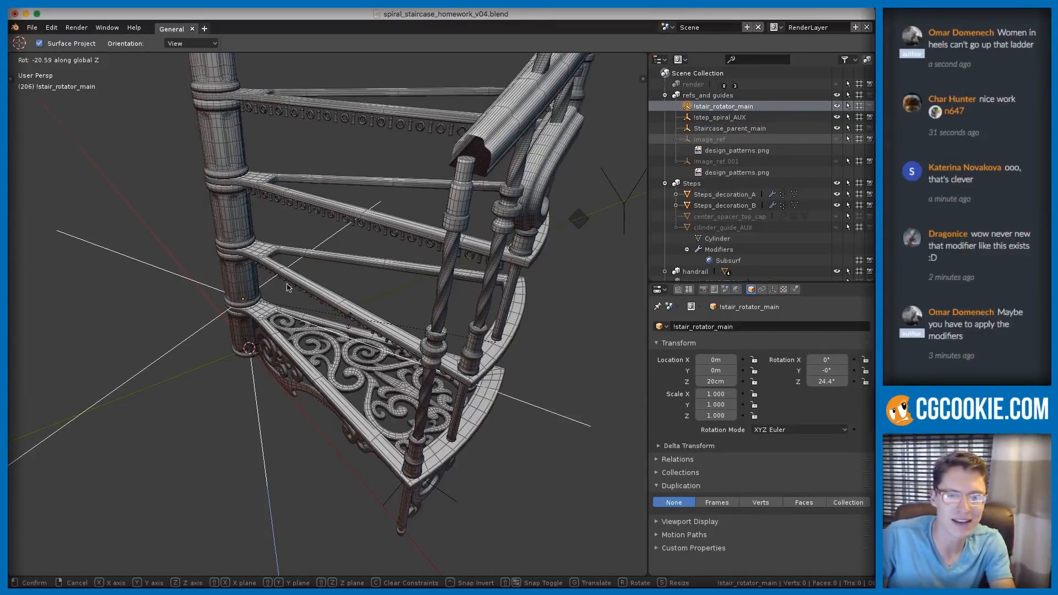
right_click(375, 203)
- Try moving !stair_rotator_main along the global Z axis to test how it spaces the steps, then cancel the move
middle_drag(375, 210, 390, 330)
key(g)
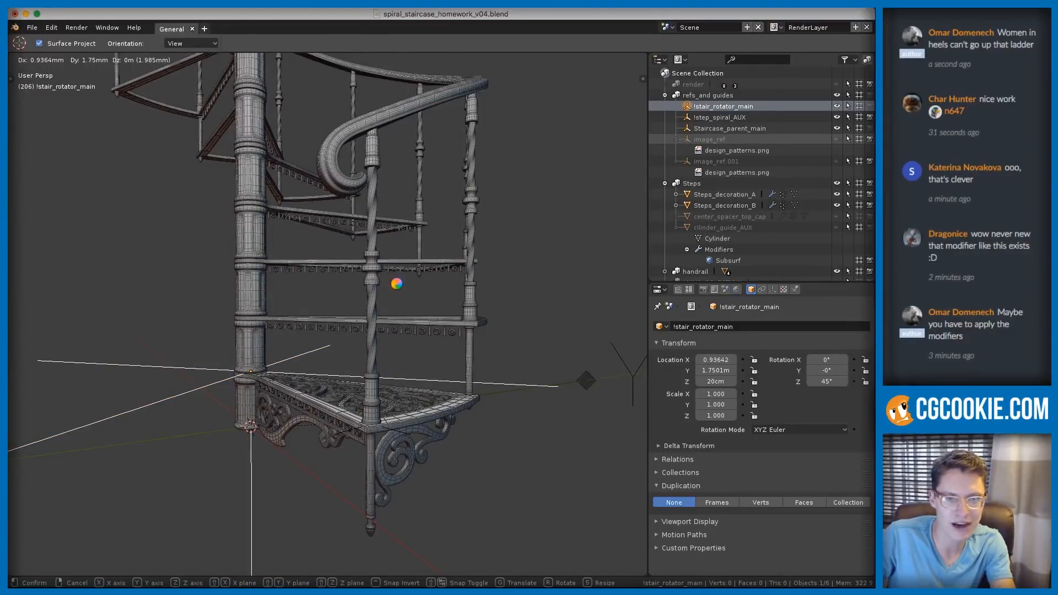
key(z)
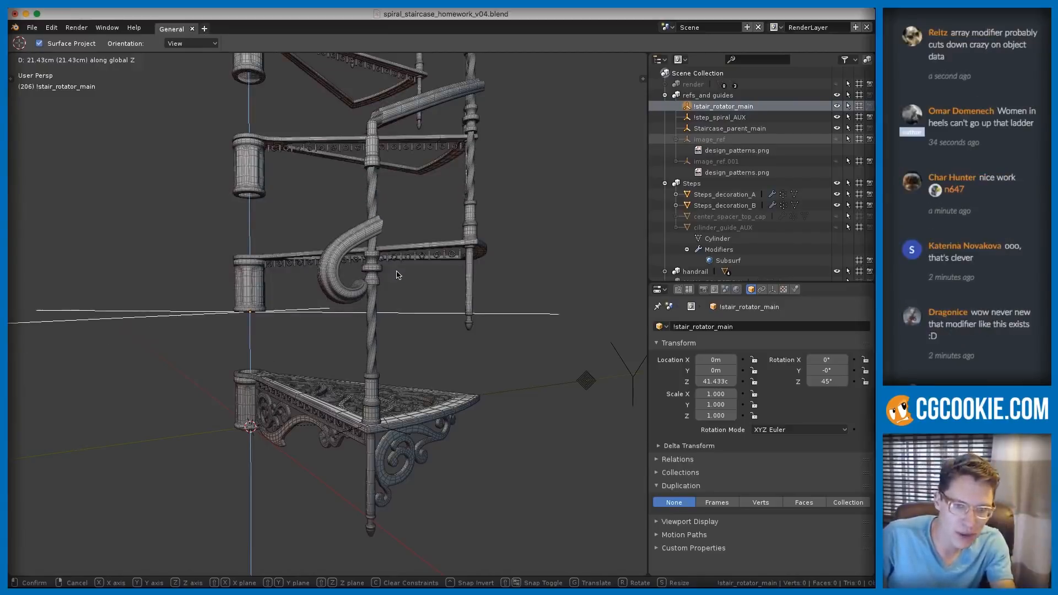
key(Escape)
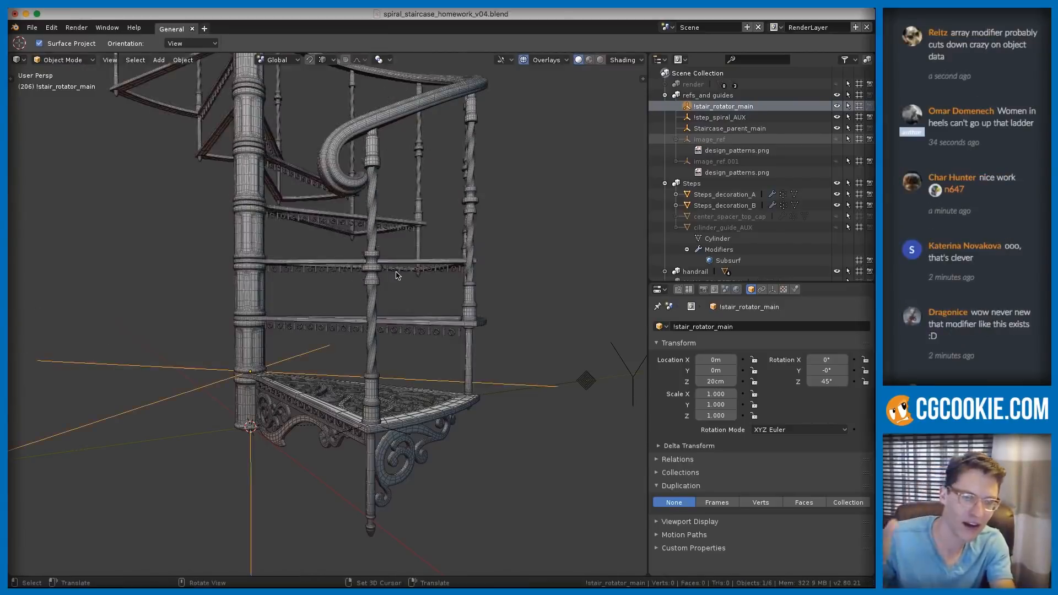
- Select Steps_decoration_B and then Steps_decoration_A to examine each object's modifier stack
click(395, 432)
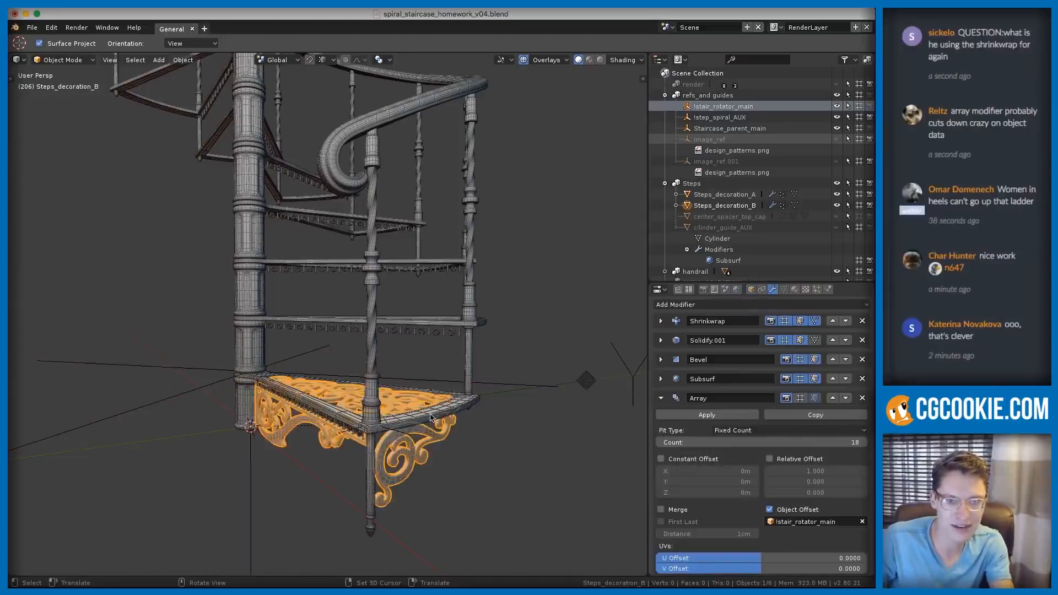
middle_drag(432, 417, 367, 323)
click(427, 394)
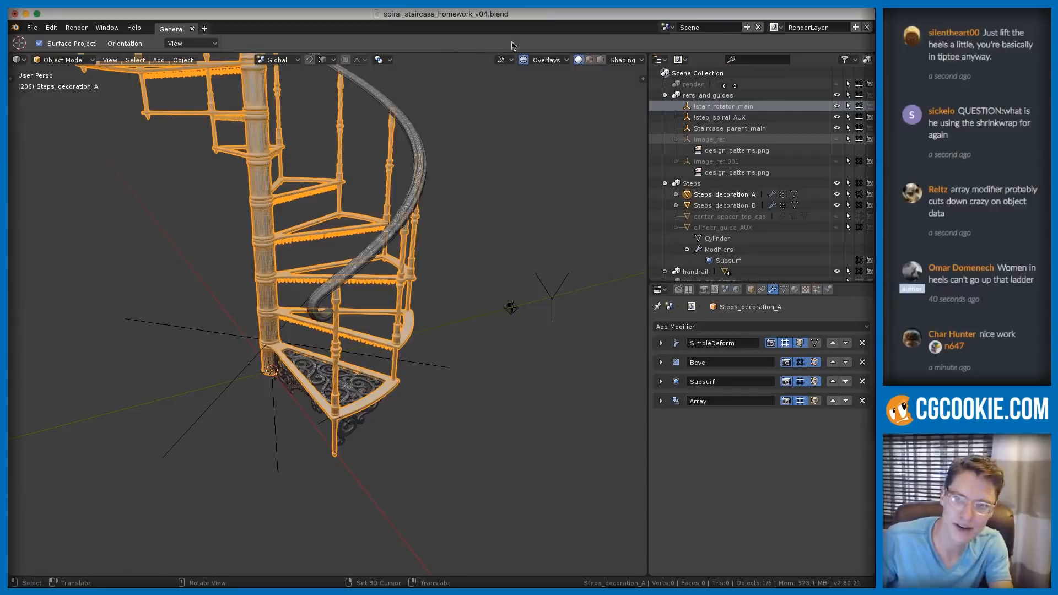
- Turn off the wireframe overlay so the staircase displays with plain solid shading
click(544, 60)
click(482, 251)
mouse_move(443, 234)
middle_down()
mouse_move(387, 222)
mouse_move(453, 285)
mouse_move(446, 248)
middle_up()
scroll(427, 210, up, 3)
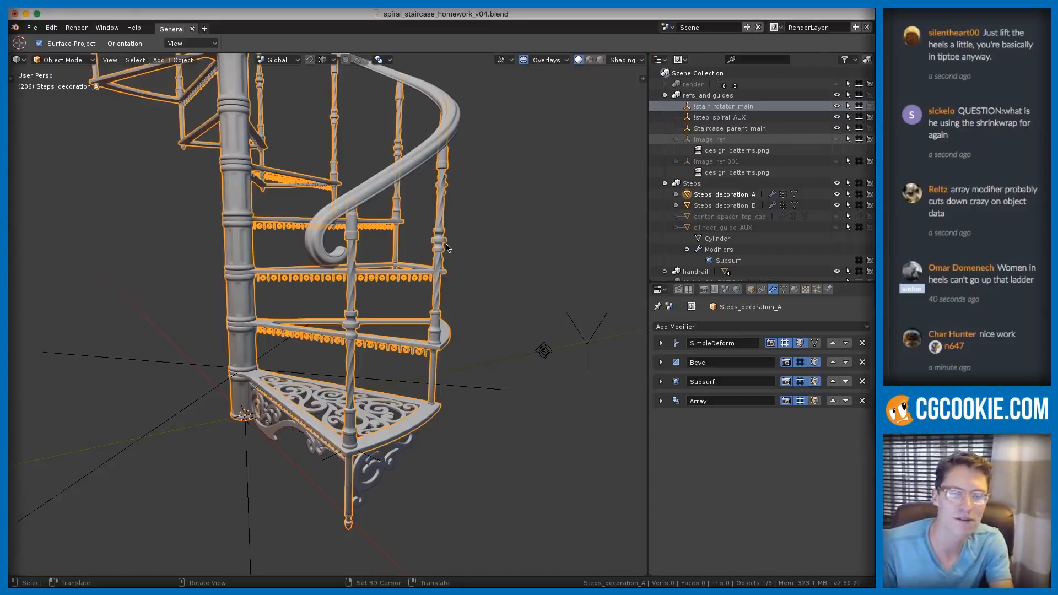
- Select Steps_decoration_B and examine from several angles how its Shrinkwrap modifier bends the scrollwork along the step's outer edge
click(388, 436)
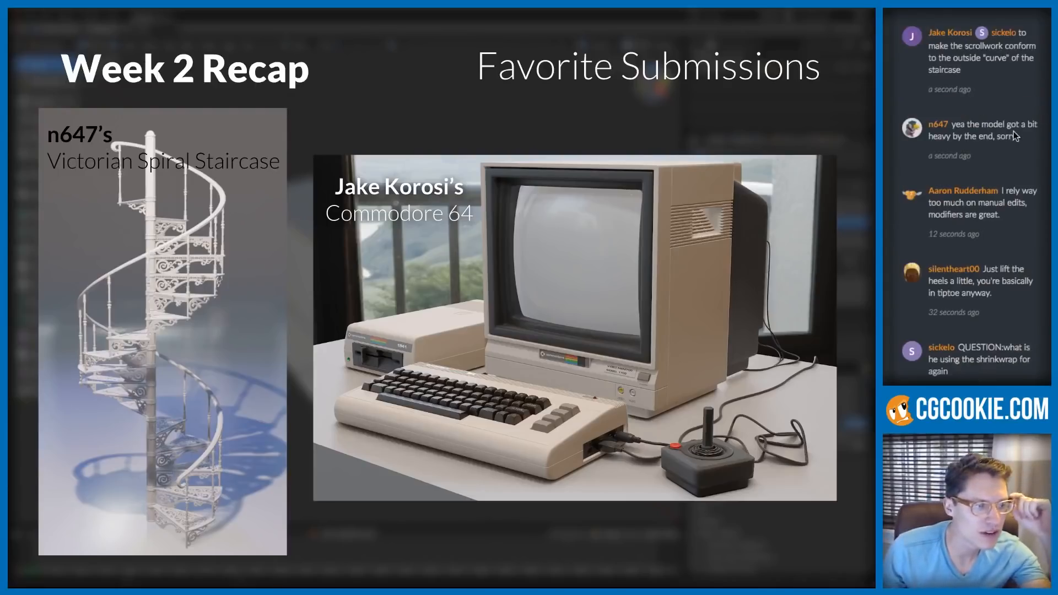
scroll(1013, 132, down, 3)
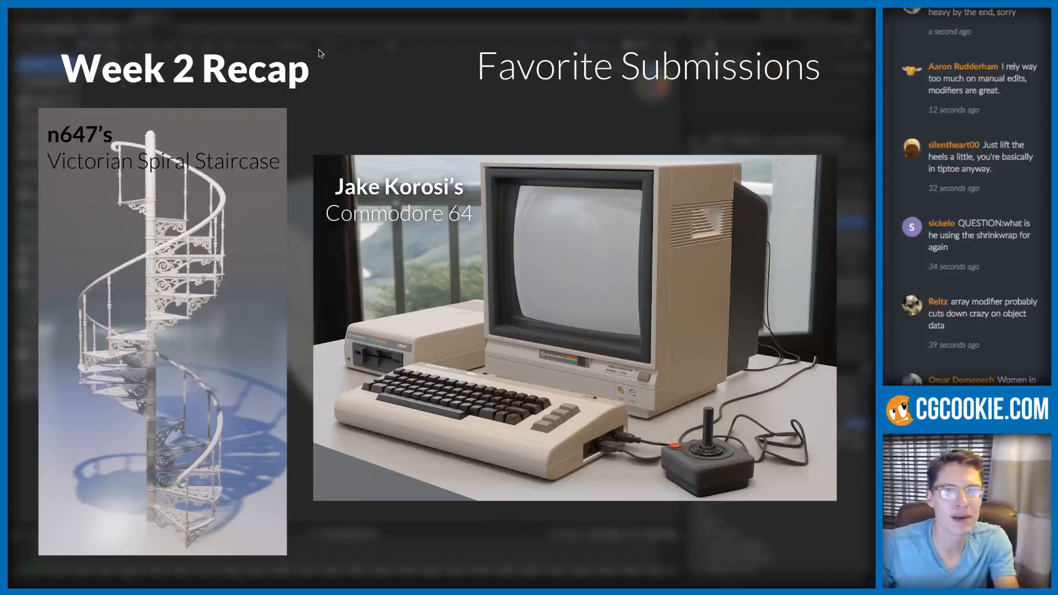
key(super+Tab)
scroll(501, 325, up, 8)
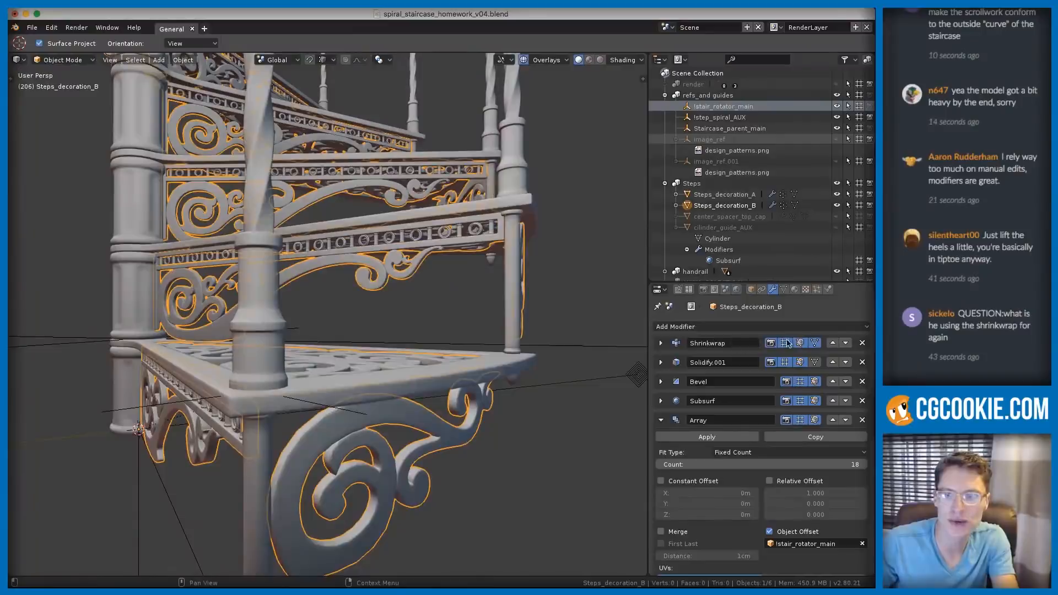
click(772, 347)
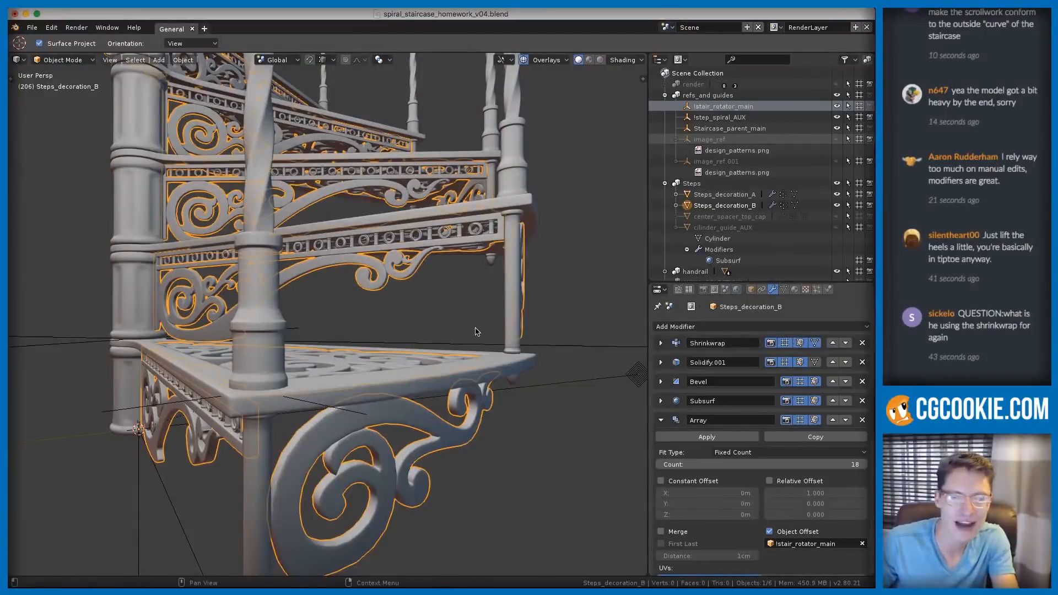
middle_drag(462, 338, 440, 136)
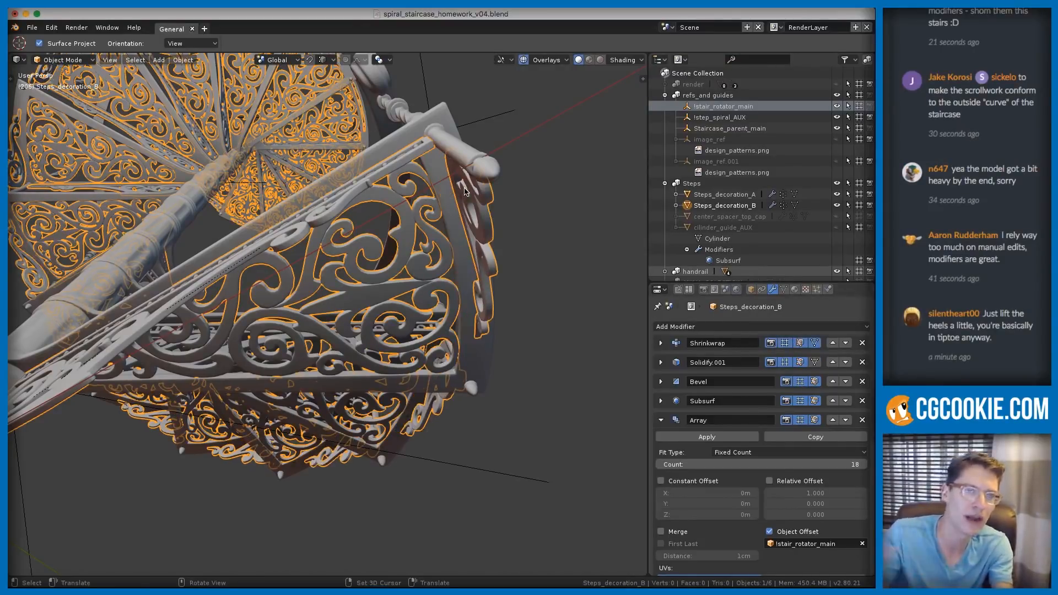
middle_drag(475, 234, 220, 259)
ctrl+middle_drag(220, 259, 81, 282)
- Switch to the Week 2 Recap slide and read back through the live chat messages
key(super+Tab)
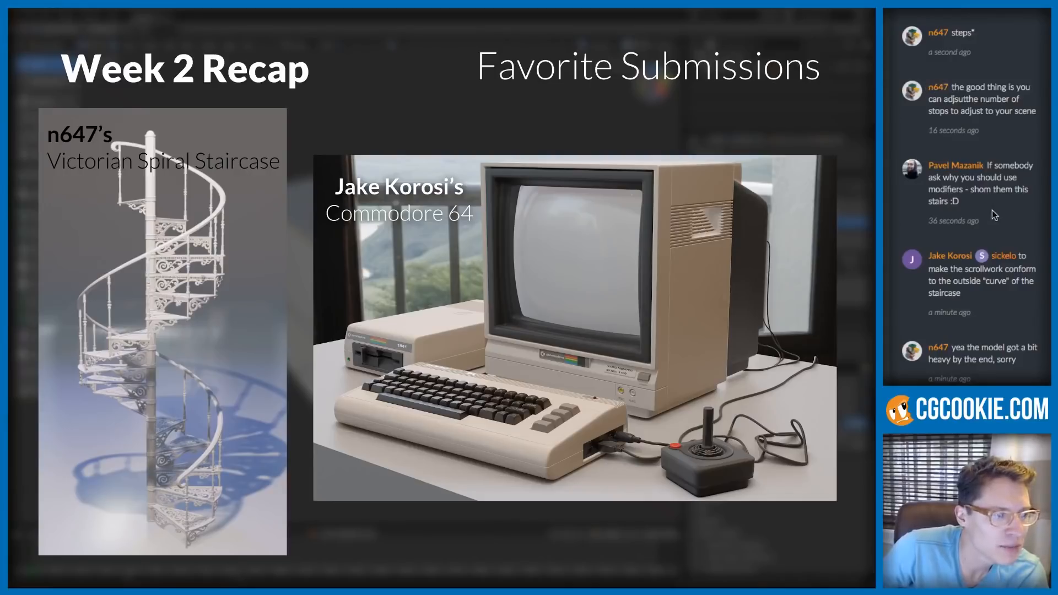
scroll(987, 216, down, 4)
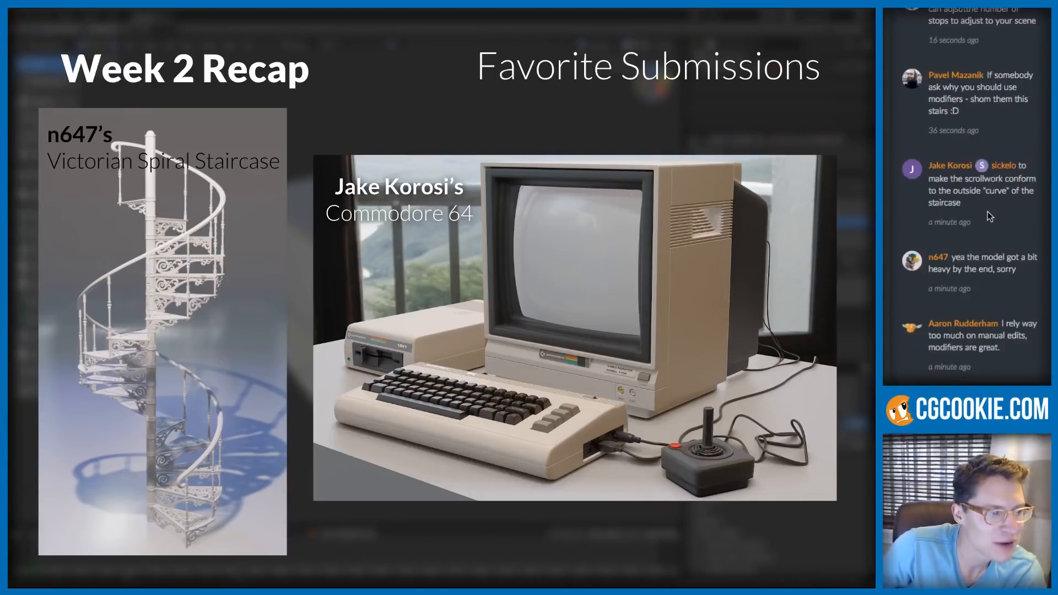
scroll(989, 215, down, 5)
scroll(987, 214, down, 5)
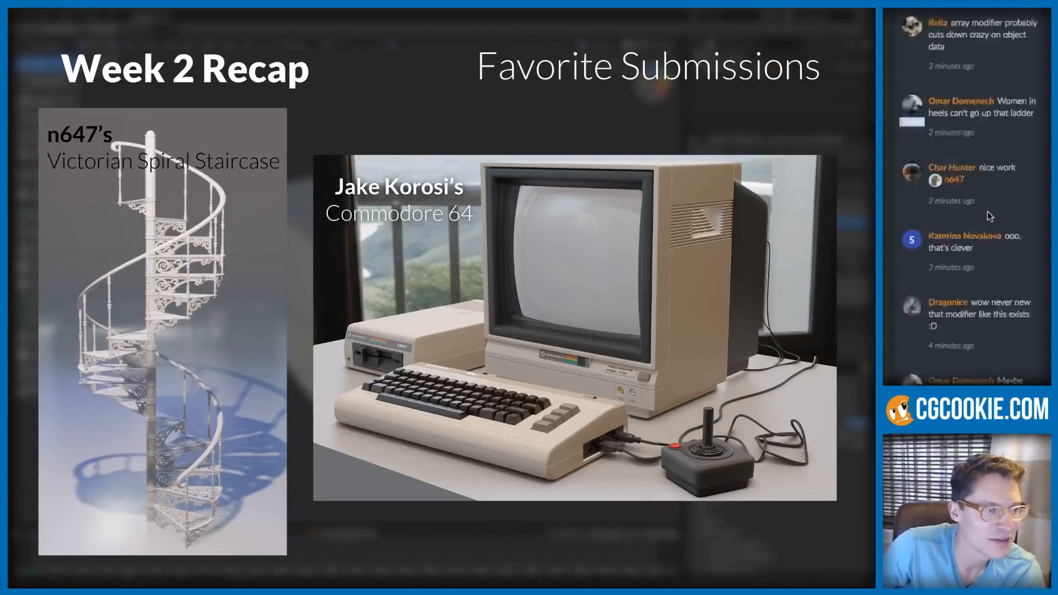
scroll(985, 203, down, 2)
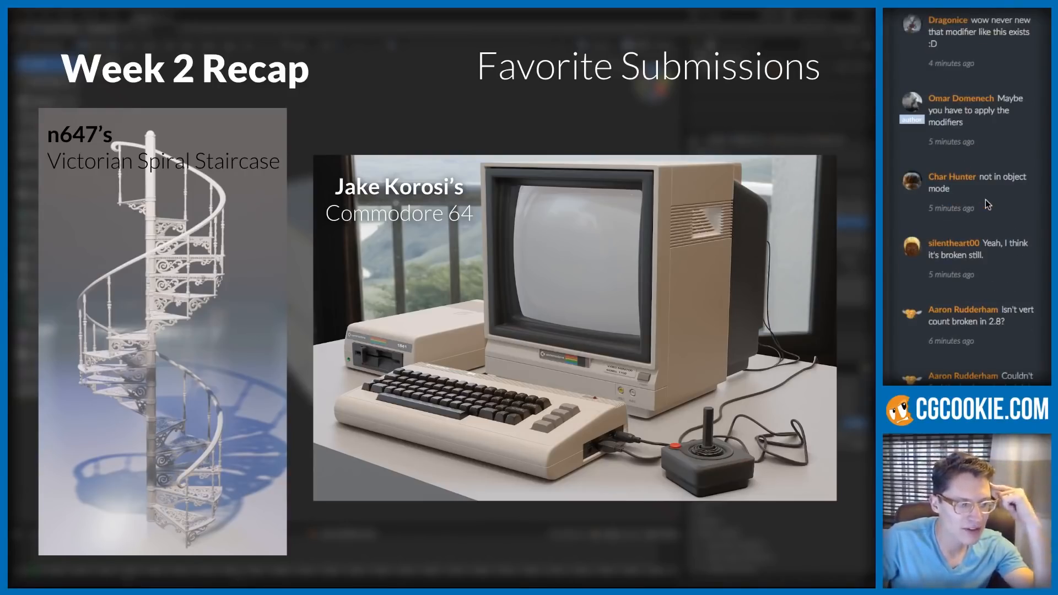
scroll(985, 199, up, 5)
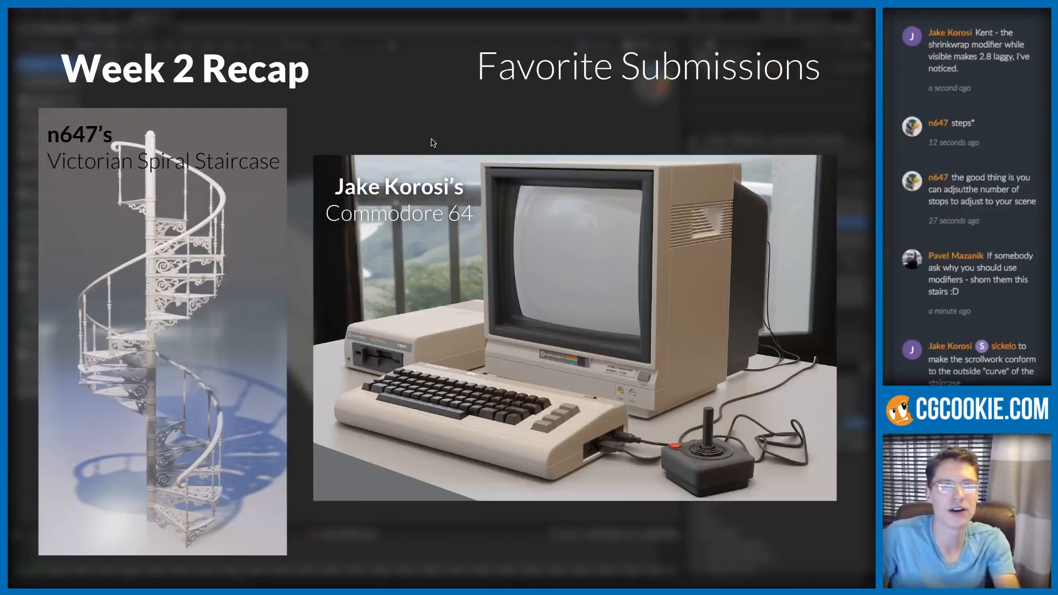
- Switch back to Blender, examine the scrollwork's base mesh in Edit Mode, leave Edit Mode and return to the recap slide
key(super+Tab)
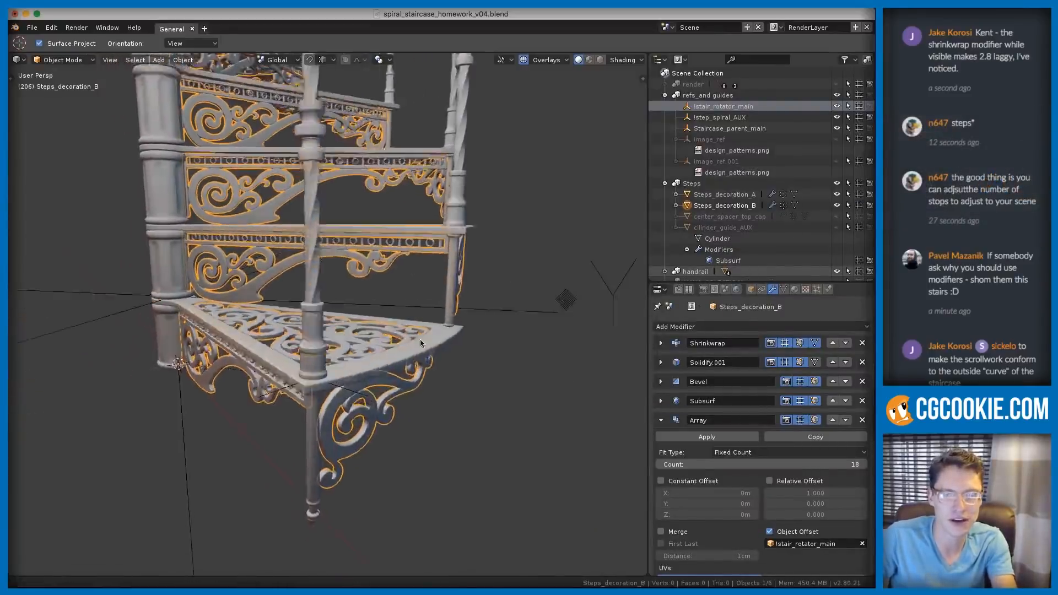
scroll(420, 344, up, 3)
key(Tab)
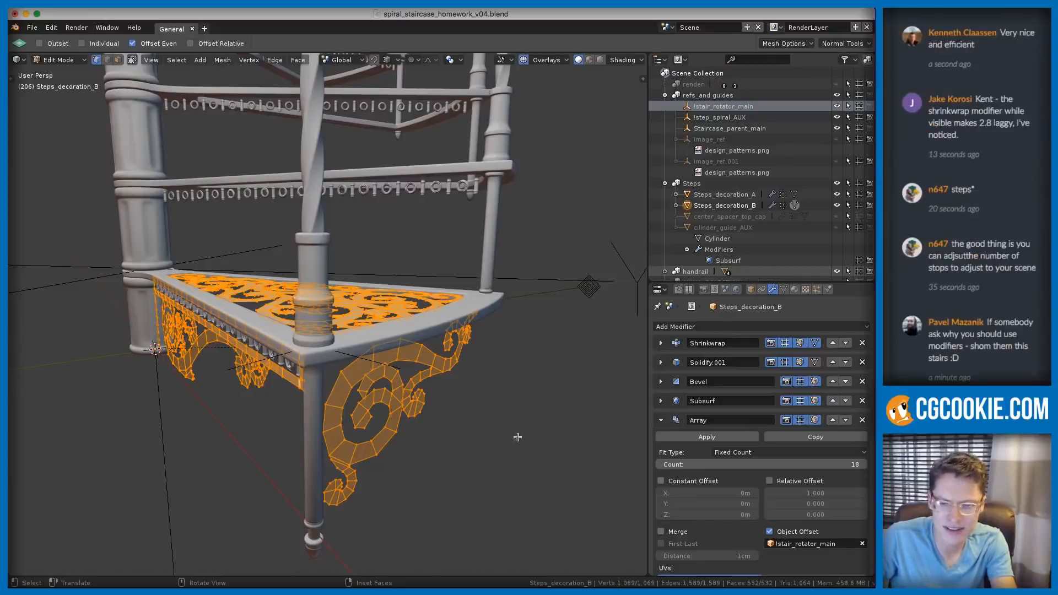
middle_drag(494, 421, 484, 394)
ctrl+middle_drag(483, 394, 491, 433)
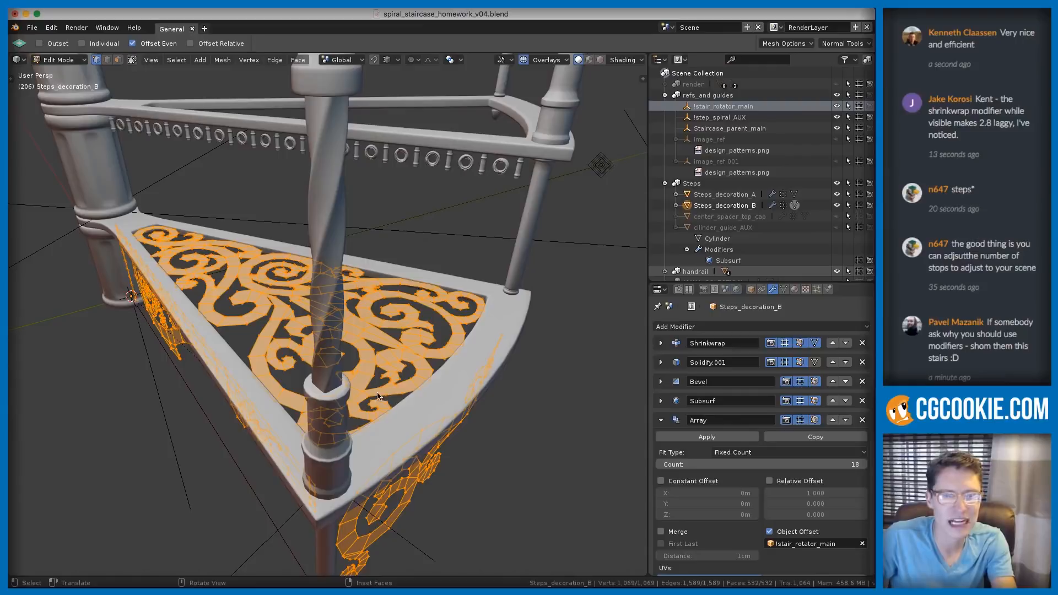
key(Tab)
scroll(381, 330, down, 5)
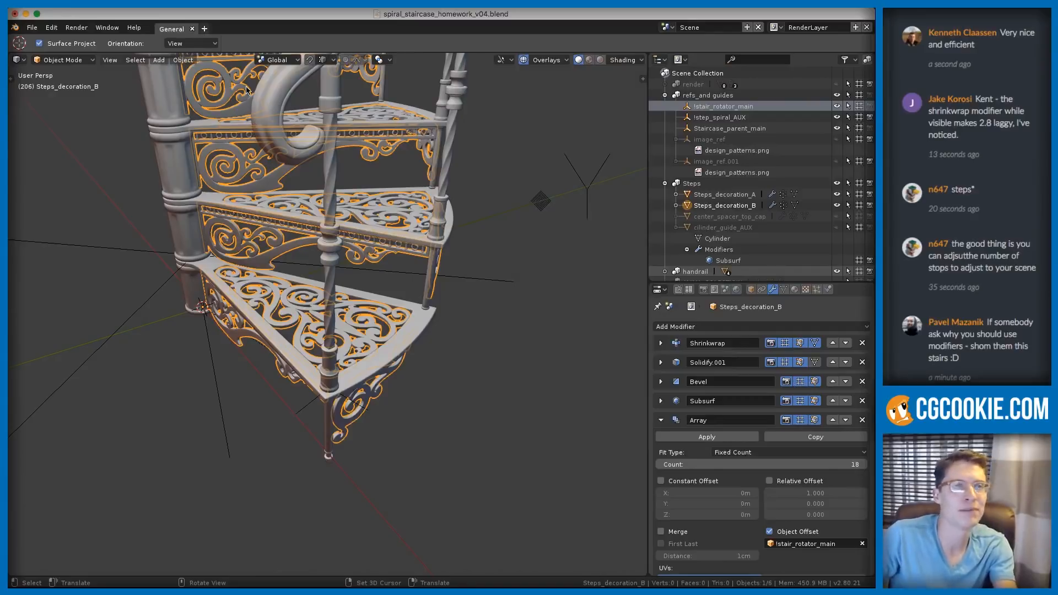
key(super+Tab)
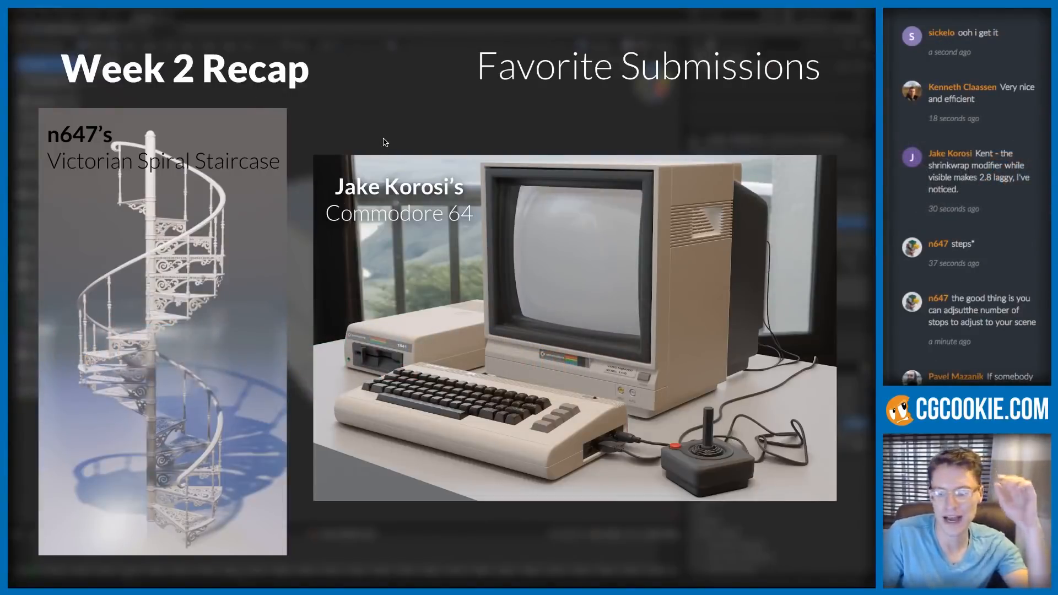
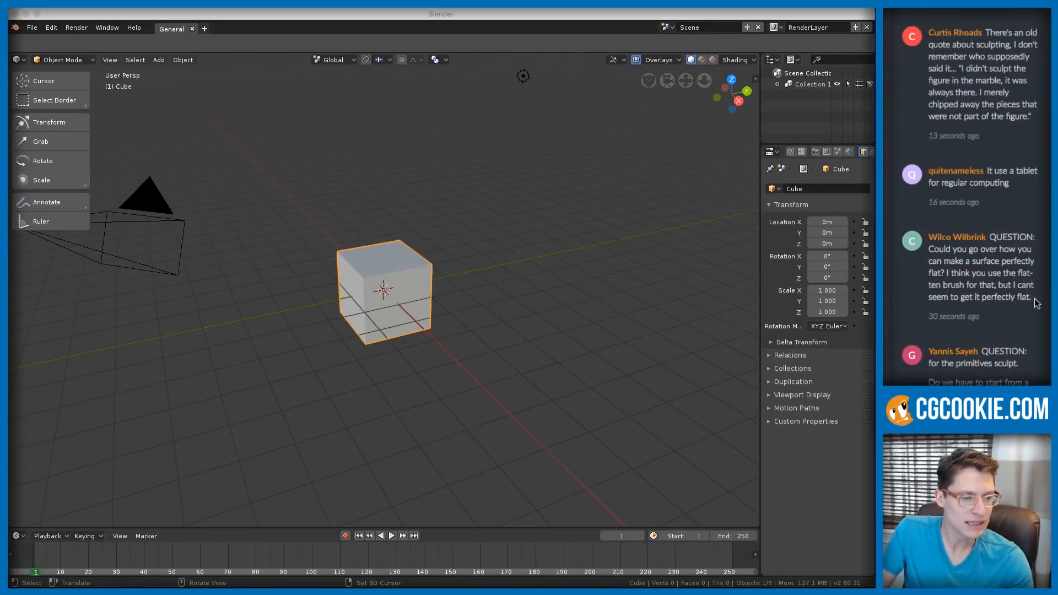
- Highlight the chat question about making a sculpted surface perfectly flat and read the surrounding messages
drag(1031, 300, 990, 233)
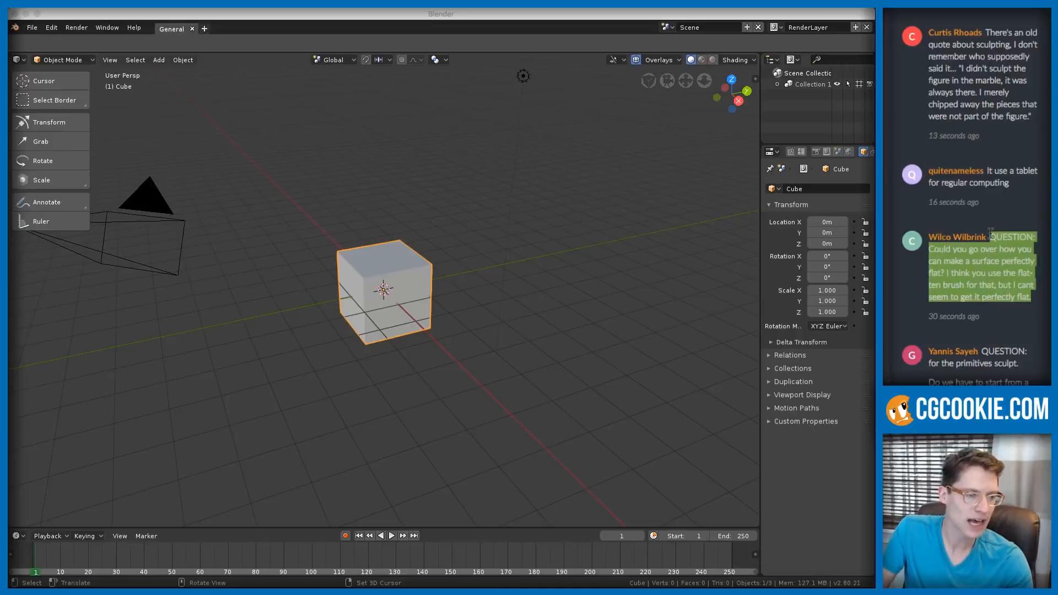
click(1036, 299)
drag(1032, 298, 990, 236)
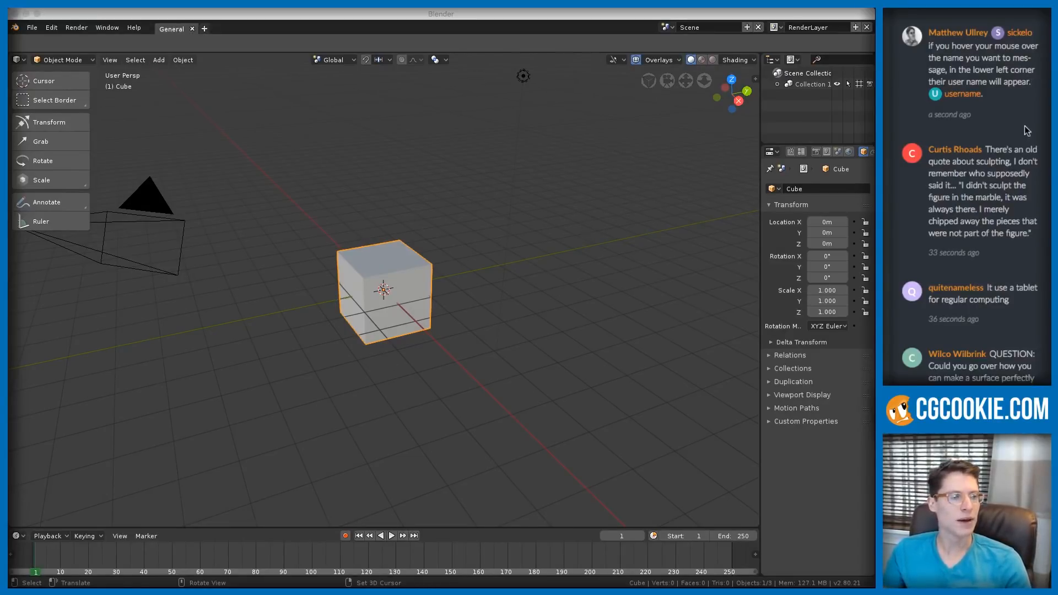
scroll(1025, 126, down, 1)
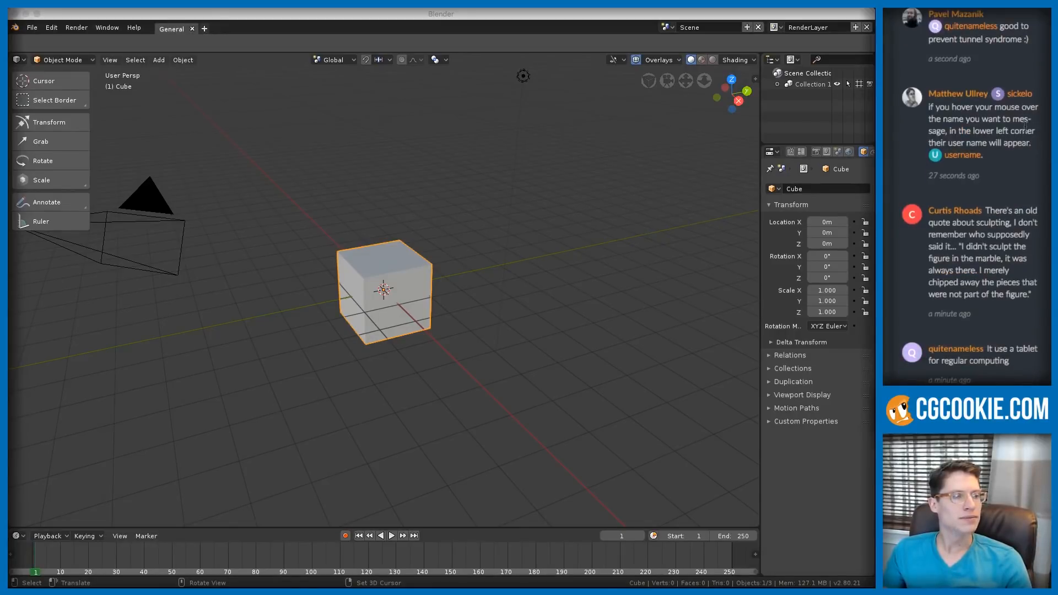
scroll(1025, 126, up, 1)
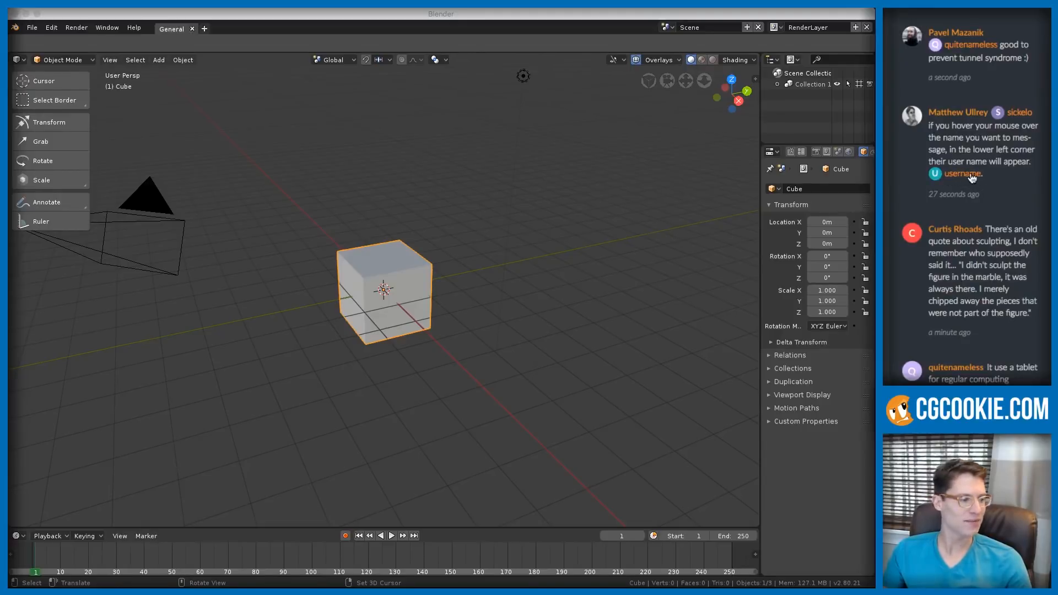
- Return to the Blender scene with the default cube and switch the cube to Sculpt Mode
click(617, 190)
ctrl+middle_drag(528, 252, 493, 201)
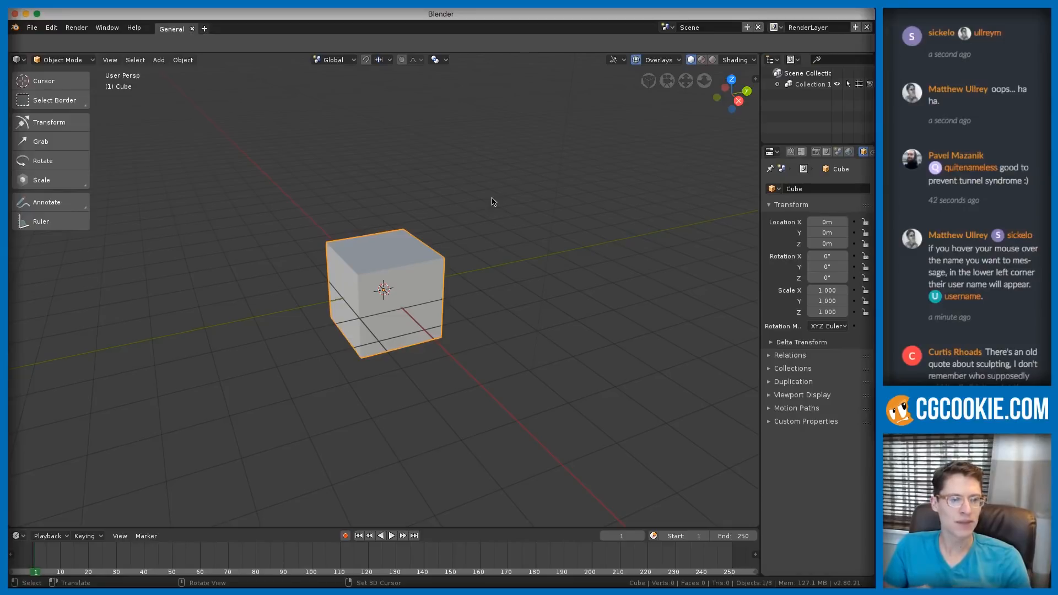
ctrl+middle_drag(508, 214, 488, 248)
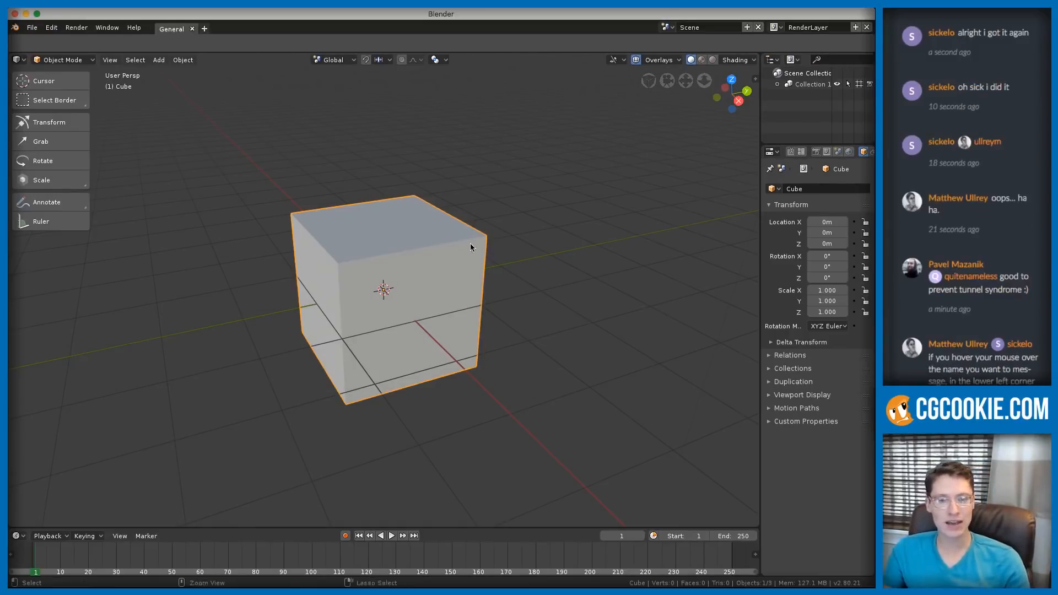
ctrl+middle_drag(471, 243, 470, 256)
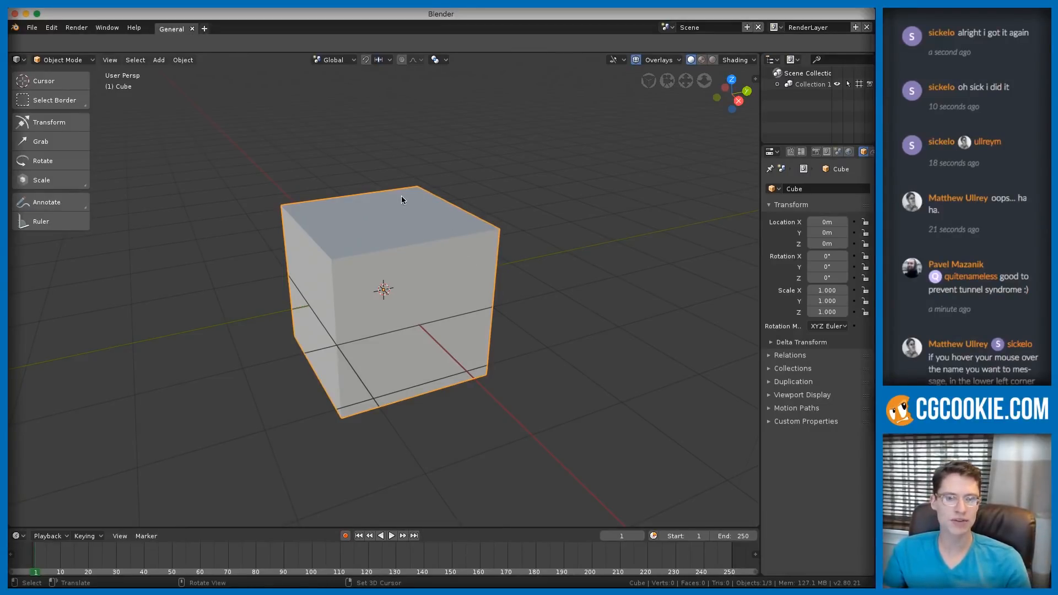
middle_drag(404, 201, 418, 210)
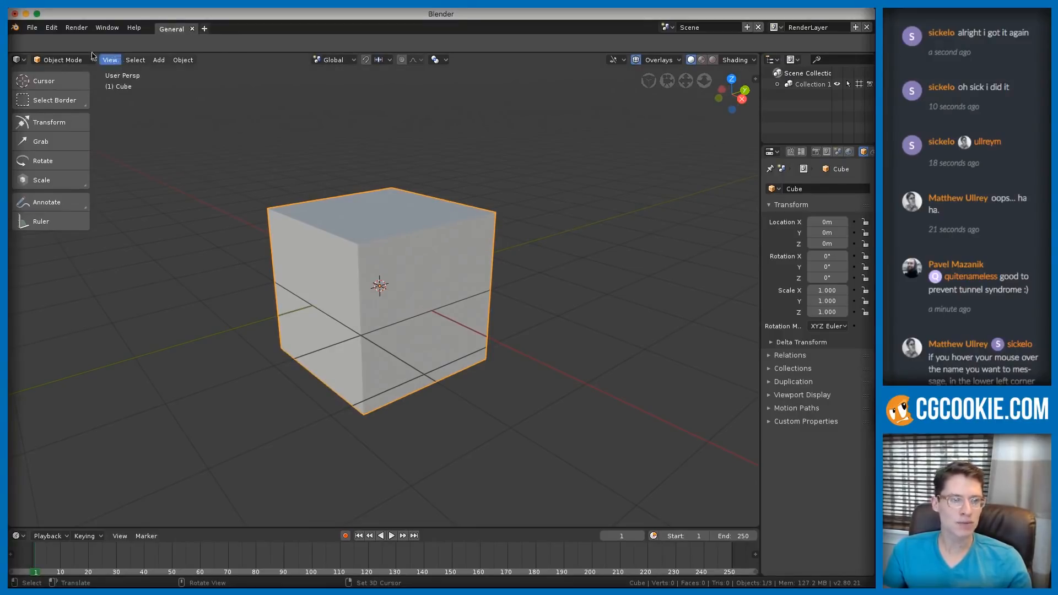
click(63, 59)
click(55, 98)
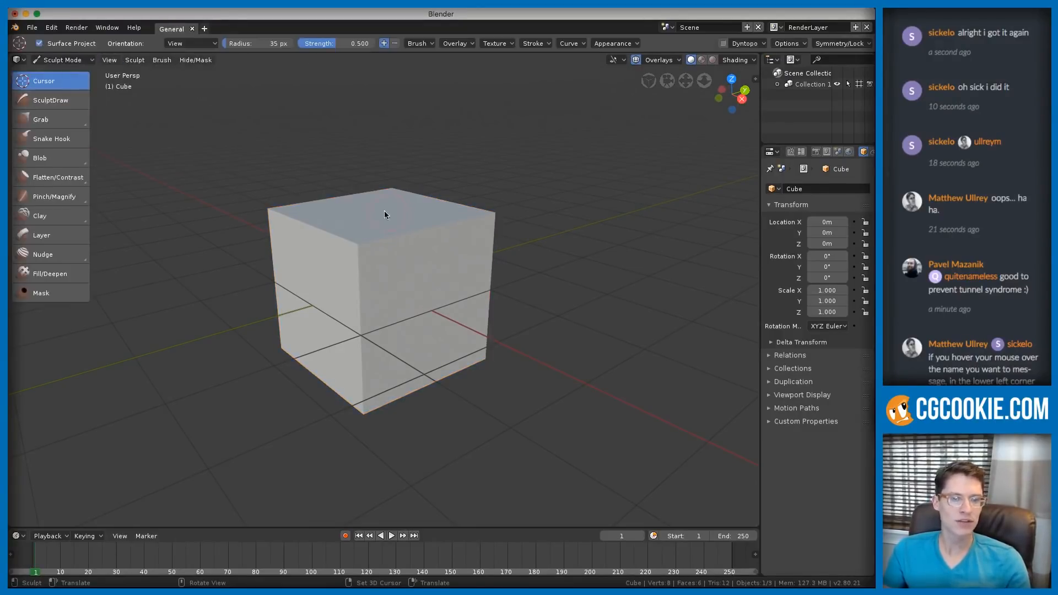
- Pull an upper corner of the cube outward with an enlarged Grab brush, and set the brush radius to 158 px
key(g)
key(f)
click(419, 222)
mouse_move(297, 229)
mouse_down()
mouse_move(240, 209)
mouse_move(288, 262)
mouse_move(236, 227)
mouse_move(299, 235)
mouse_move(297, 222)
mouse_move(278, 227)
mouse_up()
scroll(314, 206, up, 3)
key(f)
click(293, 201)
shift+middle_drag(283, 199, 280, 215)
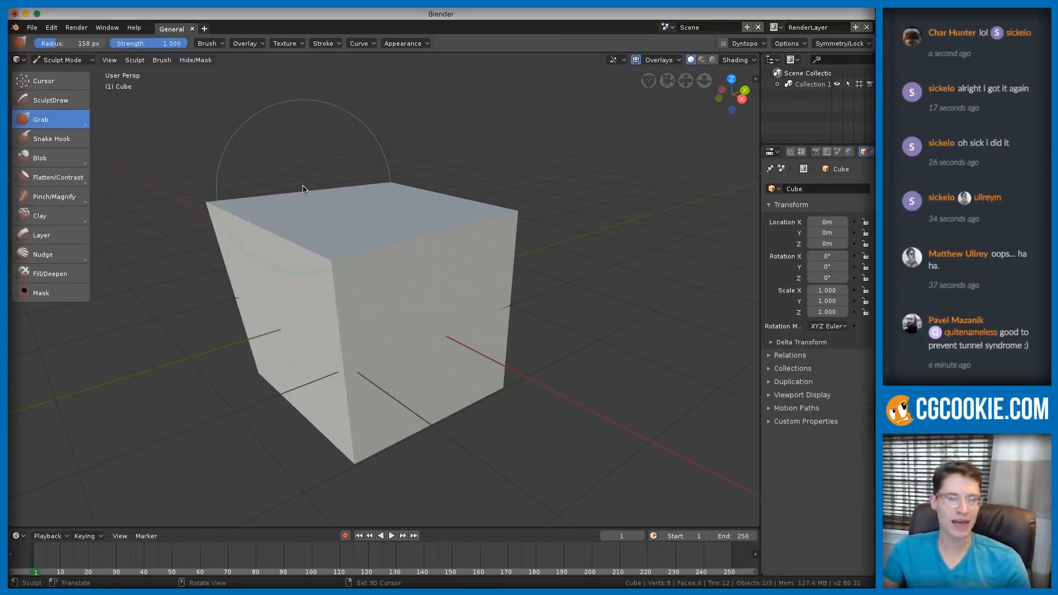
- Pull the cube's distorted upper corner back inward with the Grab brush and return the cube to Object Mode
drag(212, 206, 245, 228)
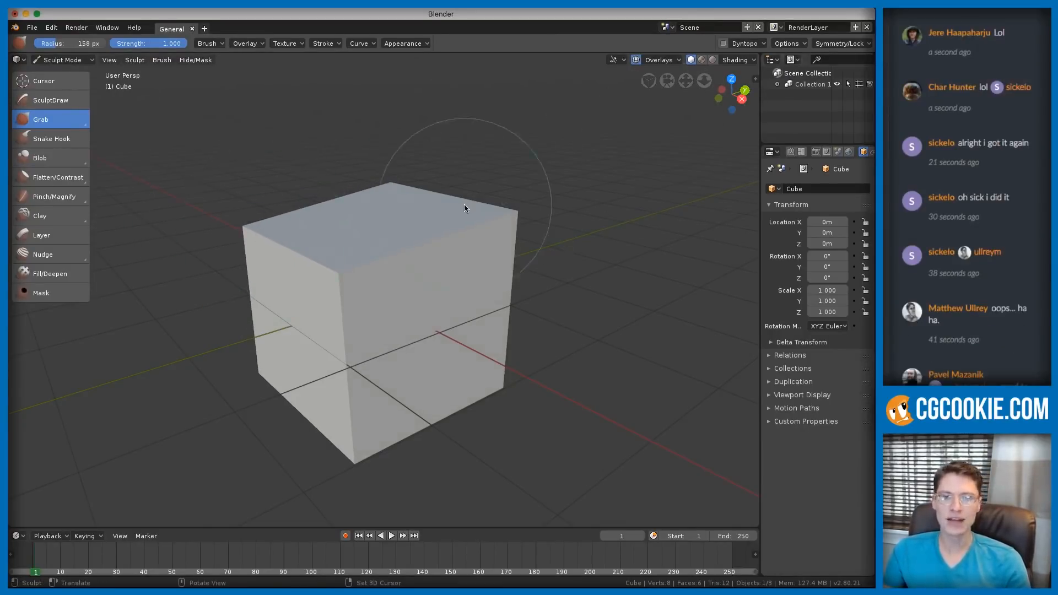
click(77, 60)
click(76, 73)
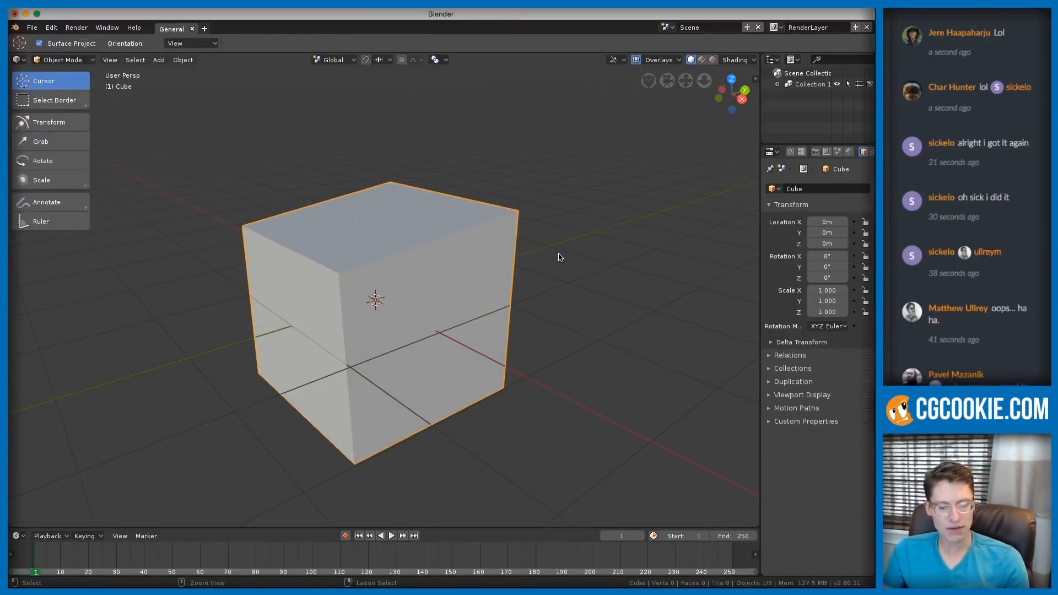
- Apply a level 4 subdivision set to the cube and convert the rounded result to a real mesh
key(ctrl+4)
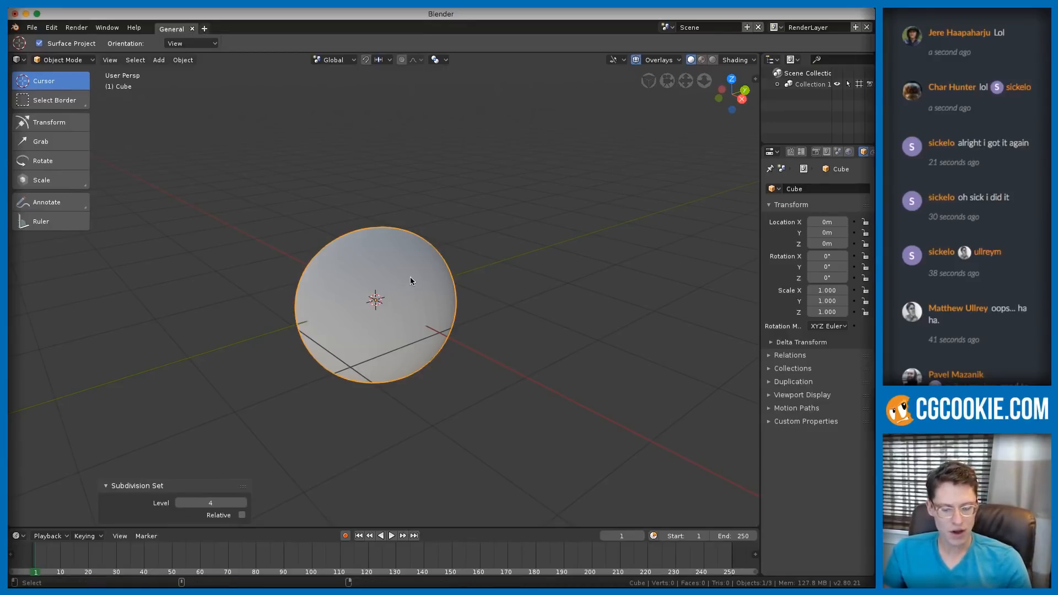
click(183, 59)
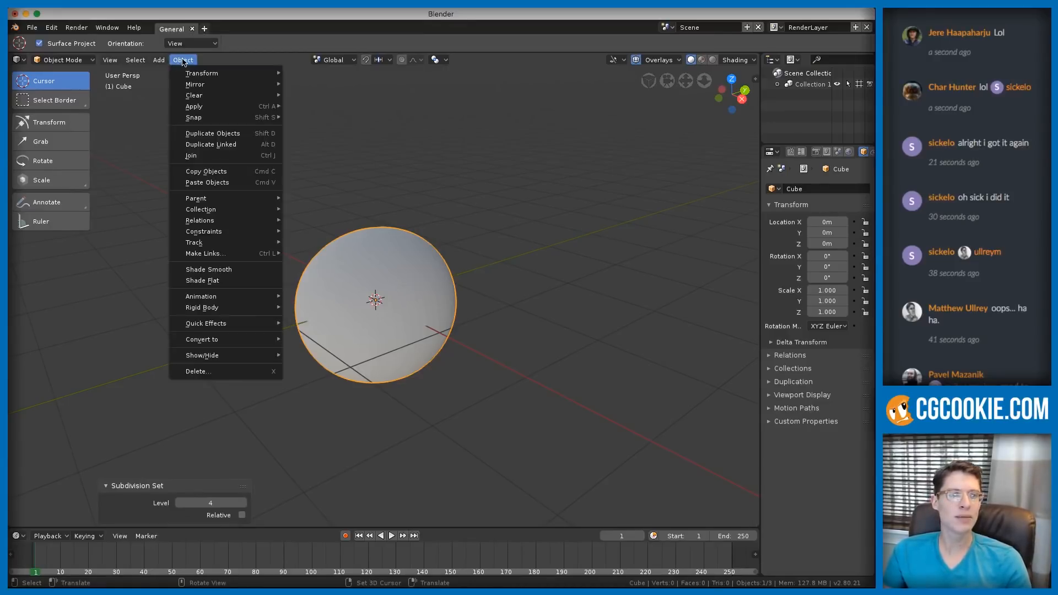
mouse_move(225, 339)
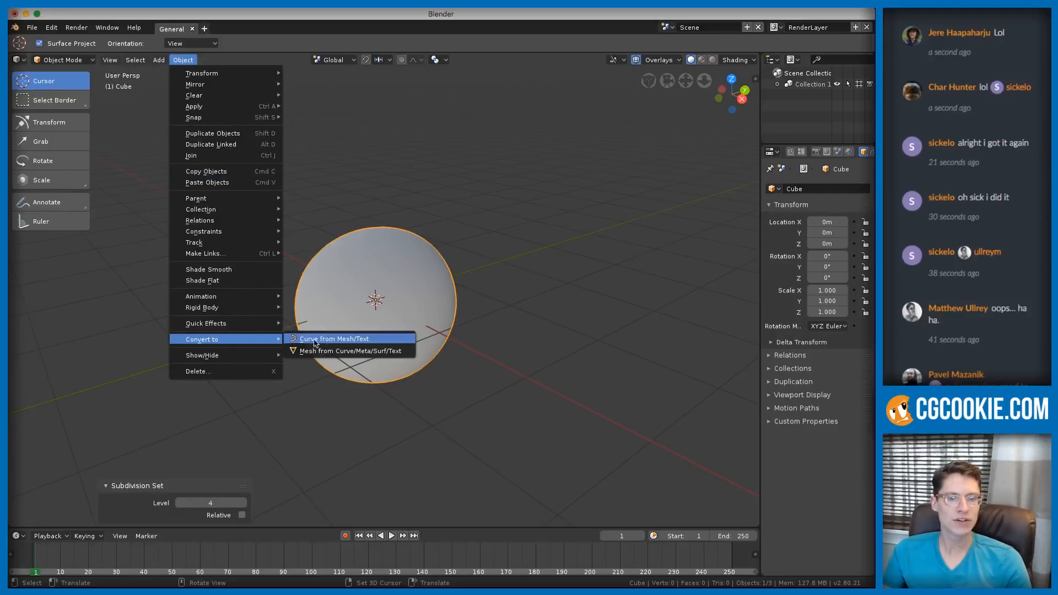
click(337, 353)
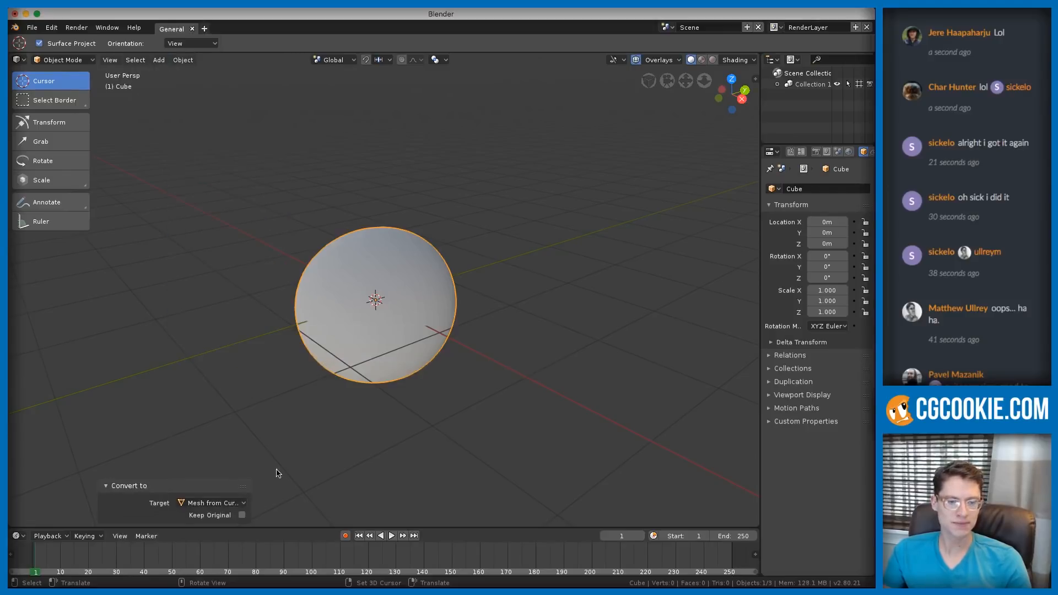
- Switch the rounded mesh to Sculpt Mode and pull its upper surface outward into a lobe with the Grab brush
middle_drag(403, 284, 436, 262)
scroll(423, 297, up, 3)
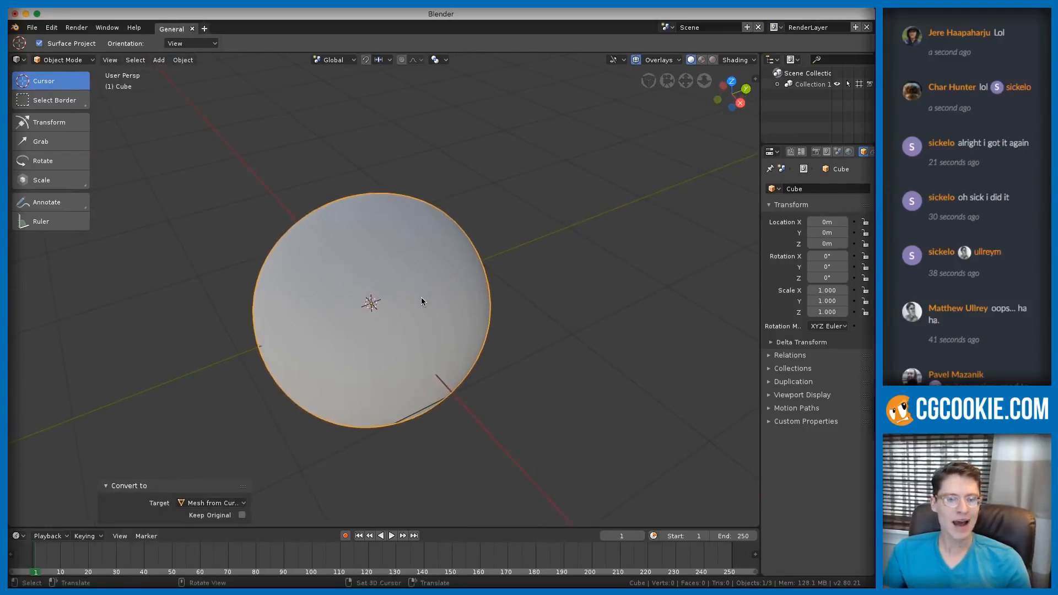
click(65, 60)
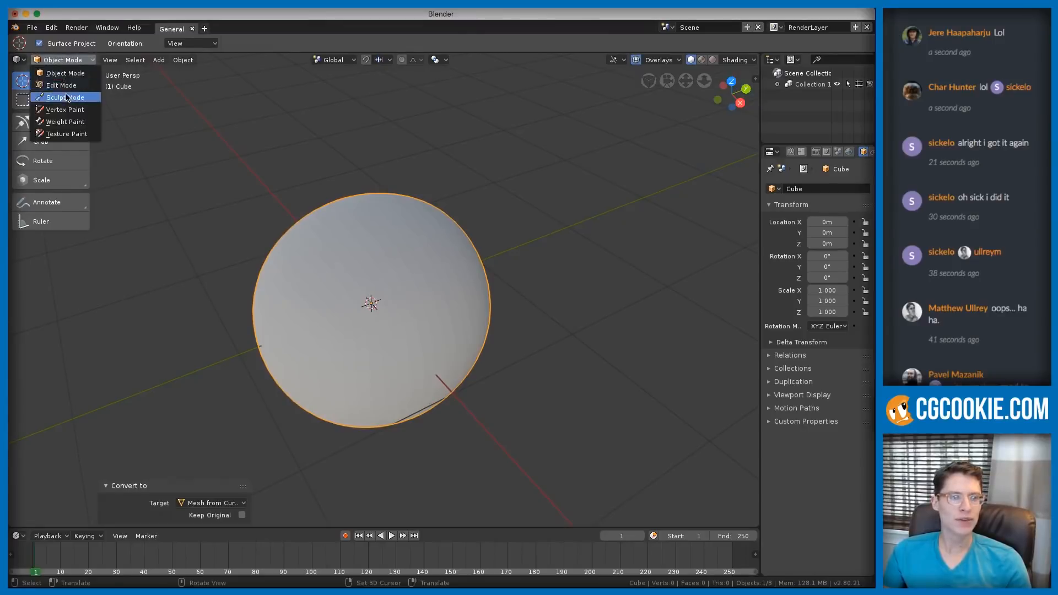
click(55, 94)
key(f)
click(371, 243)
mouse_move(371, 243)
mouse_down()
mouse_move(297, 262)
mouse_move(249, 219)
mouse_move(297, 219)
mouse_up()
key(f)
click(214, 205)
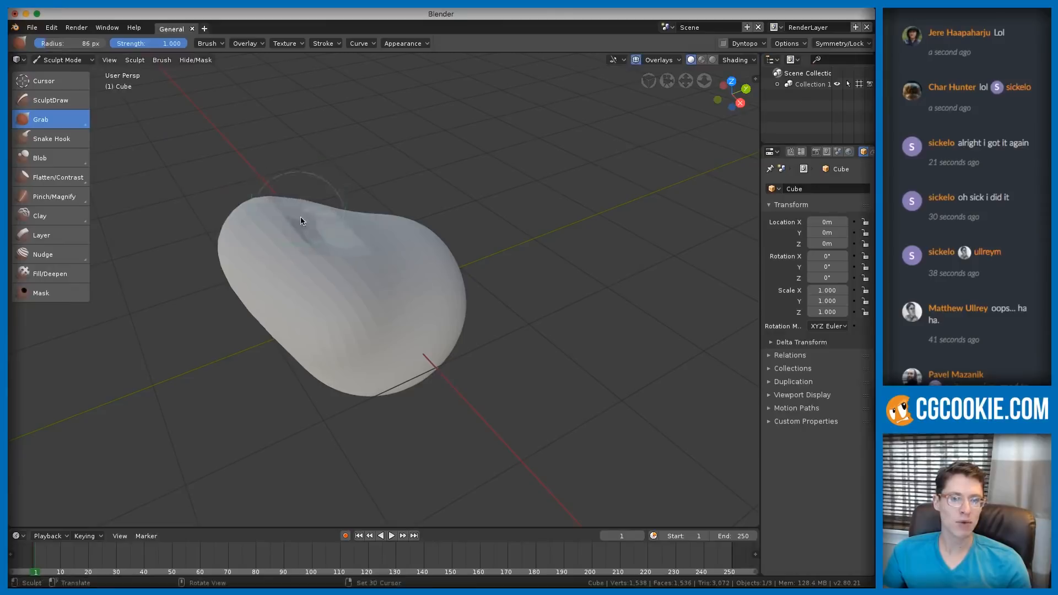
- Stretch the lobe further with the Grab brush to deepen the saddle beside it, setting the brush radius to 172 px
mouse_move(346, 203)
middle_down()
mouse_move(326, 208)
mouse_move(348, 217)
mouse_move(333, 216)
mouse_move(316, 246)
mouse_move(308, 224)
middle_up()
key(f)
click(312, 193)
key(f)
click(391, 227)
mouse_move(391, 227)
mouse_down()
mouse_move(337, 226)
mouse_move(323, 246)
mouse_move(354, 231)
mouse_up()
key(f)
click(306, 231)
mouse_move(272, 225)
ctrl+middle_down()
mouse_move(296, 282)
mouse_move(306, 200)
ctrl+middle_up()
- Set the viewport lighting to MatCap and choose the bluish metallic matcap with warm highlights
click(732, 60)
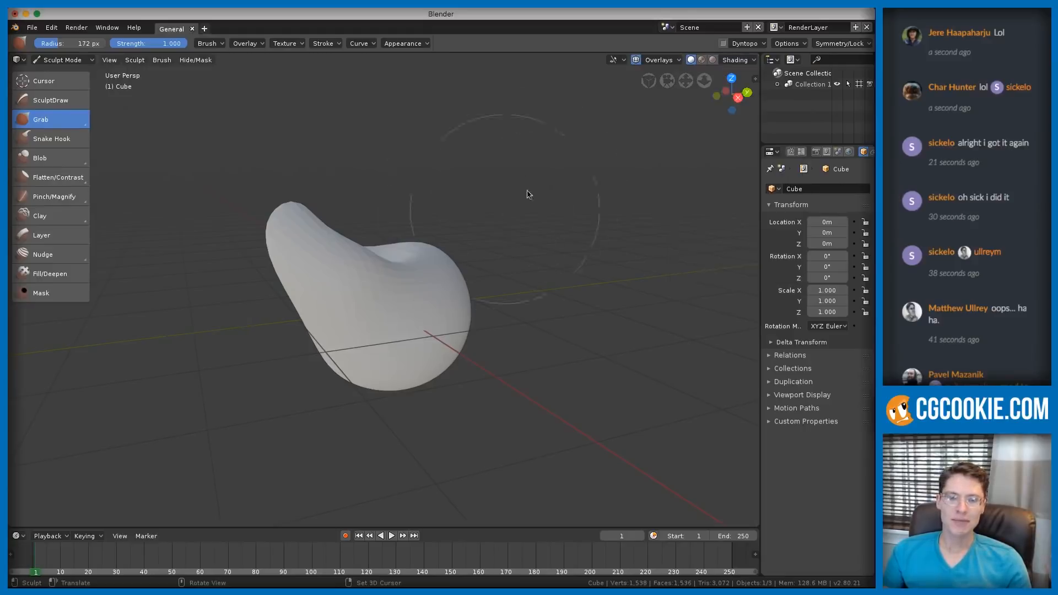
middle_drag(496, 215, 561, 166)
middle_drag(493, 255, 546, 194)
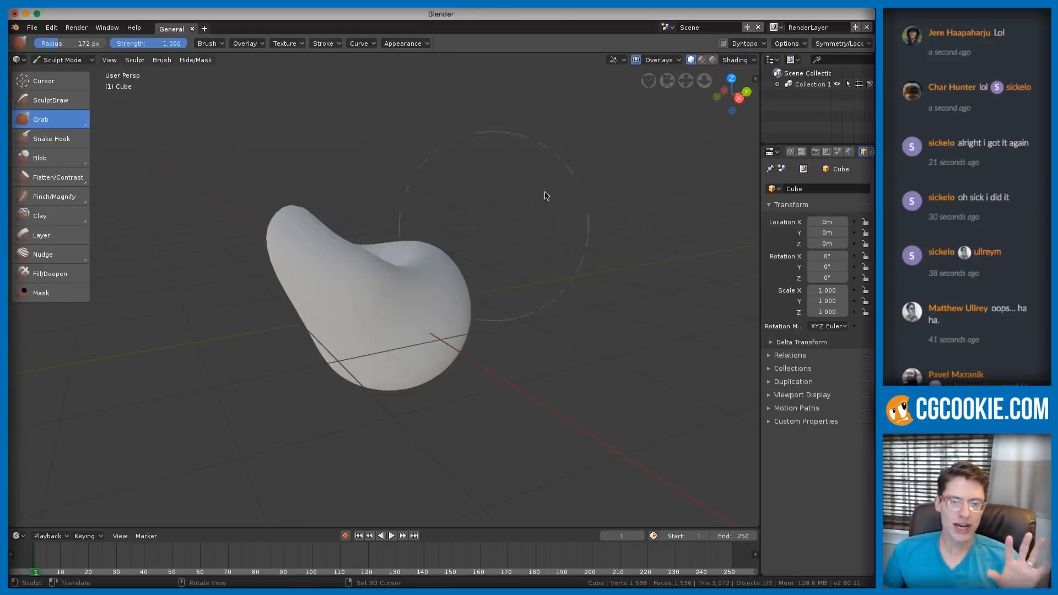
click(734, 60)
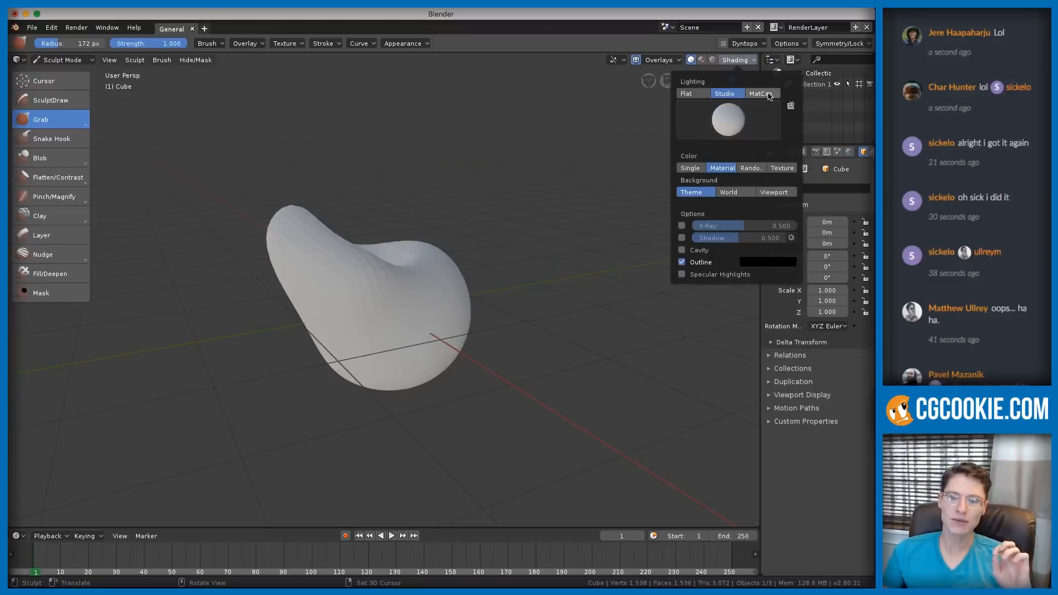
click(767, 93)
click(727, 118)
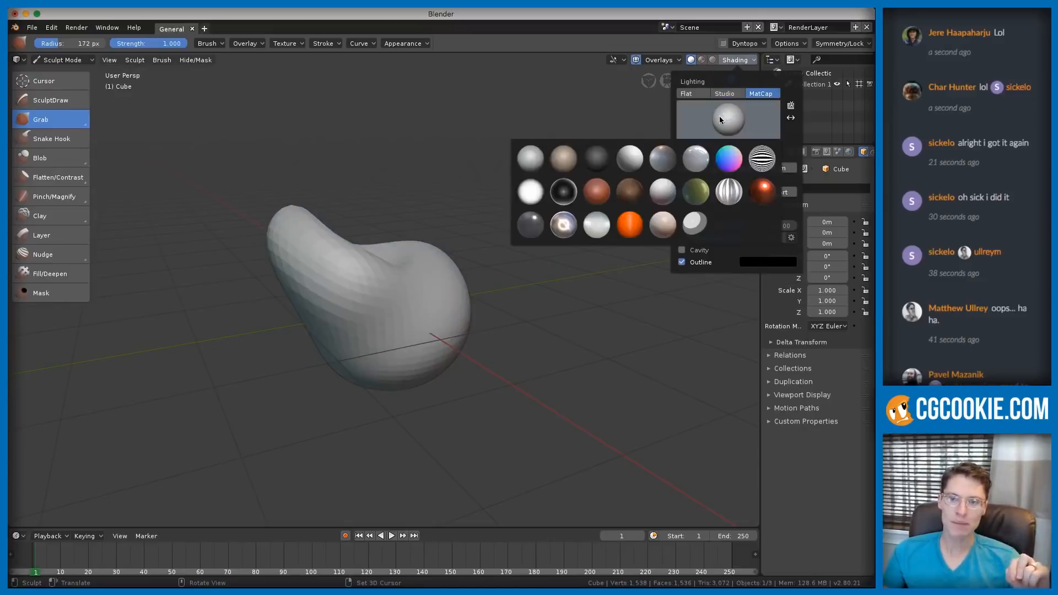
click(663, 158)
- Set the Grab brush radius to 206 px over the hollow side of the sculpted form
middle_drag(455, 245, 479, 238)
mouse_move(349, 220)
middle_down()
mouse_move(327, 238)
mouse_move(337, 217)
mouse_move(319, 270)
middle_up()
key(f)
click(330, 242)
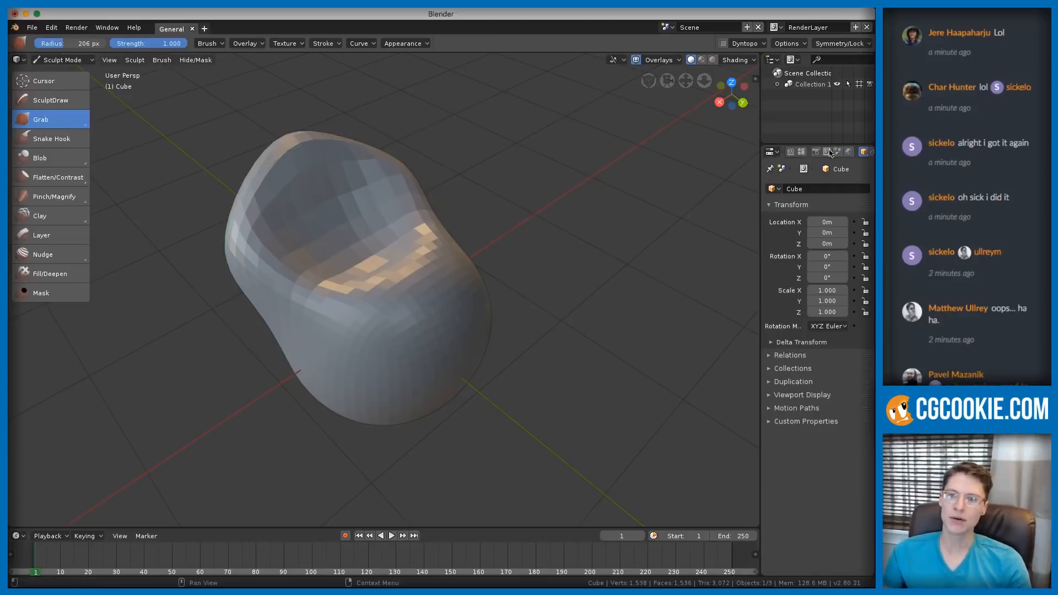
- Add a Multiresolution modifier to the sculpted form and subdivide it to level 2
scroll(814, 155, down, 3)
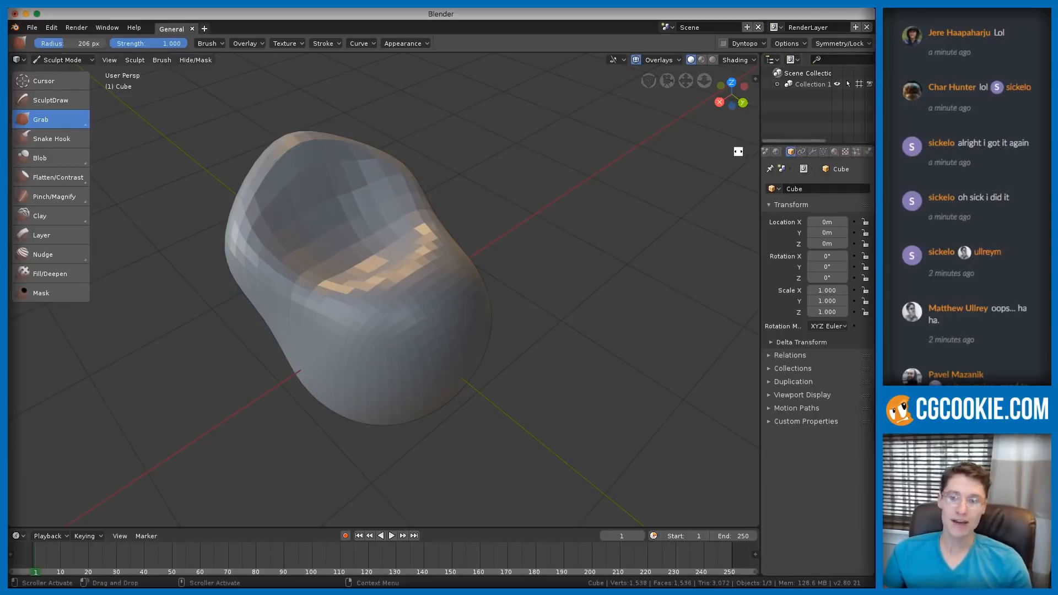
click(813, 152)
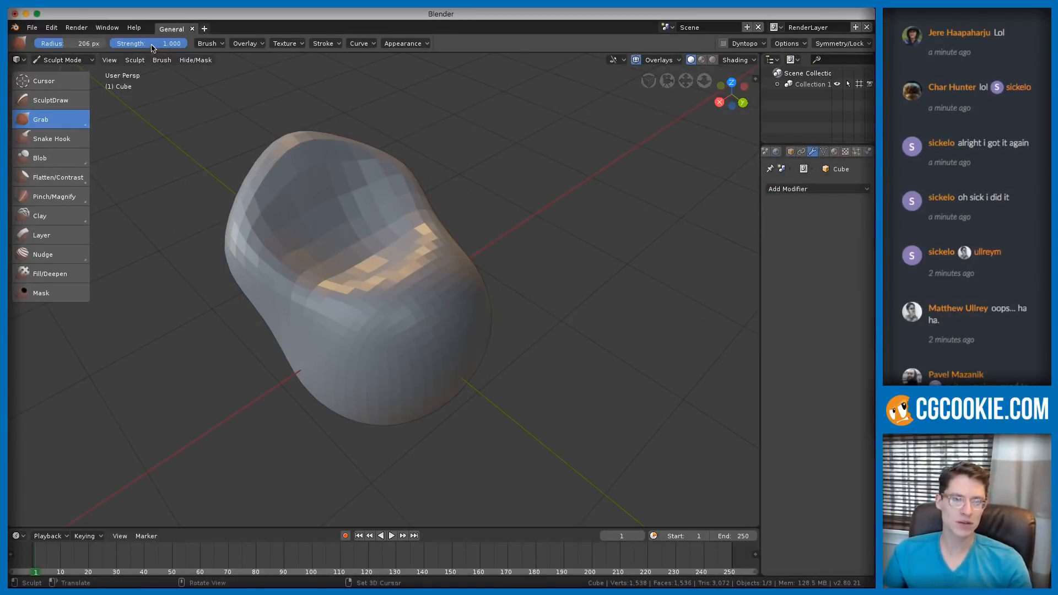
click(793, 189)
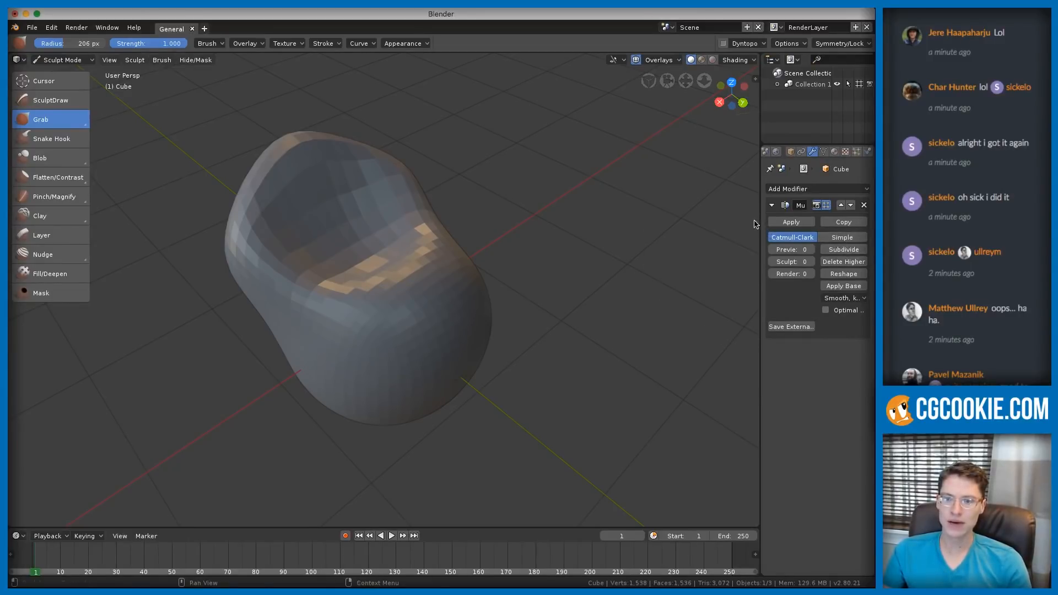
drag(760, 228, 719, 228)
click(835, 250)
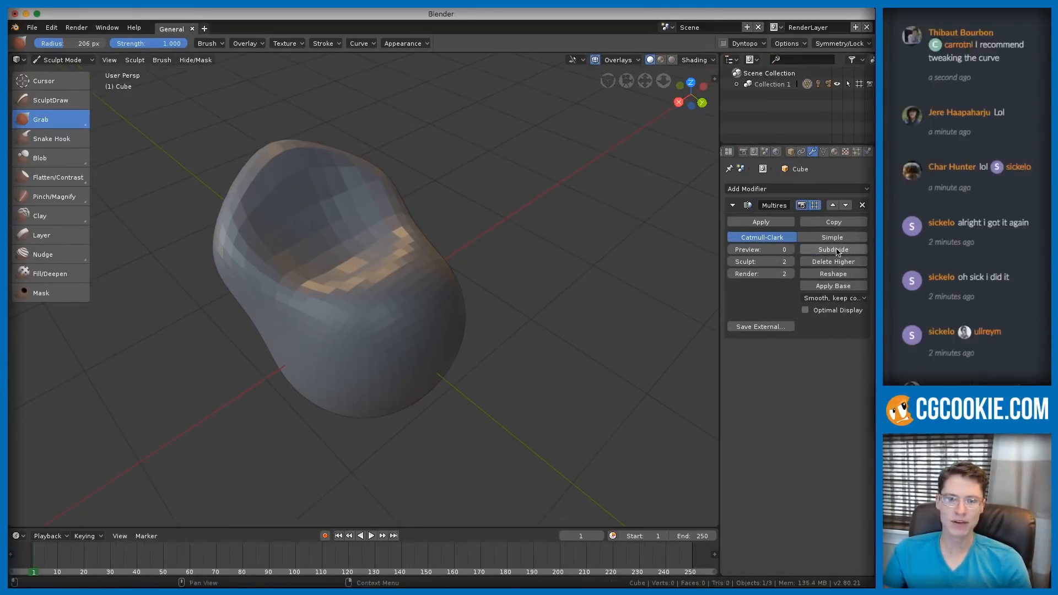
click(835, 250)
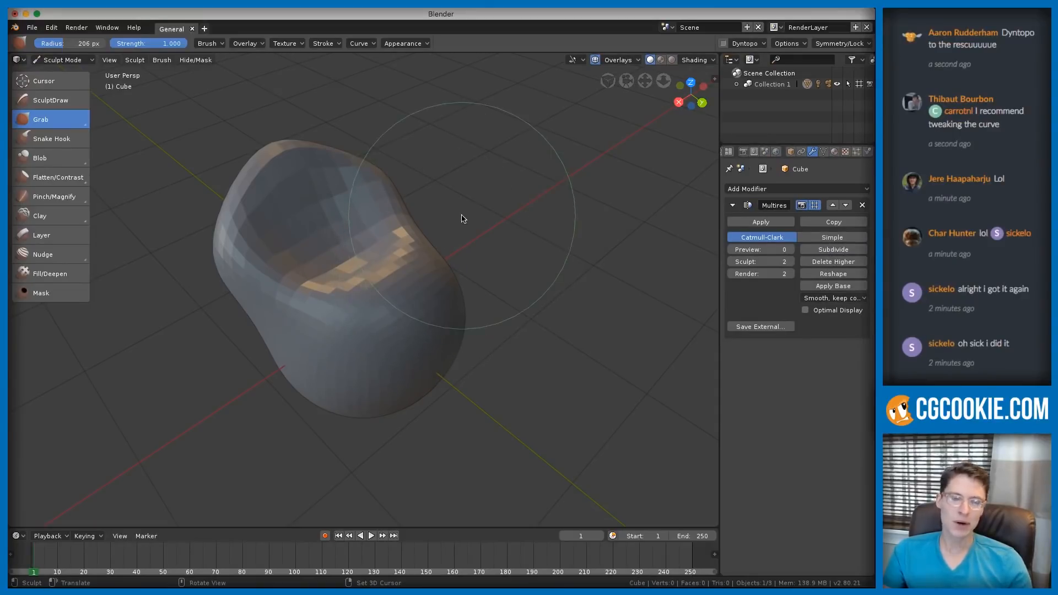
- Return the form to Object Mode, set the Multires preview level to 2 and inspect the smoothed surface
click(62, 60)
click(61, 72)
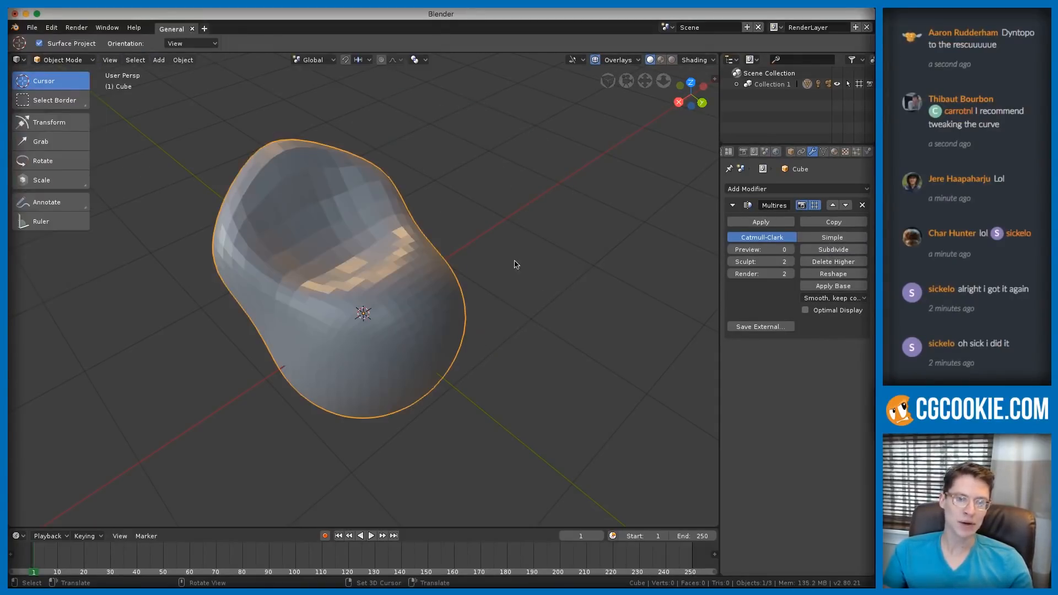
click(763, 249)
text(2)
key(Return)
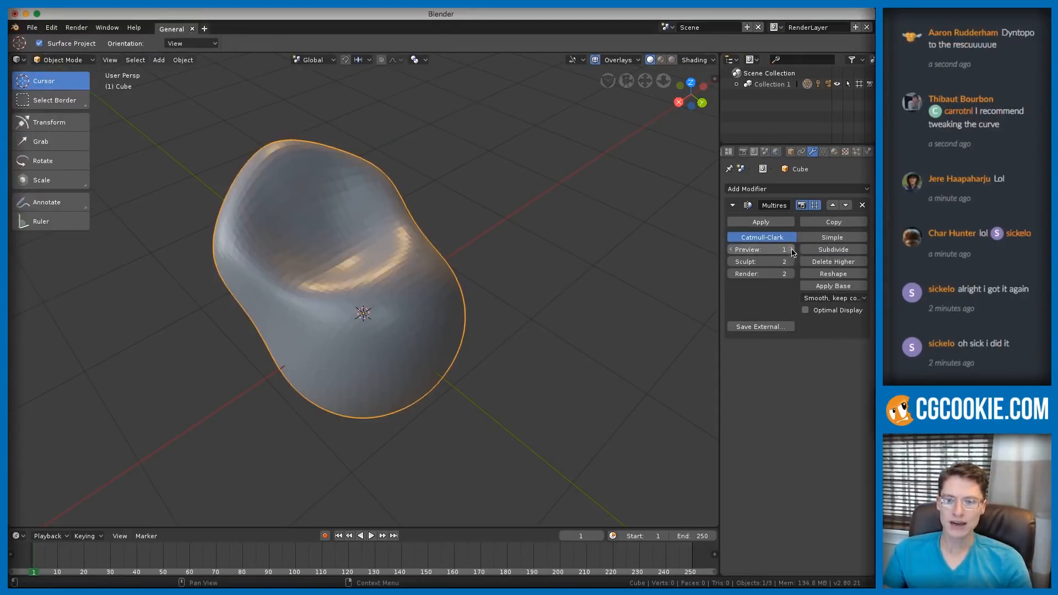
ctrl+middle_drag(436, 214, 472, 196)
mouse_move(472, 195)
middle_down()
mouse_move(477, 172)
mouse_move(455, 189)
middle_up()
mouse_move(493, 231)
middle_down()
mouse_move(465, 220)
mouse_move(477, 217)
middle_up()
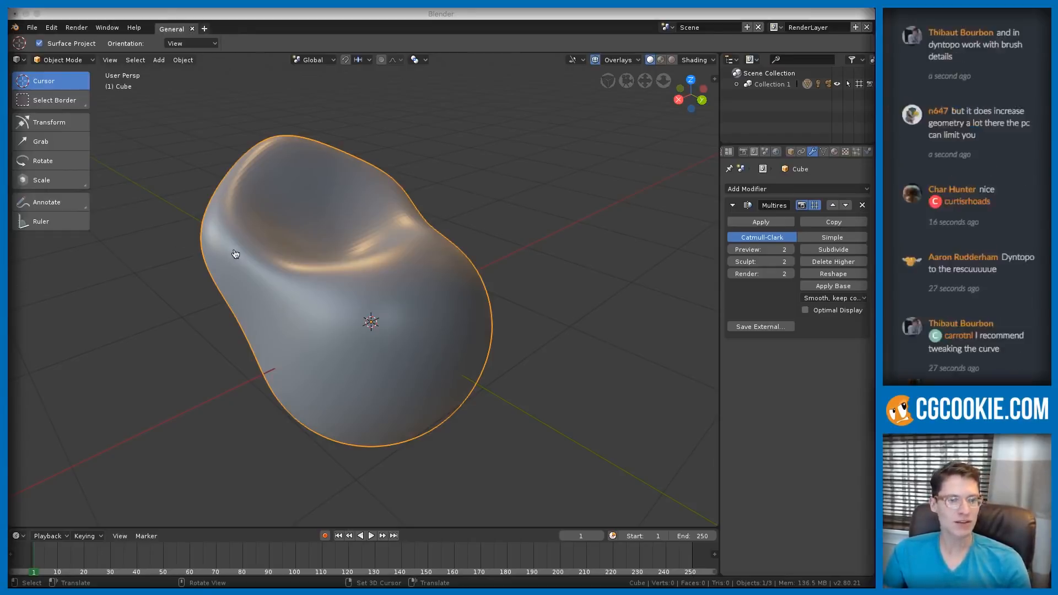
- Switch to the Blender 2.79 window and frame its default cube up close
key(super+Tab)
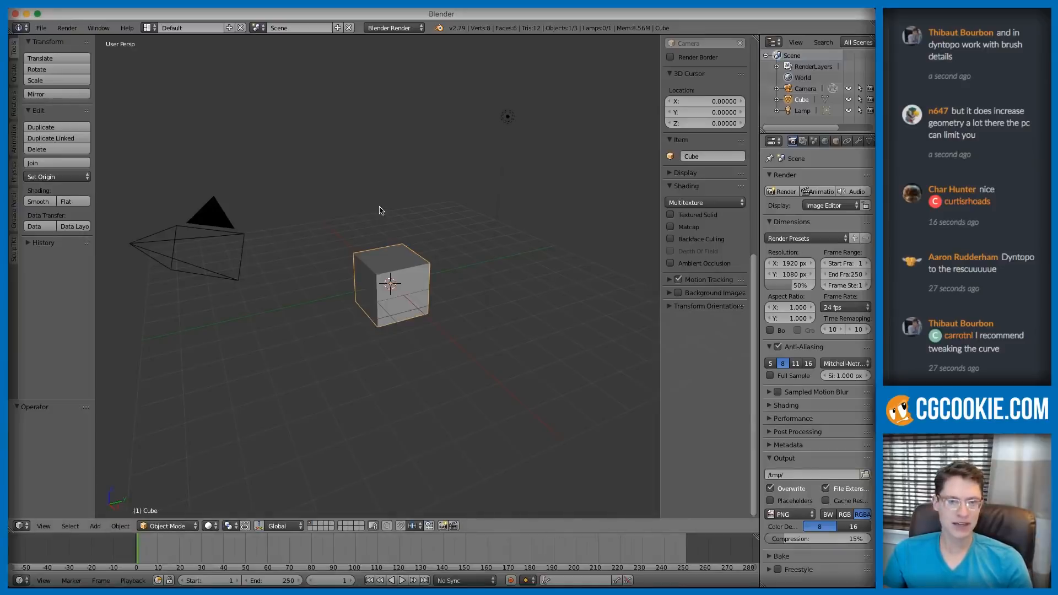
scroll(439, 218, up, 5)
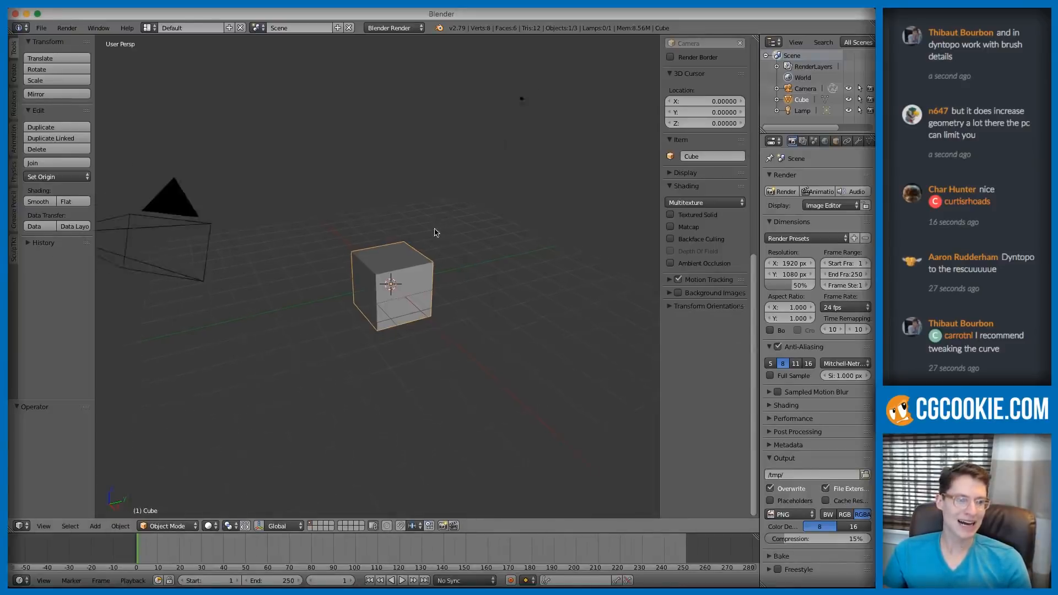
scroll(435, 275, up, 3)
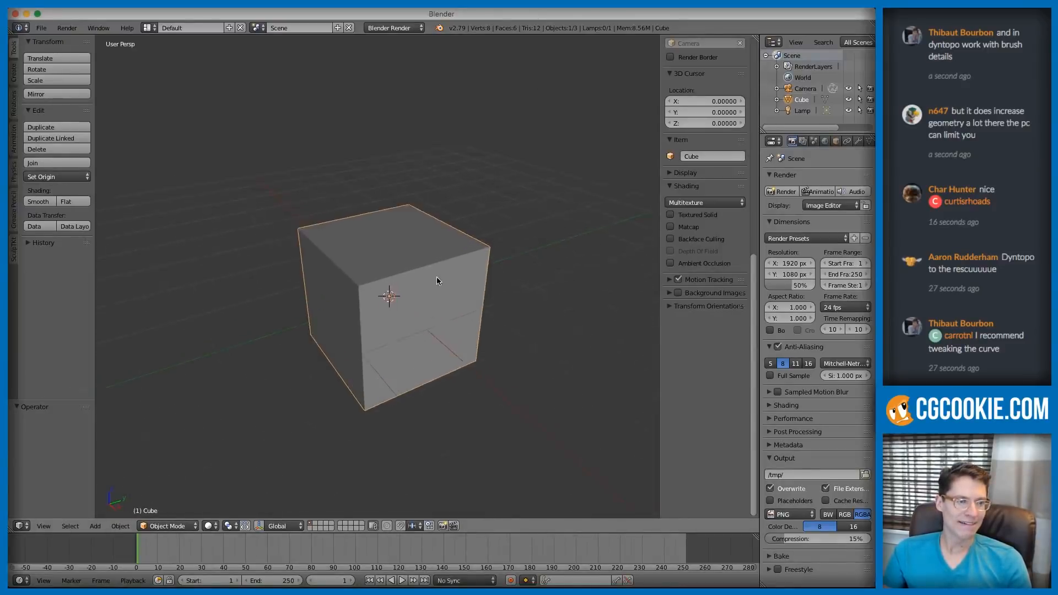
middle_drag(437, 268, 439, 244)
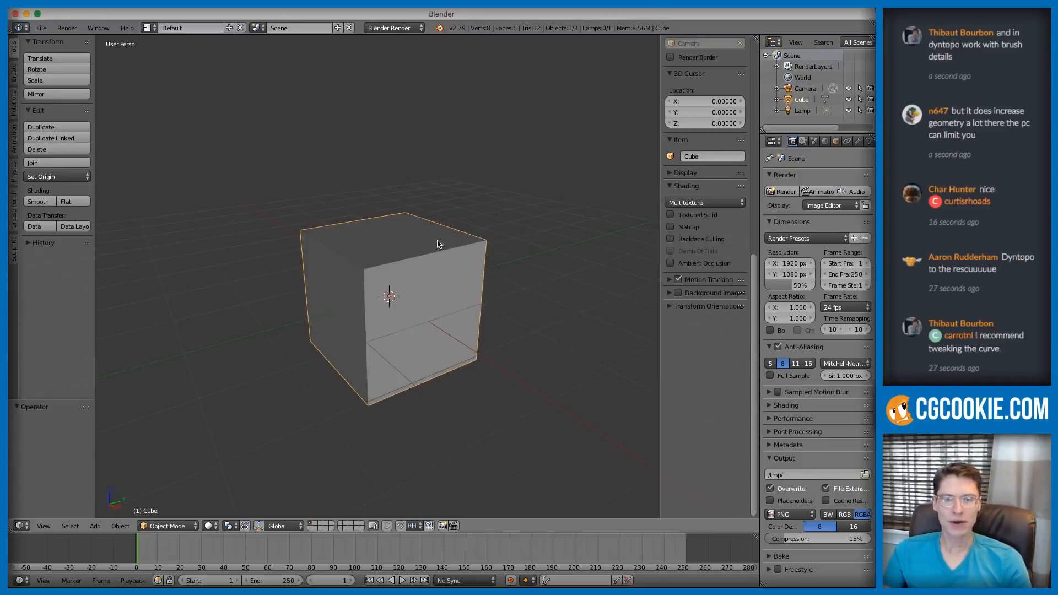
scroll(829, 144, down, 2)
- Add a Multiresolution modifier to the default cube and subdivide it to level 6
click(838, 141)
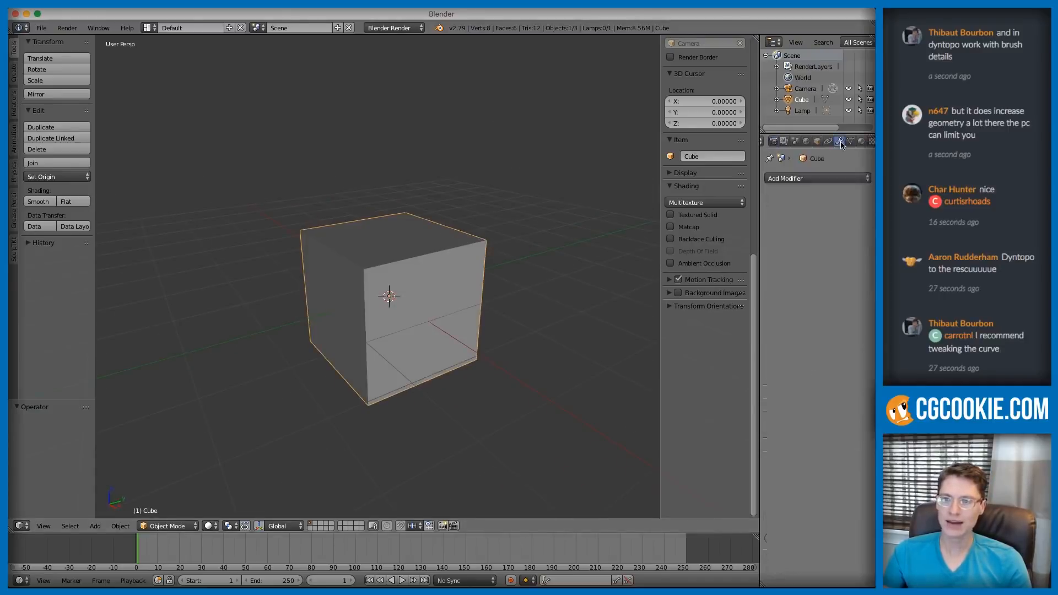
click(809, 178)
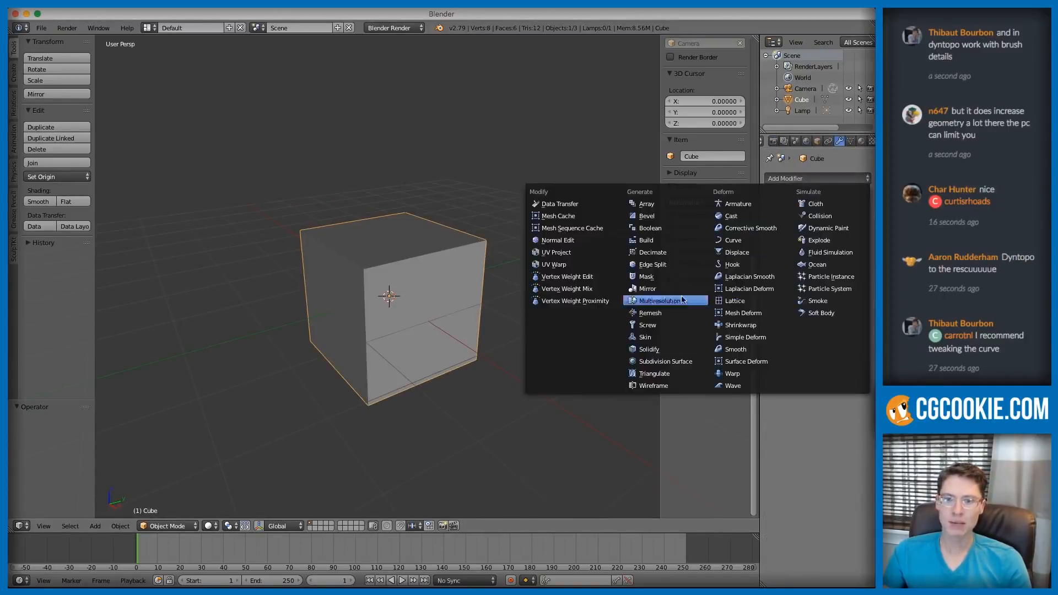
click(659, 300)
click(857, 240)
click(853, 240)
click(848, 240)
click(841, 241)
click(841, 241)
click(841, 241)
middle_drag(559, 262, 463, 249)
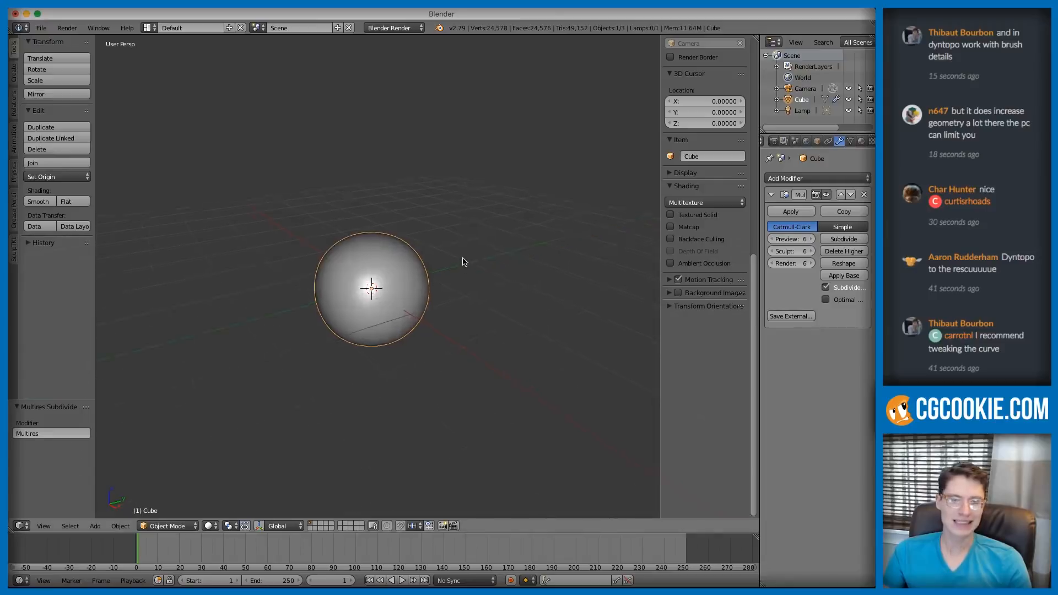
scroll(463, 249, up, 2)
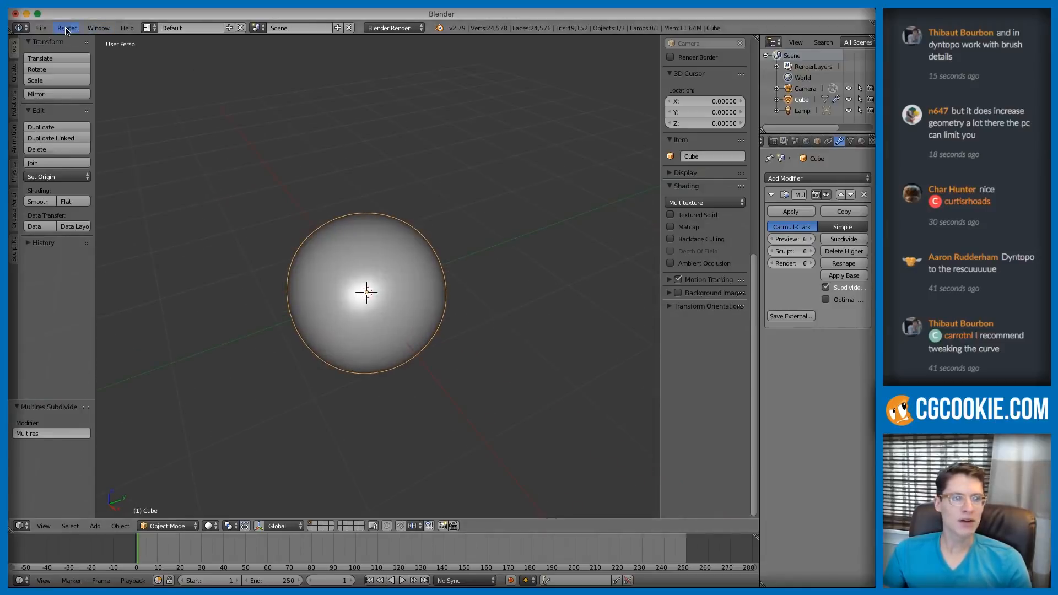
- Switch the subdivided sphere to Sculpt Mode and enlarge the default draw brush to a 137 px radius
click(163, 527)
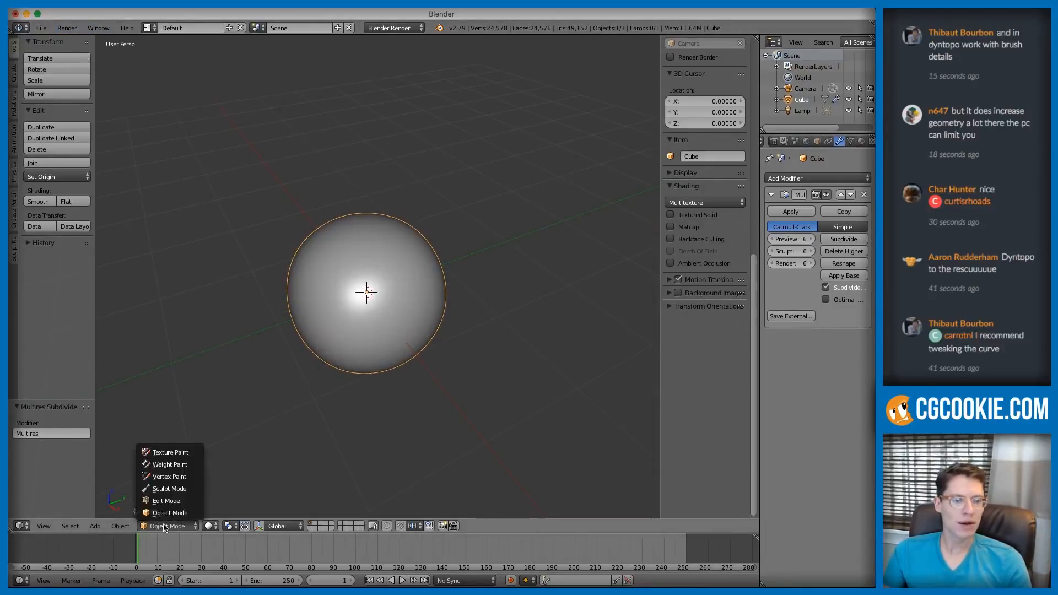
click(171, 489)
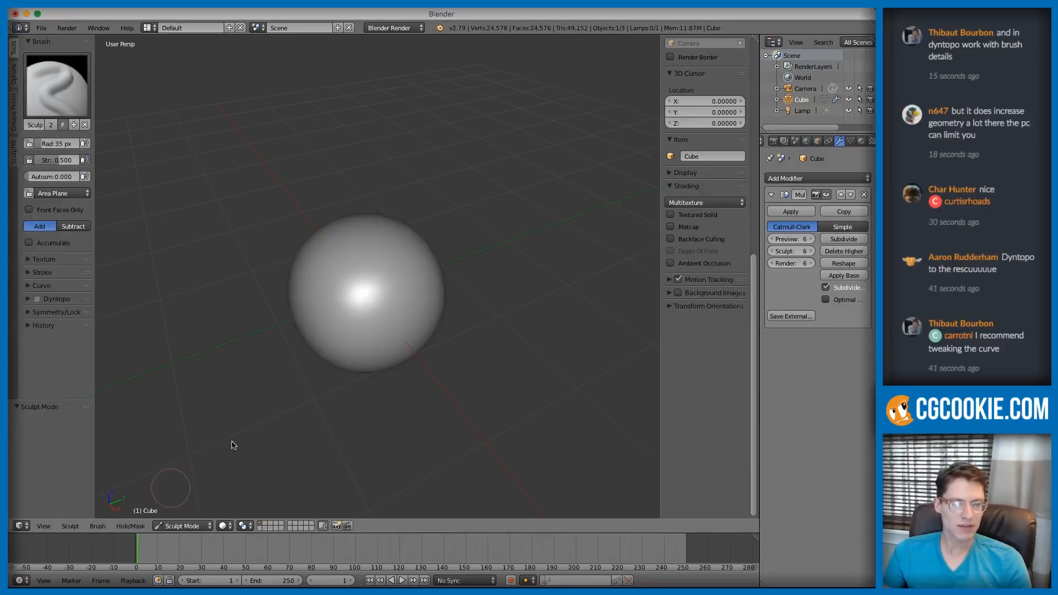
key(f)
click(418, 298)
drag(418, 299, 378, 319)
middle_drag(378, 319, 362, 271)
key(f)
click(385, 273)
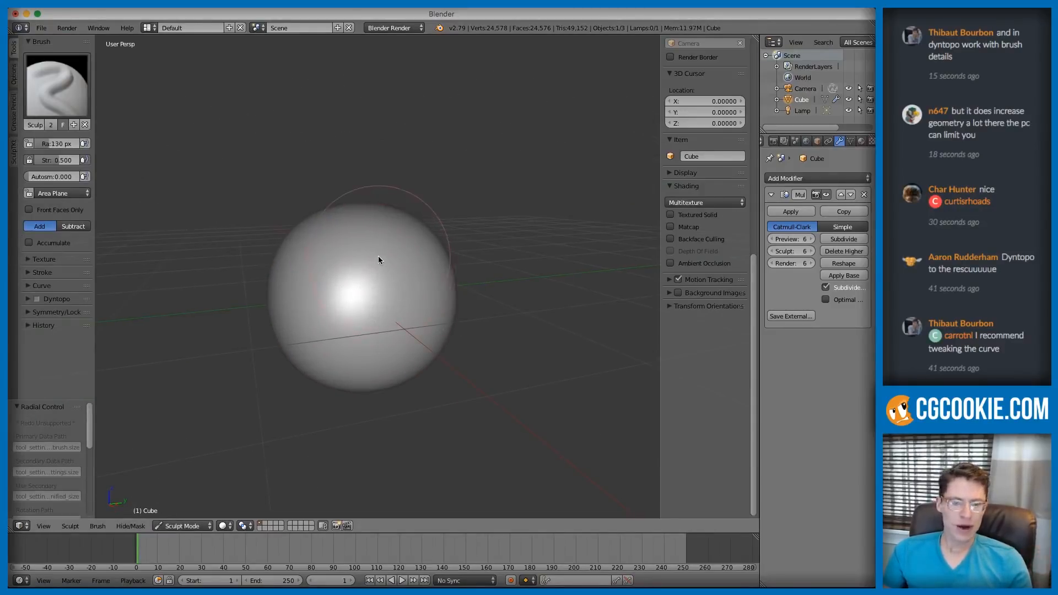
scroll(338, 220, up, 1)
key(f)
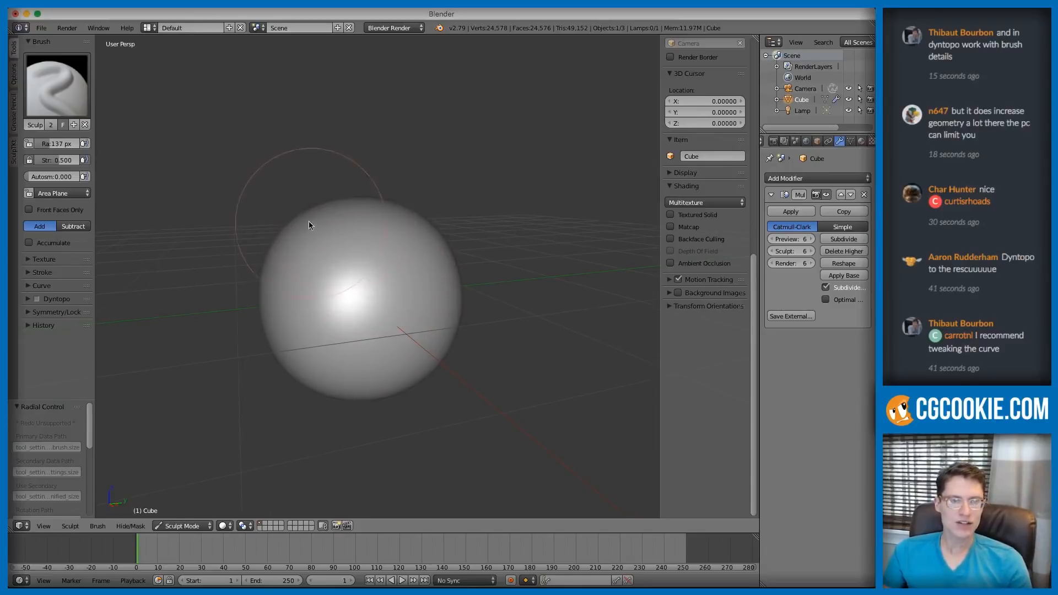
click(294, 176)
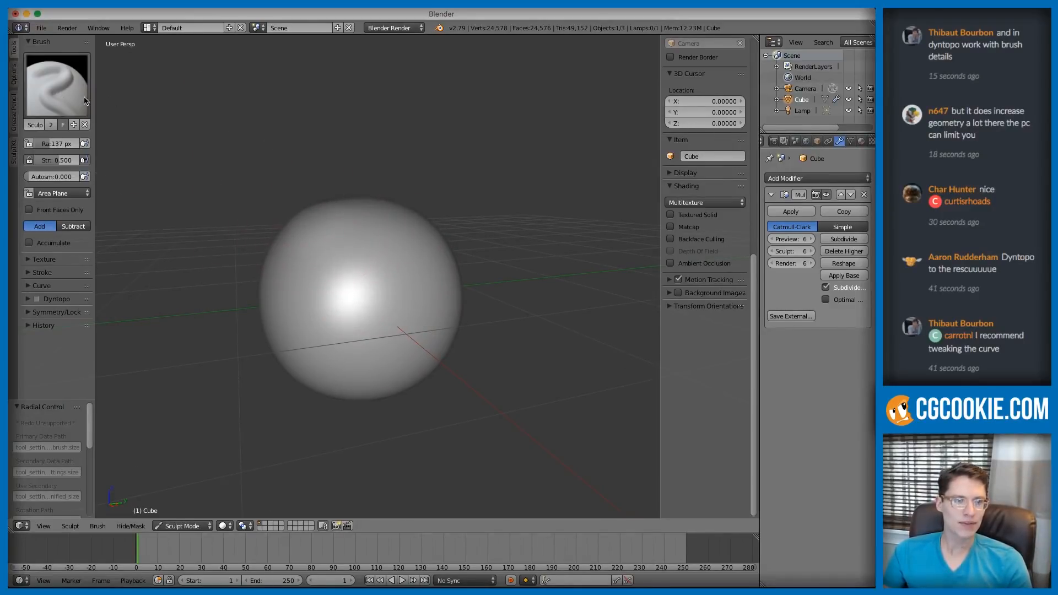
- Pull two horns out of the sphere's upper and side areas with the Grab brush, adjusting its radius to 146 px
key(g)
mouse_move(290, 205)
mouse_down()
mouse_move(286, 166)
mouse_move(283, 173)
mouse_up()
key(f)
click(268, 330)
drag(268, 329, 195, 326)
middle_drag(286, 268, 366, 271)
key(f)
click(333, 304)
mouse_move(333, 304)
middle_down()
mouse_move(393, 300)
mouse_move(340, 311)
mouse_move(631, 238)
middle_up()
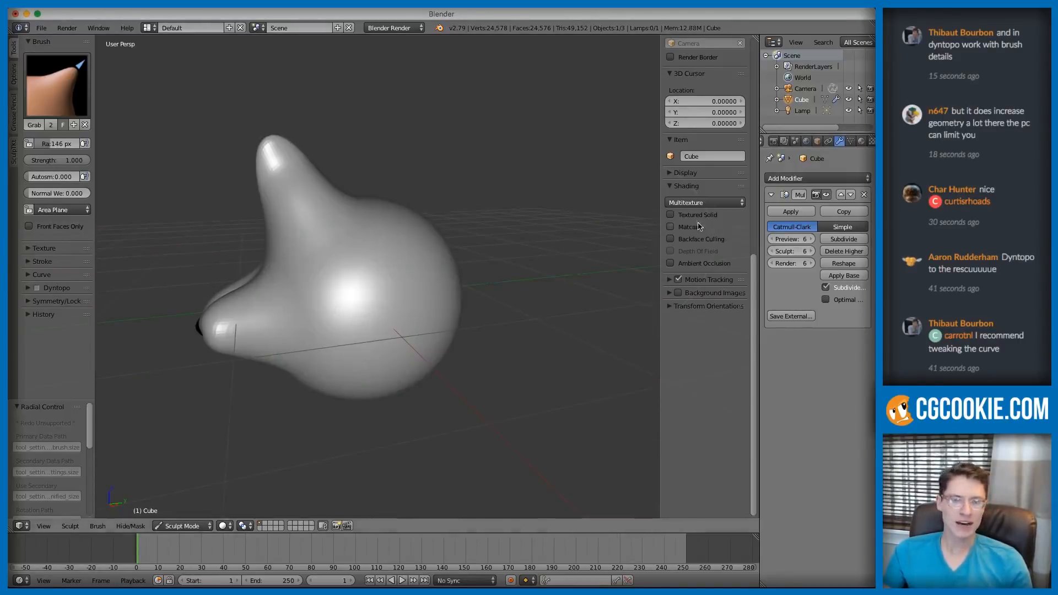
- Lower the Multires sculpt level to 3 and pull a third broad bump out of the form's upper side with the Grab brush
click(772, 251)
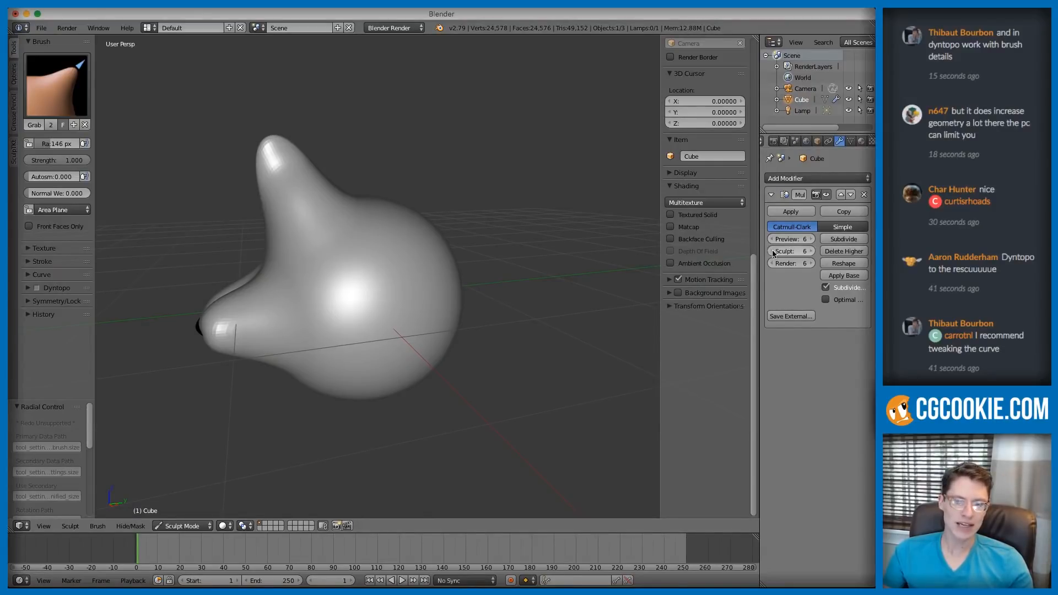
click(771, 252)
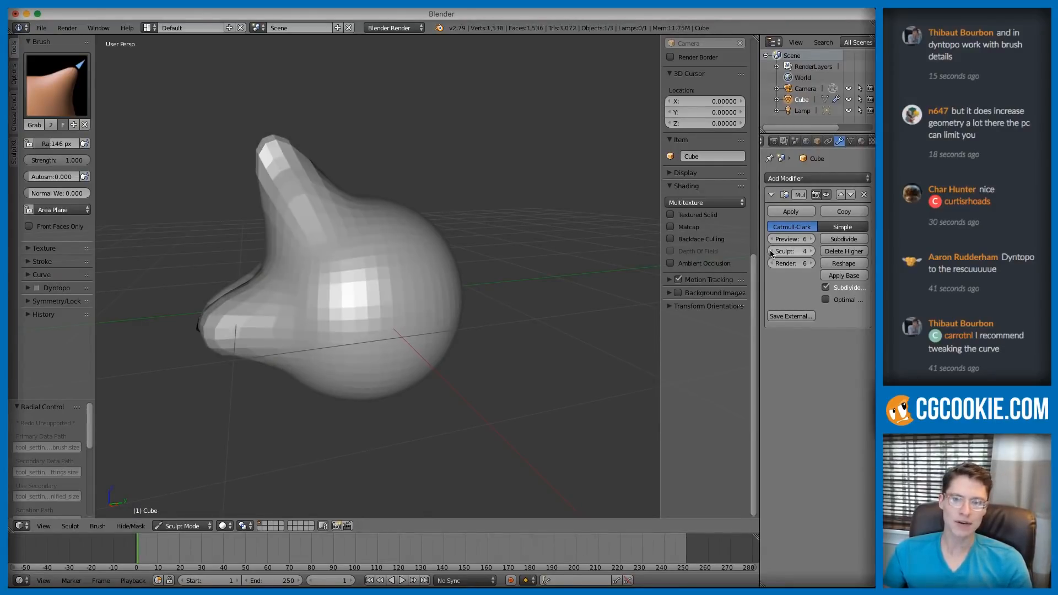
click(771, 252)
scroll(292, 211, up, 2)
key(f)
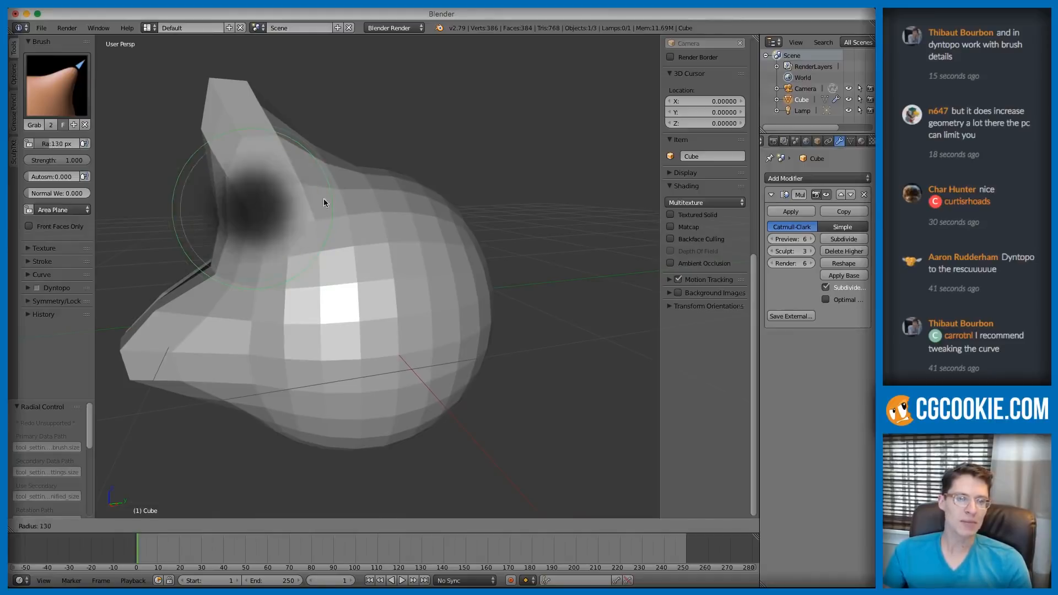
click(329, 185)
middle_drag(330, 177, 394, 253)
mouse_move(459, 256)
middle_down()
mouse_move(415, 231)
mouse_move(439, 265)
mouse_move(424, 313)
middle_up()
key(f)
click(458, 238)
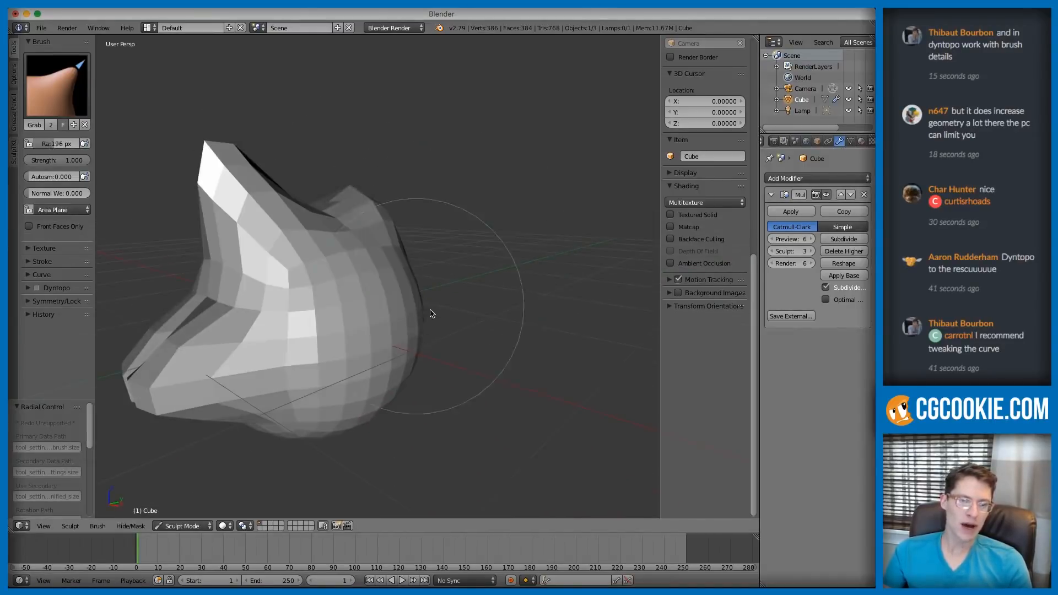
- Shrink the Grab brush, restore the Multires sculpt level to 6 and inspect the smooth form up close
scroll(444, 255, down, 2)
key(f)
click(366, 236)
click(811, 251)
click(812, 251)
click(811, 251)
middle_drag(428, 212, 472, 219)
scroll(450, 289, up, 5)
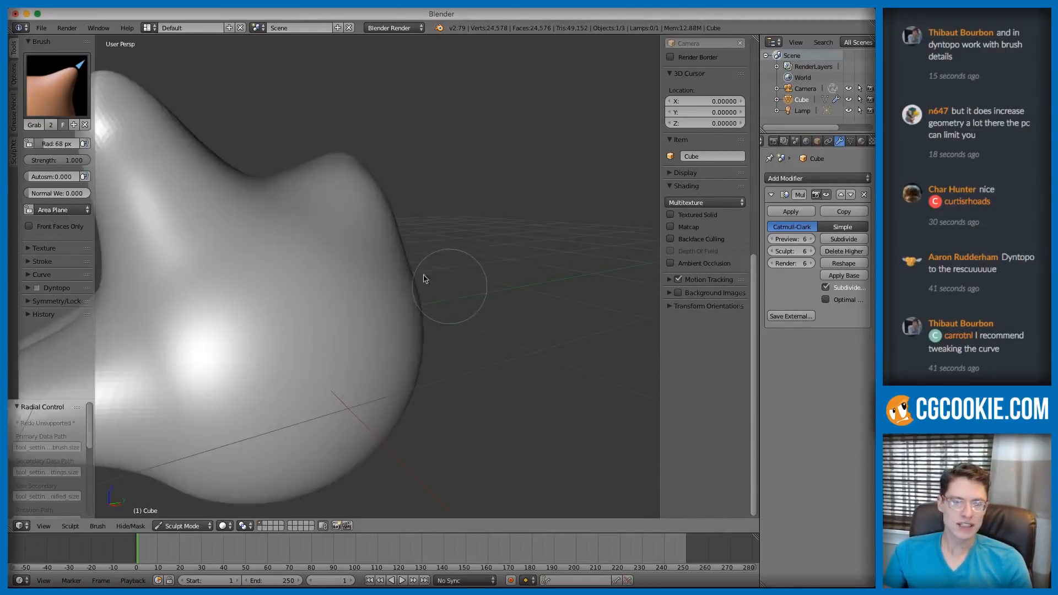
- Sculpt two eyes and a smiling mouth on the form with the Inflate brush at 58 px radius and 0.727 strength
key(i)
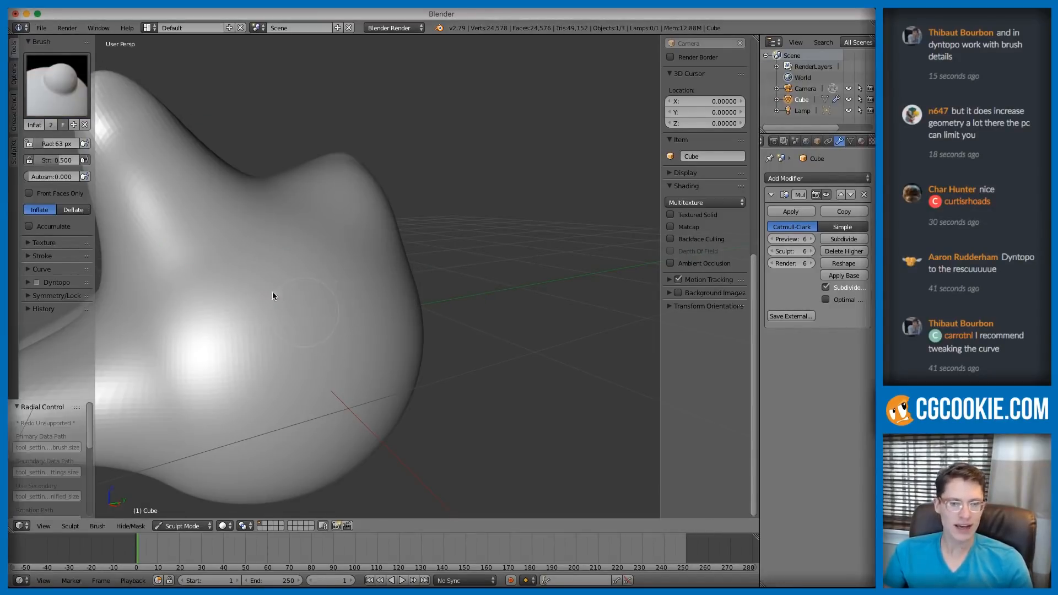
middle_drag(277, 298, 283, 282)
key(shift+f)
click(288, 292)
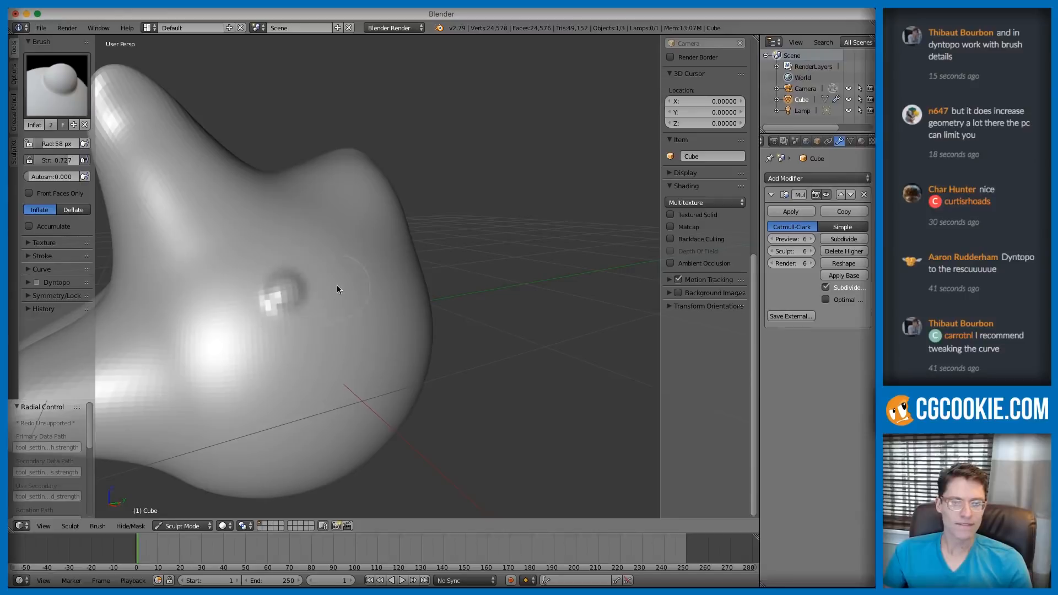
mouse_move(329, 376)
mouse_down()
mouse_move(354, 365)
mouse_move(272, 354)
mouse_move(378, 347)
mouse_up()
middle_drag(389, 275, 450, 241)
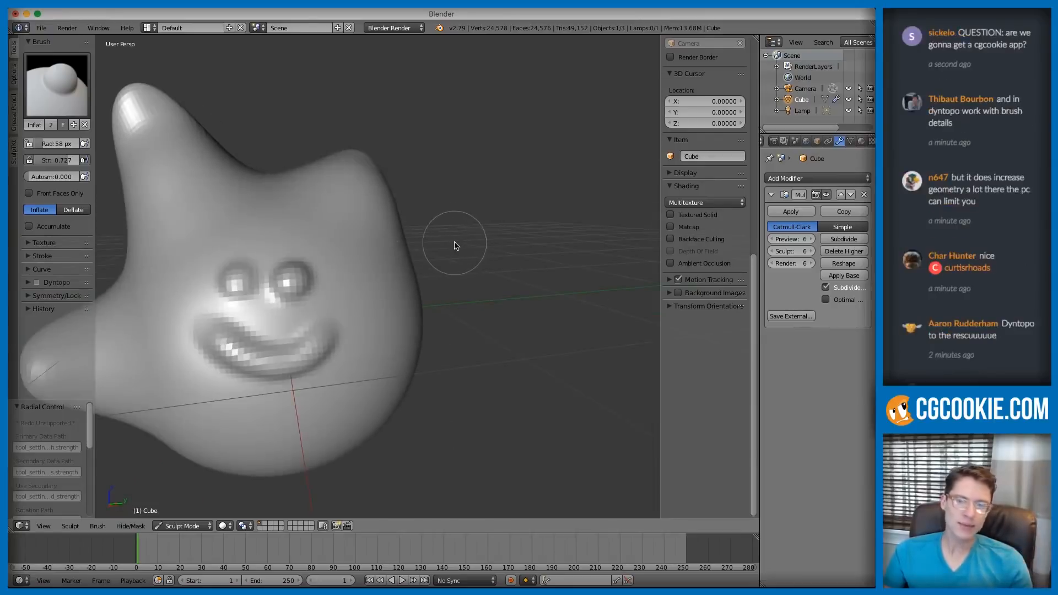
- Try to pull the smiling face outward with a 265 px Grab brush at sculpt level 6, and undo the pull
scroll(405, 199, down, 3)
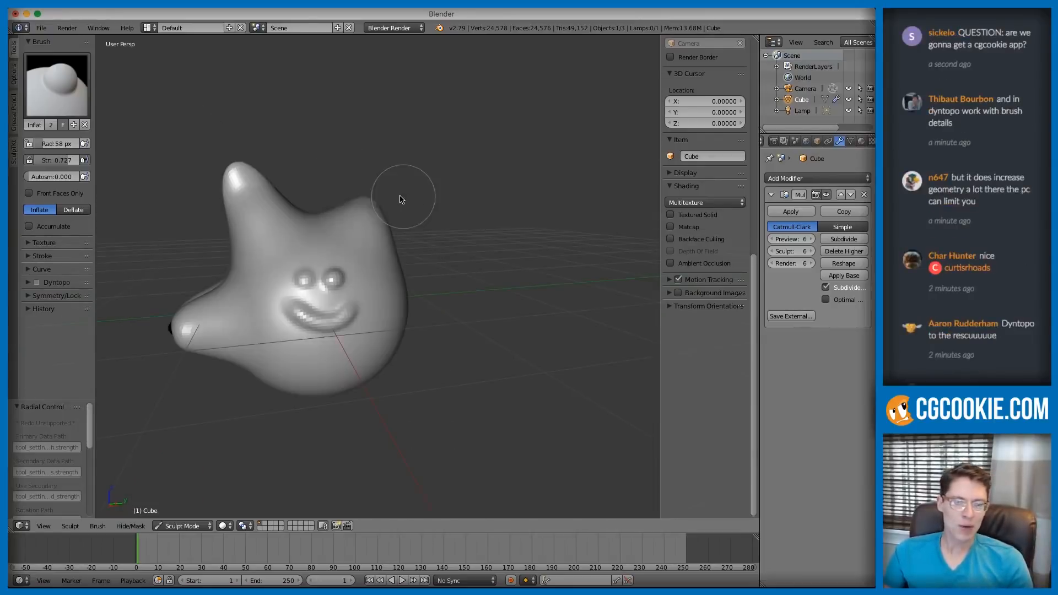
key(g)
key(f)
click(491, 189)
mouse_move(491, 189)
middle_down()
mouse_move(413, 213)
mouse_move(458, 234)
mouse_move(474, 283)
middle_up()
key(f)
click(504, 284)
drag(419, 289, 499, 281)
mouse_move(467, 246)
middle_down()
mouse_move(398, 248)
mouse_move(422, 253)
middle_up()
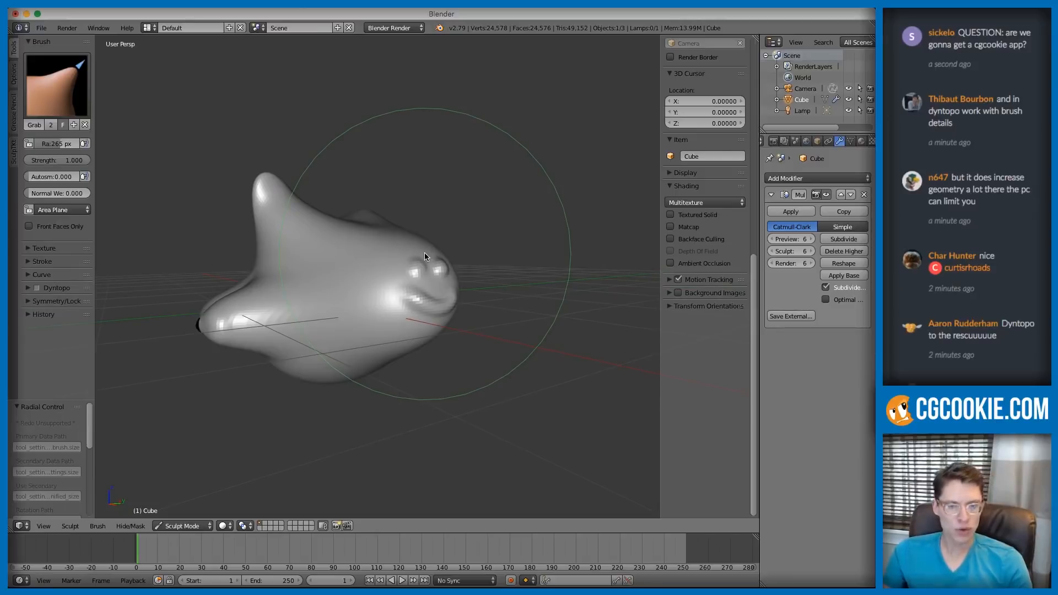
key(ctrl+z)
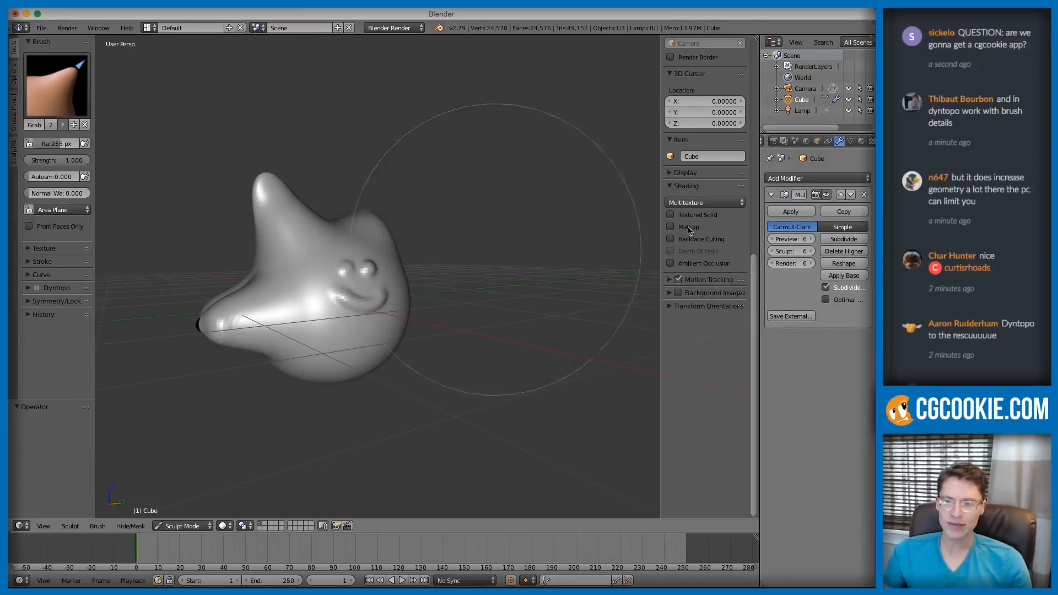
- Lower the Multires sculpt level to 3 and pull the face area outward with a 352 px Grab brush
click(770, 251)
click(770, 251)
click(770, 251)
mouse_move(427, 217)
middle_down()
mouse_move(453, 248)
mouse_move(432, 358)
mouse_move(412, 277)
mouse_move(463, 272)
mouse_move(446, 286)
mouse_move(515, 293)
mouse_move(402, 252)
middle_up()
key(f)
click(439, 292)
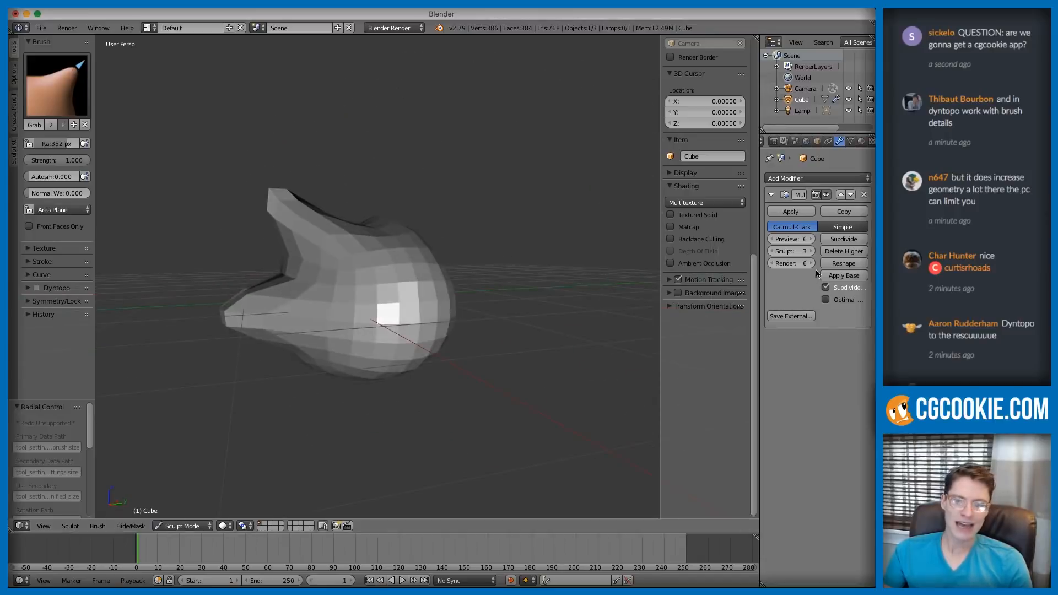
- Restore the Multires sculpt level to 6 and view the detailed smiling face from the front
click(811, 252)
click(811, 251)
click(811, 251)
middle_drag(463, 286, 441, 292)
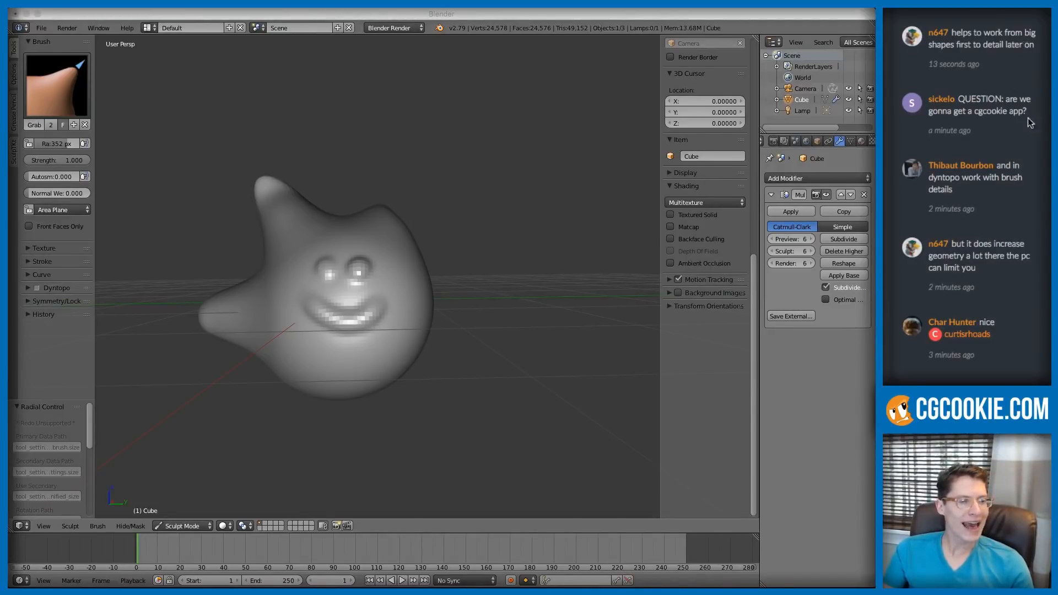
- Highlight the chat question asking about getting a CG Cookie app
drag(1028, 111, 959, 99)
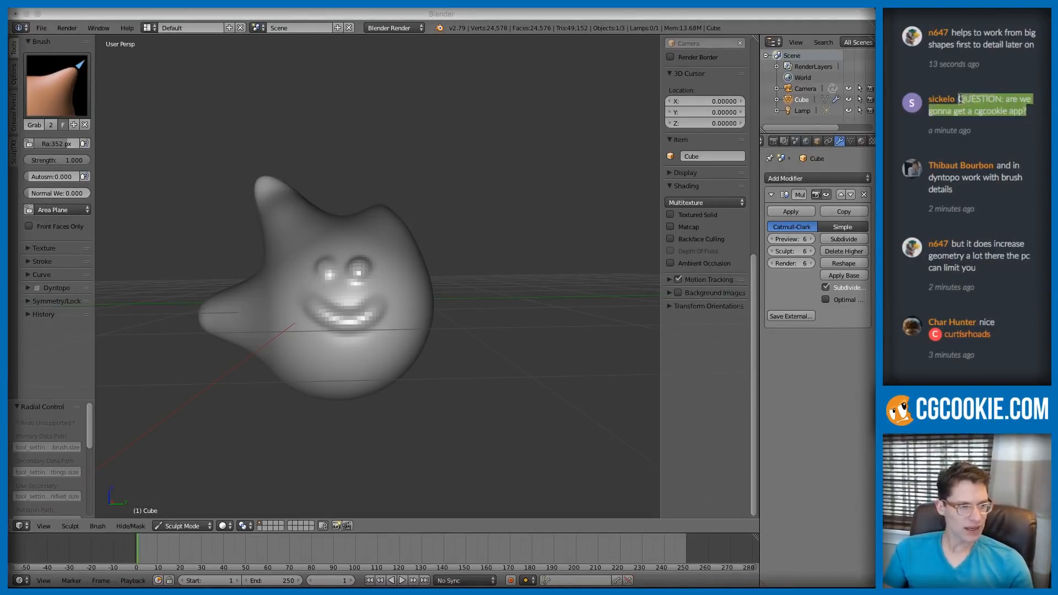
drag(1045, 112, 954, 93)
click(1032, 115)
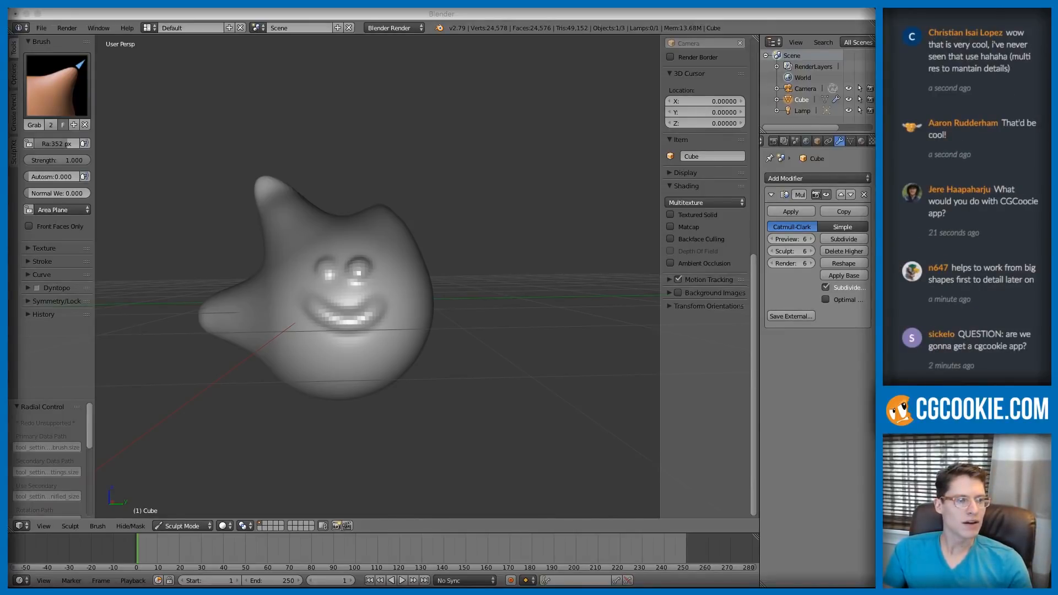
- Skim the recent chat messages and highlight the comment about using multires to maintain details
scroll(991, 52, down, 5)
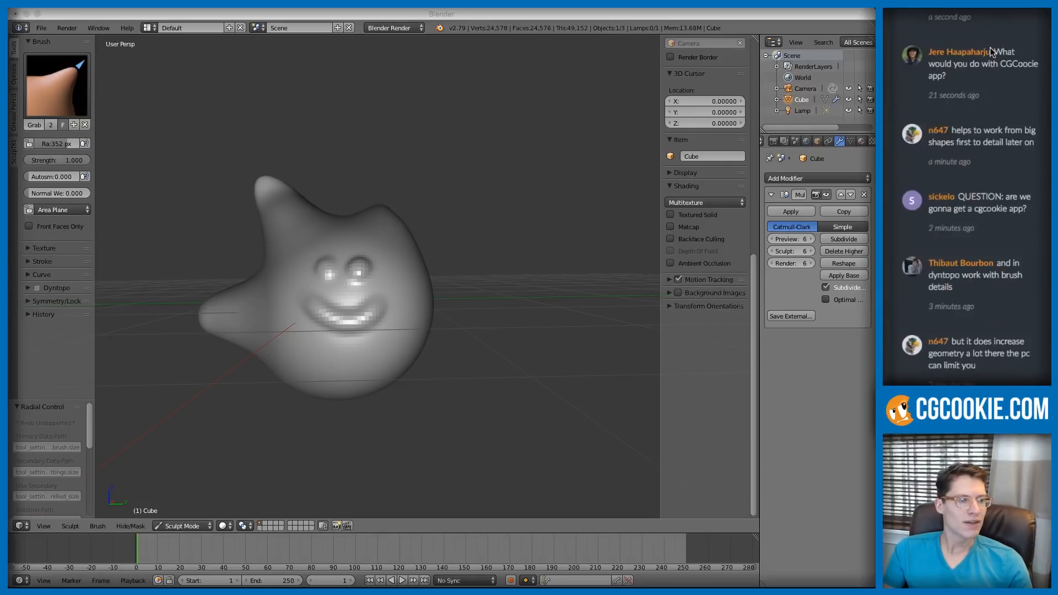
scroll(992, 51, up, 5)
drag(1016, 72, 1008, 31)
drag(1017, 71, 1005, 31)
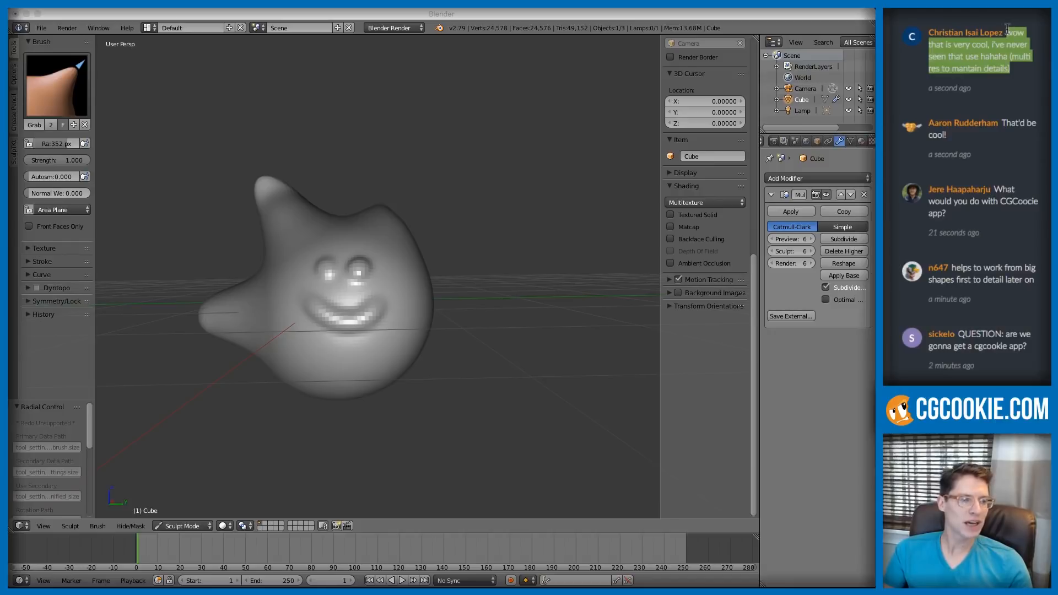
click(1022, 71)
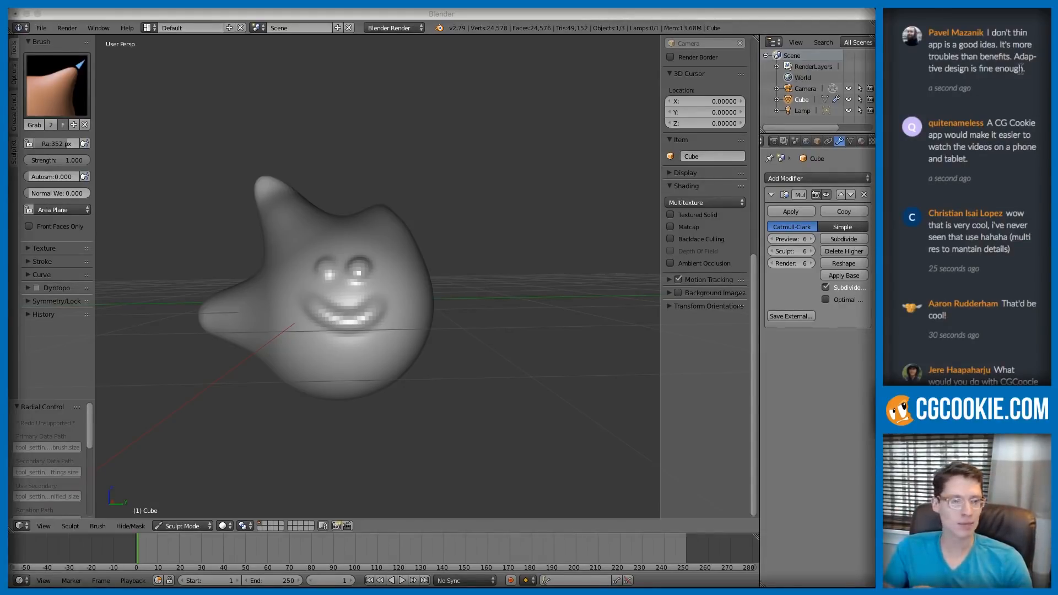
- Revisit the CG Cookie app question in the chat and look through the older messages for unanswered questions
scroll(1020, 91, down, 4)
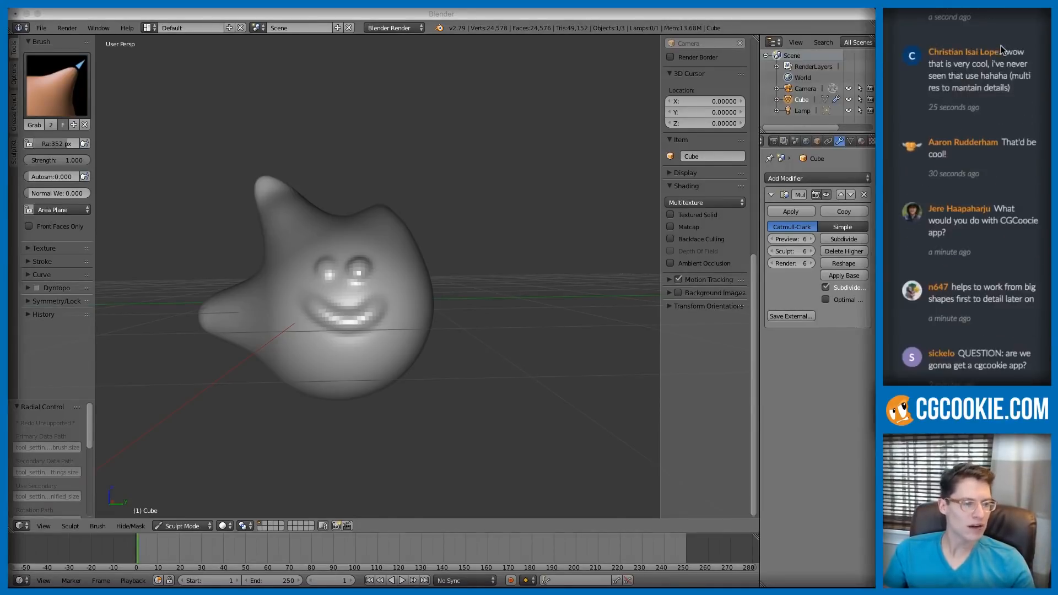
drag(1027, 367, 959, 350)
click(1035, 368)
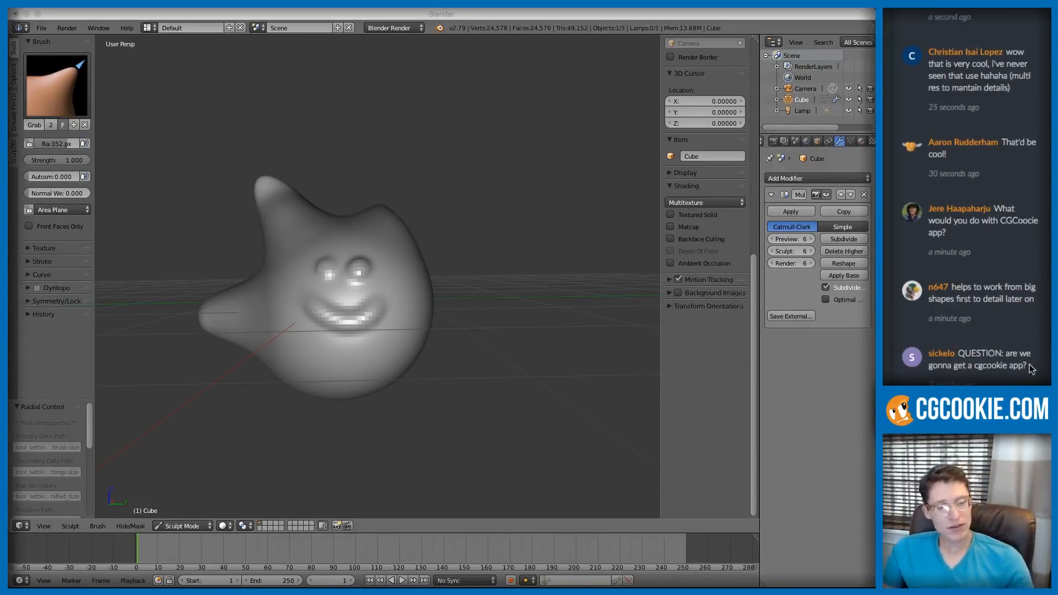
scroll(1026, 367, up, 3)
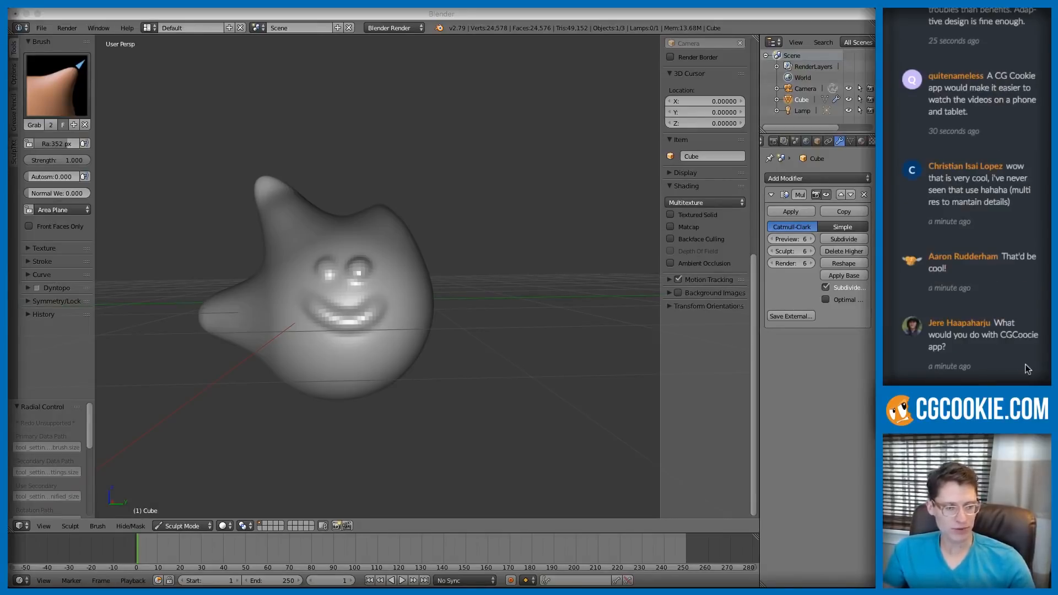
scroll(1011, 363, up, 2)
scroll(1011, 364, down, 2)
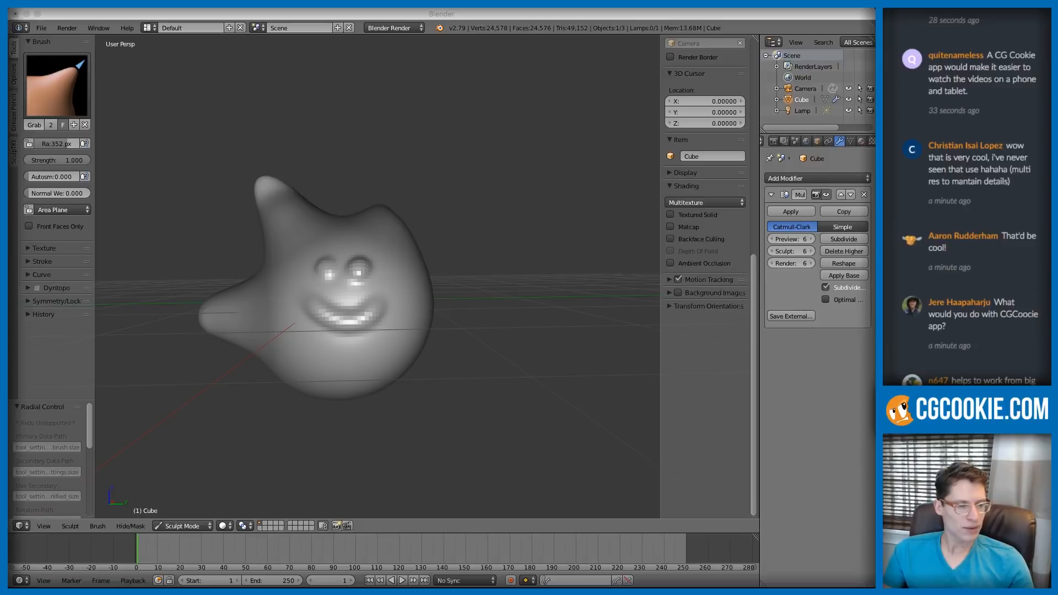
scroll(970, 221, down, 8)
scroll(967, 199, down, 10)
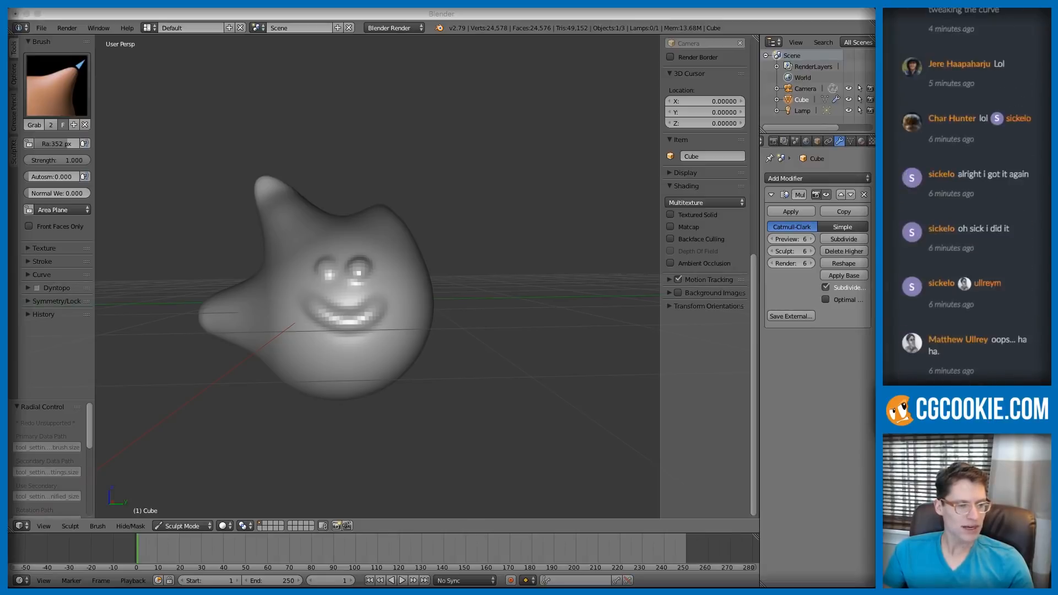
scroll(966, 198, down, 2)
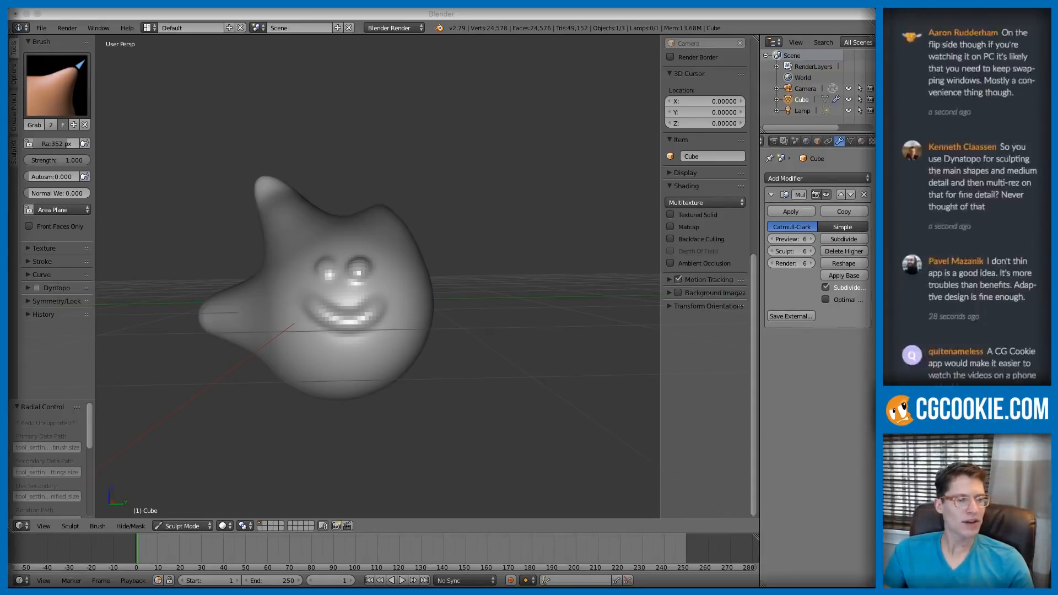
- Return to the Blender 2.79 sculpt, lower the Multires sculpt level to 3 and reduce the Grab brush radius to 215 px
click(506, 186)
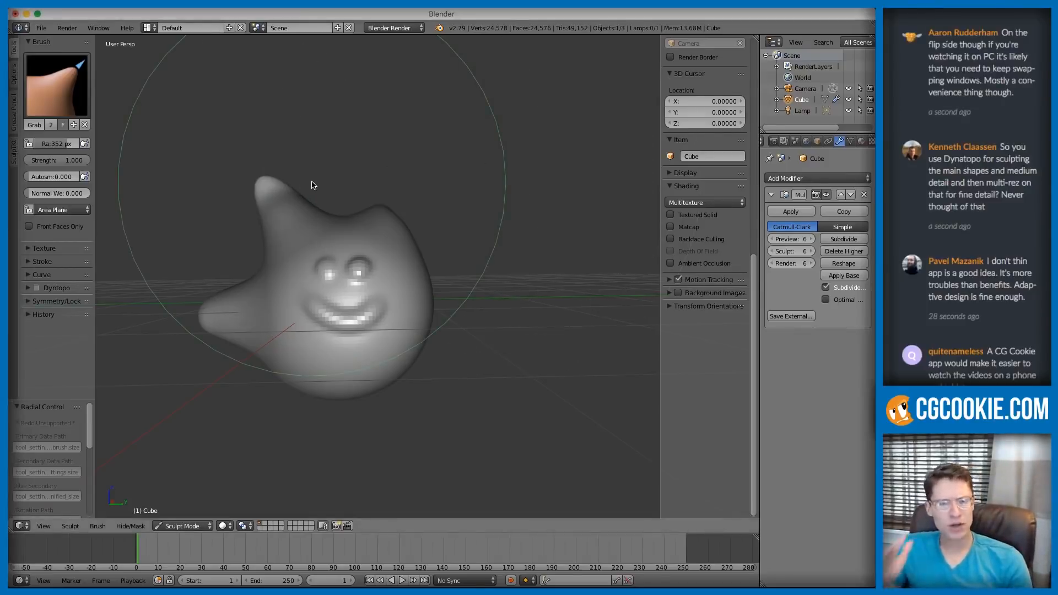
mouse_move(371, 232)
middle_down()
mouse_move(446, 245)
mouse_move(467, 266)
middle_up()
click(772, 250)
click(771, 250)
click(771, 250)
key(f)
click(329, 258)
- Pull the form's upper bump far outward into a long arm and reduce the Grab brush radius to 196 px
scroll(380, 231, down, 2)
middle_drag(386, 236, 369, 223)
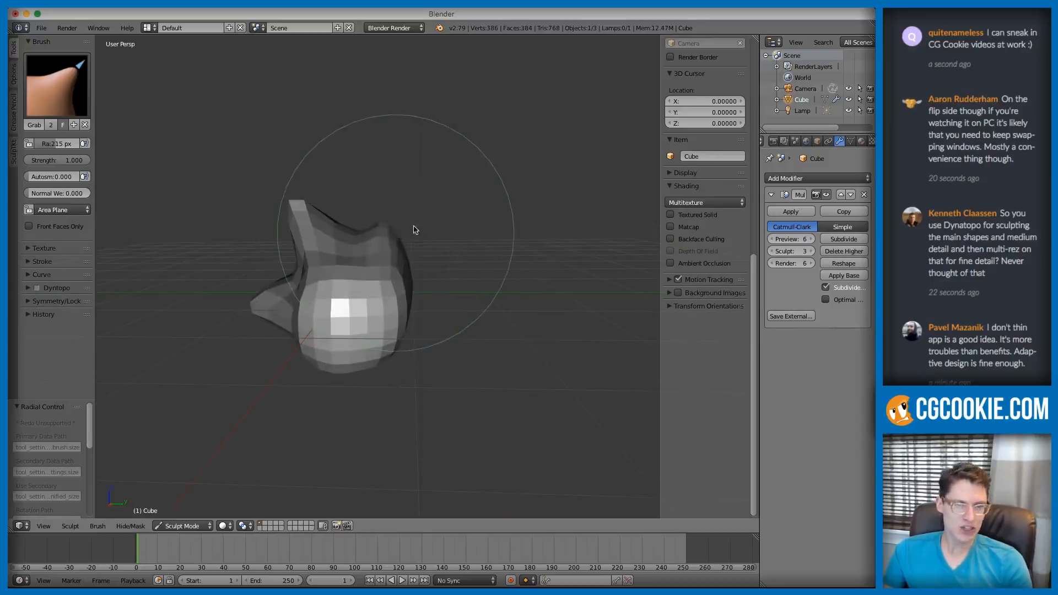
drag(393, 227, 487, 199)
drag(386, 230, 387, 228)
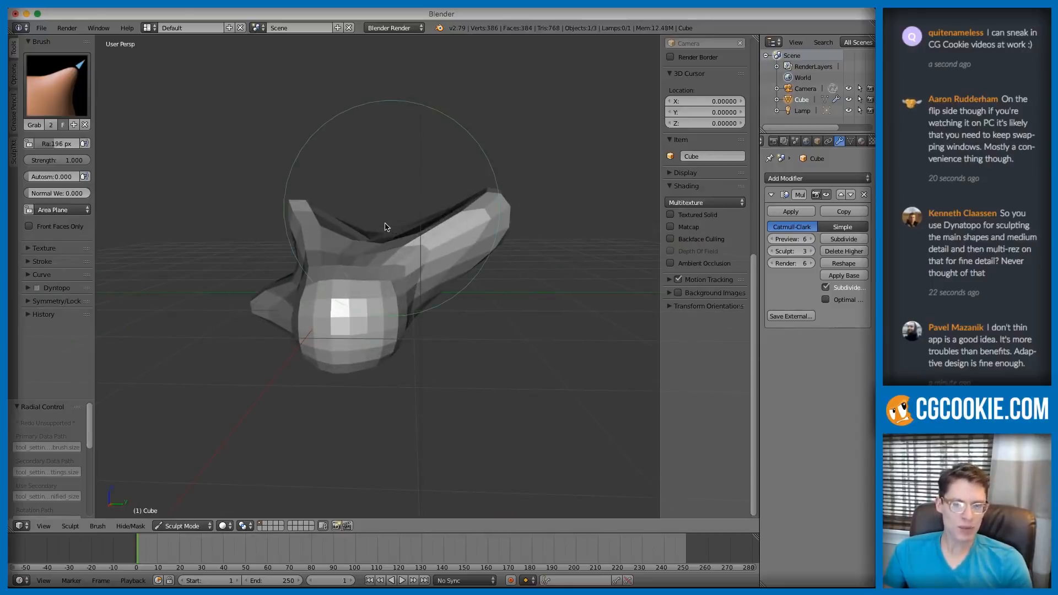
- Restore the Multires sculpt level to 6 and inspect the preserved face and the stretched arm up close
click(811, 251)
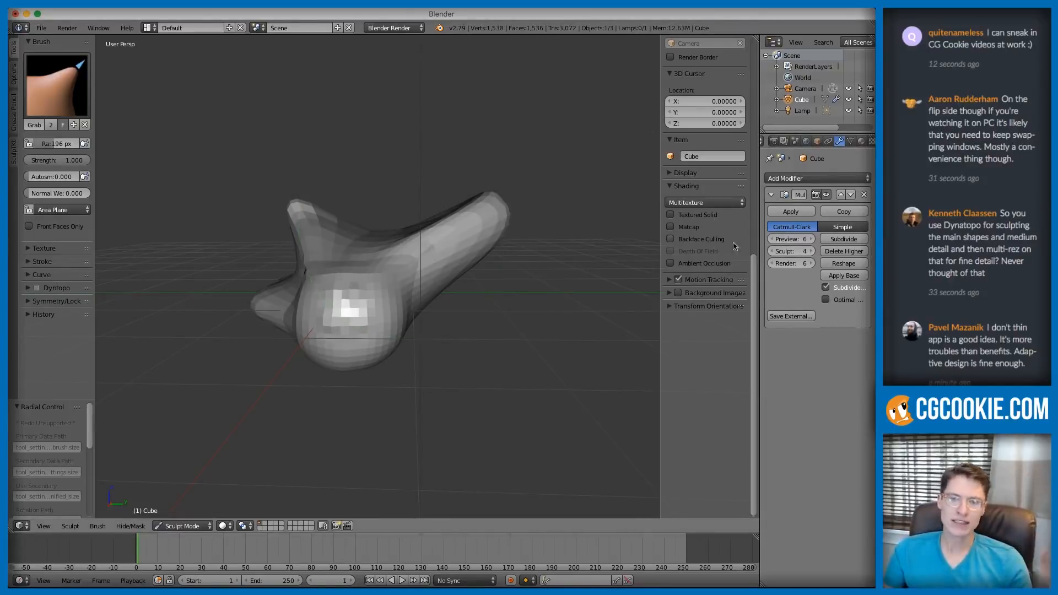
click(811, 251)
click(811, 251)
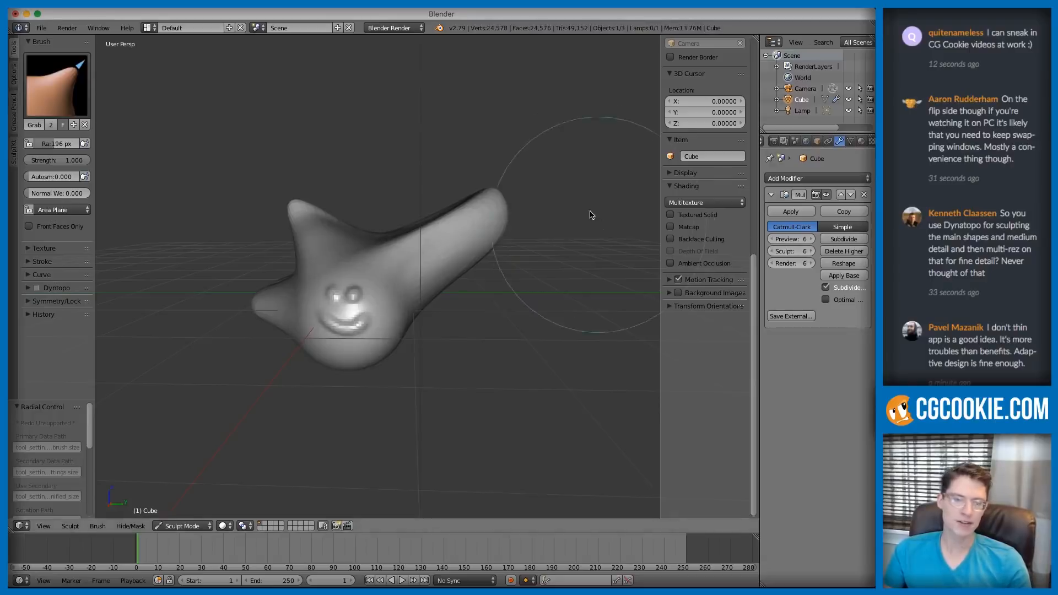
mouse_move(578, 209)
middle_down()
mouse_move(503, 224)
mouse_move(435, 295)
mouse_move(445, 271)
mouse_move(590, 283)
mouse_move(430, 286)
middle_up()
scroll(503, 225, up, 3)
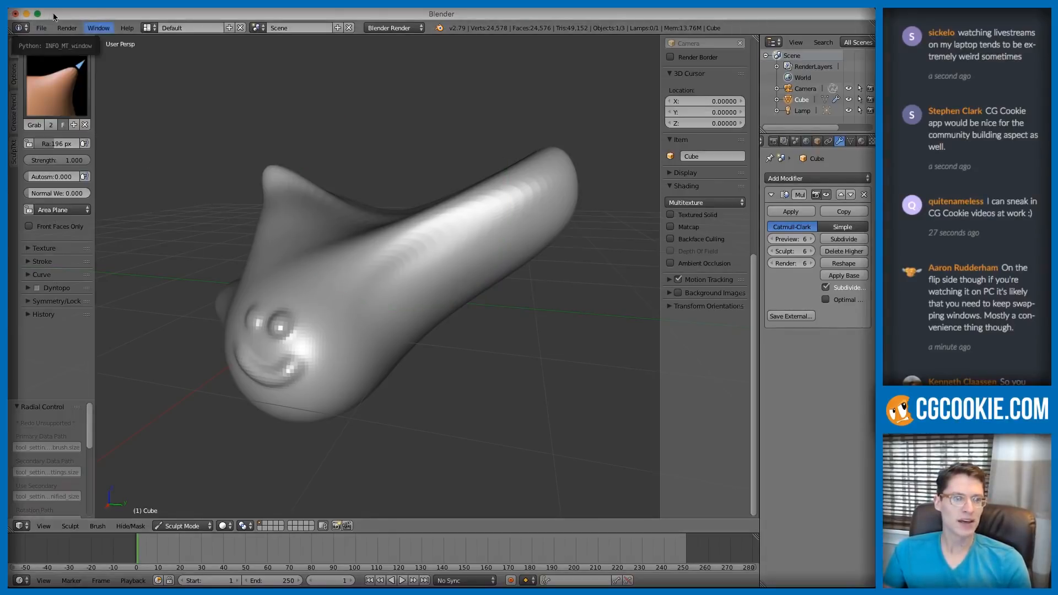
- Start a new default scene in Blender 2.79 and switch back to the Blender 2.8 window
click(42, 28)
click(47, 43)
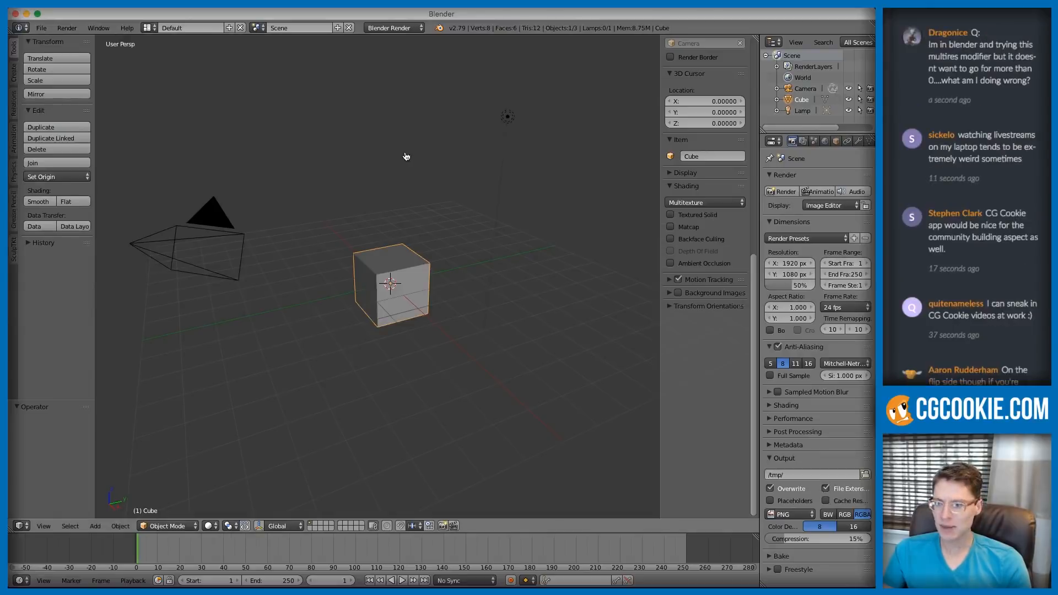
key(super+Tab)
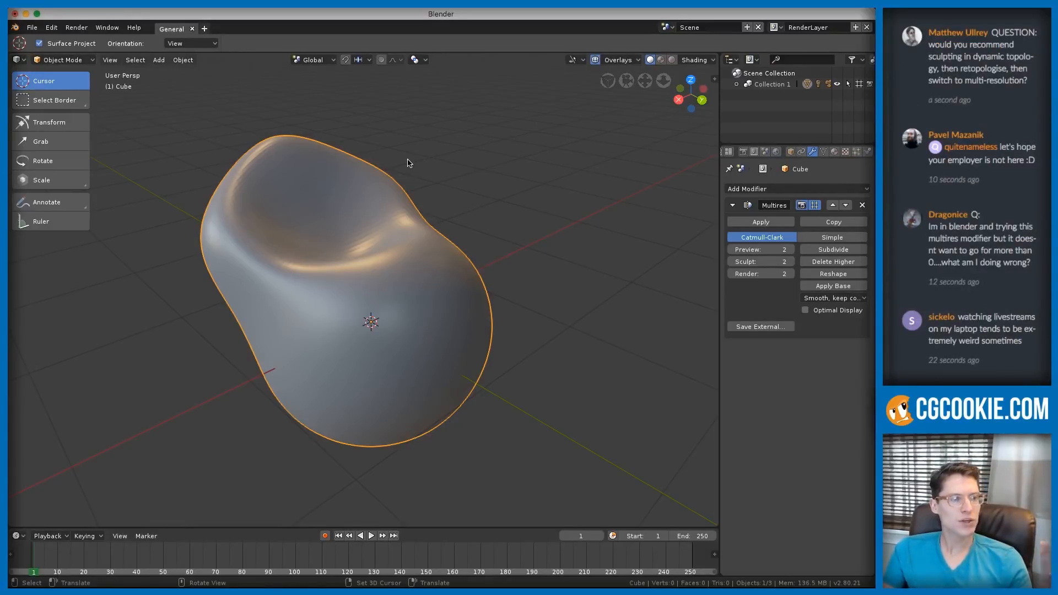
- Switch to the web browser and open the 3D Blender section of the CG Cookie site
click(1023, 80)
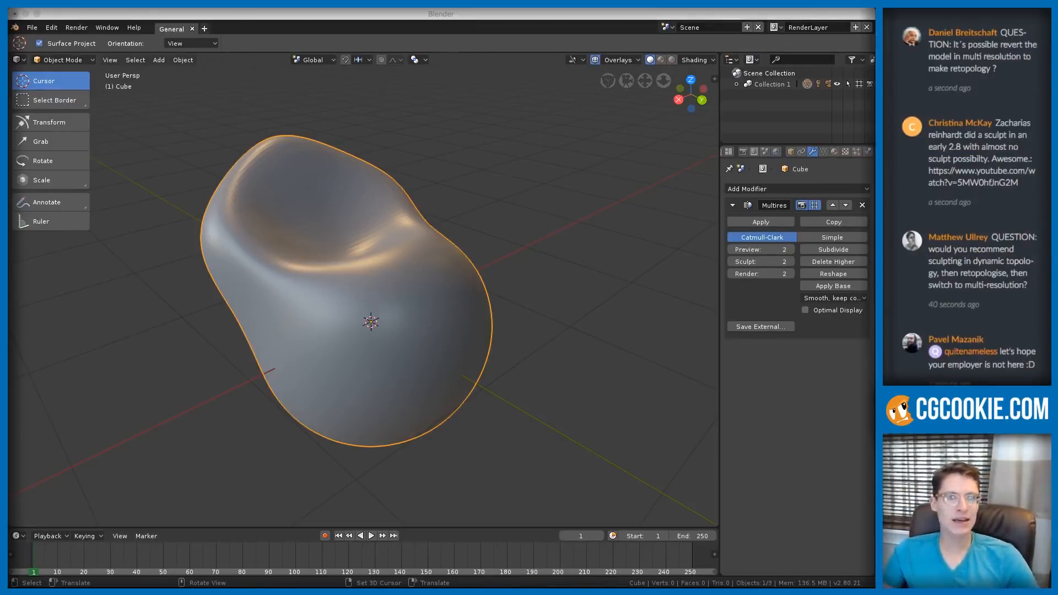
key(alt+Tab)
click(467, 22)
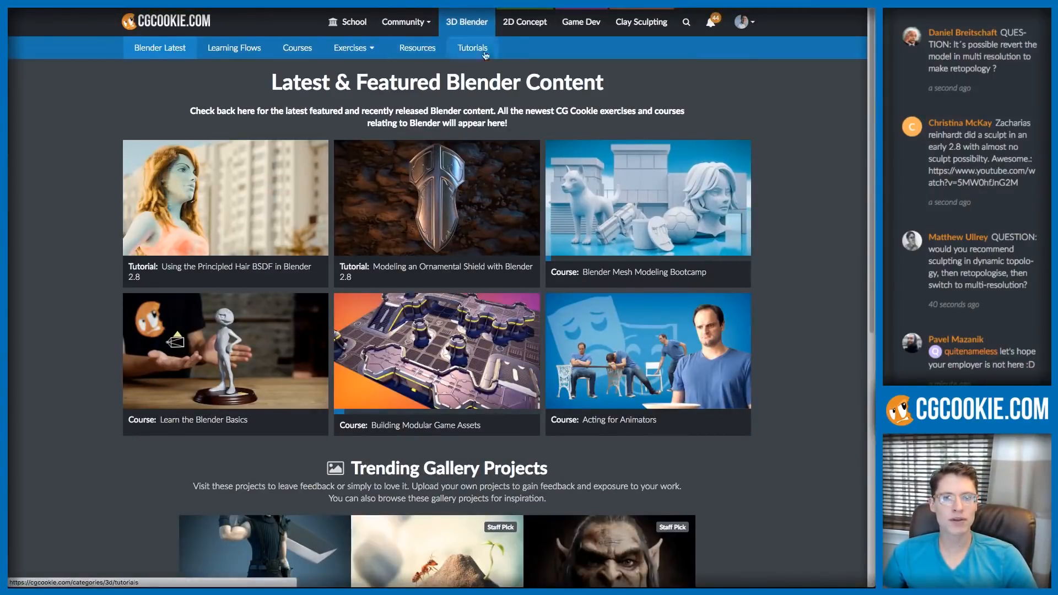
- Open the Modeling Realistic Characters with Blender course from the site's list of Blender courses
click(346, 48)
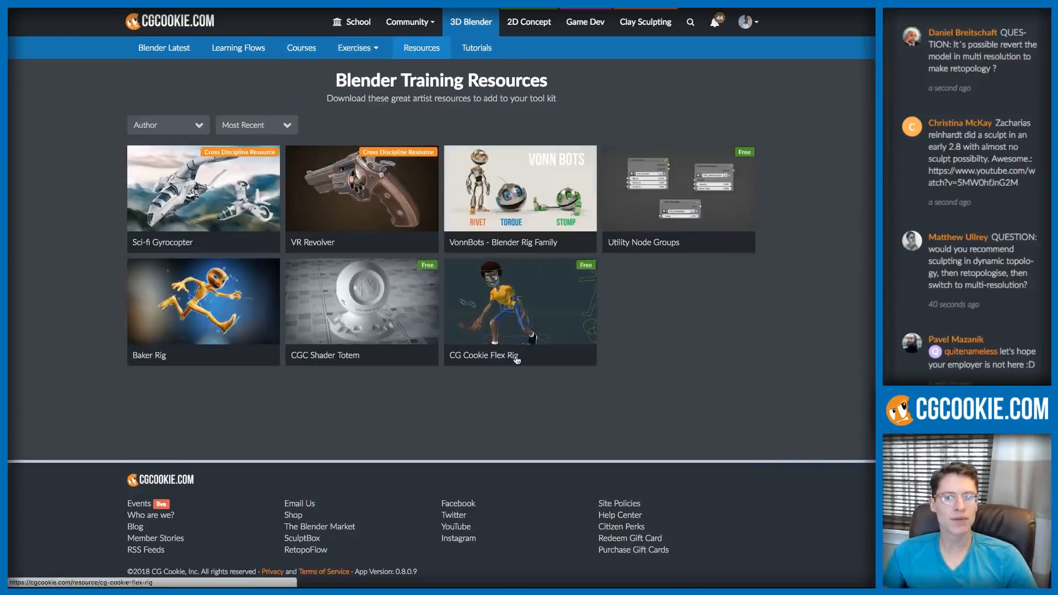
click(297, 48)
scroll(534, 364, down, 10)
click(190, 361)
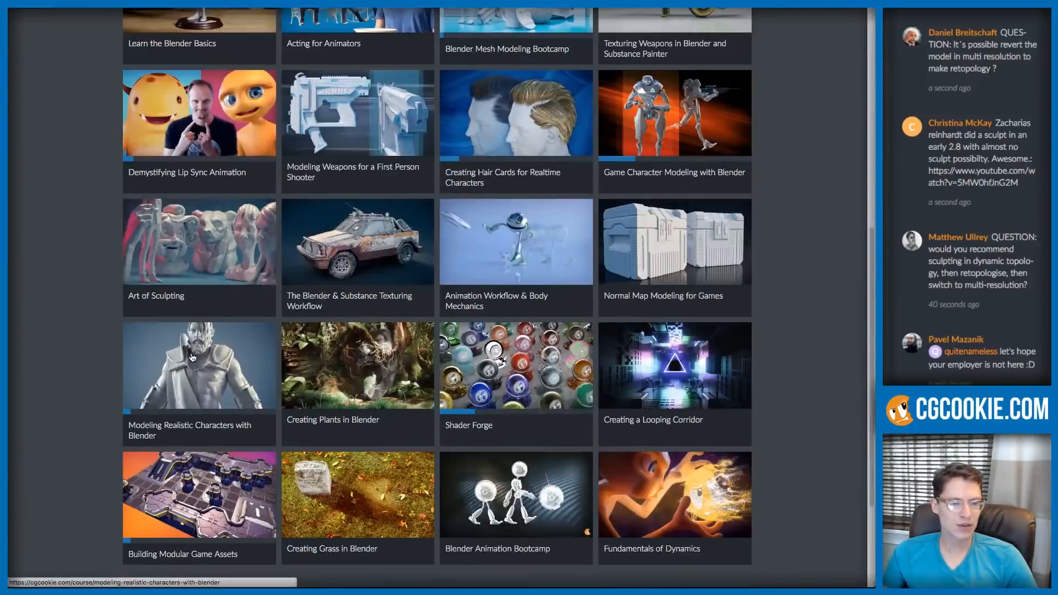
- Open the course's three-view image of the yellow-robed character in its own tab and inspect it enlarged
scroll(512, 297, down, 3)
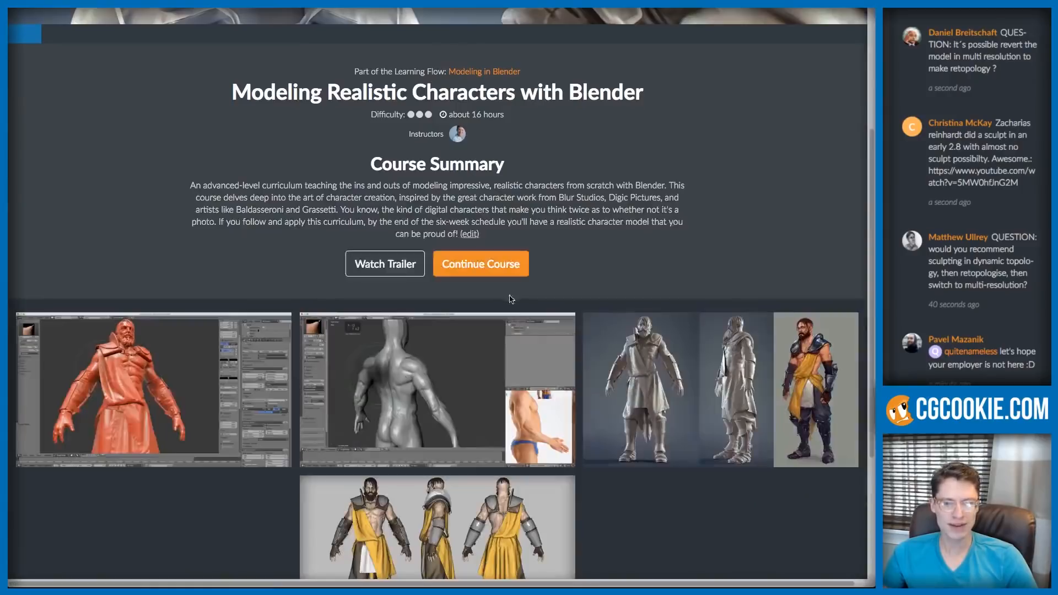
scroll(287, 408, down, 2)
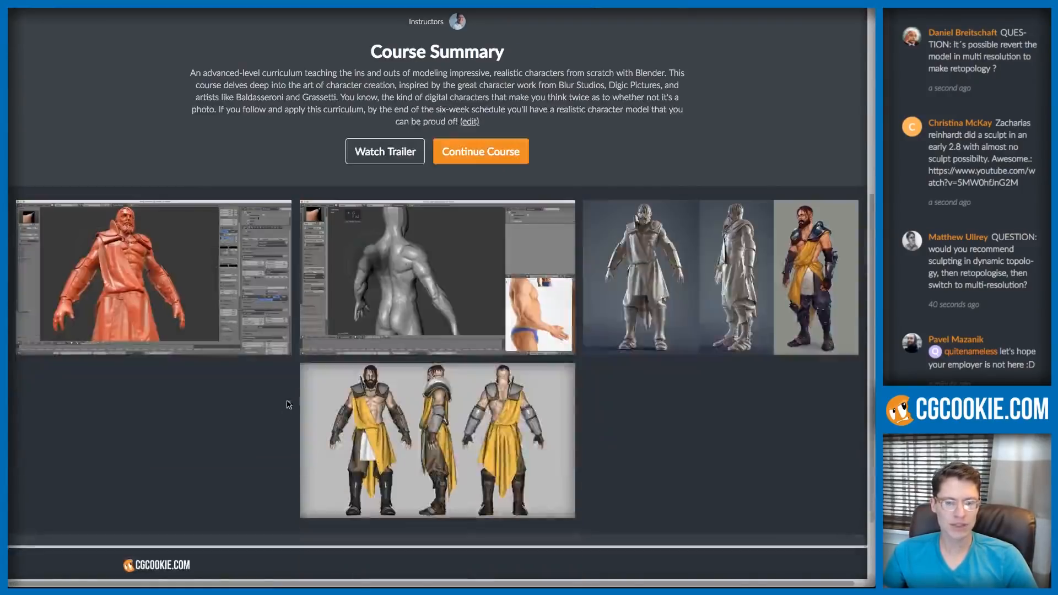
right_click(416, 408)
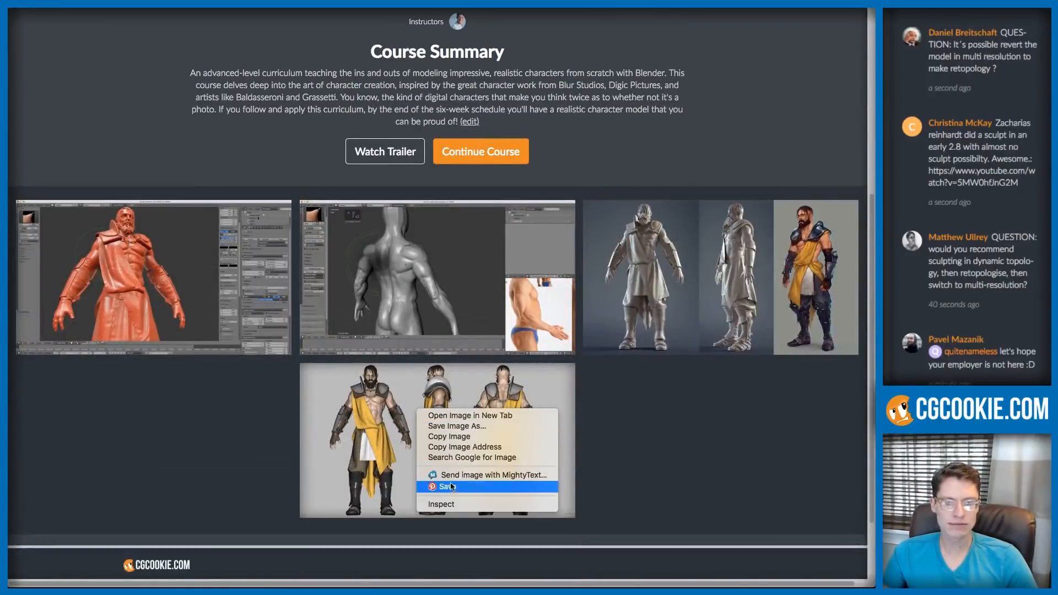
click(443, 415)
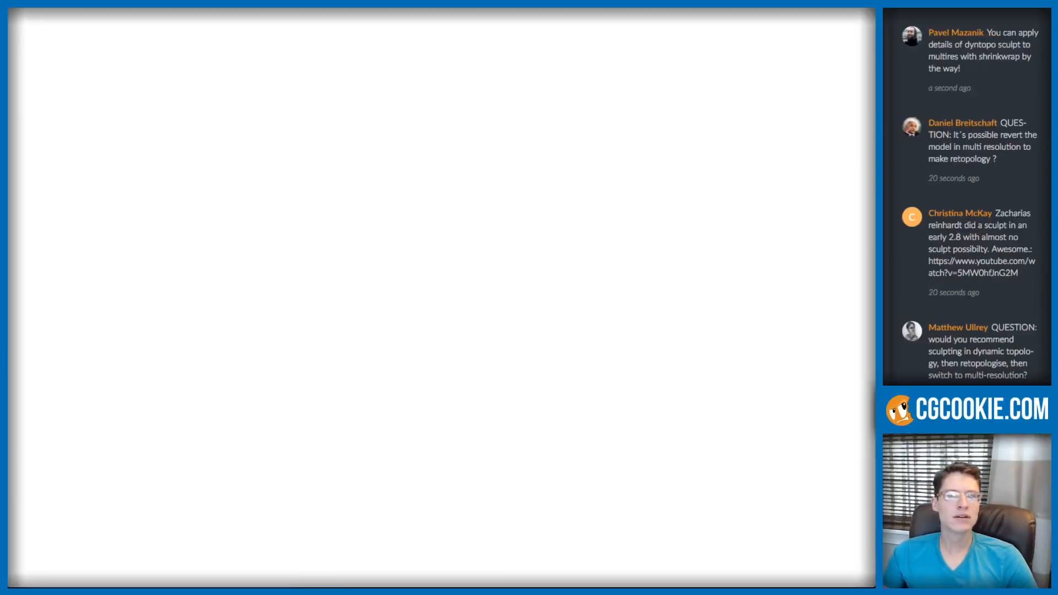
ctrl+scroll(430, 258, up, 5)
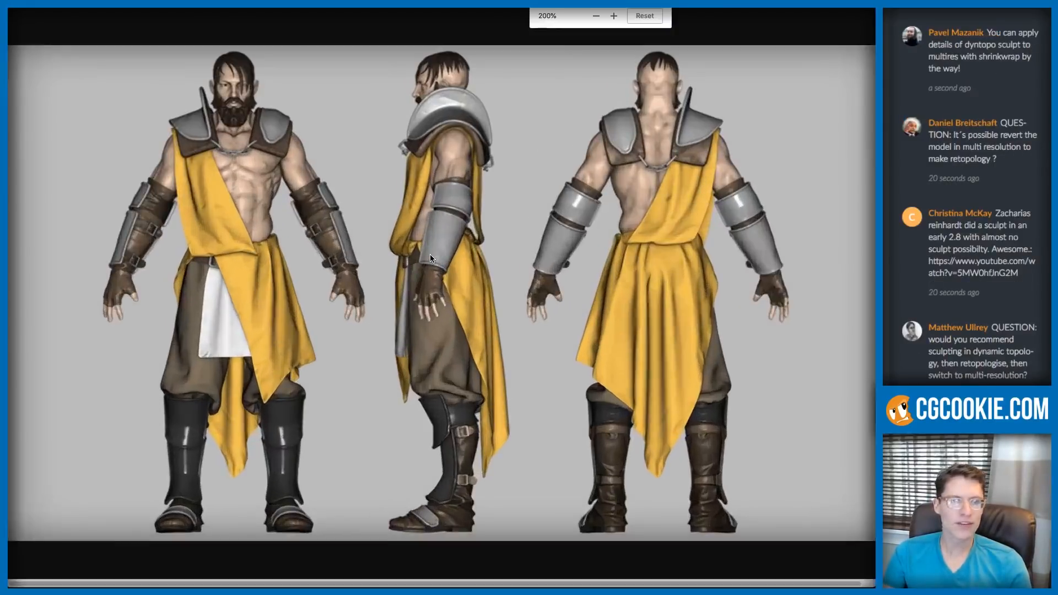
ctrl+scroll(430, 257, down, 5)
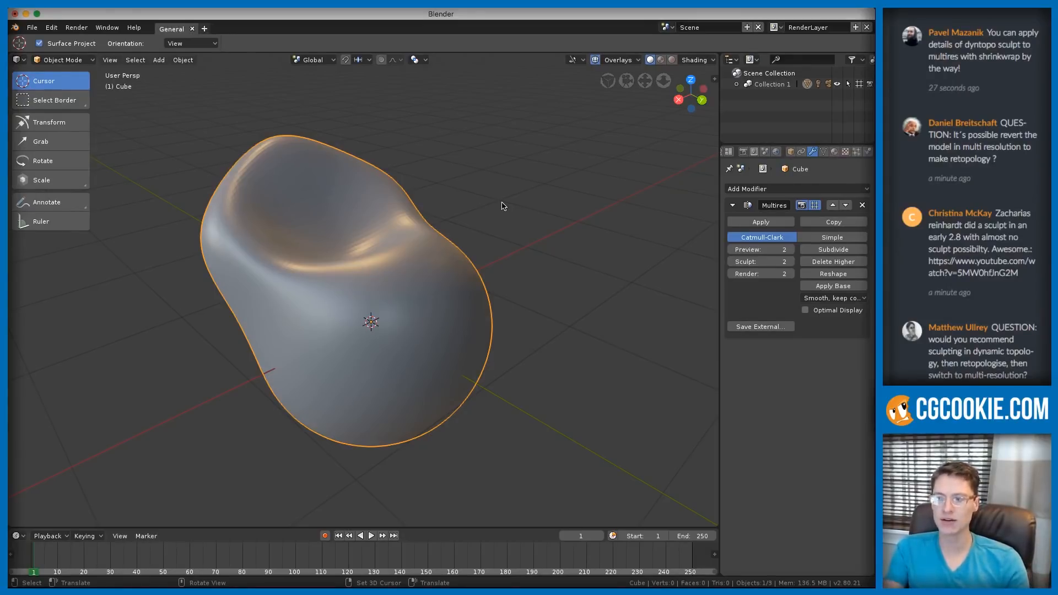
- Return to Blender 2.8 and read the chat questions about retopology from multiresolution, dynamic topology and the linked 2.8 sculpt video
click(999, 42)
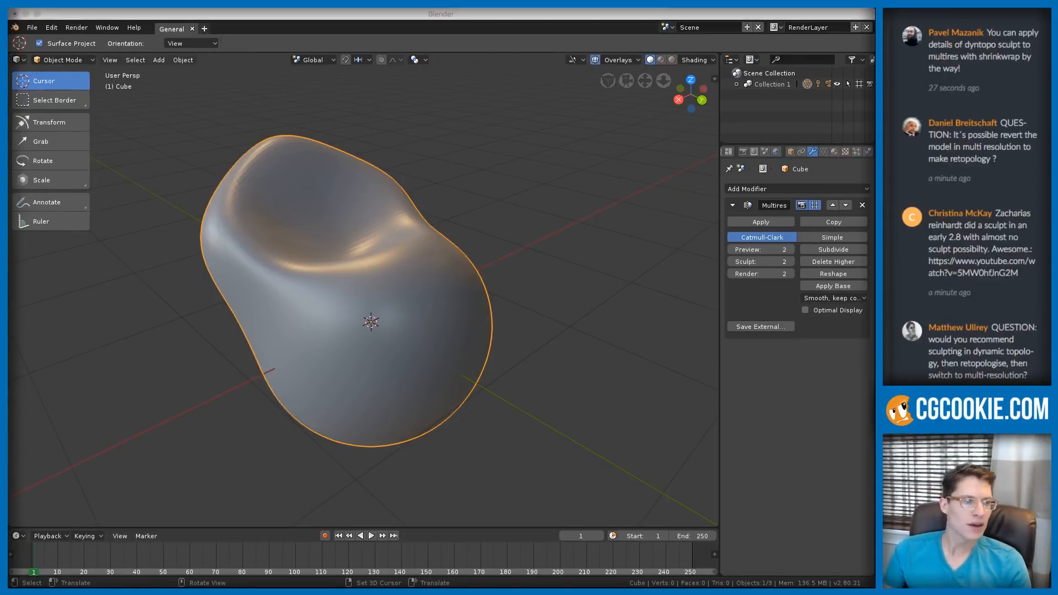
scroll(995, 17, down, 1)
scroll(995, 17, down, 1)
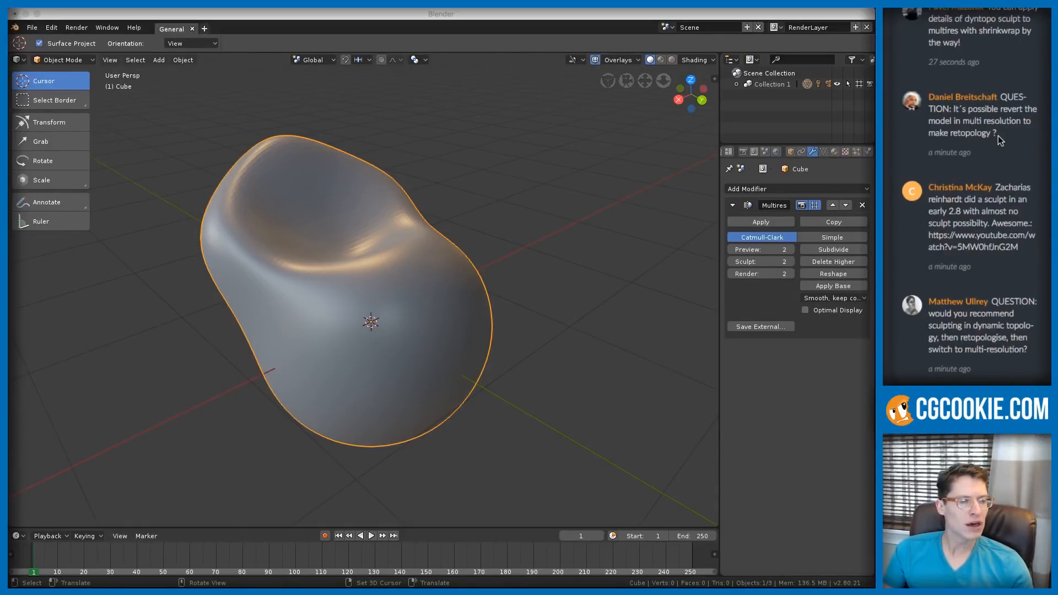
mouse_move(1001, 132)
mouse_down()
mouse_move(928, 133)
mouse_move(1002, 113)
mouse_up()
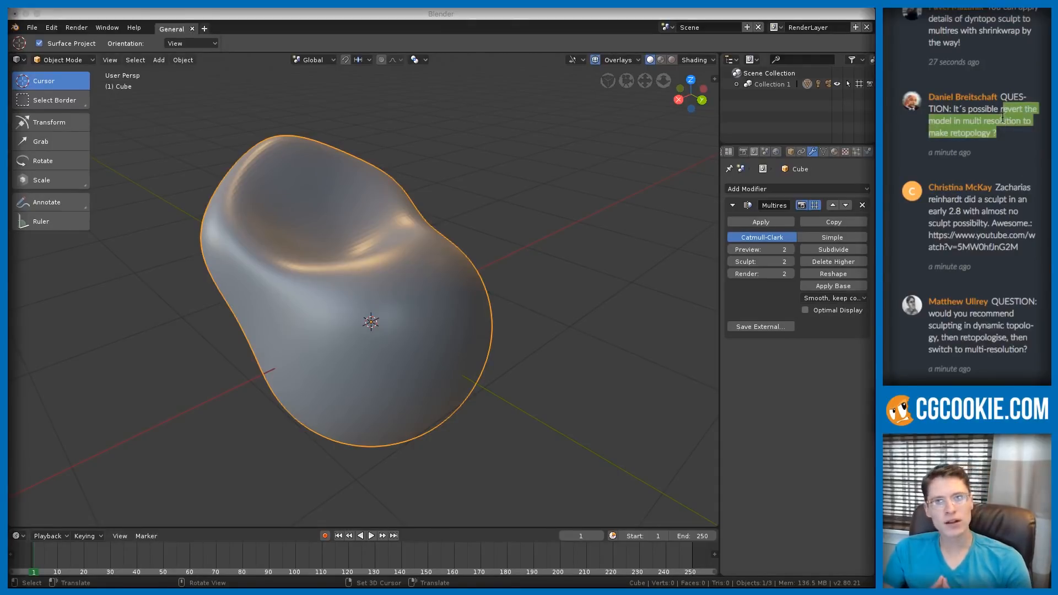
click(1012, 134)
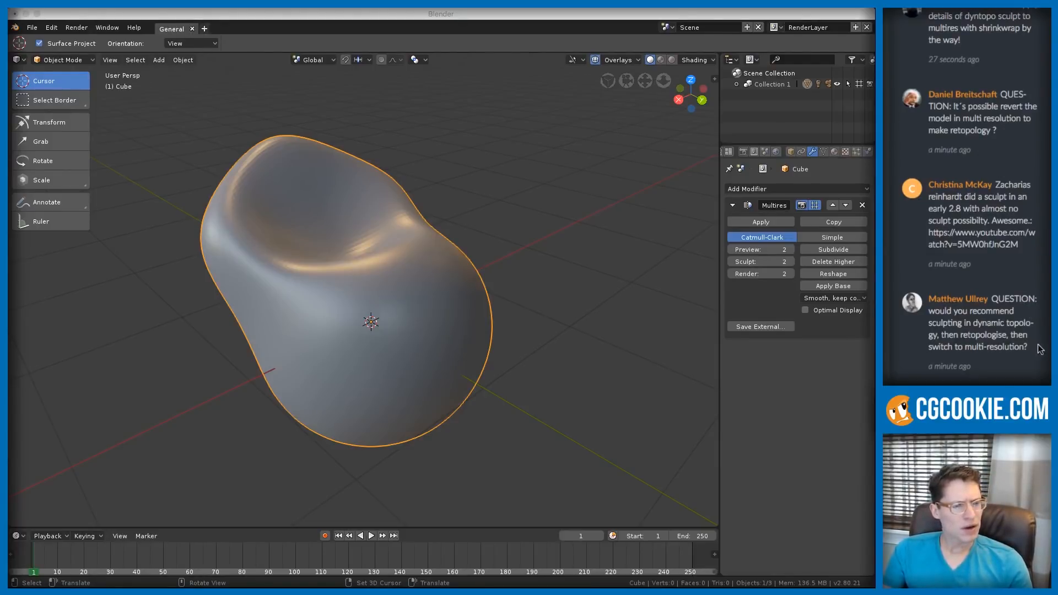
scroll(1022, 344, up, 1)
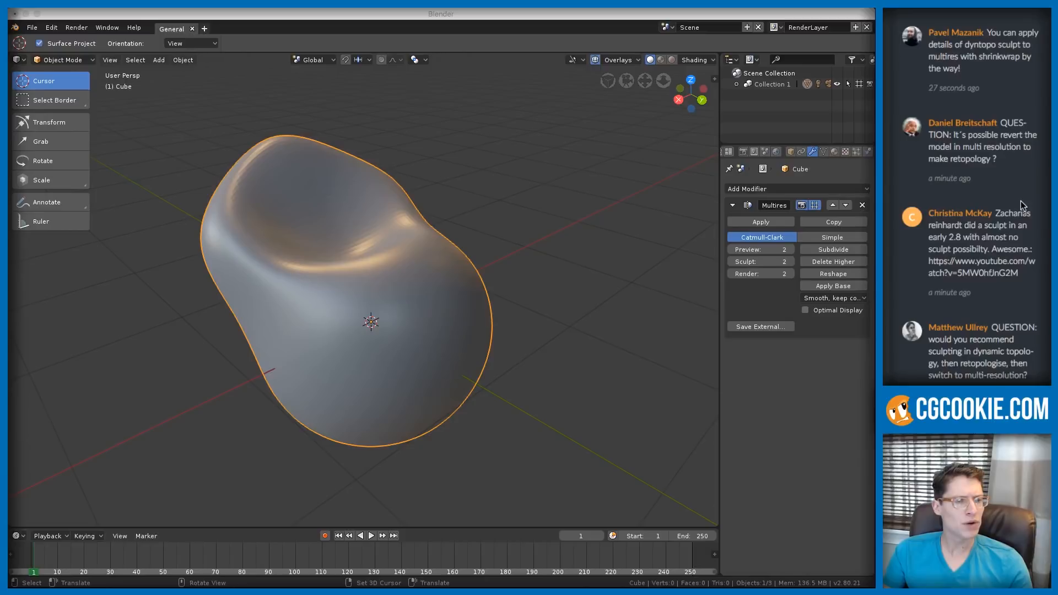
drag(1031, 278, 927, 212)
click(1044, 257)
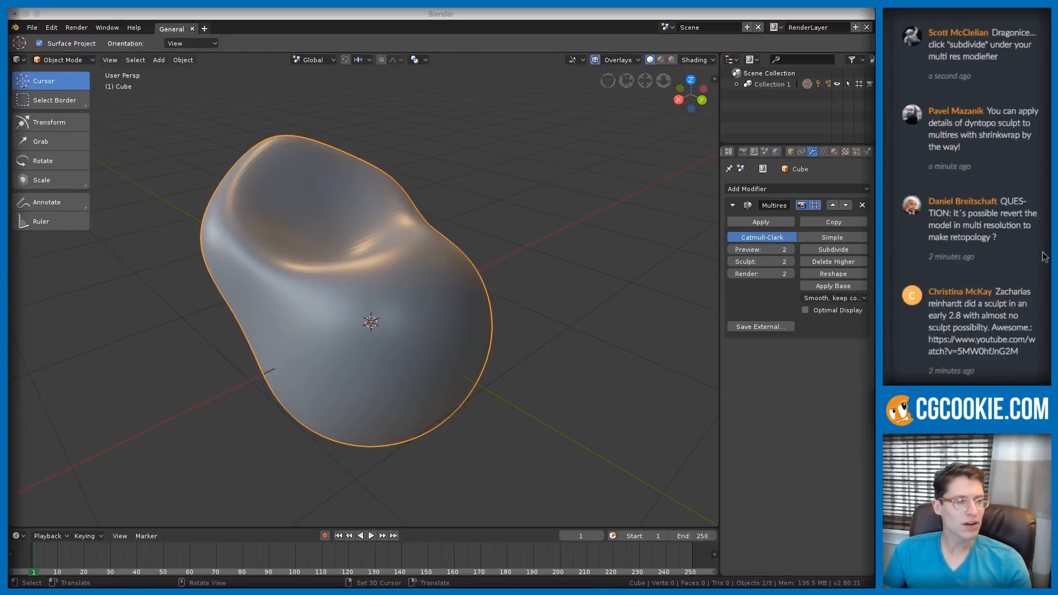
- Delete the sculpted multires cube from the scene
mouse_move(499, 218)
middle_down()
mouse_move(408, 250)
mouse_move(419, 236)
mouse_move(391, 222)
mouse_move(422, 227)
middle_up()
key(x)
click(410, 225)
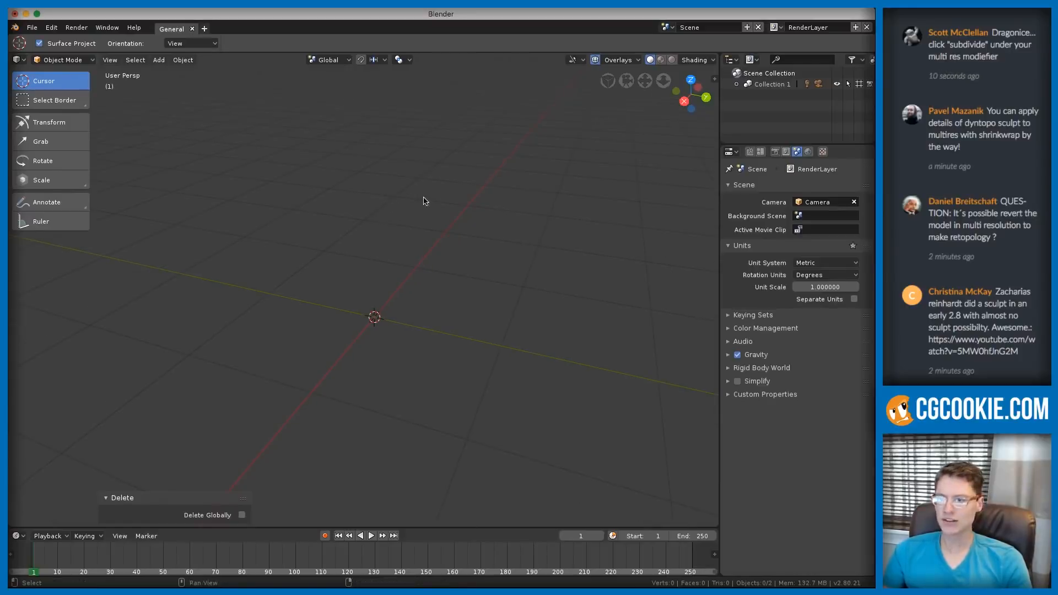
key(shift+a)
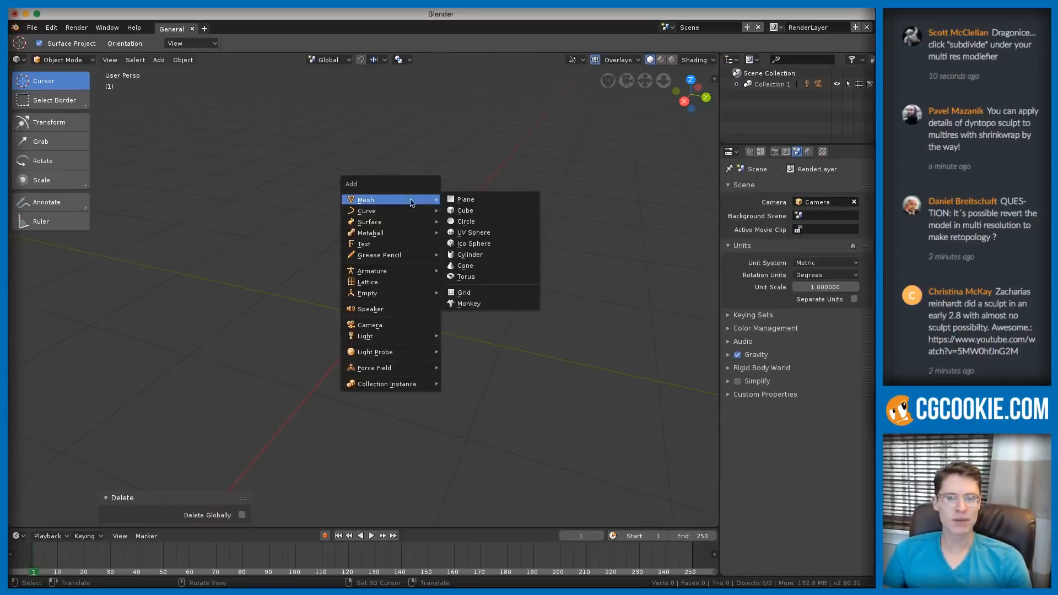
click(461, 212)
scroll(433, 219, down, 4)
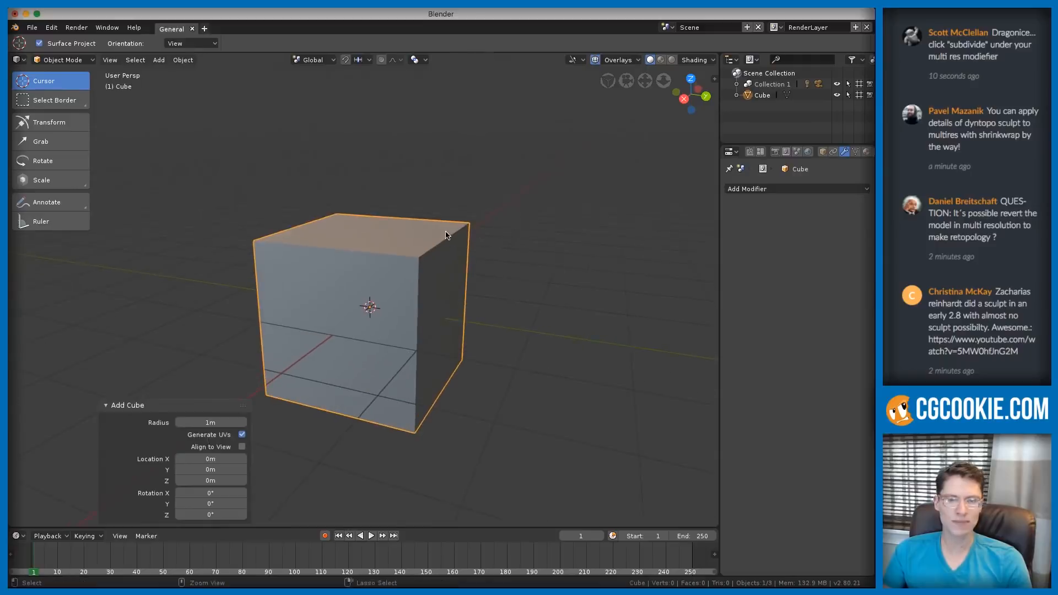
key(x)
click(392, 220)
- Add an ico sphere at the origin with 5 subdivisions
key(shift+a)
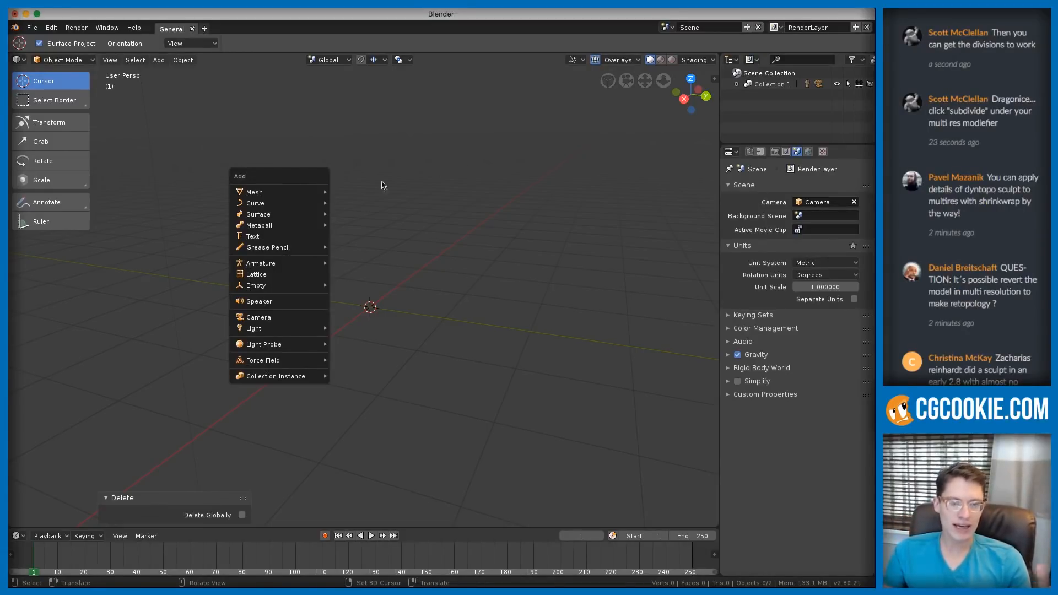
mouse_move(259, 192)
click(358, 237)
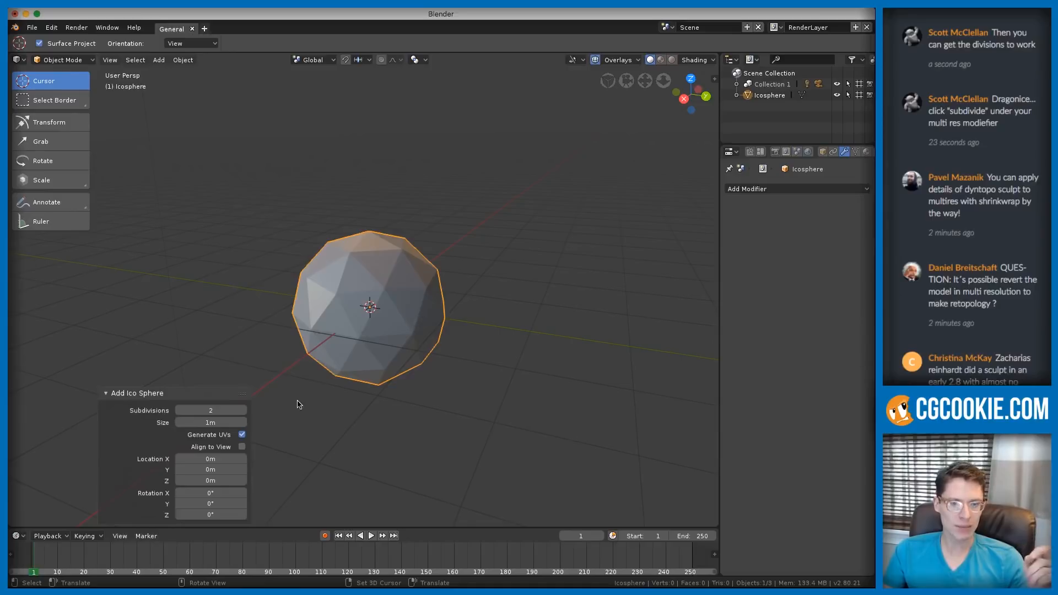
ctrl+scroll(224, 410, up, 3)
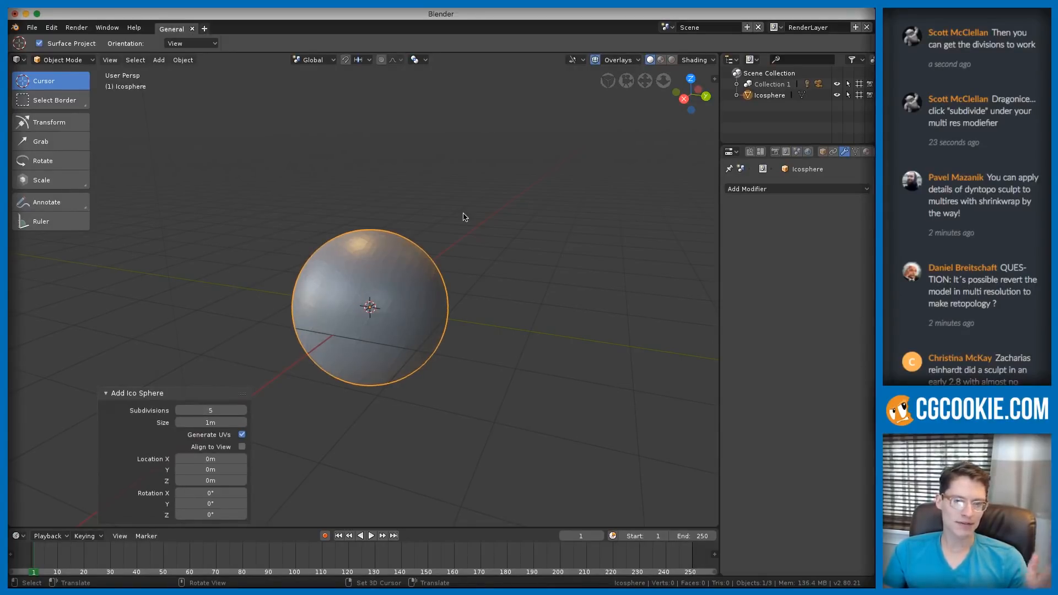
- Move all of the ico sphere's geometry up 1.21 m along Z in Edit Mode and return to Object Mode
middle_drag(475, 220, 480, 254)
key(Tab)
key(g)
key(z)
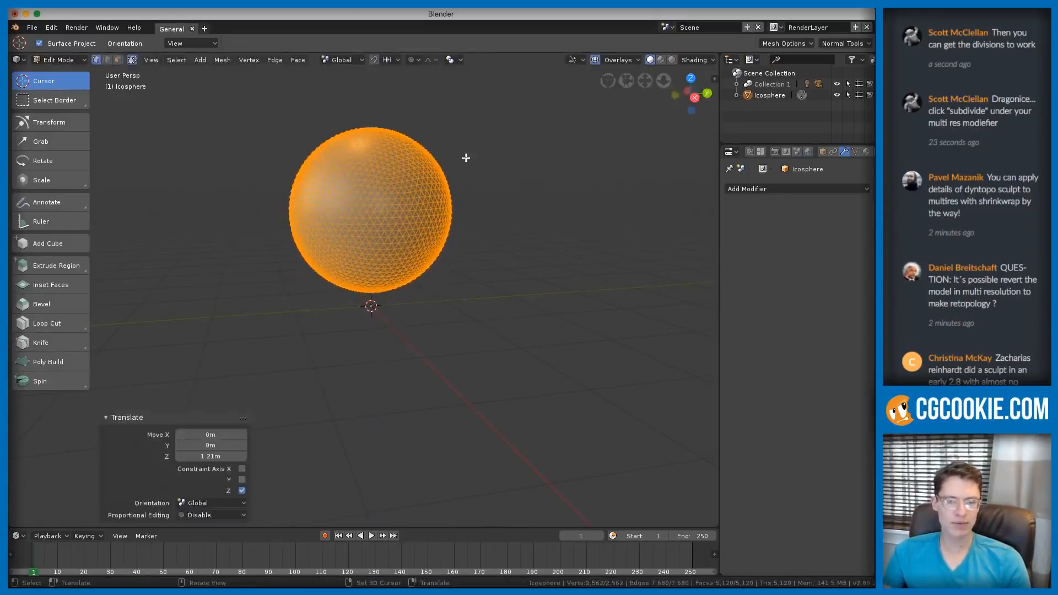
click(465, 158)
key(Tab)
- Frame the ico sphere closely and switch it to Sculpt Mode
middle_drag(474, 181, 476, 184)
shift+middle_drag(476, 184, 468, 214)
middle_drag(423, 265, 444, 280)
shift+middle_drag(440, 232, 436, 288)
shift+middle_drag(417, 211, 413, 228)
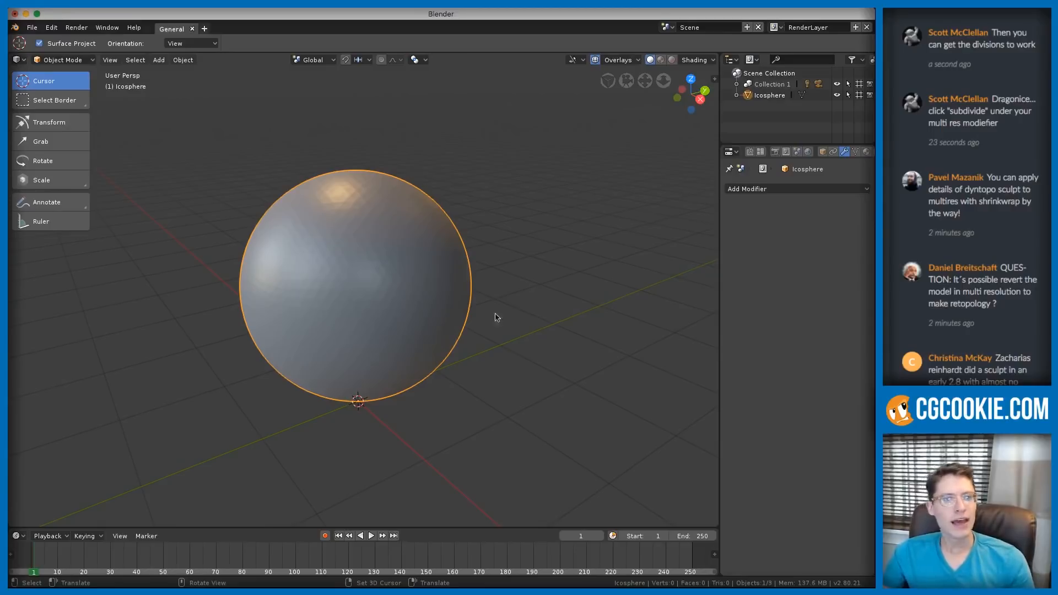
click(76, 60)
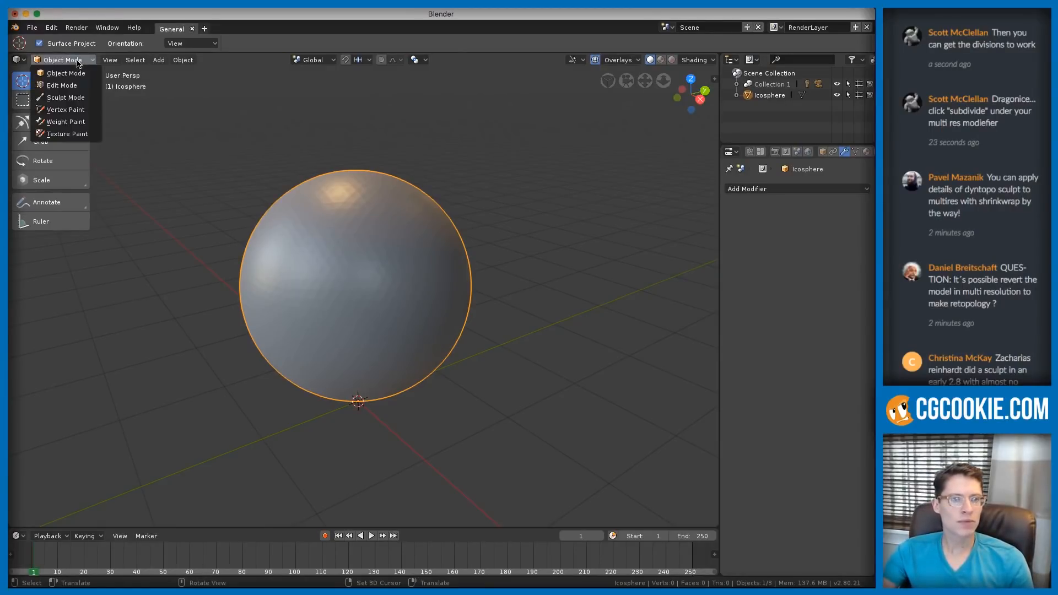
click(67, 93)
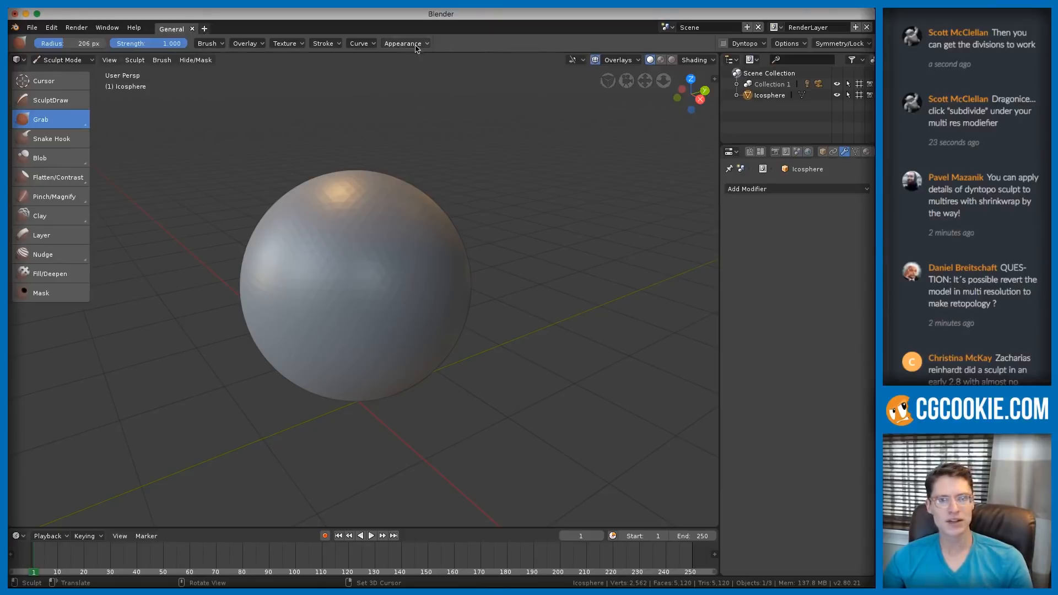
- Examine the Grab brush's general, overlay, texture and stroke settings
click(209, 44)
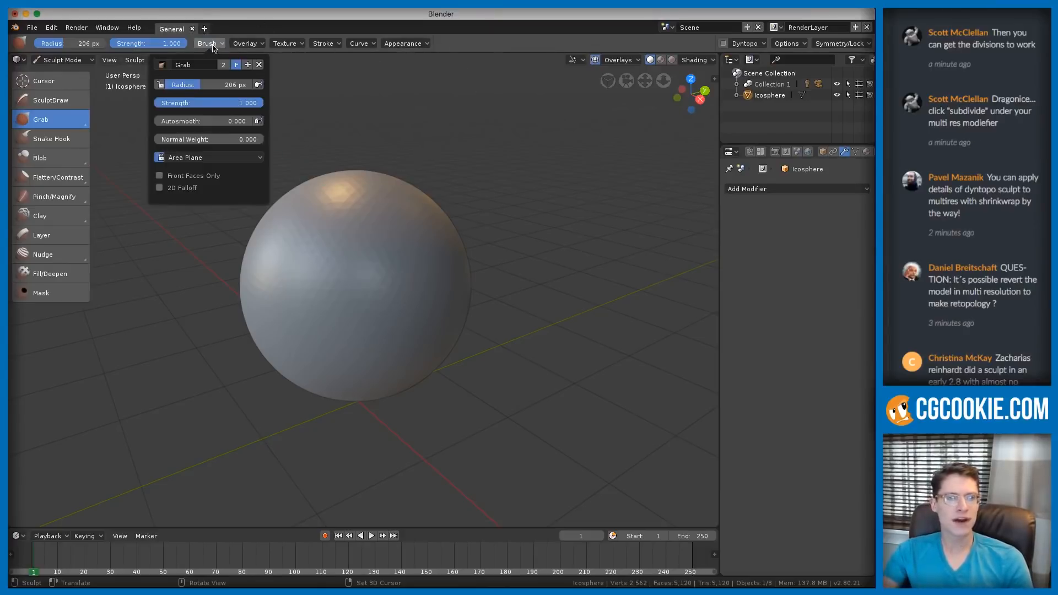
click(243, 44)
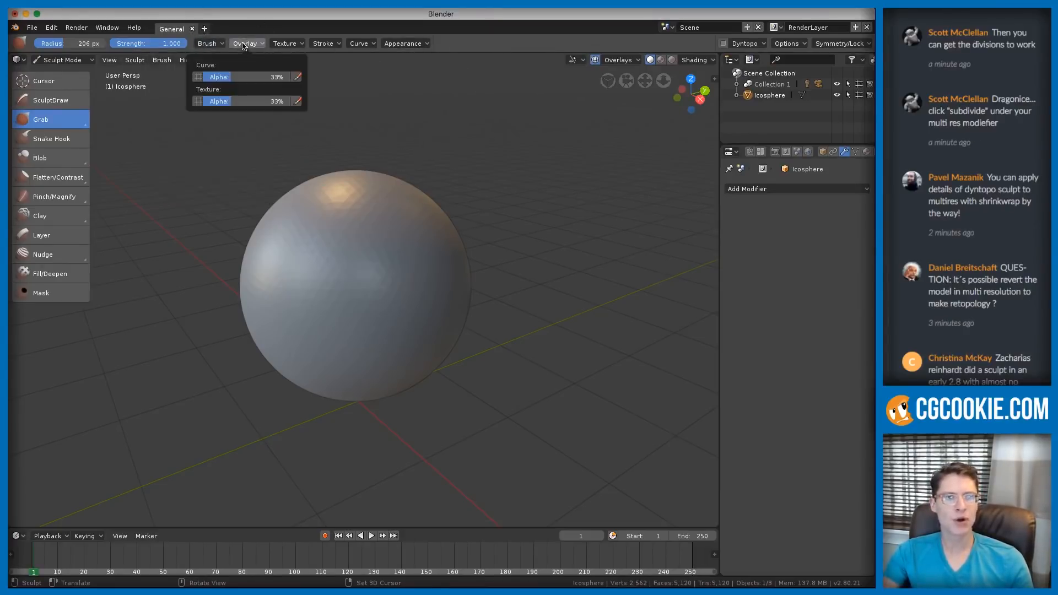
click(247, 44)
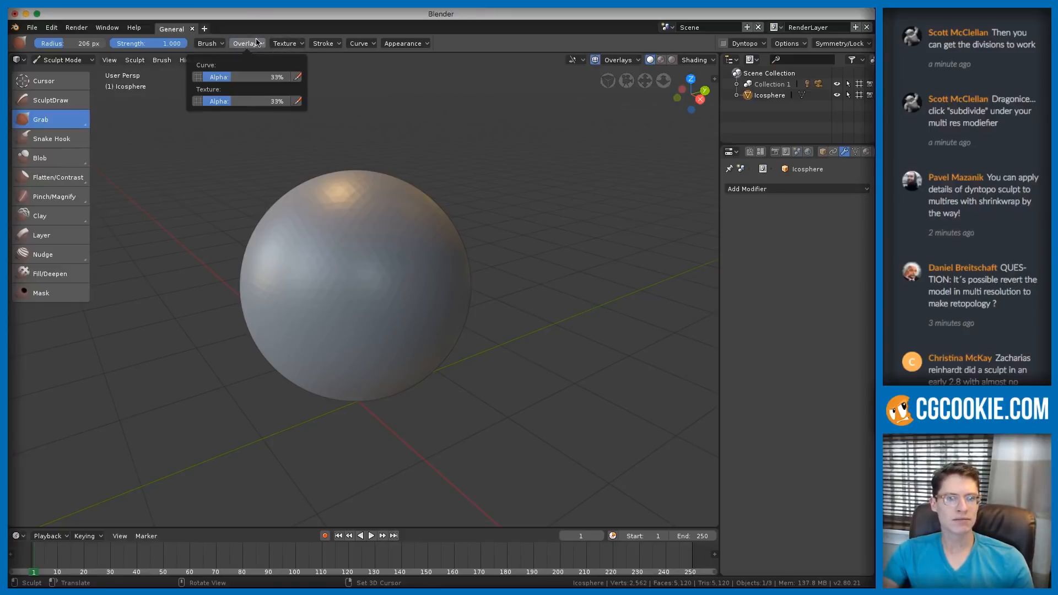
click(291, 45)
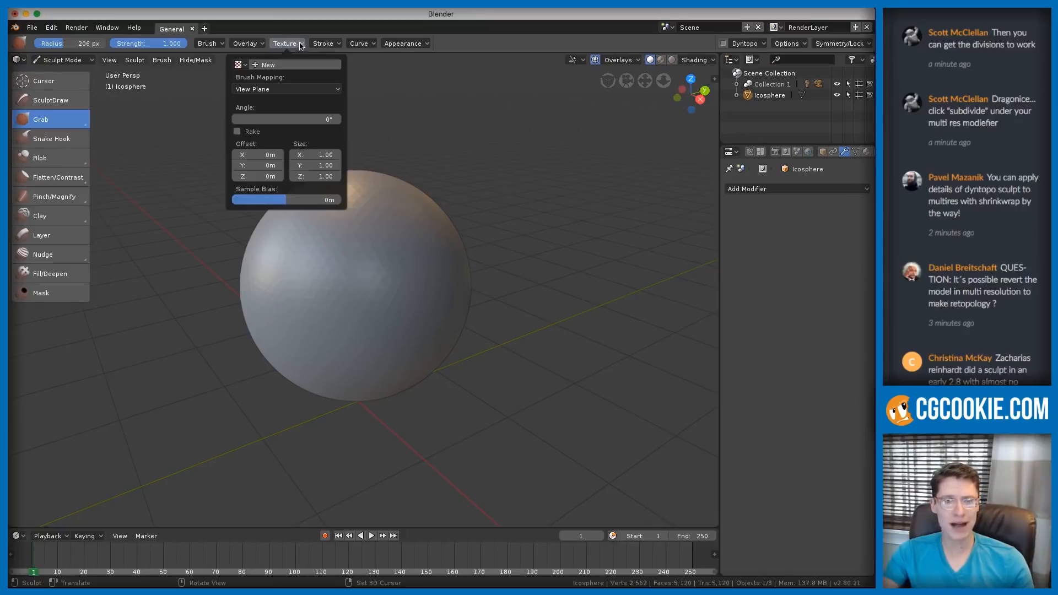
click(324, 44)
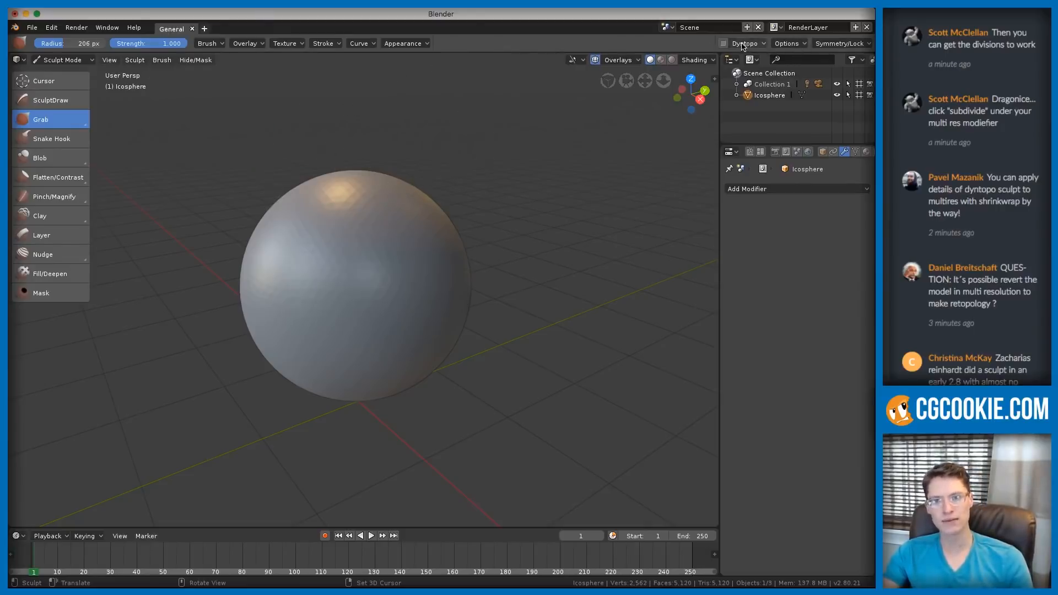
- Examine the Dyntopo, general sculpt and Symmetry/Lock settings, comparing the two places that offer symmetry and axis locking
click(764, 44)
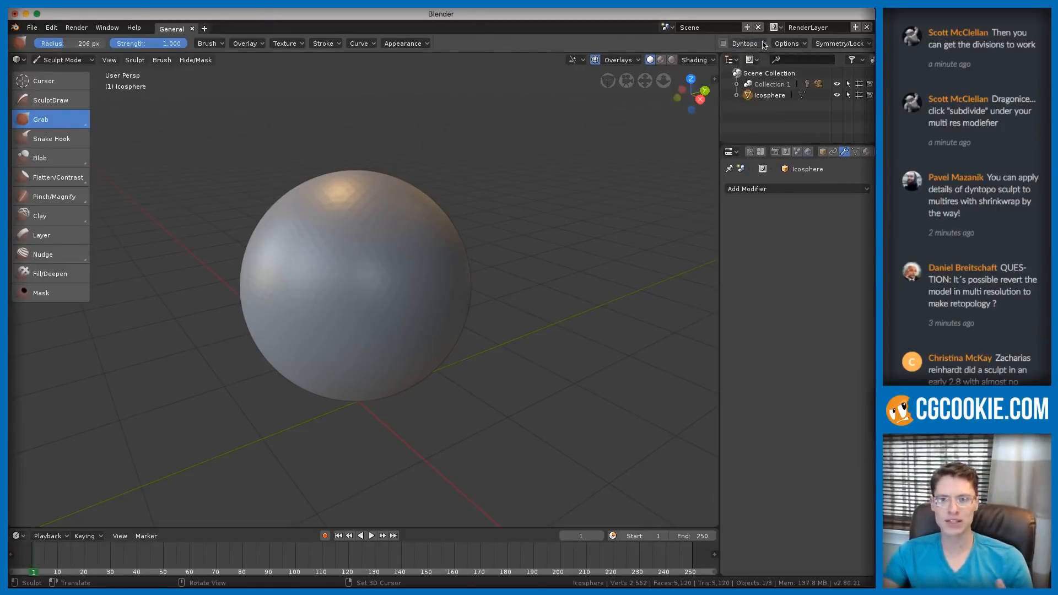
click(789, 43)
click(832, 44)
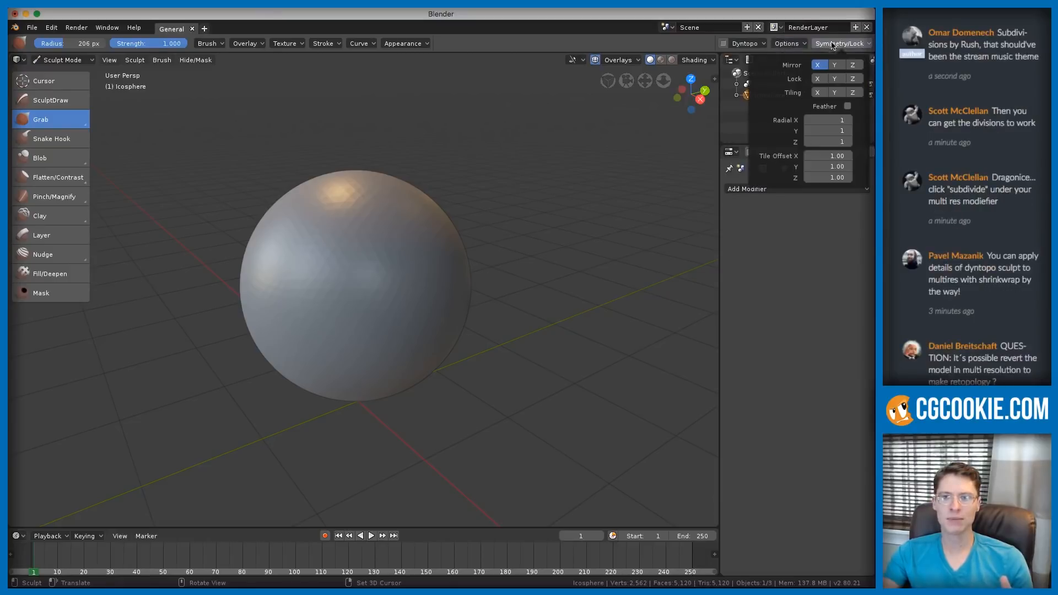
click(839, 44)
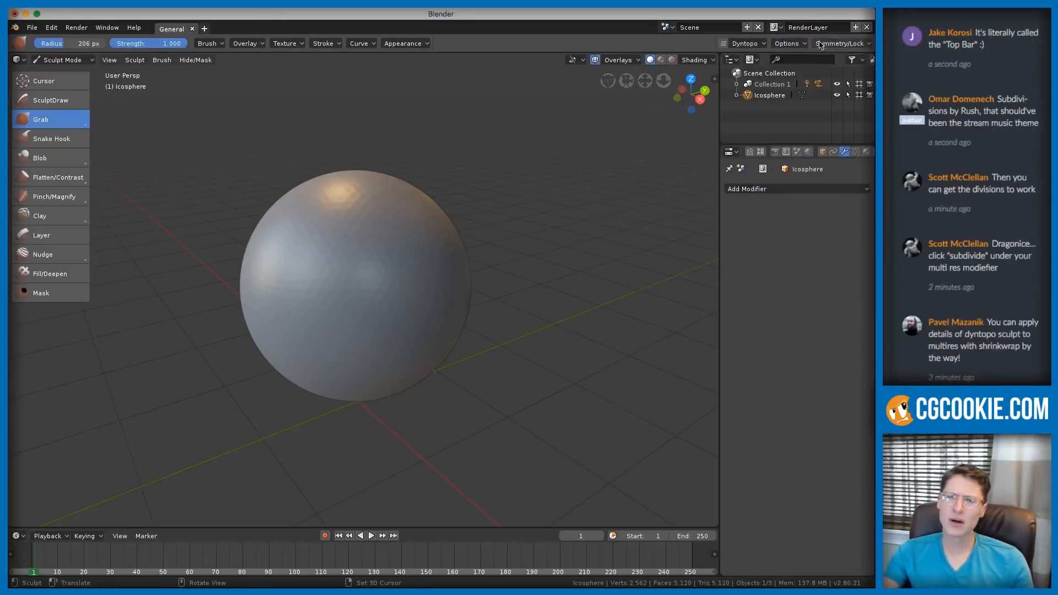
click(133, 61)
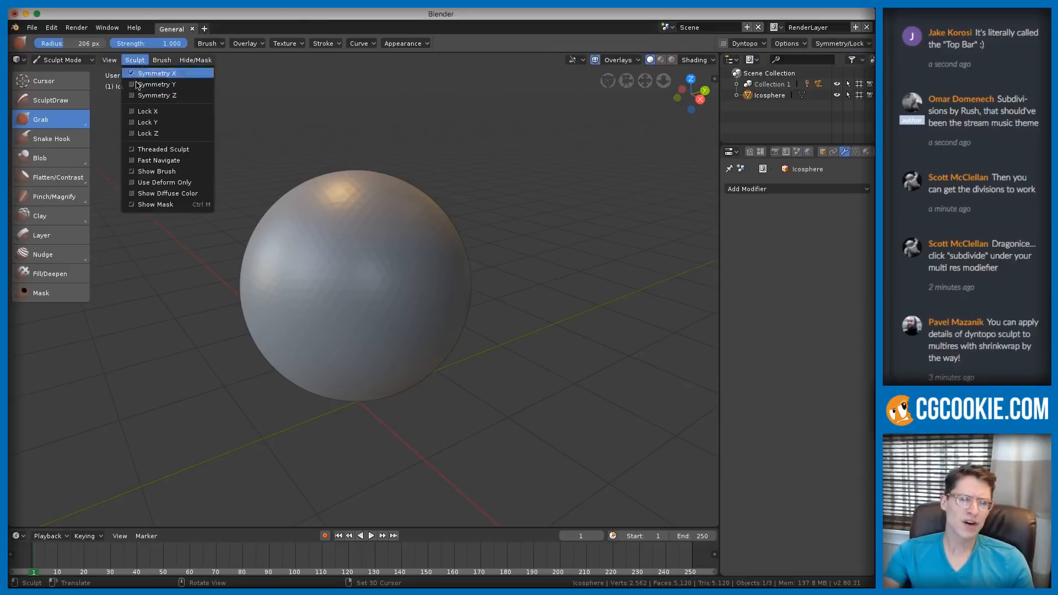
click(830, 44)
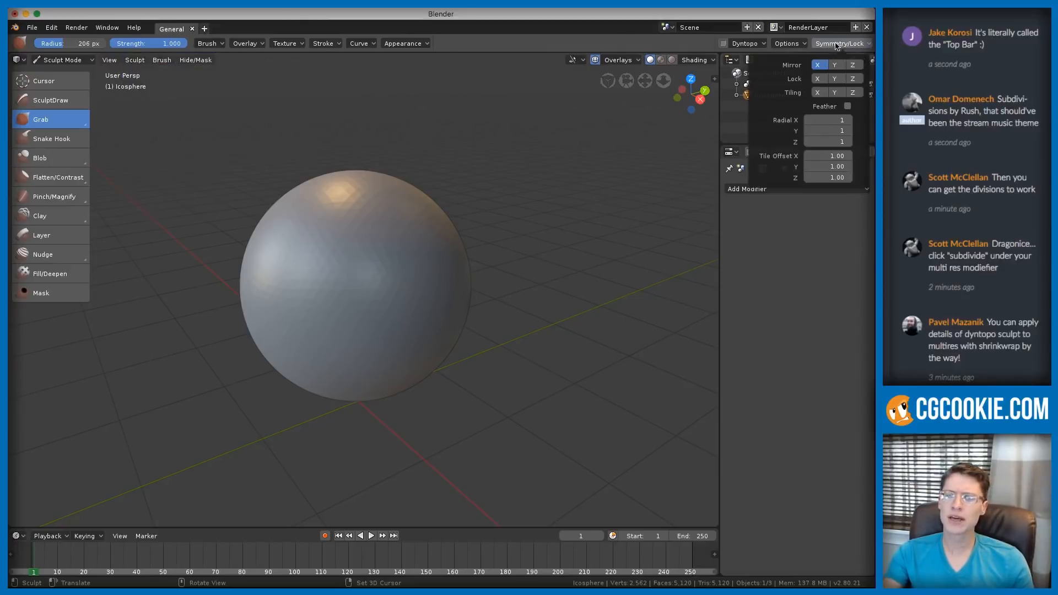
click(134, 61)
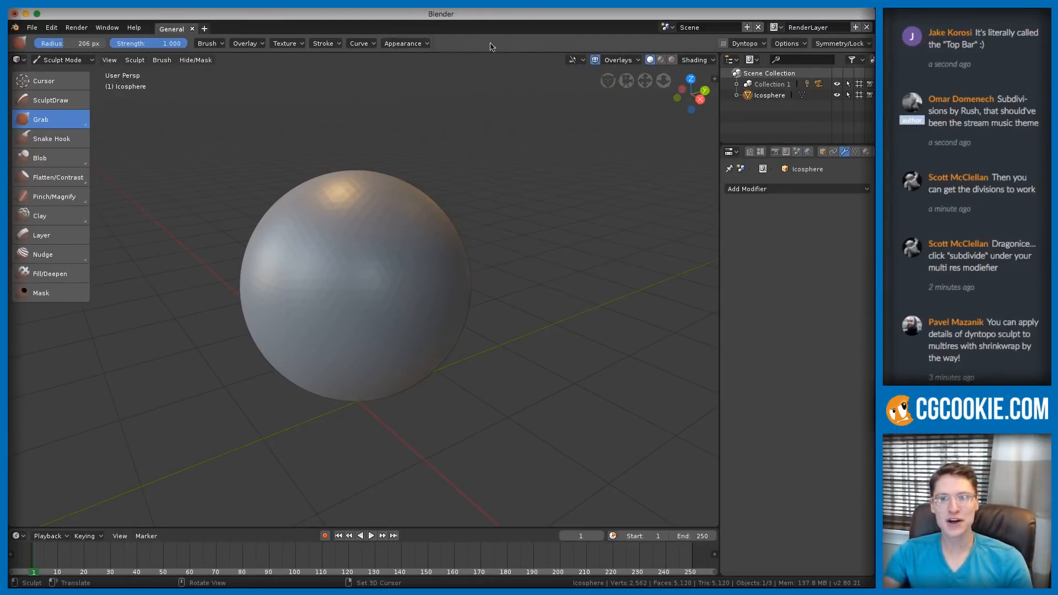
- Delete the ico sphere's UVMap from its mesh data and enable Dyntopo
click(723, 44)
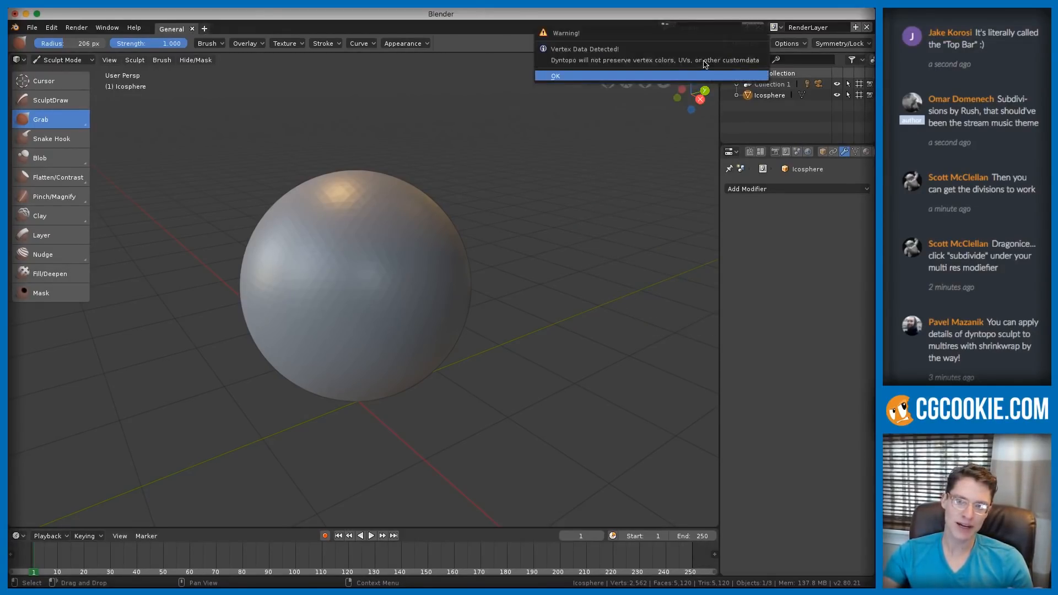
click(595, 75)
click(855, 152)
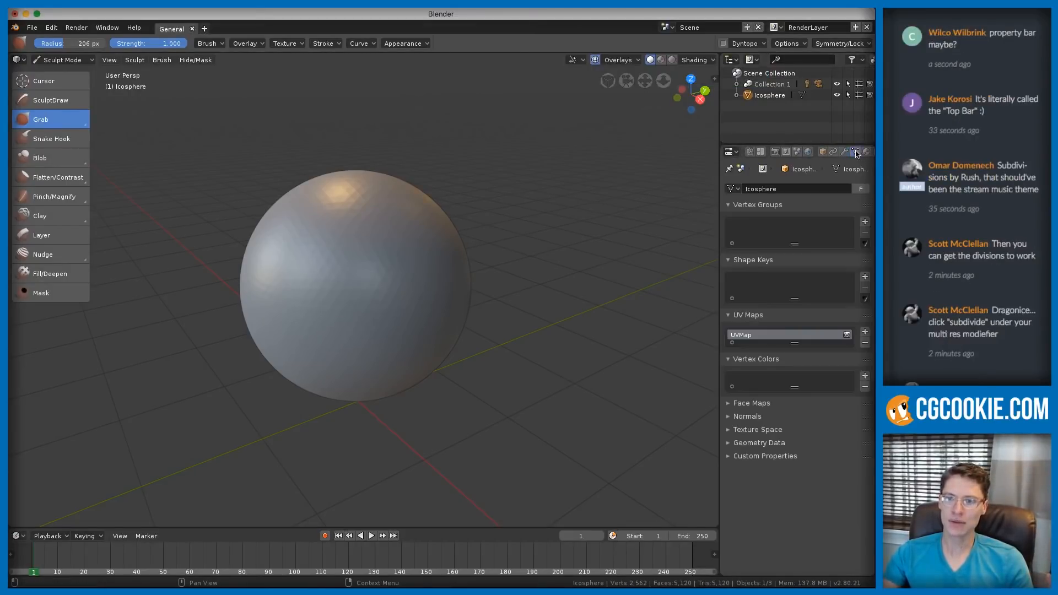
click(865, 343)
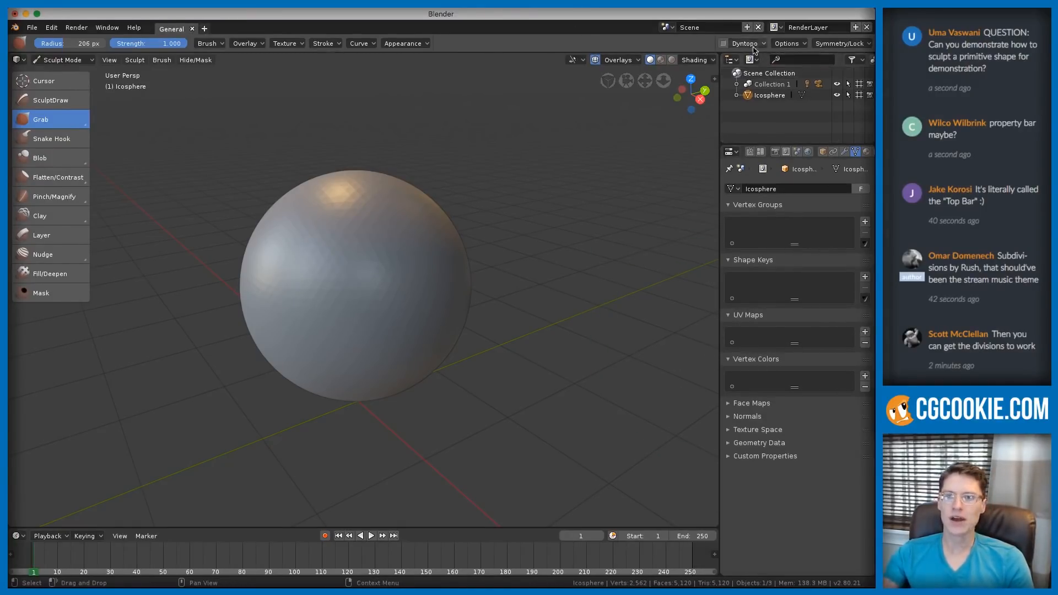
click(722, 44)
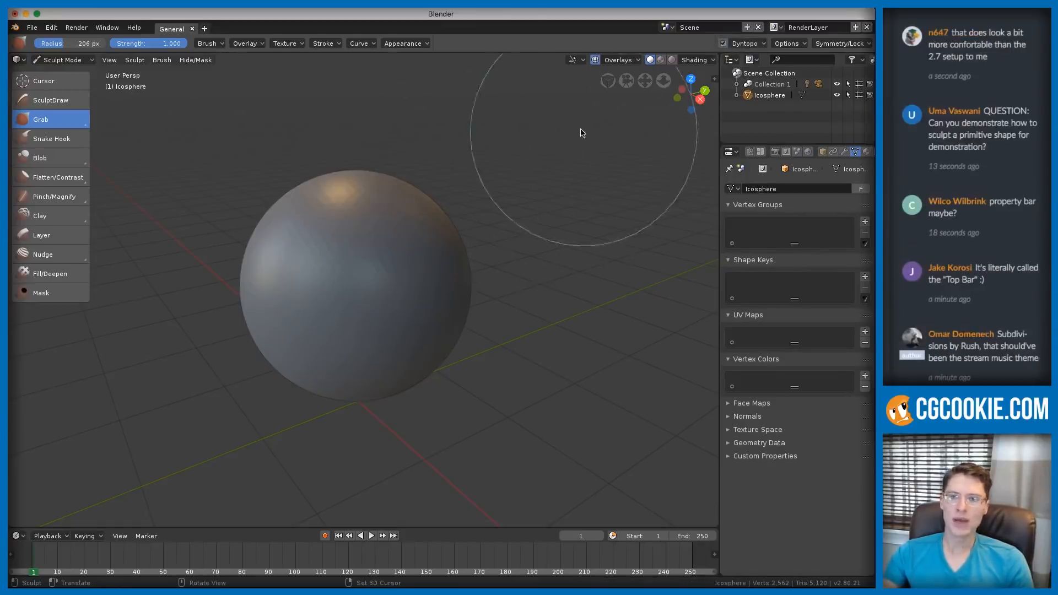
- Show the wireframe overlay on the sphere at a value of 1.000
scroll(496, 165, up, 2)
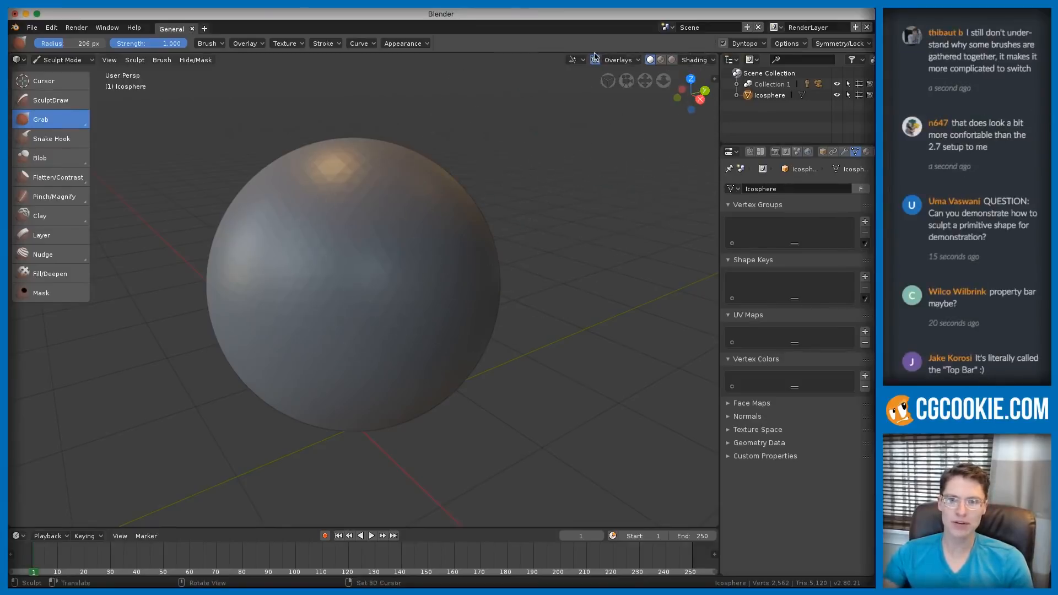
click(614, 62)
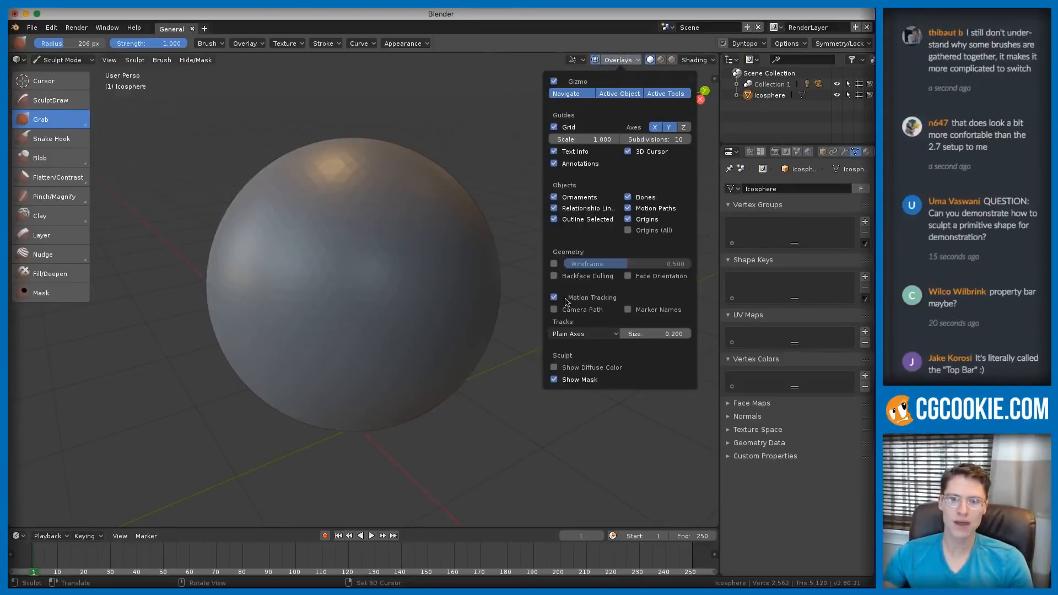
click(564, 265)
drag(618, 264, 705, 264)
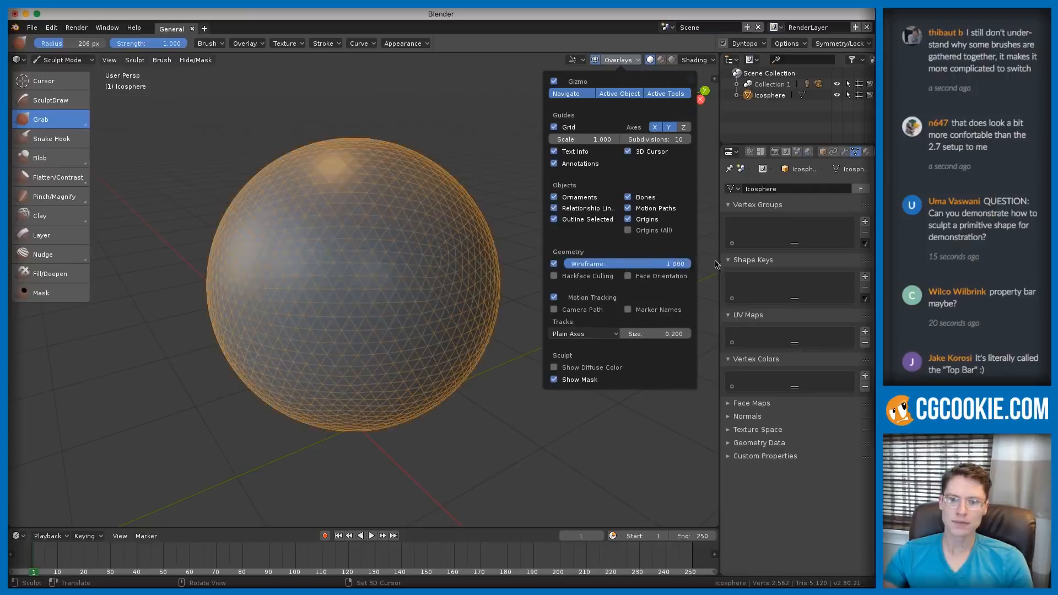
middle_drag(522, 134, 489, 182)
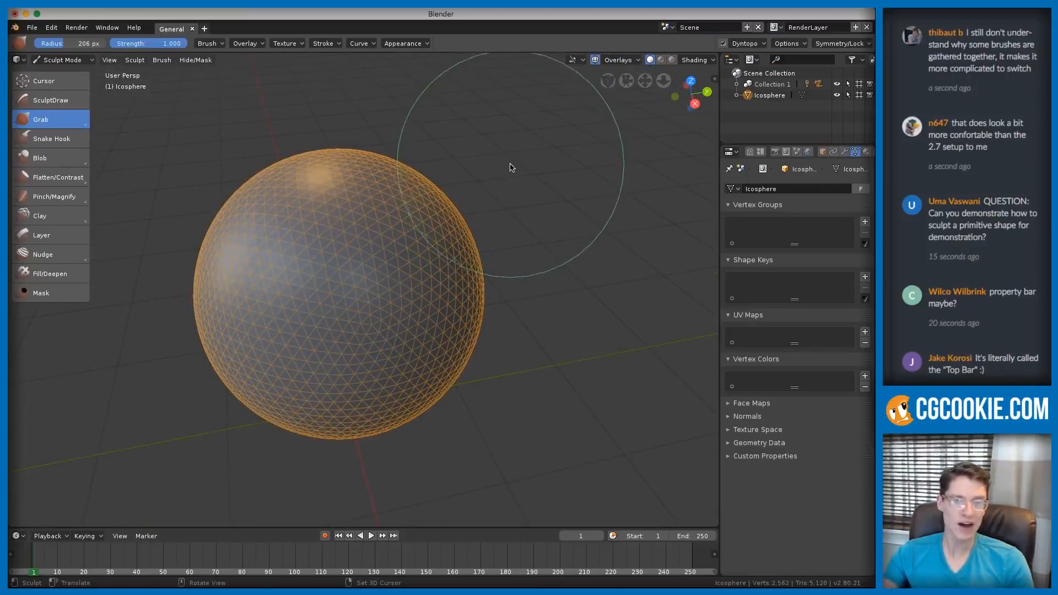
- Reduce the Grab brush's radius to 144 px
key(f)
click(435, 188)
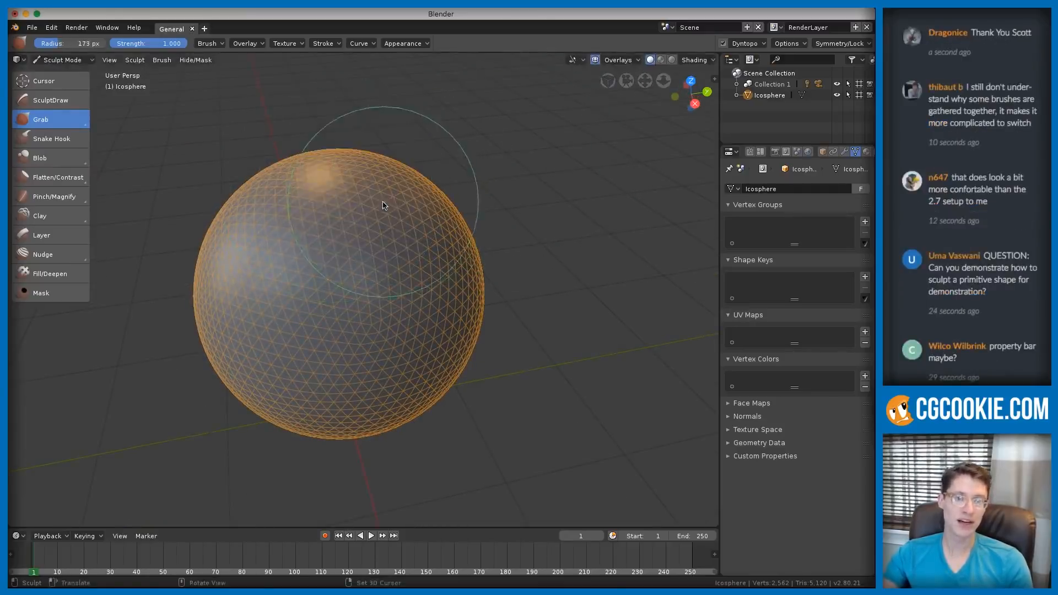
middle_drag(485, 183, 451, 192)
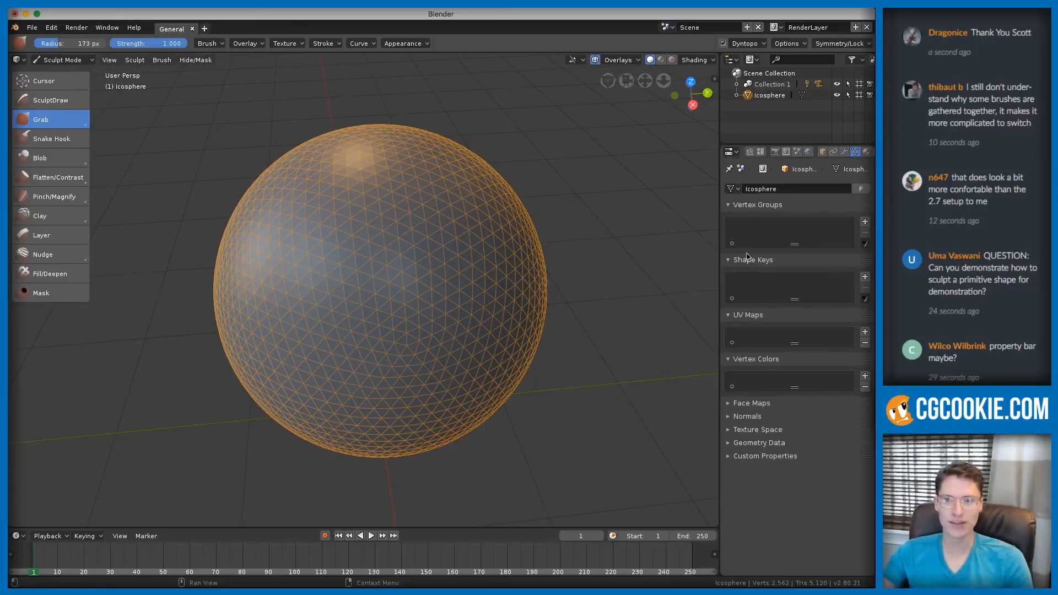
mouse_move(406, 226)
ctrl+middle_down()
mouse_move(401, 246)
mouse_move(398, 231)
ctrl+middle_up()
key(f)
click(337, 268)
- Sculpt a diagonal stroke down the front of the sphere with the Clay Strips brush at a 77 px radius
click(61, 217)
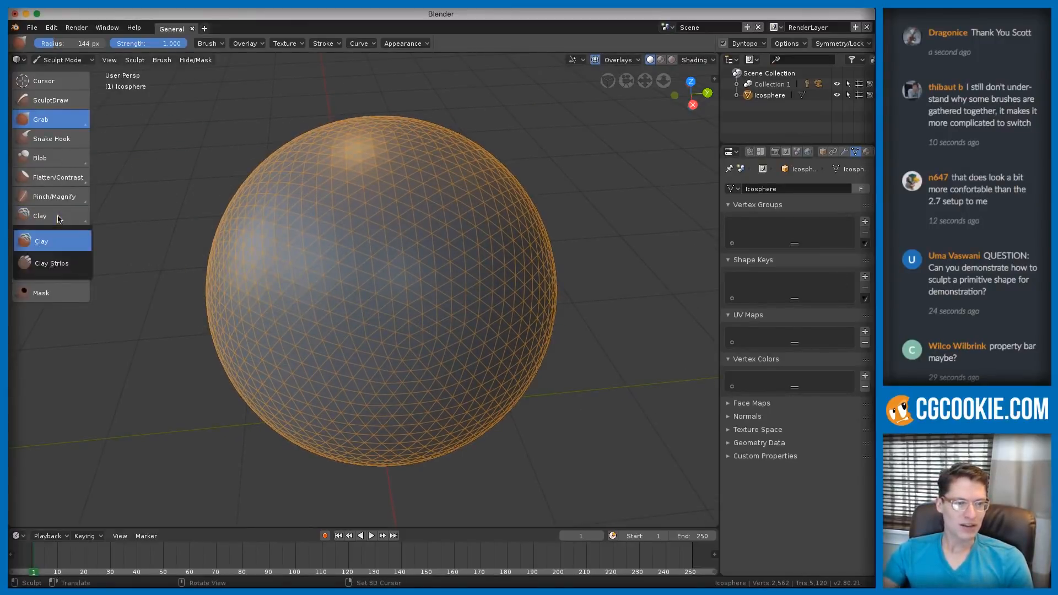
click(63, 264)
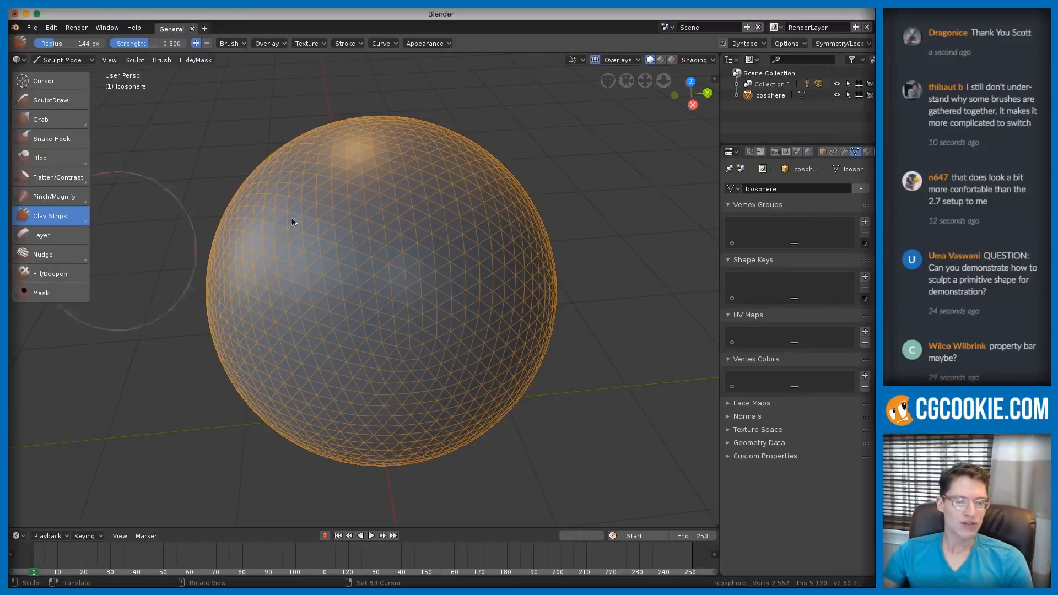
key(f)
click(354, 288)
mouse_move(394, 215)
mouse_down()
mouse_move(385, 242)
mouse_move(339, 294)
mouse_move(339, 361)
mouse_up()
middle_drag(338, 361, 529, 238)
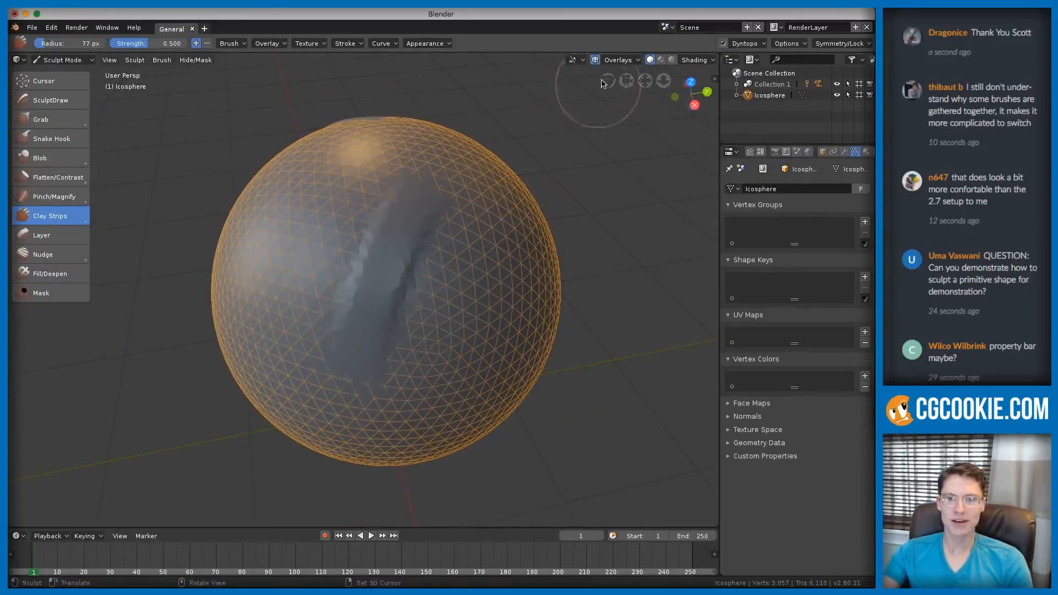
- Refresh the wireframe display by toggling the overlay and switching to Object Mode and back to Sculpt Mode
click(618, 62)
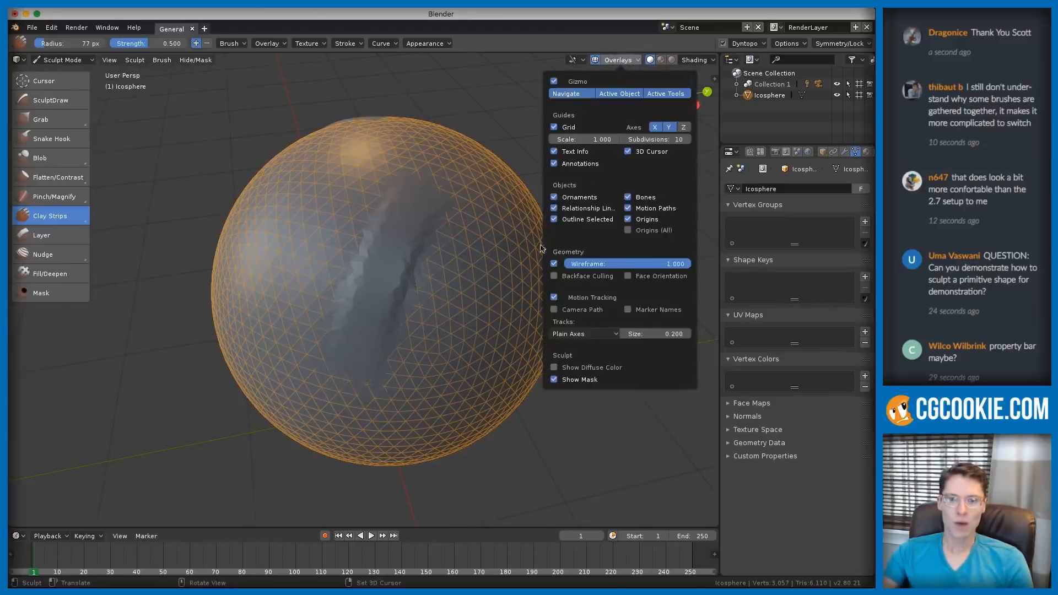
click(553, 264)
click(553, 263)
mouse_move(456, 198)
ctrl+middle_down()
mouse_move(491, 204)
mouse_move(529, 243)
ctrl+middle_up()
click(80, 60)
click(76, 72)
click(74, 60)
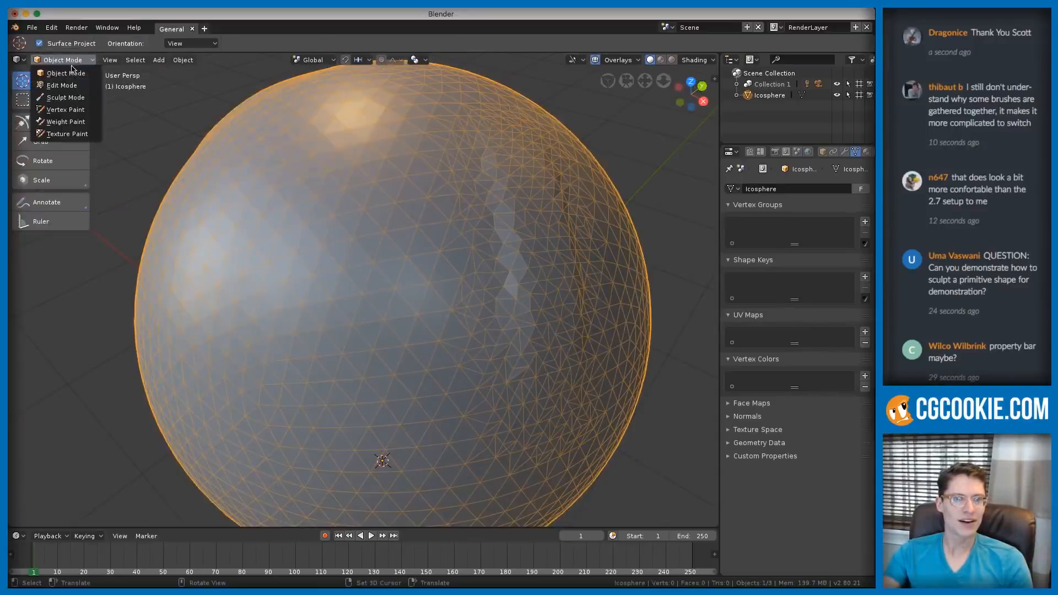
click(72, 98)
- Examine the wireframe topology around the Clay Strips stroke from several angles and distances
middle_drag(571, 364, 515, 344)
mouse_move(515, 344)
ctrl+middle_down()
mouse_move(477, 335)
mouse_move(524, 348)
ctrl+middle_up()
scroll(524, 353, up, 1)
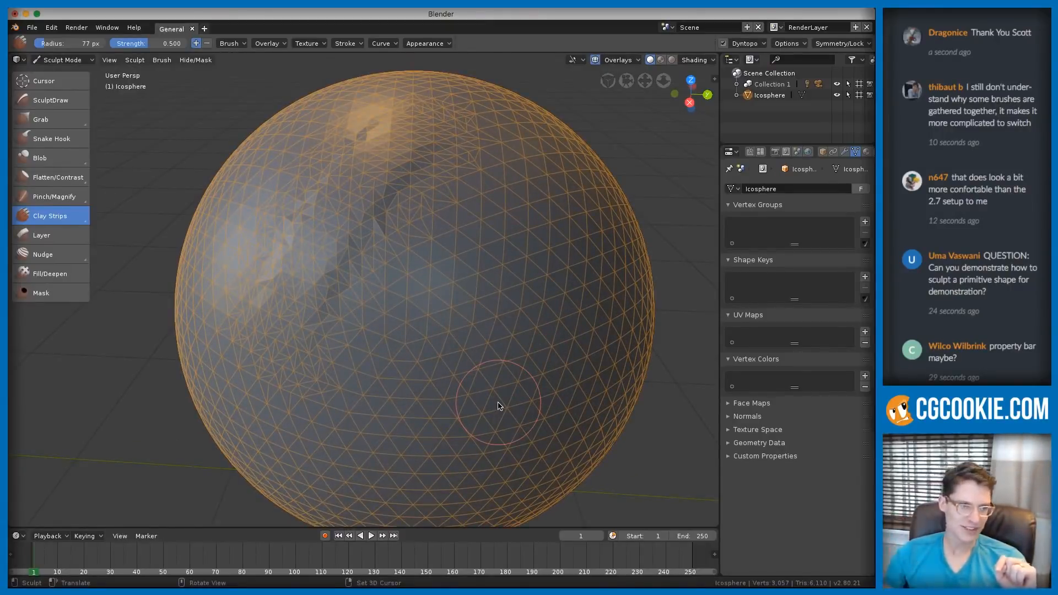
mouse_move(432, 241)
ctrl+middle_down()
mouse_move(446, 312)
mouse_move(434, 257)
mouse_move(451, 295)
mouse_move(441, 294)
mouse_move(481, 333)
ctrl+middle_up()
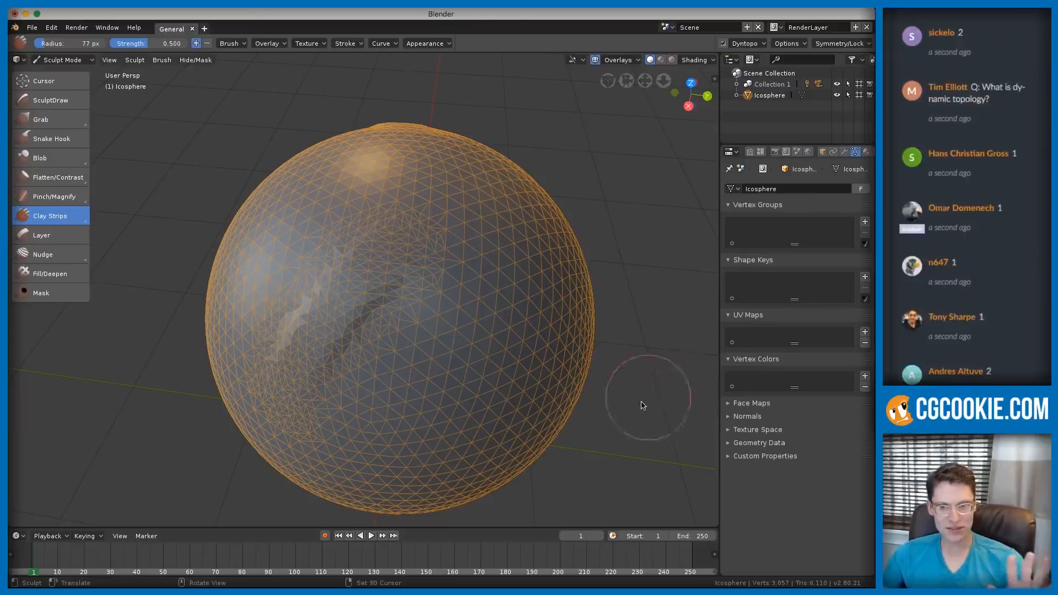
middle_drag(610, 385, 544, 354)
scroll(524, 309, down, 2)
middle_drag(474, 319, 514, 342)
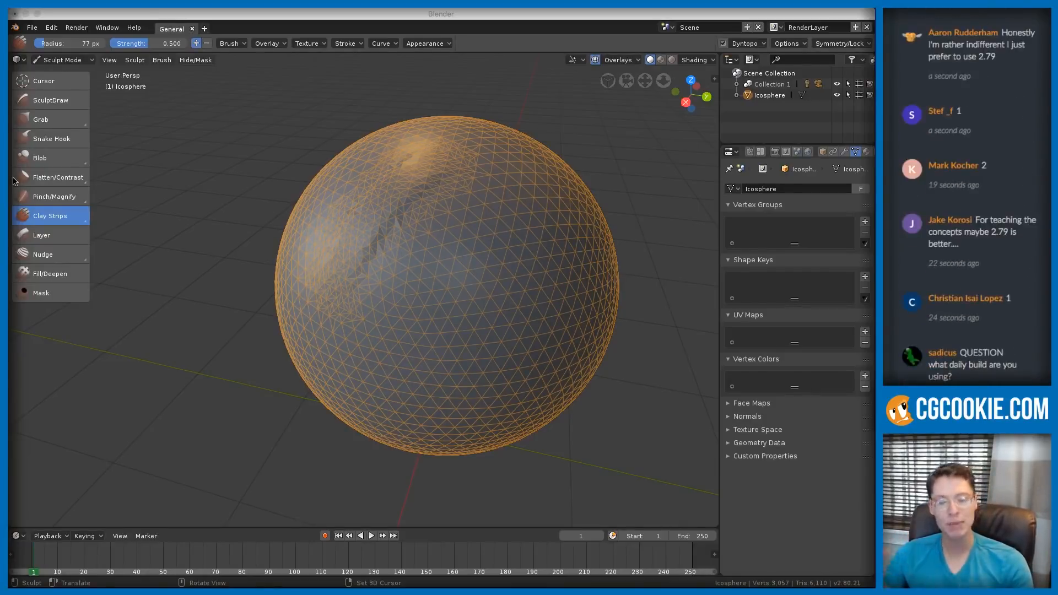
click(585, 292)
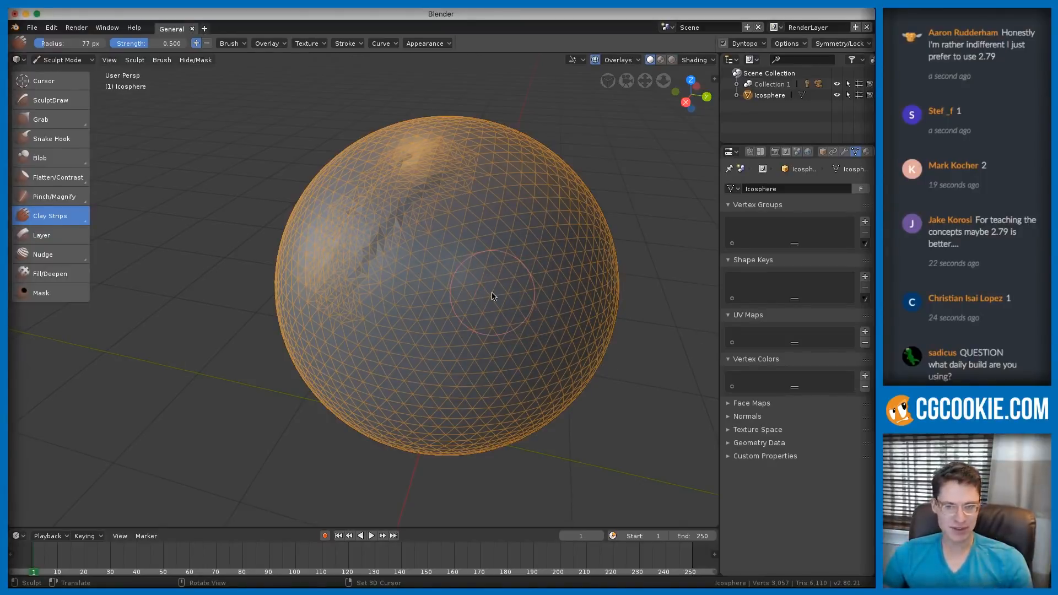
middle_drag(578, 392, 515, 342)
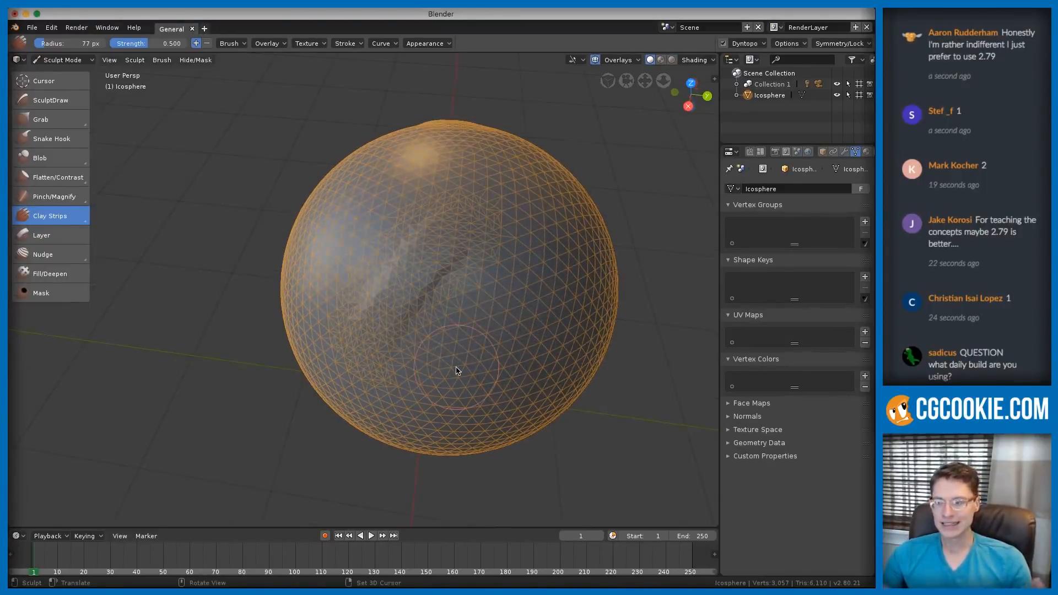
middle_drag(456, 370, 457, 333)
scroll(457, 333, up, 2)
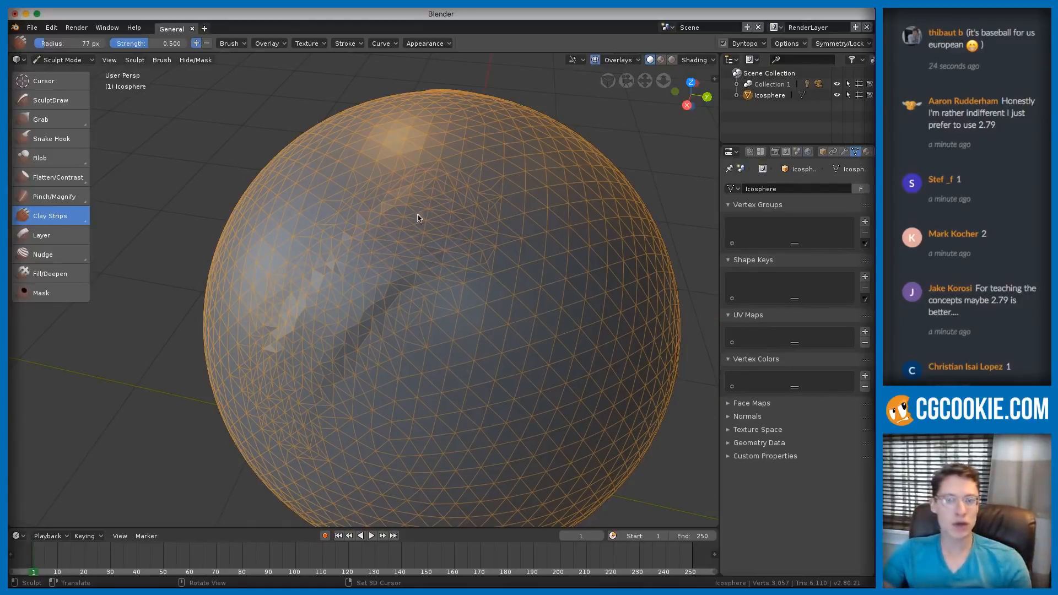
- Set the Dyntopo detail size to 5 px and sculpt a second Clay Strips stroke beside the first
click(752, 44)
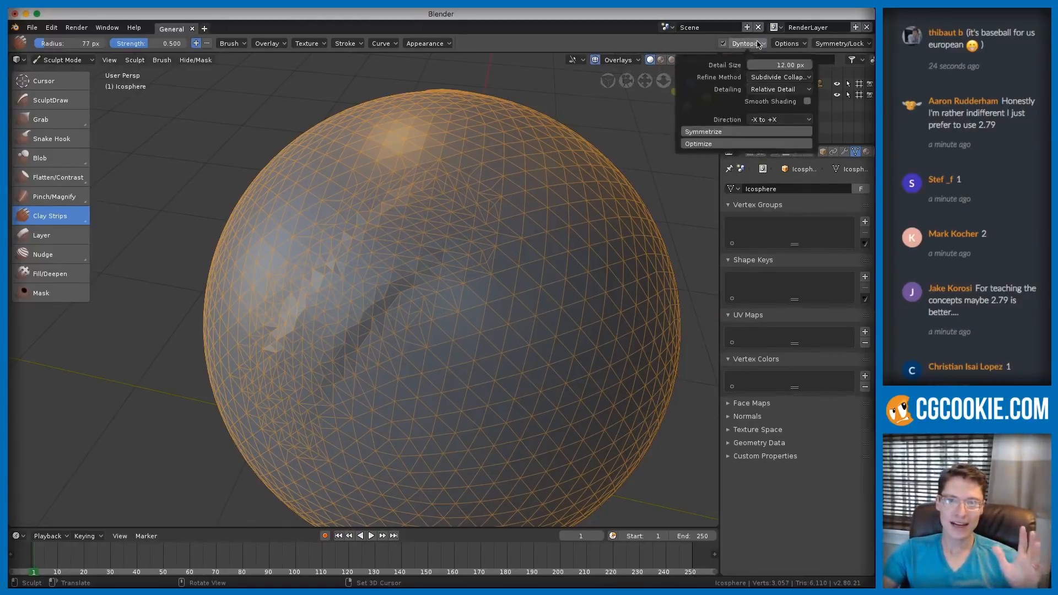
click(774, 66)
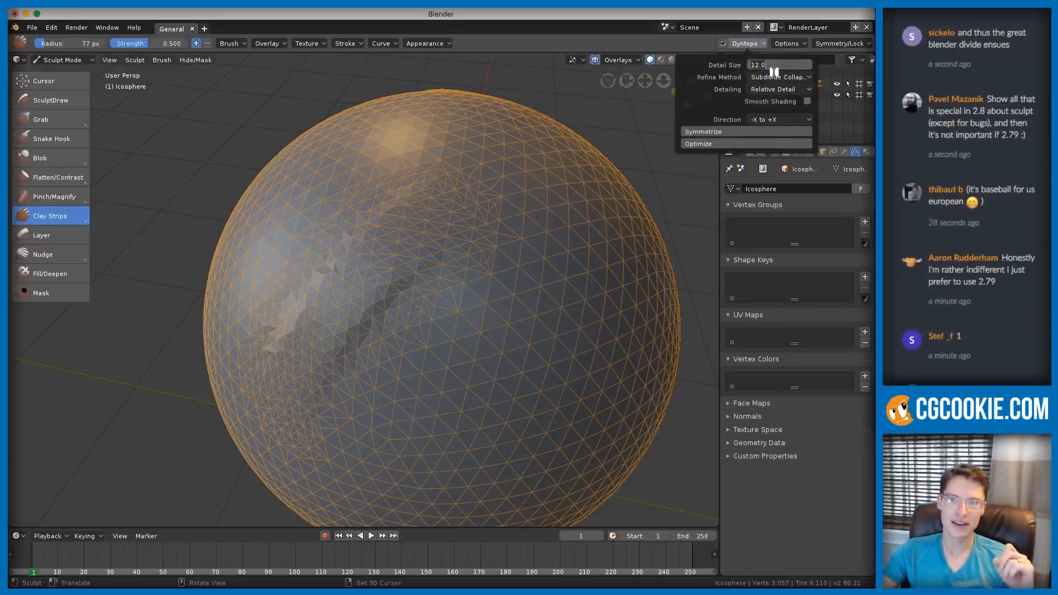
text(5)
key(Return)
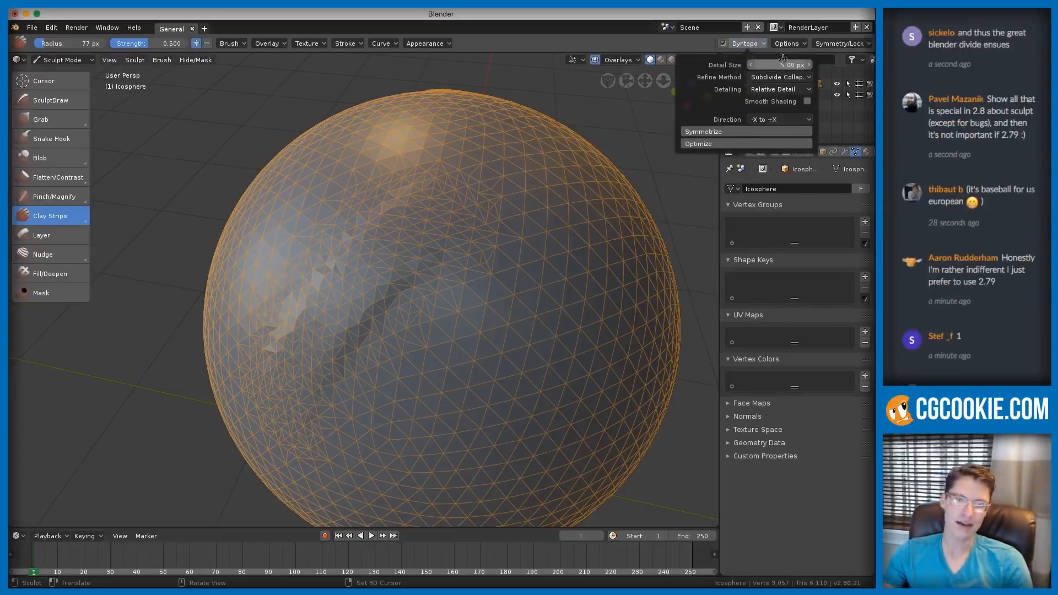
mouse_move(448, 402)
mouse_down()
mouse_move(538, 303)
mouse_move(415, 428)
mouse_up()
mouse_move(468, 383)
mouse_down()
mouse_move(529, 293)
mouse_move(524, 306)
mouse_up()
middle_drag(524, 306, 551, 348)
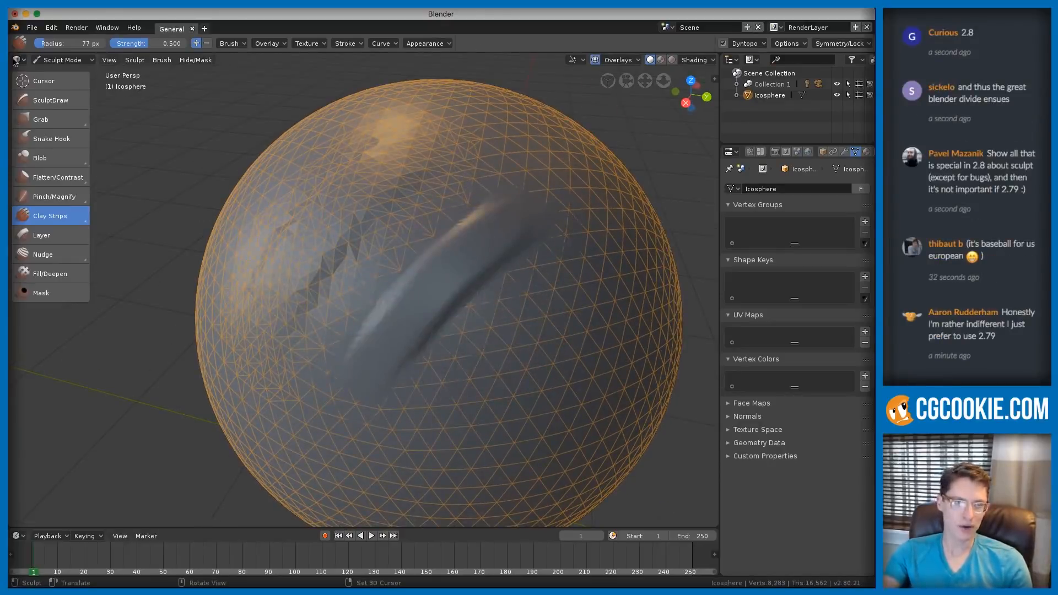
- Switch to Object Mode to inspect the new stroke's mesh density closely, and return to Sculpt Mode
click(61, 59)
click(55, 73)
click(63, 59)
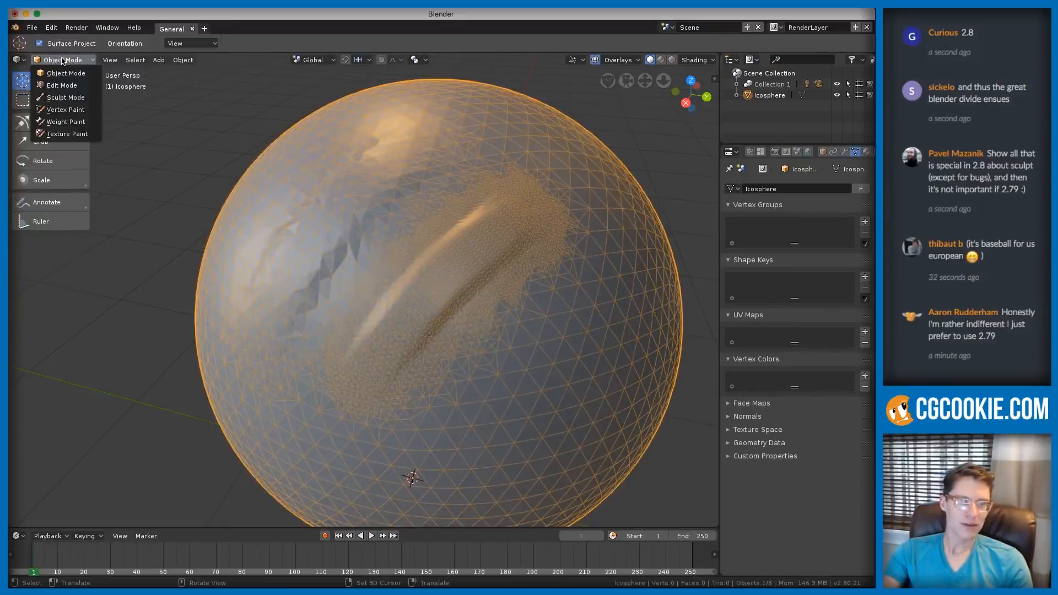
scroll(481, 304, up, 6)
scroll(473, 330, down, 5)
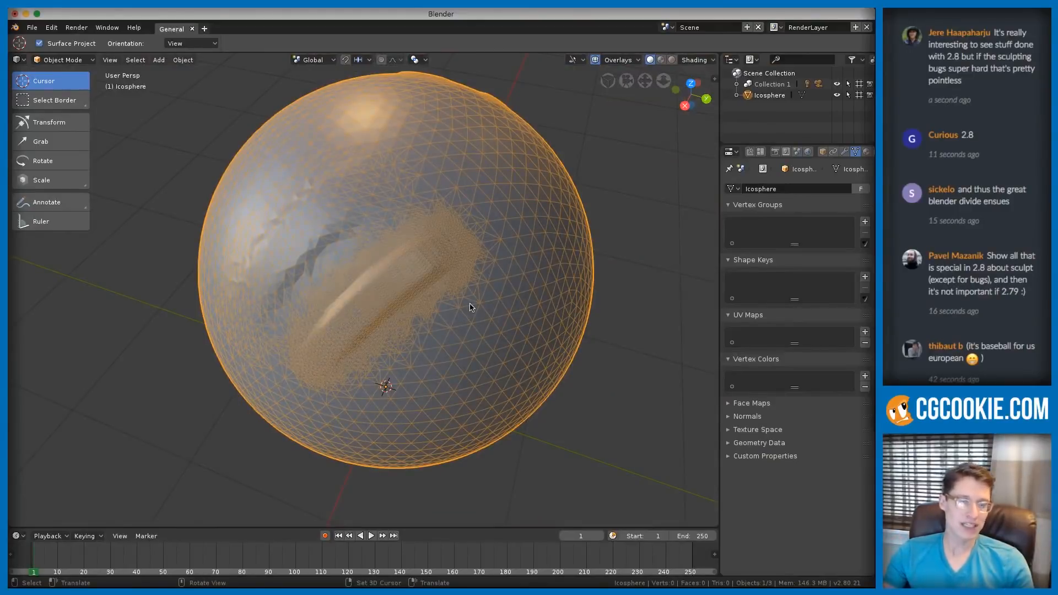
click(683, 61)
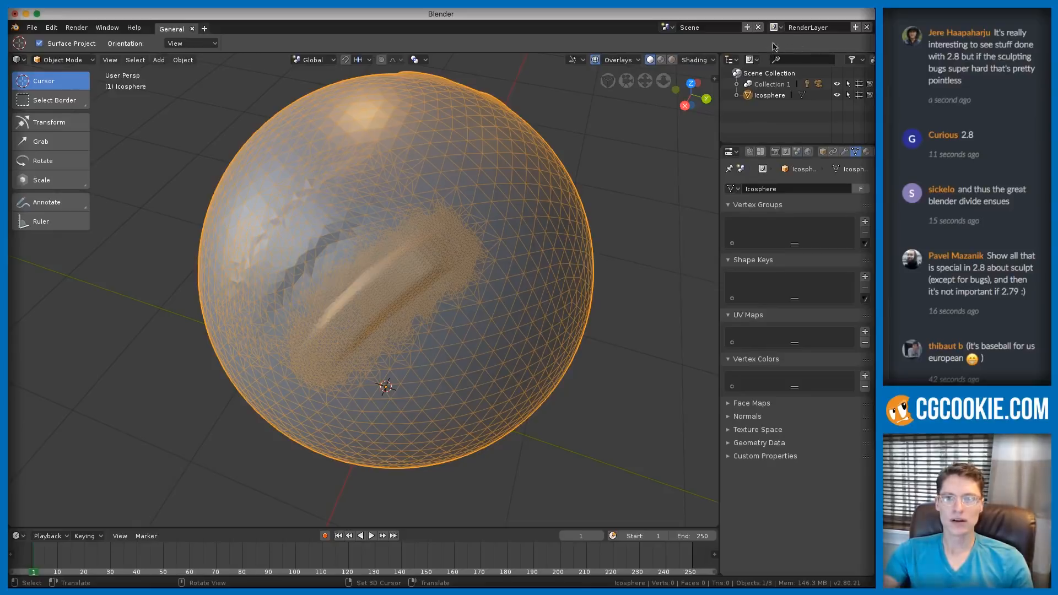
click(62, 60)
click(63, 59)
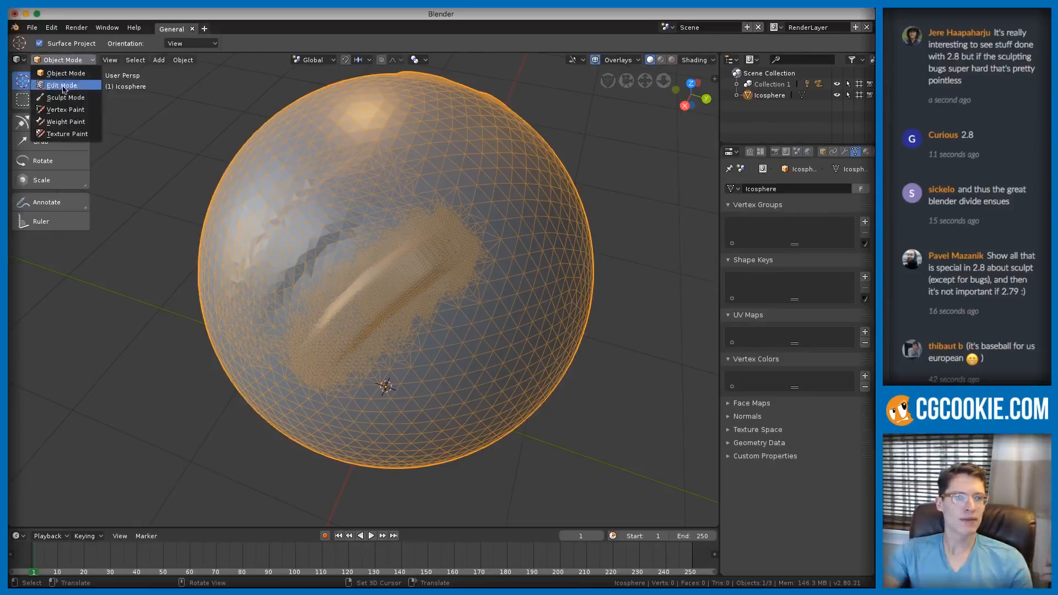
click(65, 97)
- Review the Dyntopo detail size and refine method settings
click(735, 47)
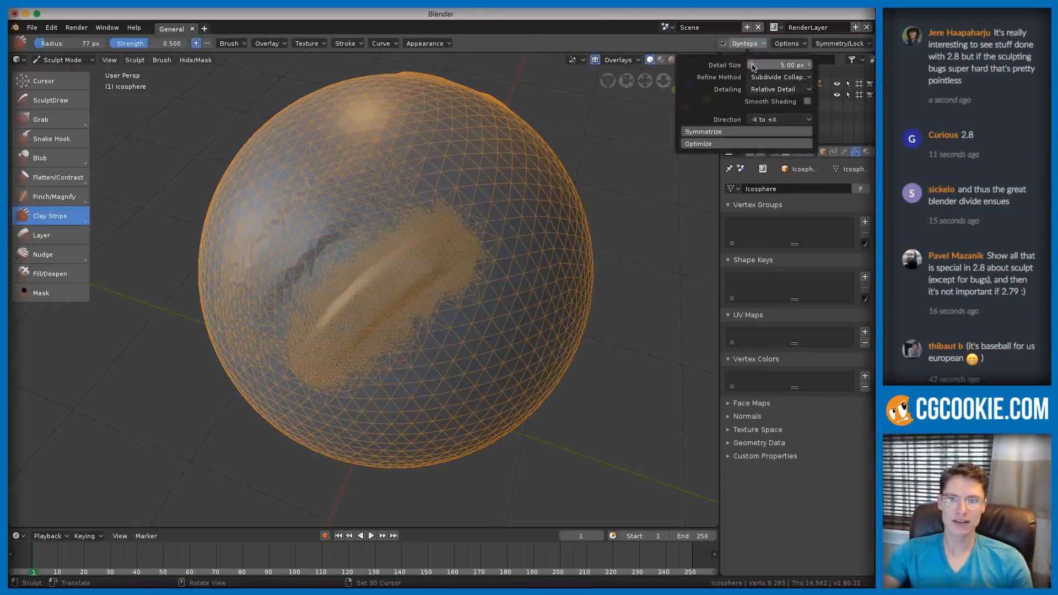
mouse_move(774, 48)
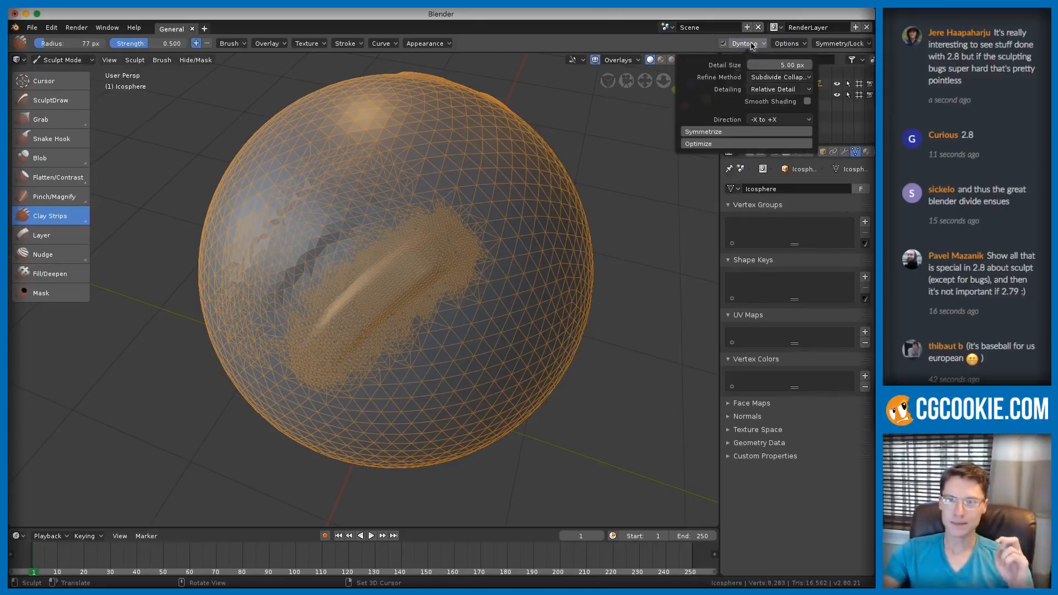
click(774, 77)
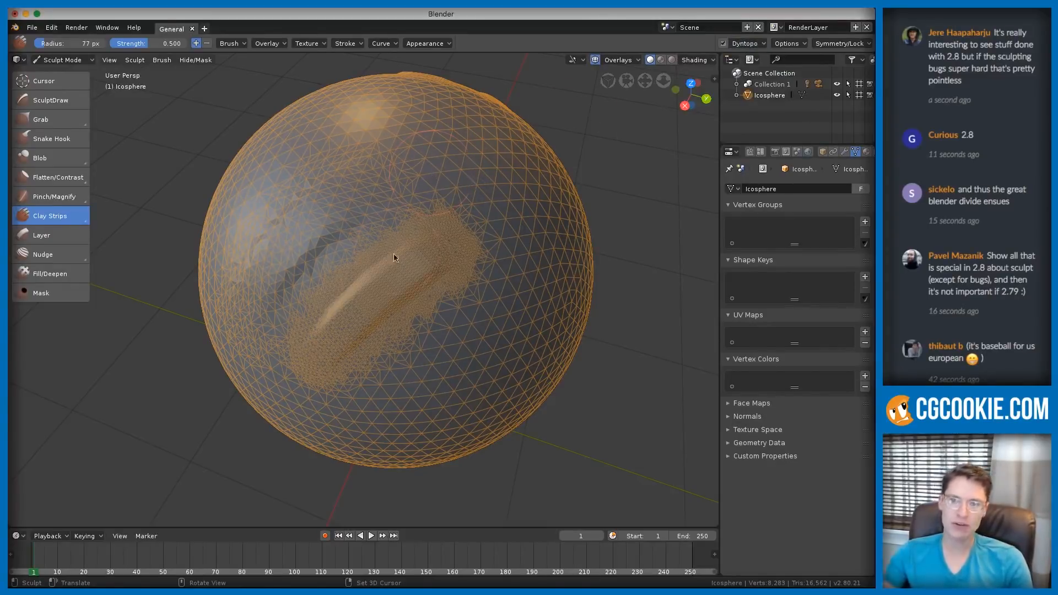
- Hide the viewport overlays and set up the Crease brush with a 51 px radius and the Add direction
click(595, 61)
middle_drag(500, 252, 514, 236)
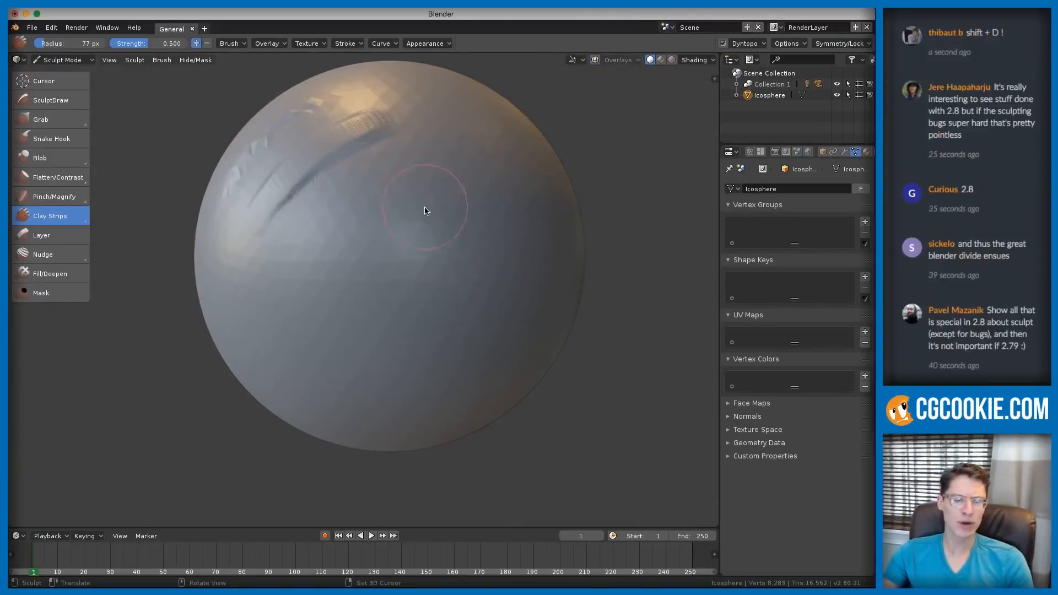
key(p)
key(f)
click(405, 217)
drag(76, 195, 80, 232)
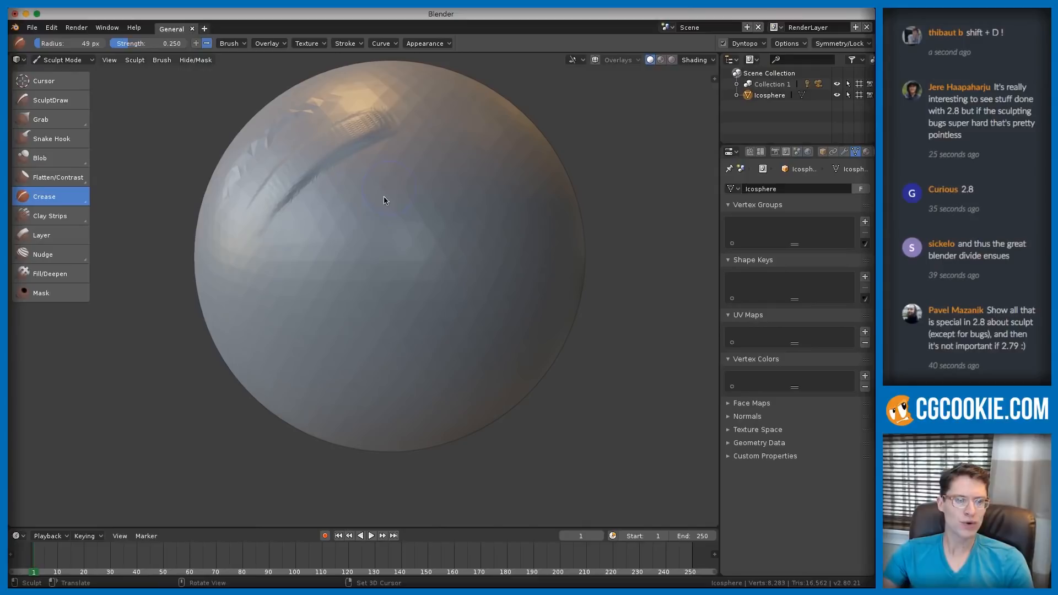
click(228, 44)
click(194, 206)
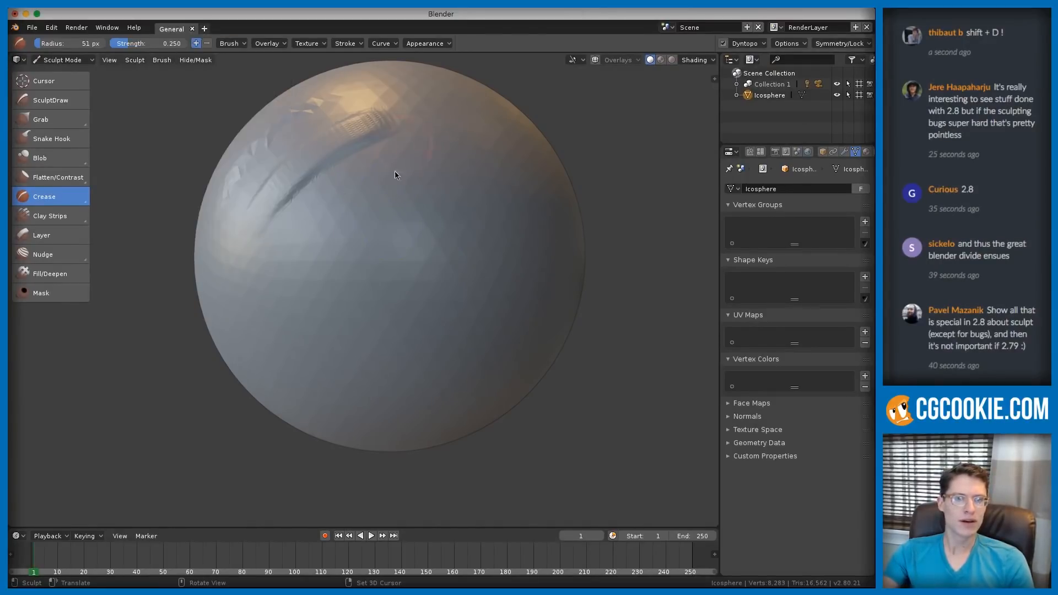
- Sculpt a diagonal Crease stroke down the front of the sphere with a 72 px brush radius and deepen its lower part
middle_drag(388, 226, 399, 253)
drag(436, 182, 353, 334)
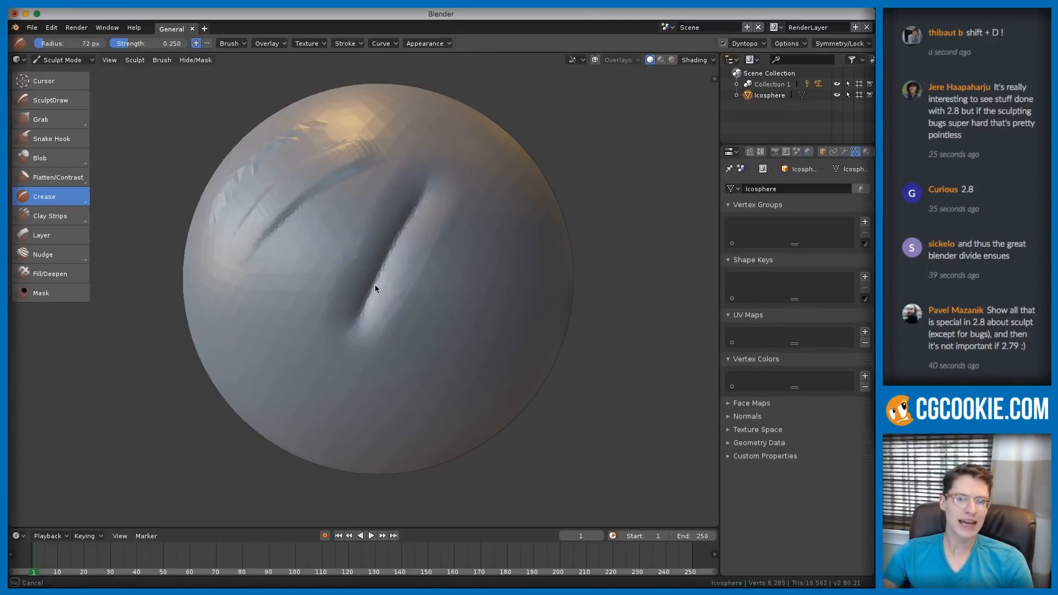
drag(371, 289, 386, 265)
mouse_move(426, 218)
ctrl+middle_down()
mouse_move(400, 280)
mouse_move(418, 248)
ctrl+middle_up()
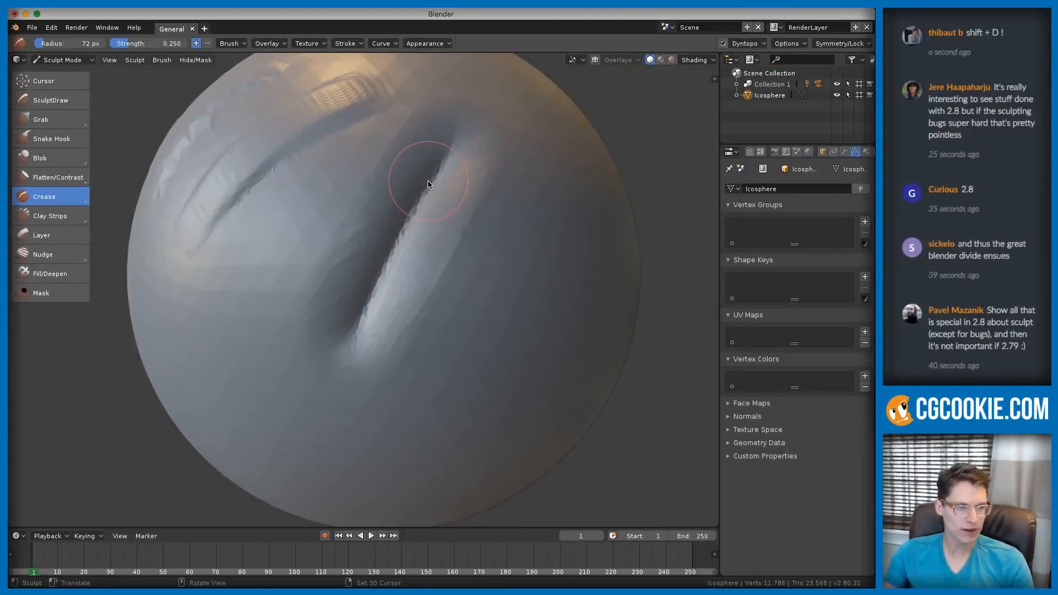
ctrl+middle_drag(173, 279, 456, 237)
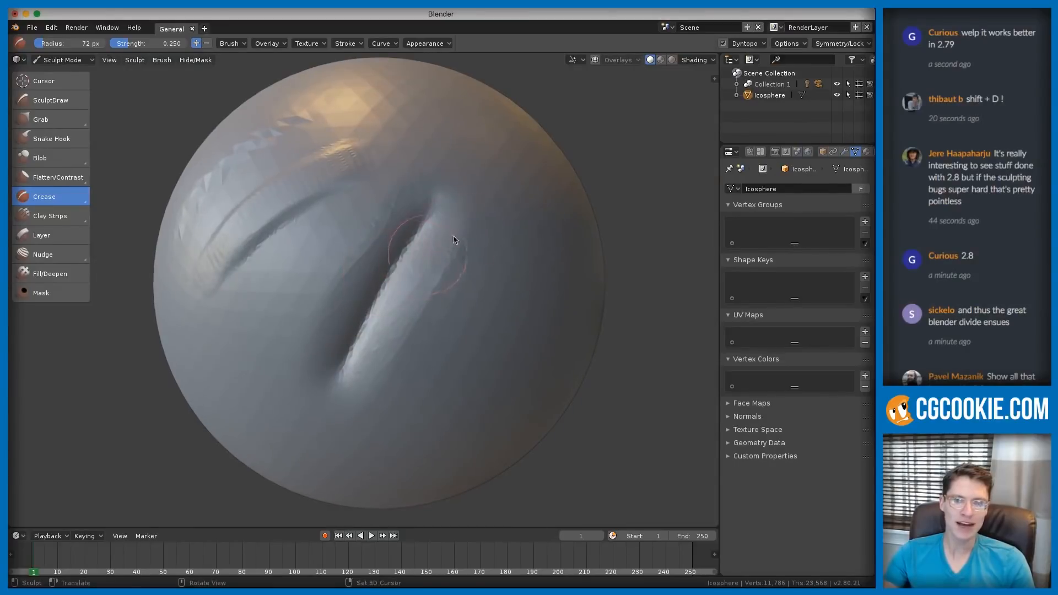
- Demonstrate adjusting the Dyntopo detail size interactively over the sphere, trying larger values up to 40 and ending at 5 px
click(747, 43)
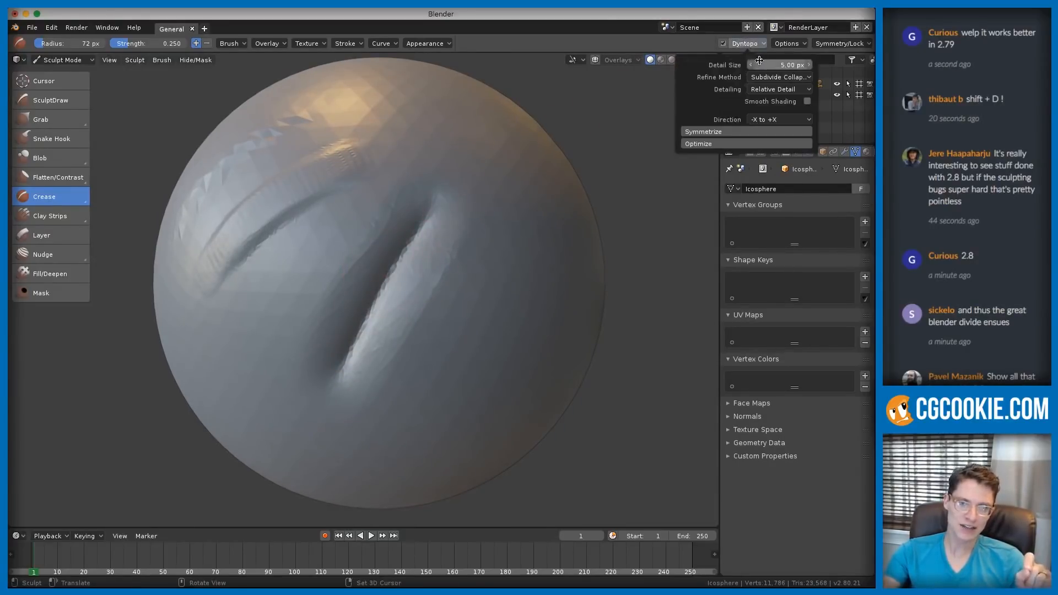
key(shift+d)
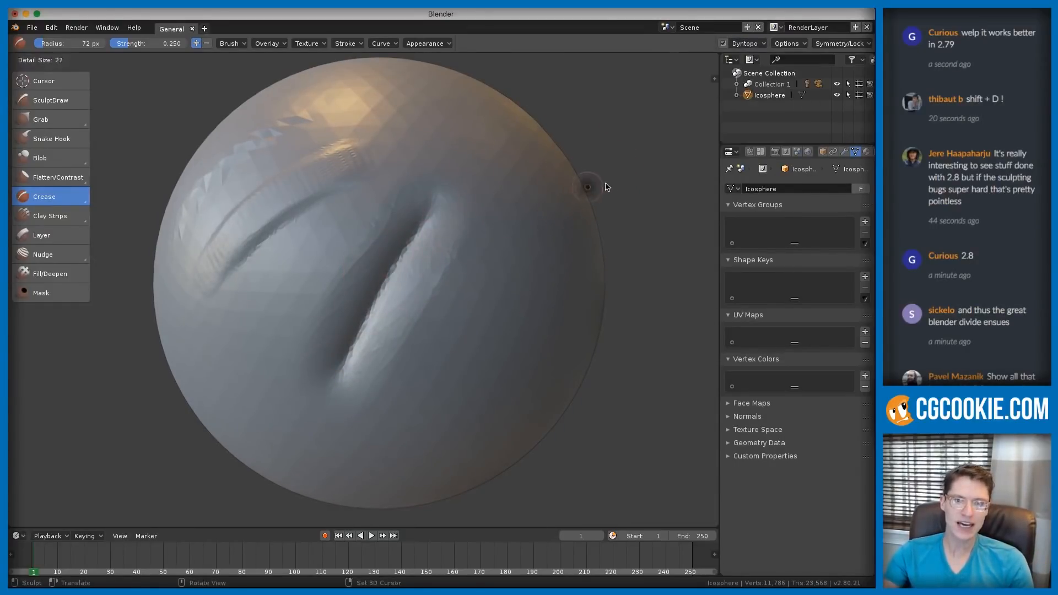
right_click(604, 165)
key(shift+d)
click(408, 232)
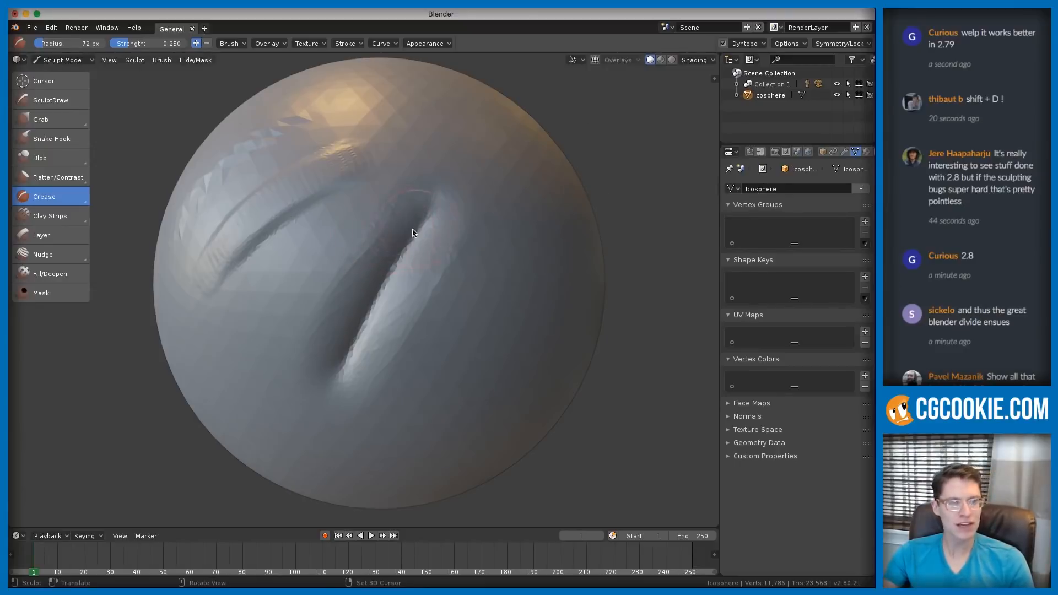
key(shift+d)
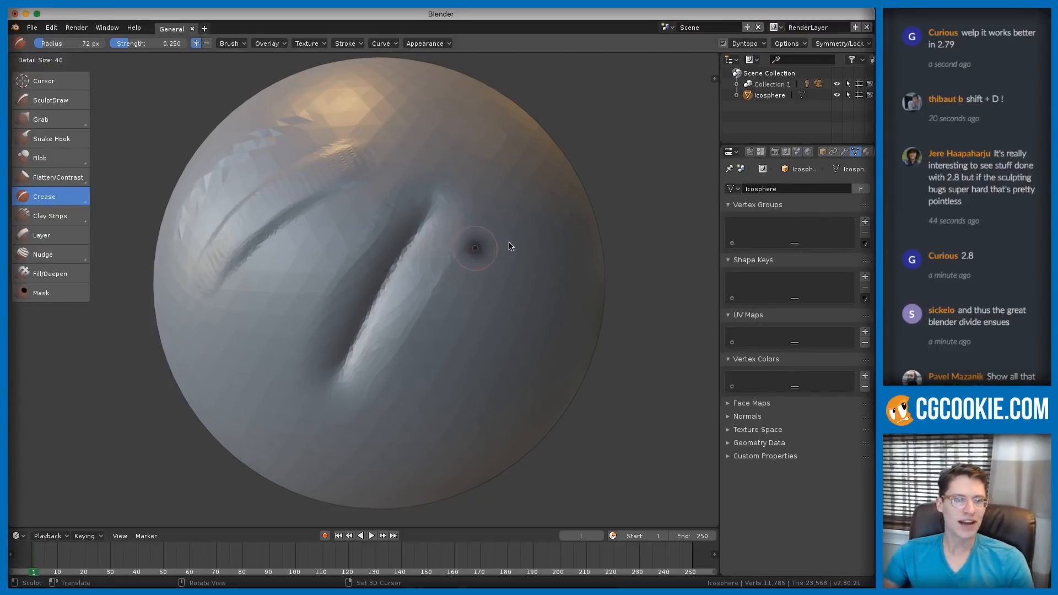
click(481, 250)
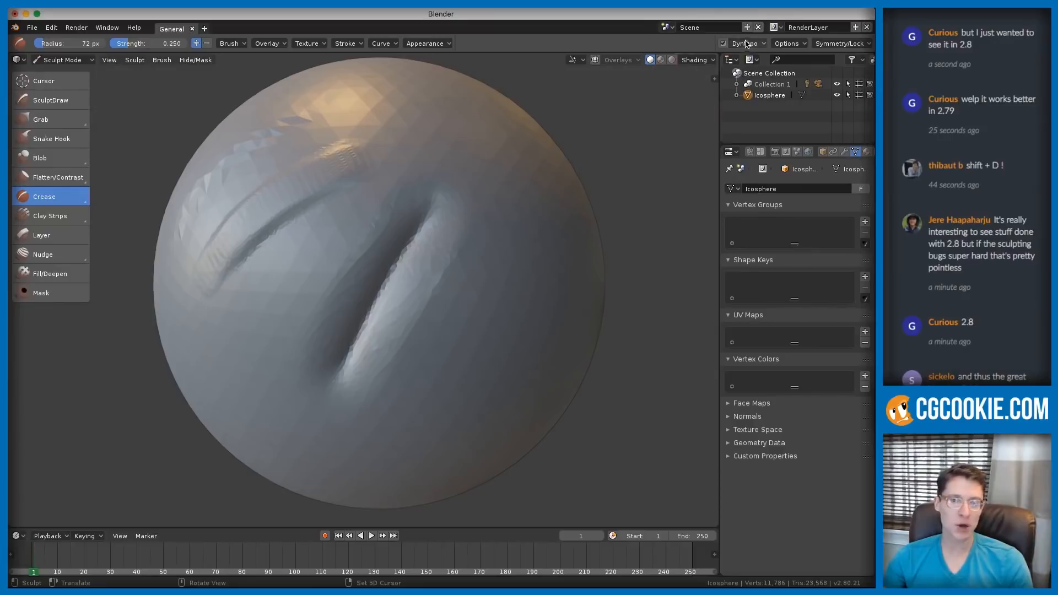
key(shift+d)
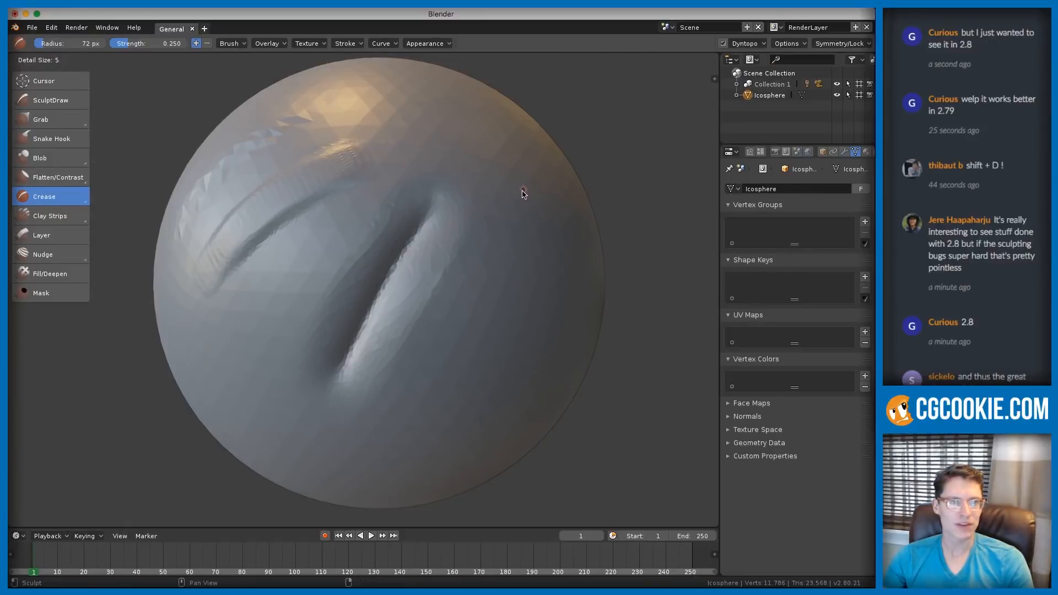
click(523, 194)
- Set the Dyntopo detail size interactively to 12.83 px over the sphere's surface
mouse_move(485, 275)
middle_down()
mouse_move(475, 293)
mouse_move(428, 313)
mouse_move(388, 224)
middle_up()
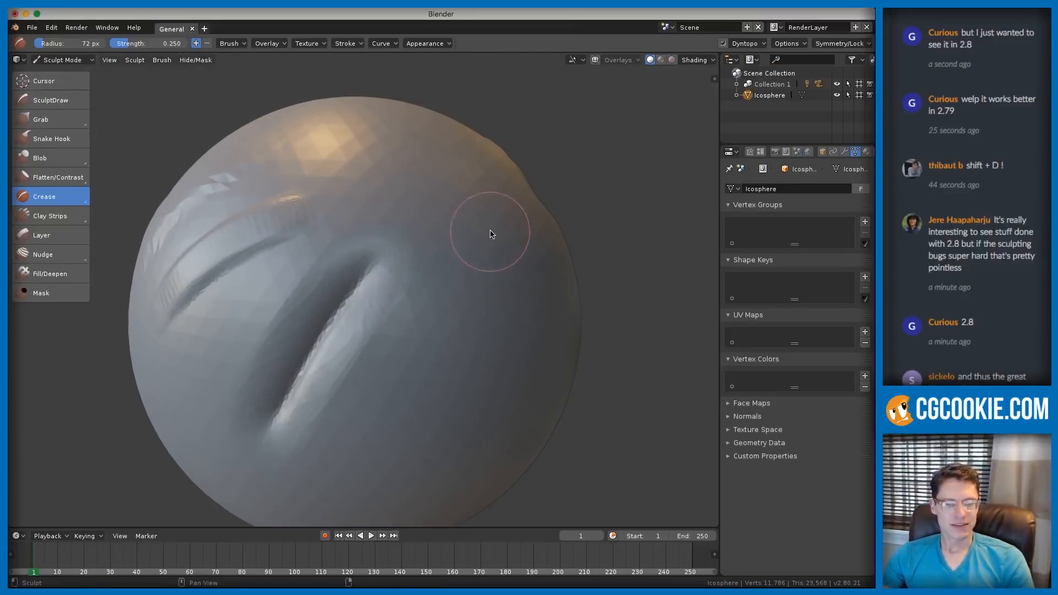
key(shift+d)
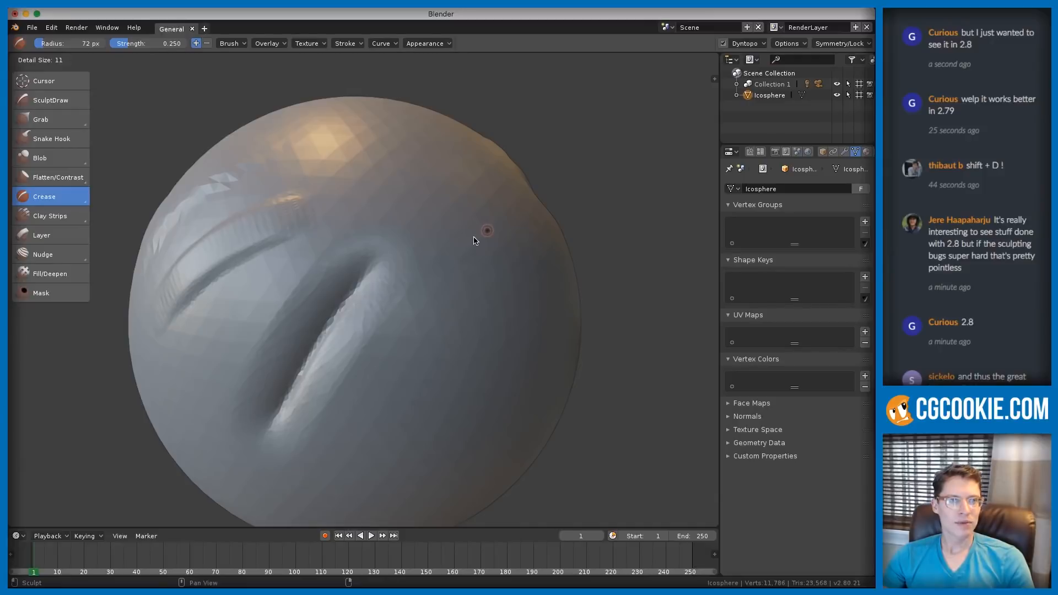
click(477, 239)
- Sculpt coarser diagonal Crease strokes beside the first groove and go over them with the Pinch/Magnify brush
drag(472, 347, 449, 331)
middle_drag(449, 330, 451, 300)
mouse_move(362, 268)
mouse_down()
mouse_move(323, 365)
mouse_move(314, 349)
mouse_move(340, 322)
mouse_up()
mouse_move(380, 241)
mouse_down()
mouse_move(413, 208)
mouse_move(334, 283)
mouse_up()
drag(37, 199, 44, 233)
mouse_move(338, 280)
mouse_down()
mouse_move(352, 286)
mouse_move(360, 270)
mouse_move(322, 338)
mouse_move(394, 220)
mouse_move(347, 289)
mouse_up()
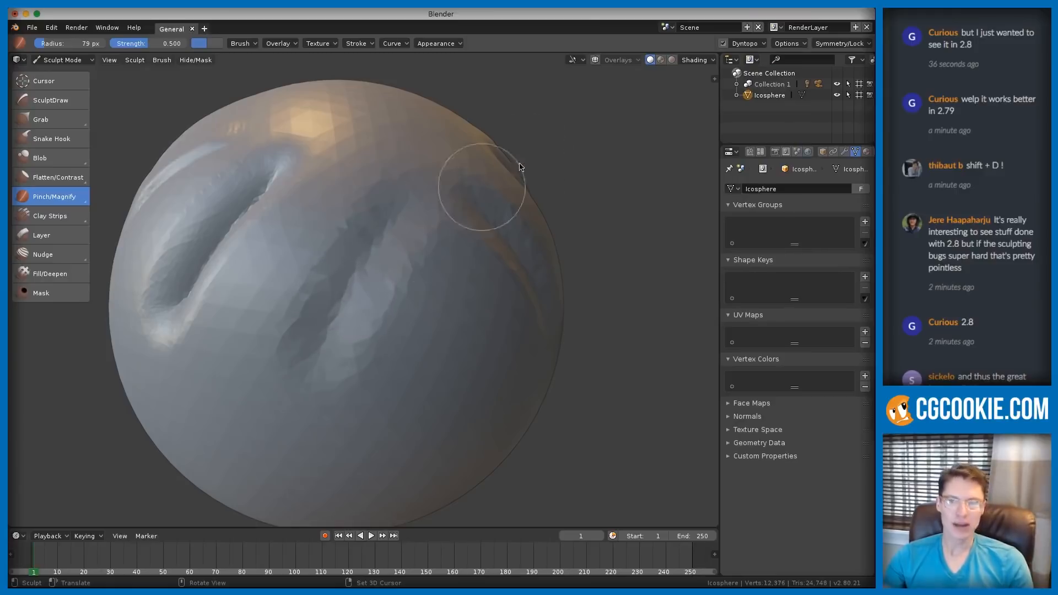
- Change the Dyntopo refine method to Subdivide Edges
click(747, 44)
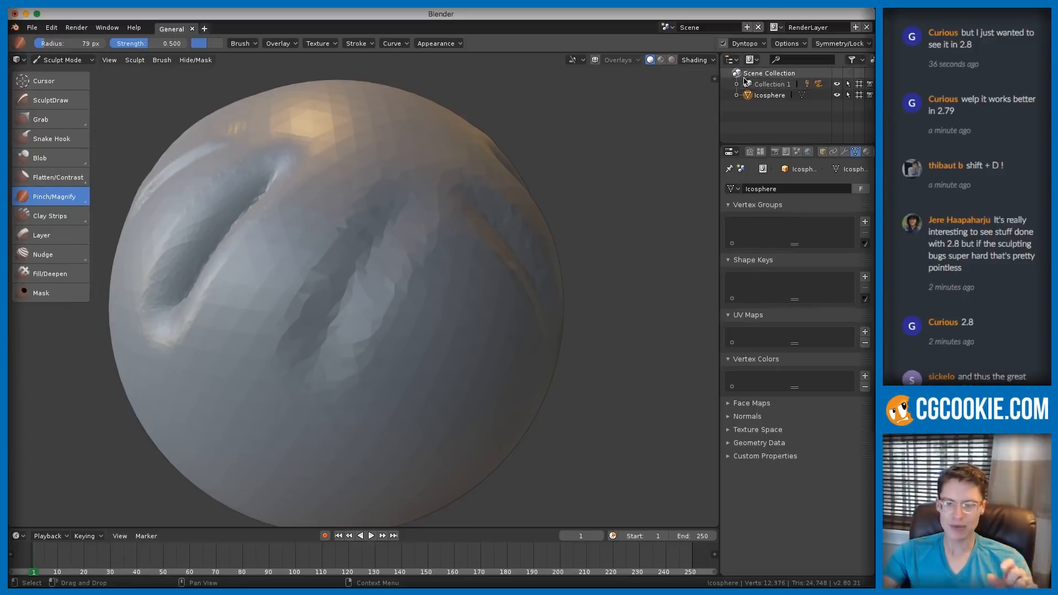
click(752, 44)
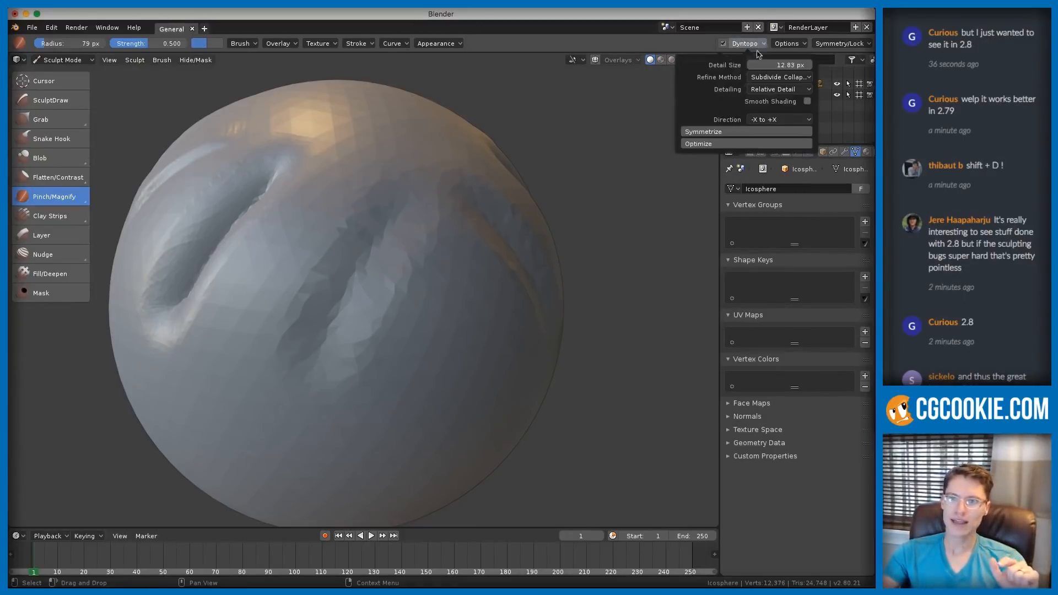
click(767, 78)
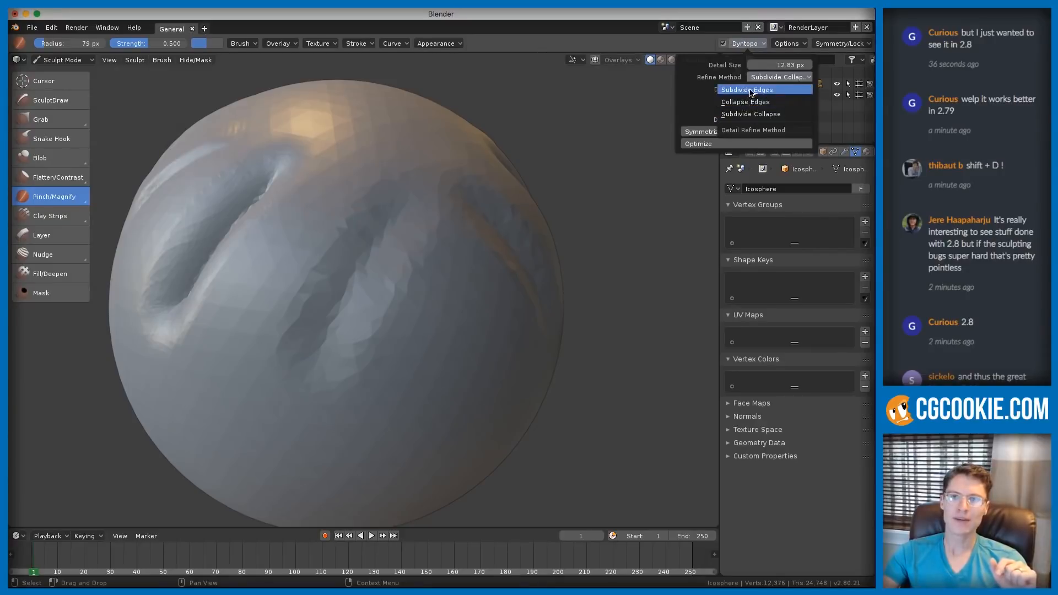
click(748, 90)
- Switch to the Crease brush with a 94 px radius and sculpt a peaked, arch-shaped crease on the sphere's front
key(shift+c)
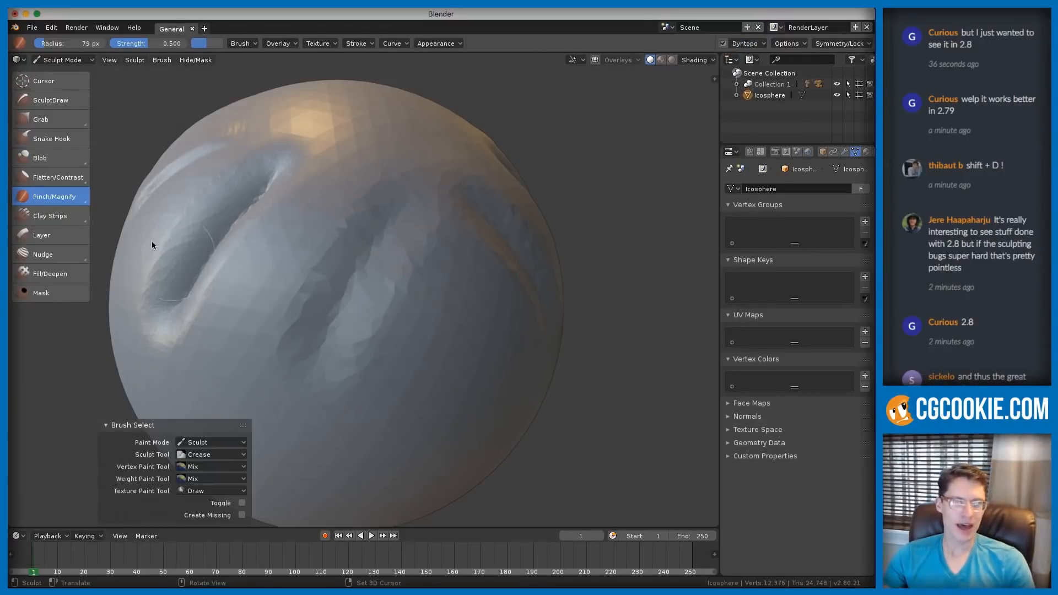
drag(60, 197, 59, 220)
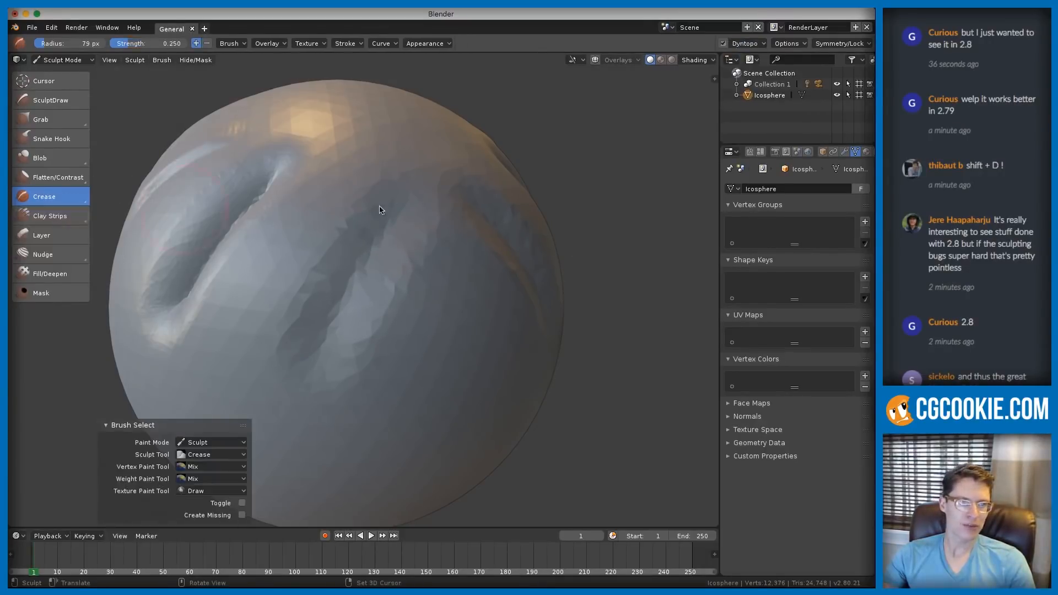
key(f)
click(397, 277)
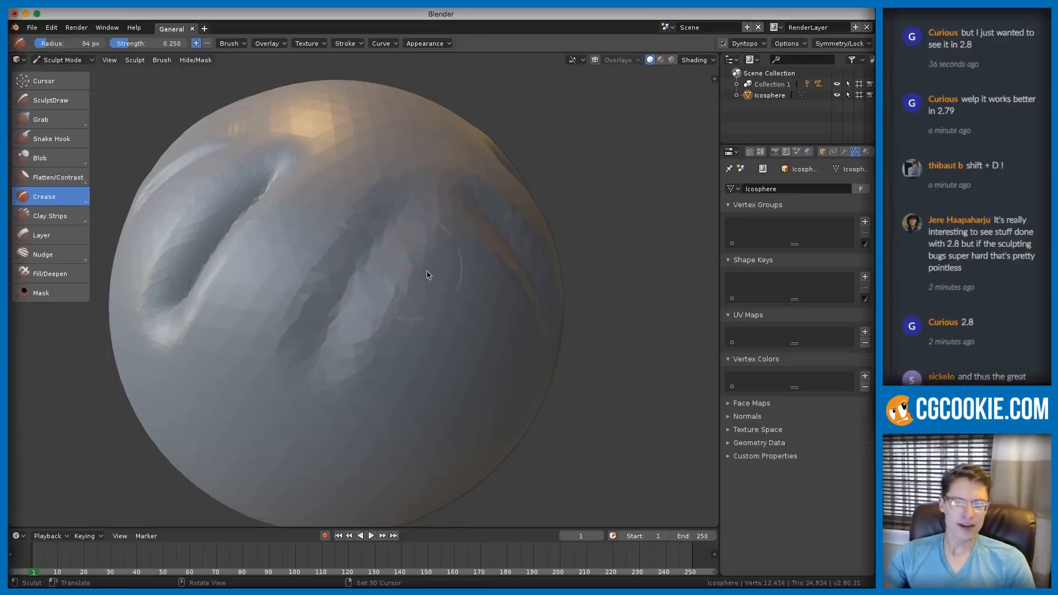
middle_drag(407, 270, 351, 295)
mouse_move(352, 295)
mouse_down()
mouse_move(389, 236)
mouse_move(319, 377)
mouse_move(406, 225)
mouse_move(325, 358)
mouse_move(342, 349)
mouse_move(378, 271)
mouse_move(363, 285)
mouse_up()
- Sharpen the edge of the arch-shaped crease using the Pinch/Magnify brush with a 51 px radius
click(45, 201)
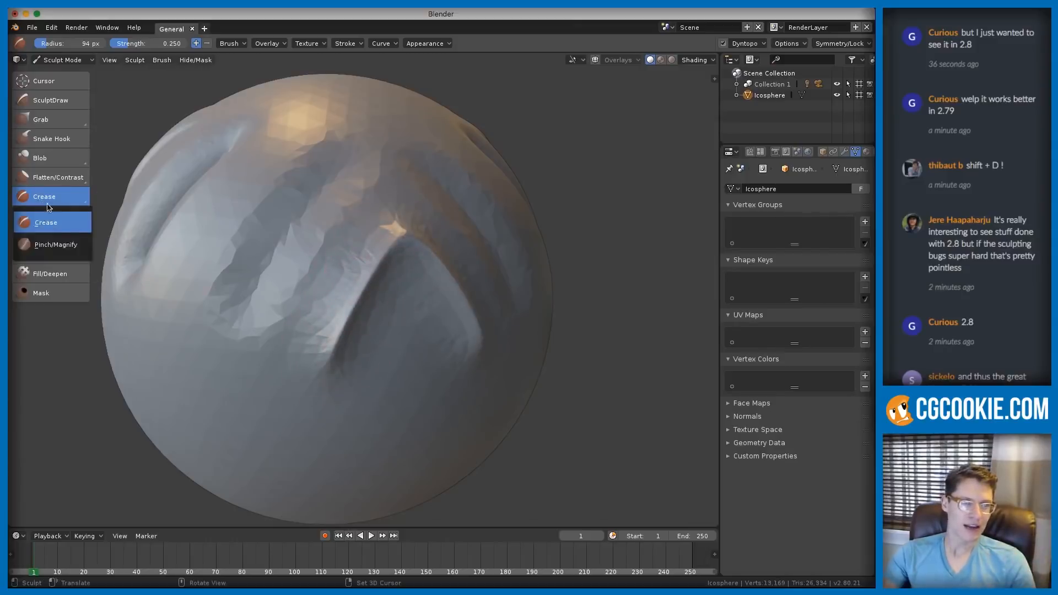
click(56, 244)
scroll(343, 311, up, 3)
mouse_move(409, 224)
mouse_down()
mouse_move(325, 366)
mouse_move(359, 355)
mouse_move(465, 254)
mouse_up()
scroll(464, 253, down, 2)
scroll(406, 255, up, 4)
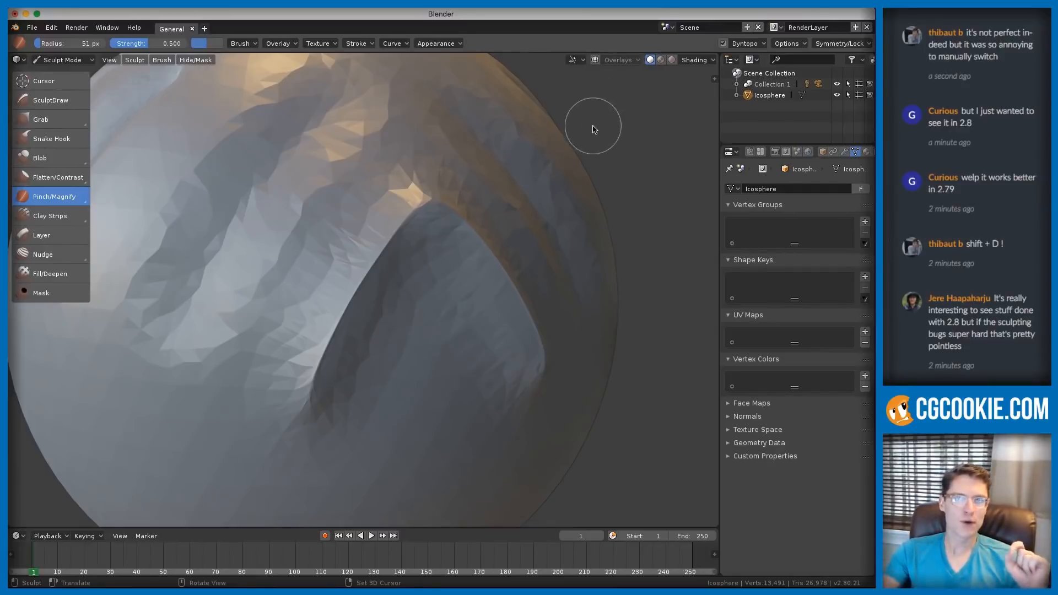
- Review the Dyntopo detail size and refine method settings and compare them with the mesh density around the pinched arch
click(744, 43)
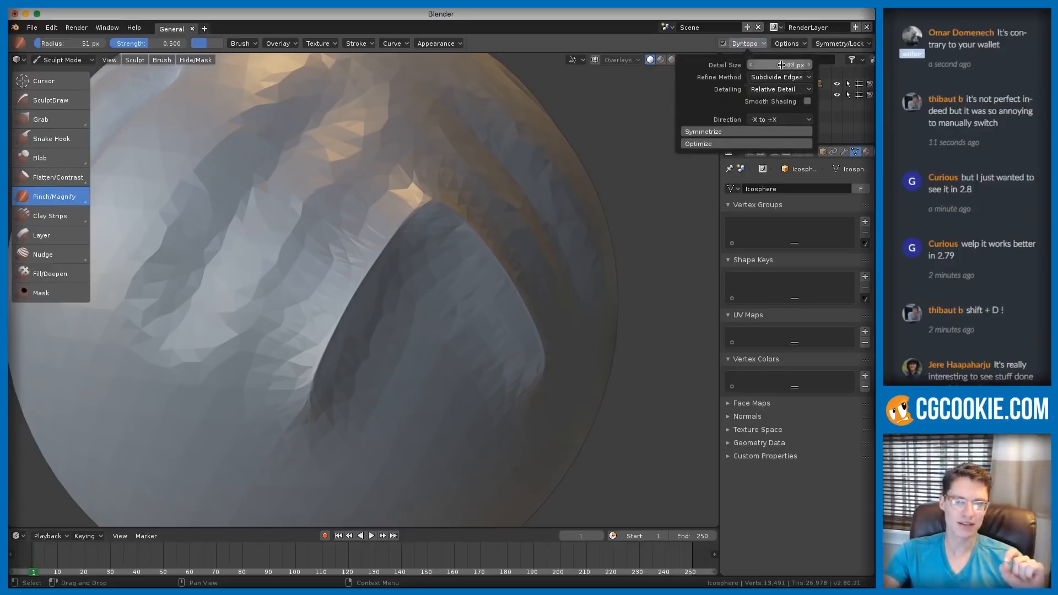
drag(786, 61, 754, 67)
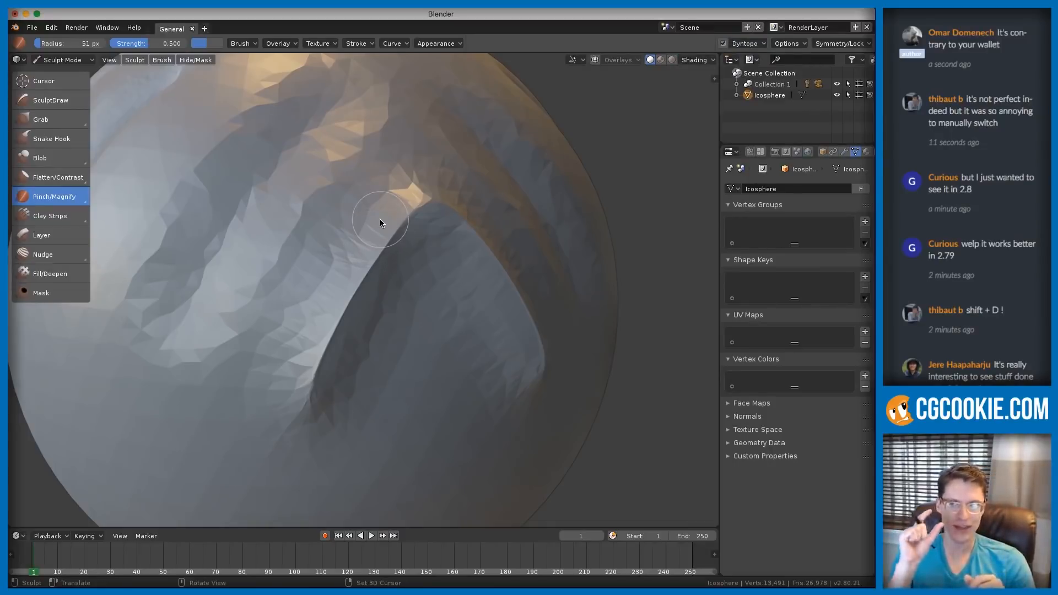
click(754, 44)
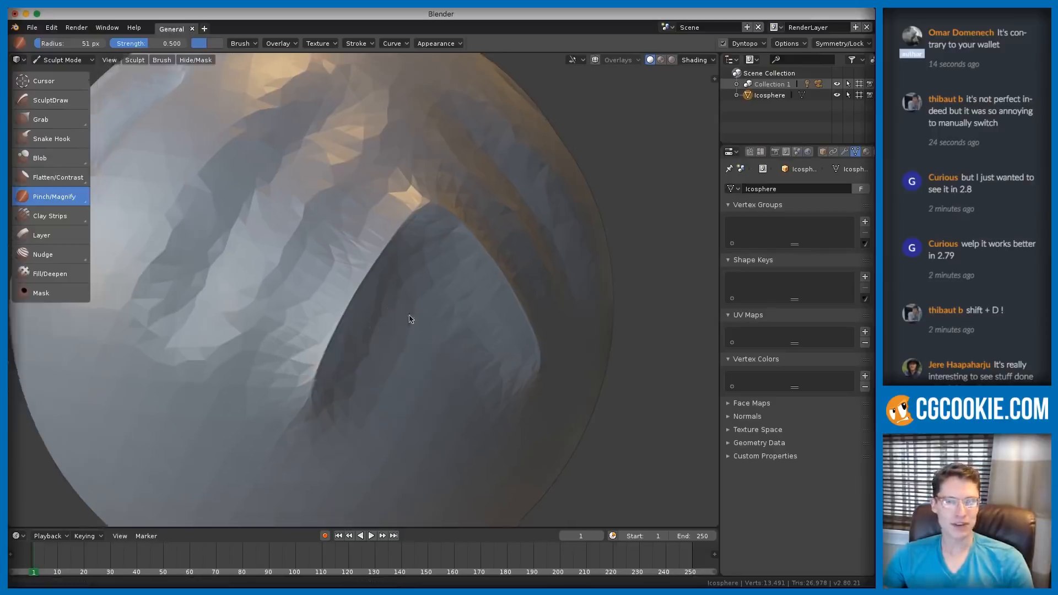
scroll(406, 319, down, 5)
middle_drag(406, 307, 370, 345)
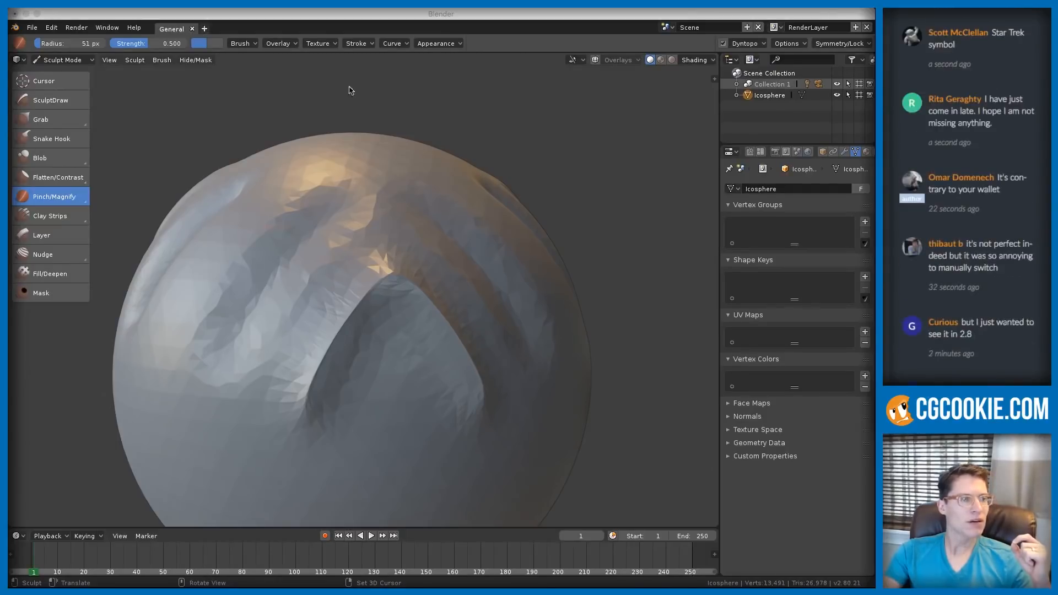
mouse_move(390, 311)
middle_down()
mouse_move(402, 307)
mouse_move(399, 321)
middle_up()
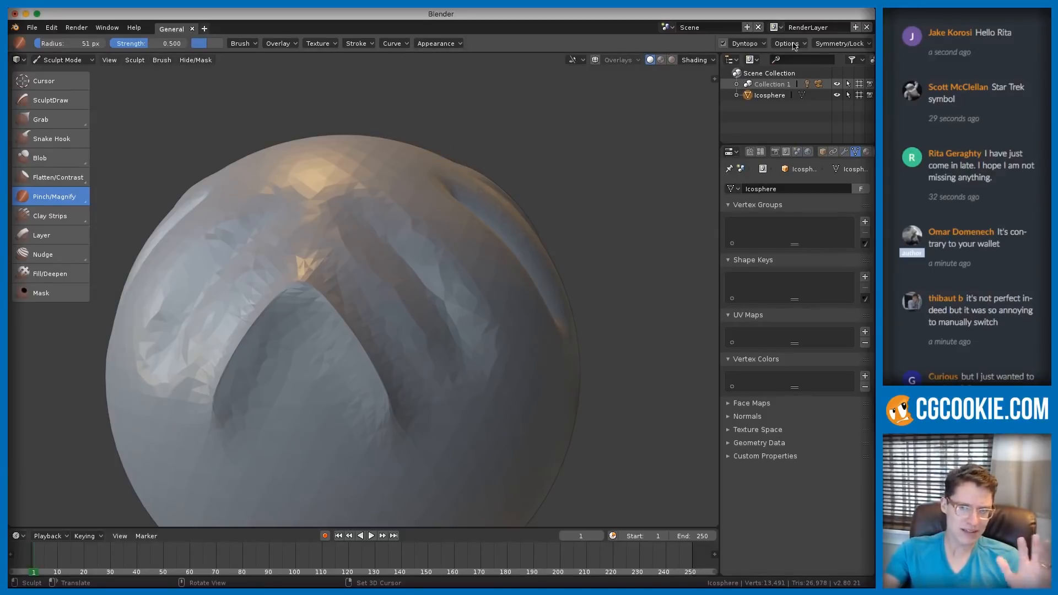
click(763, 43)
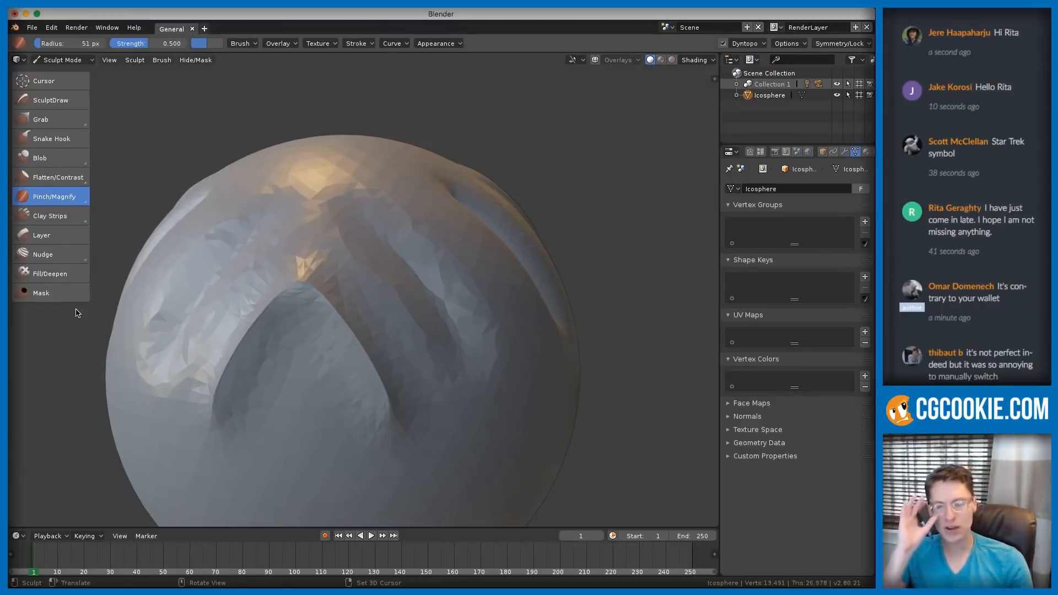
click(748, 43)
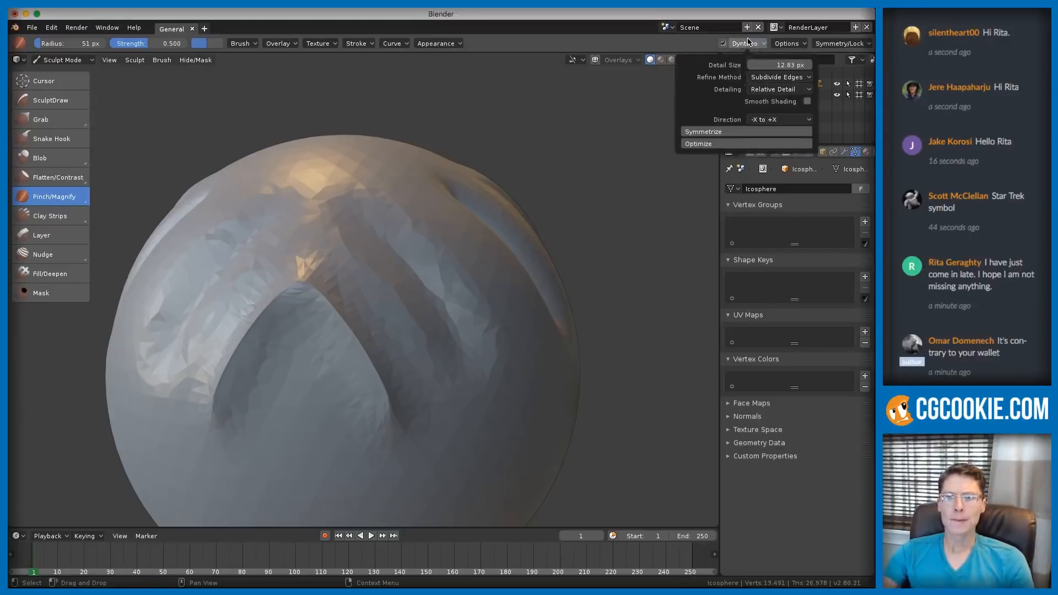
click(747, 40)
click(748, 47)
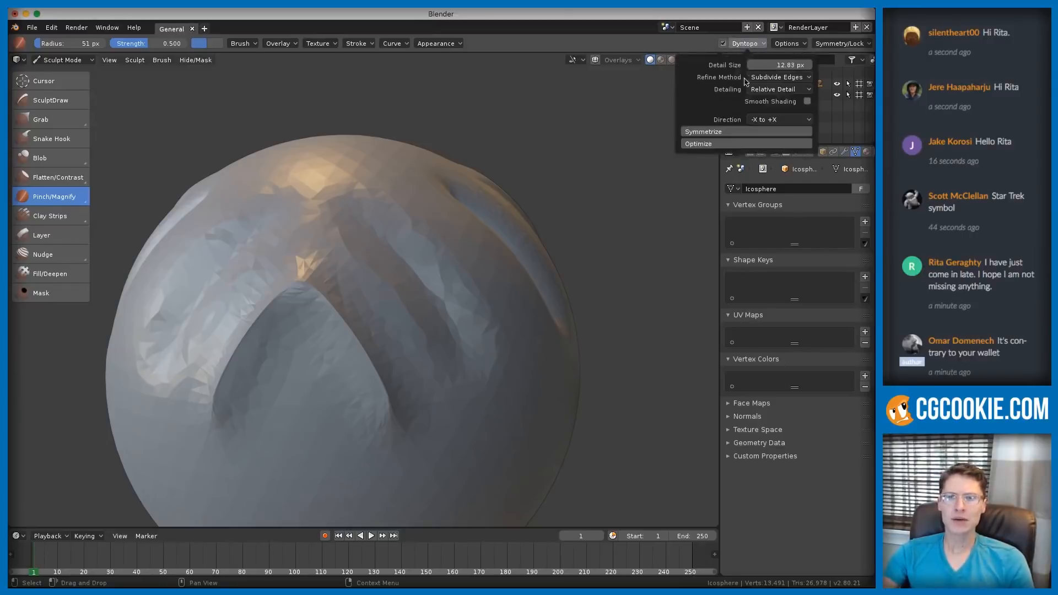
click(797, 78)
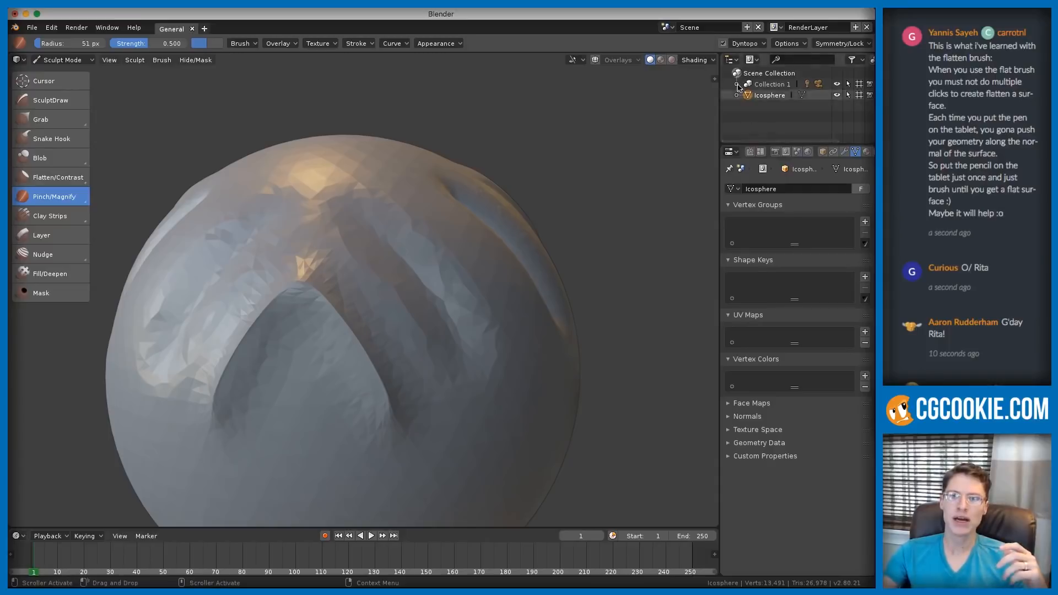
- Set the Dyntopo refine method to Subdivide Collapse and enlarge the Pinch/Magnify brush radius to 116 px
click(752, 43)
click(769, 77)
click(760, 114)
key(f)
click(498, 314)
- Inspect the sculpted strokes on the sphere up close and from all sides
mouse_move(486, 334)
ctrl+middle_down()
mouse_move(458, 288)
mouse_move(498, 302)
mouse_move(386, 380)
ctrl+middle_up()
scroll(386, 341, up, 4)
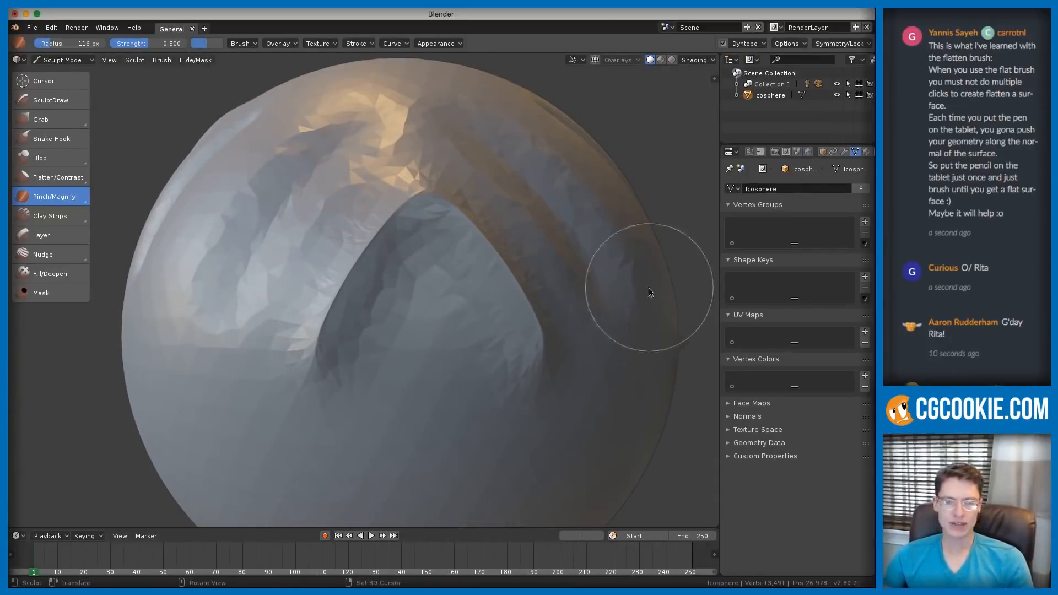
scroll(413, 307, down, 5)
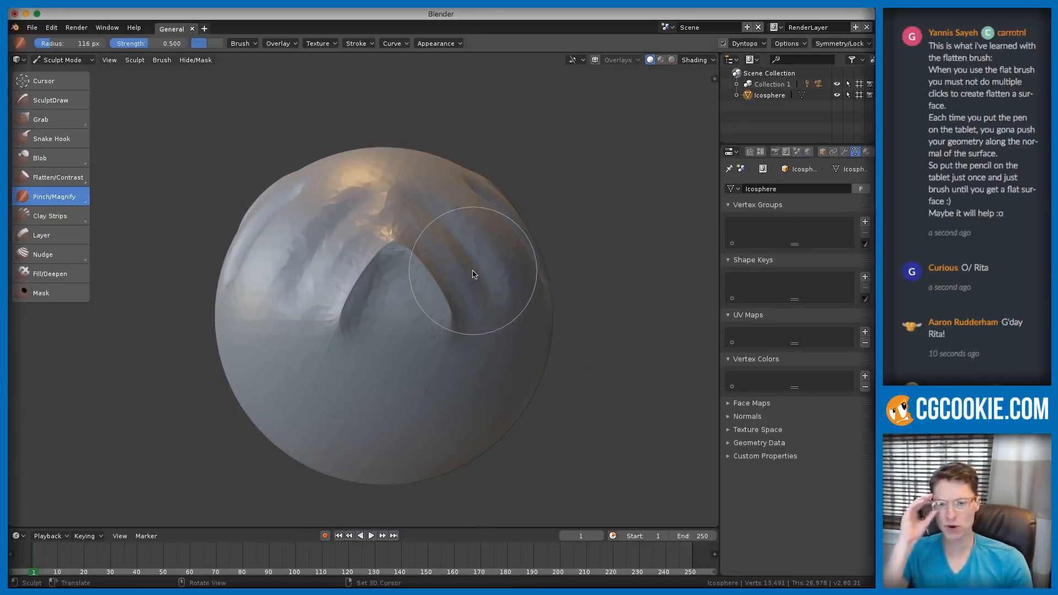
mouse_move(500, 403)
middle_down()
mouse_move(492, 328)
mouse_move(536, 377)
middle_up()
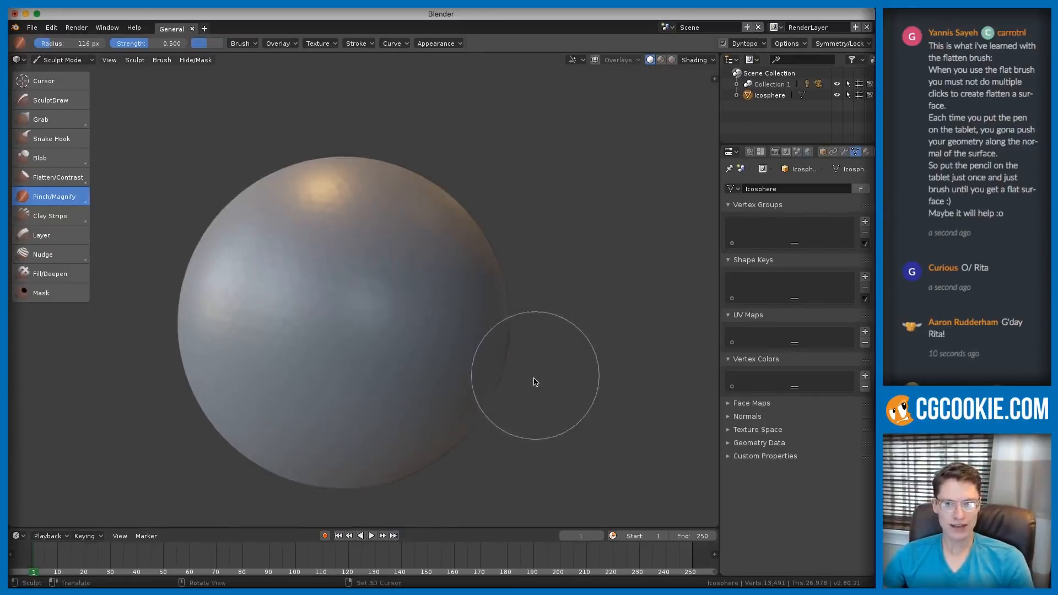
scroll(534, 342, down, 3)
mouse_move(534, 309)
middle_down()
mouse_move(534, 342)
mouse_move(585, 311)
middle_up()
scroll(551, 320, up, 2)
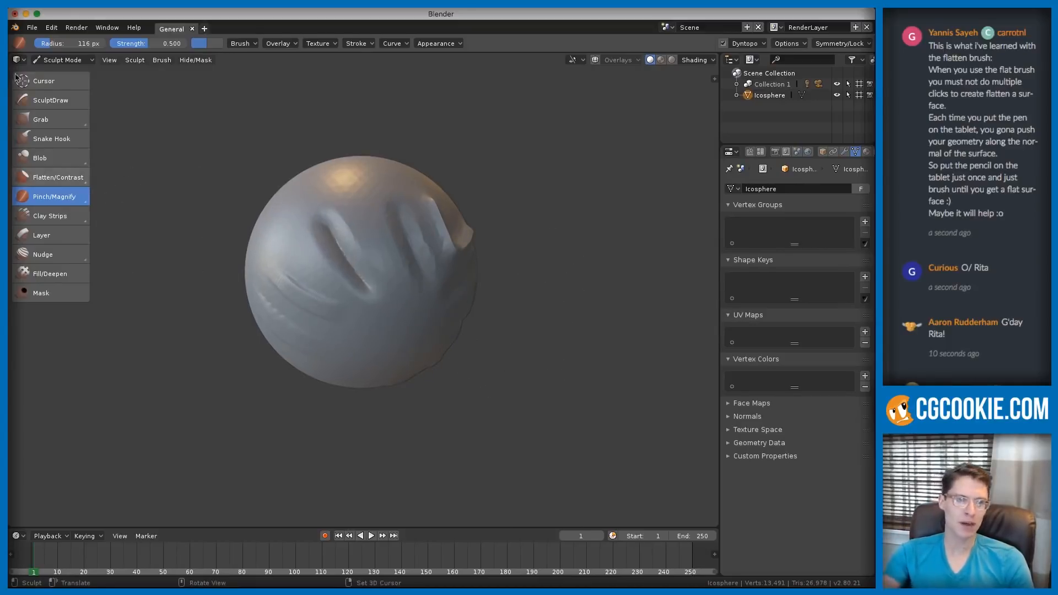
- Start a new scene by reloading the start-up file, discarding the sculpted sphere
click(32, 28)
click(39, 41)
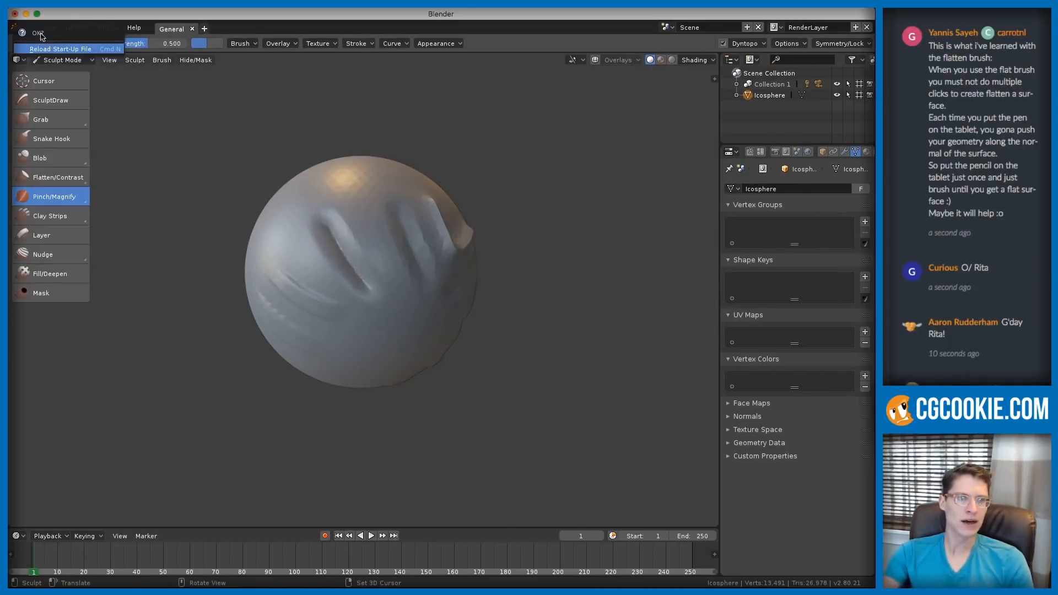
click(45, 53)
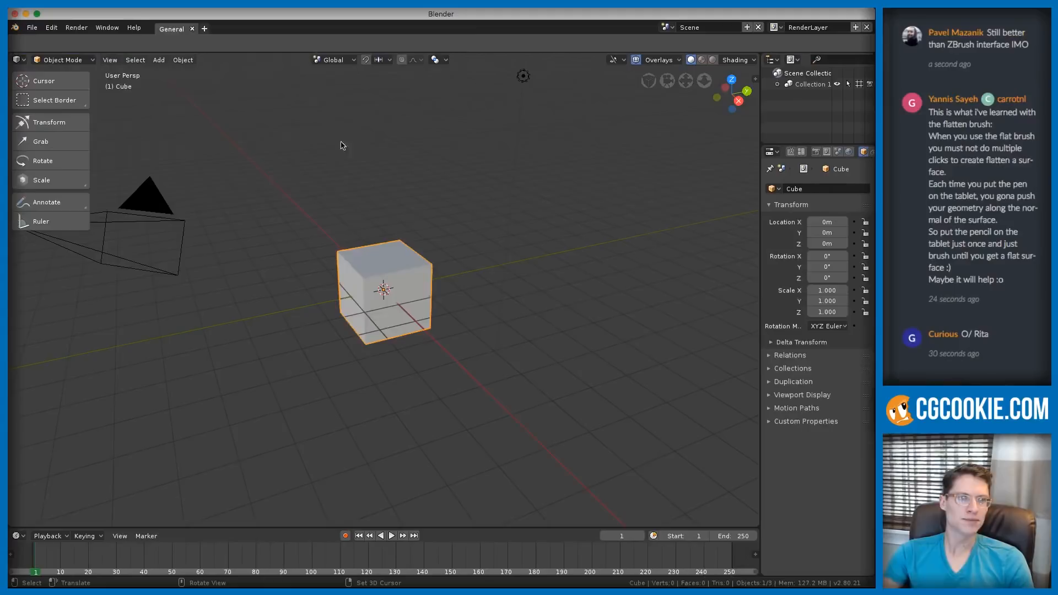
- Delete the default cube and add an ico sphere at the scene origin
key(x)
click(431, 253)
key(shift+a)
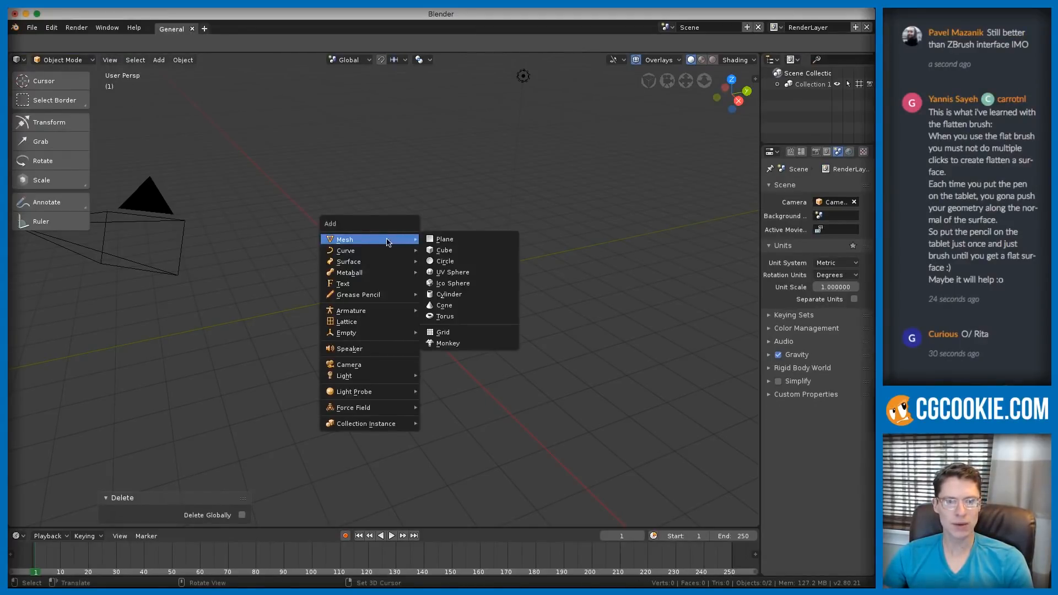
click(449, 283)
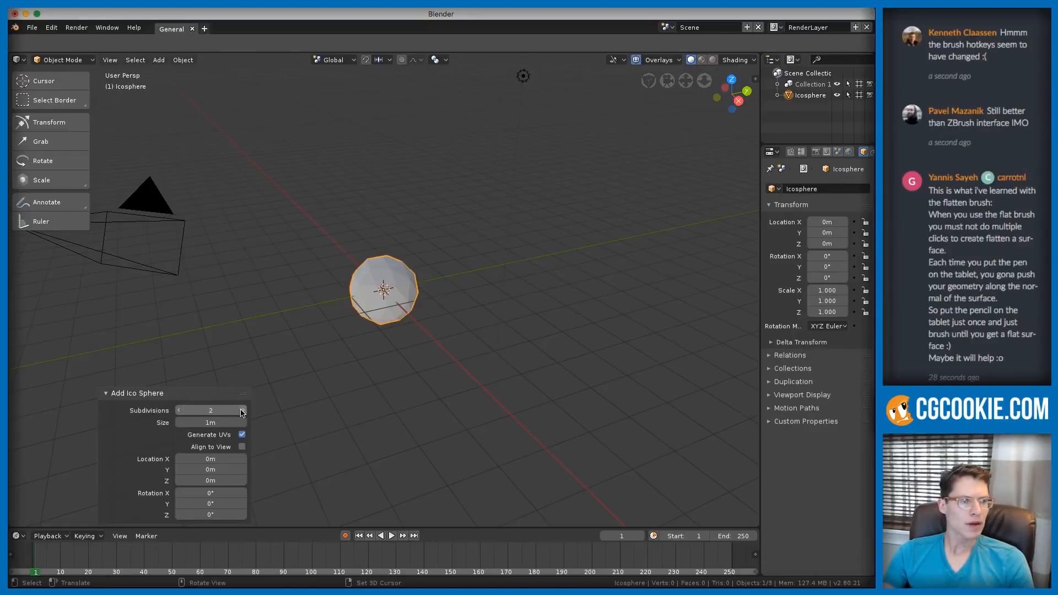
- Highlight the chat message about brush hotkeys and set the ico sphere's subdivisions to 4
click(994, 77)
drag(996, 60, 999, 32)
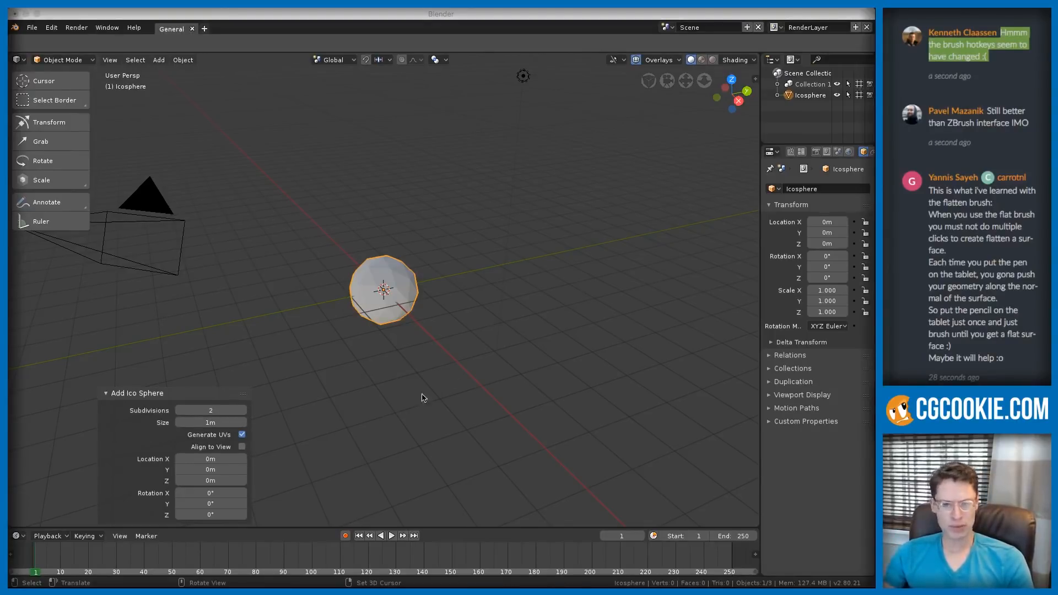
click(242, 411)
click(242, 410)
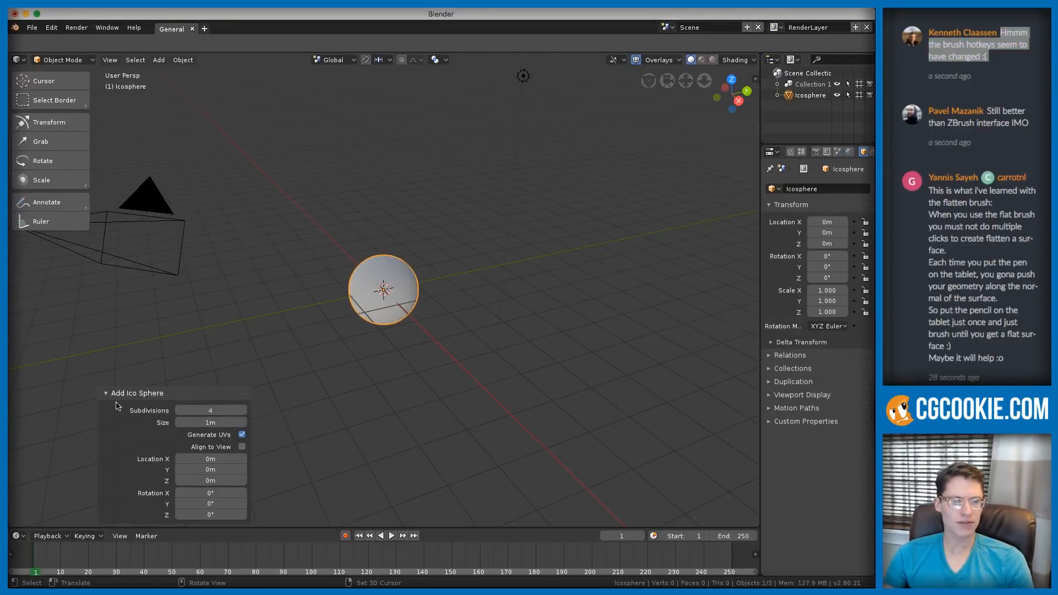
ctrl+middle_drag(400, 252, 437, 241)
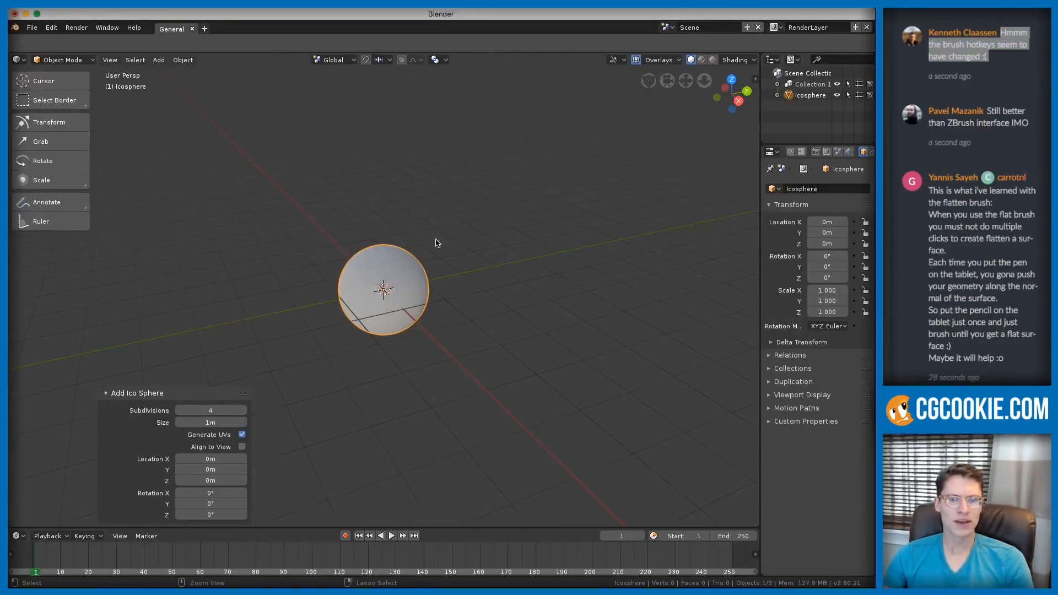
click(107, 395)
- Put the sphere into Sculpt Mode and set the viewport lighting to the blue-grey metallic MatCap with a warm highlight
click(63, 59)
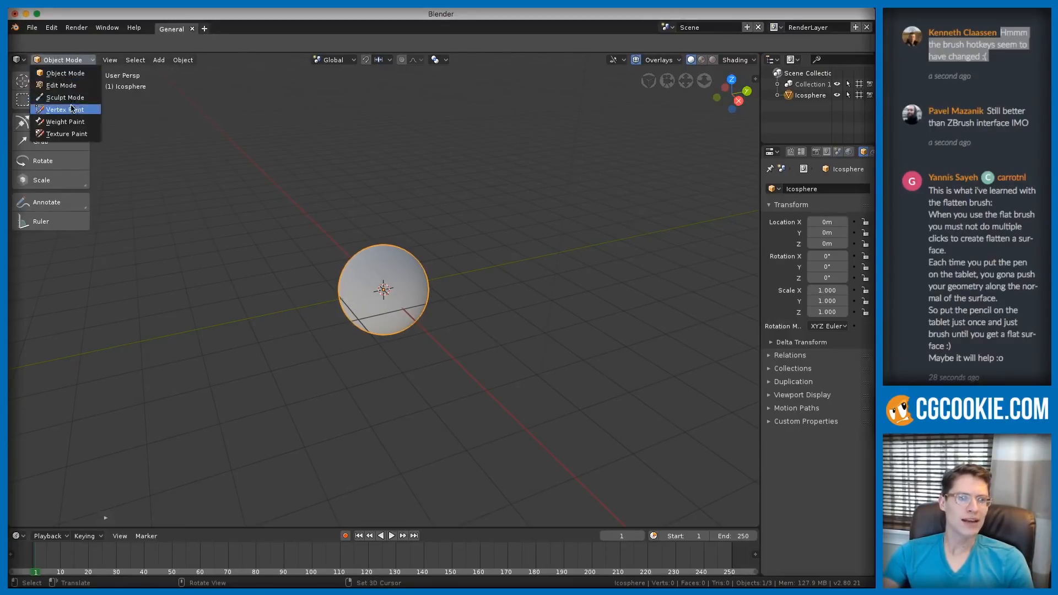
click(78, 98)
click(737, 60)
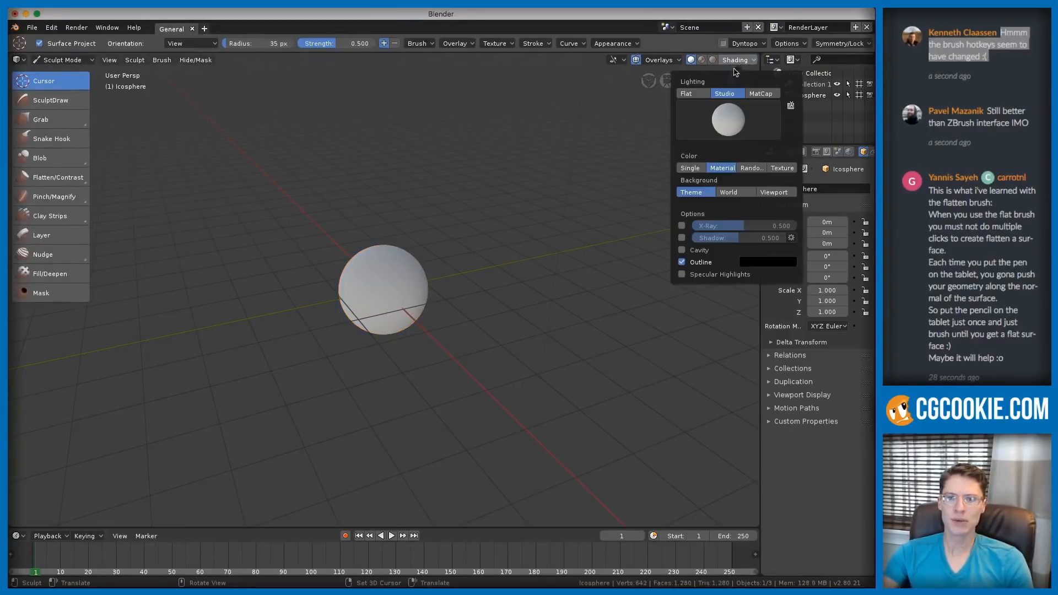
click(774, 95)
click(729, 110)
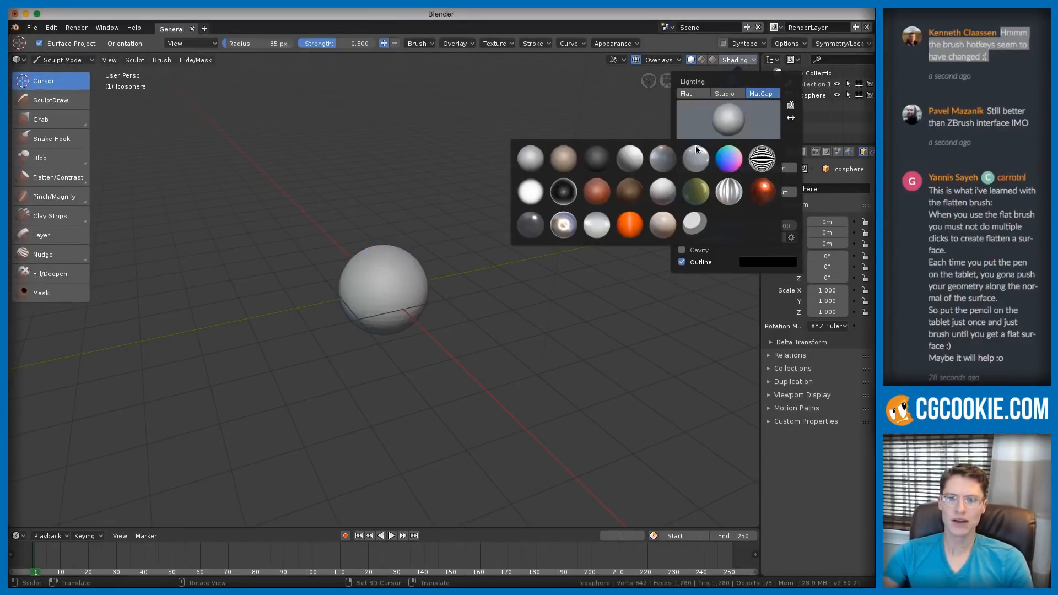
click(663, 156)
mouse_move(413, 282)
ctrl+middle_down()
mouse_move(411, 302)
mouse_move(411, 292)
ctrl+middle_up()
middle_drag(410, 292, 407, 275)
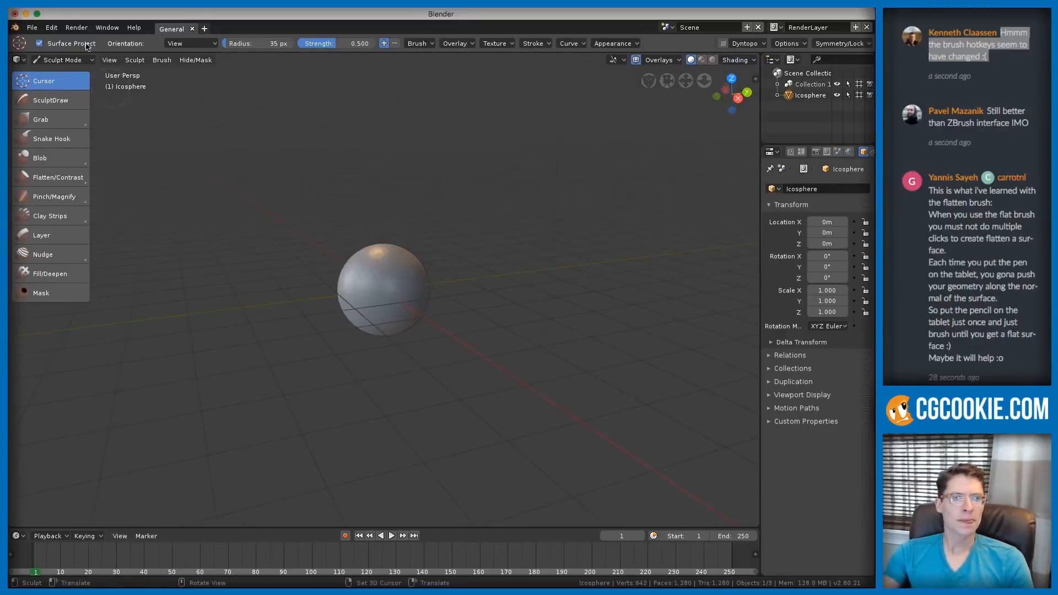
- In Edit Mode, move the sphere's mesh up along Z above the grid floor, and return to Sculpt Mode
key(Tab)
key(g)
key(z)
click(461, 189)
key(Tab)
middle_drag(398, 285, 396, 364)
ctrl+middle_drag(395, 364, 451, 342)
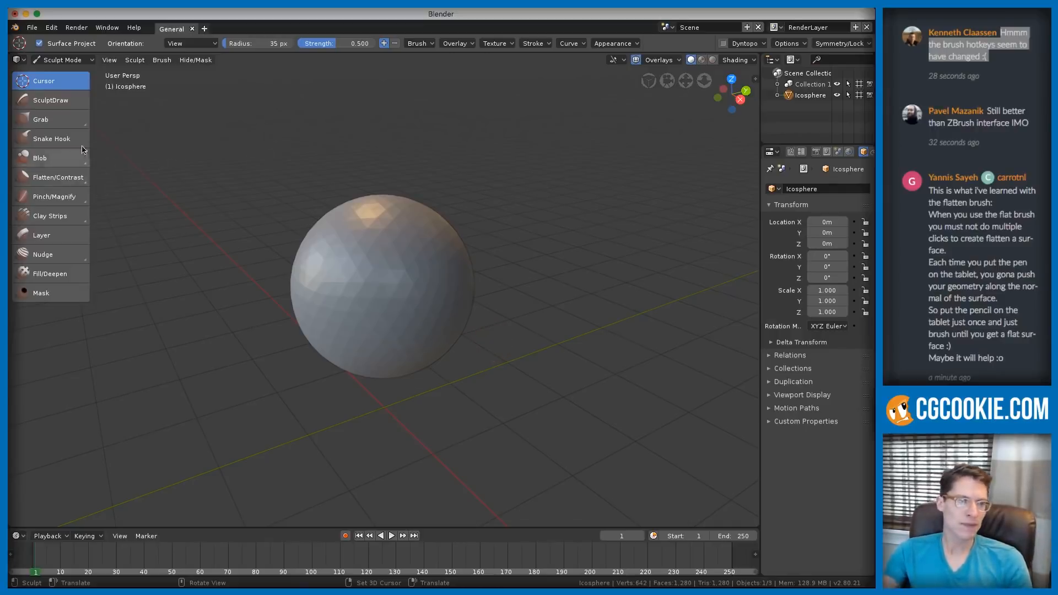
- Select the Crease brush, swap it for Pinch/Magnify with the brush hotkey, and expand the Brush Select settings
click(75, 198)
click(46, 221)
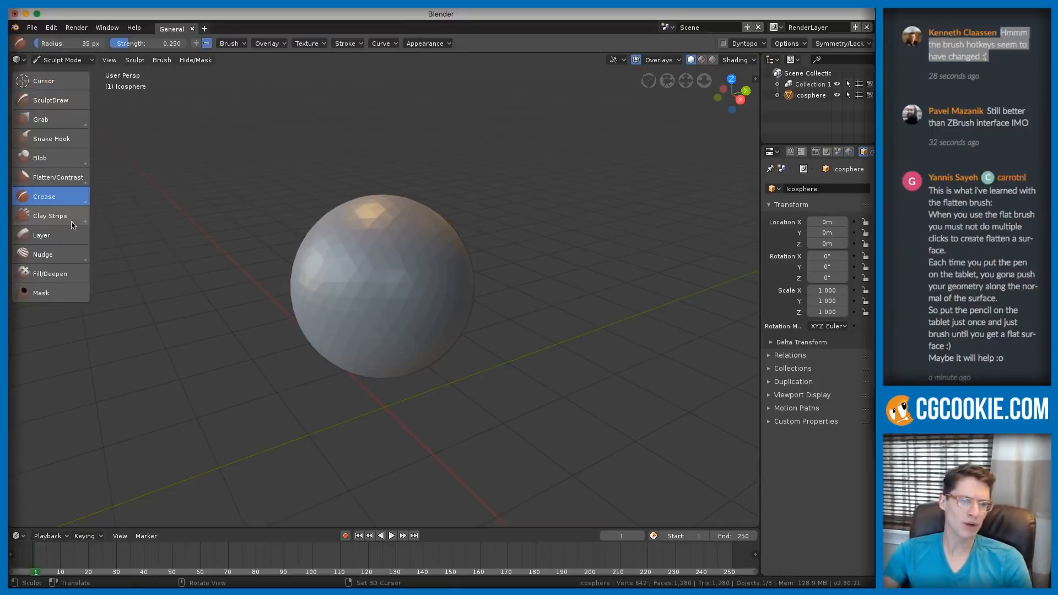
click(71, 200)
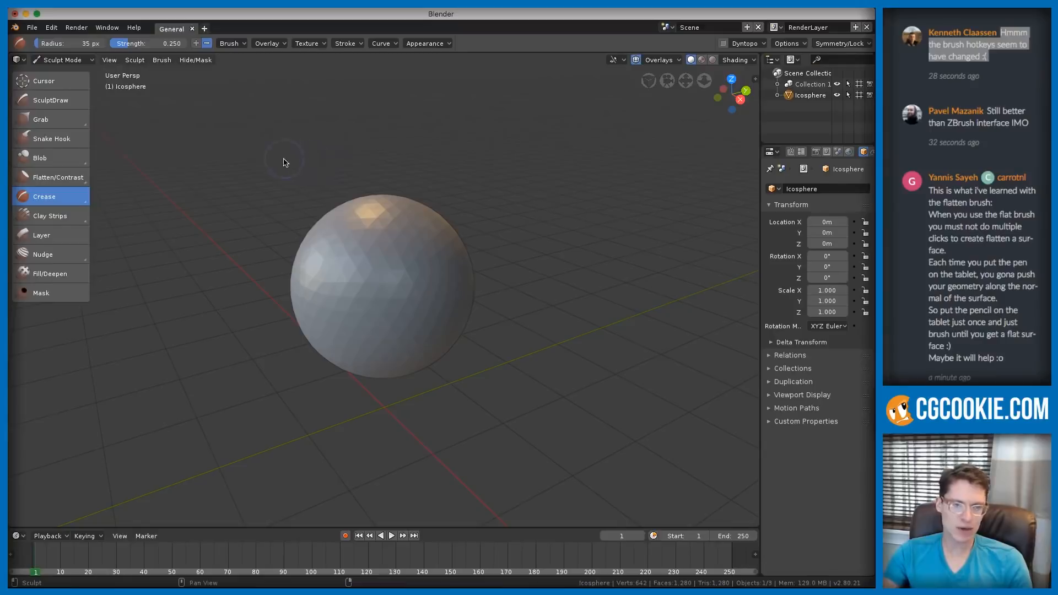
key(p)
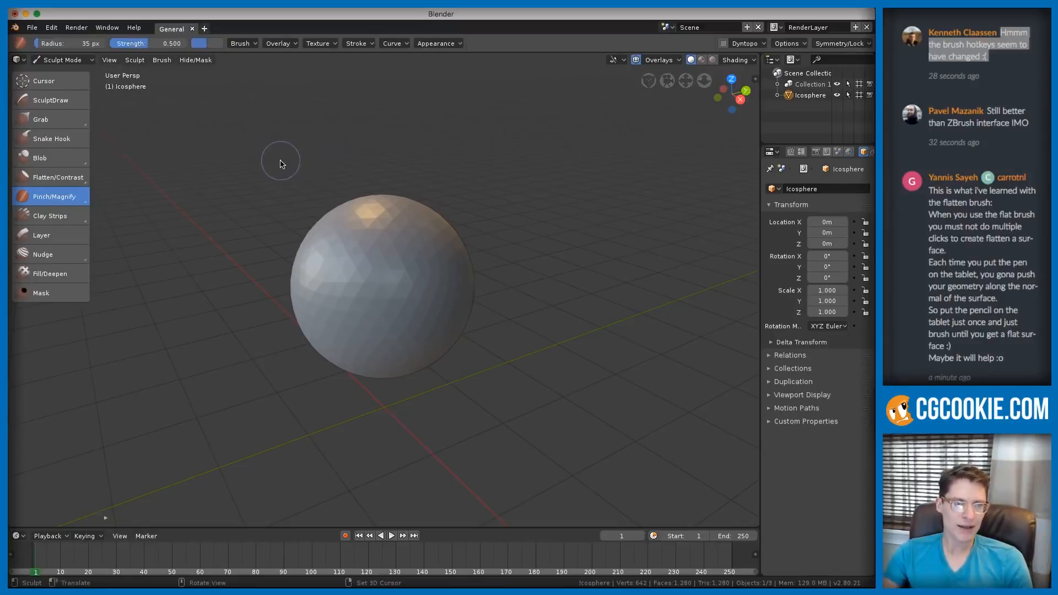
click(105, 517)
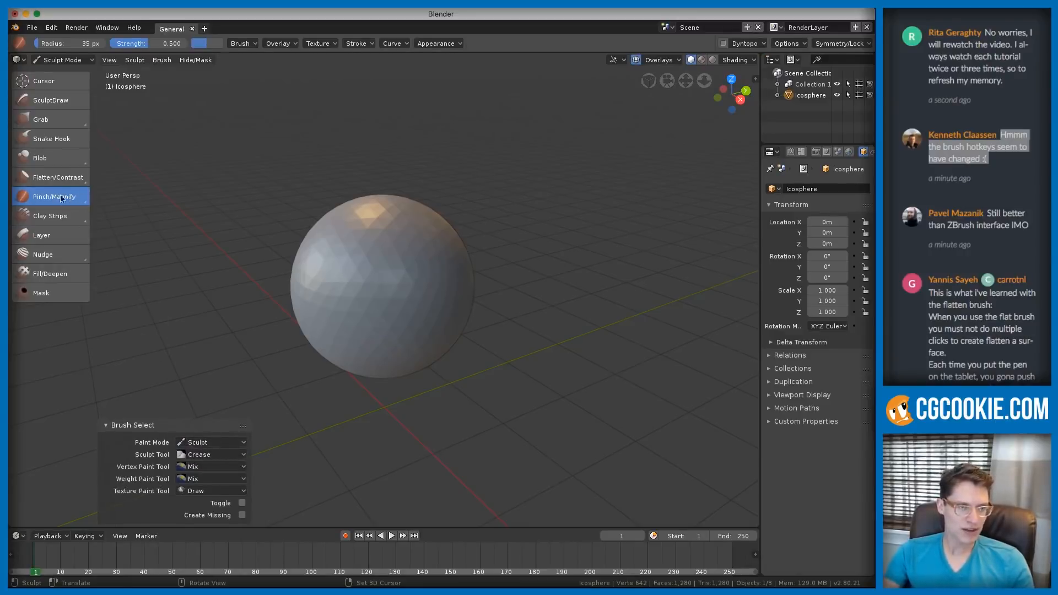
- Switch from Pinch/Magnify back to the Crease brush and set its radius to 79 px
drag(74, 196, 66, 228)
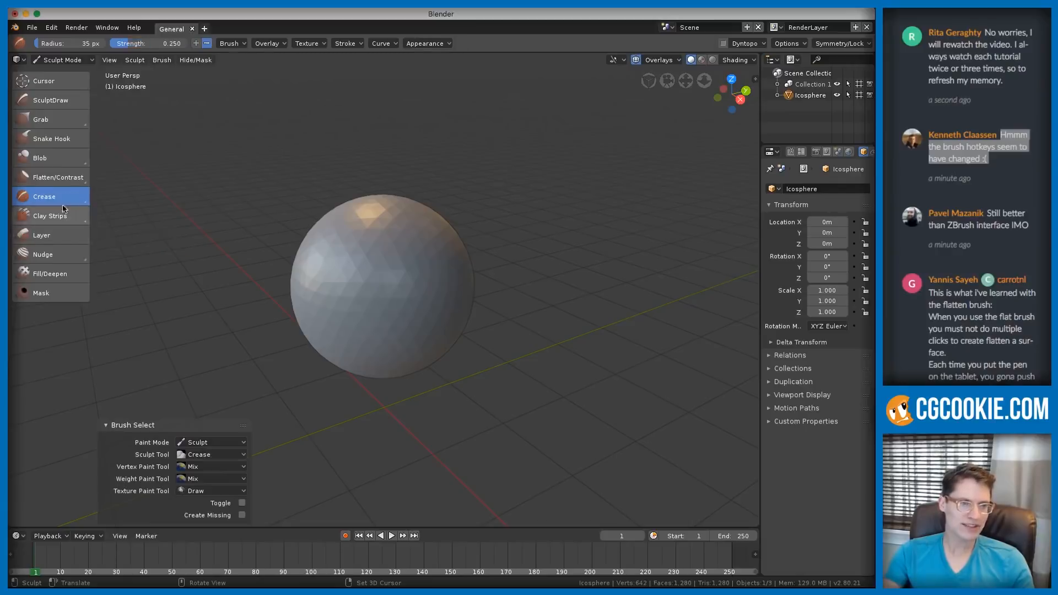
key(f)
click(416, 298)
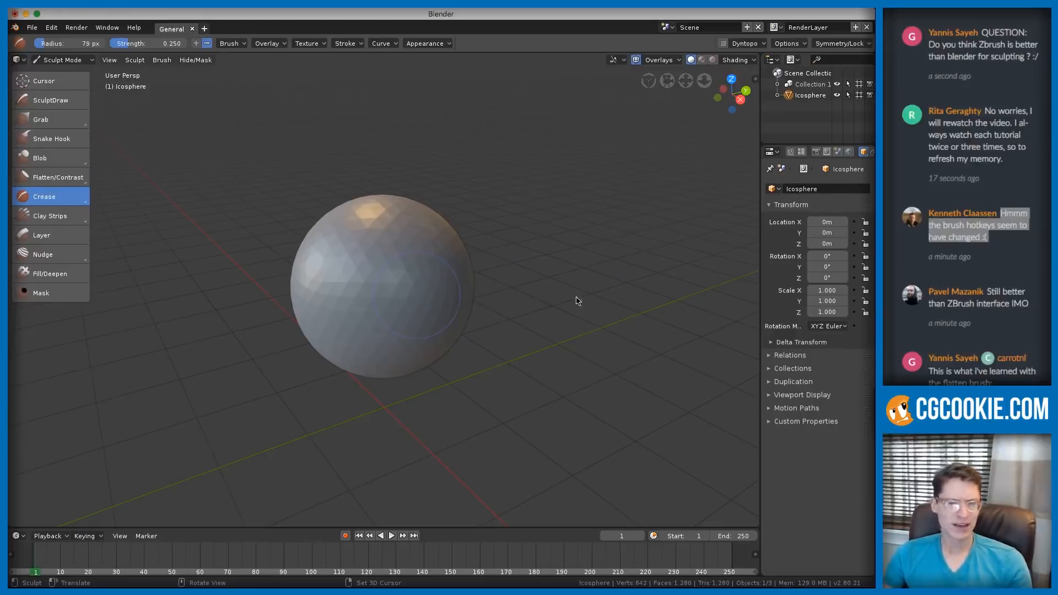
scroll(402, 266, up, 1)
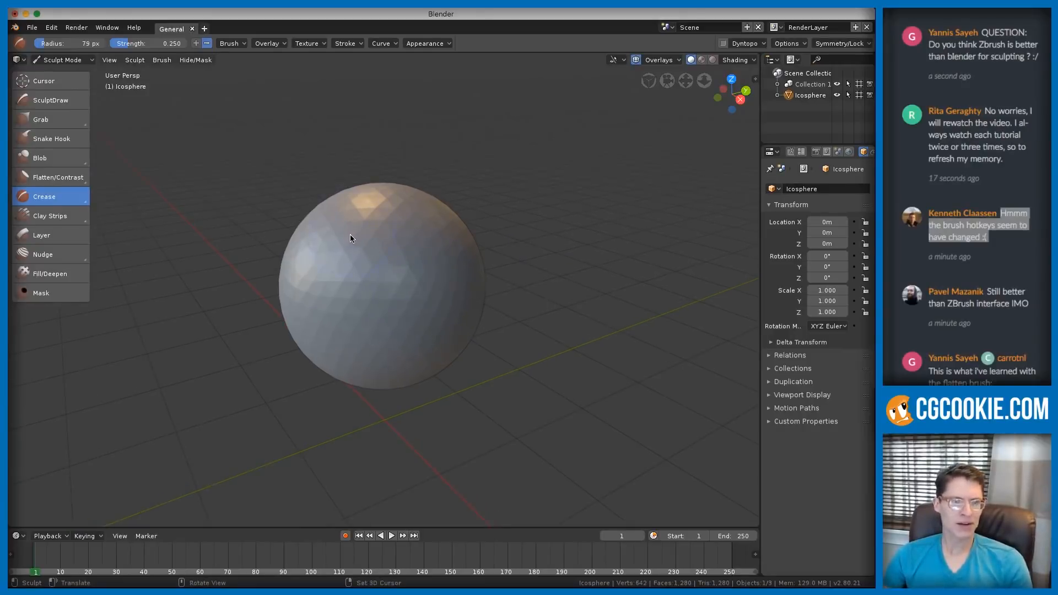
- Try the hotkey of the Grab brush and replace the Thumb brush it selects with Grab
key(g)
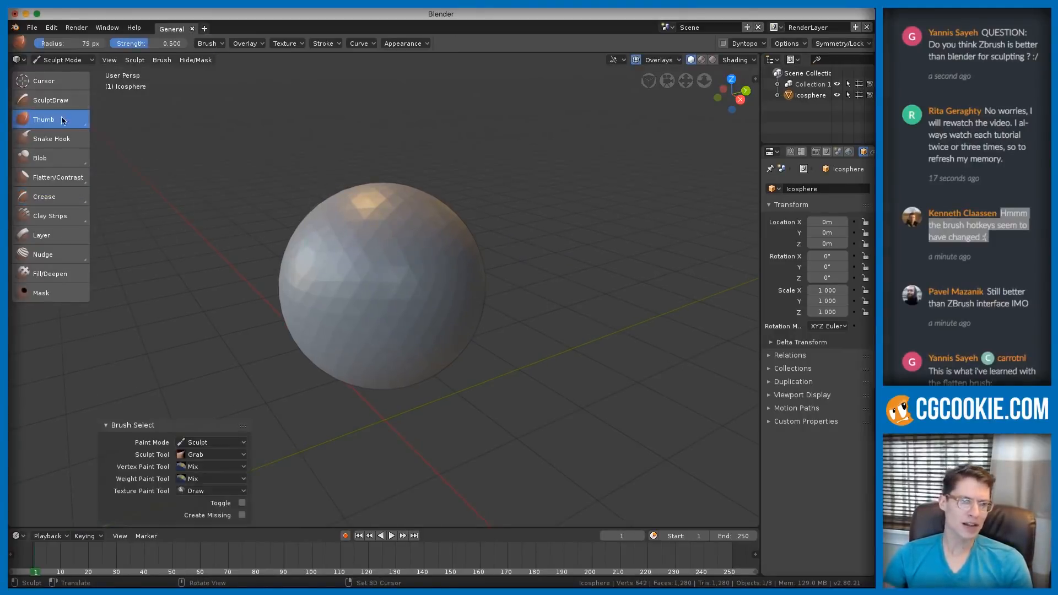
click(62, 121)
click(53, 138)
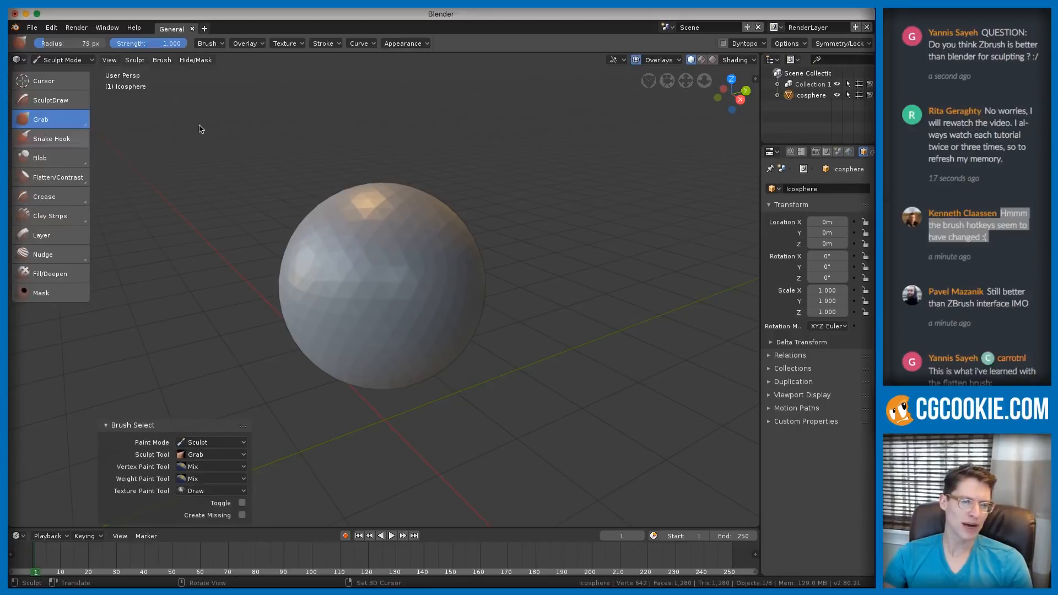
- Highlight the viewers' newest chat messages one after another to read their questions
click(992, 65)
drag(1046, 60, 996, 34)
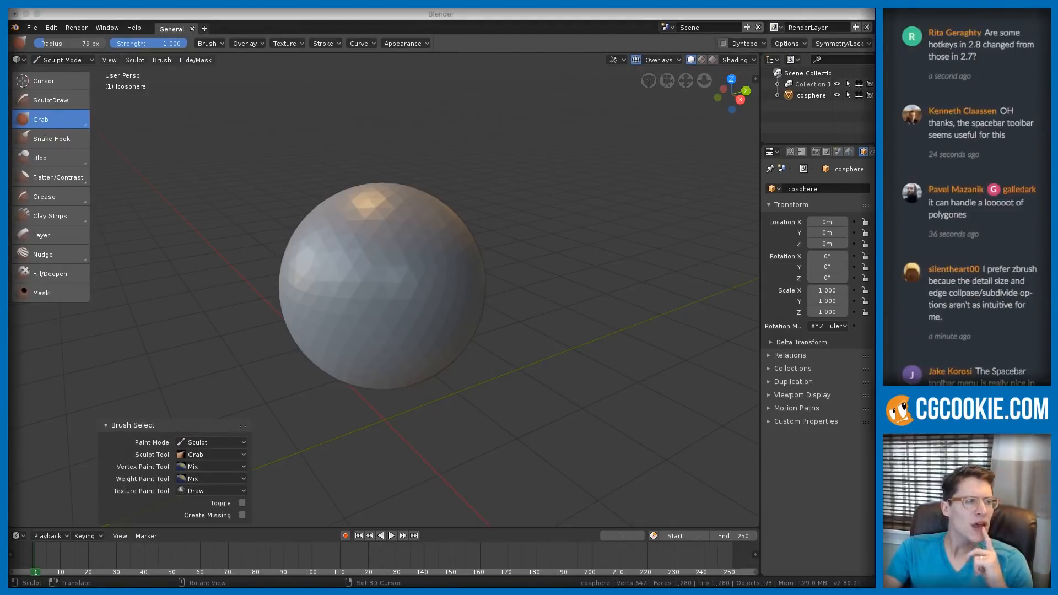
drag(995, 61, 987, 34)
click(1002, 57)
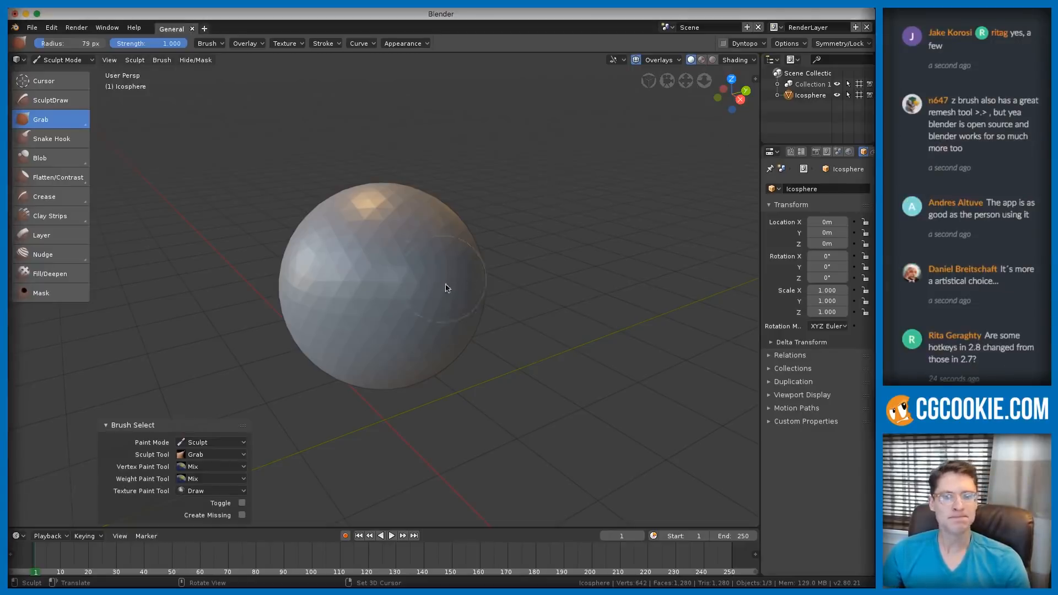
- Select the Crease brush and examine its brush settings, including the Add and Subtract directions
ctrl+middle_drag(494, 300, 462, 339)
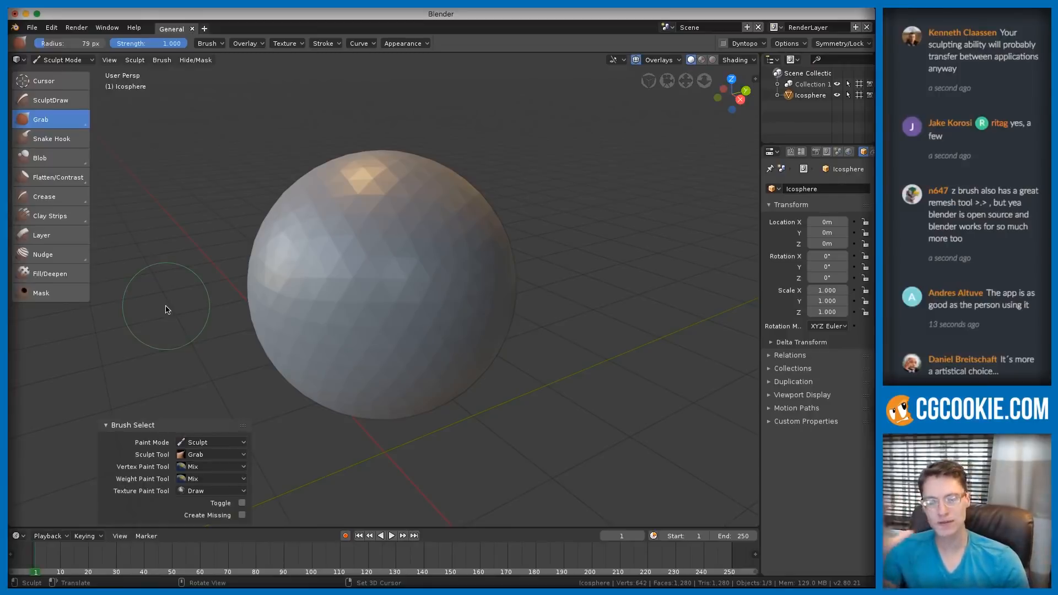
click(60, 198)
click(65, 222)
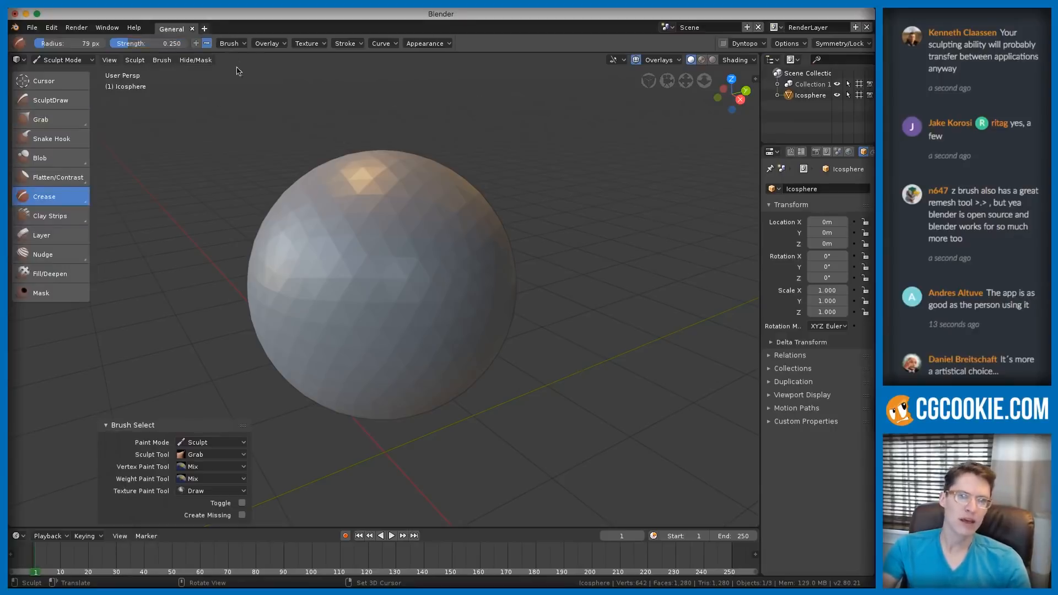
click(234, 43)
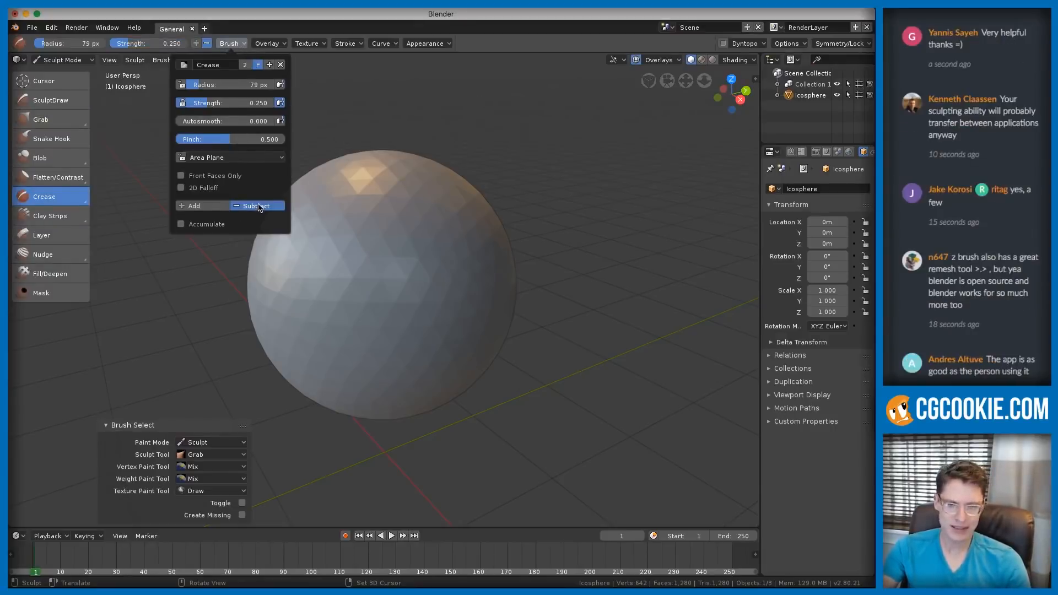
- Enlarge the Crease brush radius to 93 px, try one crease stroke across the sphere's upper half, and undo it
key(f)
click(363, 254)
mouse_move(362, 260)
mouse_down()
mouse_move(345, 288)
mouse_move(399, 196)
mouse_move(346, 306)
mouse_move(425, 212)
mouse_up()
key(ctrl+z)
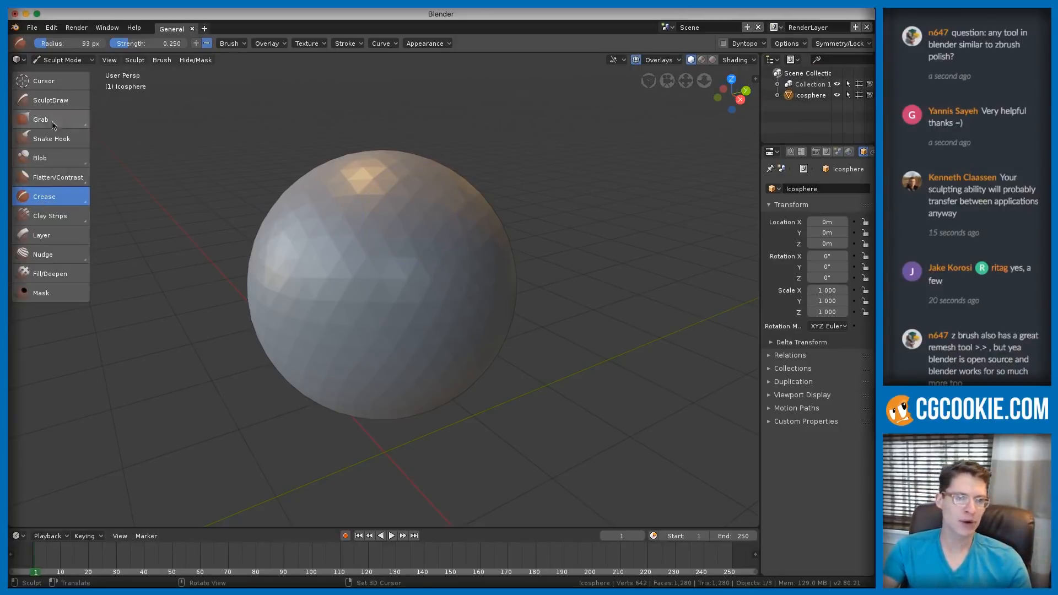
- Switch to the Inflate/Deflate brush and examine its brush settings
click(58, 165)
drag(59, 165, 66, 186)
click(243, 44)
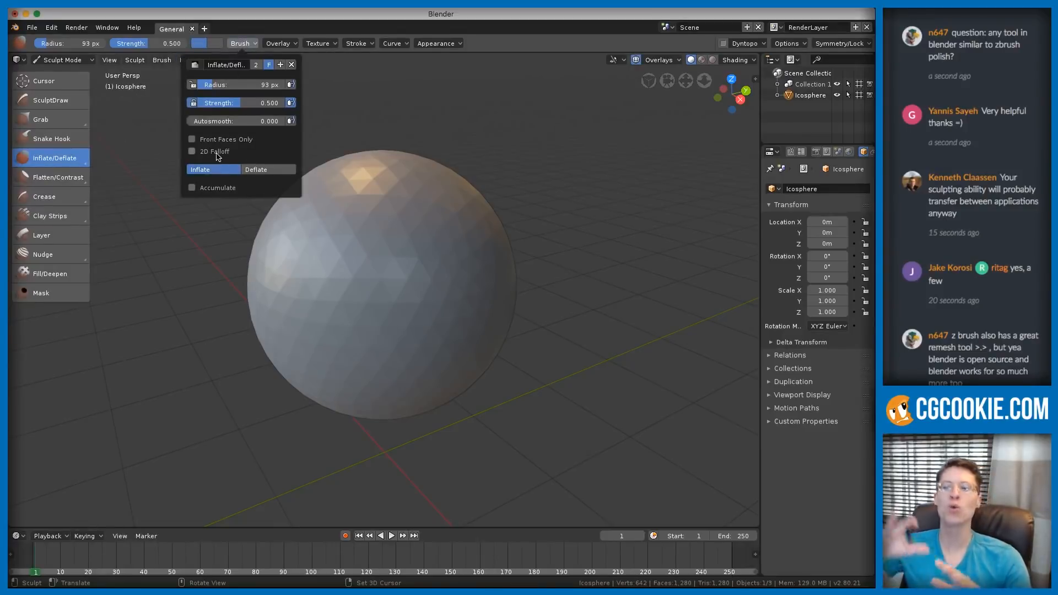
- Switch back to the Crease brush and set its direction to Add
drag(47, 197, 50, 226)
click(232, 44)
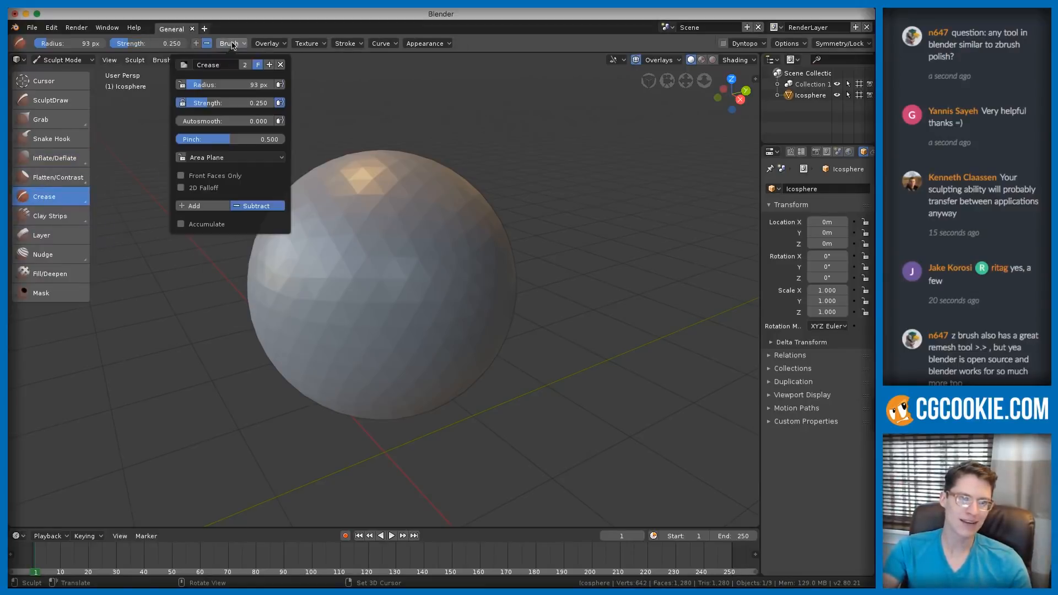
click(207, 206)
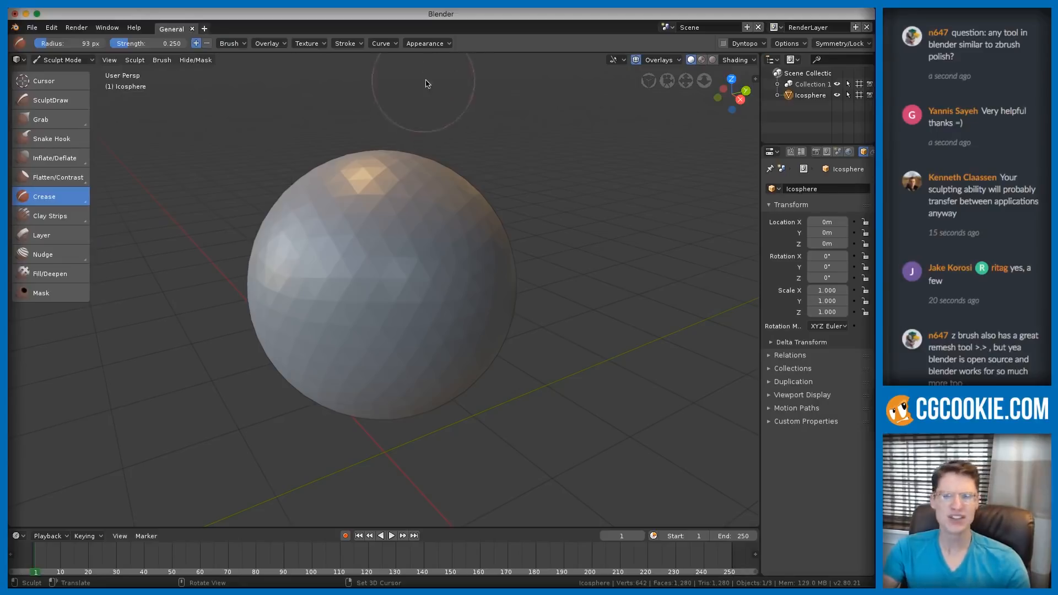
- Enable Dyntopo on the sphere, accepting the loss of vertex data, and set the detail size to 10 px
click(730, 47)
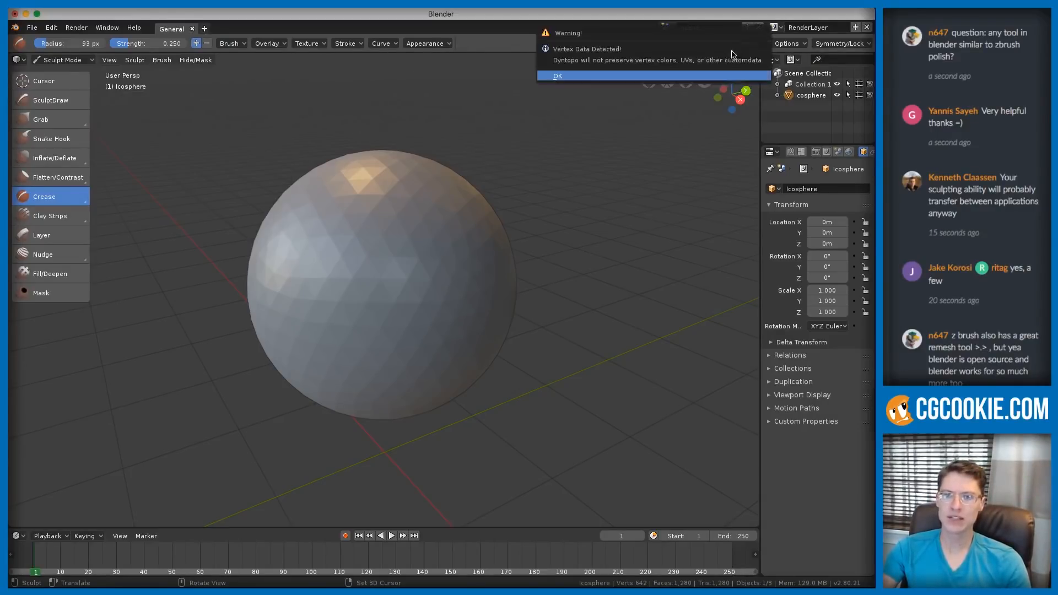
click(688, 78)
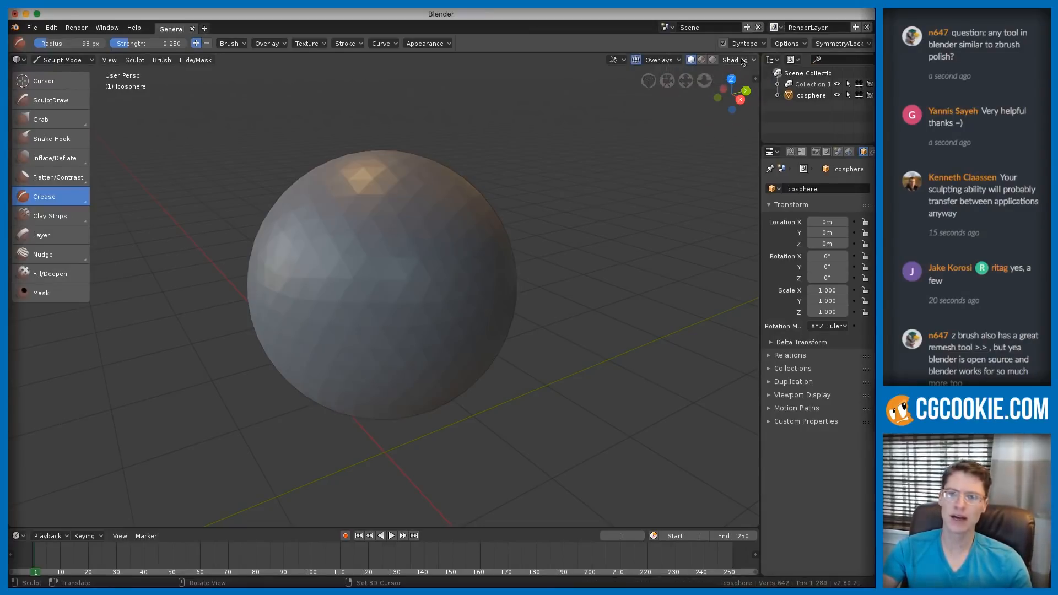
click(761, 46)
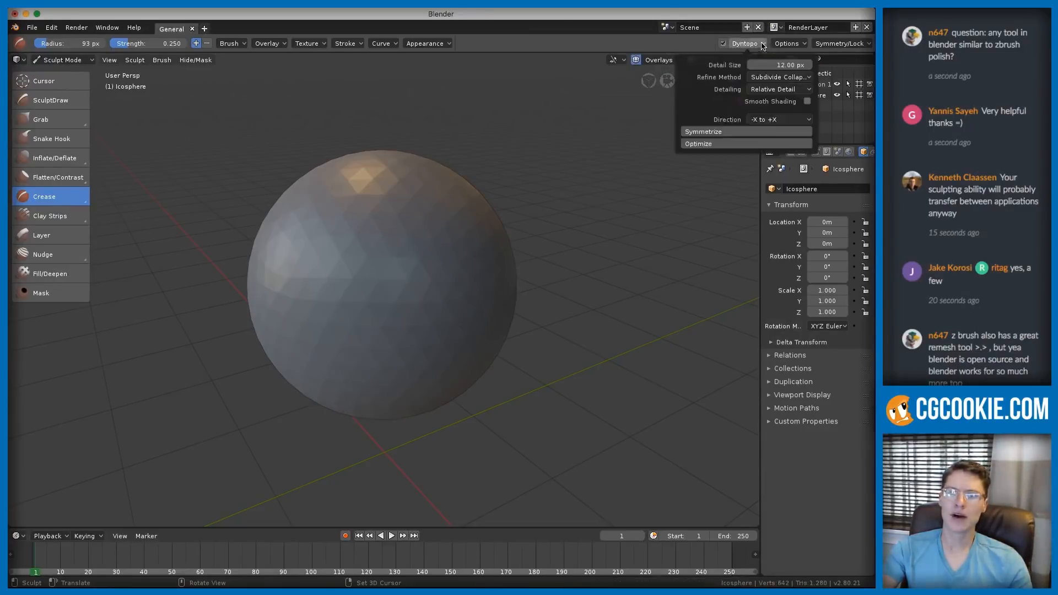
click(771, 64)
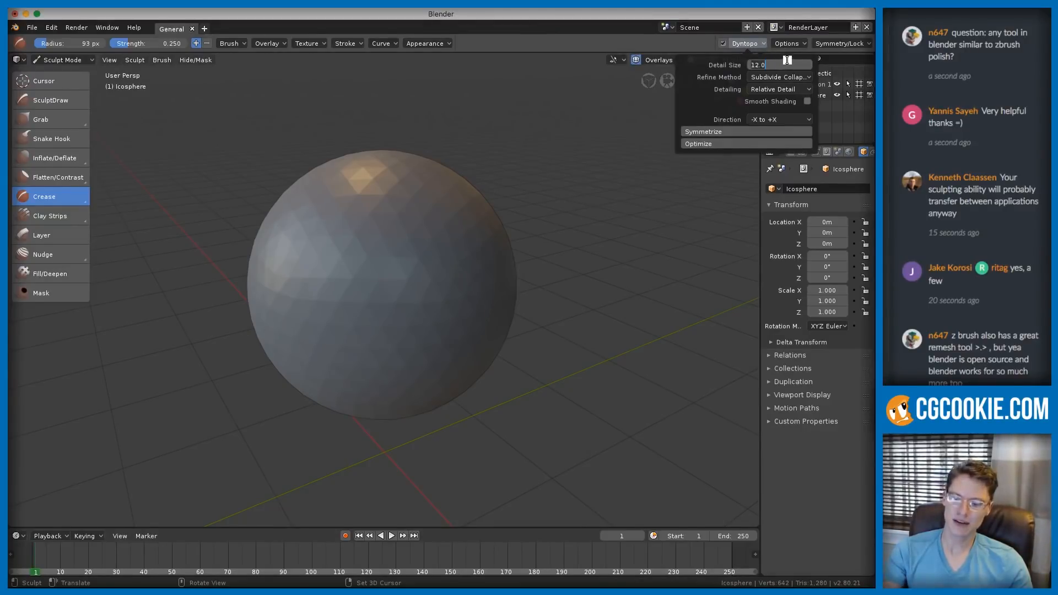
text(10)
key(Return)
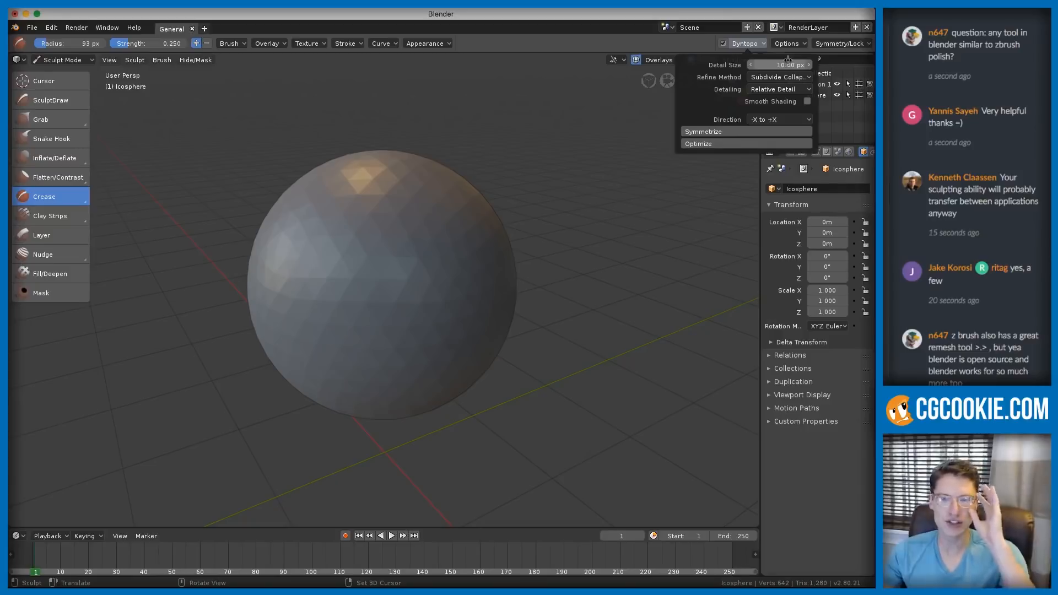
click(752, 43)
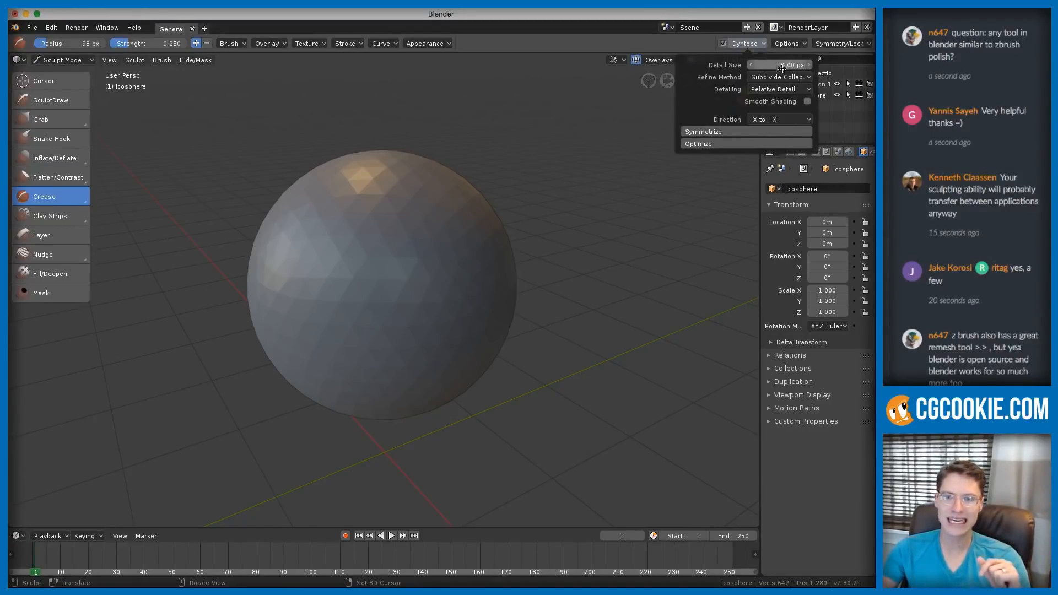
- Enlarge the Crease brush radius to 135 px over the sphere
key(f)
click(448, 255)
middle_drag(448, 255, 483, 265)
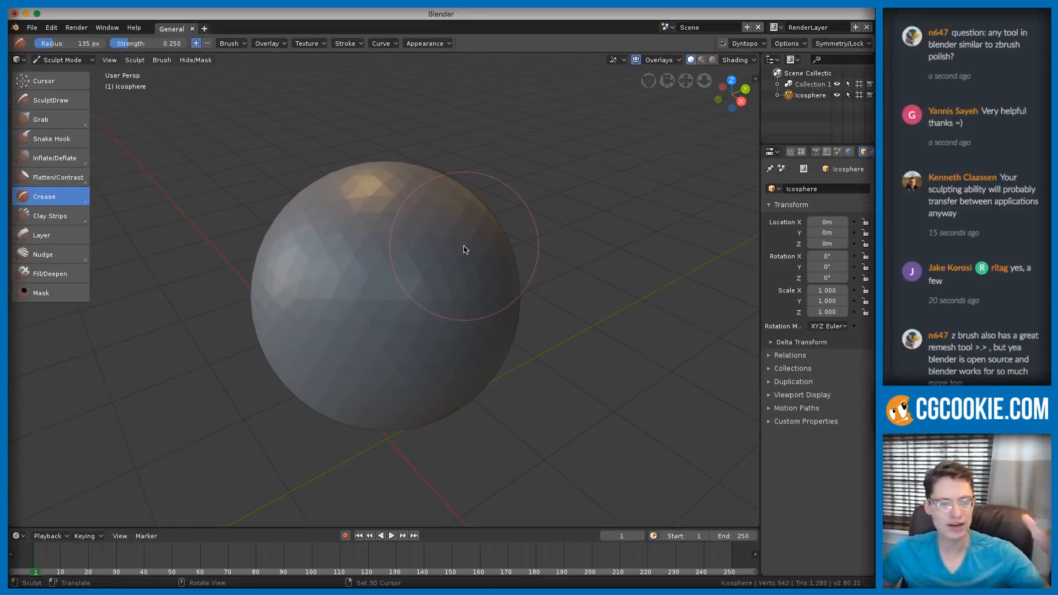
- Enlarge the Crease brush radius to 218 px and pull pinched ridges out of the sphere to form cube-like edges
middle_drag(539, 260, 415, 280)
key(f)
click(475, 274)
mouse_move(396, 287)
mouse_down()
mouse_move(531, 265)
mouse_move(392, 292)
mouse_move(402, 289)
mouse_up()
mouse_move(402, 289)
middle_down()
mouse_move(424, 279)
mouse_move(352, 275)
middle_up()
mouse_move(353, 273)
mouse_down()
mouse_move(348, 367)
mouse_move(331, 341)
mouse_move(353, 297)
mouse_up()
mouse_move(386, 264)
middle_down()
mouse_move(427, 283)
mouse_move(374, 304)
middle_up()
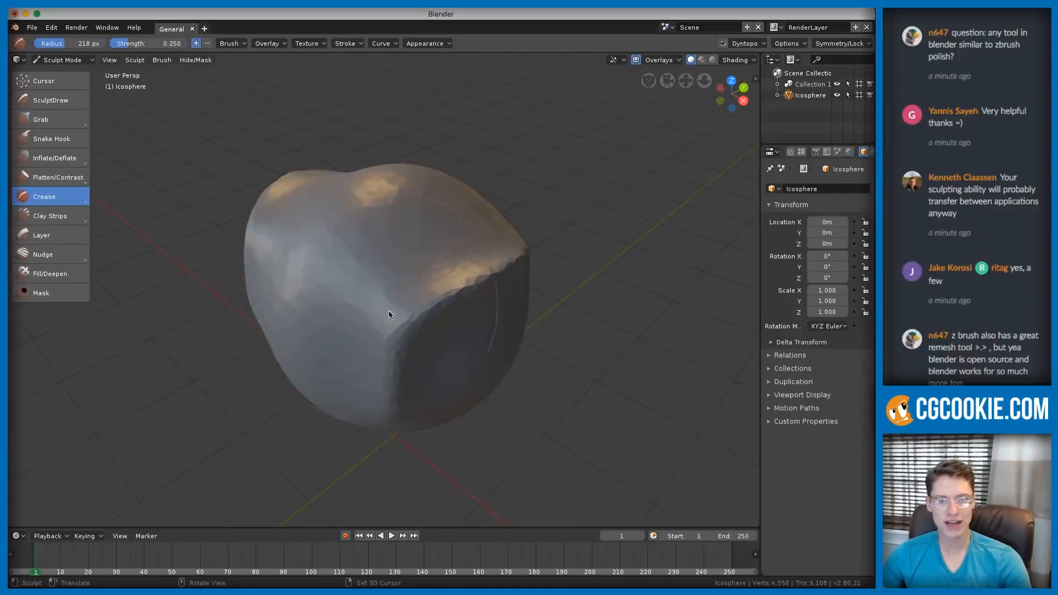
drag(330, 295, 465, 286)
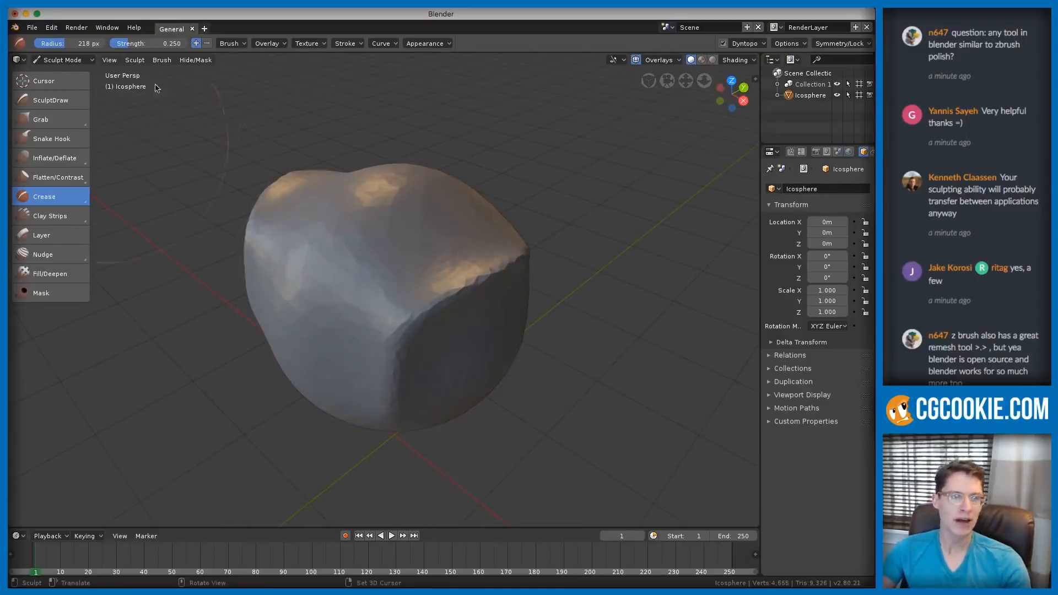
- Switch to Object Mode and add a cube mesh
click(62, 60)
click(63, 71)
key(shift+a)
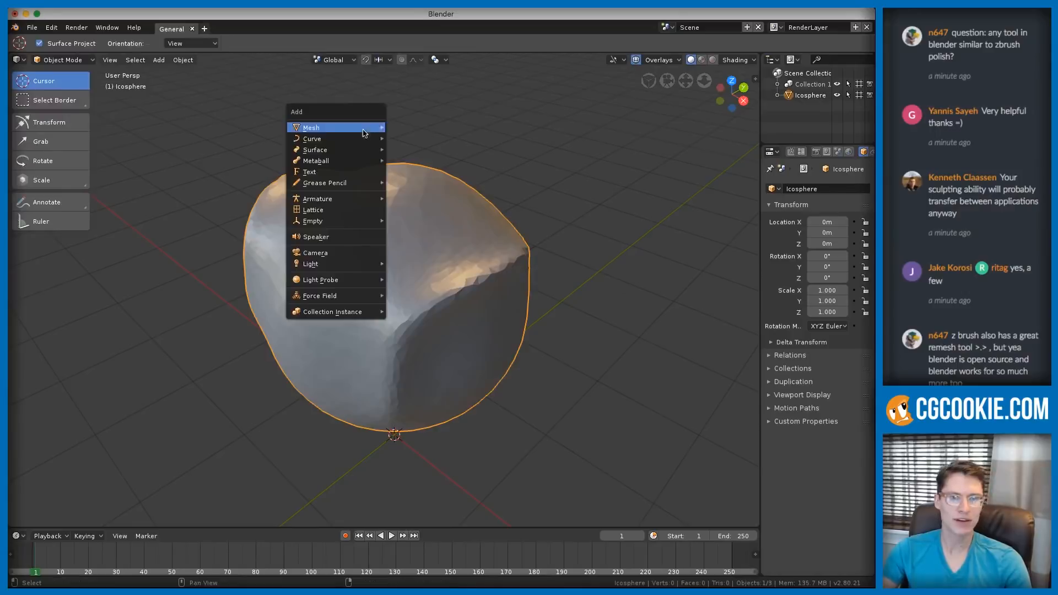
mouse_move(364, 129)
click(436, 138)
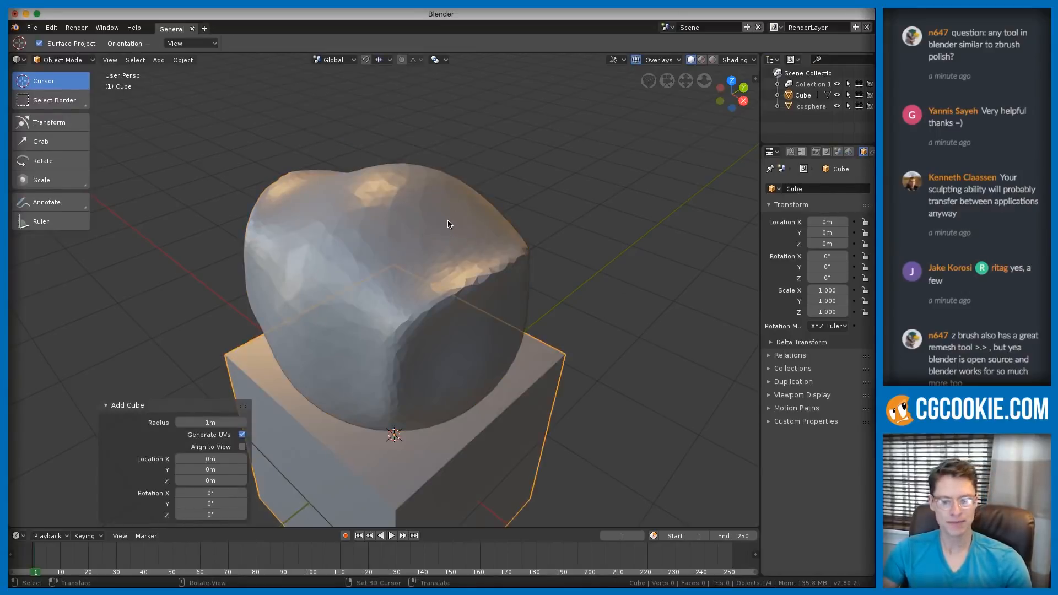
- Move the cube along Y beside the ico sphere and raise it 1.21 m along Z
key(g)
key(y)
click(638, 121)
middle_drag(637, 120, 545, 226)
key(g)
key(z)
click(550, 189)
ctrl+middle_drag(549, 189, 464, 232)
ctrl+middle_drag(392, 340, 406, 241)
- Select the sculpted ico sphere and return it to Sculpt Mode
click(349, 275)
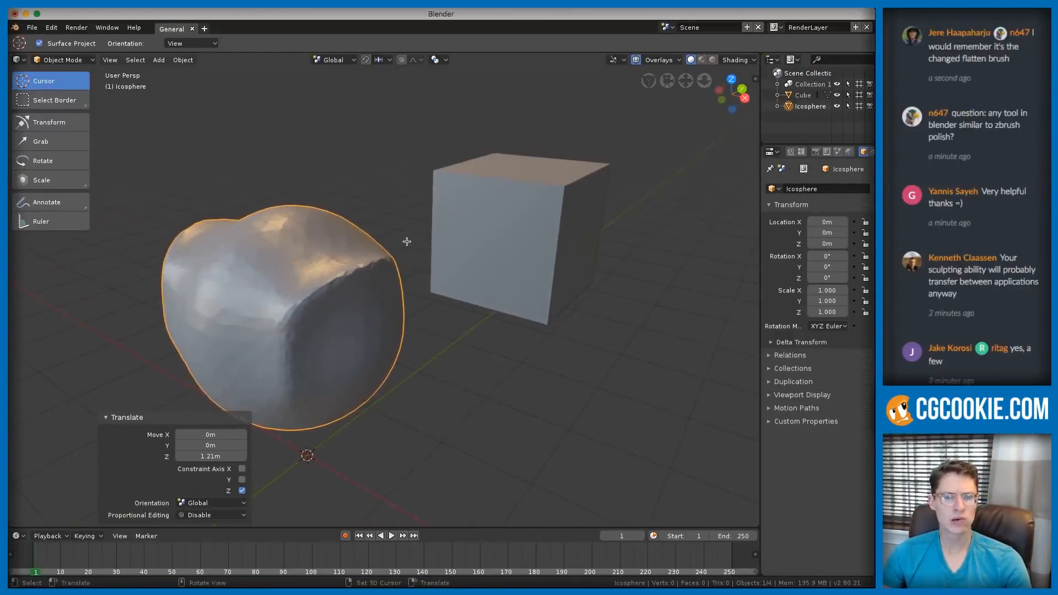
click(63, 60)
click(75, 98)
middle_drag(338, 290, 354, 300)
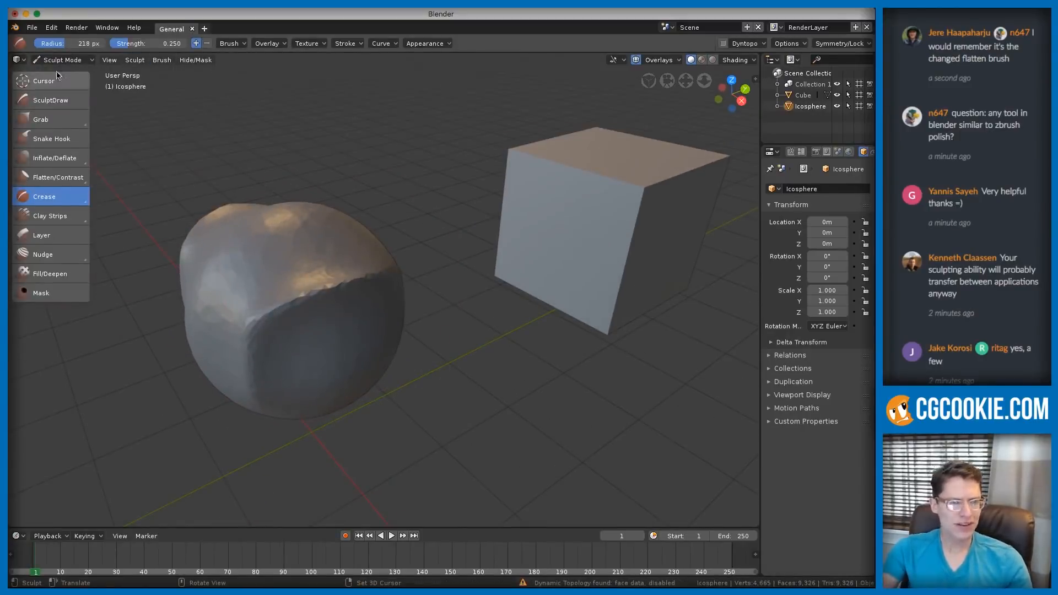
- Switch the ico sphere to Object Mode and back to Sculpt Mode
click(63, 60)
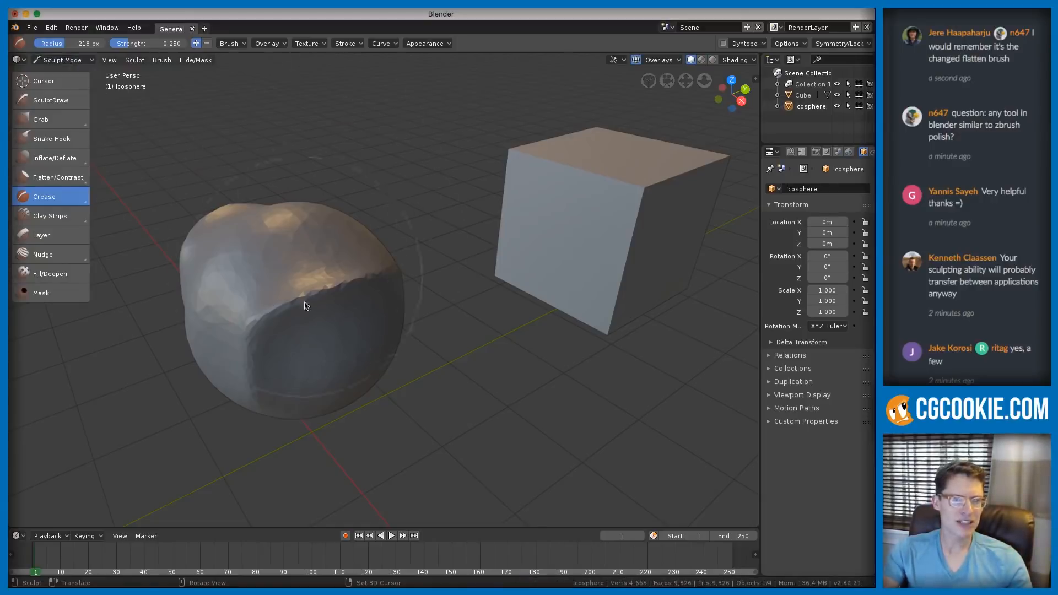
click(63, 60)
click(55, 70)
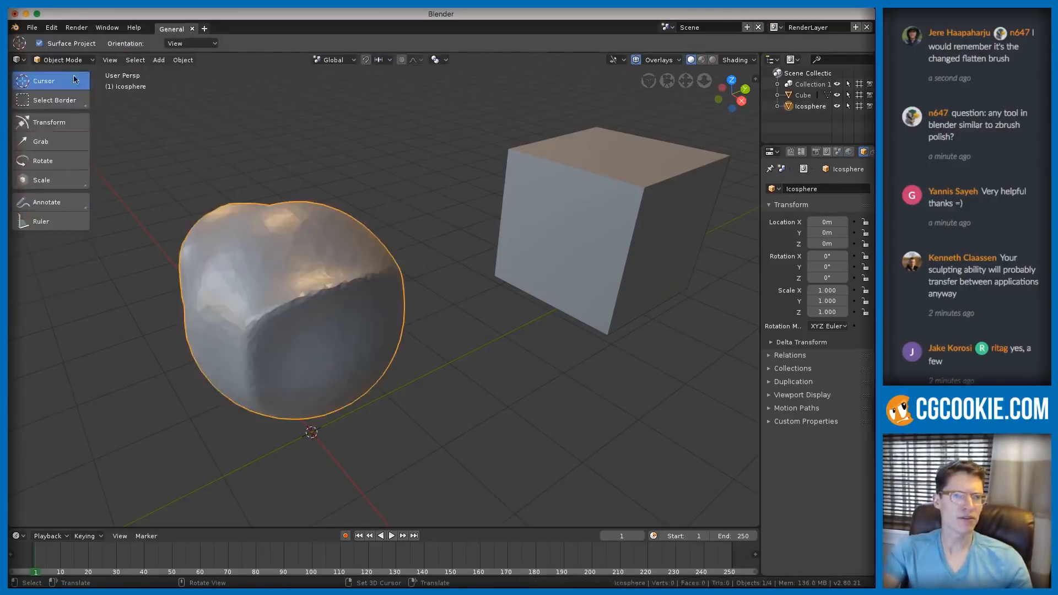
middle_drag(300, 272, 344, 262)
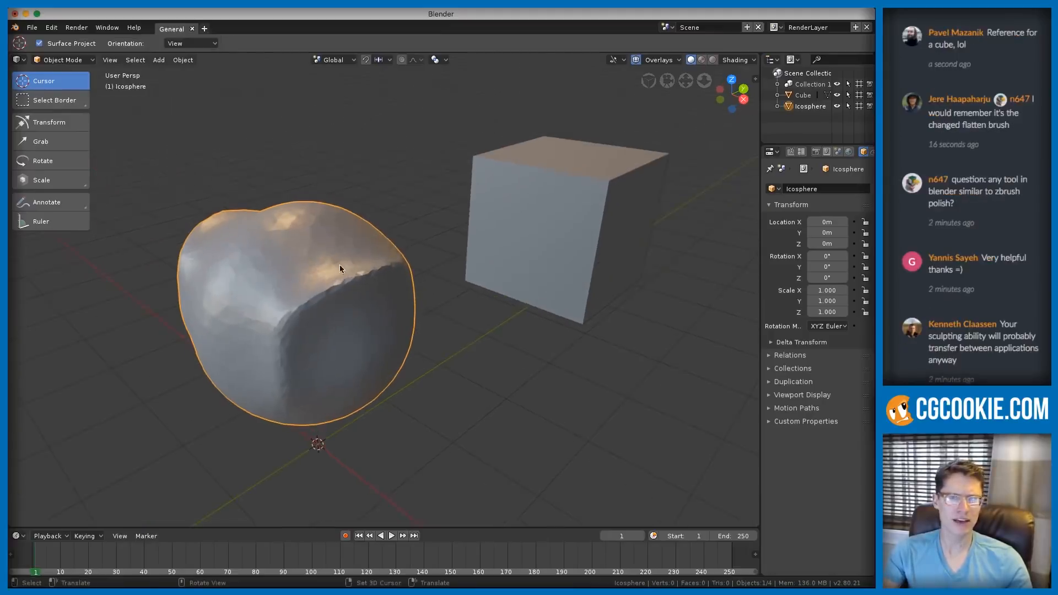
click(63, 60)
click(60, 97)
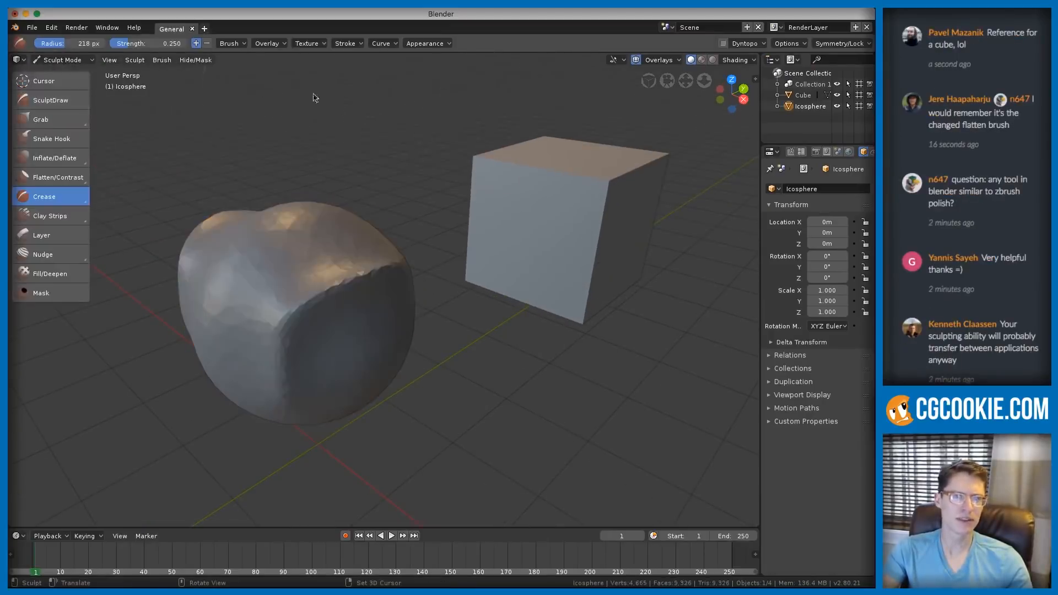
- Reduce the Crease brush radius to 169 px and pull out more cube edges around the ico sphere's front corner
key(f)
click(210, 253)
key(f)
click(285, 259)
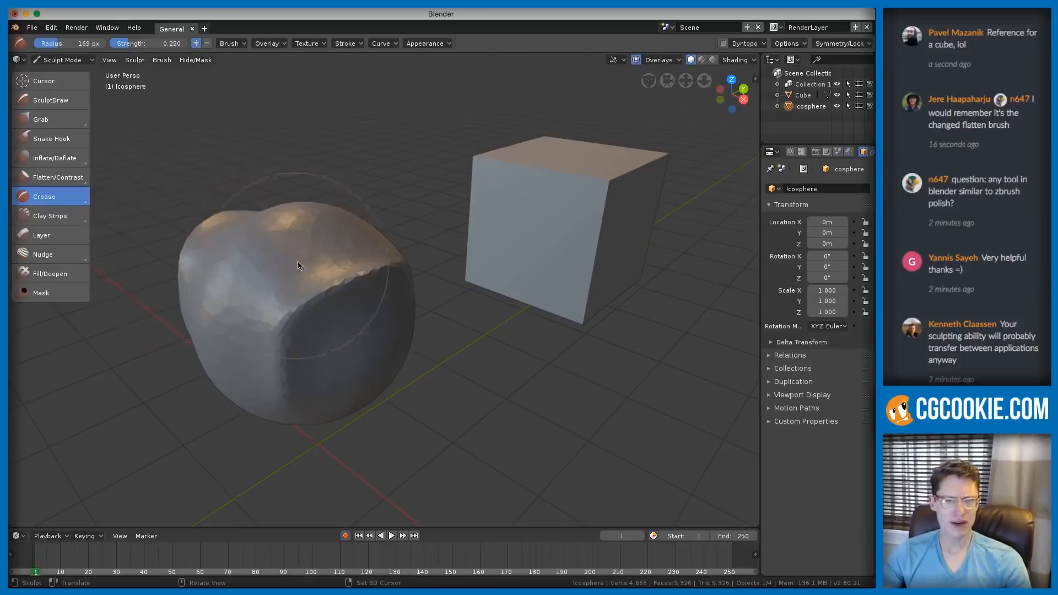
mouse_move(312, 255)
ctrl+middle_down()
mouse_move(300, 279)
mouse_move(361, 266)
mouse_move(290, 276)
mouse_move(514, 213)
ctrl+middle_up()
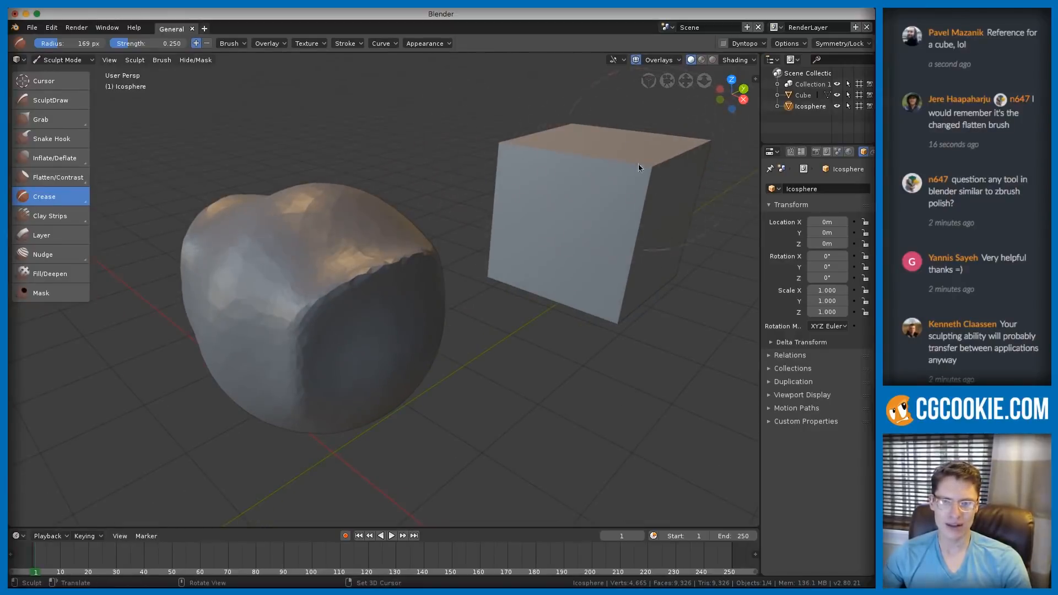
mouse_move(198, 264)
mouse_down()
mouse_move(288, 314)
mouse_move(240, 295)
mouse_up()
mouse_move(292, 327)
mouse_down()
mouse_move(258, 306)
mouse_move(286, 361)
mouse_move(287, 312)
mouse_up()
mouse_move(298, 436)
middle_down()
mouse_move(336, 299)
mouse_move(281, 314)
mouse_move(387, 324)
mouse_move(284, 314)
mouse_move(337, 278)
mouse_move(326, 307)
middle_up()
- Set the Crease brush radius to 200 px and pull out the ico sphere's remaining side and lower edges into a cube shape
key(f)
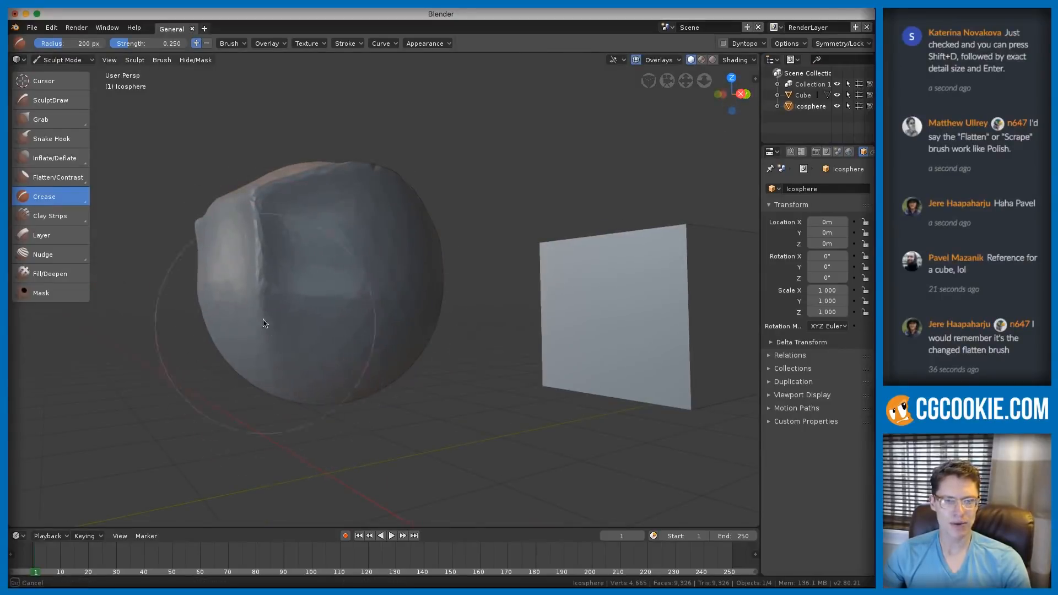
middle_drag(365, 338, 292, 298)
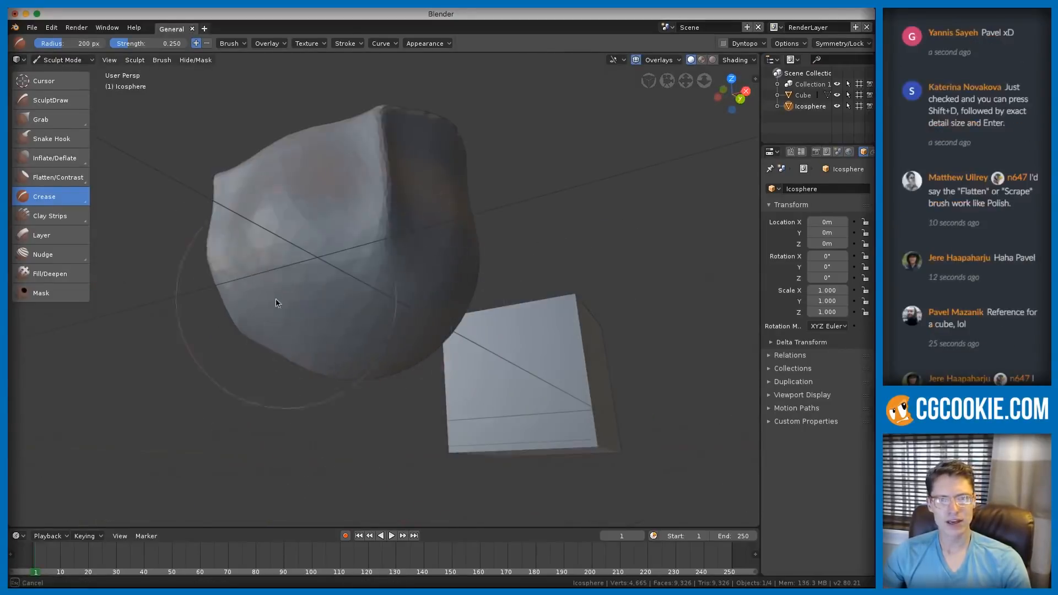
middle_drag(390, 284, 255, 274)
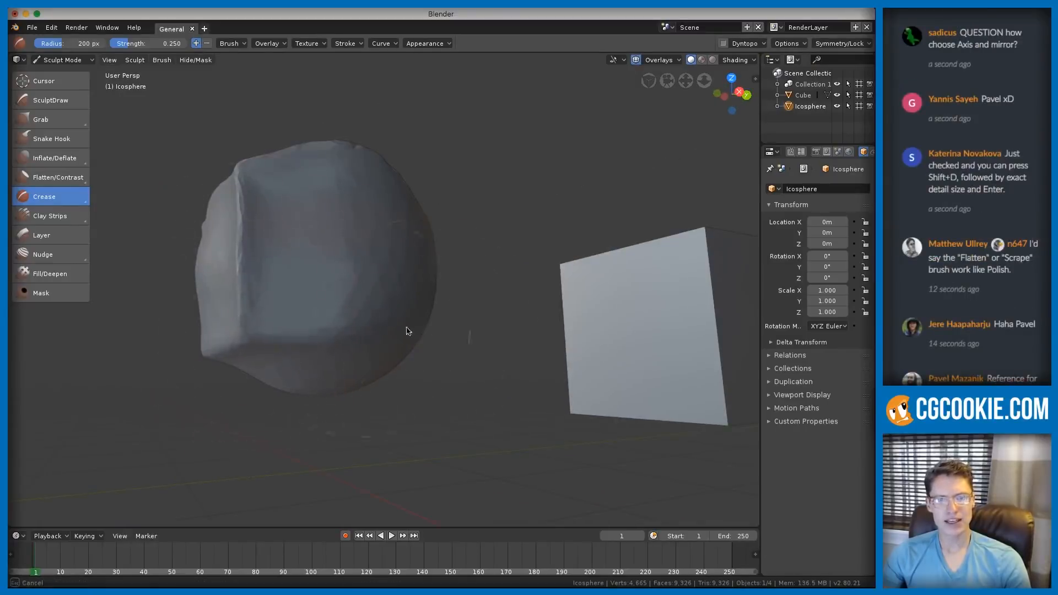
middle_drag(337, 333, 339, 304)
middle_drag(316, 255, 309, 243)
drag(319, 244, 318, 215)
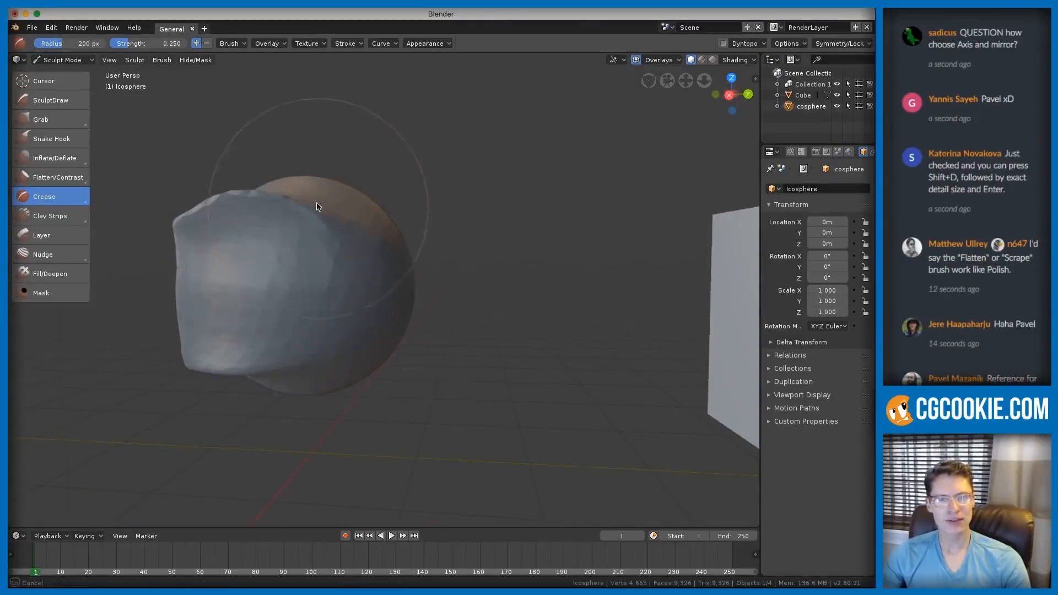
drag(327, 350, 328, 351)
drag(331, 204, 321, 324)
middle_drag(358, 211, 306, 231)
mouse_move(307, 231)
mouse_down()
mouse_move(264, 244)
mouse_move(286, 246)
mouse_up()
middle_drag(313, 275, 316, 237)
mouse_move(300, 316)
mouse_down()
mouse_move(269, 342)
mouse_move(319, 337)
mouse_up()
mouse_move(318, 338)
middle_down()
mouse_move(359, 271)
mouse_move(429, 302)
mouse_move(370, 318)
middle_up()
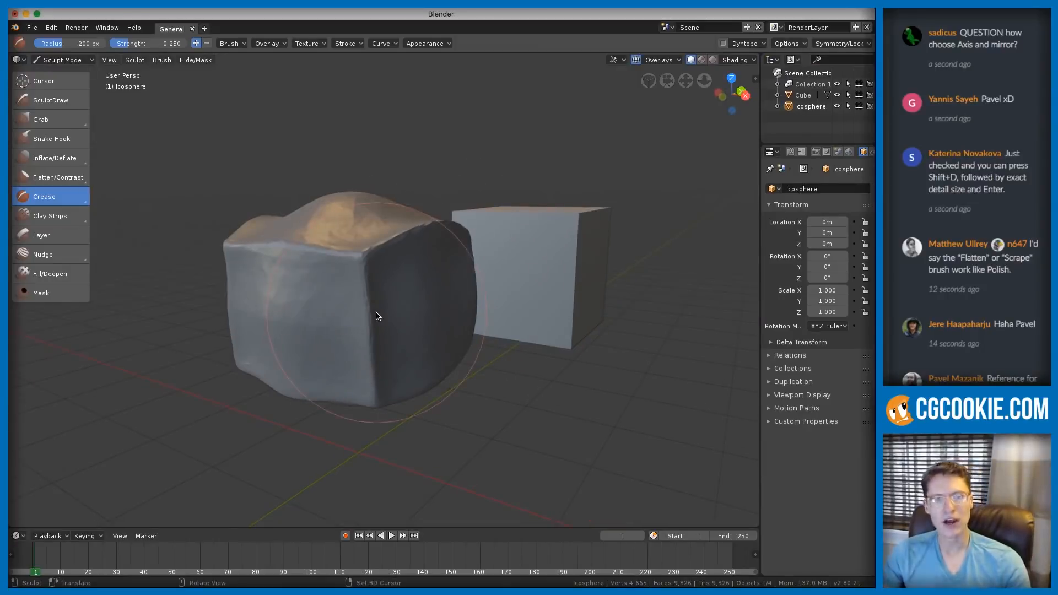
middle_drag(314, 247, 415, 279)
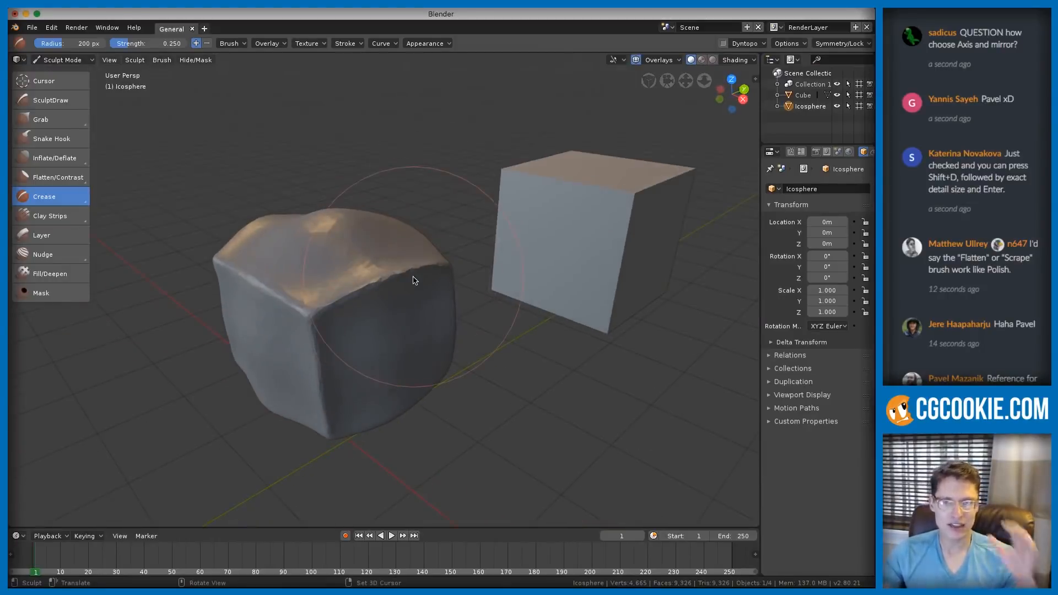
- Examine the symmetry settings and the Dyntopo options, including the Symmetrize direction
click(848, 44)
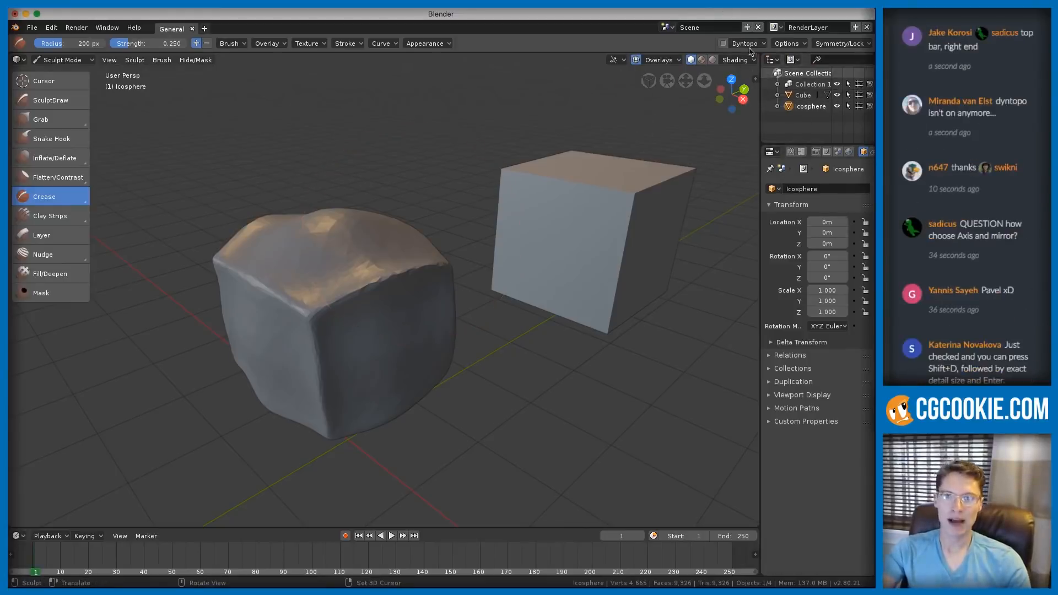
mouse_move(448, 196)
middle_down()
mouse_move(491, 255)
mouse_move(448, 236)
middle_up()
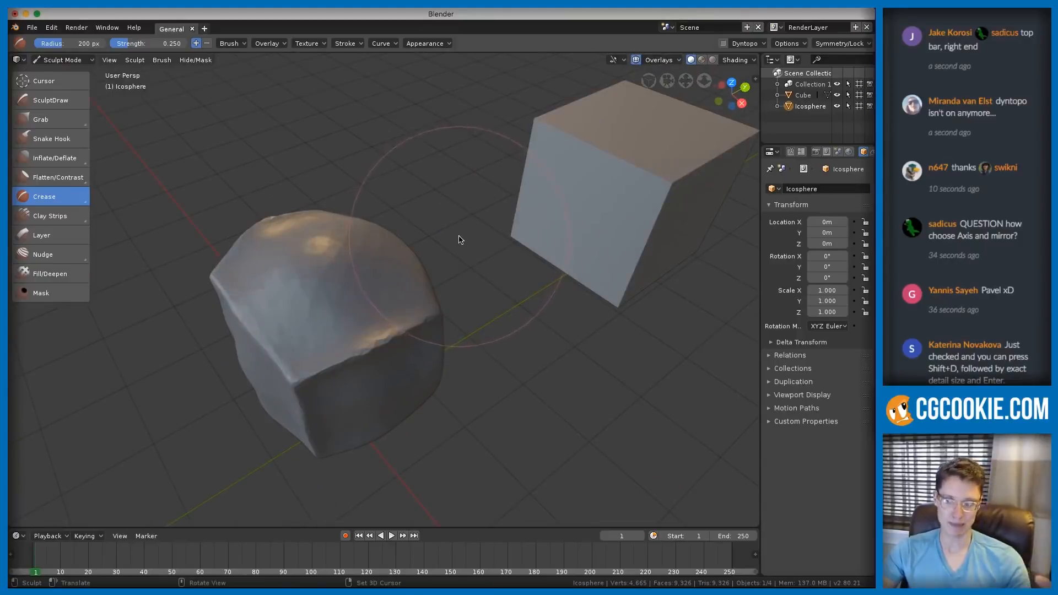
click(752, 44)
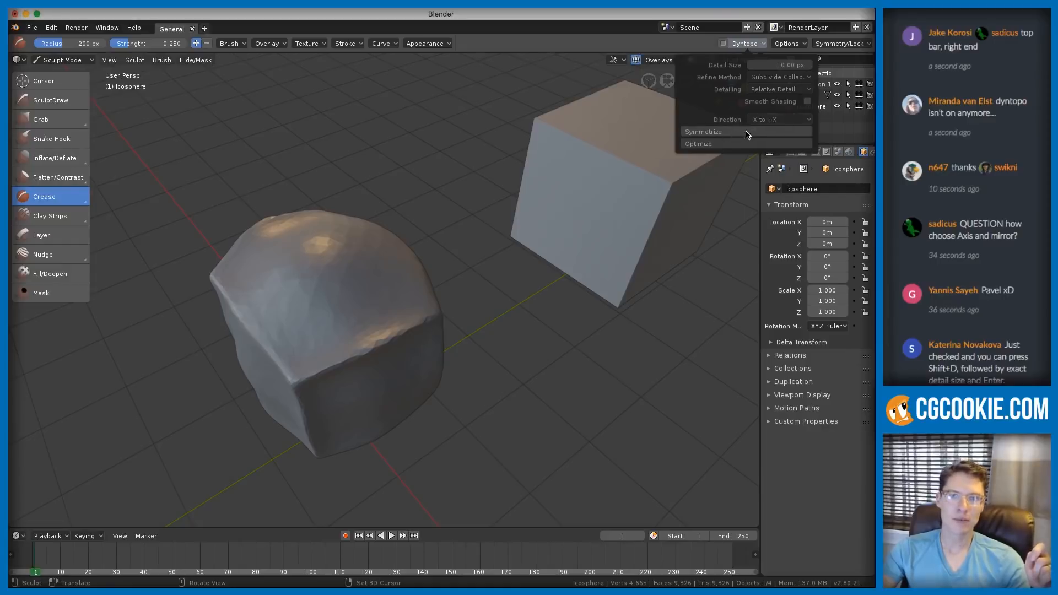
mouse_move(540, 179)
middle_down()
mouse_move(512, 199)
mouse_move(551, 165)
middle_up()
- Re-enable Dyntopo on the ico sphere and symmetrize the mesh from -X to +X
click(746, 44)
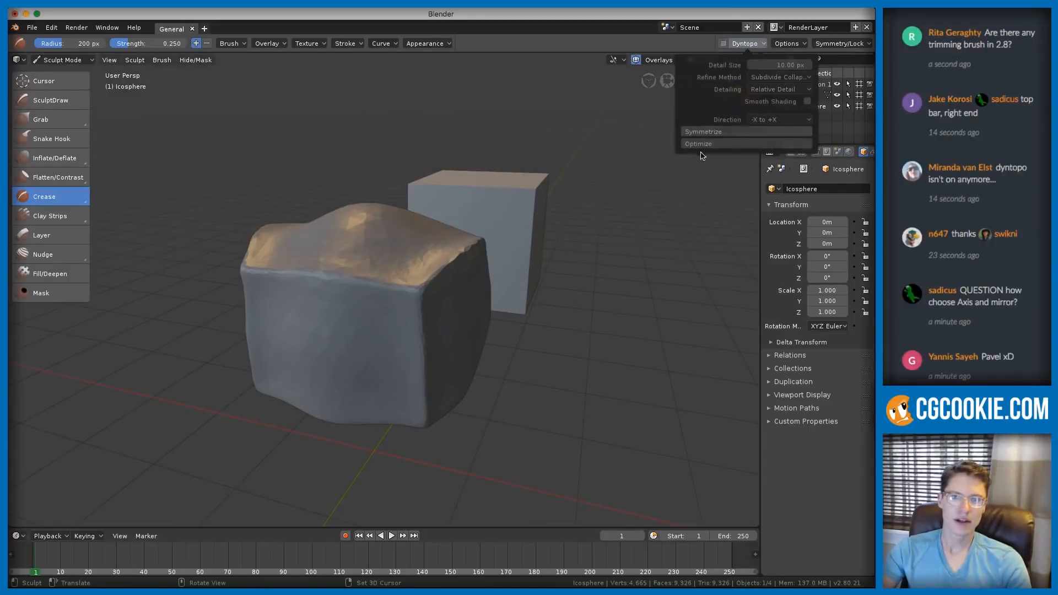
click(721, 43)
click(701, 75)
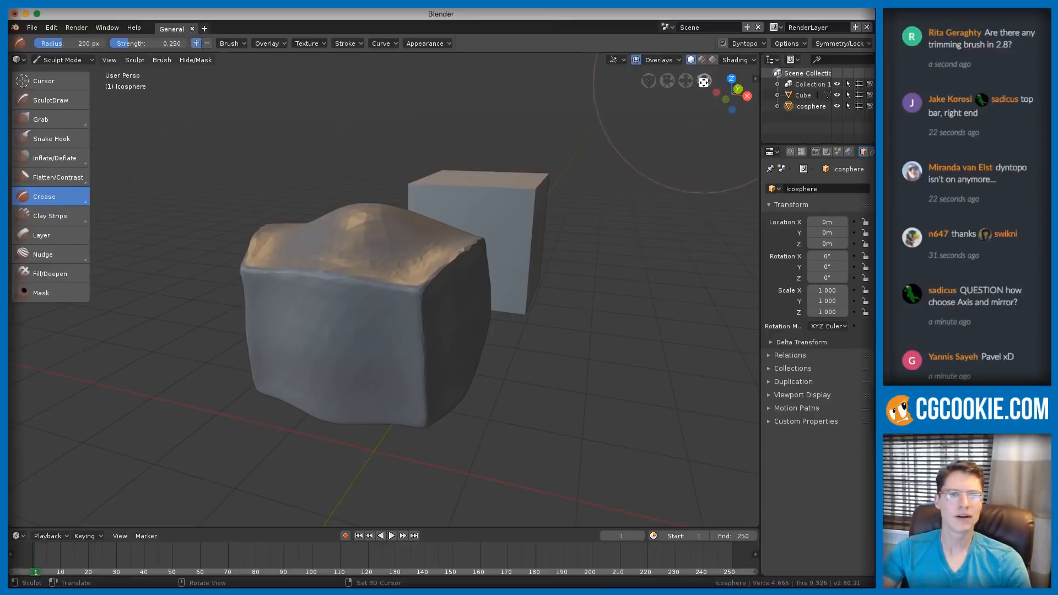
click(749, 44)
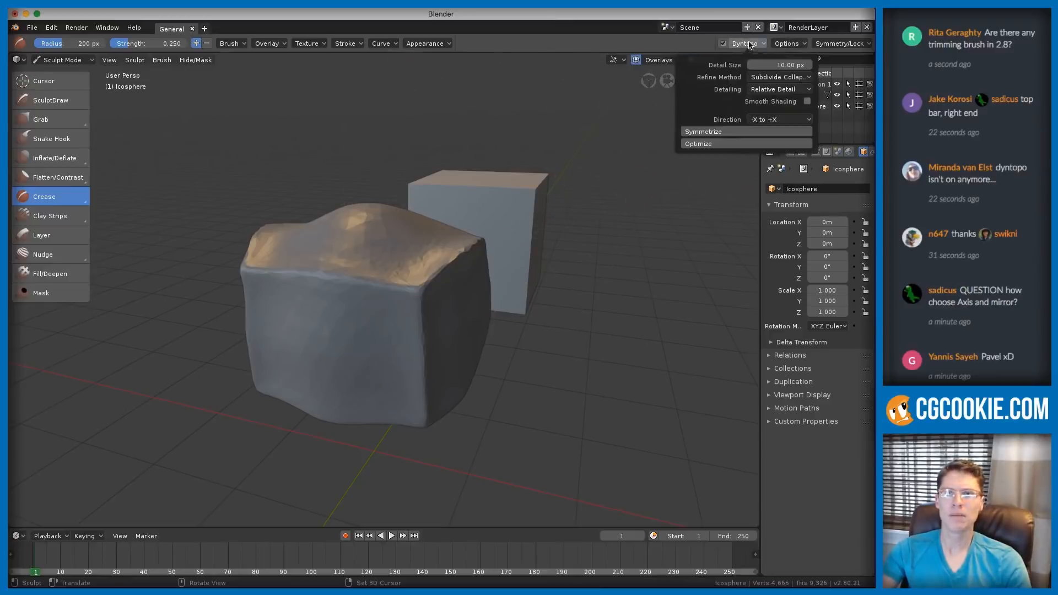
click(737, 132)
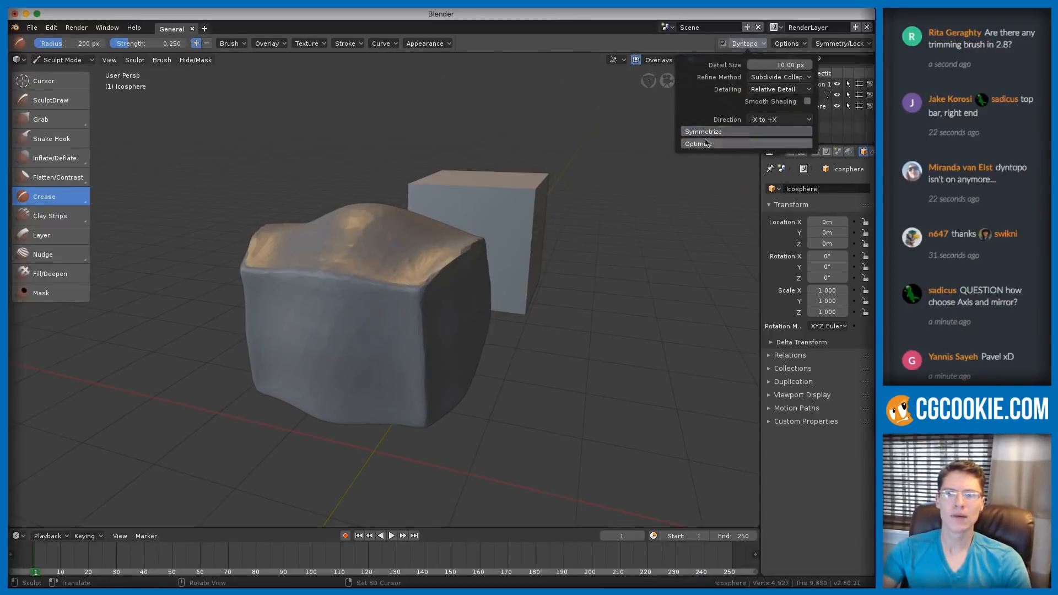
middle_drag(534, 190, 484, 212)
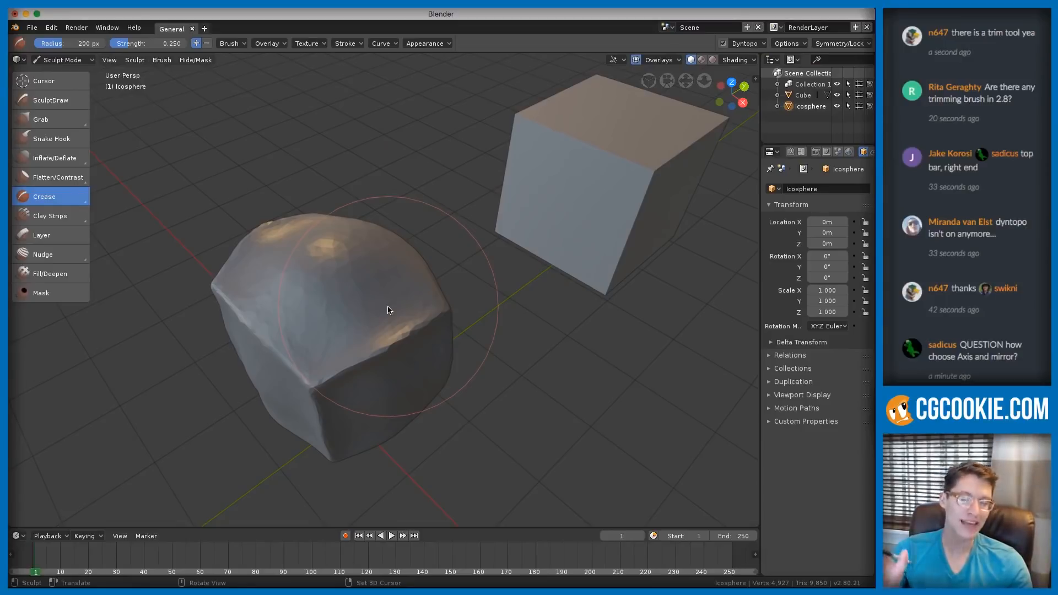
- Change the Symmetrize direction in the Dyntopo options to -Y to +Y
click(749, 44)
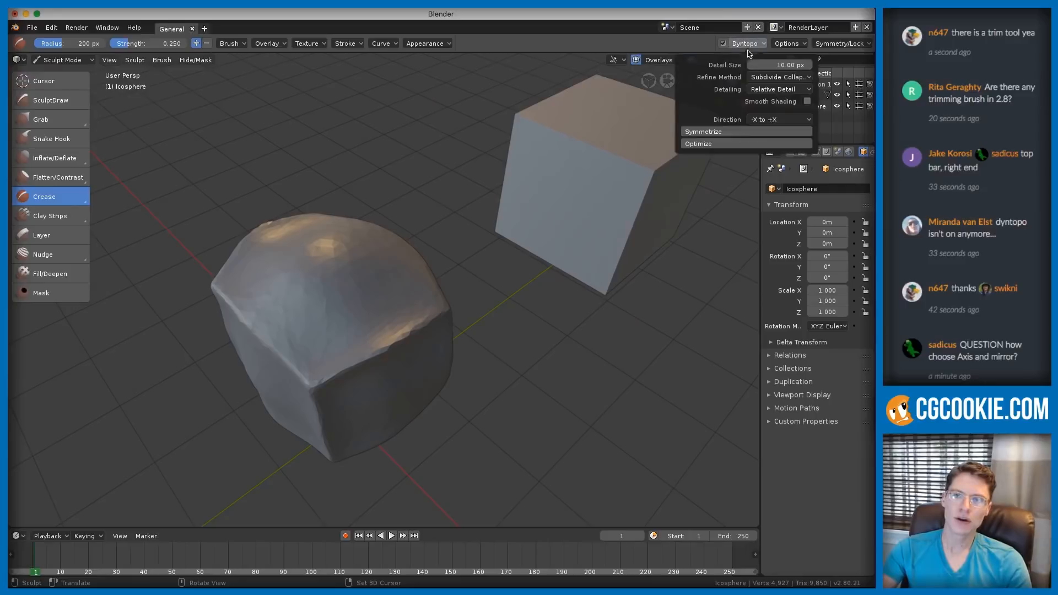
click(786, 119)
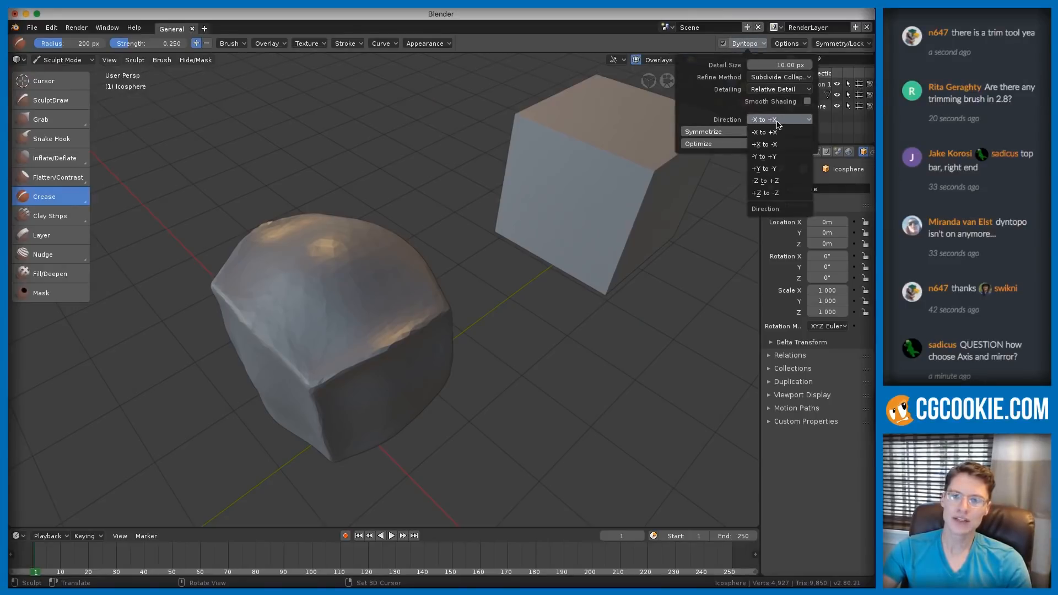
click(772, 157)
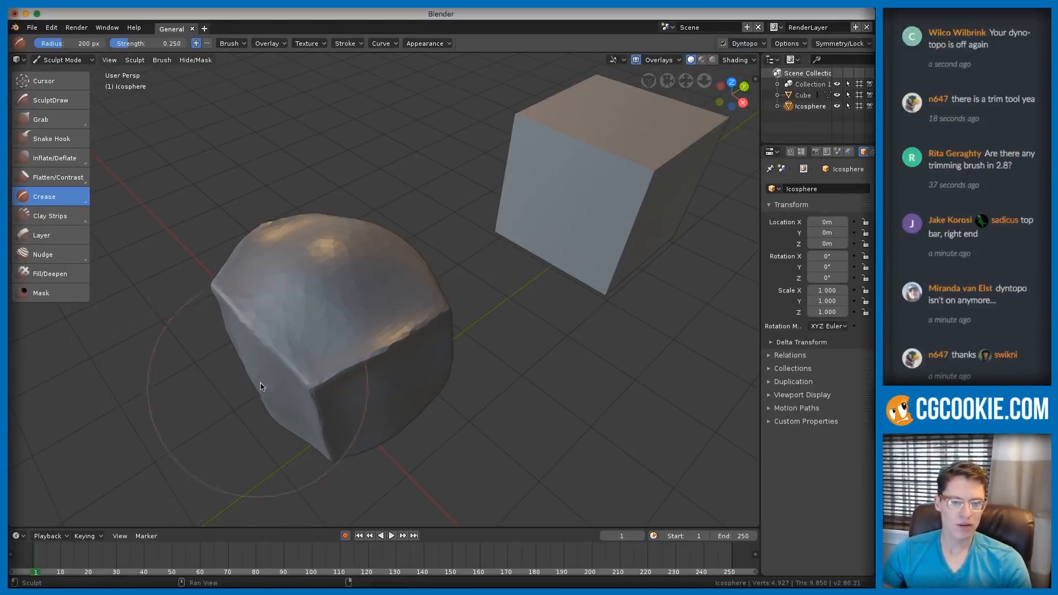
- Draw looping annotation circles on the two opposite sides of the ico sphere along the Y axis
shift+middle_drag(257, 392, 267, 323)
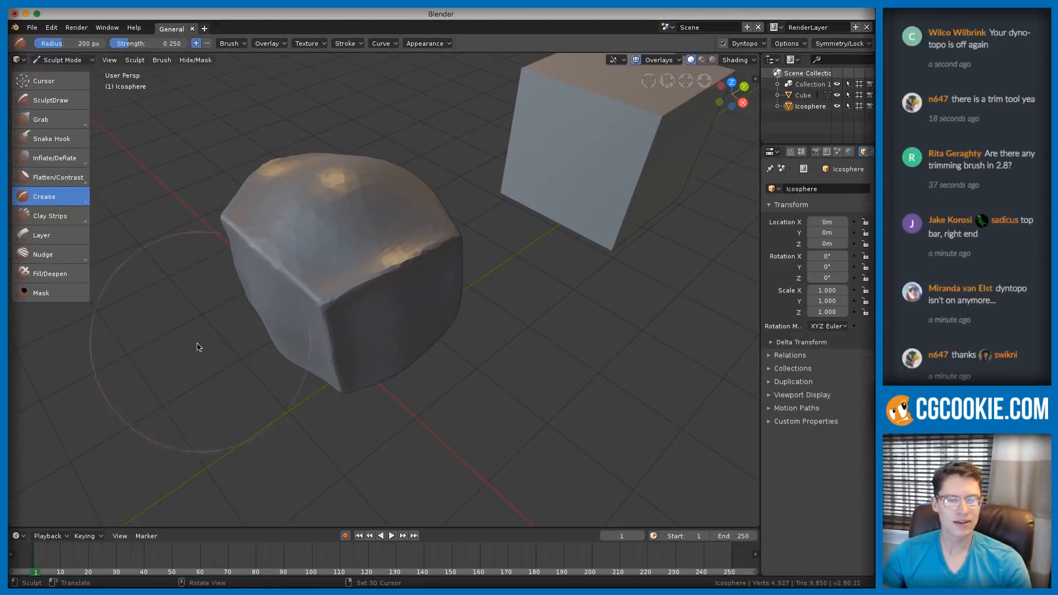
mouse_move(212, 333)
mouse_down()
mouse_move(170, 345)
mouse_move(241, 375)
mouse_move(176, 336)
mouse_move(231, 397)
mouse_up()
mouse_move(462, 190)
mouse_down()
mouse_move(455, 201)
mouse_move(507, 238)
mouse_move(496, 223)
mouse_move(510, 218)
mouse_up()
- Delete the annotation layer holding the drawn circles
key(n)
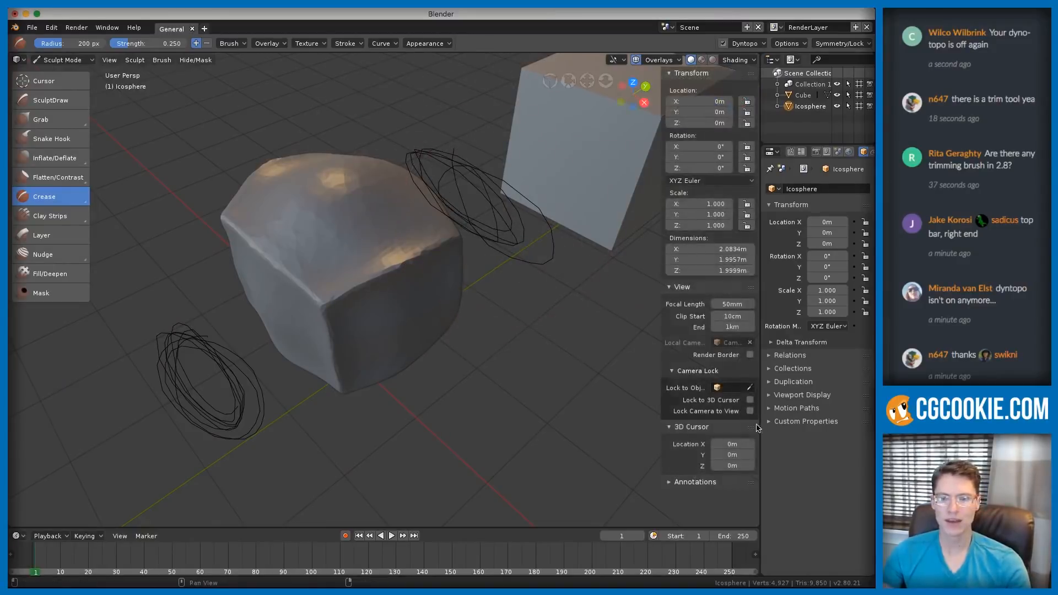
key(n)
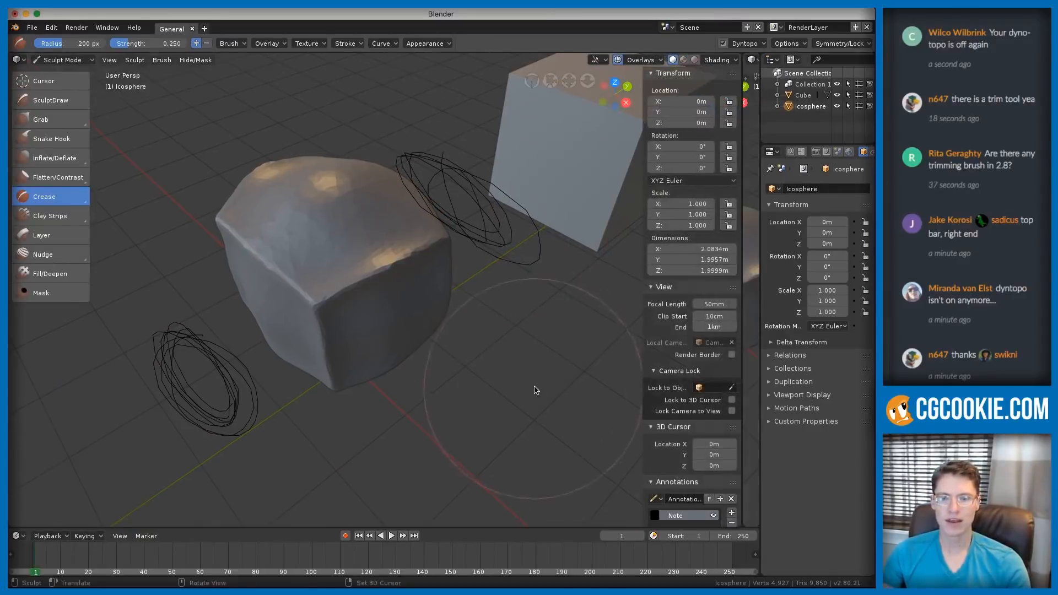
key(n)
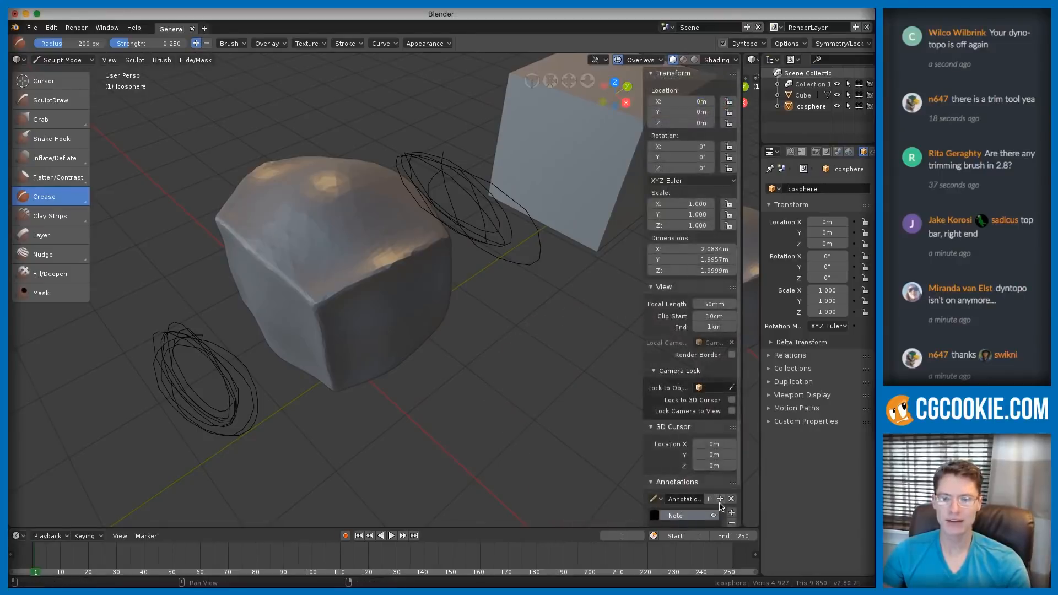
scroll(735, 522, down, 1)
click(733, 514)
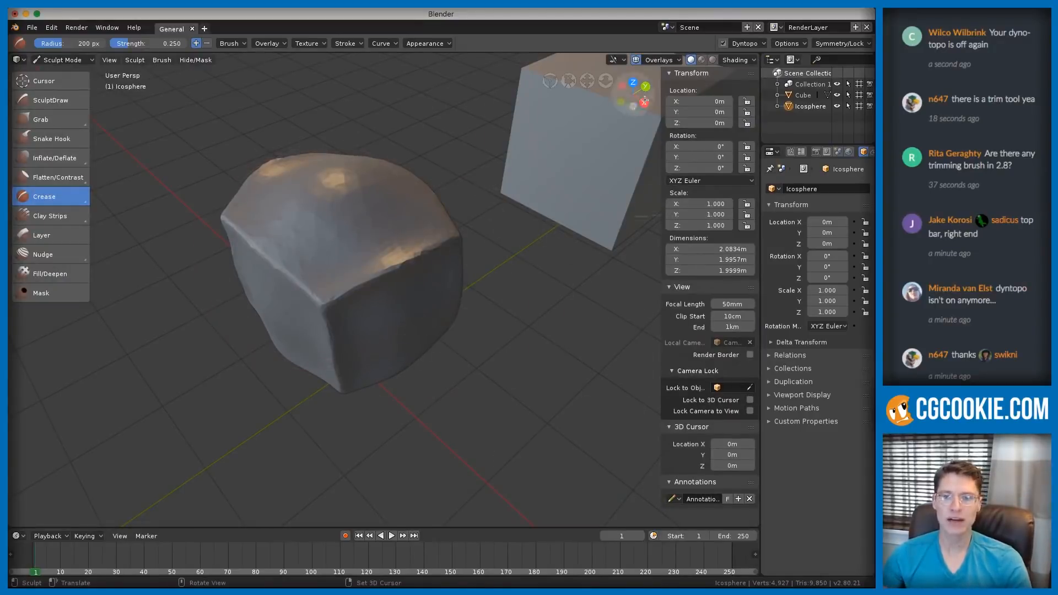
- Symmetrize the ico sphere mesh from -Y to +Y
click(744, 44)
click(710, 131)
middle_drag(418, 232, 348, 281)
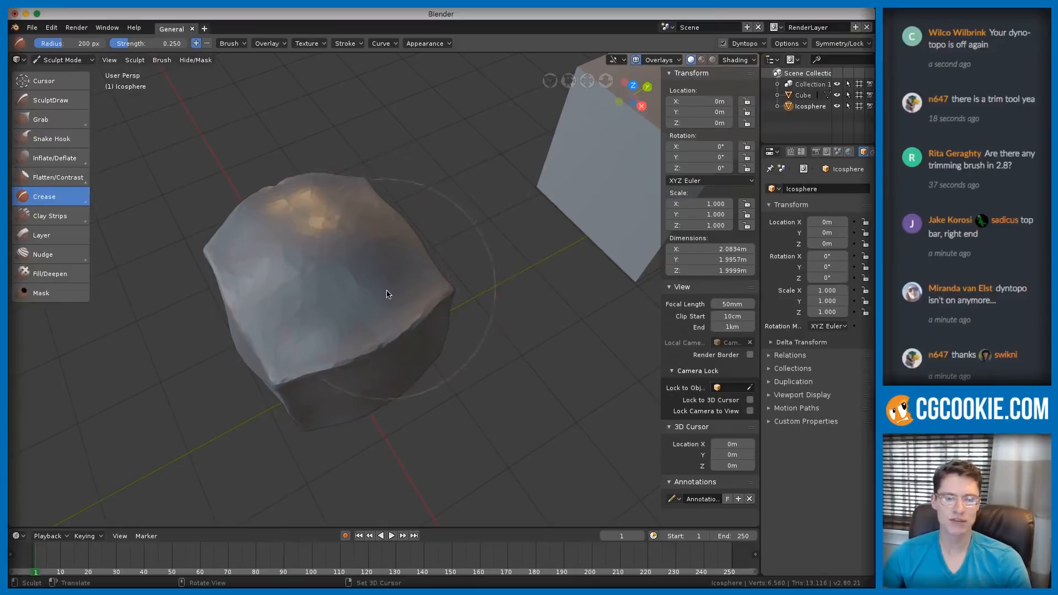
- Set the Dyntopo Symmetrize direction to +Z to -Z and symmetrize the ico sphere mesh
mouse_move(316, 328)
middle_down()
mouse_move(388, 313)
mouse_move(453, 281)
mouse_move(428, 253)
middle_up()
click(759, 44)
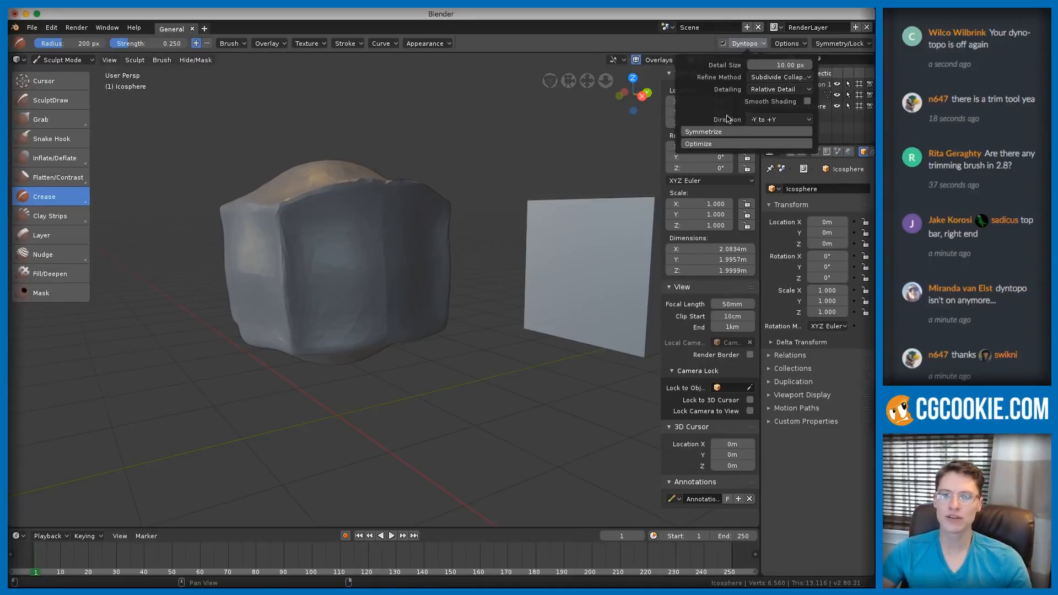
click(765, 120)
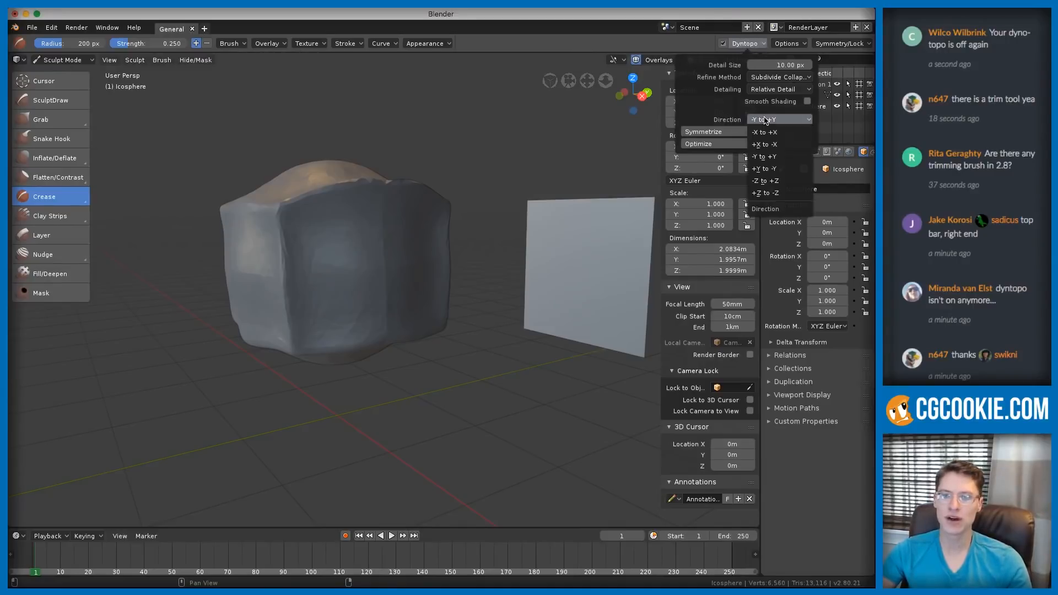
click(765, 192)
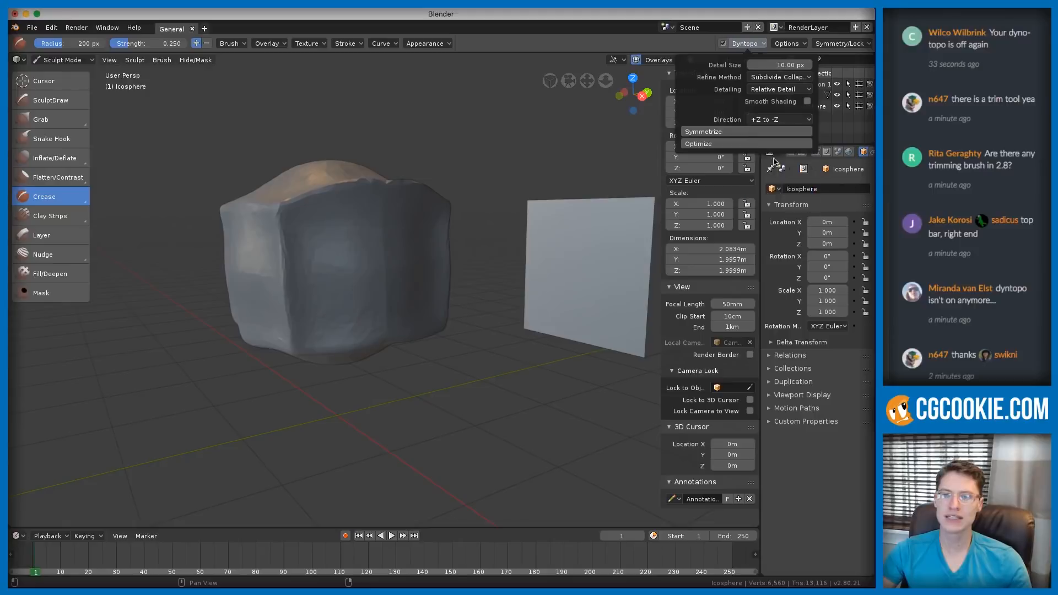
click(742, 133)
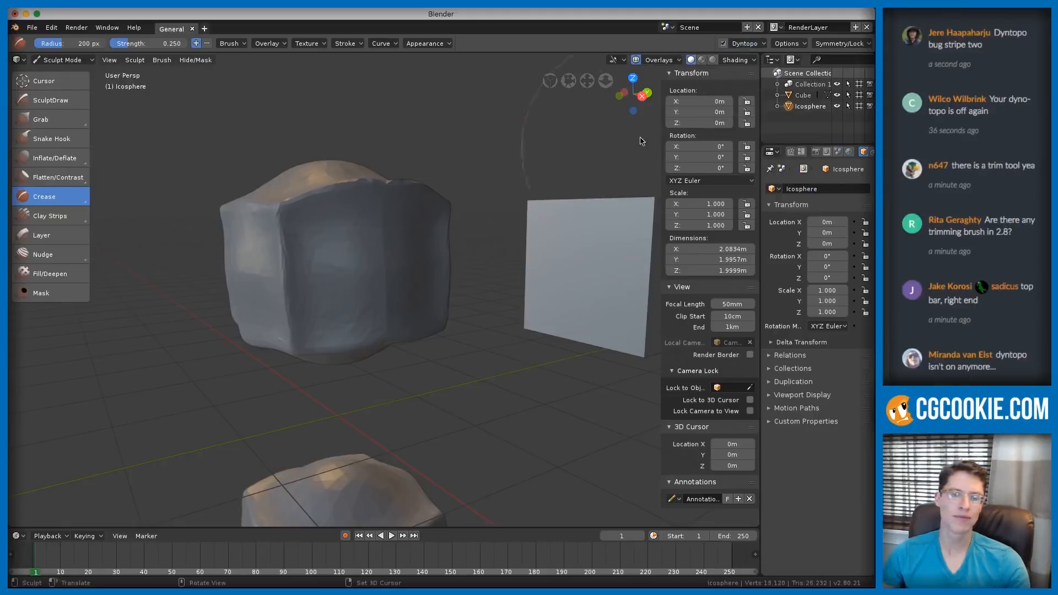
- Switch the symmetrized ico sphere from Sculpt Mode to Object Mode
mouse_move(484, 294)
middle_down()
mouse_move(430, 266)
mouse_move(505, 229)
mouse_move(448, 243)
mouse_move(441, 285)
mouse_move(446, 259)
middle_up()
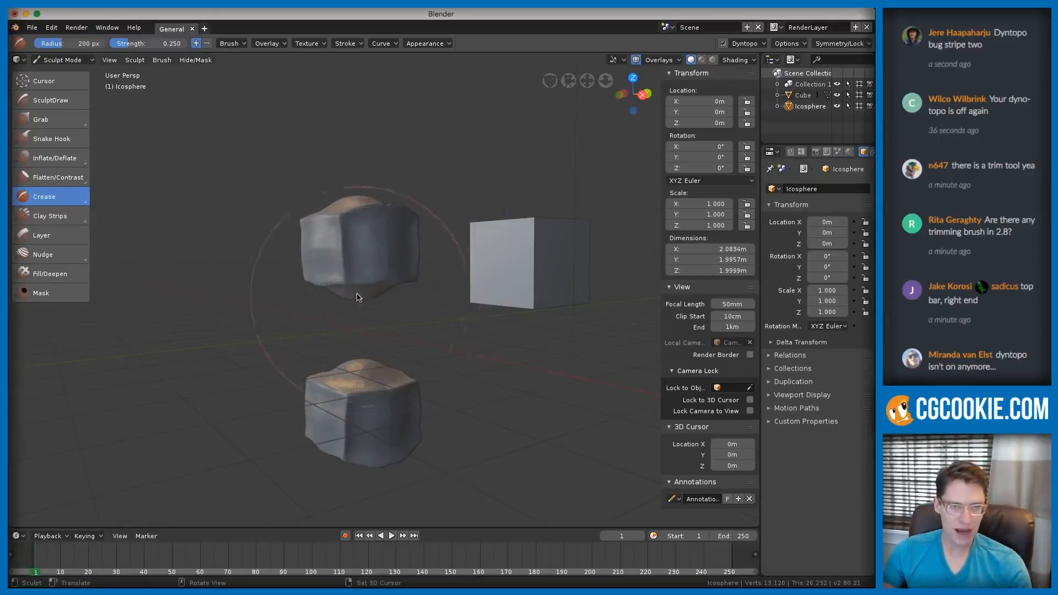
click(62, 59)
click(80, 74)
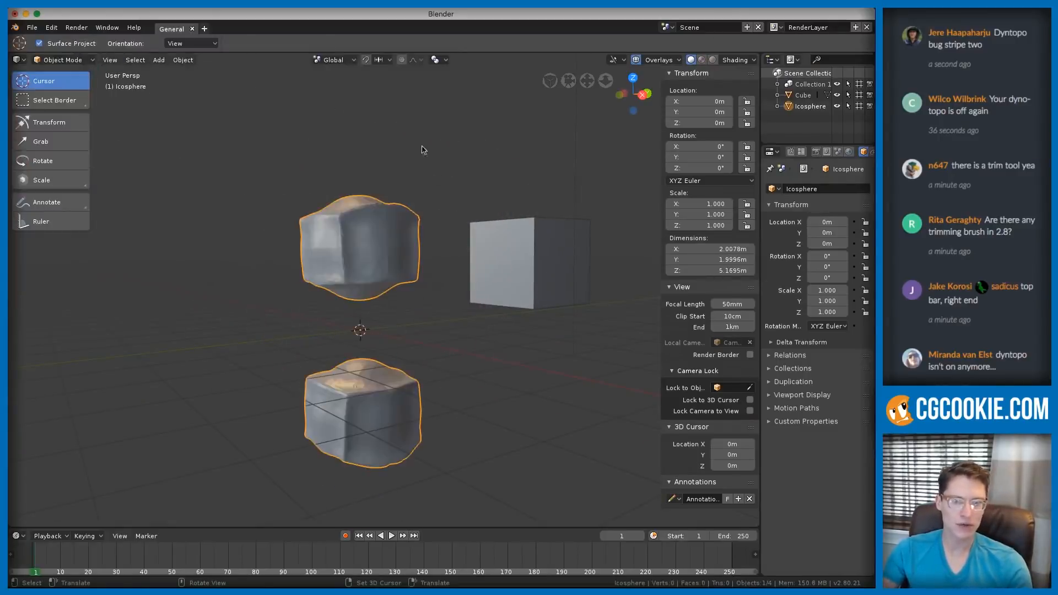
- Enter Edit Mode on the sculpted Icosphere with the two separate lumps
scroll(418, 245, up, 6)
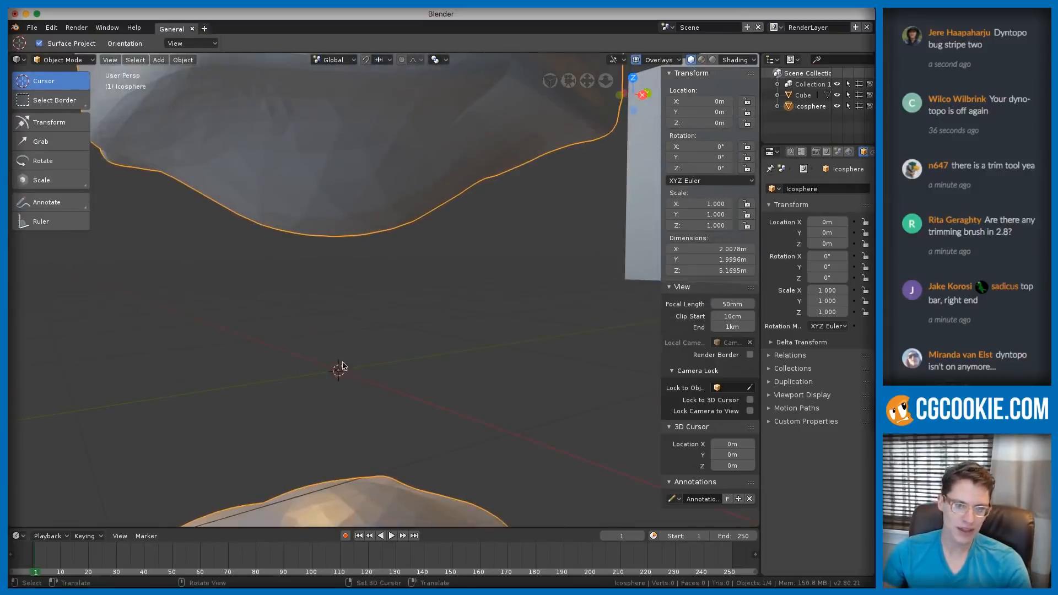
scroll(385, 351, down, 6)
middle_drag(422, 259, 446, 266)
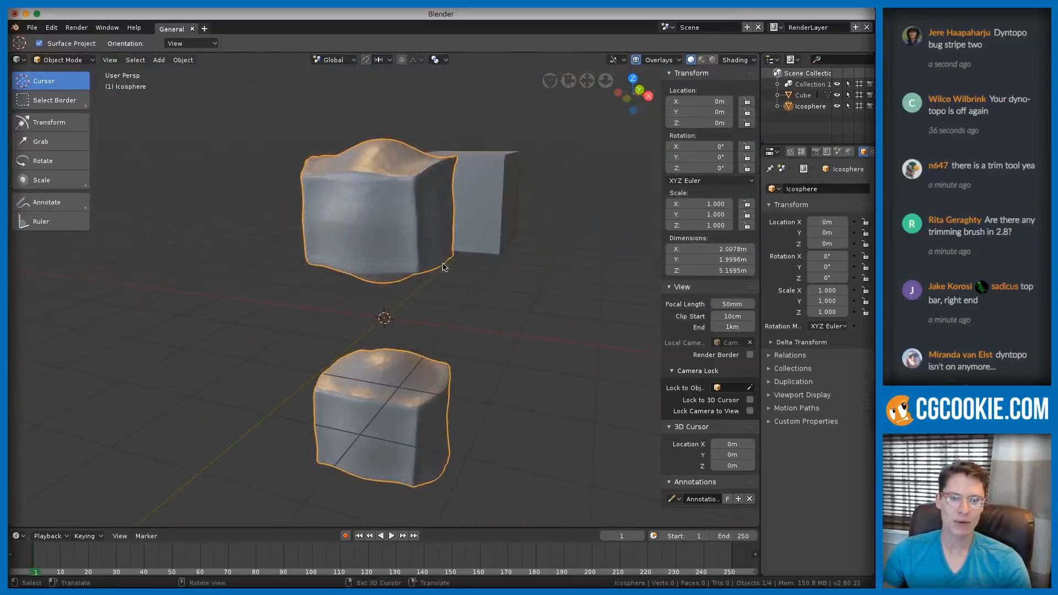
middle_drag(394, 308, 357, 202)
middle_drag(377, 316, 373, 222)
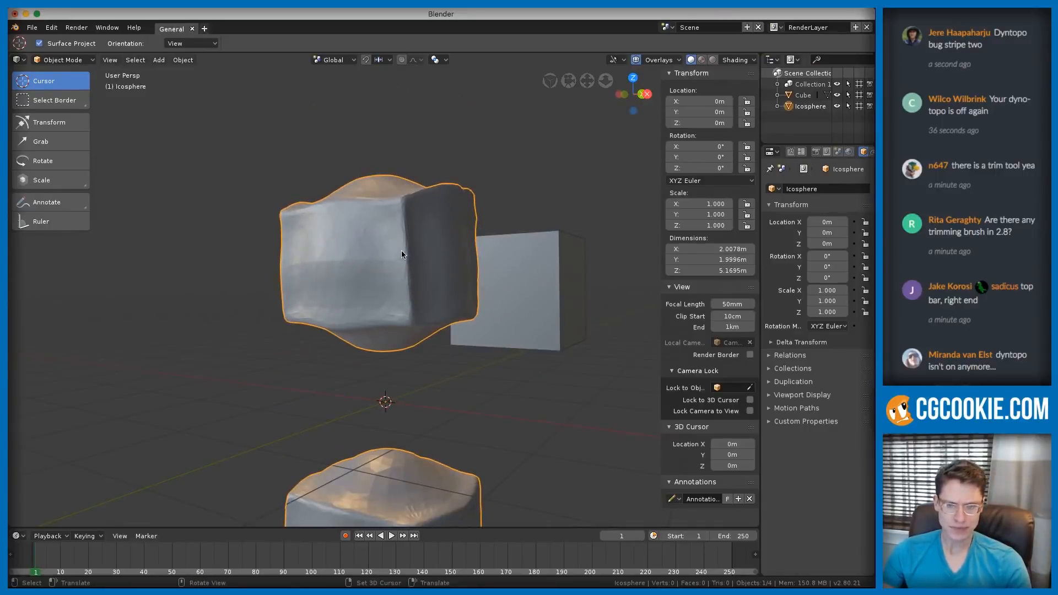
key(Tab)
middle_drag(401, 256, 521, 290)
key(a)
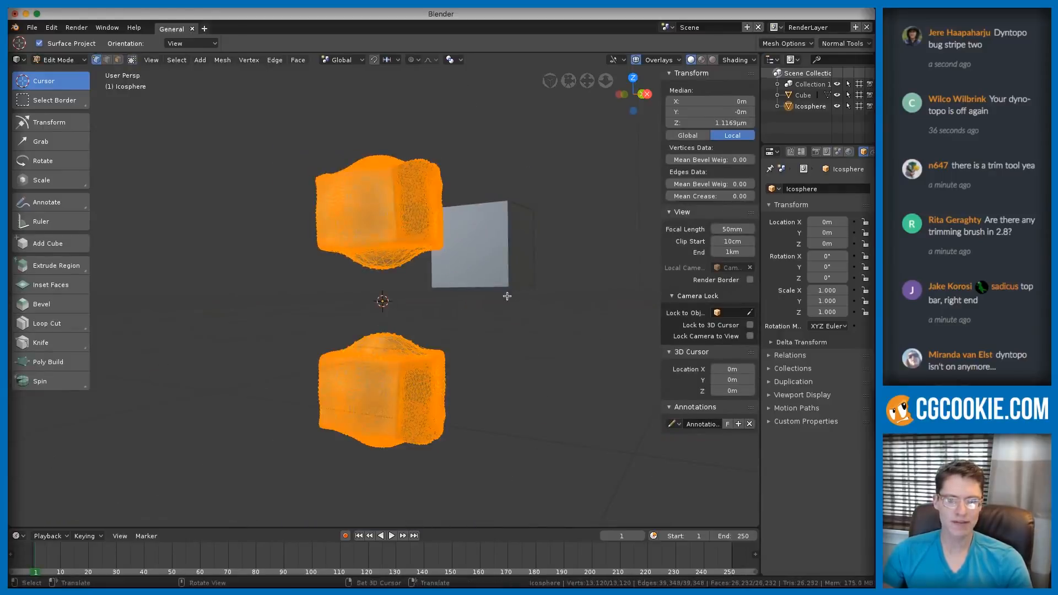
key(alt+a)
mouse_move(496, 298)
ctrl+right_down()
mouse_move(213, 400)
mouse_move(524, 415)
mouse_move(522, 342)
ctrl+right_up()
key(x)
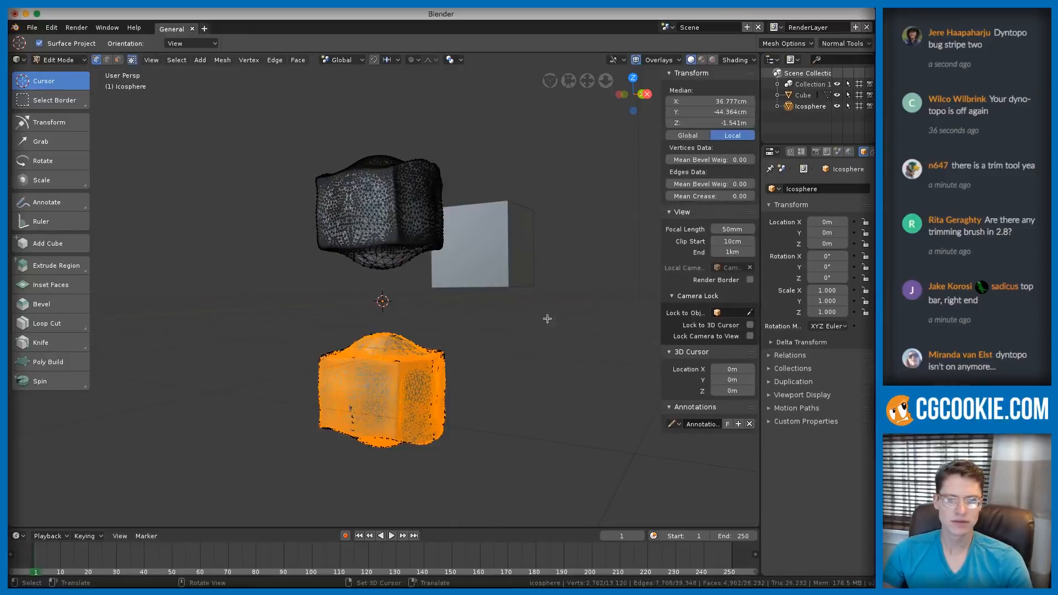
- Select all geometry linked to a vertex on the lower lump and delete that lump's vertices
right_click(423, 370)
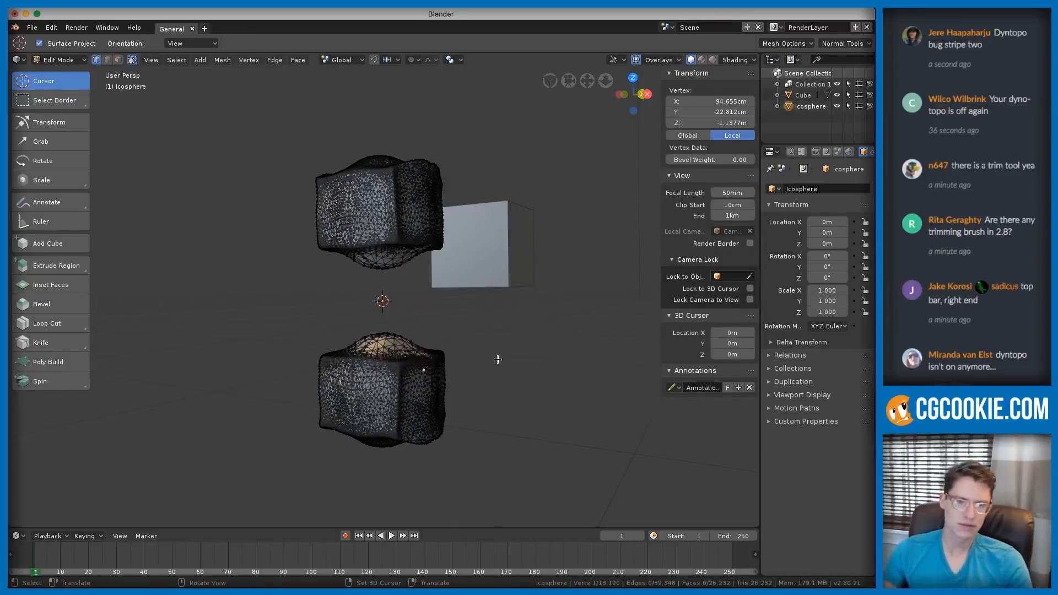
middle_drag(456, 364, 439, 347)
key(ctrl+l)
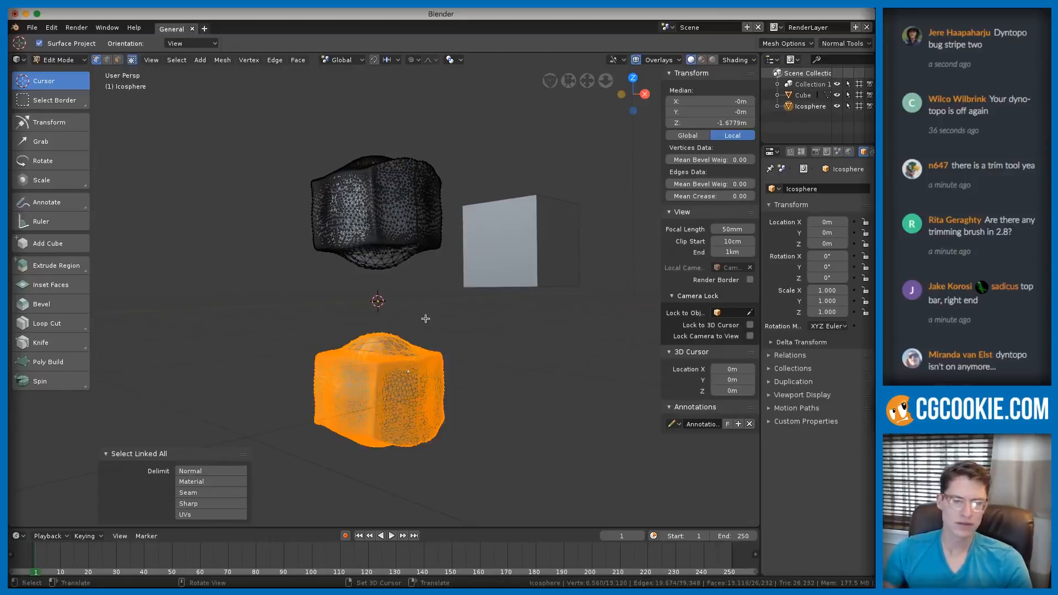
key(x)
click(425, 320)
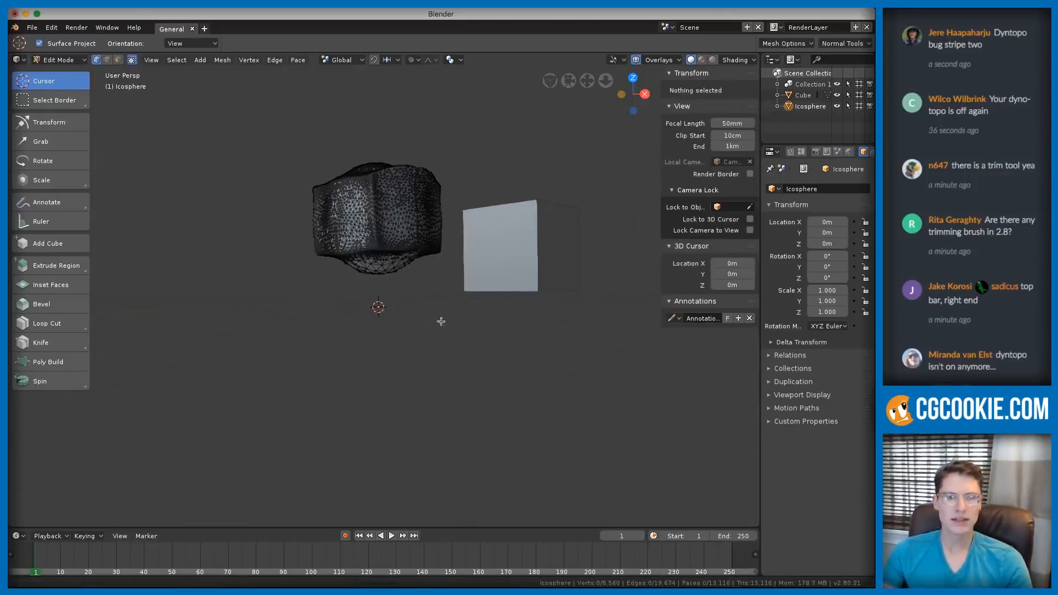
- Return to Object Mode and set the origin of the remaining Icosphere lump to its geometry
scroll(441, 314, up, 2)
key(l)
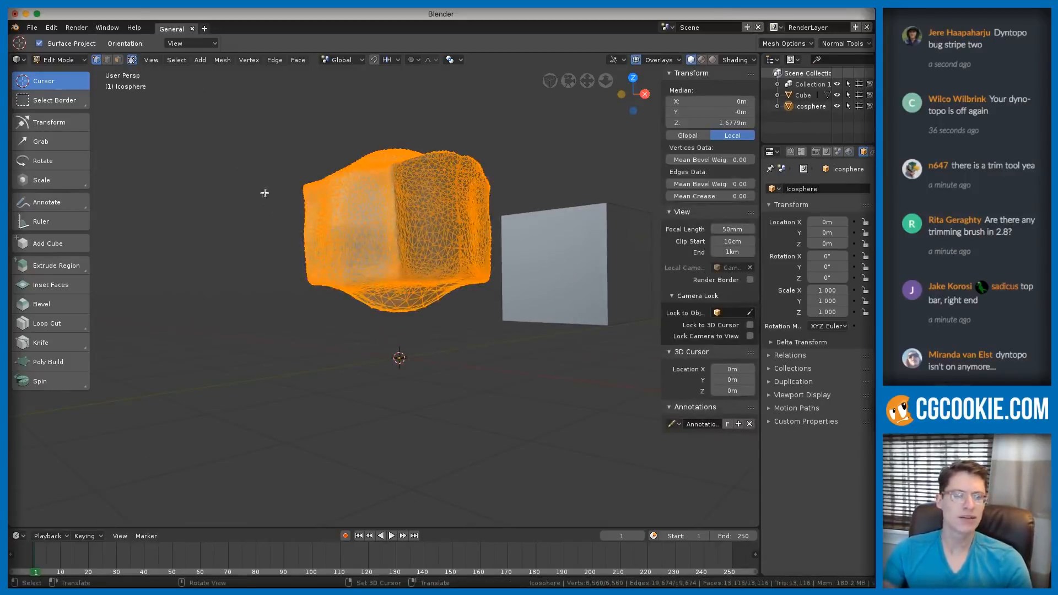
key(Tab)
click(182, 60)
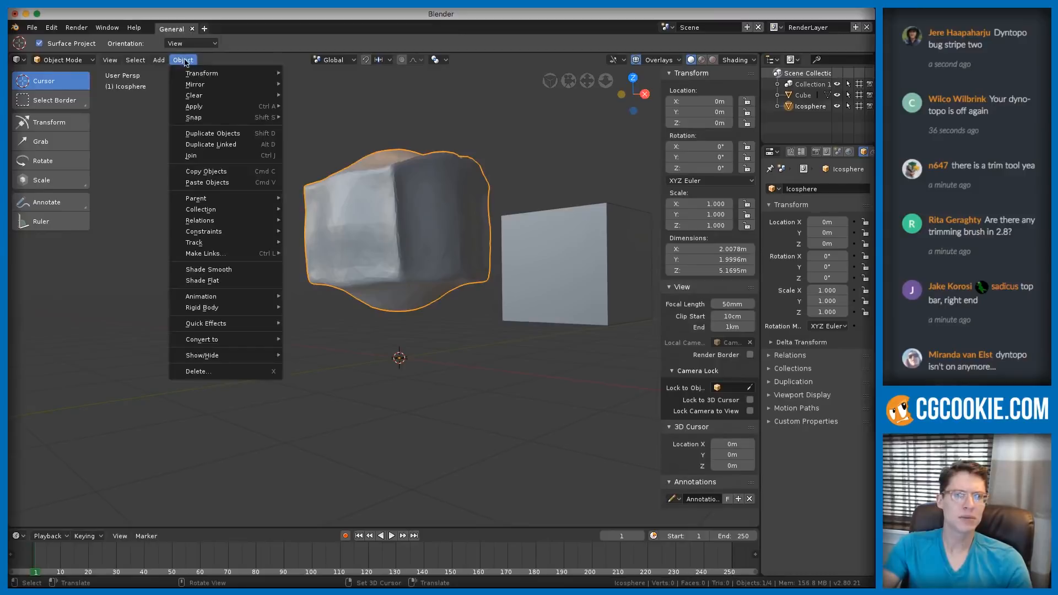
mouse_move(185, 76)
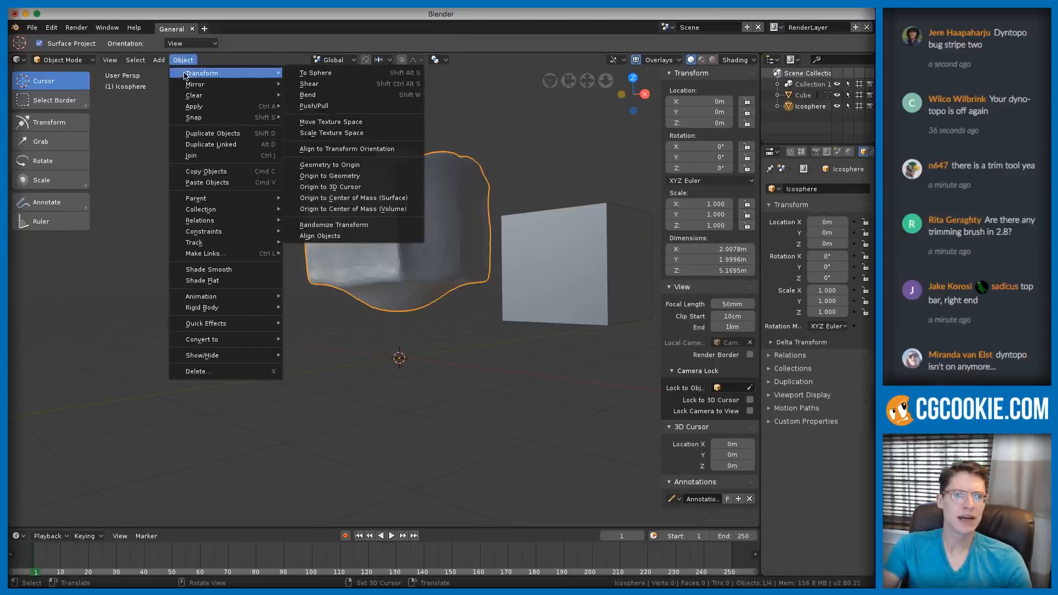
click(348, 177)
scroll(449, 253, up, 3)
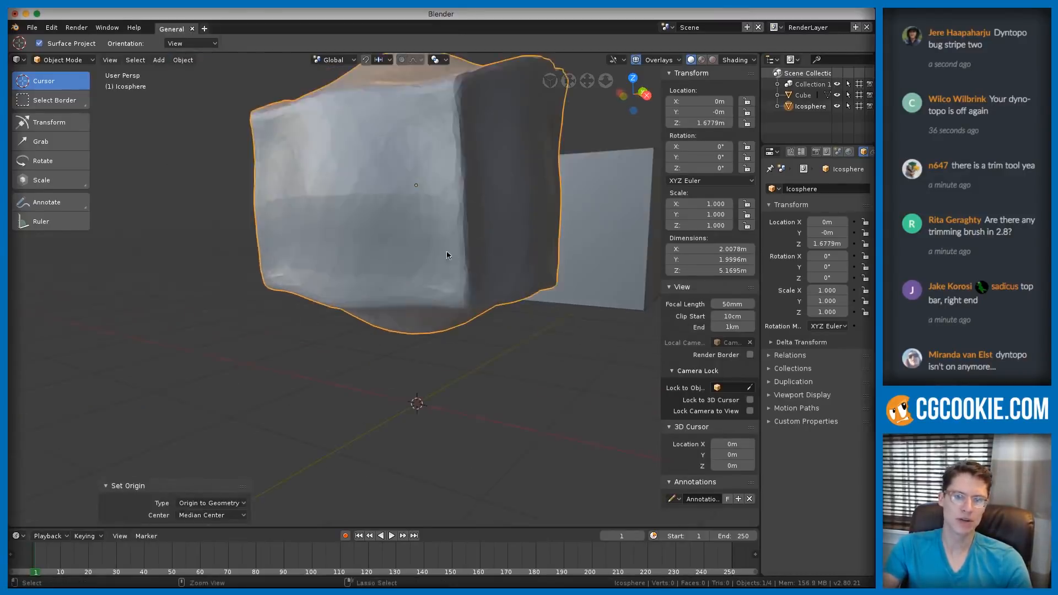
scroll(391, 236, down, 1)
scroll(391, 236, down, 1)
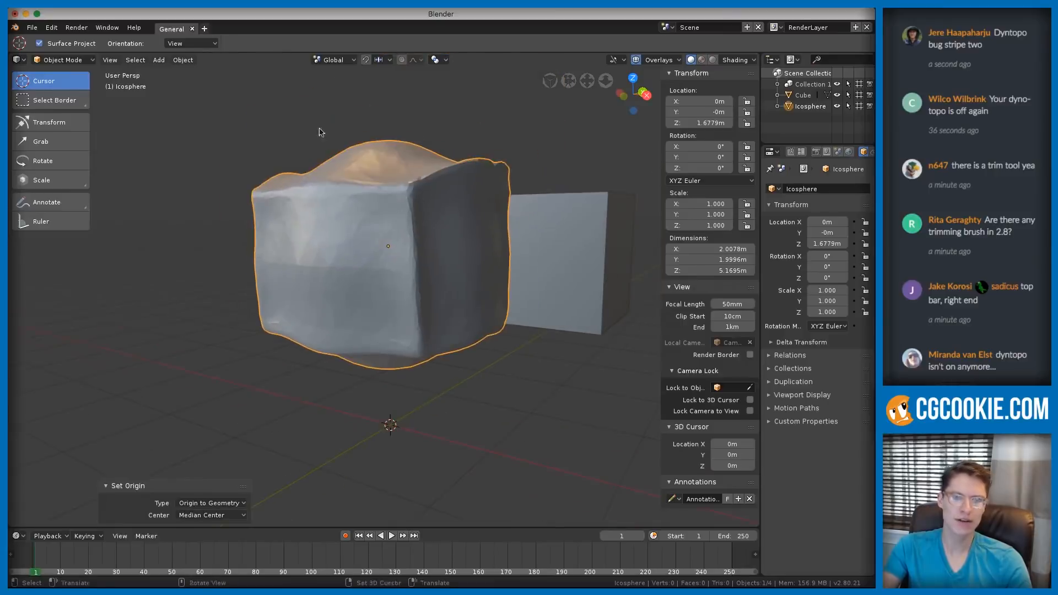
- Switch the Icosphere to Sculpt Mode and enable Dyntopo, accepting the vertex data warning
click(61, 59)
click(63, 98)
click(723, 43)
click(720, 52)
click(723, 44)
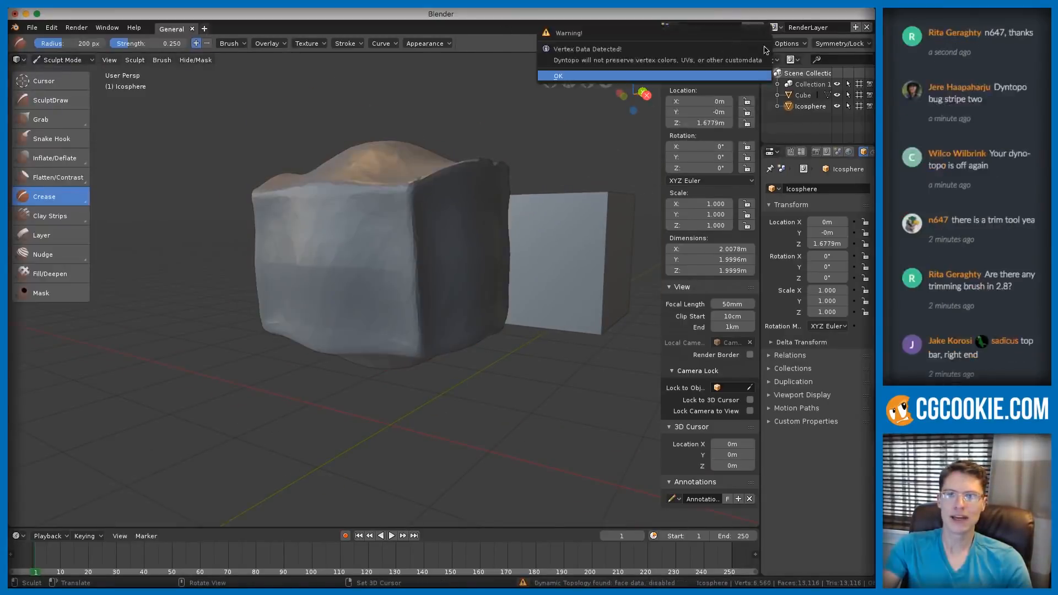
click(683, 74)
- Symmetrize the sculpt in the +Z to -Z direction with the Dyntopo options
click(747, 43)
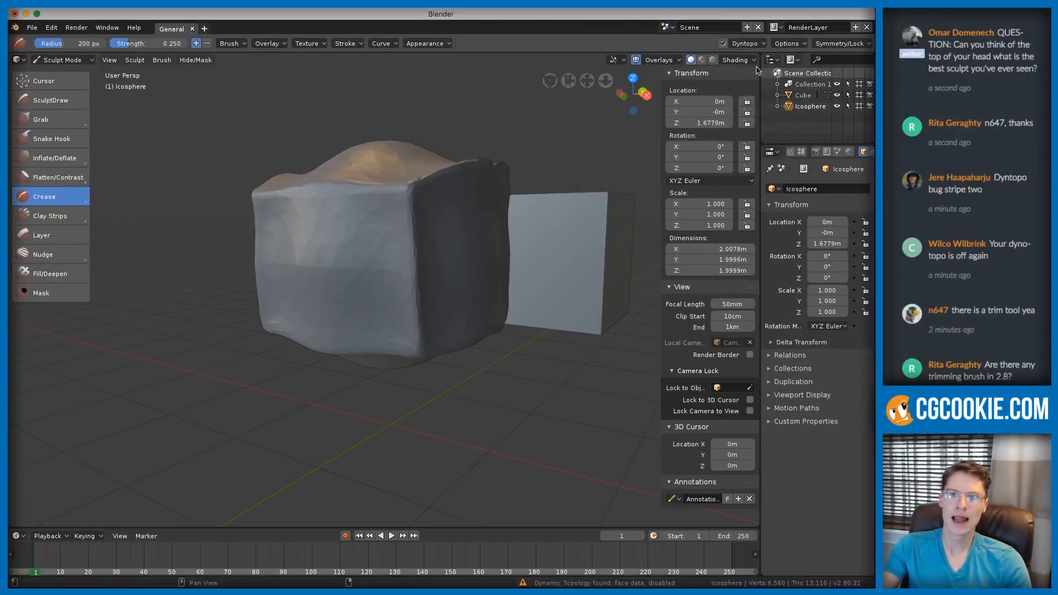
click(748, 45)
click(736, 132)
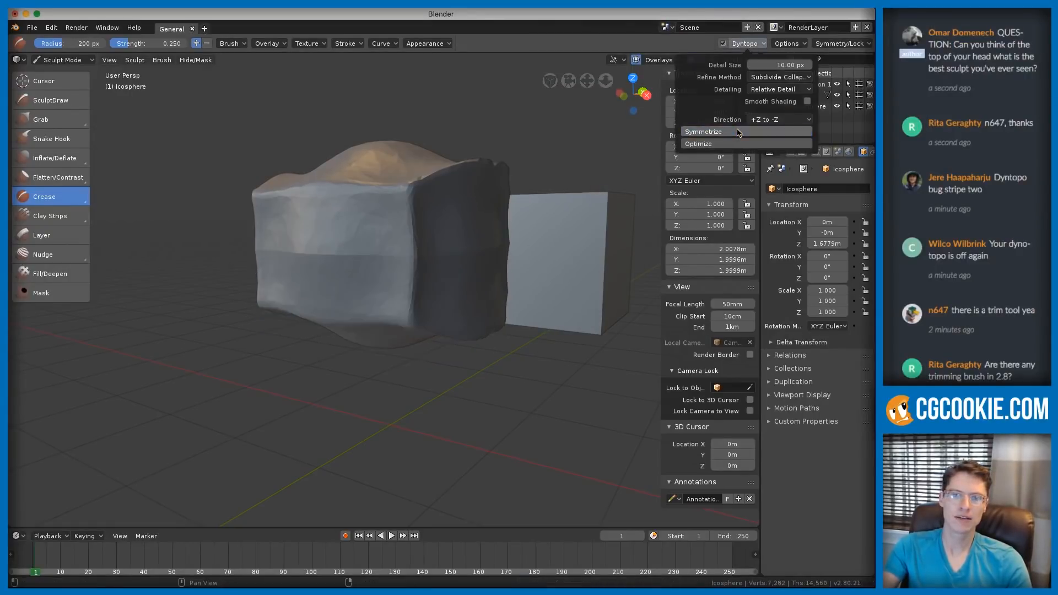
mouse_move(515, 328)
middle_down()
mouse_move(403, 306)
mouse_move(454, 345)
mouse_move(348, 291)
middle_up()
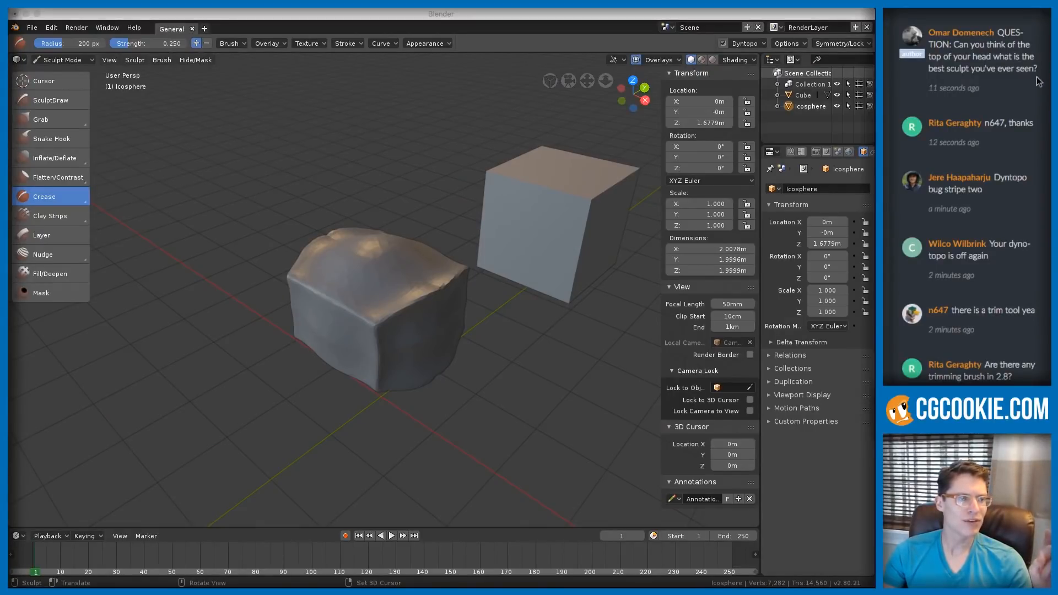
- Switch to the CG - Sculpture board on Pinterest and open the Hob. V 2.0 fan art pin
drag(1034, 67, 1005, 34)
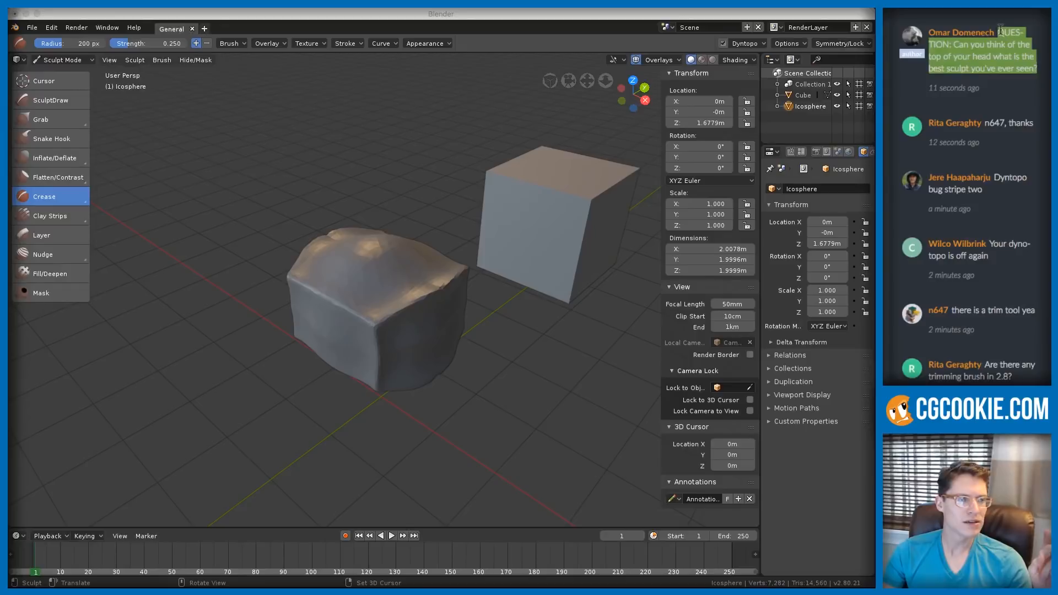
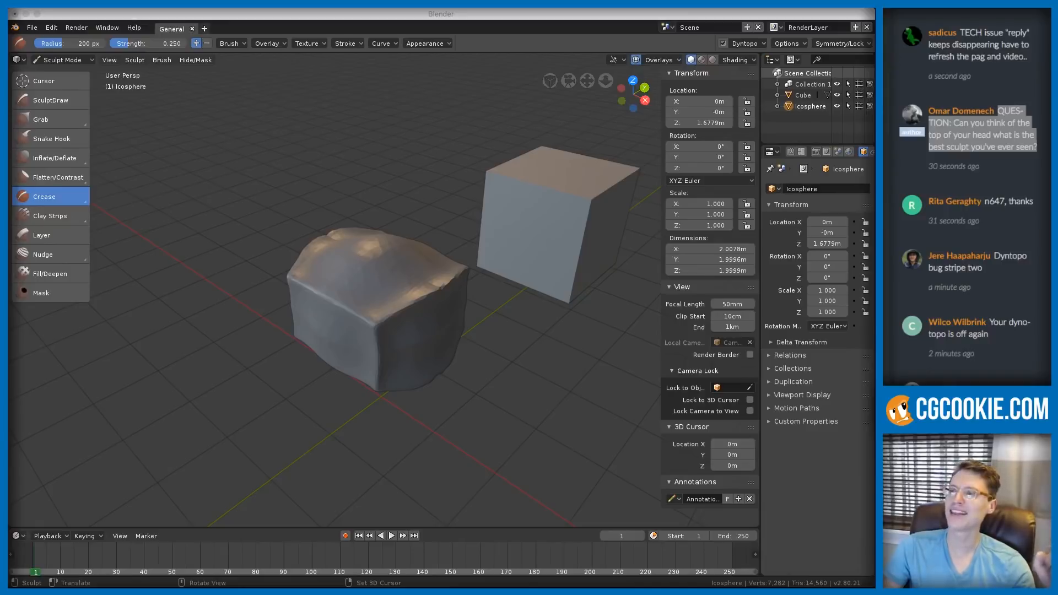
key(super+Tab)
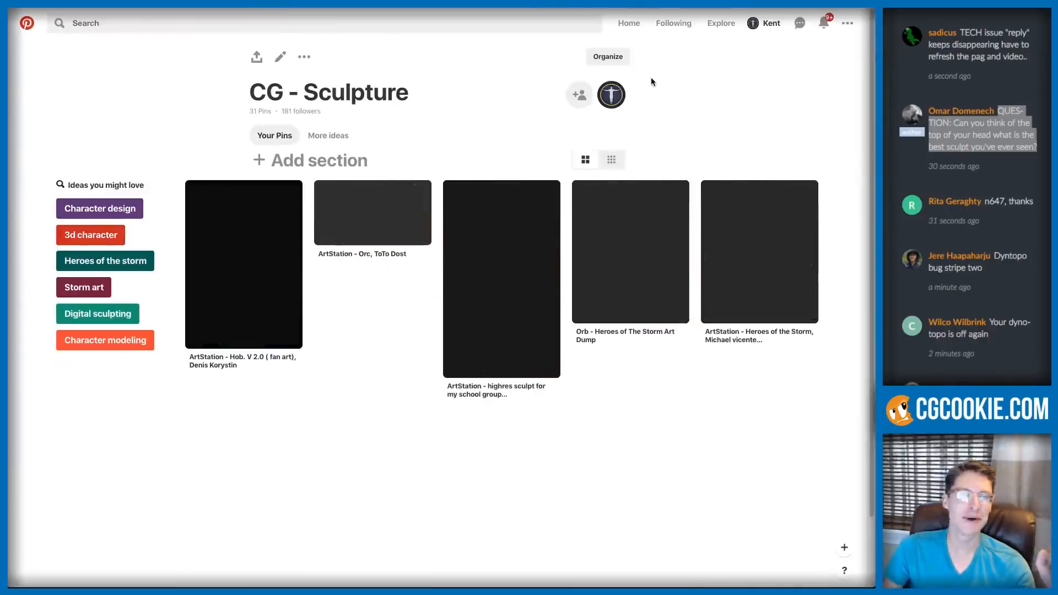
click(263, 262)
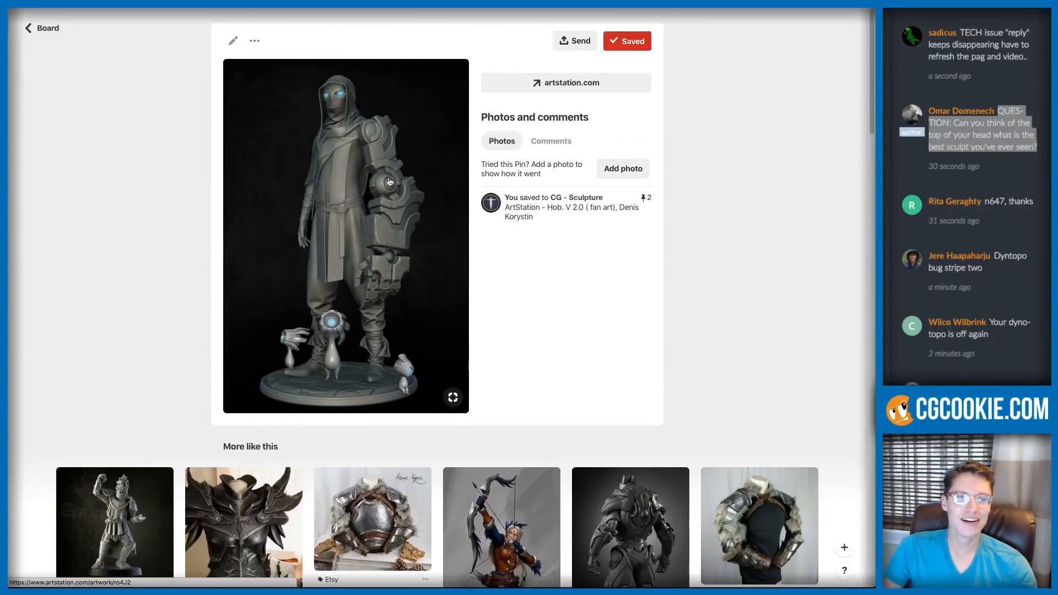
right_click(354, 175)
right_click(368, 140)
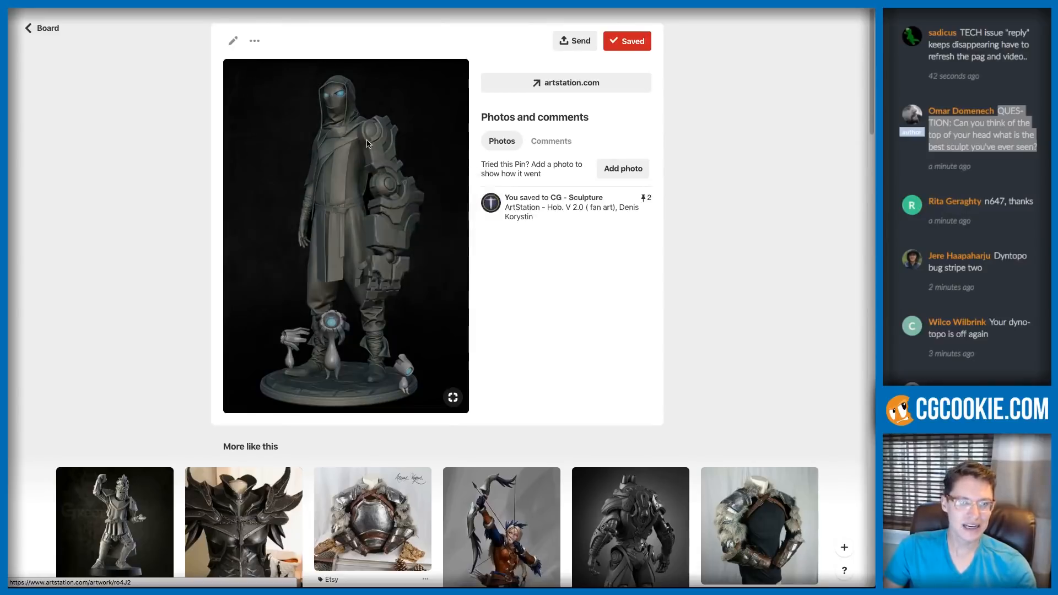
right_click(368, 141)
click(696, 161)
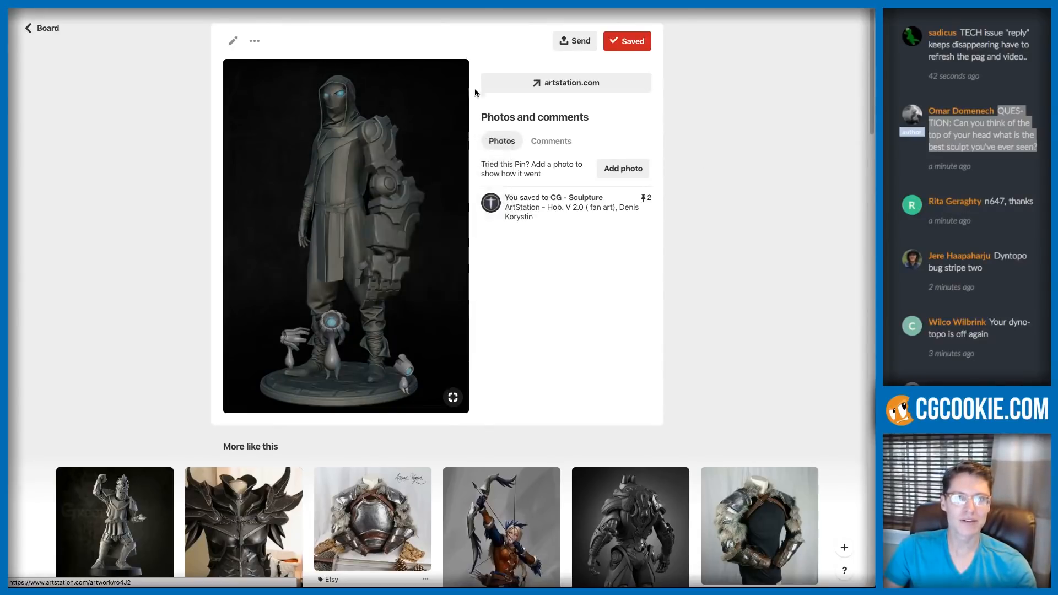
- Open the Hob. V 2.0 pin's source page on ArtStation to view the full artwork
click(530, 81)
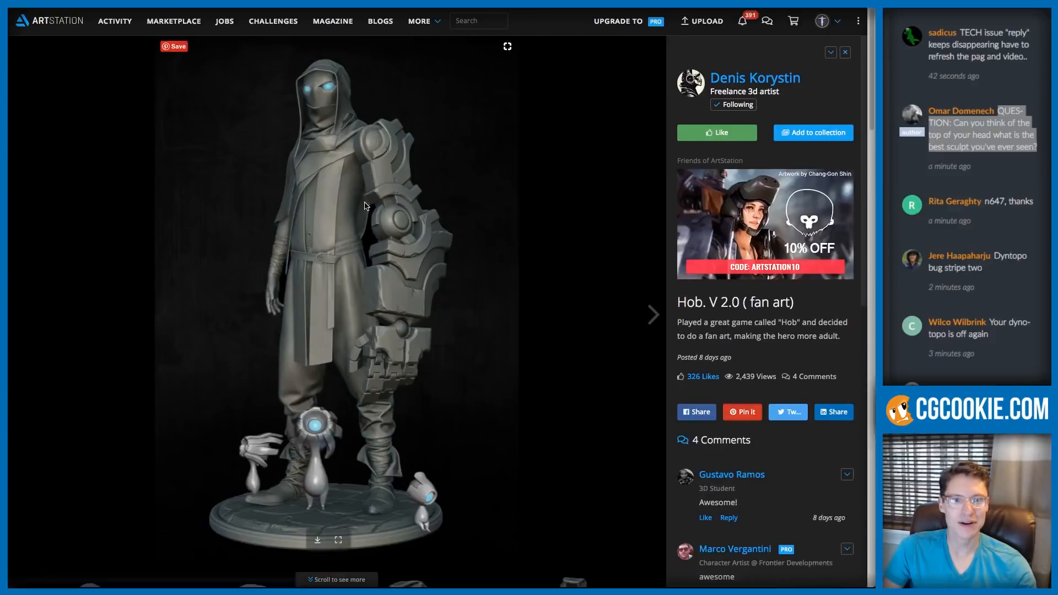
right_click(364, 205)
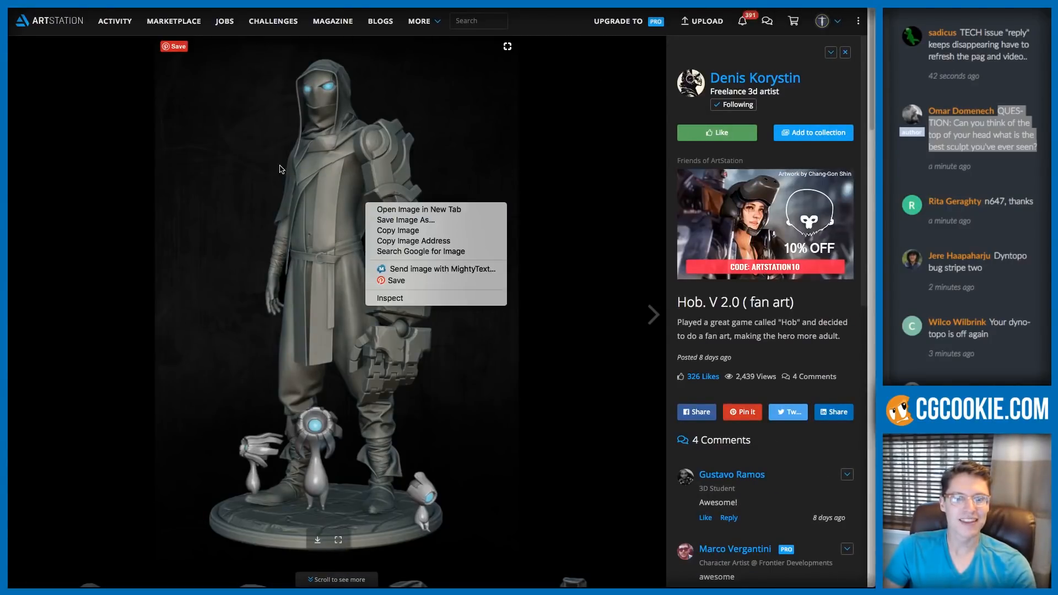
click(298, 194)
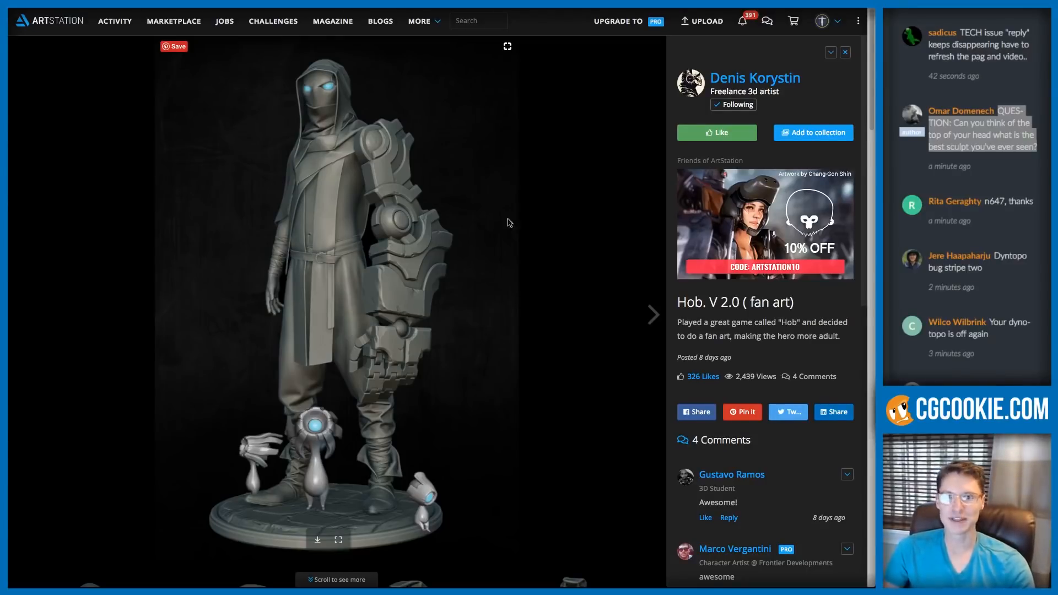
- Return to the CG - Sculpture board and view the pin of the highres sculpt for a school group project
key(super+w)
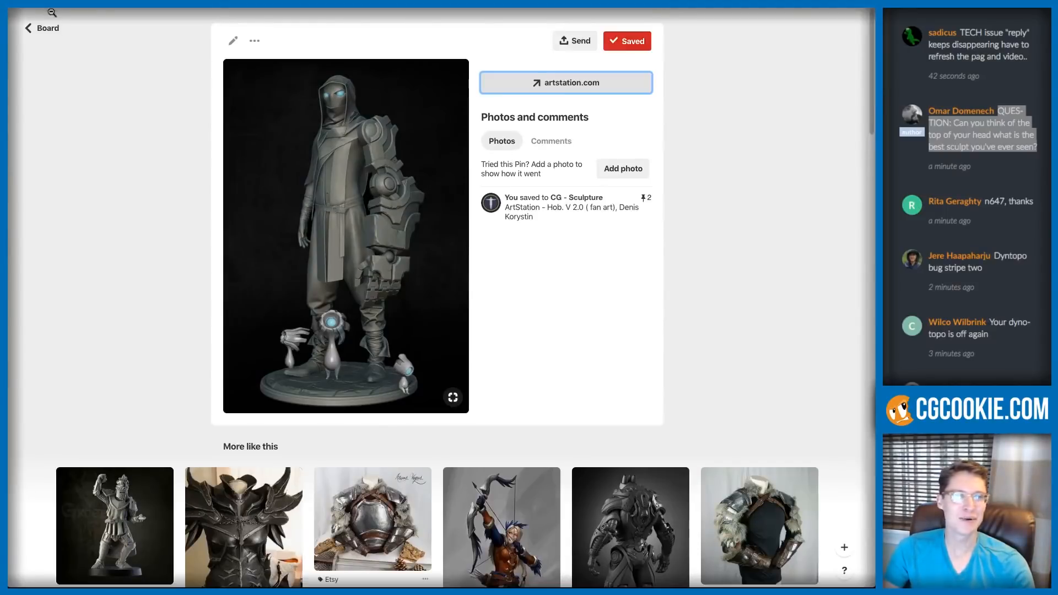
click(50, 23)
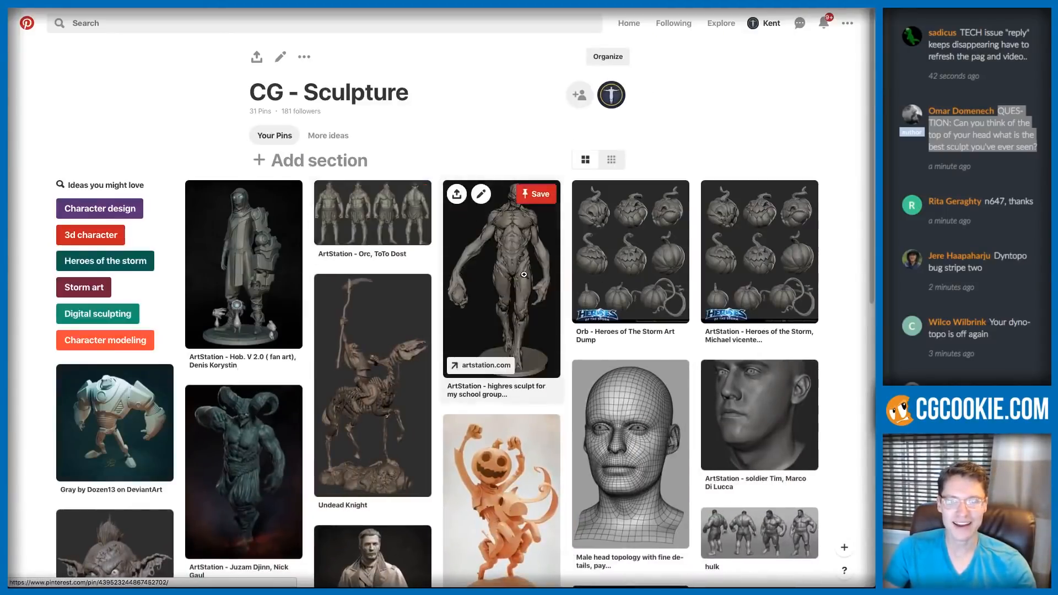
click(520, 264)
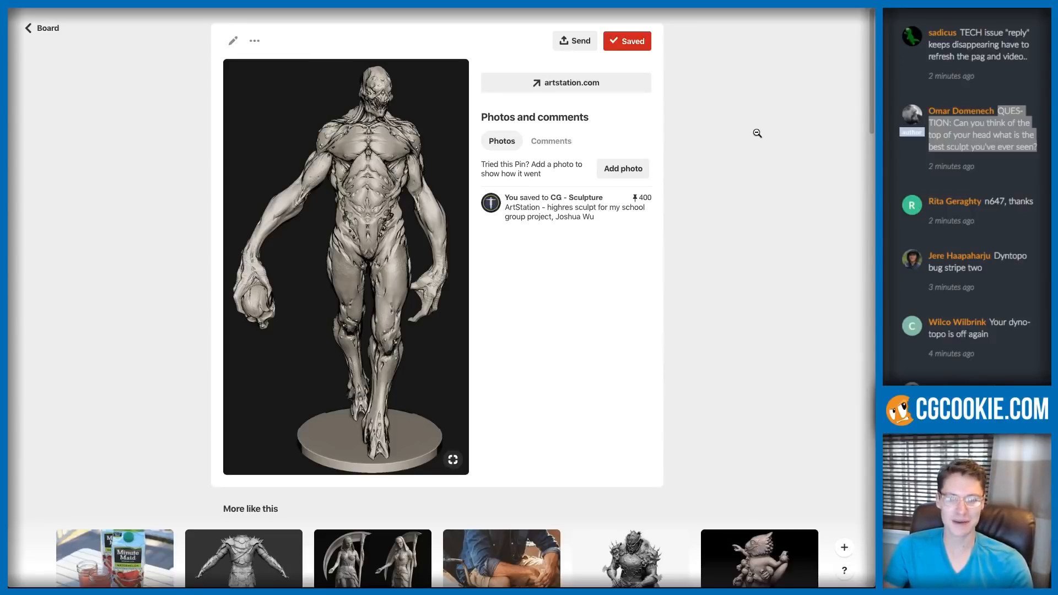
click(749, 66)
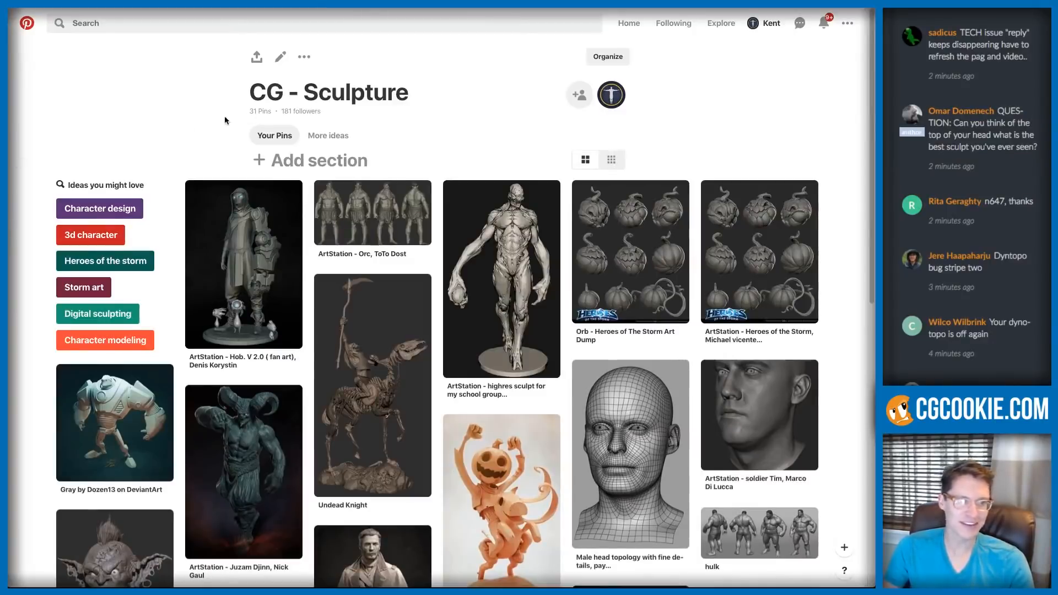
- View the snake sculpture pin 71.jpg further down the board and the first similar snake pin, then switch to the presentation slides
scroll(676, 412, down, 2)
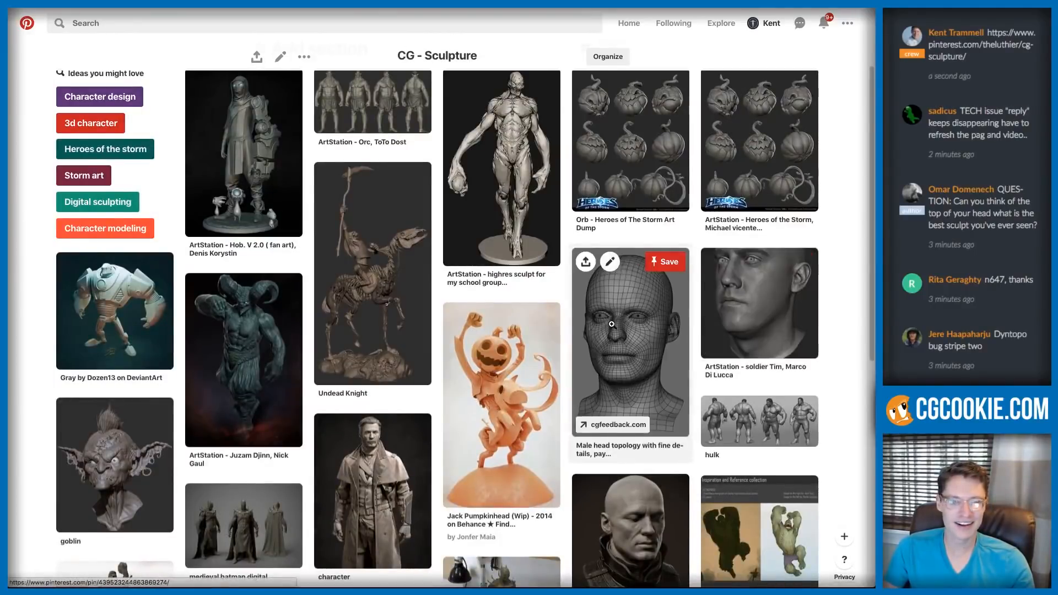
scroll(611, 327, down, 8)
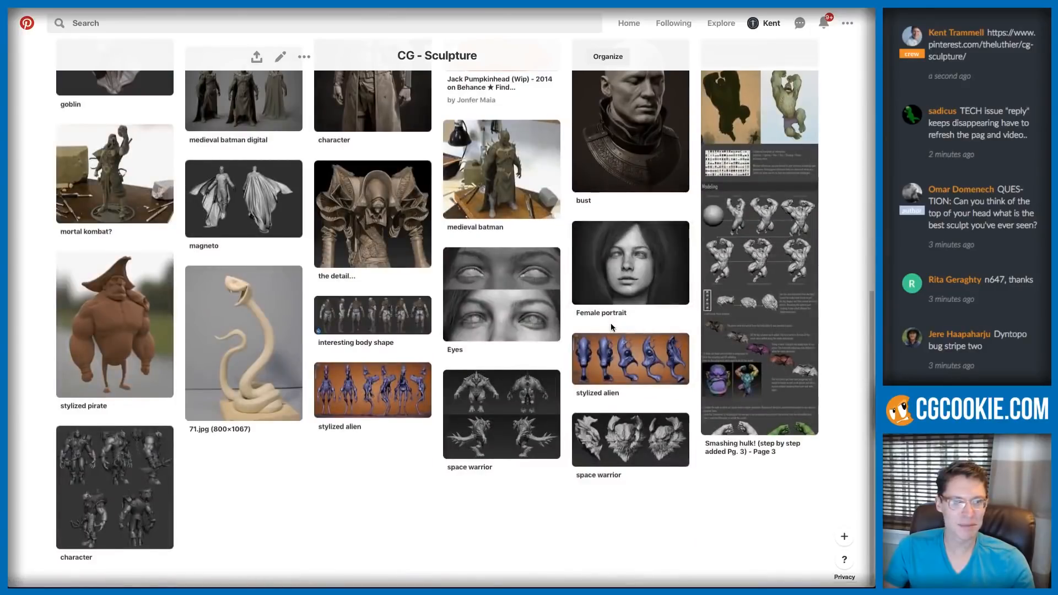
click(244, 347)
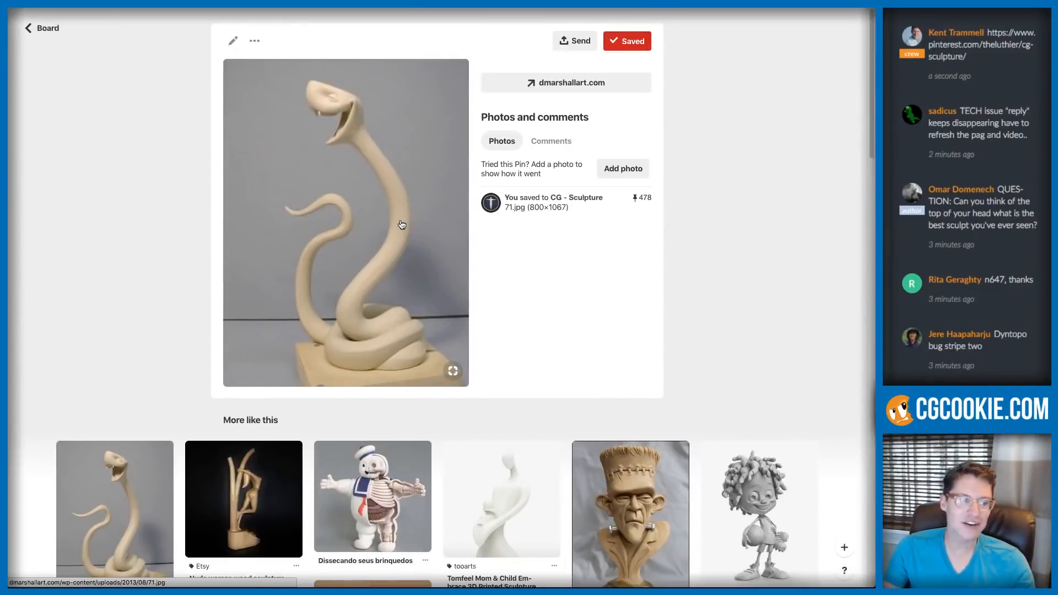
click(168, 465)
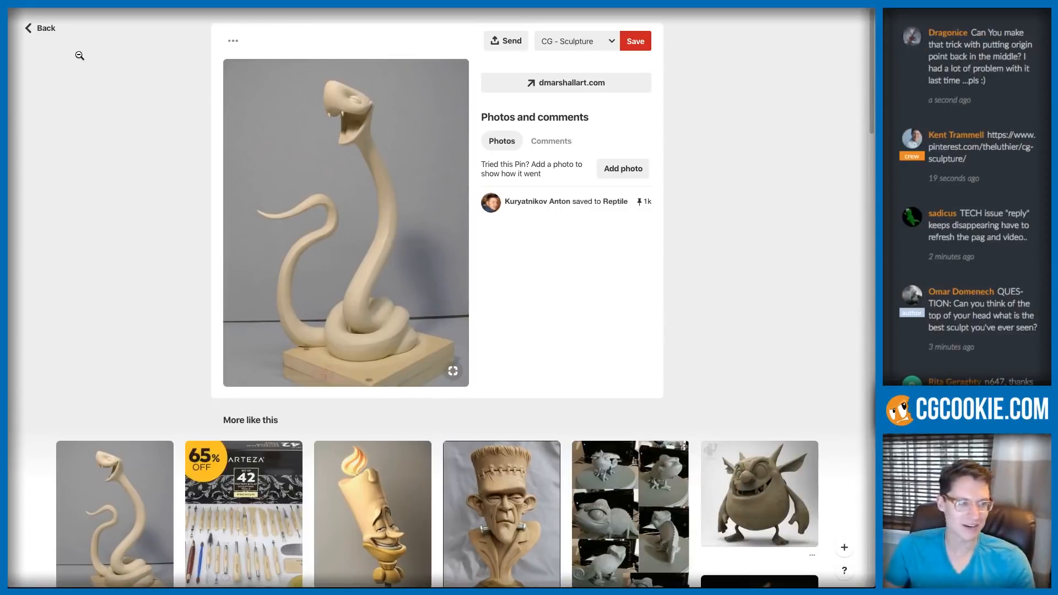
key(super+Tab)
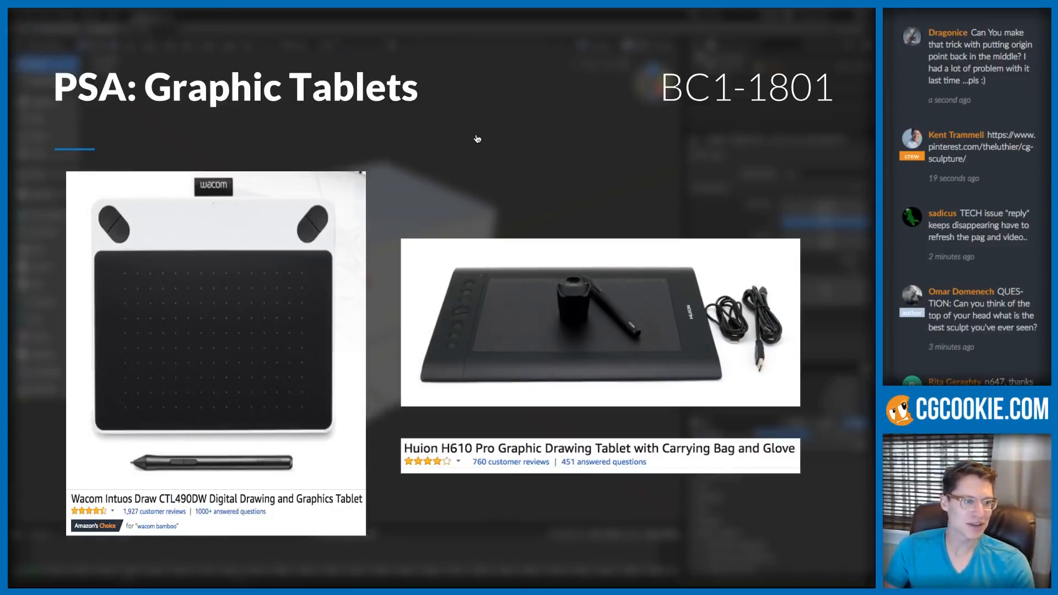
- Switch from the presentation slides back to Blender and look at the sculpted block up close
key(super+Tab)
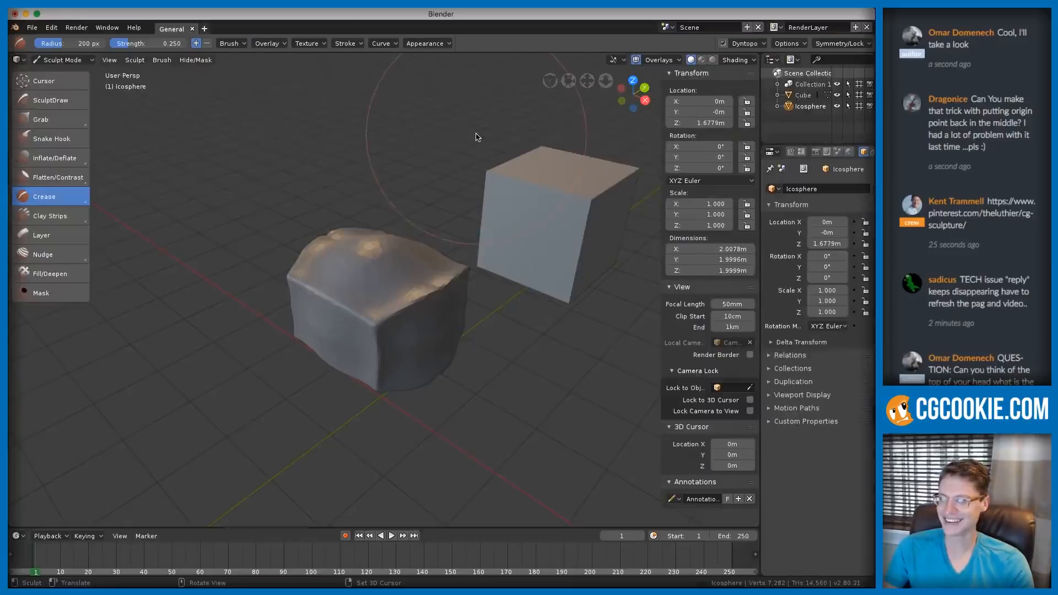
scroll(377, 207, up, 2)
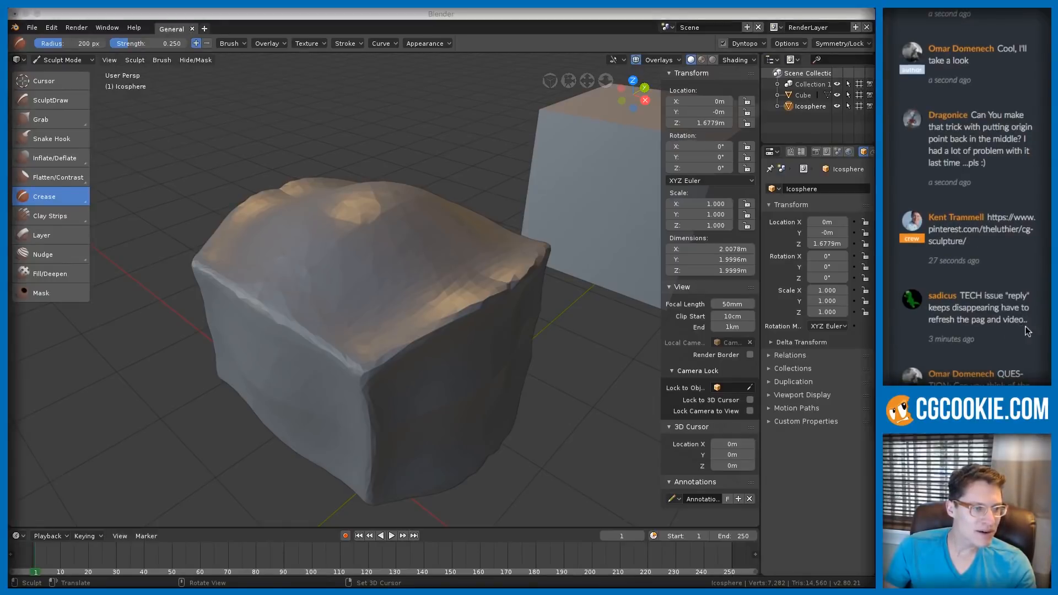
scroll(1025, 321, up, 3)
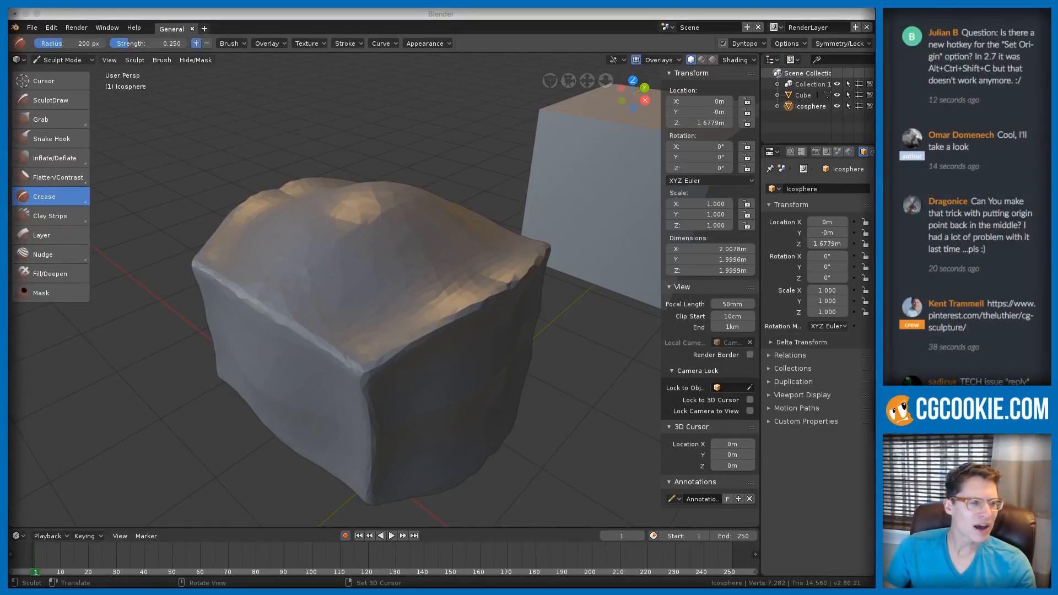
drag(1032, 381, 960, 380)
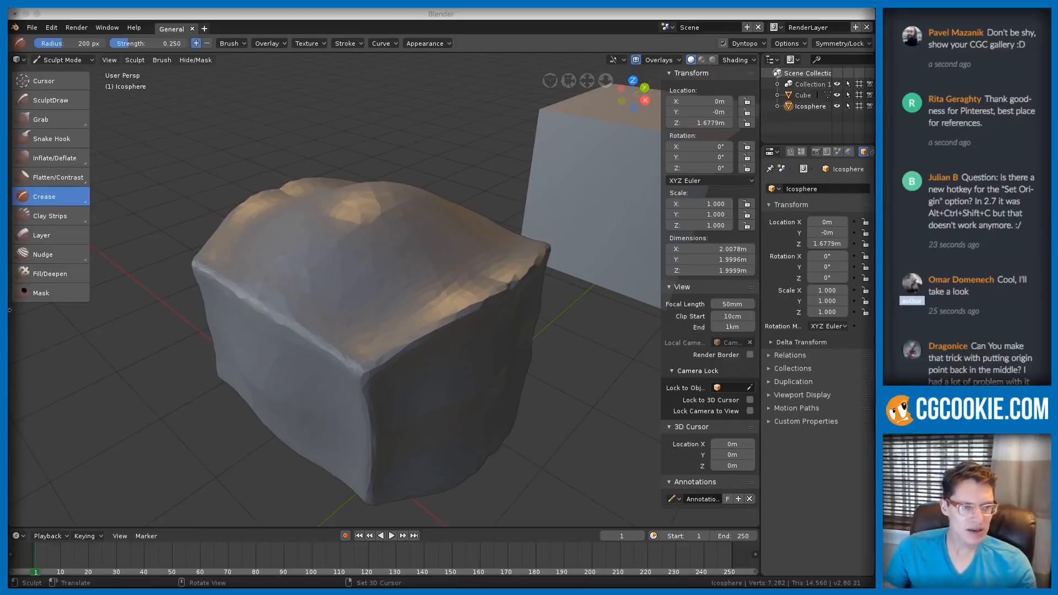
click(202, 166)
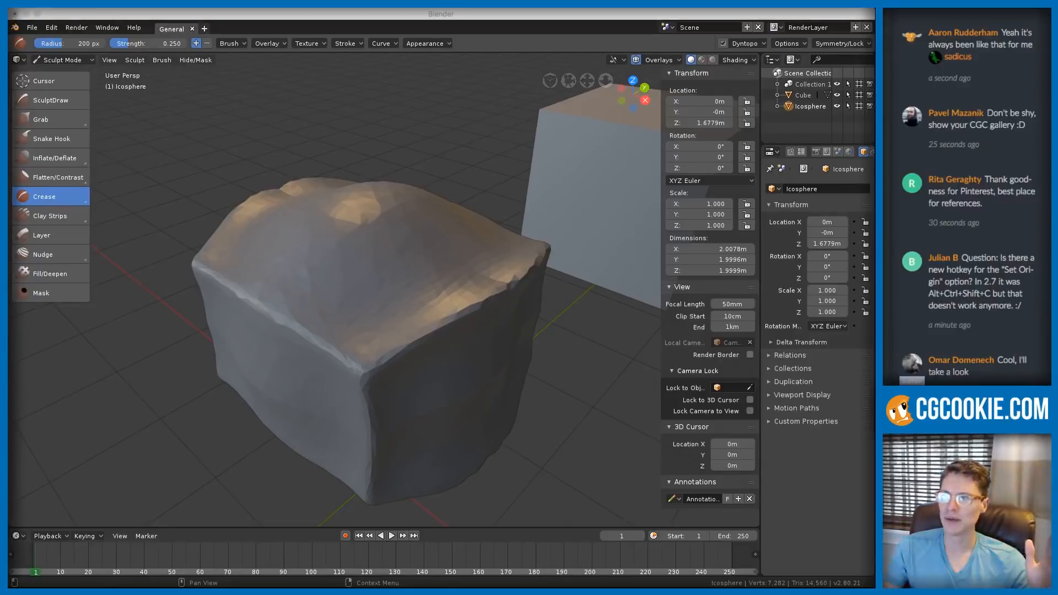
click(441, 168)
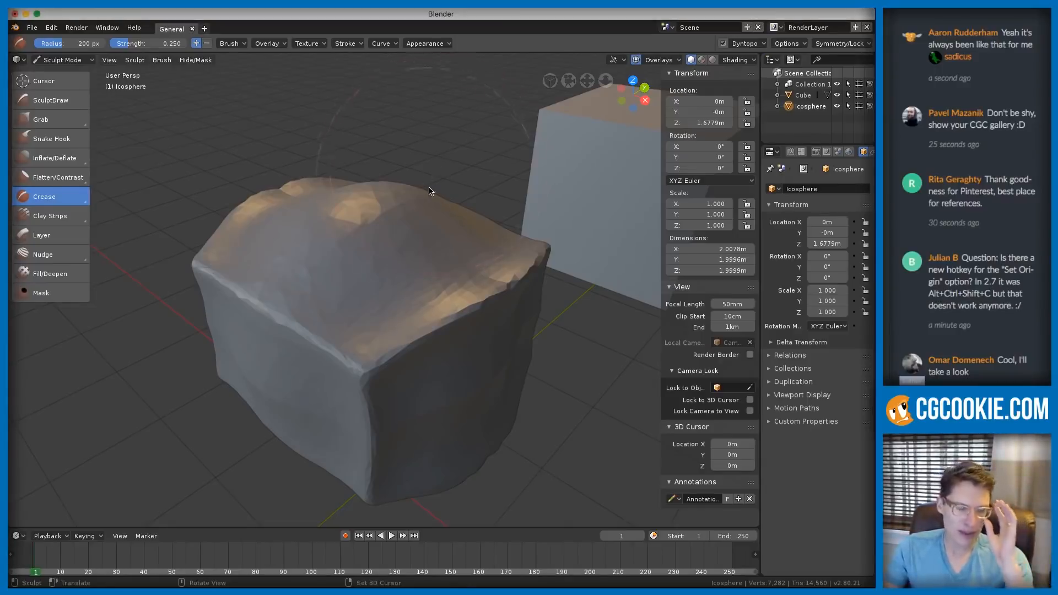
mouse_move(484, 171)
middle_down()
mouse_move(487, 160)
mouse_move(437, 239)
middle_up()
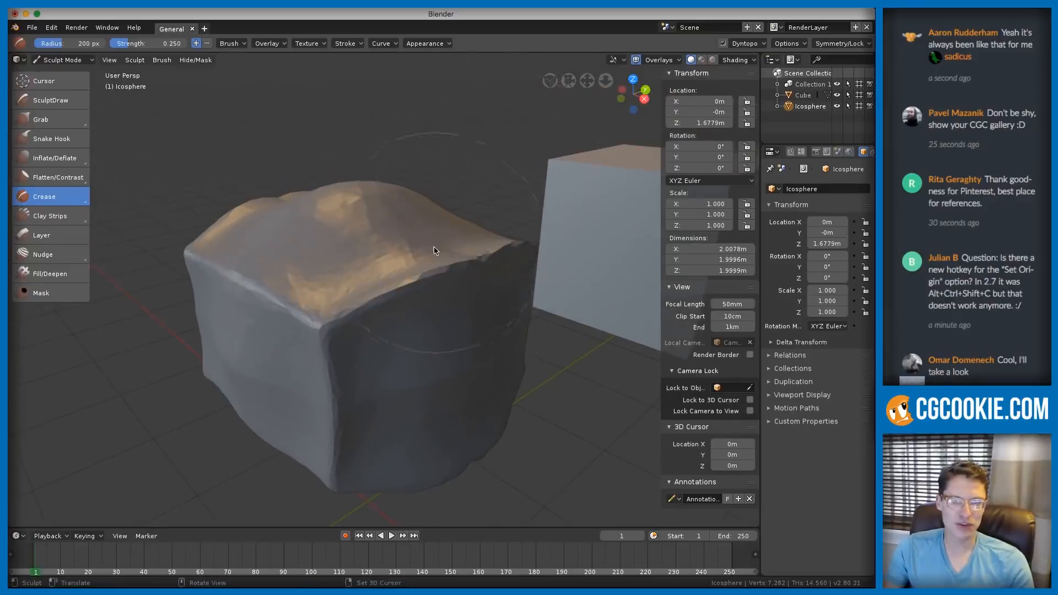
- Put the sculpted block in Object Mode and set its origin to its geometry
click(64, 61)
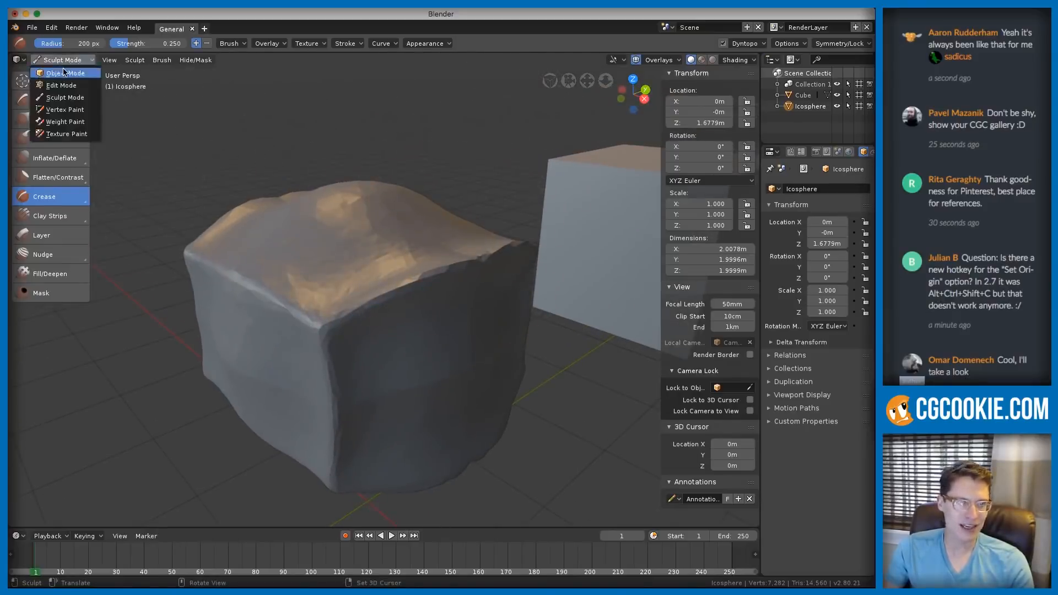
click(55, 72)
click(183, 61)
mouse_move(192, 74)
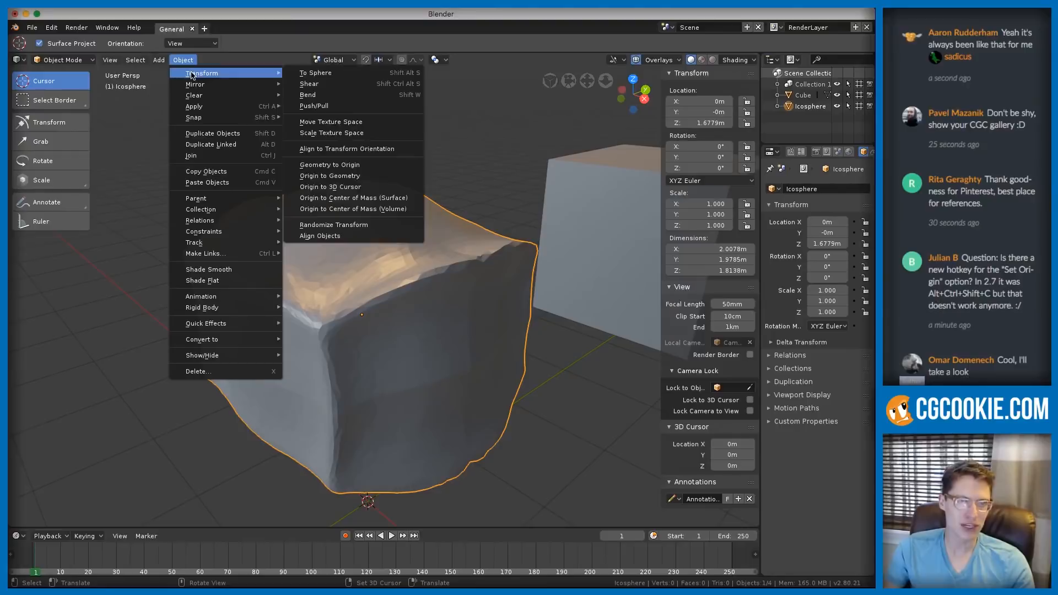
click(356, 176)
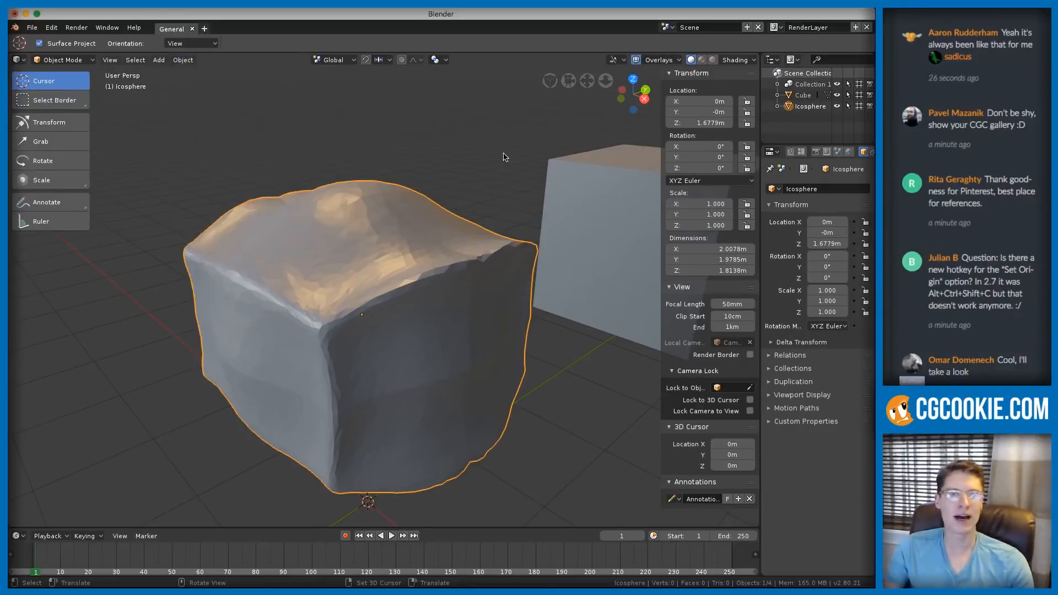
middle_drag(475, 156, 404, 166)
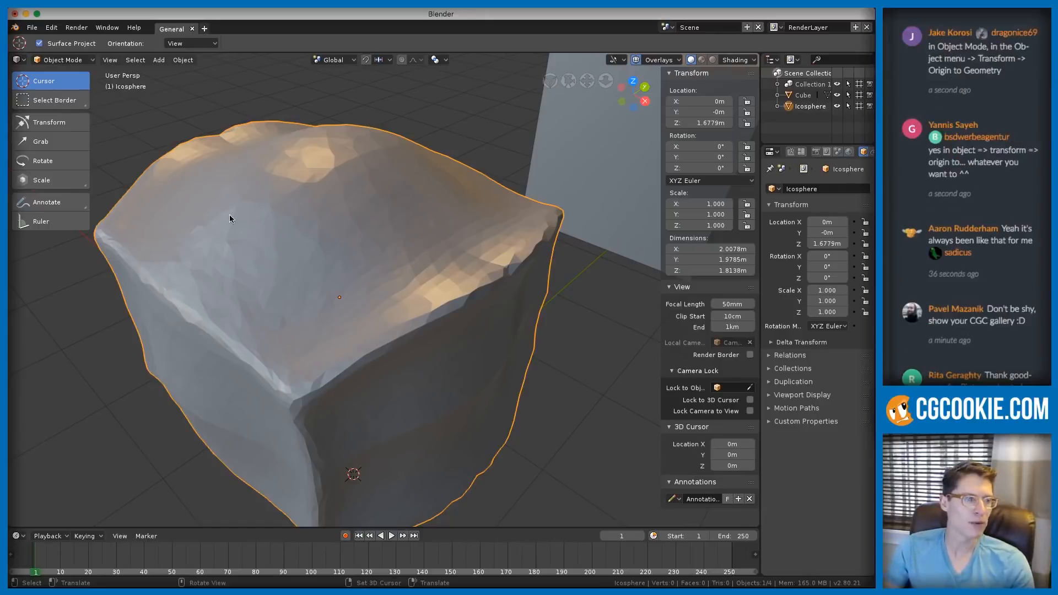
middle_drag(228, 247, 374, 187)
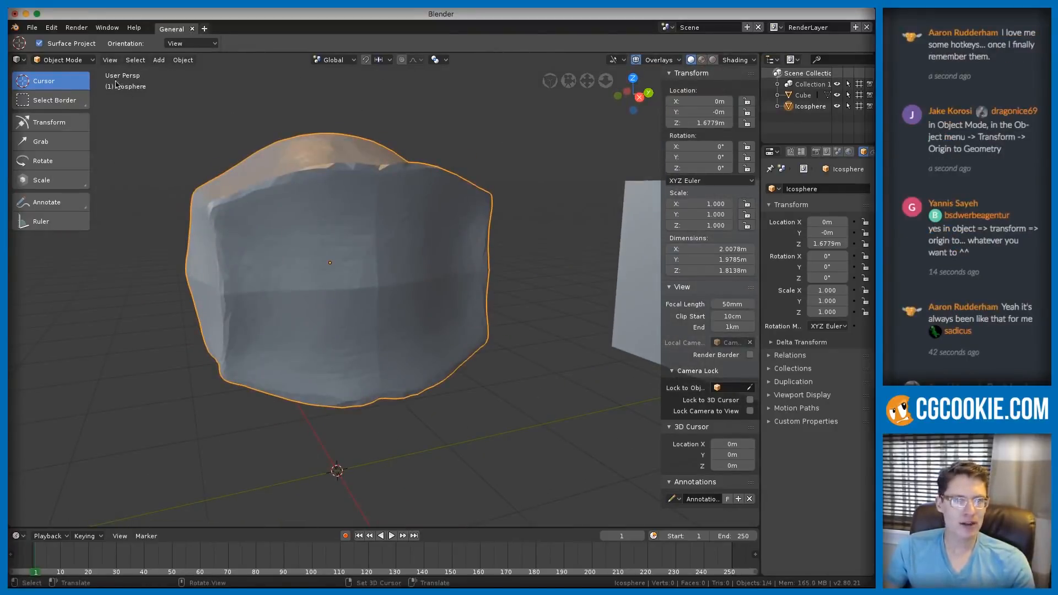
- Return the block to Sculpt Mode and enable mirror symmetry on the Z axis
click(63, 60)
click(55, 95)
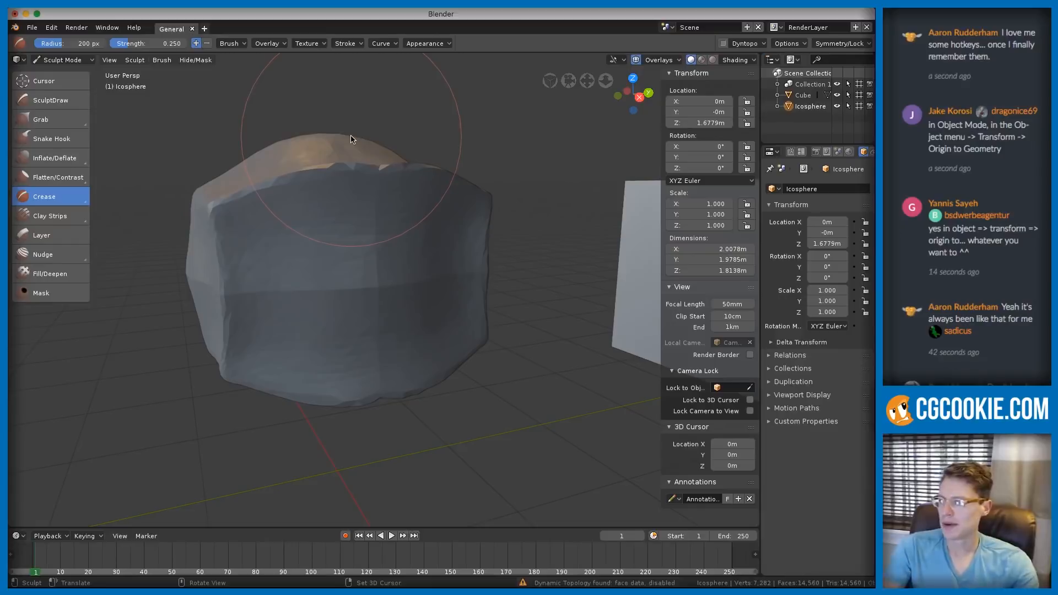
middle_drag(492, 290, 516, 331)
click(842, 44)
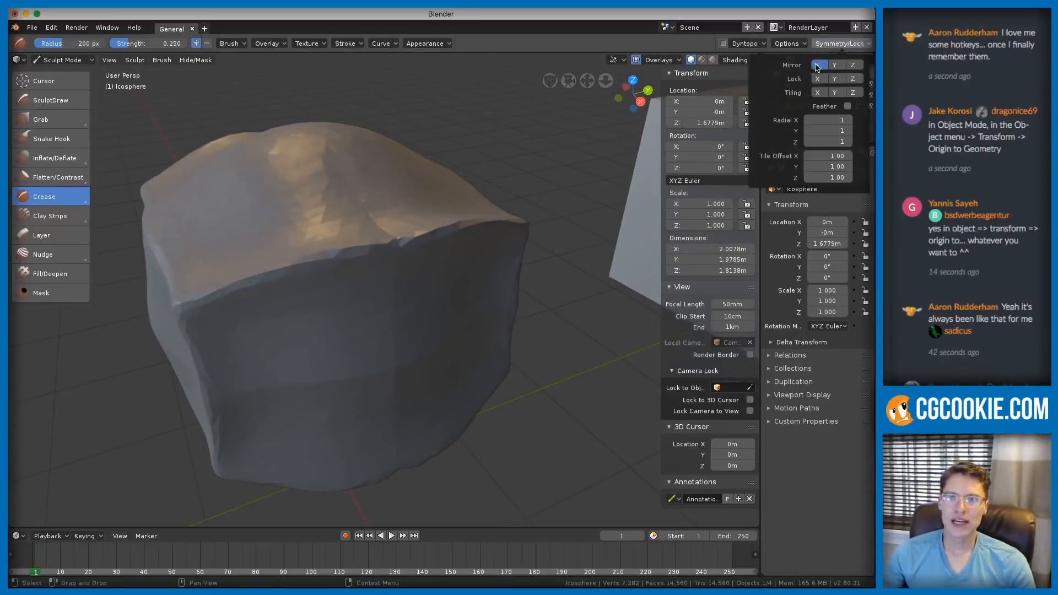
click(853, 66)
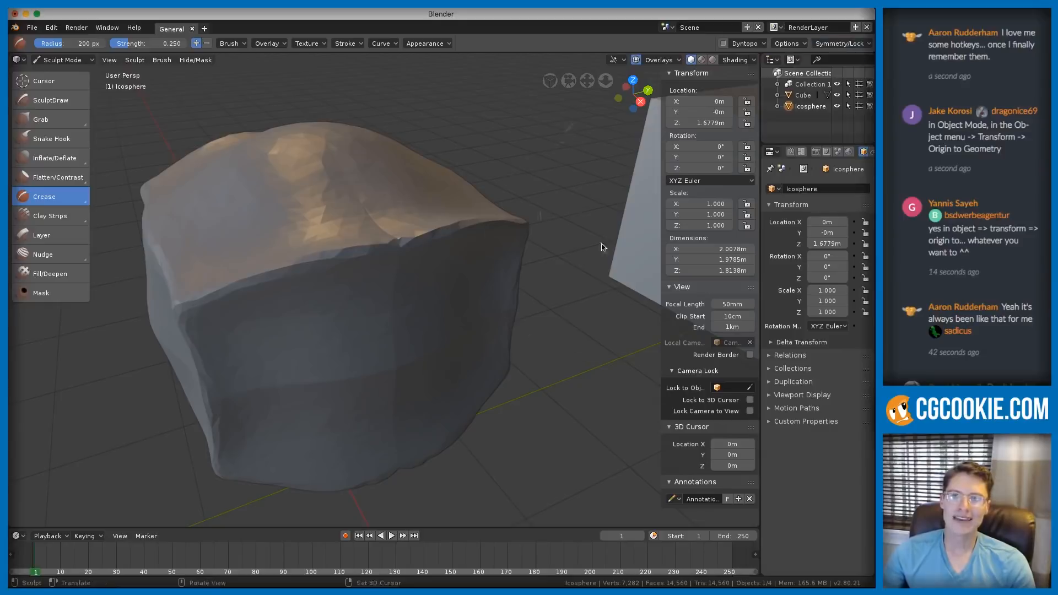
- Select the Pinch brush and pinch the edges and corners of the sculpted block's top
middle_drag(628, 224, 465, 305)
key(p)
middle_drag(407, 286, 281, 323)
mouse_move(252, 315)
mouse_down()
mouse_move(182, 259)
mouse_move(240, 308)
mouse_up()
middle_drag(328, 266, 339, 291)
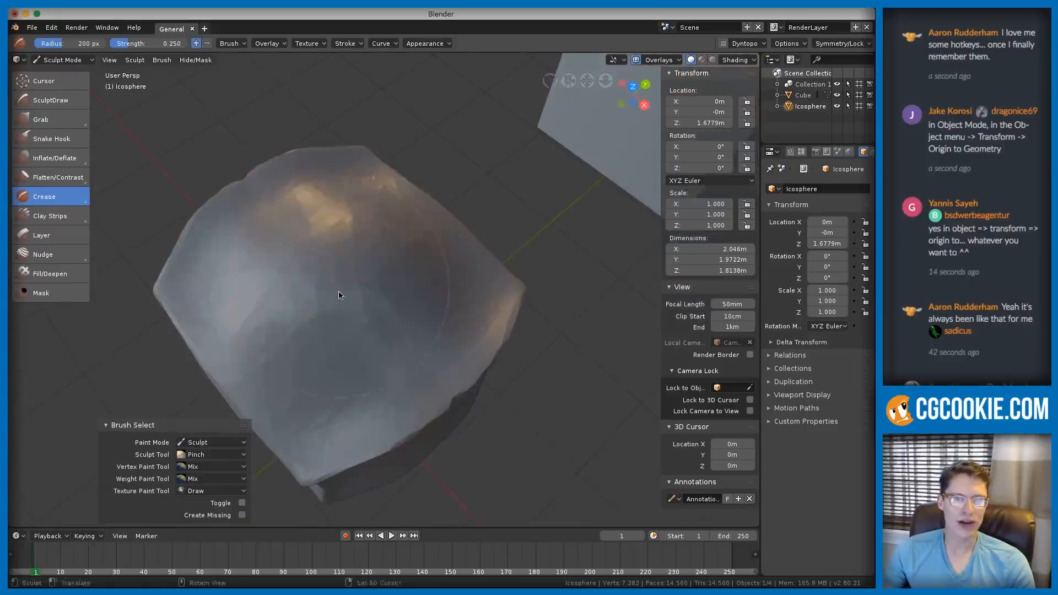
middle_drag(462, 317, 426, 298)
- Enlarge the Pinch brush radius to about 321 px while pinching the block's corners into sharper points
key(p)
key(f)
click(457, 279)
scroll(449, 276, down, 2)
key(f)
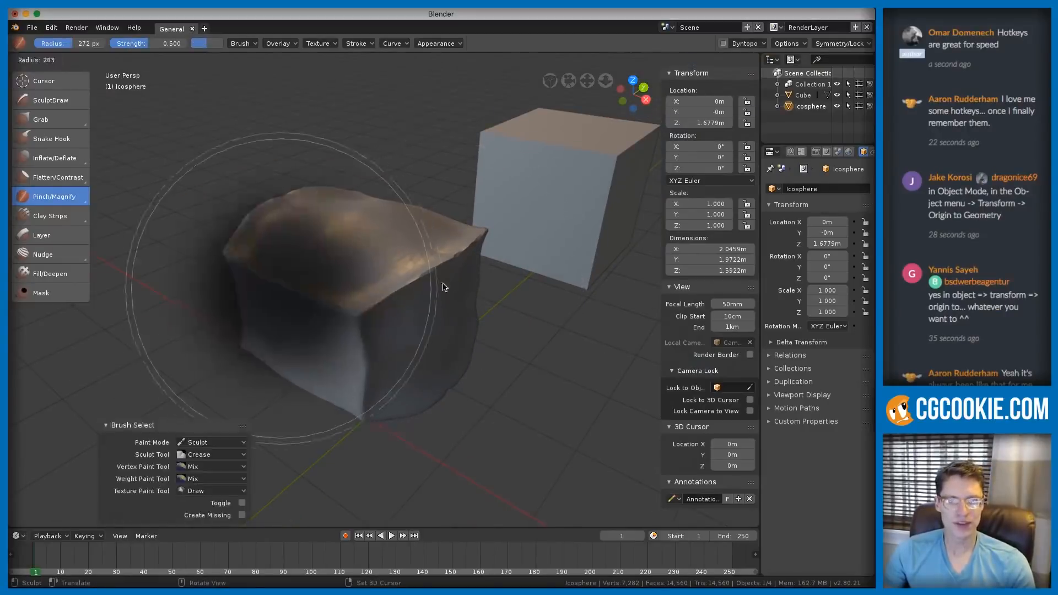
click(456, 278)
- Switch to the Crease brush and crease the block's front upper edge and corner
click(69, 199)
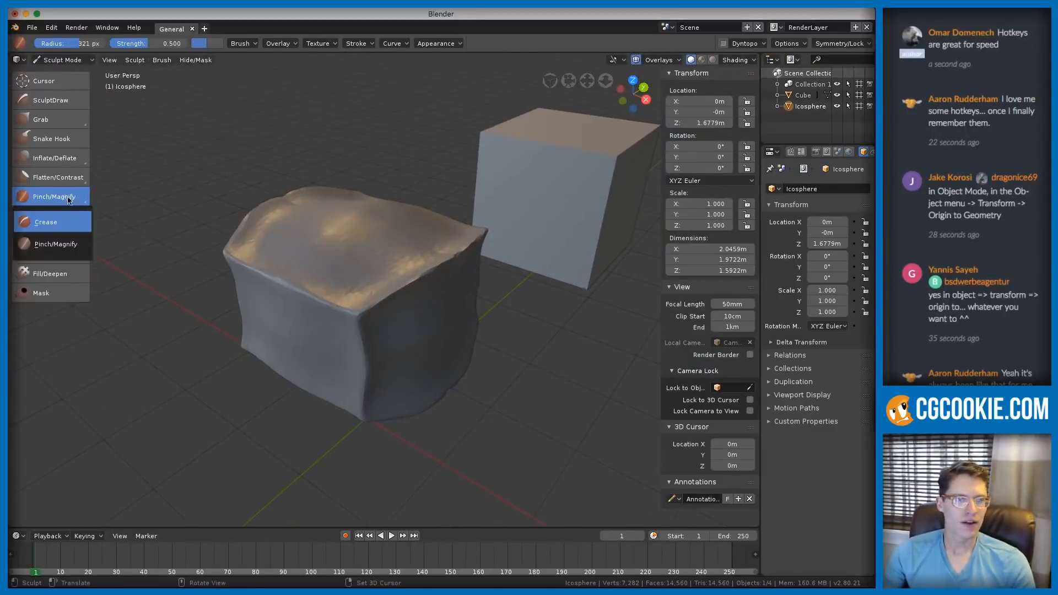
click(70, 230)
scroll(403, 306, up, 1)
mouse_move(431, 288)
mouse_down()
mouse_move(441, 281)
mouse_move(371, 316)
mouse_up()
mouse_move(421, 303)
middle_down()
mouse_move(353, 268)
mouse_move(415, 264)
mouse_move(448, 237)
mouse_move(481, 250)
middle_up()
scroll(480, 250, up, 8)
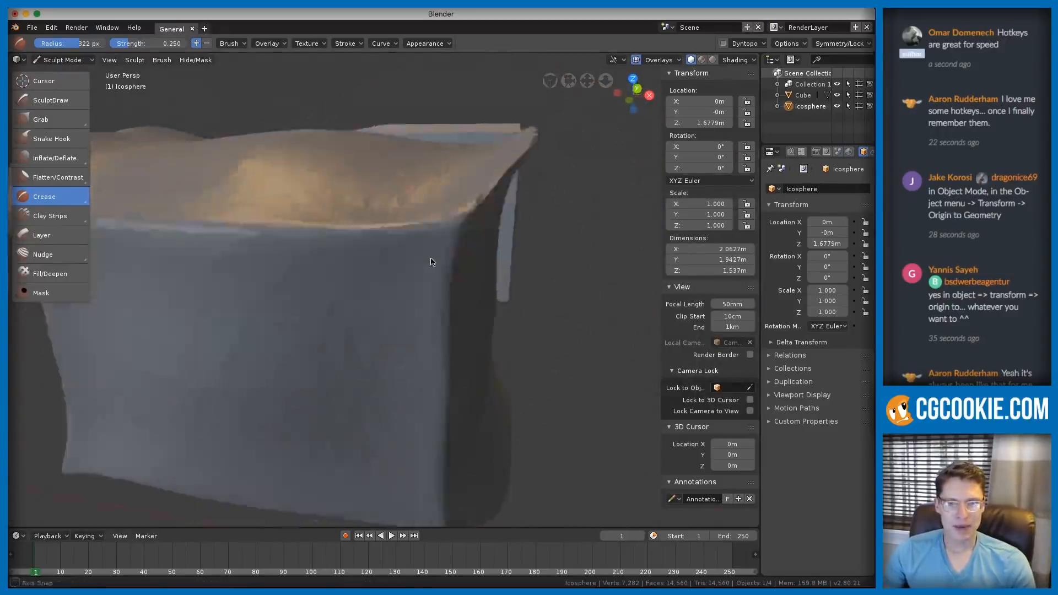
scroll(491, 245, down, 5)
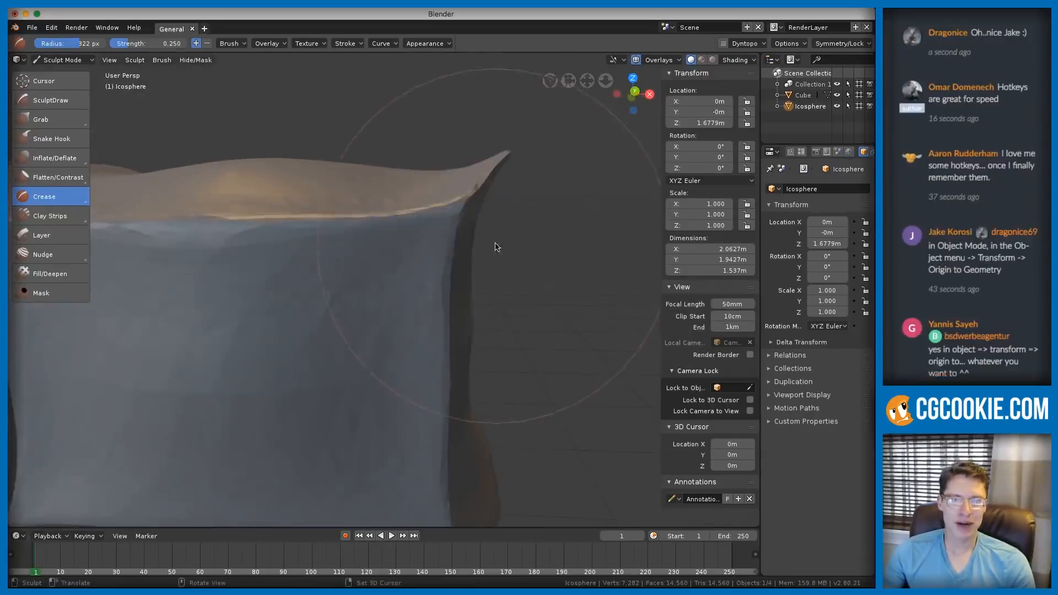
- Annotate a curved and a square corner profile above the block's upper corner, with double arrows marking the gaps between them
drag(260, 166, 297, 165)
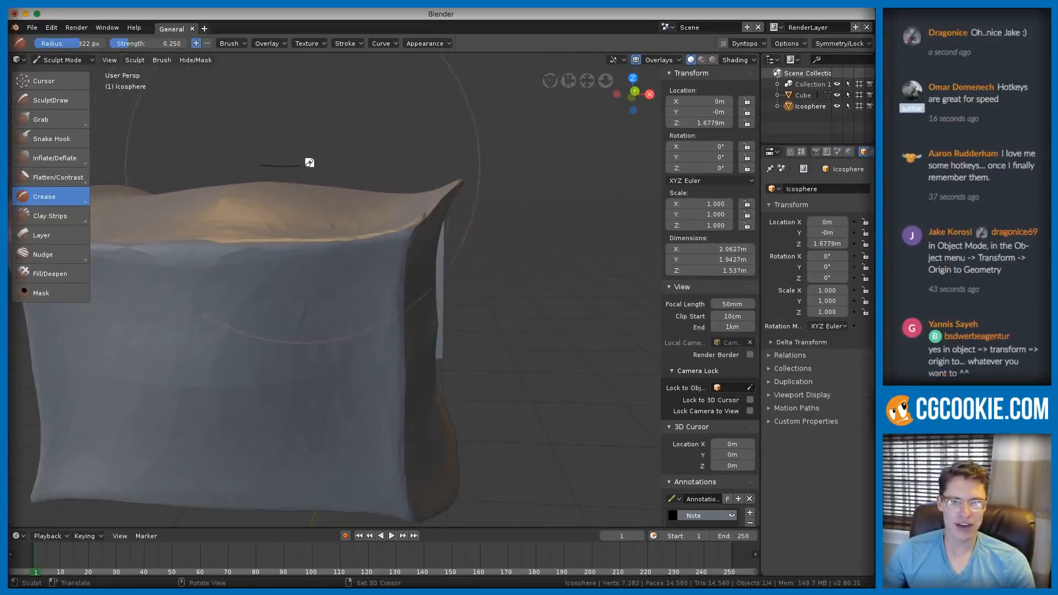
mouse_move(477, 165)
mouse_down()
mouse_move(490, 160)
mouse_move(468, 210)
mouse_up()
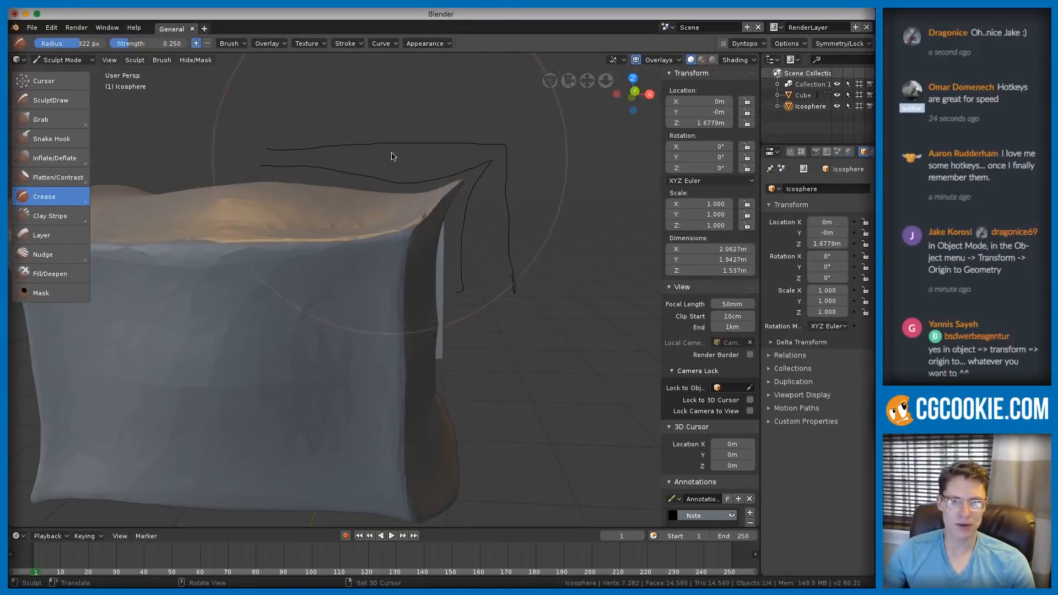
mouse_move(379, 160)
mouse_down()
mouse_move(407, 172)
mouse_move(394, 128)
mouse_up()
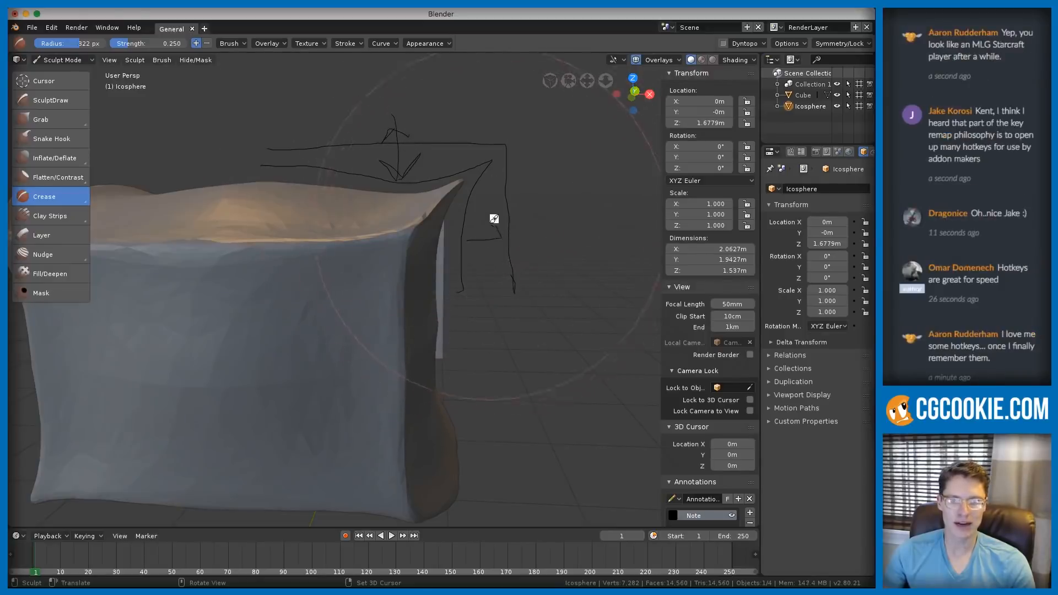
- Delete the corner profile annotation and hide the viewport's sidebar
scroll(738, 474, down, 2)
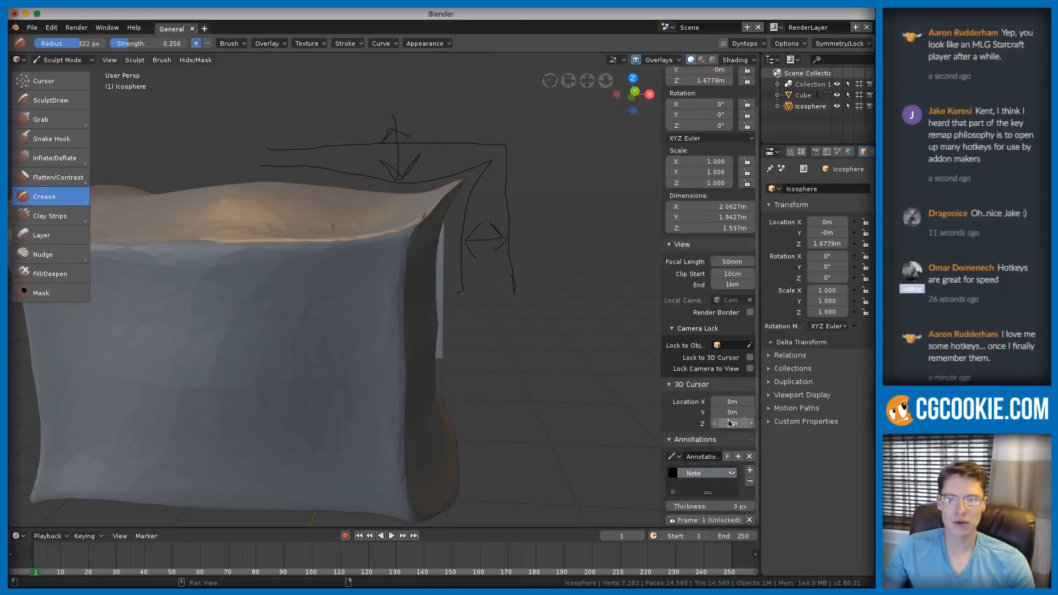
click(749, 517)
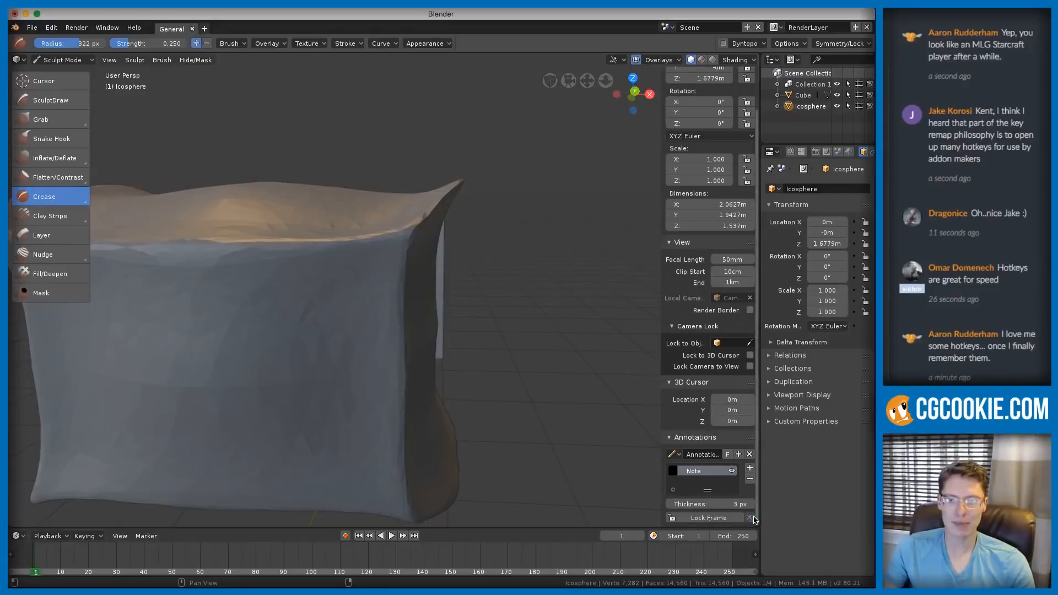
key(n)
scroll(491, 254, down, 5)
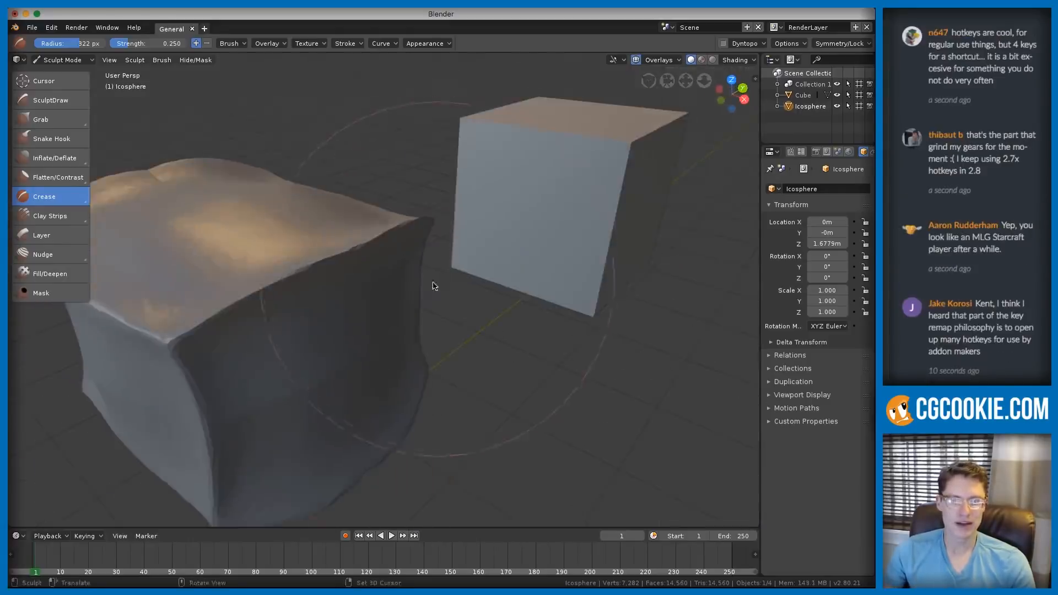
- Smooth the sculpted block's top, sides and flared corners into soft, rounded forms
middle_drag(437, 281, 406, 281)
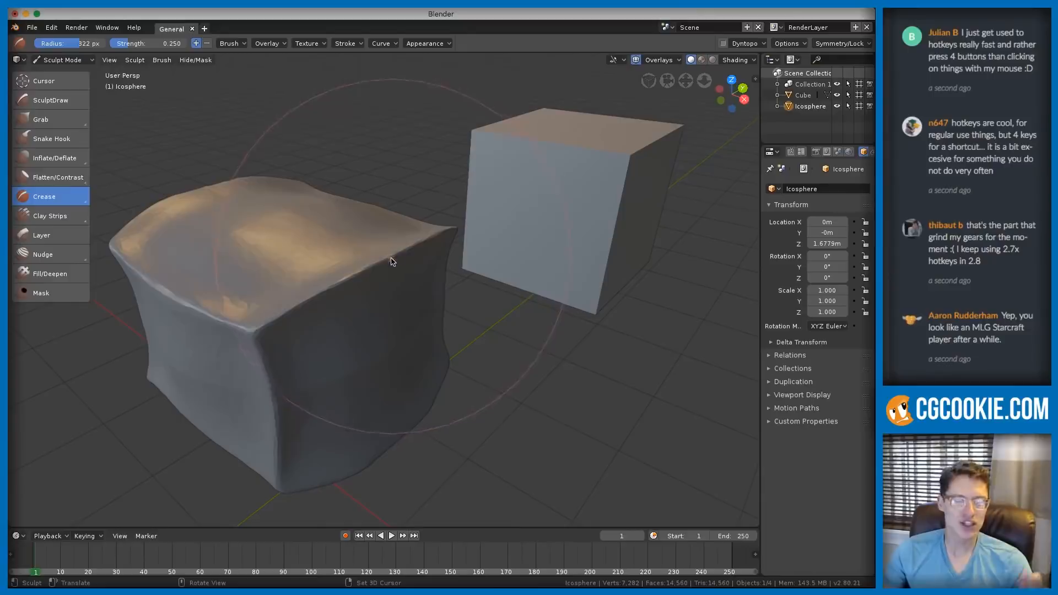
mouse_move(315, 294)
shift+mouse_down()
mouse_move(264, 259)
mouse_move(248, 331)
mouse_move(254, 374)
mouse_move(255, 332)
mouse_move(373, 312)
shift+mouse_up()
mouse_move(373, 311)
middle_down()
mouse_move(373, 377)
mouse_move(394, 283)
mouse_move(428, 302)
mouse_move(402, 310)
middle_up()
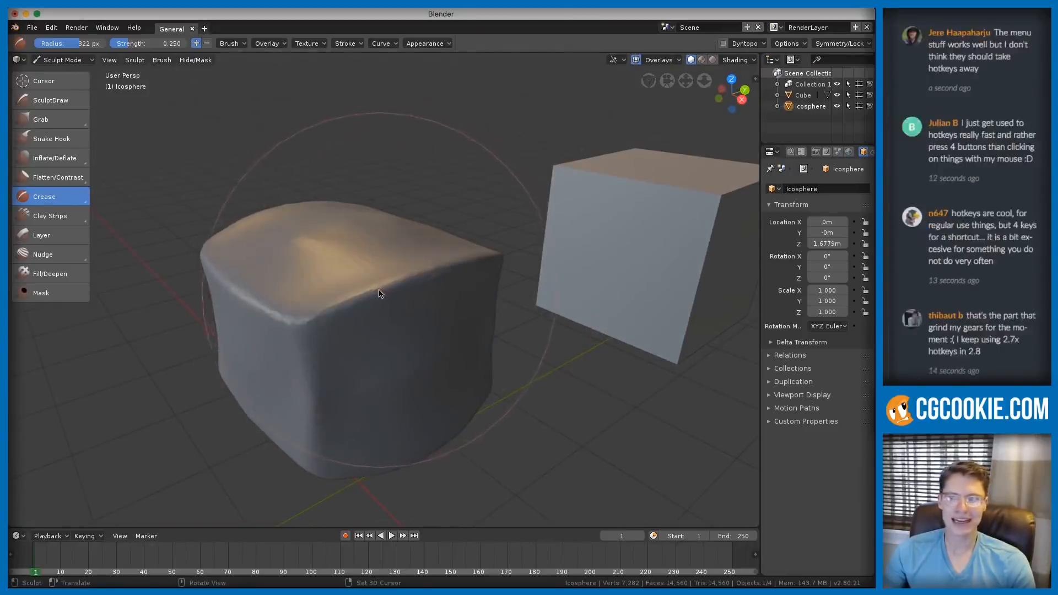
mouse_move(359, 271)
middle_down()
mouse_move(347, 288)
mouse_move(401, 267)
middle_up()
- Set the Crease brush radius to about 203 px and enable Dyntopo on the block
key(f)
click(294, 268)
middle_drag(389, 331, 516, 303)
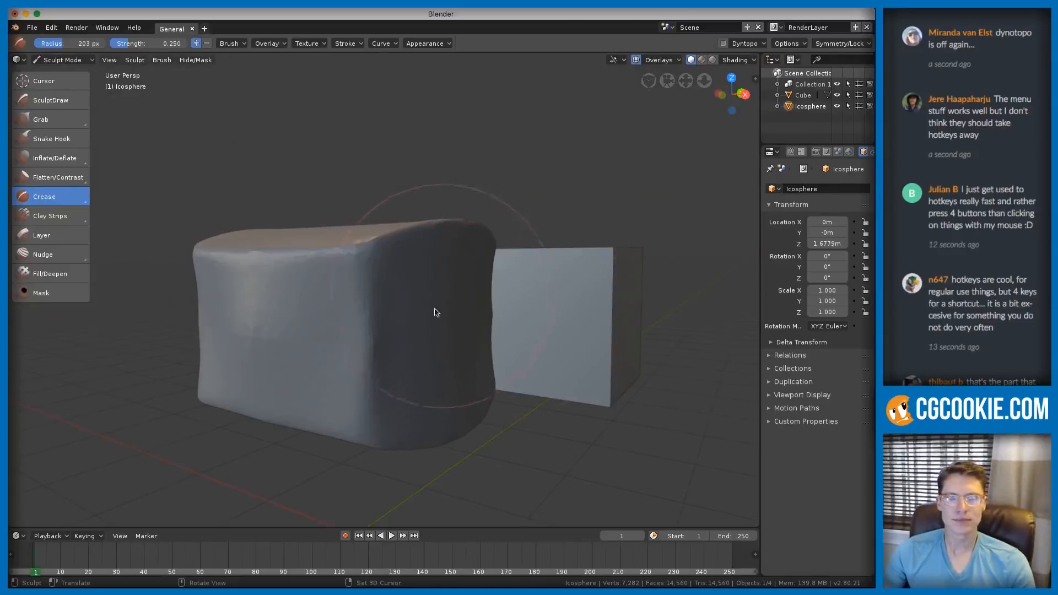
middle_drag(446, 295, 424, 305)
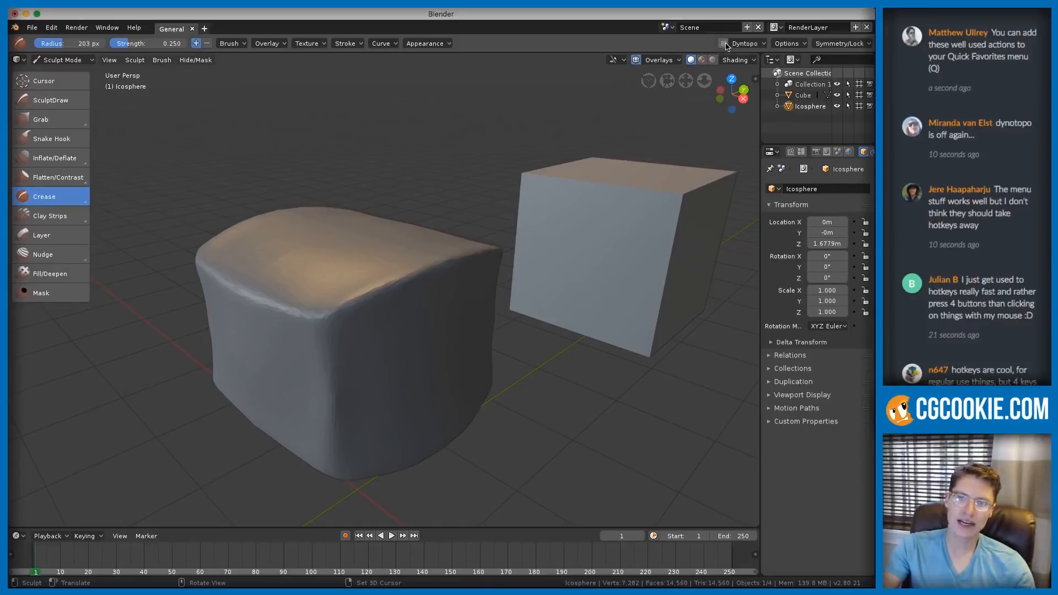
click(723, 44)
click(715, 75)
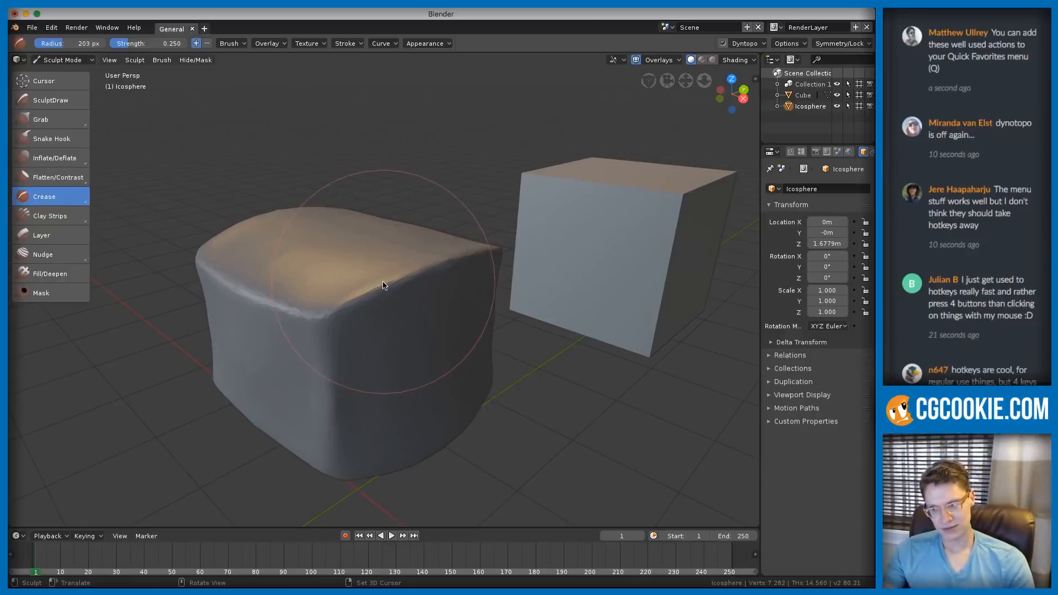
- Select the Pinch brush and set its strength to about 0.224
middle_drag(517, 299, 434, 304)
key(p)
key(shift+f)
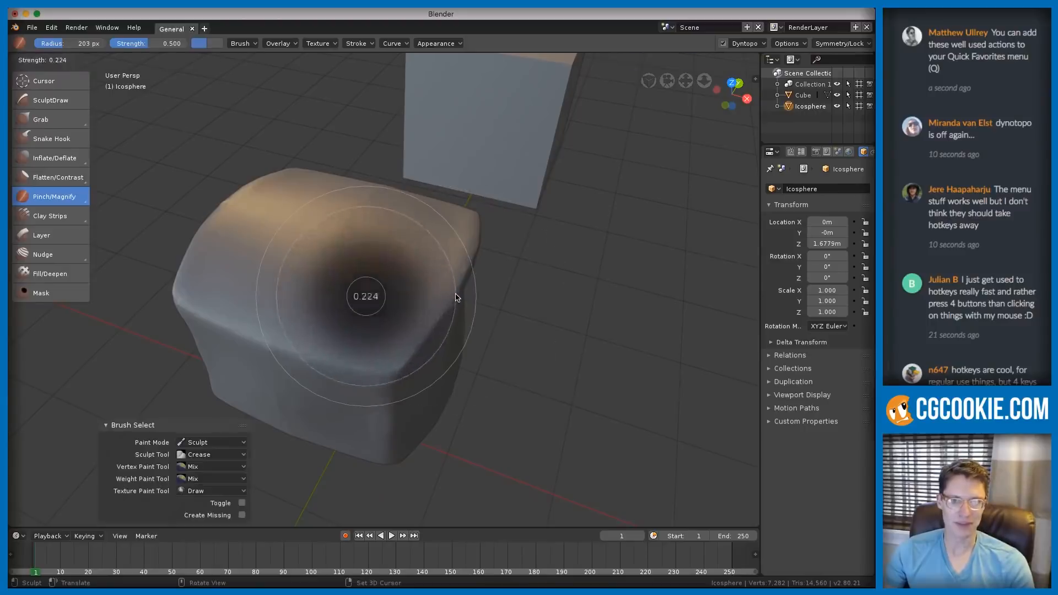
click(455, 298)
- Select the Crease brush, set its strength to 0.127 and crease the smoothed block's top edges with Dyntopo
click(58, 200)
click(55, 222)
middle_drag(333, 298, 356, 307)
key(shift+f)
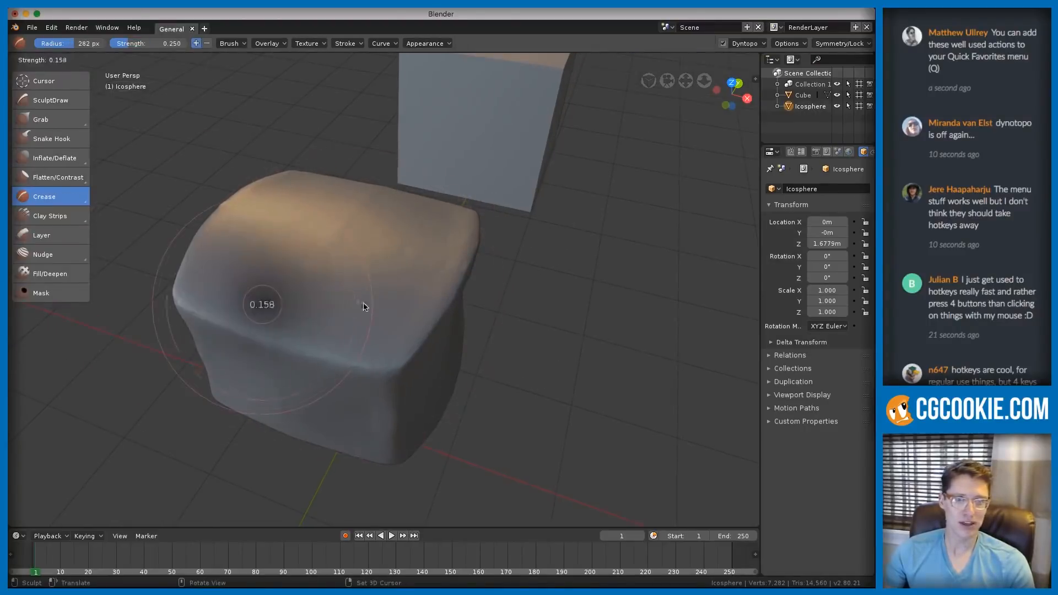
click(361, 308)
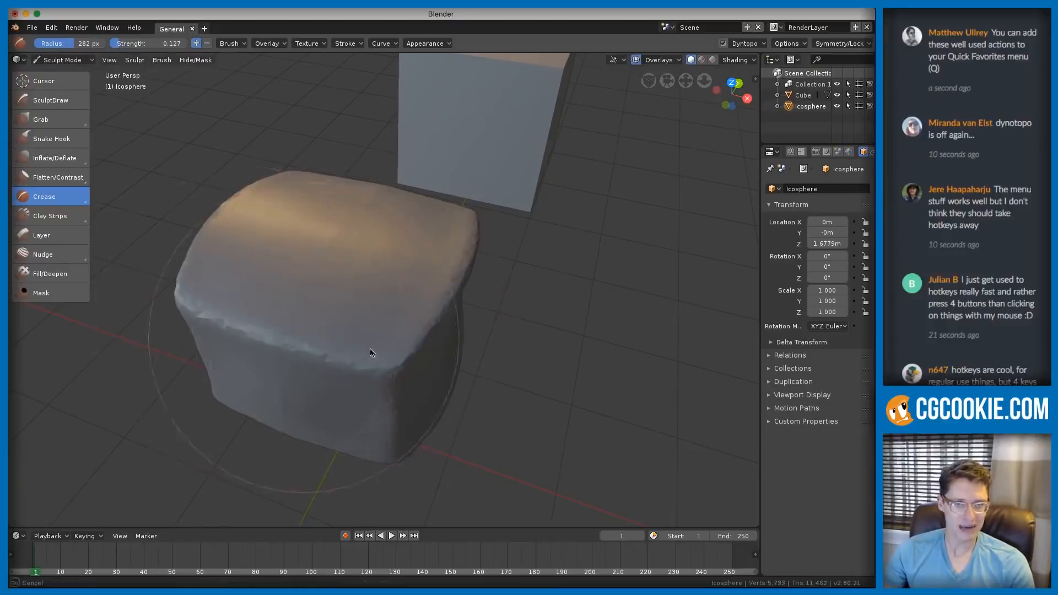
middle_drag(362, 314, 330, 286)
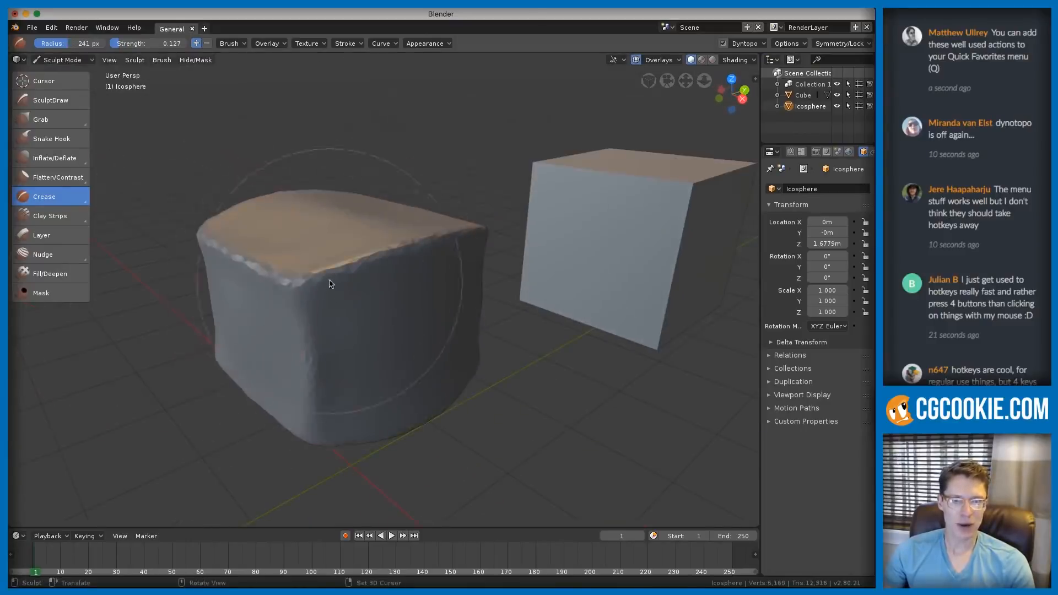
- Undo the last crease stroke and crease the block's top edges again with the Crease brush
key(ctrl+z)
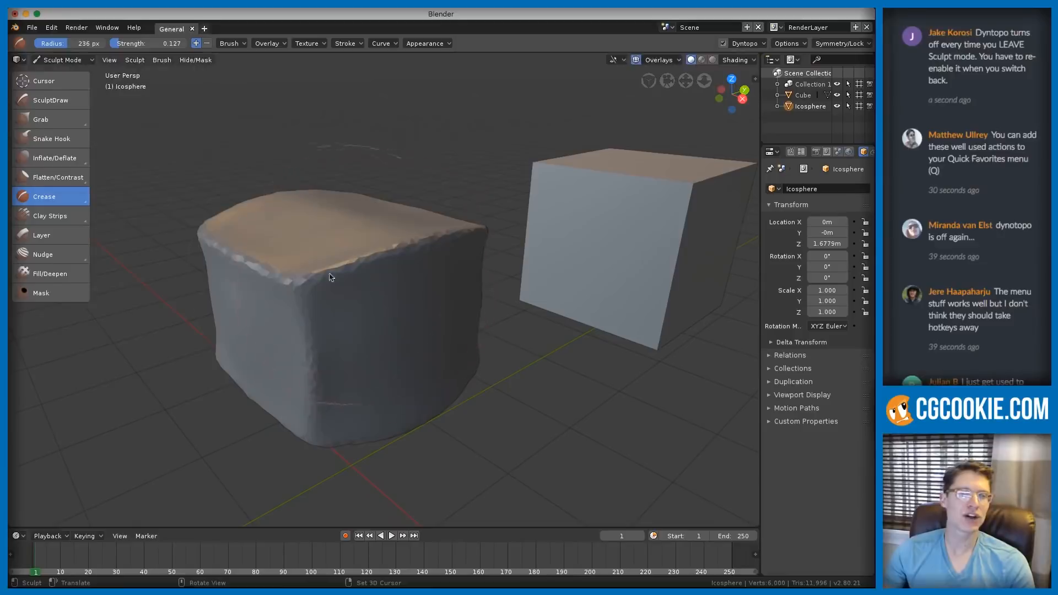
mouse_move(238, 265)
mouse_down()
mouse_move(293, 280)
mouse_move(404, 244)
mouse_up()
mouse_move(404, 244)
middle_down()
mouse_move(385, 286)
mouse_move(366, 222)
mouse_move(480, 220)
mouse_move(430, 232)
mouse_move(500, 250)
middle_up()
- Switch from the Thumb brush to the Grab brush and set its radius to about 266 px
key(g)
scroll(516, 292, up, 2)
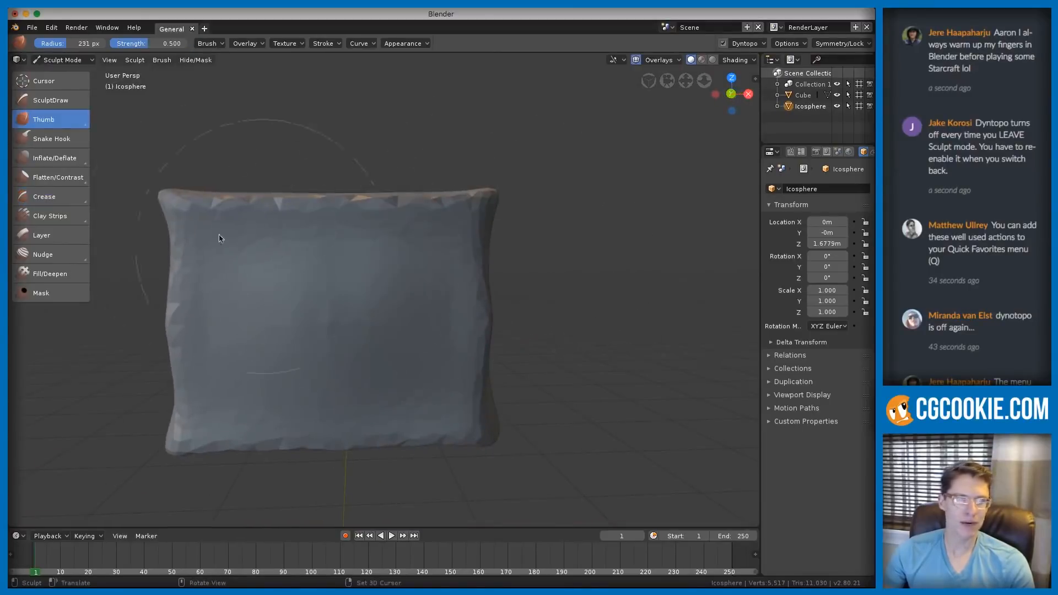
click(51, 119)
click(53, 149)
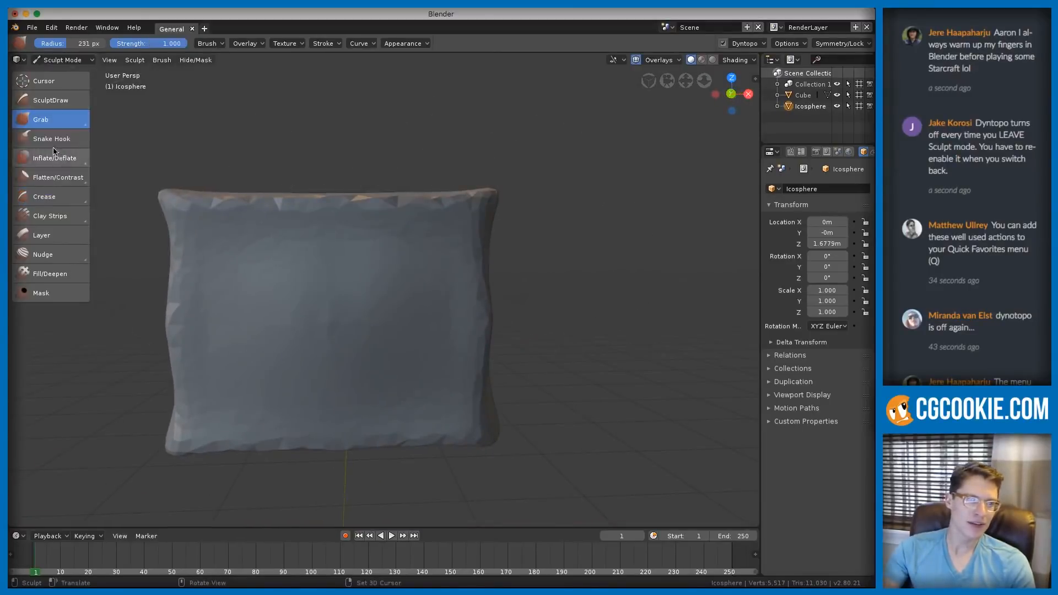
click(65, 123)
click(57, 151)
key(f)
click(463, 285)
middle_drag(464, 284, 441, 303)
key(f)
click(481, 298)
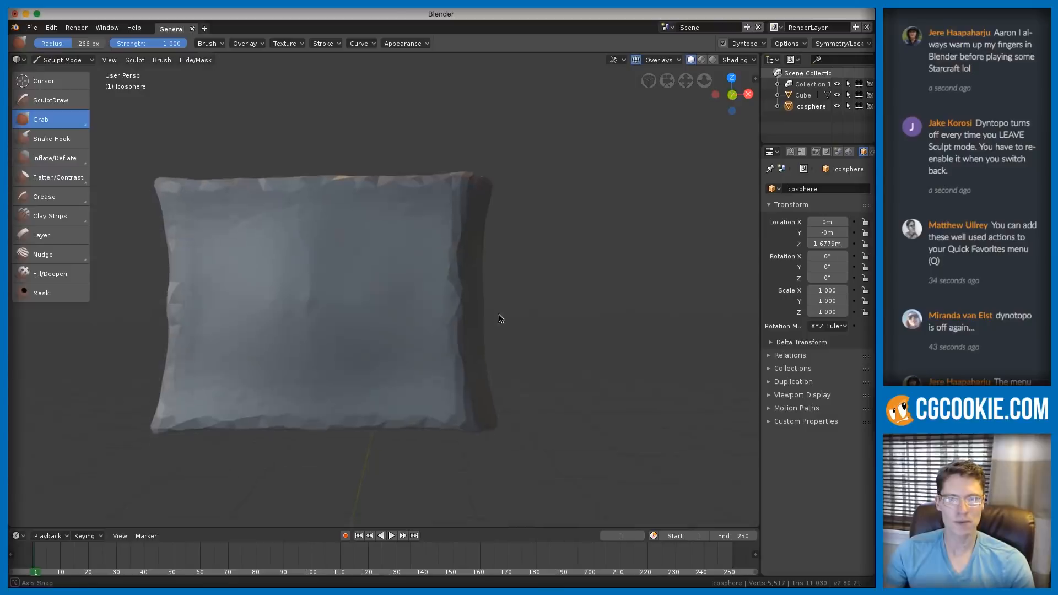
middle_drag(527, 315, 526, 314)
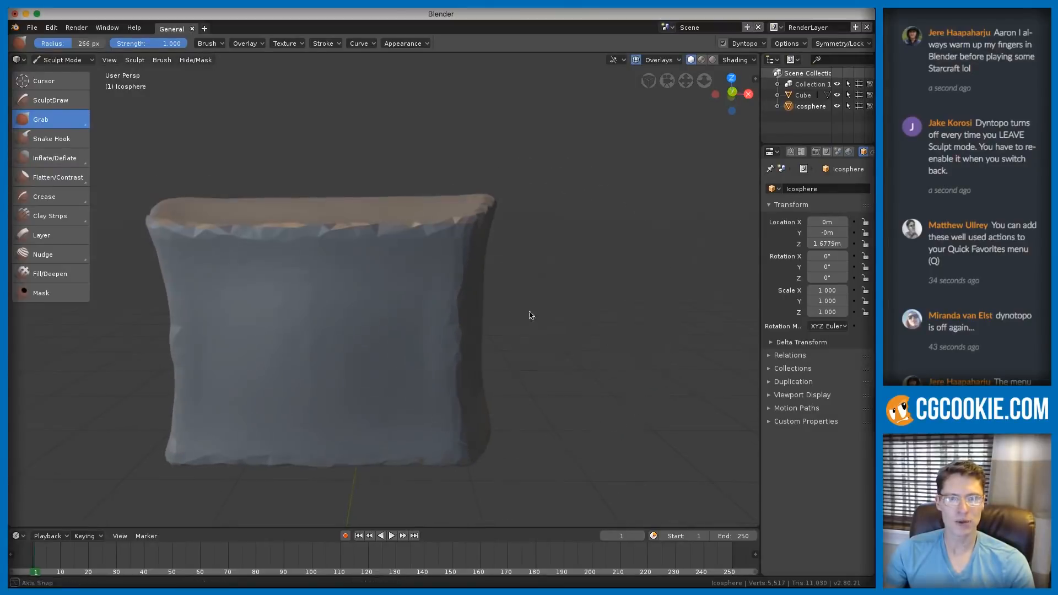
mouse_move(448, 402)
middle_down()
mouse_move(408, 283)
mouse_move(367, 245)
mouse_move(416, 221)
middle_up()
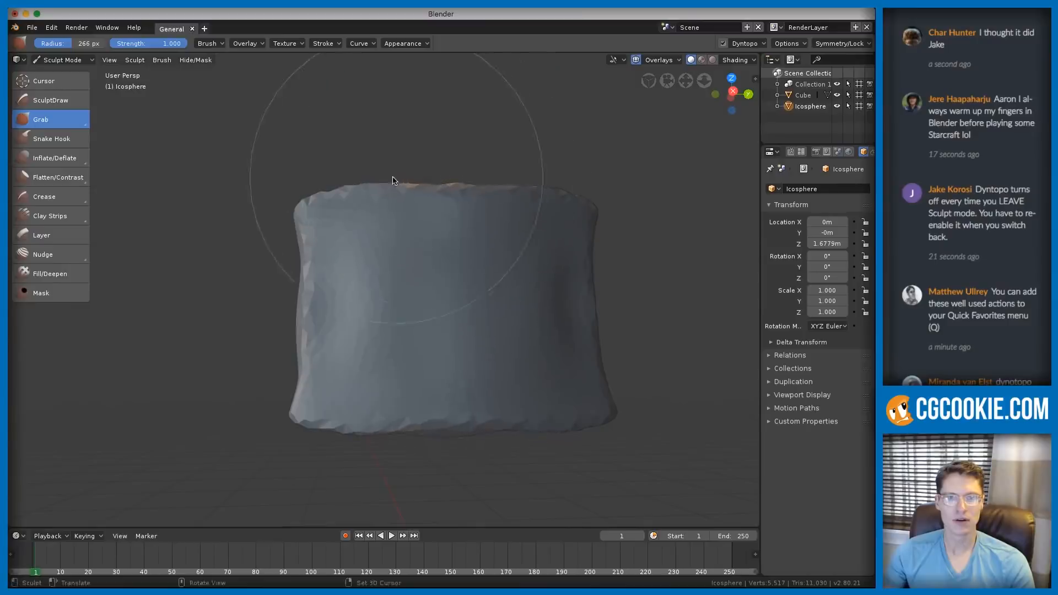
- Reduce the Grab brush radius to about 235 px and adjust the block's sides
mouse_move(387, 188)
middle_down()
mouse_move(472, 227)
mouse_move(531, 236)
mouse_move(507, 279)
mouse_move(526, 216)
mouse_move(458, 239)
mouse_move(579, 182)
middle_up()
key(f)
click(594, 217)
key(f)
click(484, 300)
mouse_move(485, 301)
middle_down()
mouse_move(456, 337)
mouse_move(501, 272)
mouse_move(496, 236)
mouse_move(479, 299)
mouse_move(505, 249)
mouse_move(456, 299)
mouse_move(446, 349)
mouse_move(443, 286)
mouse_move(448, 305)
middle_up()
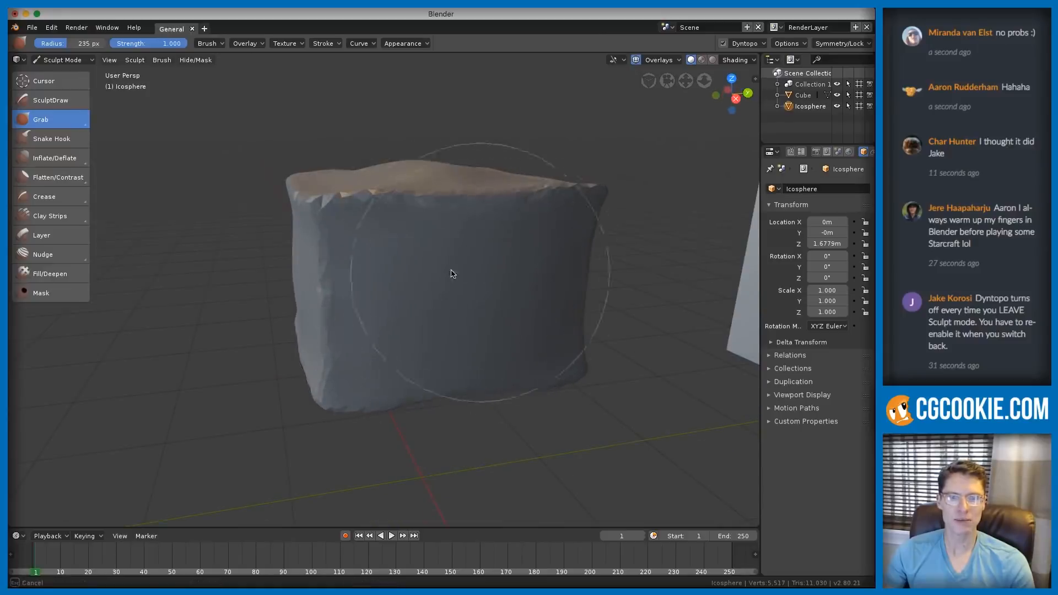
mouse_move(441, 267)
middle_down()
mouse_move(493, 260)
mouse_move(512, 270)
middle_up()
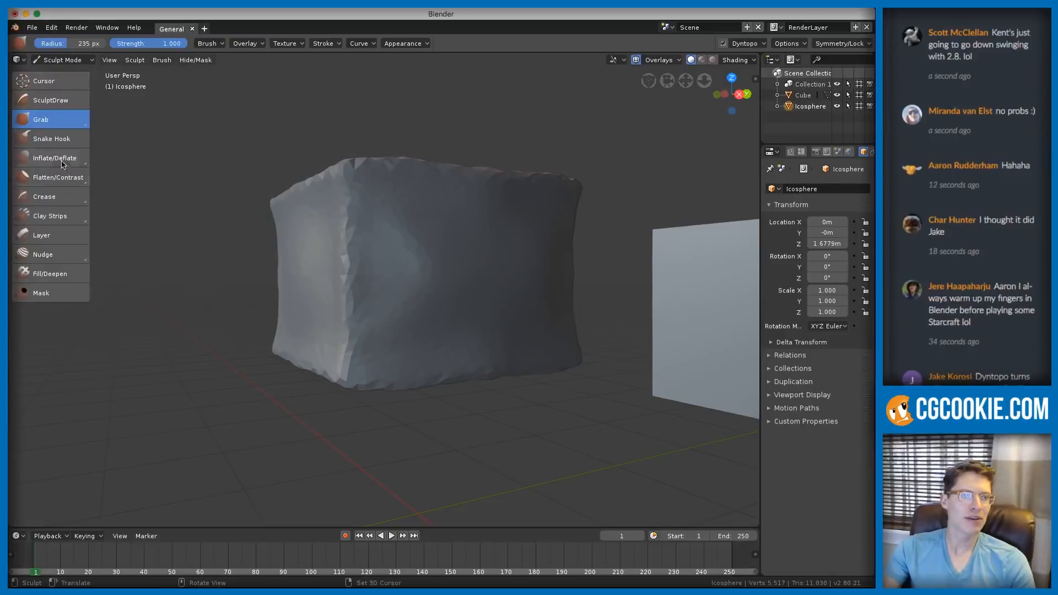
- Select the Flatten/Contrast brush, flatten the block's side and set the brush radius to about 158 px
drag(65, 177, 67, 190)
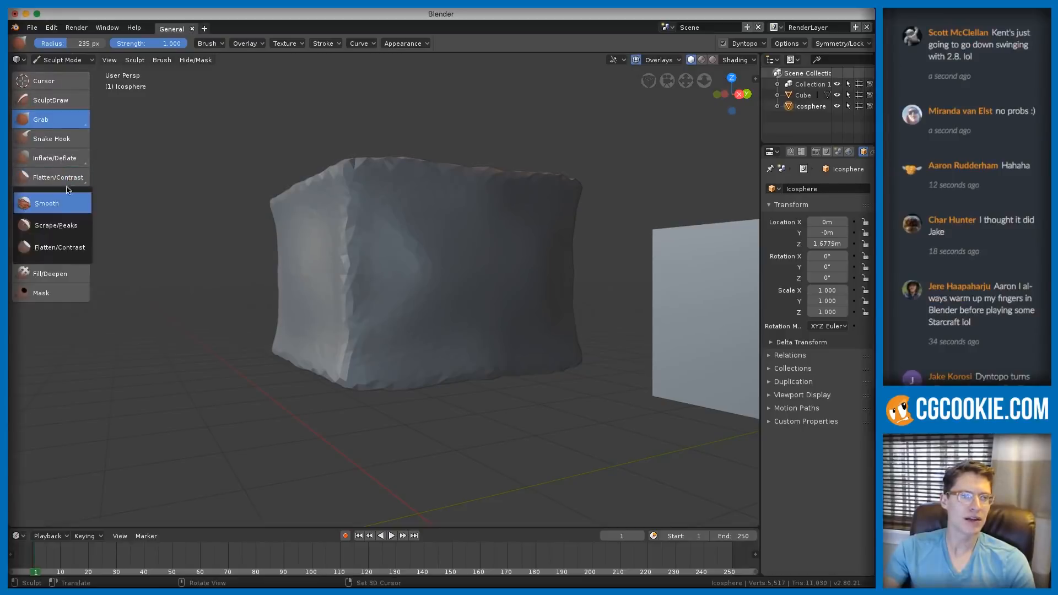
click(60, 247)
middle_drag(396, 206, 431, 277)
middle_drag(468, 247, 491, 250)
mouse_move(491, 250)
mouse_down()
mouse_move(503, 250)
mouse_move(348, 244)
mouse_move(347, 220)
mouse_move(429, 218)
mouse_move(481, 241)
mouse_move(486, 269)
mouse_move(413, 302)
mouse_move(364, 308)
mouse_move(508, 314)
mouse_move(371, 285)
mouse_move(470, 220)
mouse_move(439, 203)
mouse_up()
key(f)
click(338, 255)
- Flatten the block's remaining sides and top with the Flatten/Contrast brush at 0.500 strength
mouse_move(439, 204)
middle_down()
mouse_move(609, 231)
mouse_move(446, 264)
mouse_move(502, 245)
middle_up()
drag(501, 245, 380, 253)
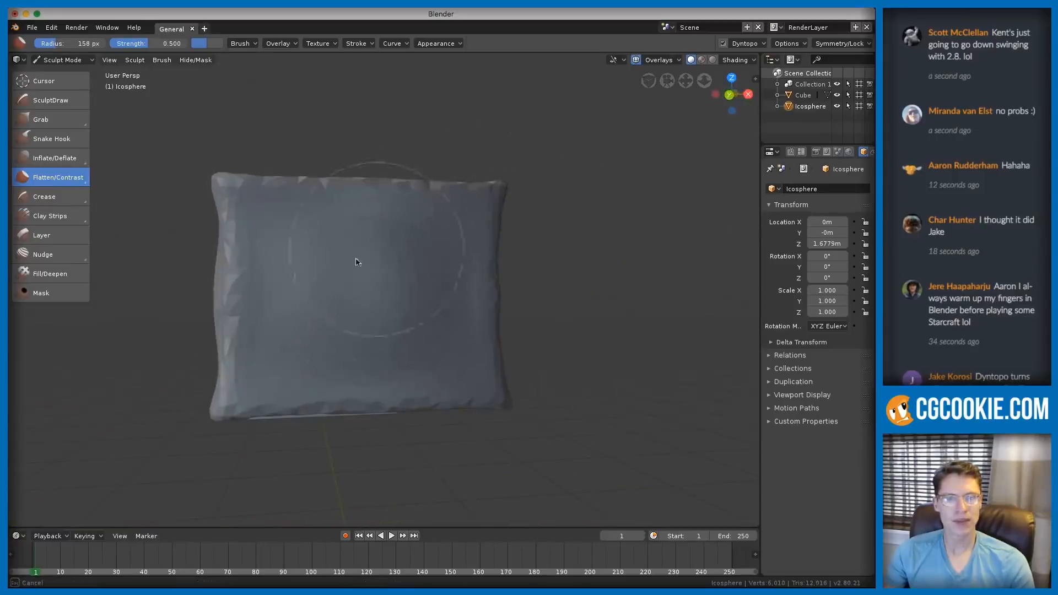
mouse_move(393, 264)
middle_down()
mouse_move(359, 257)
mouse_move(410, 263)
mouse_move(364, 319)
middle_up()
drag(364, 320, 352, 334)
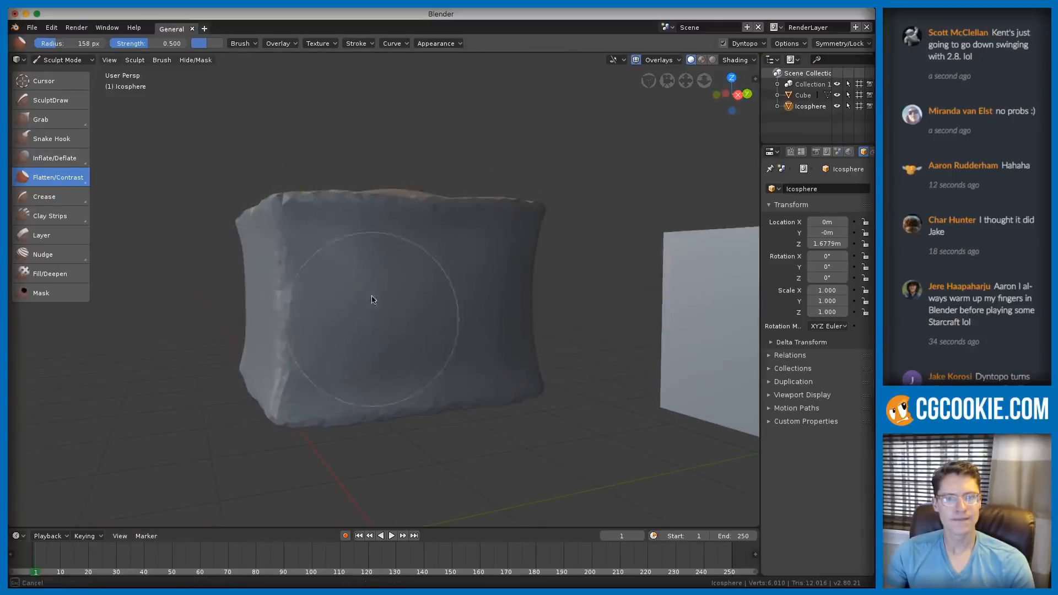
mouse_move(430, 279)
middle_down()
mouse_move(387, 299)
mouse_move(349, 273)
middle_up()
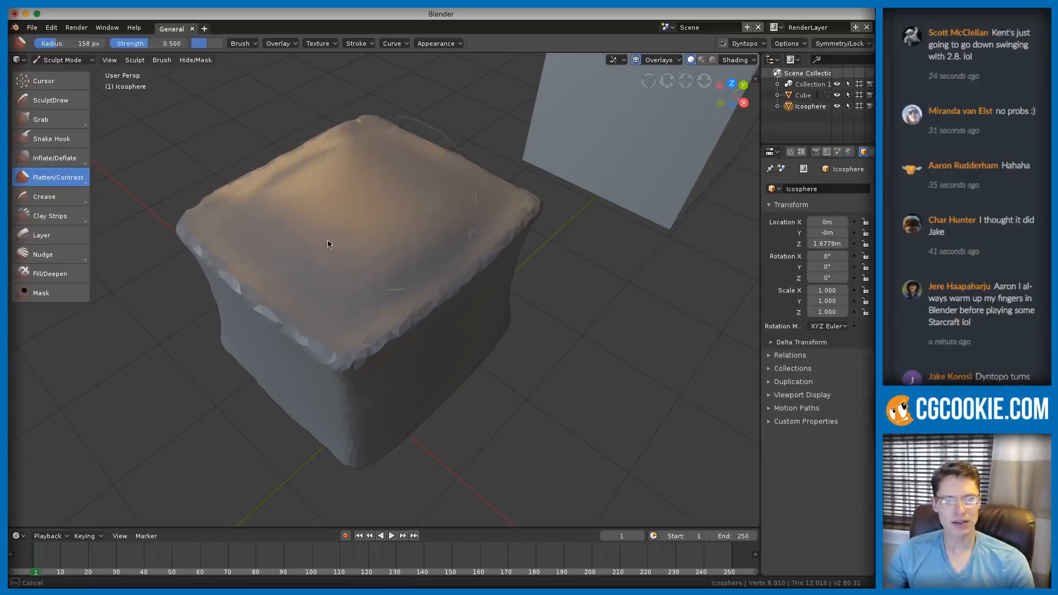
mouse_move(273, 220)
middle_down()
mouse_move(472, 208)
mouse_move(441, 246)
mouse_move(427, 198)
mouse_move(431, 230)
middle_up()
- Select the Crease brush and set its radius to about 94 px
key(shift+c)
key(f)
click(231, 250)
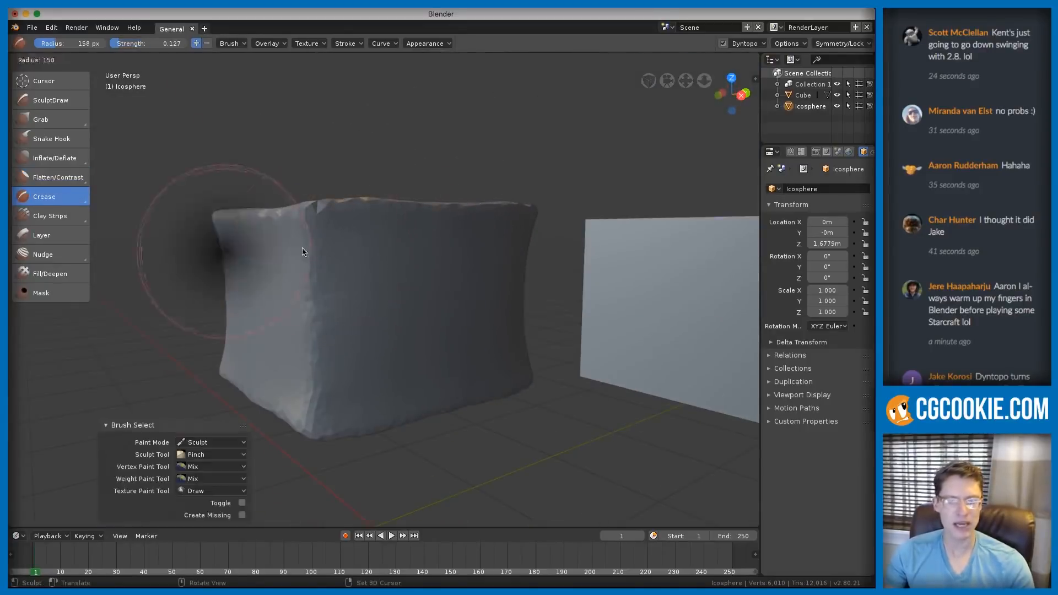
middle_drag(231, 251, 314, 255)
key(f)
click(380, 230)
middle_drag(380, 230, 397, 271)
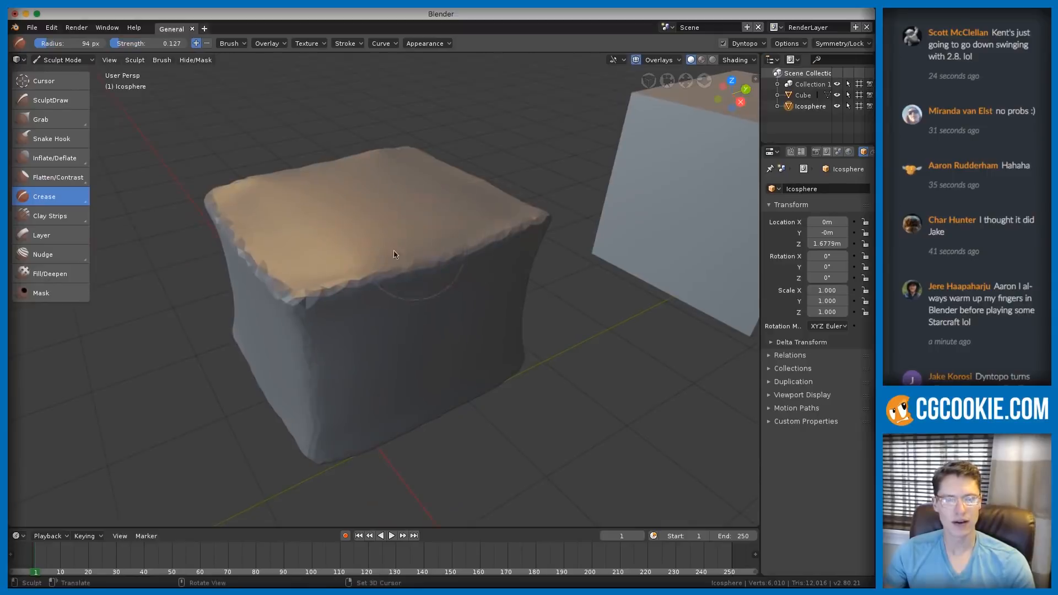
- Select the Pinch/Magnify brush, set its strength to about 0.357 and pinch the block's front top edge
drag(87, 202, 61, 242)
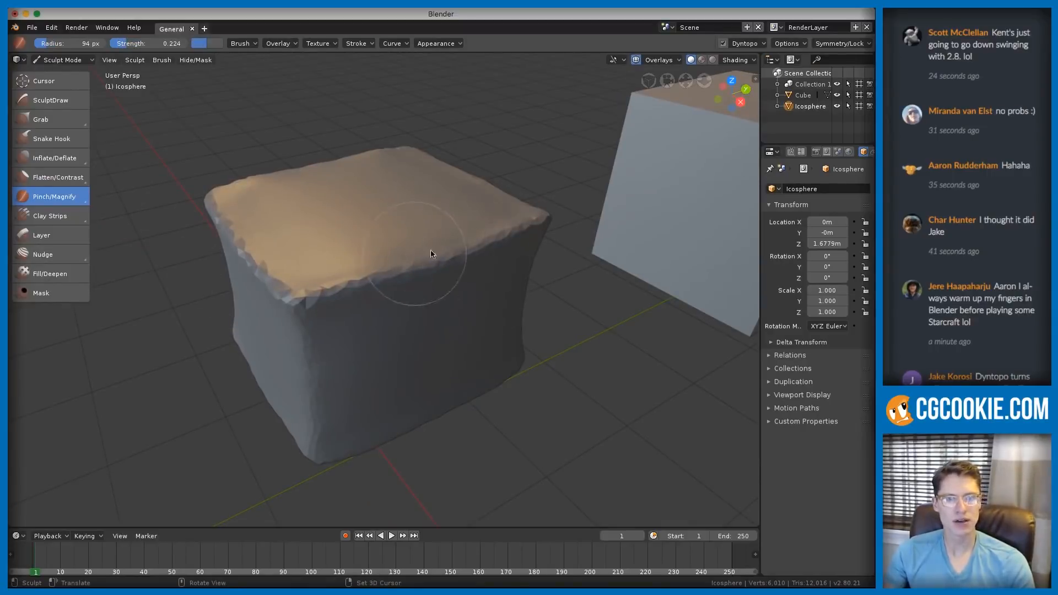
key(shift+f)
click(314, 238)
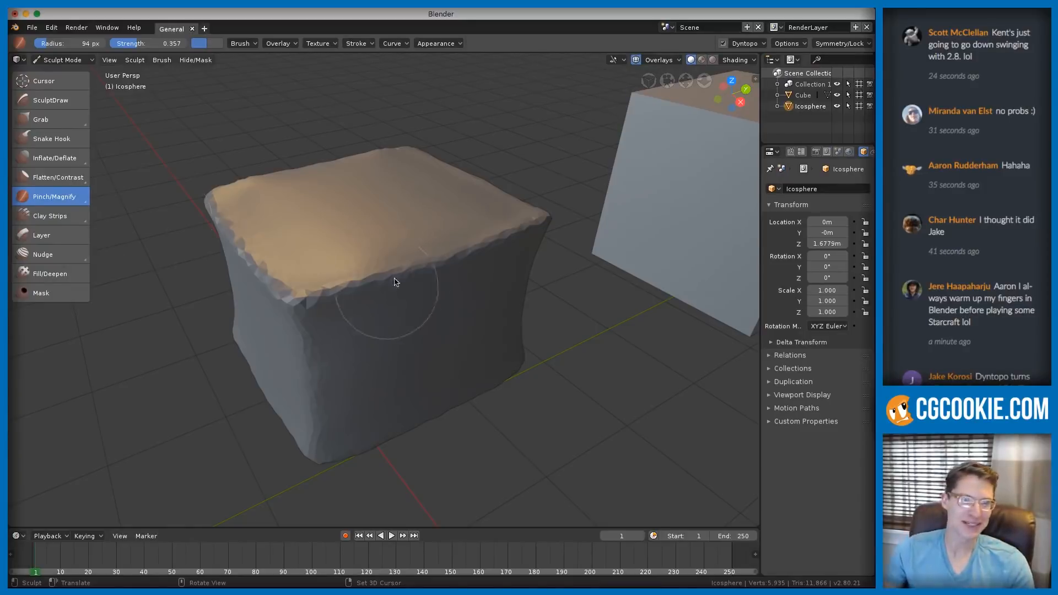
mouse_move(402, 307)
middle_down()
mouse_move(425, 324)
mouse_move(362, 335)
mouse_move(405, 313)
middle_up()
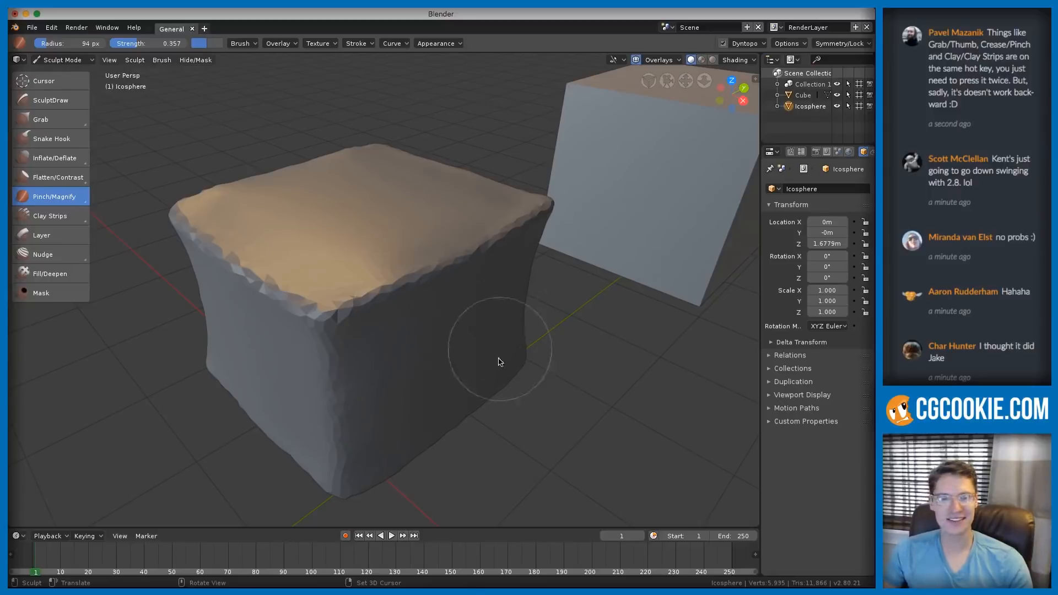
shift+middle_drag(412, 327, 416, 323)
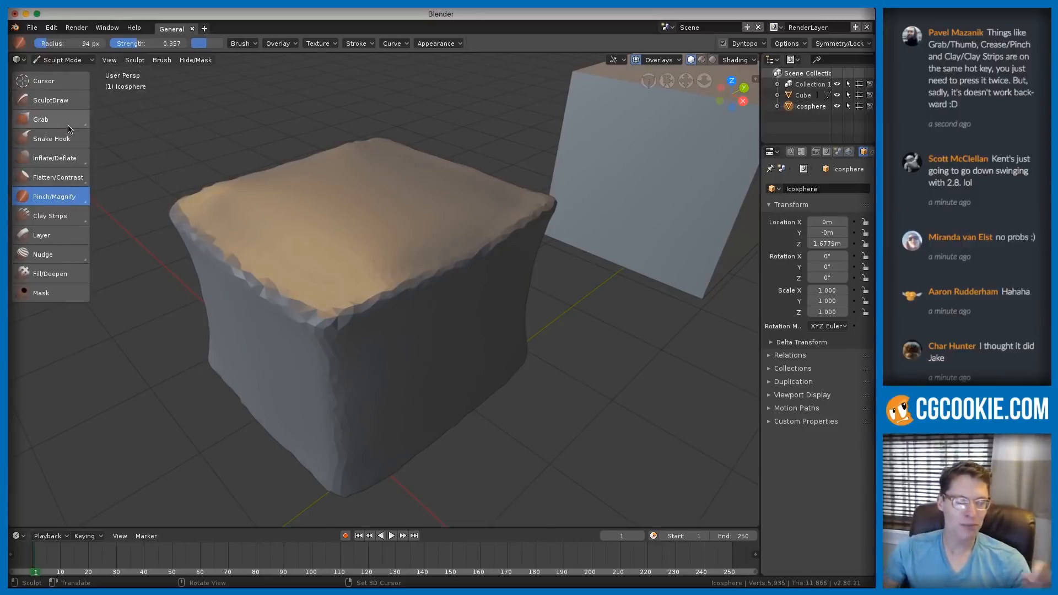
- Demonstrate switching between Crease and Pinch/Magnify within their shared brush group, and select the Flatten/Contrast brush
click(49, 120)
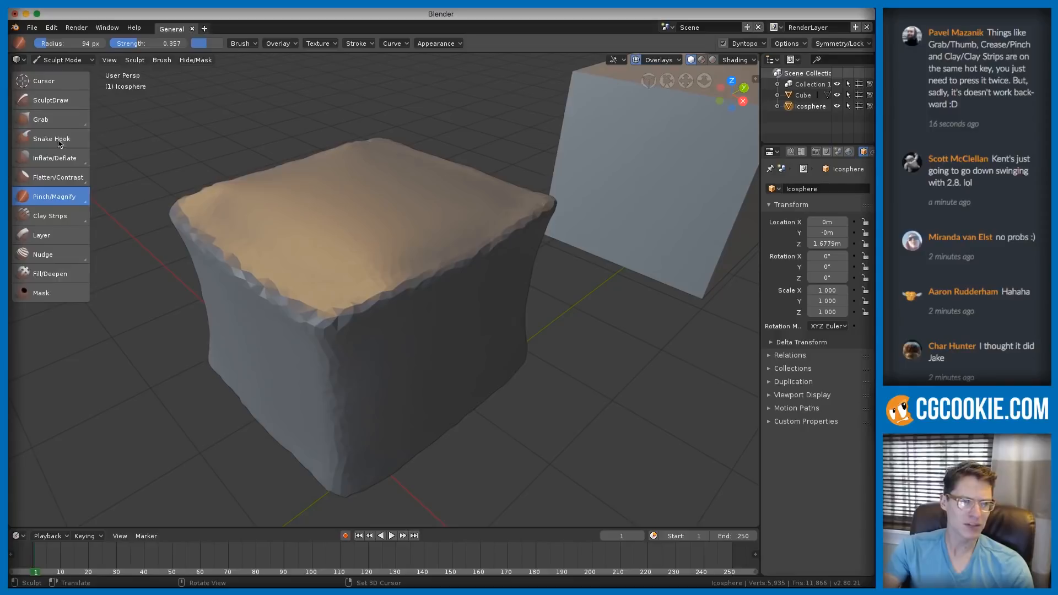
click(55, 199)
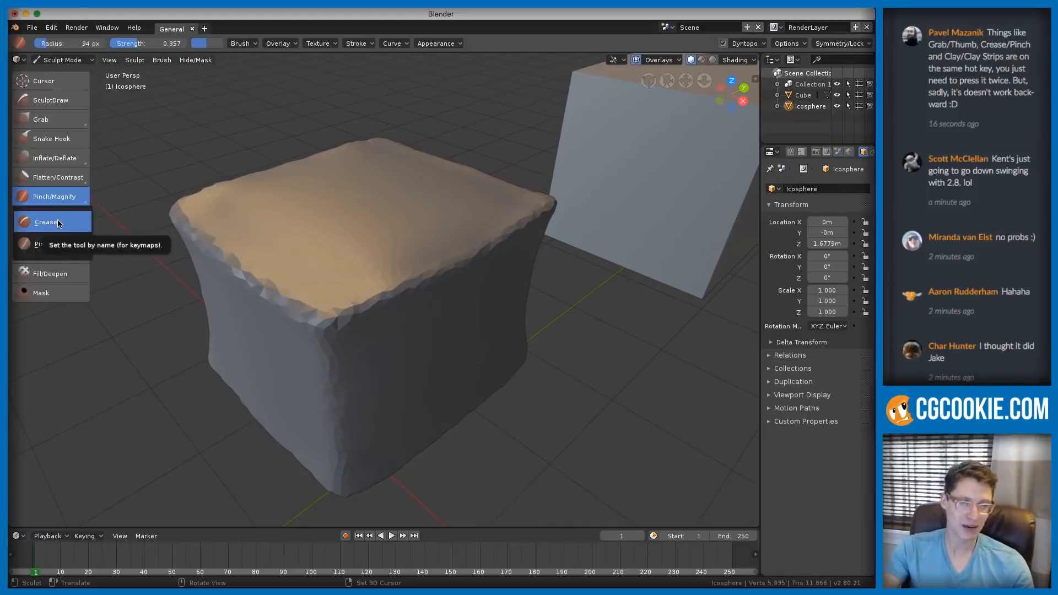
click(57, 220)
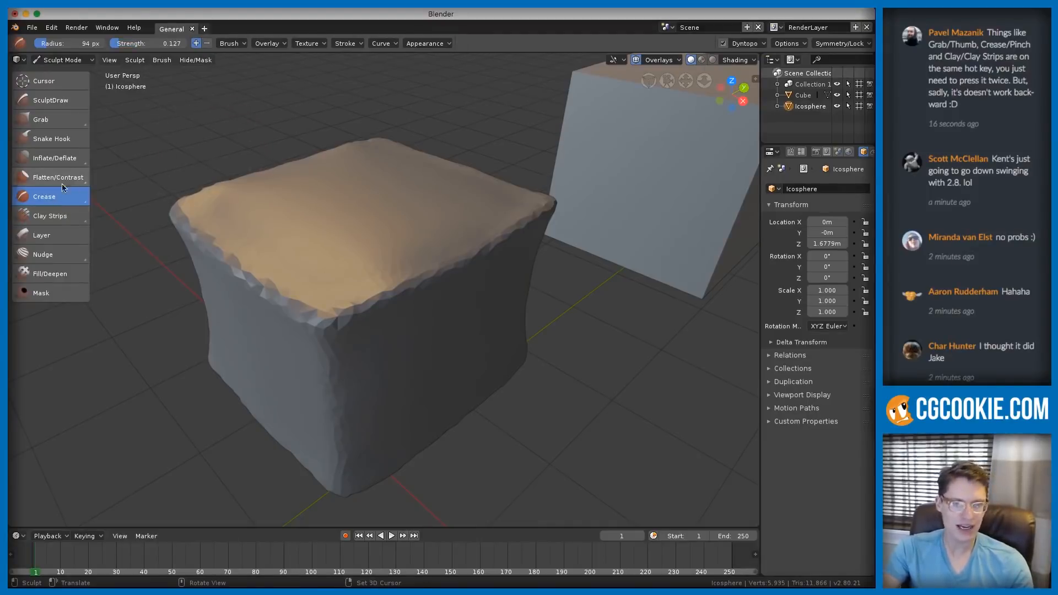
key(shift+c)
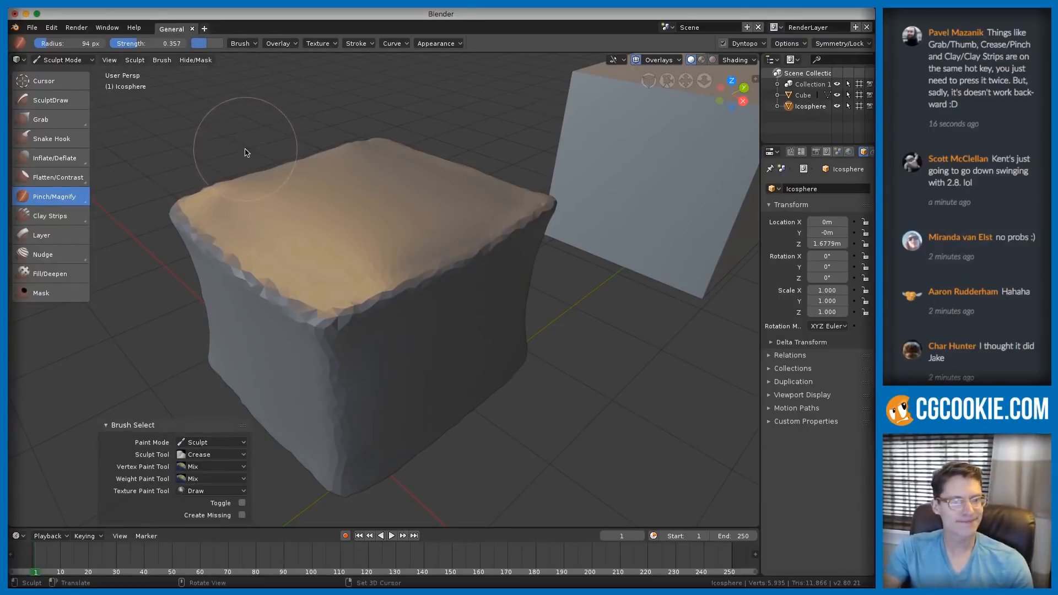
drag(64, 199, 65, 213)
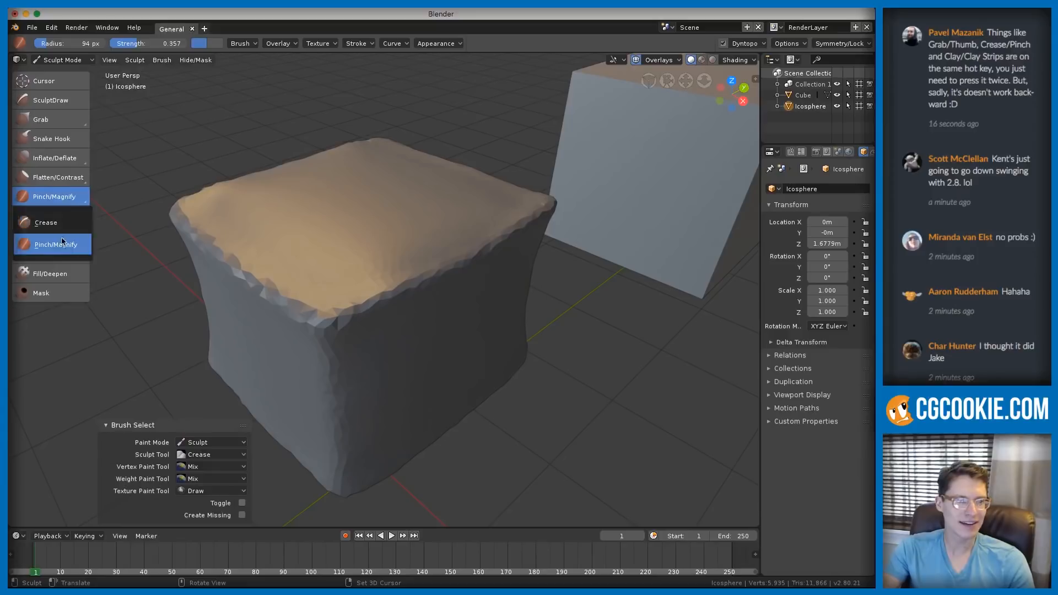
click(62, 230)
key(shift+c)
drag(55, 177, 61, 247)
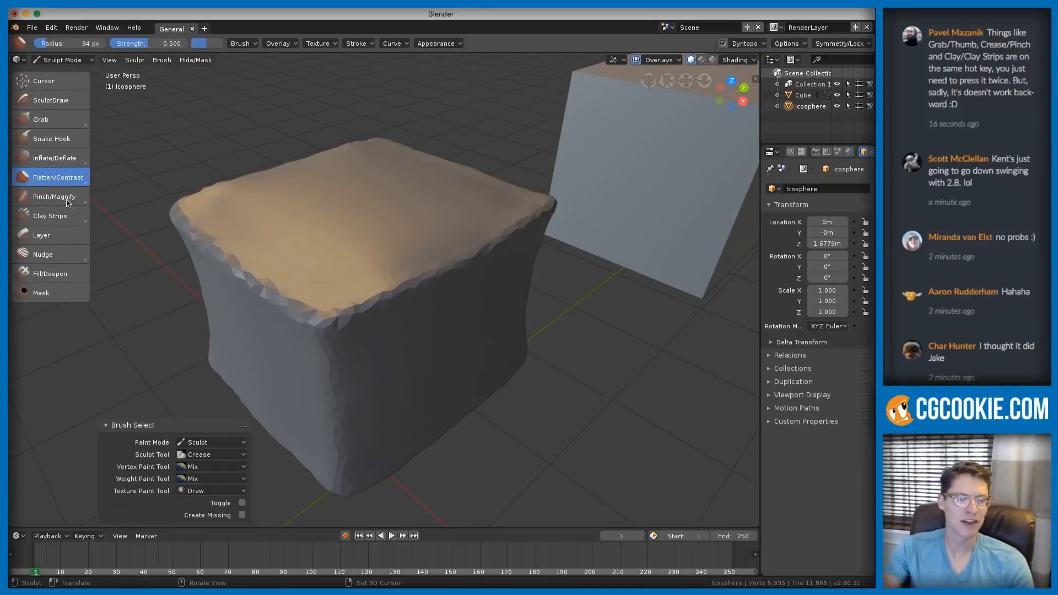
middle_drag(408, 359, 402, 344)
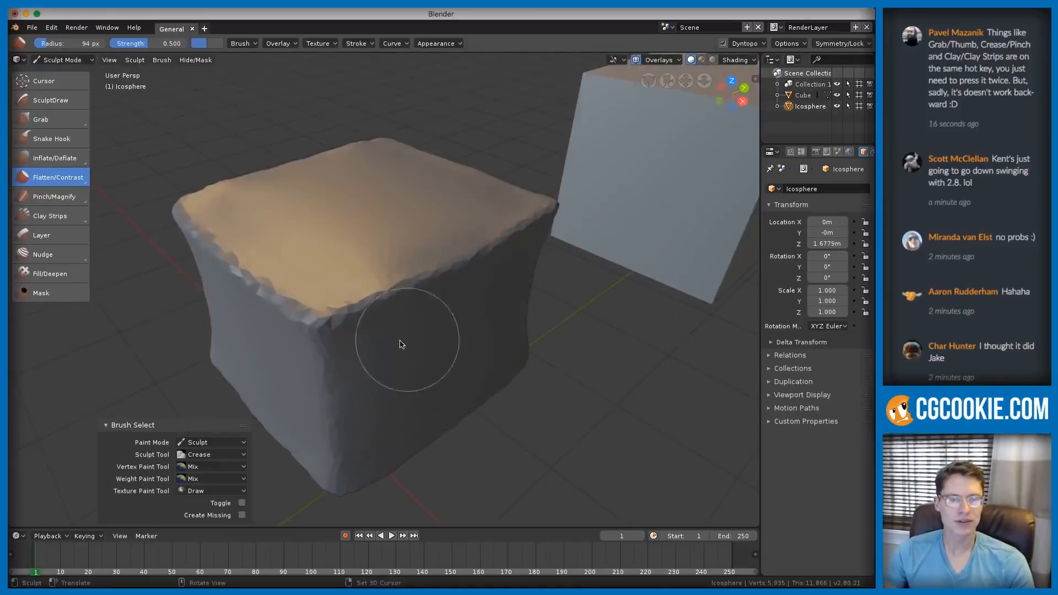
- Select the Pinch/Magnify brush again and pinch along the block's top edges and front corner
click(65, 197)
mouse_move(496, 260)
mouse_down()
mouse_move(525, 231)
mouse_move(419, 286)
mouse_move(297, 319)
mouse_up()
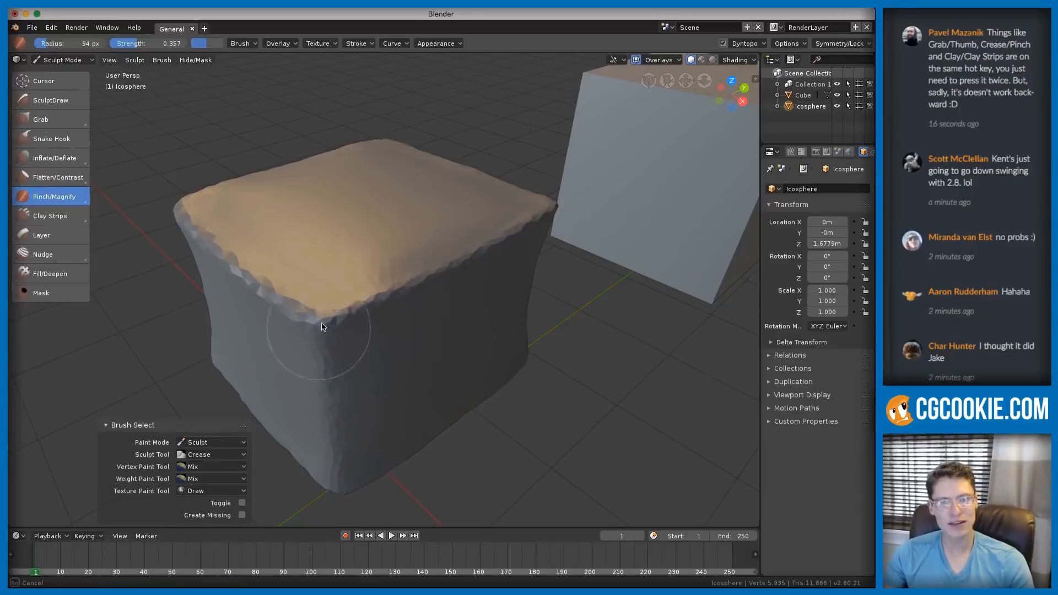
middle_drag(298, 319, 473, 310)
mouse_move(263, 290)
mouse_down()
mouse_move(429, 303)
mouse_move(518, 291)
mouse_move(446, 293)
mouse_move(480, 298)
mouse_up()
middle_drag(481, 297, 467, 250)
- Set the Dyntopo refine method to Subdivide Edges and pinch the block's edges with the Pinch/Magnify brush
click(744, 44)
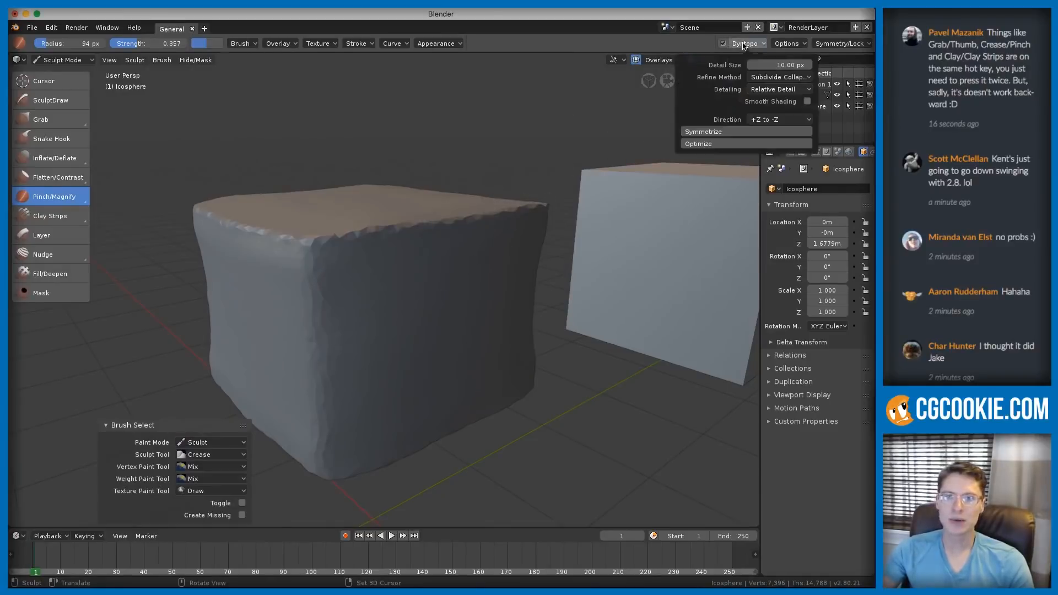
click(771, 77)
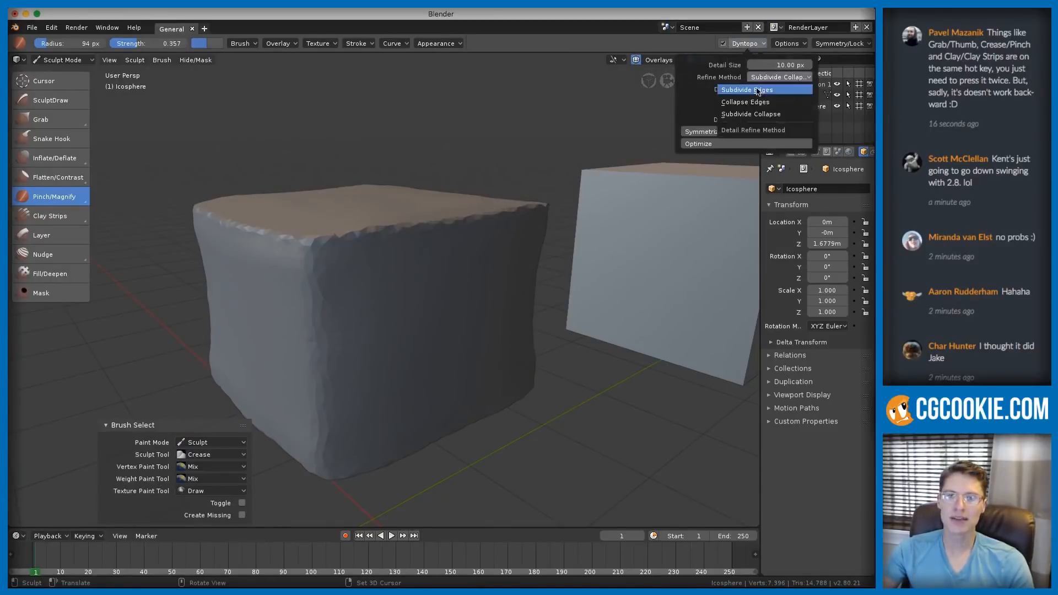
click(771, 89)
middle_drag(468, 248, 429, 281)
mouse_move(296, 304)
mouse_down()
mouse_move(455, 260)
mouse_move(366, 295)
mouse_move(461, 255)
mouse_move(370, 292)
mouse_up()
mouse_move(369, 292)
middle_down()
mouse_move(388, 273)
mouse_move(396, 287)
middle_up()
mouse_move(397, 287)
mouse_down()
mouse_move(430, 292)
mouse_move(441, 276)
mouse_move(401, 260)
mouse_move(474, 250)
mouse_up()
mouse_move(473, 251)
middle_down()
mouse_move(485, 248)
mouse_move(394, 272)
mouse_move(392, 237)
middle_up()
- Set the Pinch/Magnify brush's strength to about 0.933 and its radius to about 97 px
key(shift+f)
click(377, 235)
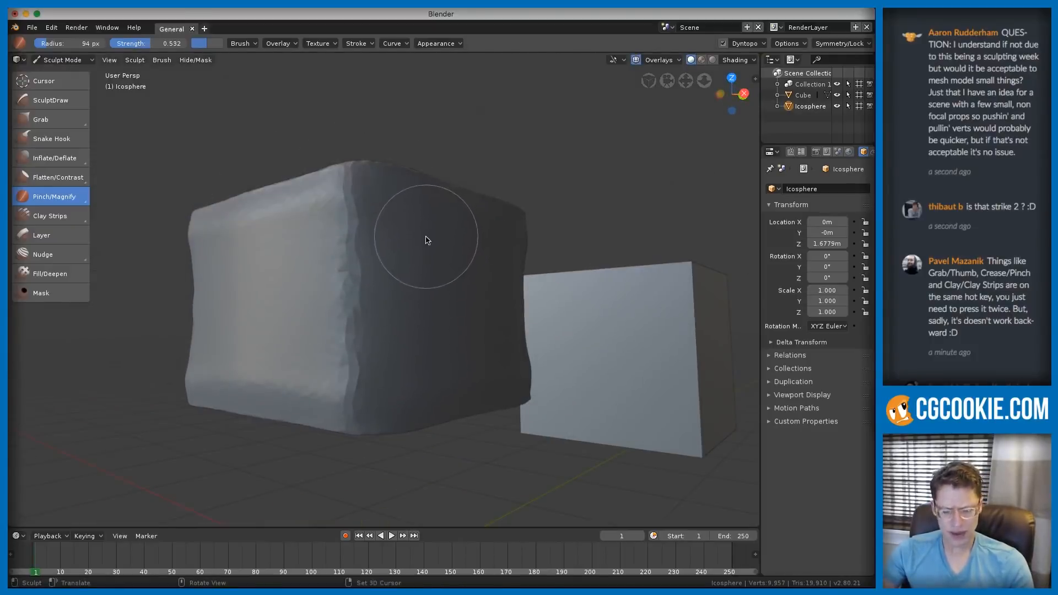
mouse_move(421, 245)
middle_down()
mouse_move(435, 241)
mouse_move(423, 260)
middle_up()
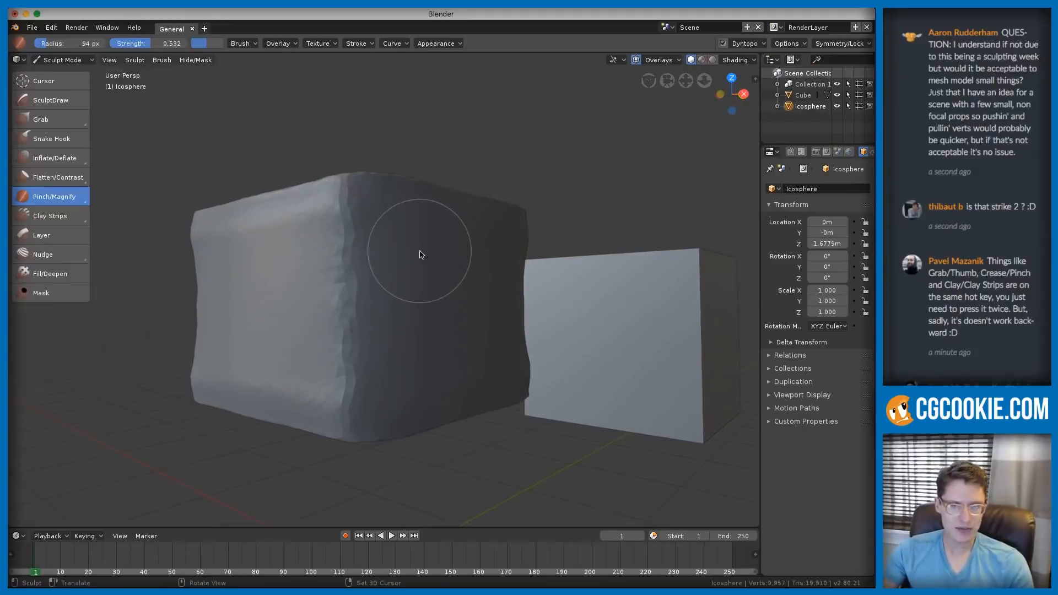
key(f)
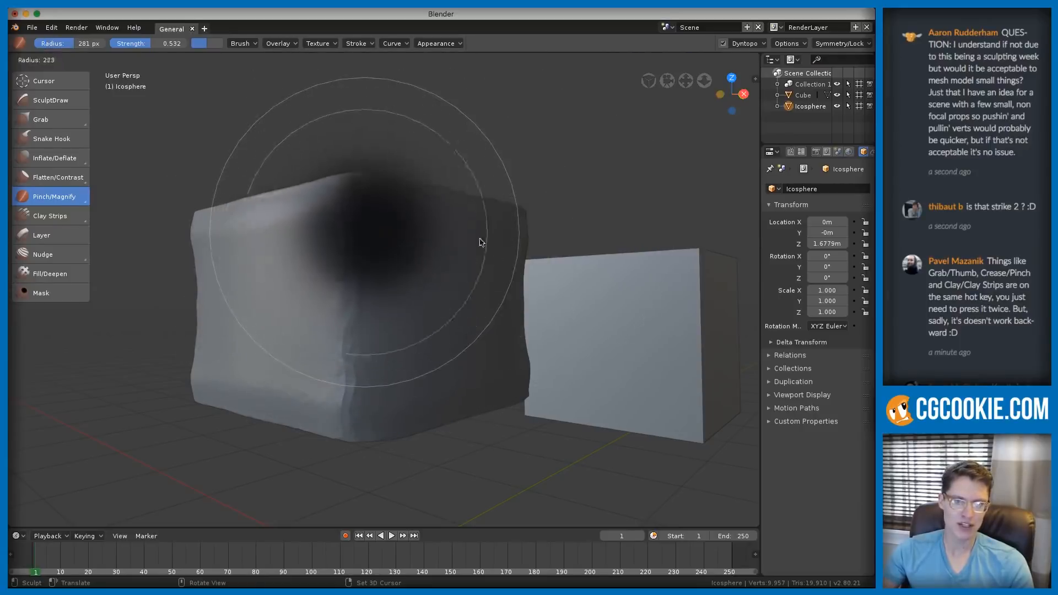
click(413, 274)
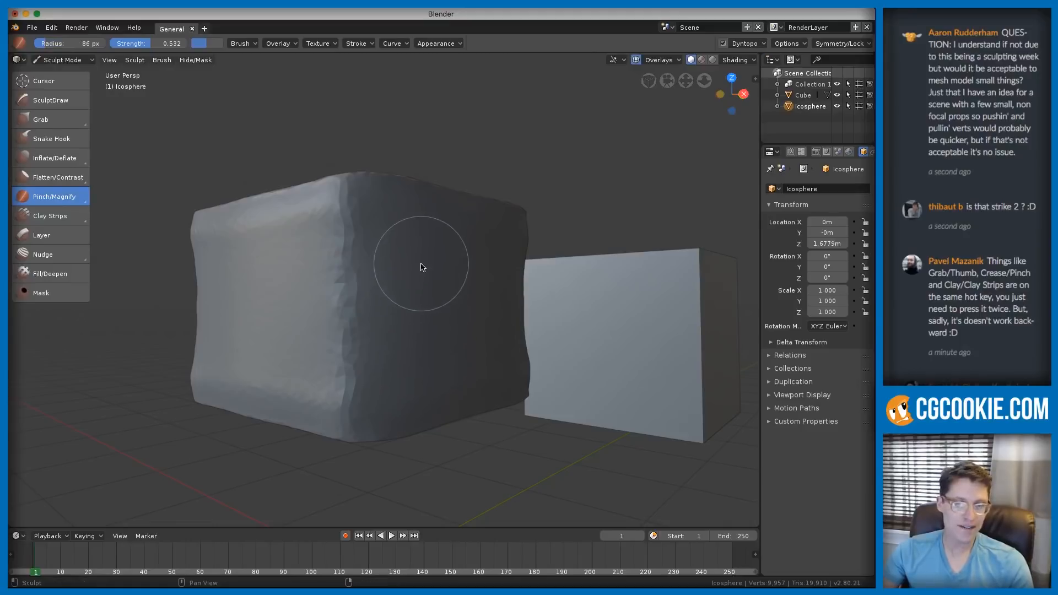
key(shift+f)
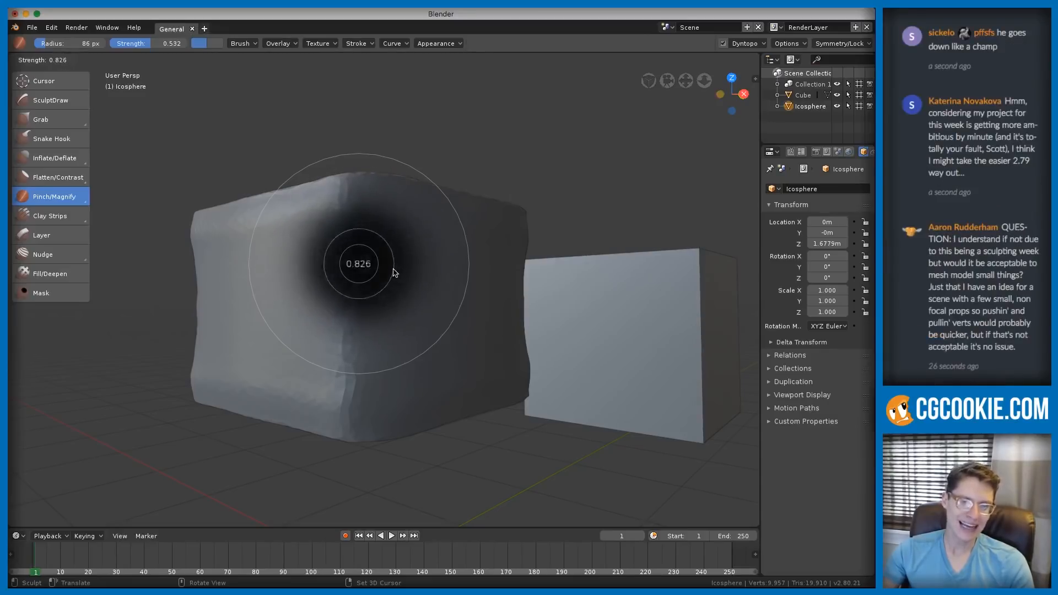
click(367, 255)
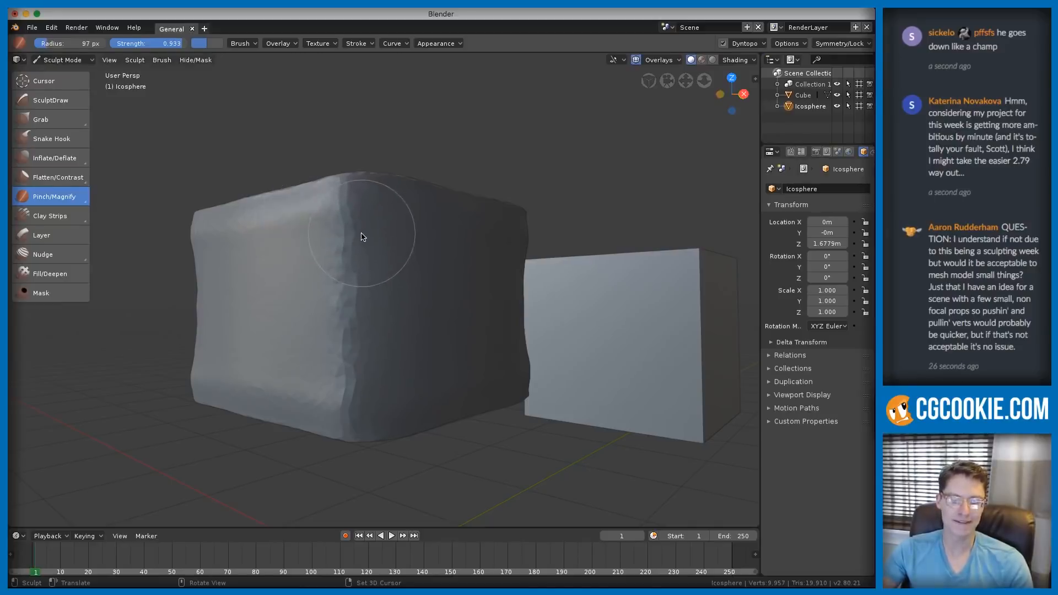
- Lower the brush strength to about 0.866 and try a pinch stroke on the upper part of the block's front vertical edge
key(shift+f)
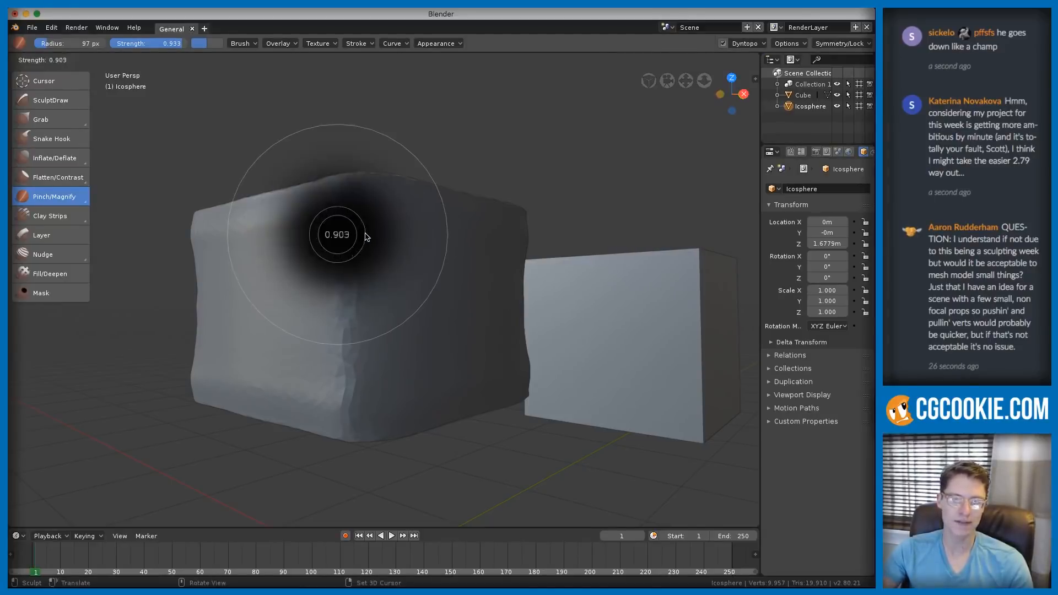
click(358, 237)
mouse_move(352, 182)
mouse_down()
mouse_move(357, 341)
mouse_move(359, 244)
mouse_up()
key(ctrl+z)
- Adjust the brush strength again and pinch the block's front vertical edge from its upper corner down to the base
key(shift+f)
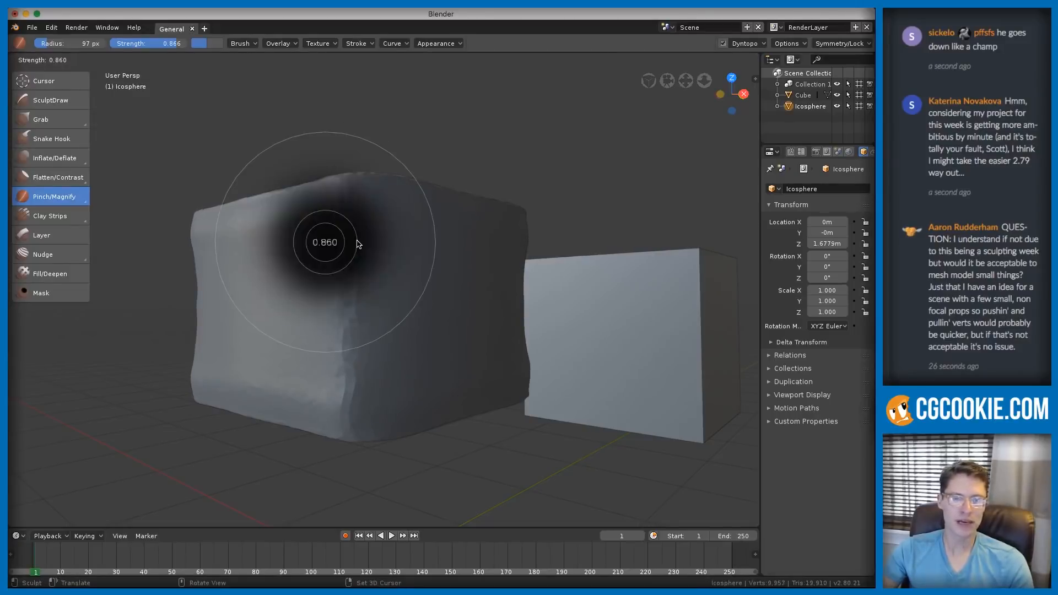
click(353, 231)
drag(345, 191, 349, 441)
mouse_move(349, 441)
middle_down()
mouse_move(402, 267)
mouse_move(347, 281)
middle_up()
- Select the Crease brush, set its radius to about 81 px and stroke along the block's edges
key(shift+f)
click(186, 227)
drag(78, 202, 61, 219)
mouse_move(403, 235)
mouse_down()
mouse_move(342, 280)
mouse_move(357, 276)
mouse_up()
mouse_move(357, 277)
middle_down()
mouse_move(346, 217)
mouse_move(308, 231)
middle_up()
key(f)
click(260, 237)
mouse_move(364, 246)
mouse_down()
mouse_move(366, 361)
mouse_move(378, 259)
mouse_move(484, 274)
mouse_move(444, 342)
mouse_move(397, 378)
mouse_up()
- Select the Grab brush, pull up the block's upper corner, and set the brush radius to about 108 px
mouse_move(397, 378)
middle_down()
mouse_move(396, 267)
mouse_move(236, 245)
middle_up()
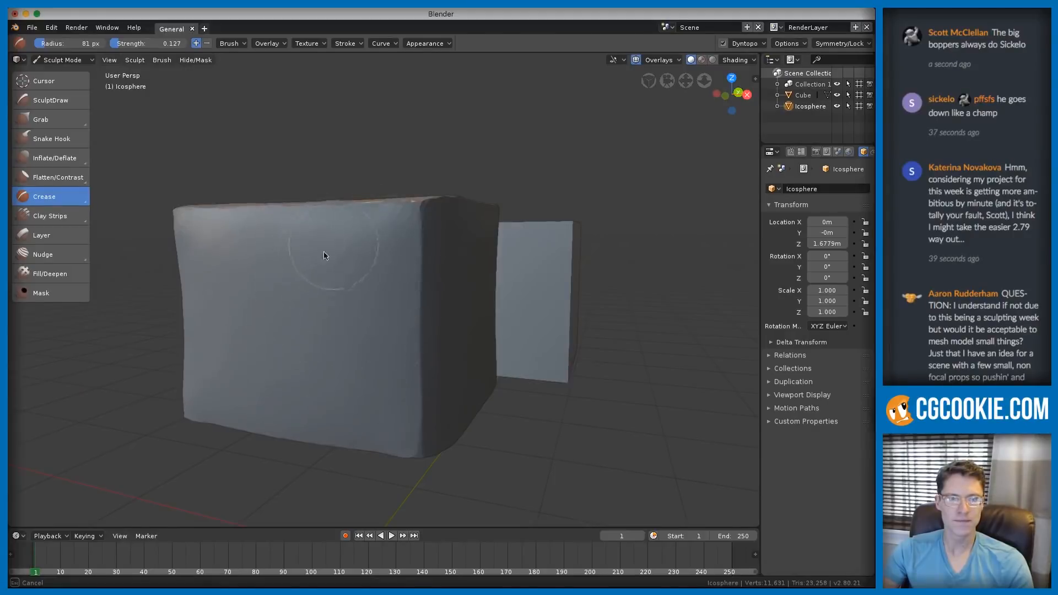
middle_drag(337, 246, 379, 268)
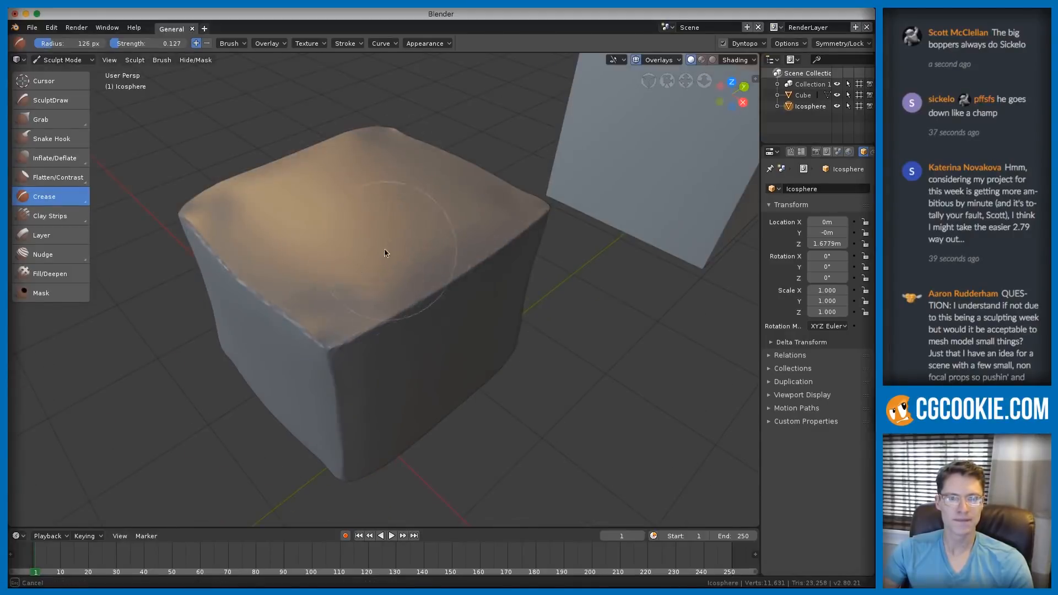
mouse_move(349, 229)
middle_down()
mouse_move(342, 184)
mouse_move(354, 201)
mouse_move(283, 223)
middle_up()
key(g)
key(f)
click(309, 175)
drag(274, 245, 269, 234)
drag(258, 134, 259, 134)
key(g)
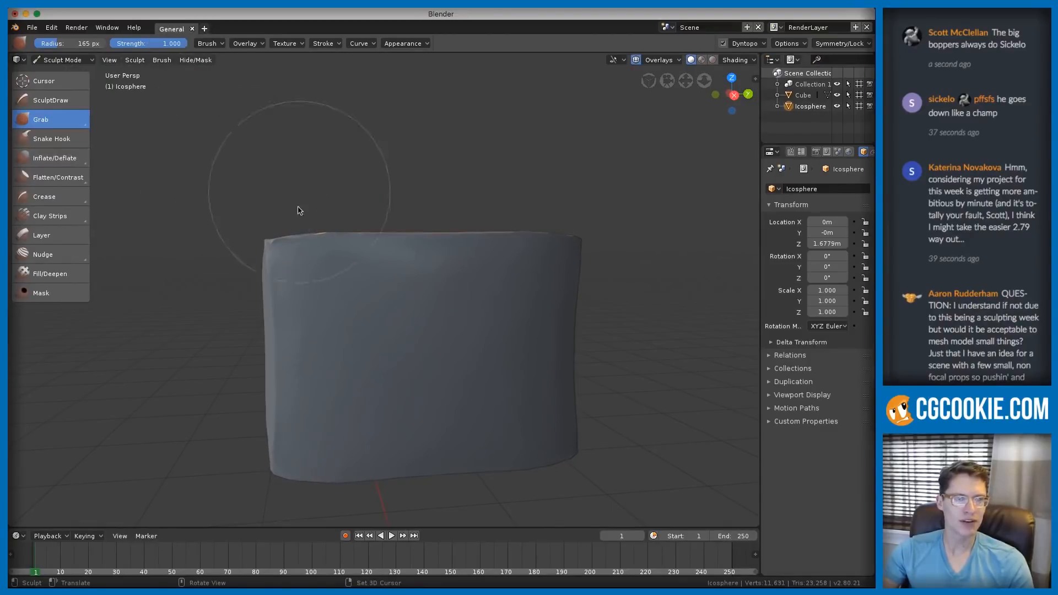
key(f)
click(231, 245)
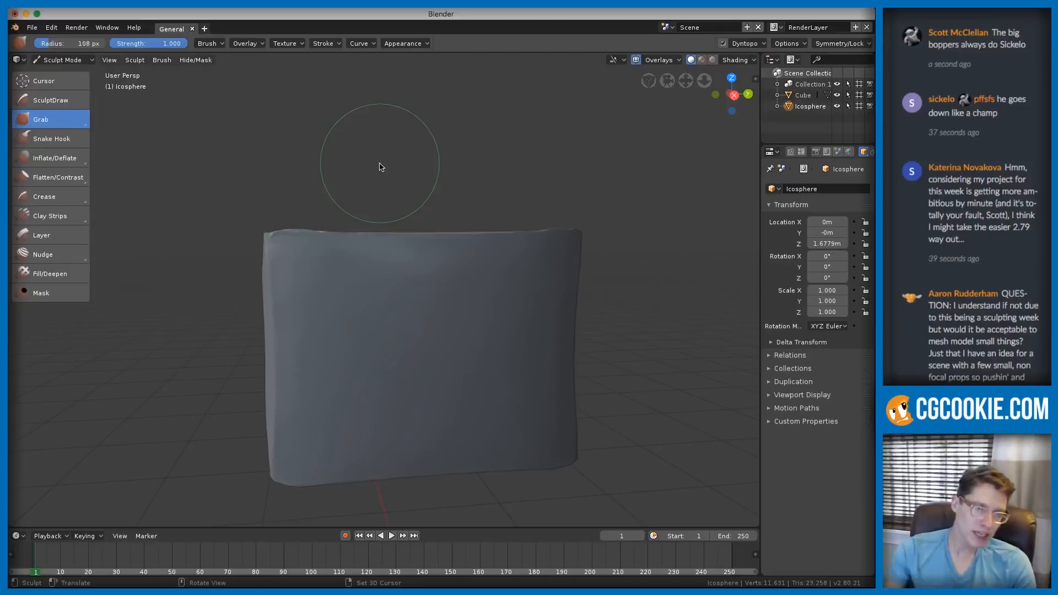
- Examine the Grab brush's falloff curve and select the curve's first control point
shift+middle_drag(283, 134, 276, 150)
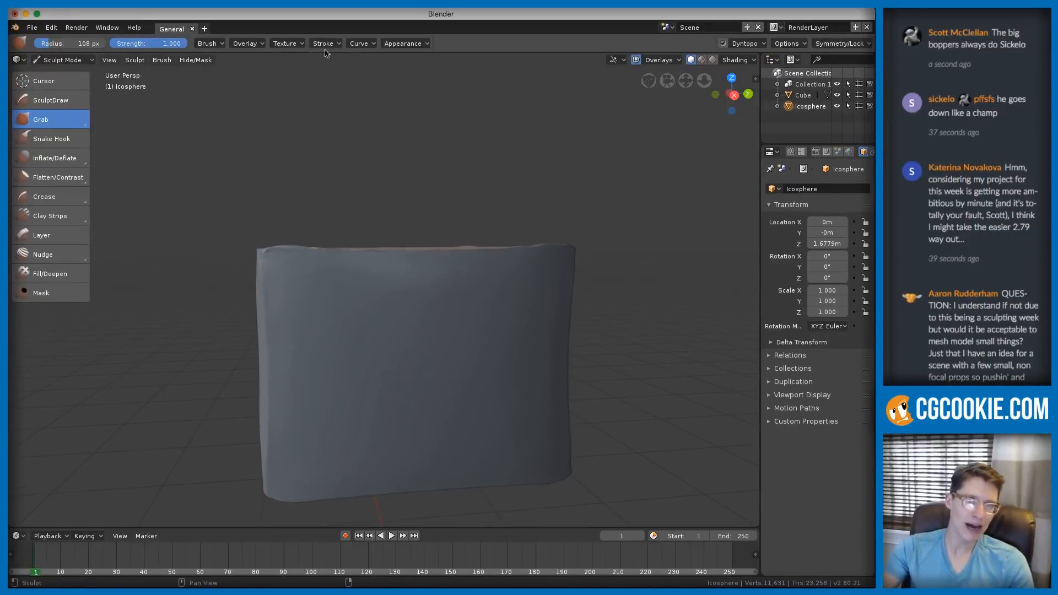
click(330, 45)
click(333, 46)
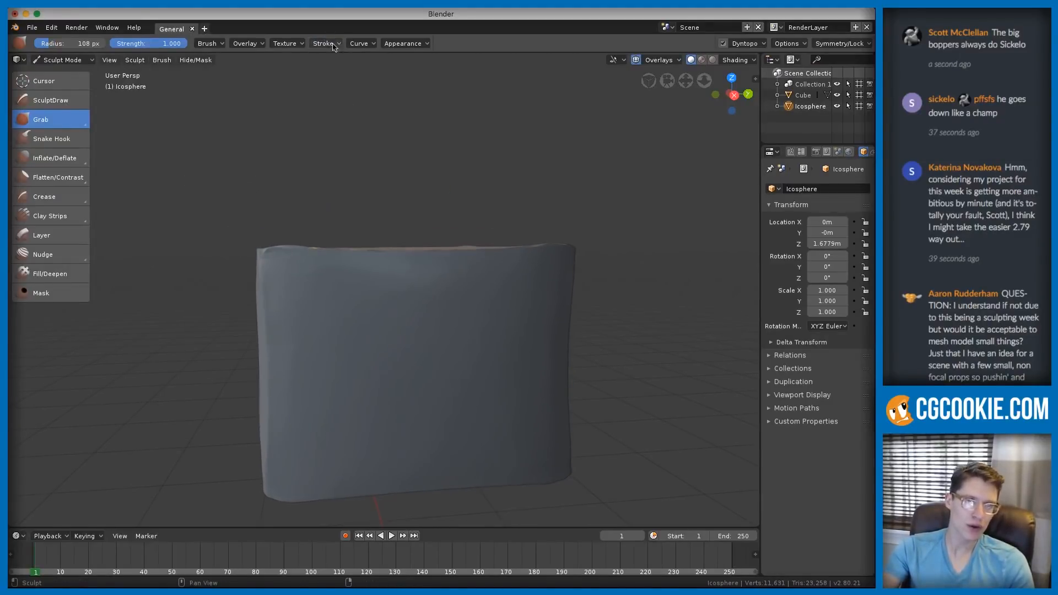
click(365, 46)
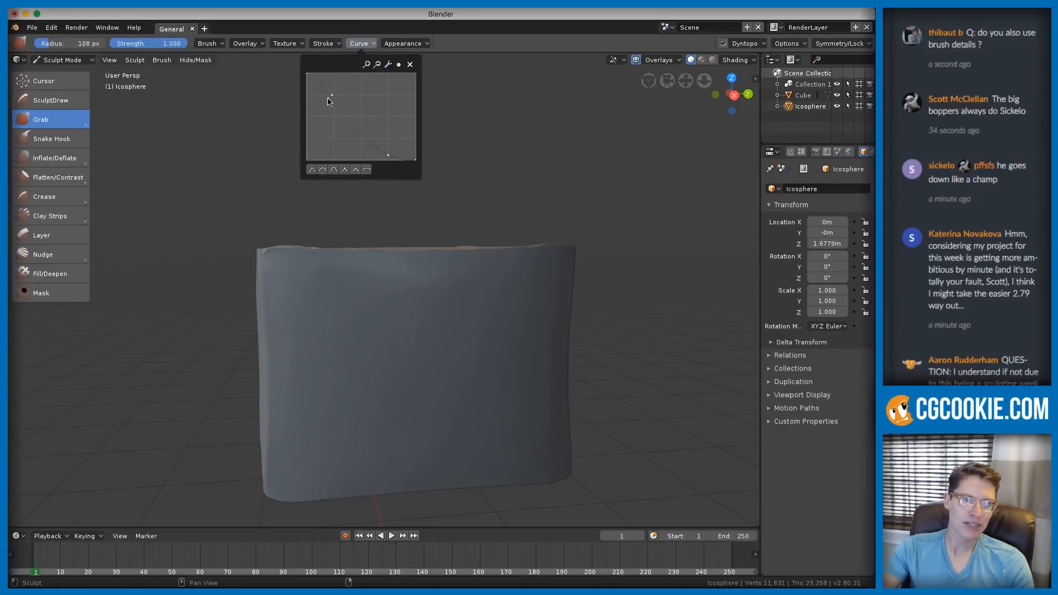
click(308, 74)
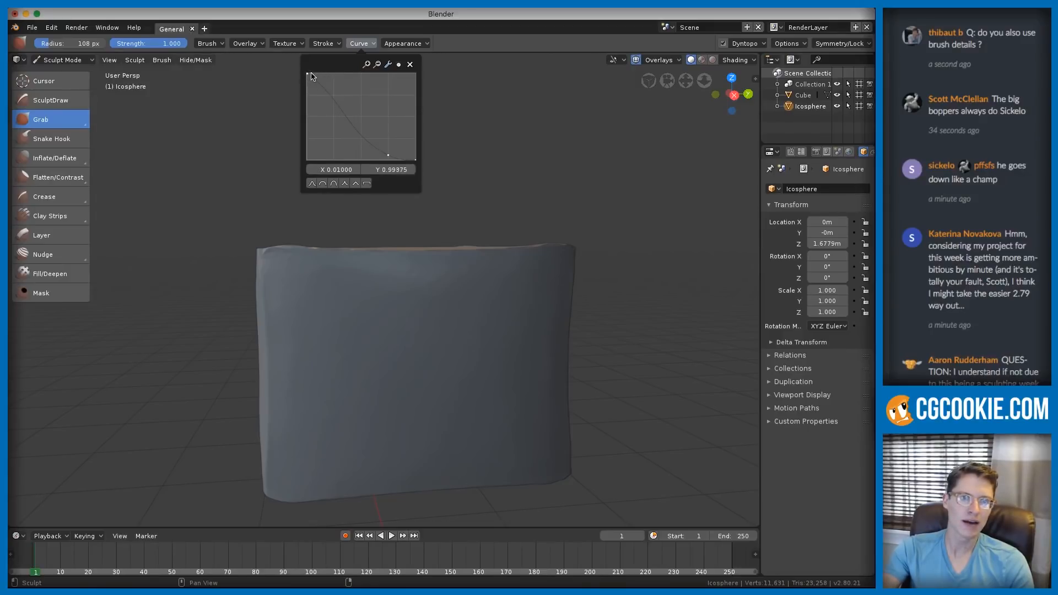
- Enlarge the Grab brush's radius to about 215 px to cover the block's long top edge
key(f)
click(307, 199)
middle_drag(306, 205, 295, 210)
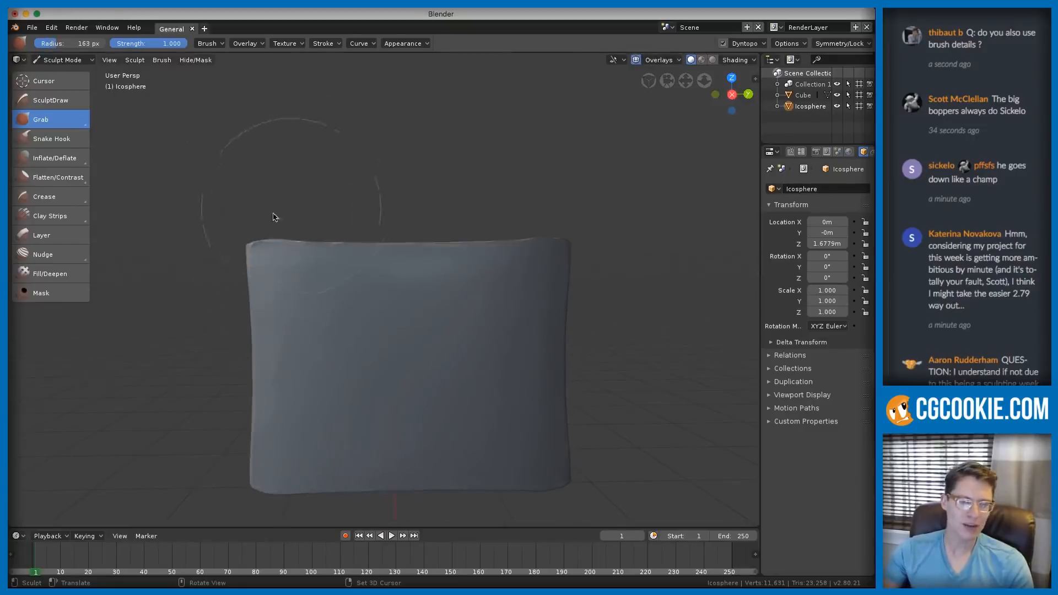
key(f)
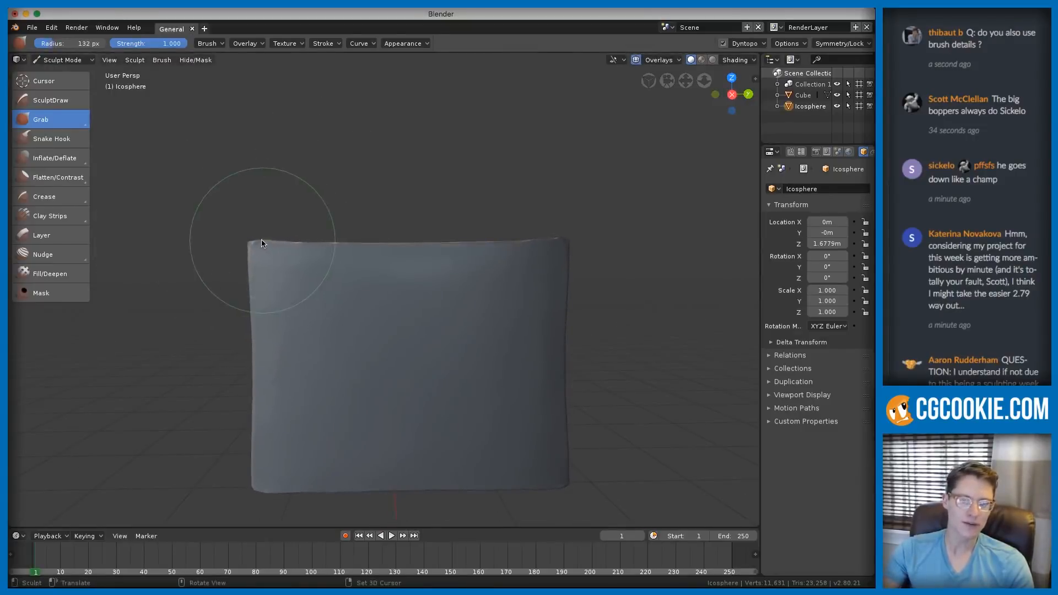
click(411, 229)
mouse_move(411, 229)
middle_down()
mouse_move(432, 252)
mouse_move(416, 330)
mouse_move(372, 324)
mouse_move(297, 388)
middle_up()
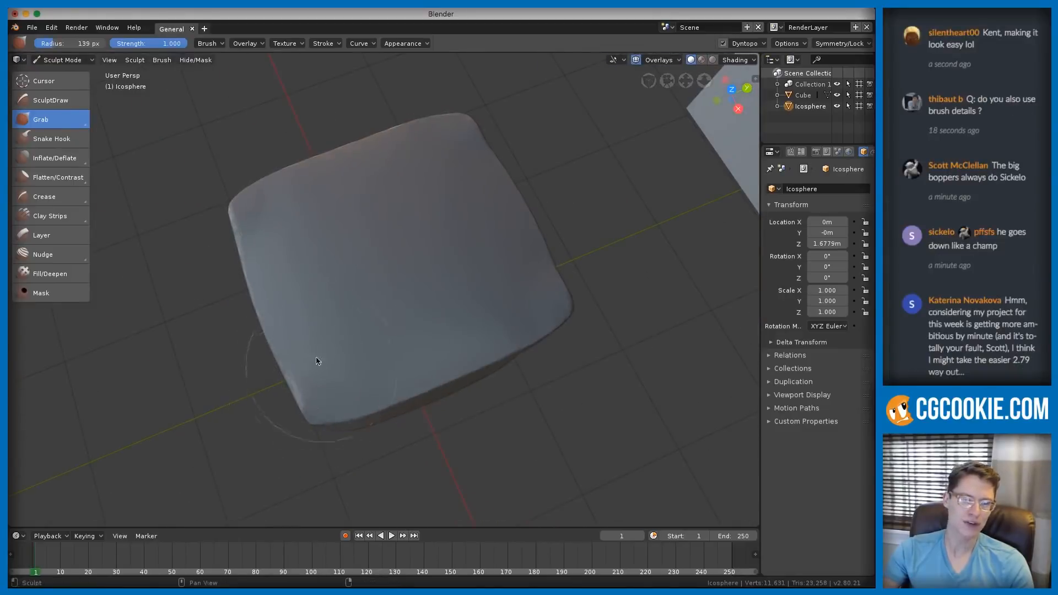
key(bracketright)
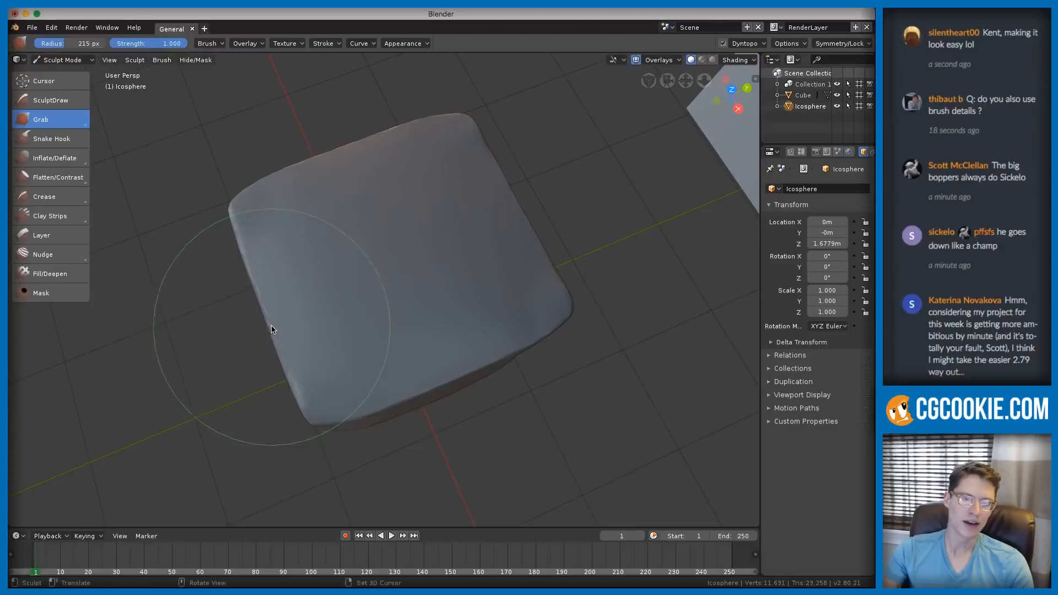
- Nudge the block's top edge and upper corner with the Grab brush, ending with a radius of about 165 px
middle_drag(270, 329, 525, 201)
key(f)
click(328, 232)
middle_drag(329, 233, 411, 231)
drag(428, 221, 429, 232)
mouse_move(470, 220)
middle_down()
mouse_move(545, 222)
mouse_move(522, 208)
middle_up()
key(f)
click(544, 208)
drag(503, 245, 501, 242)
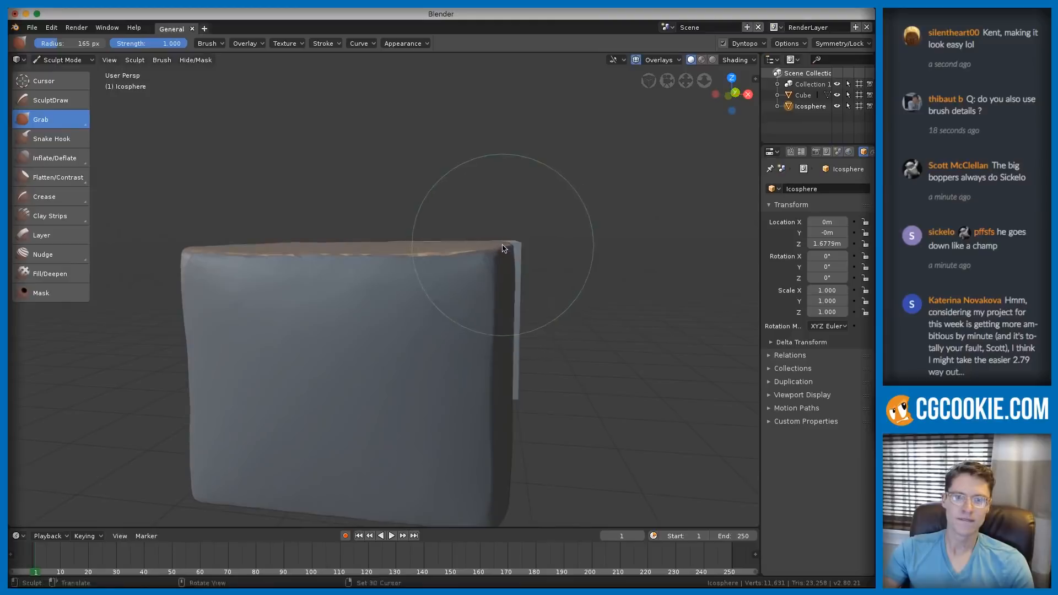
- Try to pull the middle of the block's side edge downward with the Grab brush
scroll(503, 246, down, 1)
middle_drag(485, 280, 498, 290)
key(f)
click(498, 290)
drag(475, 313, 482, 353)
key(ctrl+z)
- Set the Grab brush's radius to about 219 px and nudge the block's front face near its side edge
key(f)
click(526, 322)
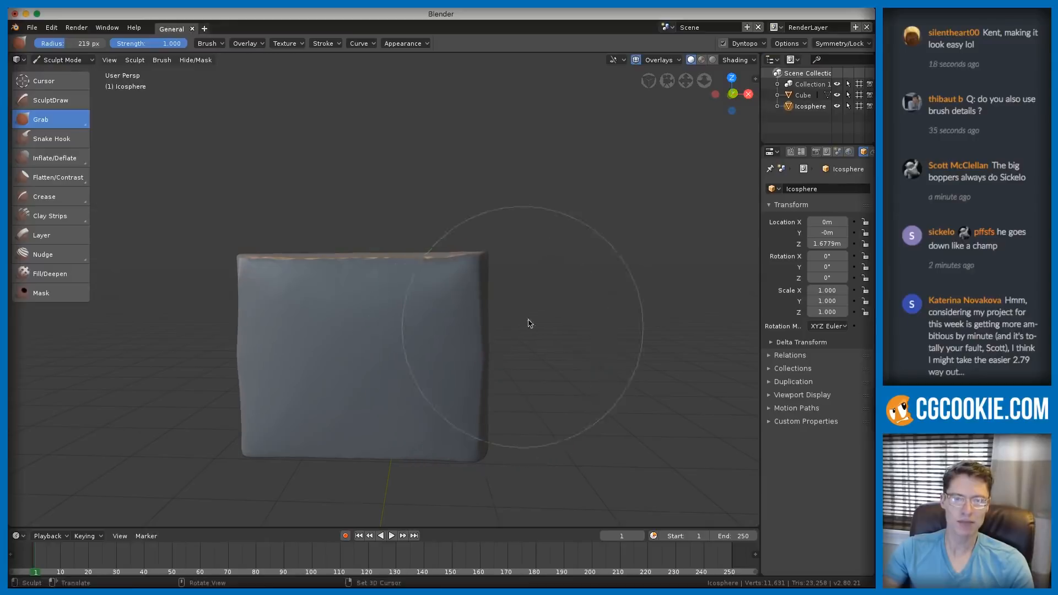
middle_drag(520, 330, 450, 309)
drag(450, 309, 445, 305)
middle_drag(445, 305, 530, 303)
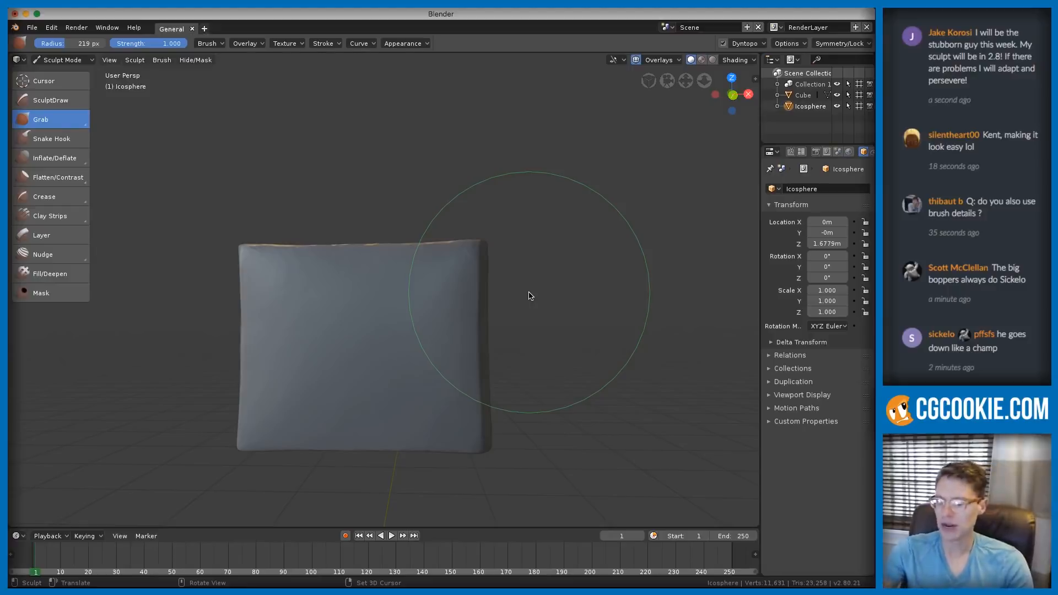
- Resize the Grab brush, ending at a radius of about 188 px, and nudge the block's side from above
middle_drag(504, 266, 495, 291)
key(f)
click(466, 286)
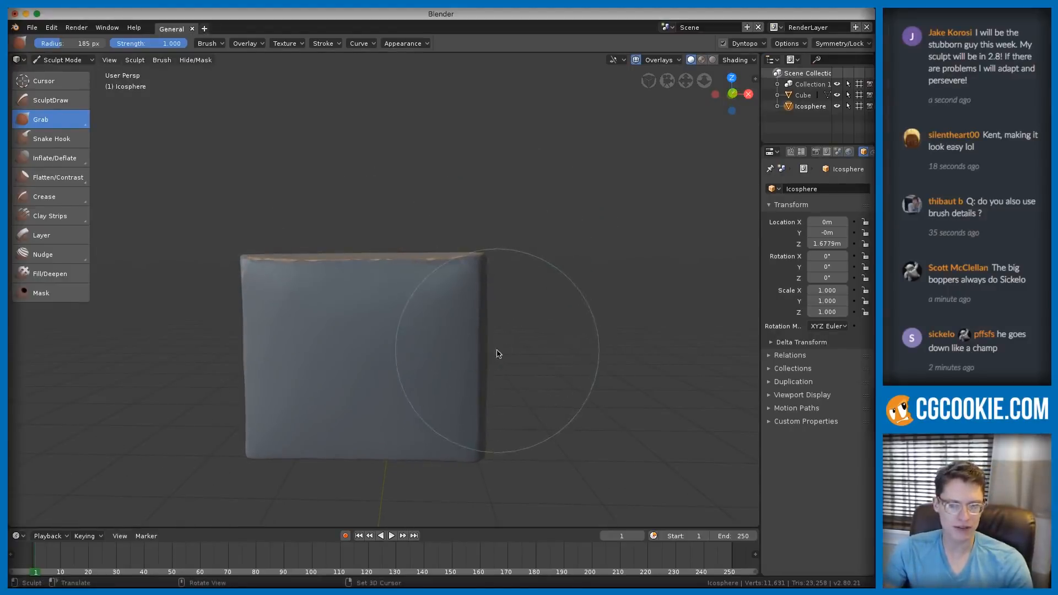
middle_drag(518, 343, 524, 349)
key(f)
click(538, 333)
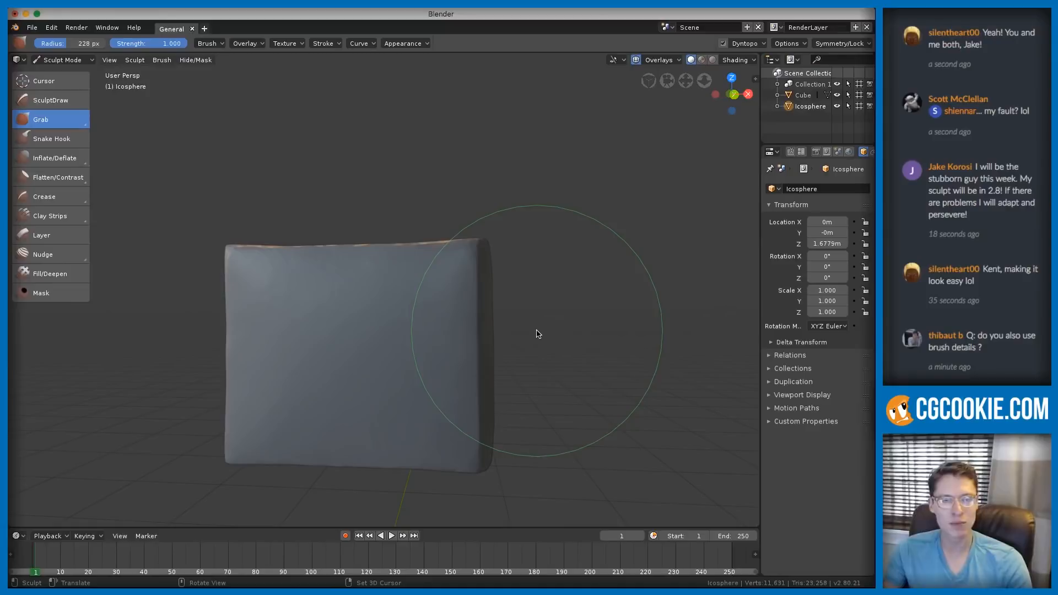
middle_drag(503, 307, 493, 306)
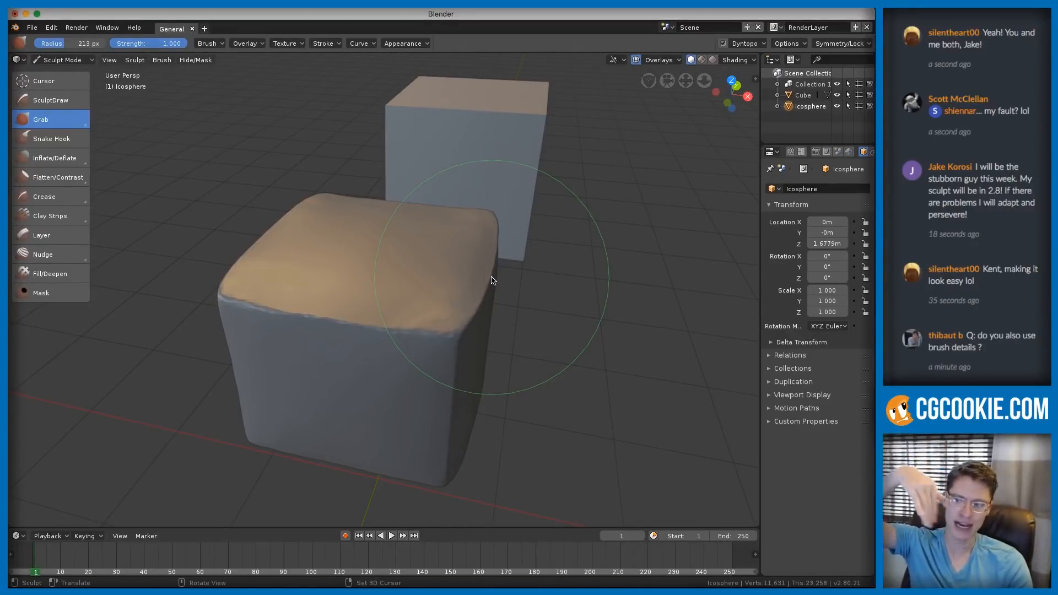
mouse_move(491, 281)
middle_down()
mouse_move(477, 279)
mouse_move(484, 295)
mouse_move(461, 314)
mouse_move(472, 325)
mouse_move(471, 311)
mouse_move(472, 325)
middle_up()
drag(494, 284, 492, 281)
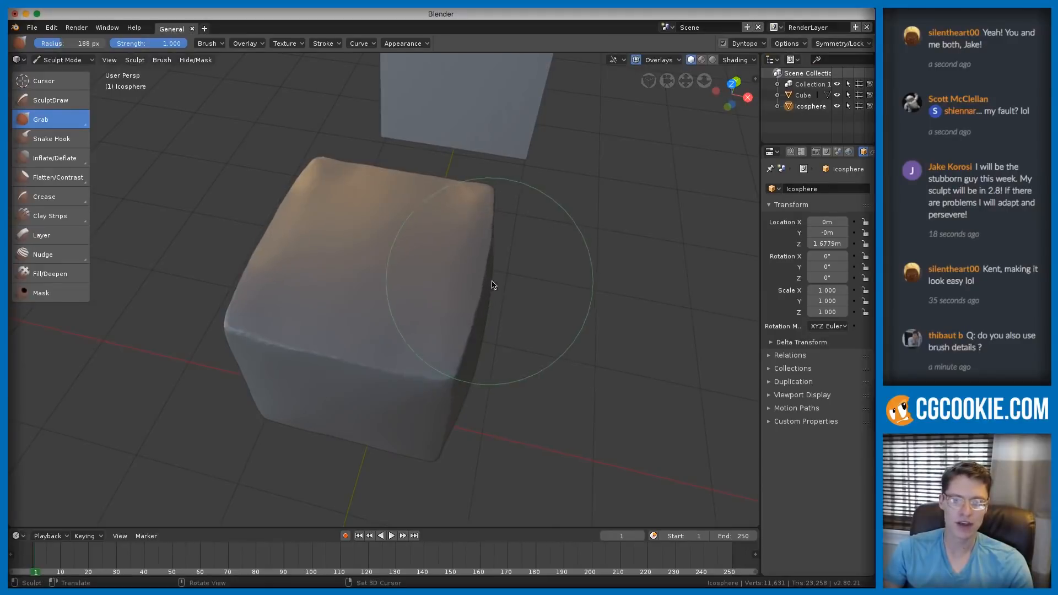
- Enlarge the Grab brush's radius to about 283 px and pull the block's side edge outward from underneath
mouse_move(474, 316)
middle_down()
mouse_move(475, 299)
mouse_move(378, 237)
mouse_move(406, 307)
mouse_move(480, 306)
mouse_move(425, 327)
mouse_move(453, 336)
mouse_move(514, 314)
mouse_move(380, 303)
mouse_move(404, 330)
mouse_move(460, 212)
middle_up()
key(f)
click(300, 232)
key(f)
click(408, 267)
key(f)
click(470, 309)
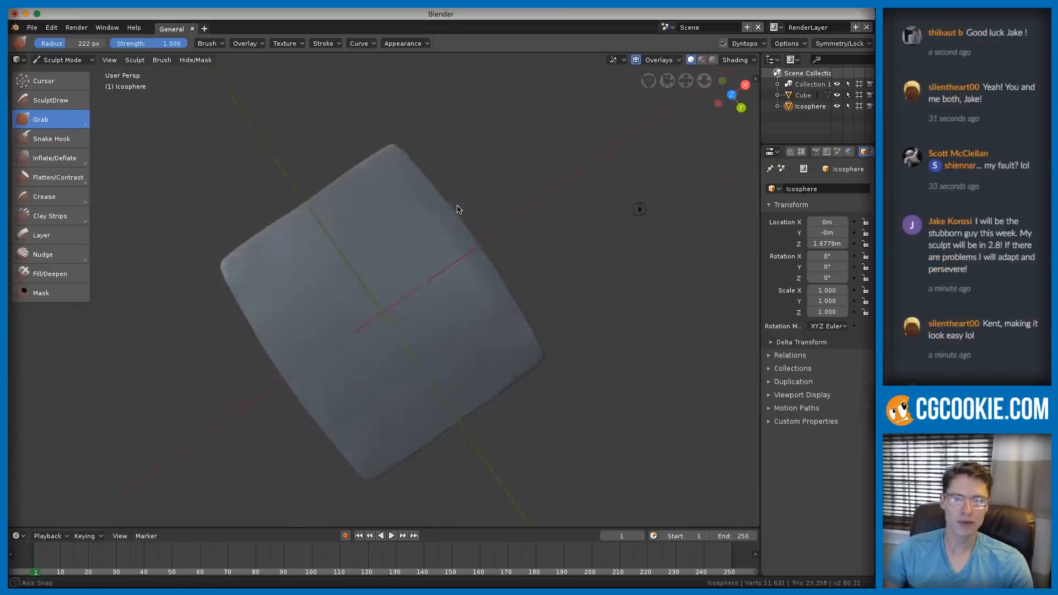
key(f)
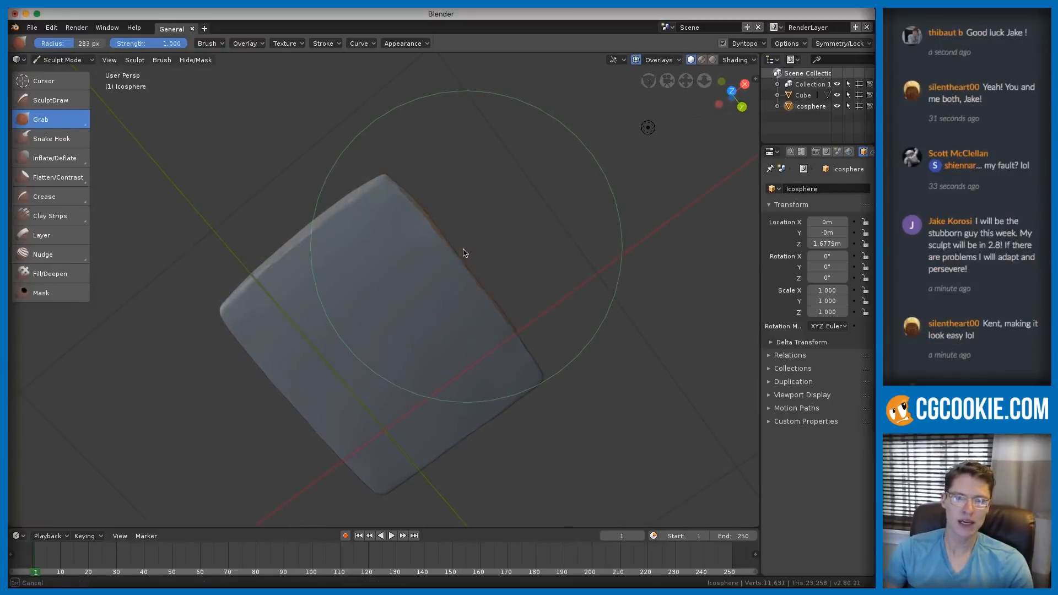
click(414, 220)
drag(431, 221, 460, 245)
- Set the Grab brush's radius to about 150 px and pull the block's side surface downward near its top edge
mouse_move(460, 245)
middle_down()
mouse_move(456, 288)
mouse_move(432, 262)
mouse_move(381, 253)
mouse_move(425, 283)
mouse_move(386, 281)
middle_up()
ctrl+middle_drag(385, 281, 361, 316)
key(f)
click(323, 306)
drag(313, 333, 315, 375)
mouse_move(358, 323)
middle_down()
mouse_move(385, 309)
mouse_move(356, 283)
middle_up()
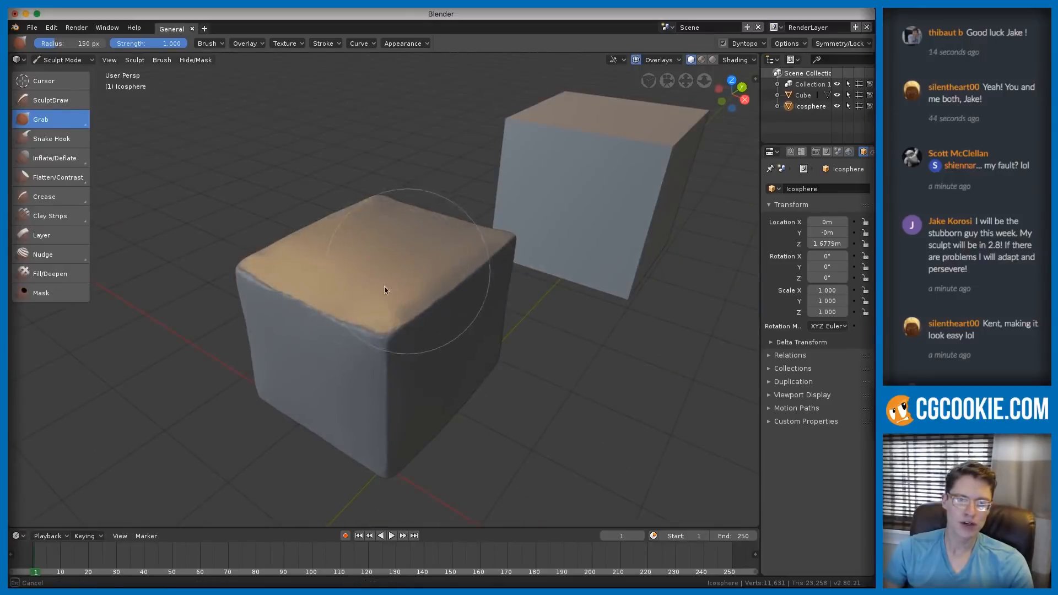
middle_drag(441, 292, 346, 290)
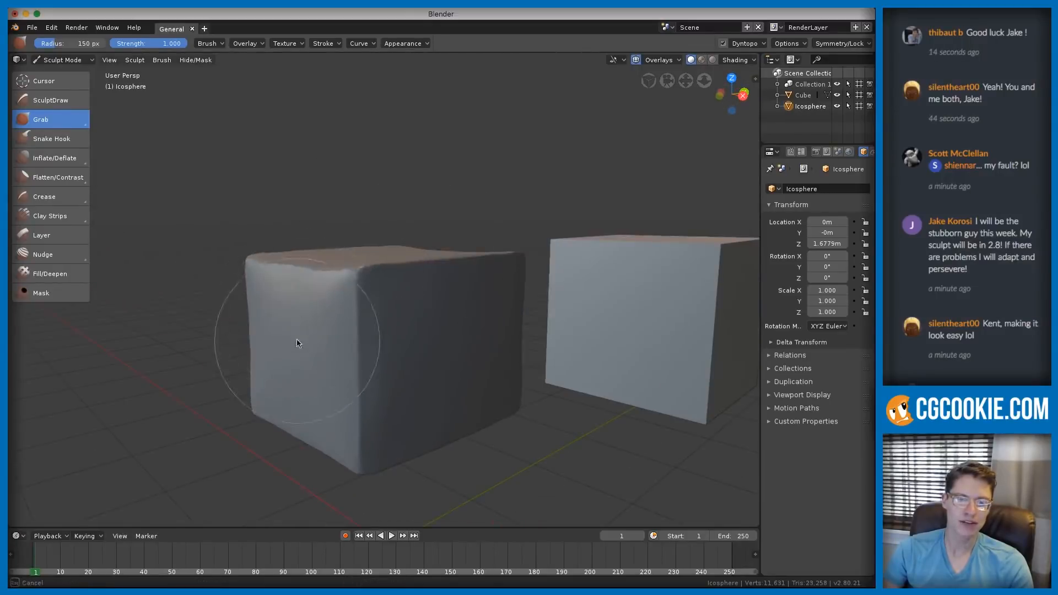
scroll(470, 259, down, 2)
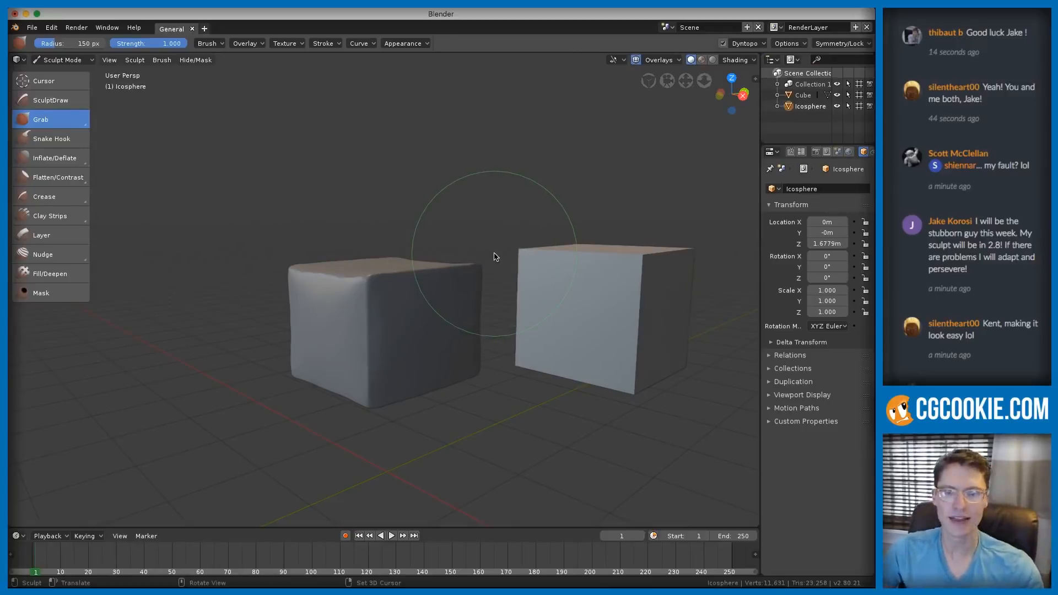
middle_drag(495, 256, 543, 334)
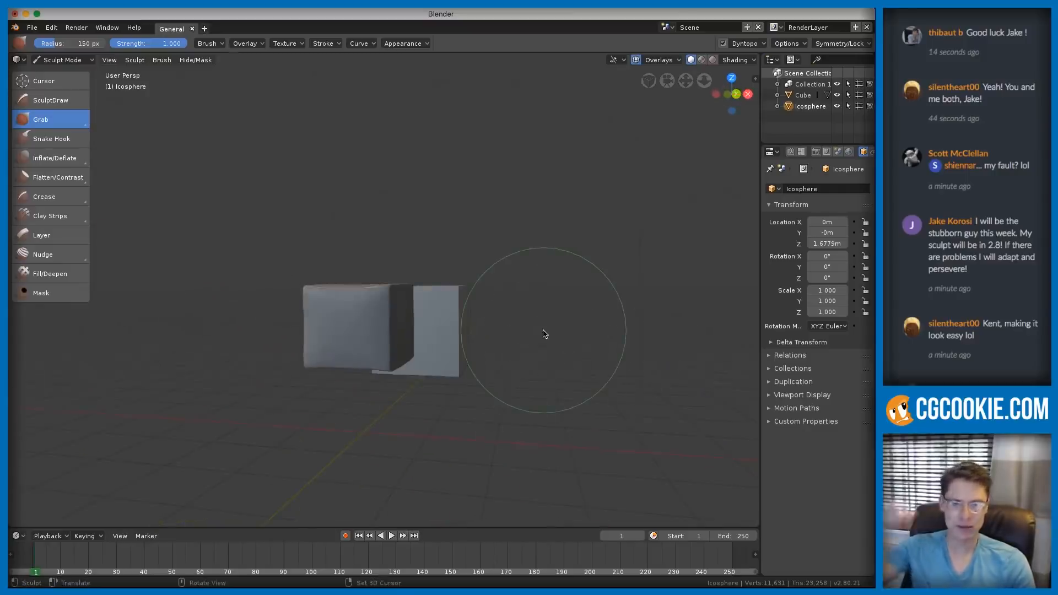
middle_drag(524, 293, 525, 377)
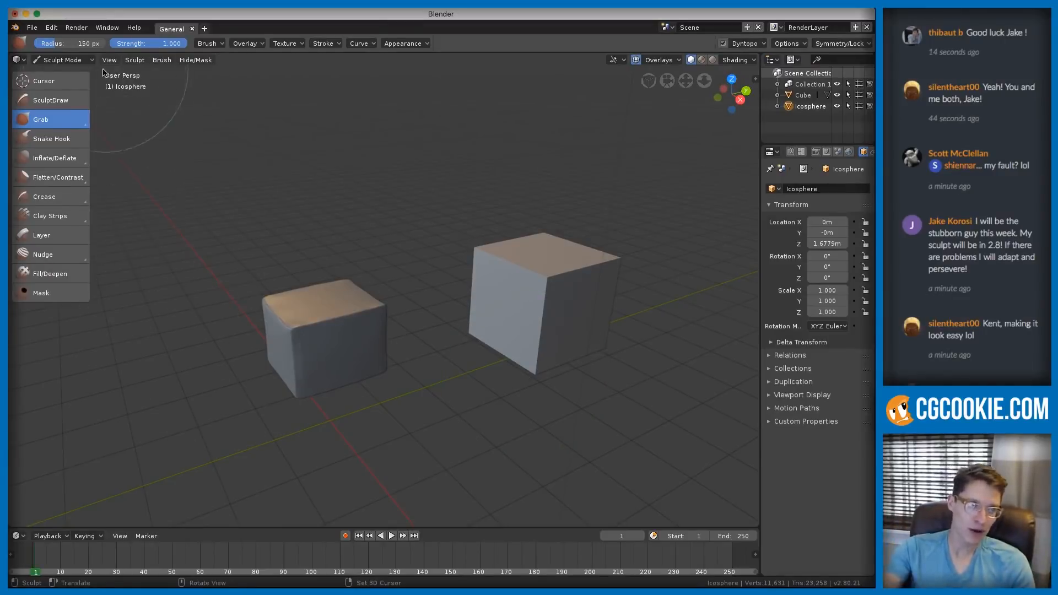
ctrl+middle_drag(401, 324, 410, 365)
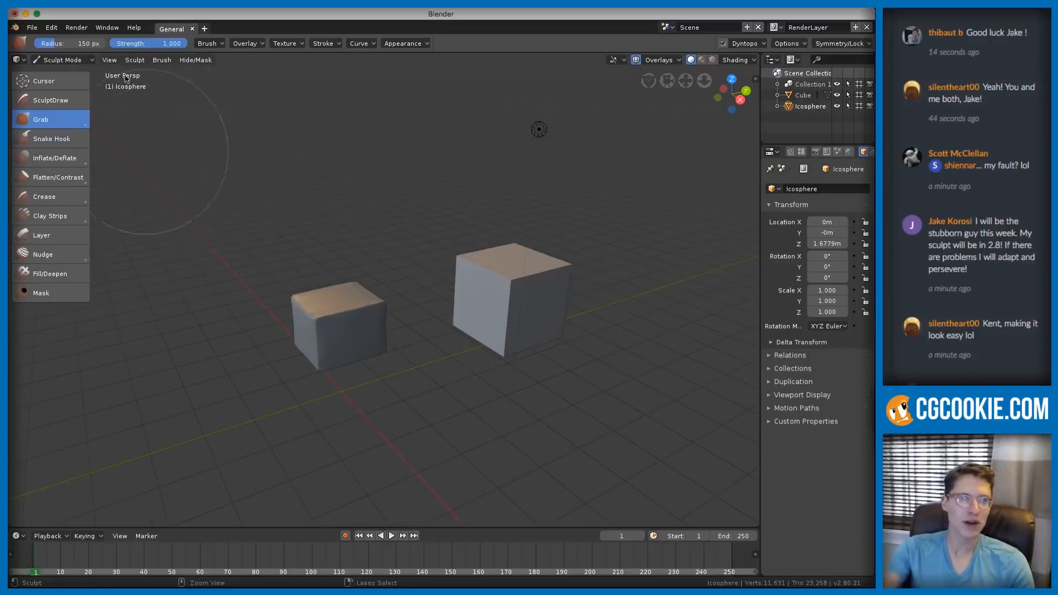
- Leave sculpting and put the sculpted block in Object Mode
click(73, 61)
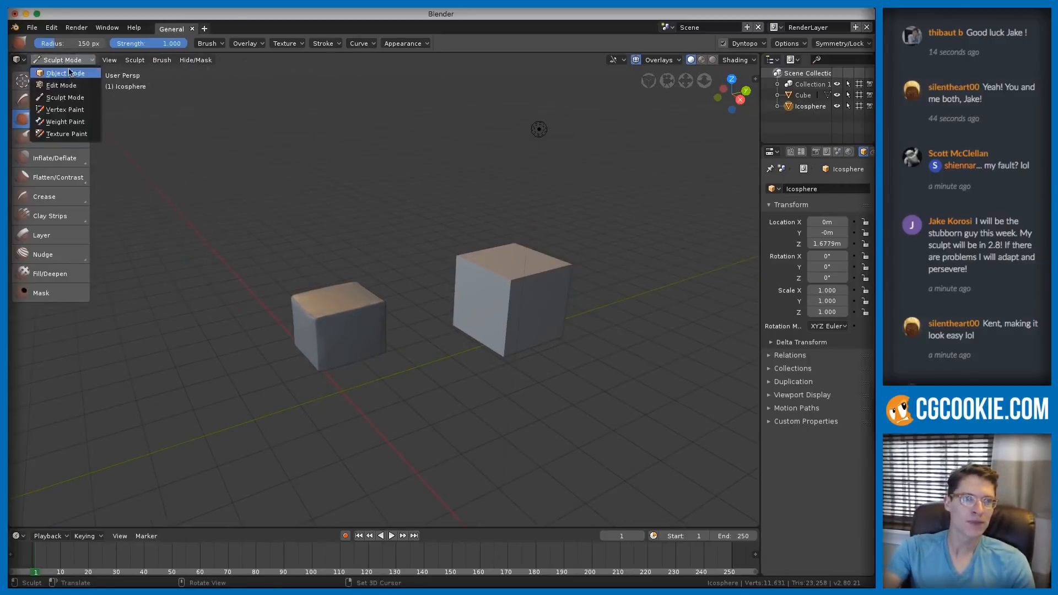
click(69, 73)
key(g)
key(x)
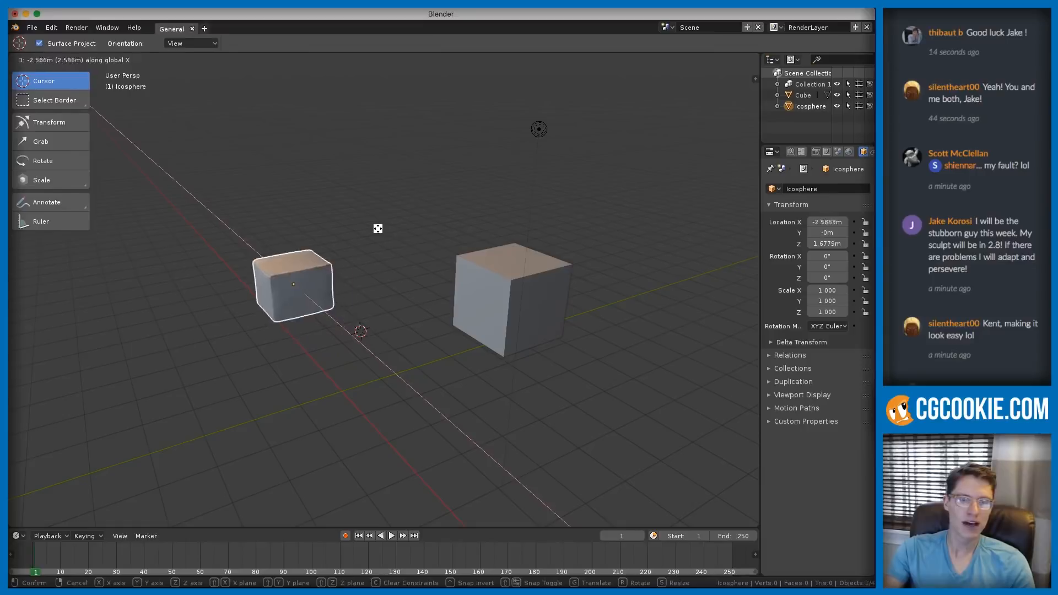
key(Escape)
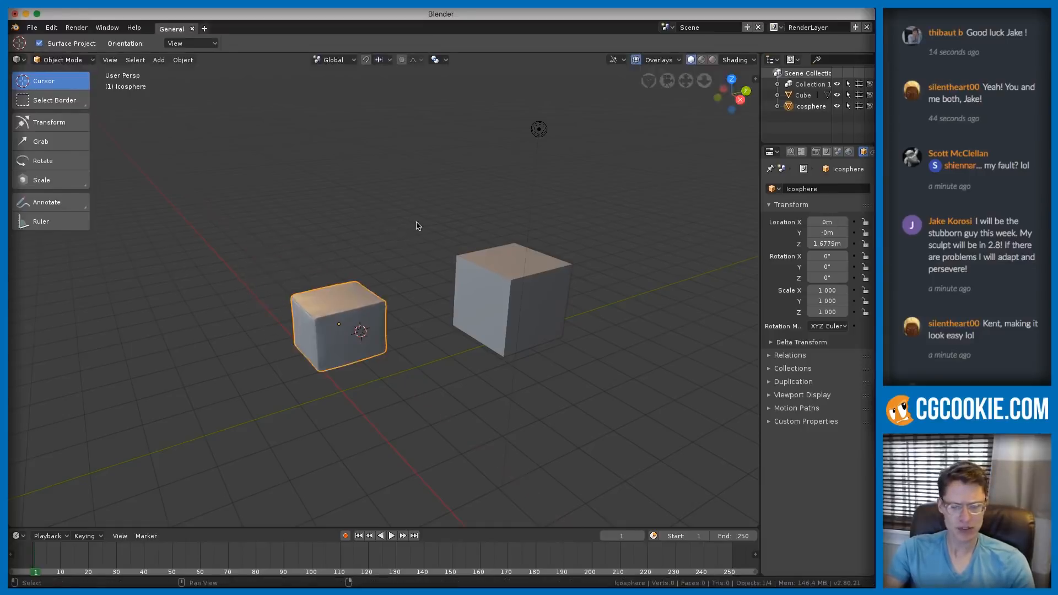
- Duplicate the sculpted block and place the copy about -4.97 m along the X axis
key(shift+d)
key(x)
click(349, 201)
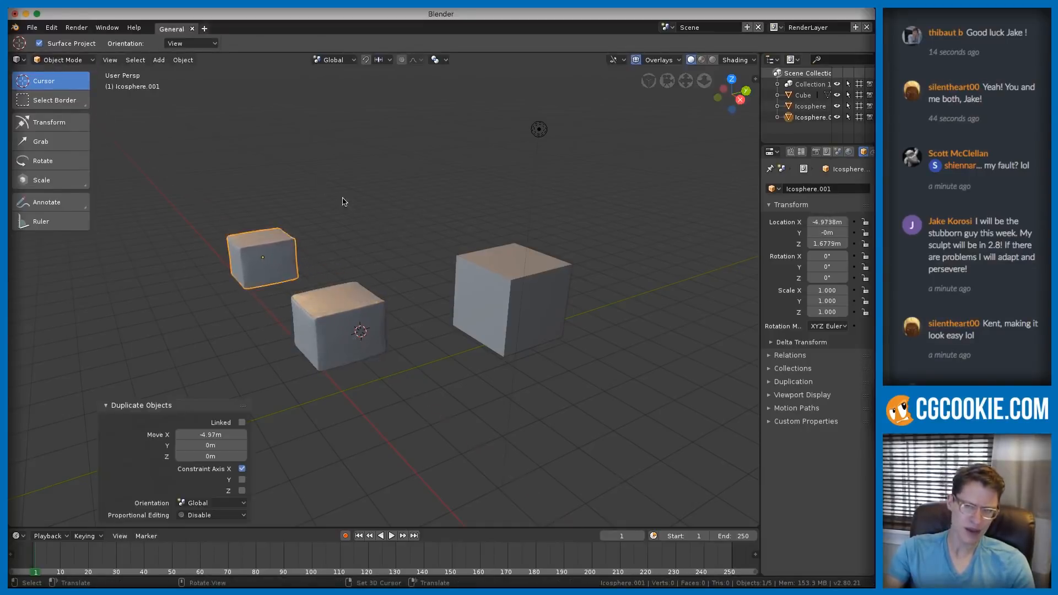
- Select the original sculpted block in front and return it to Sculpt Mode
scroll(360, 255, up, 4)
click(408, 335)
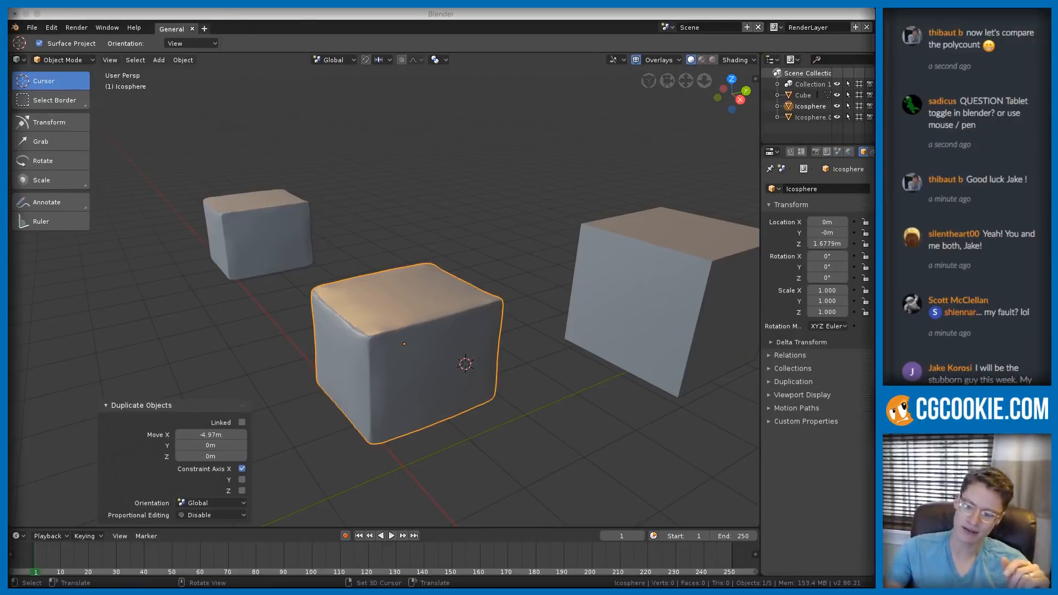
click(247, 48)
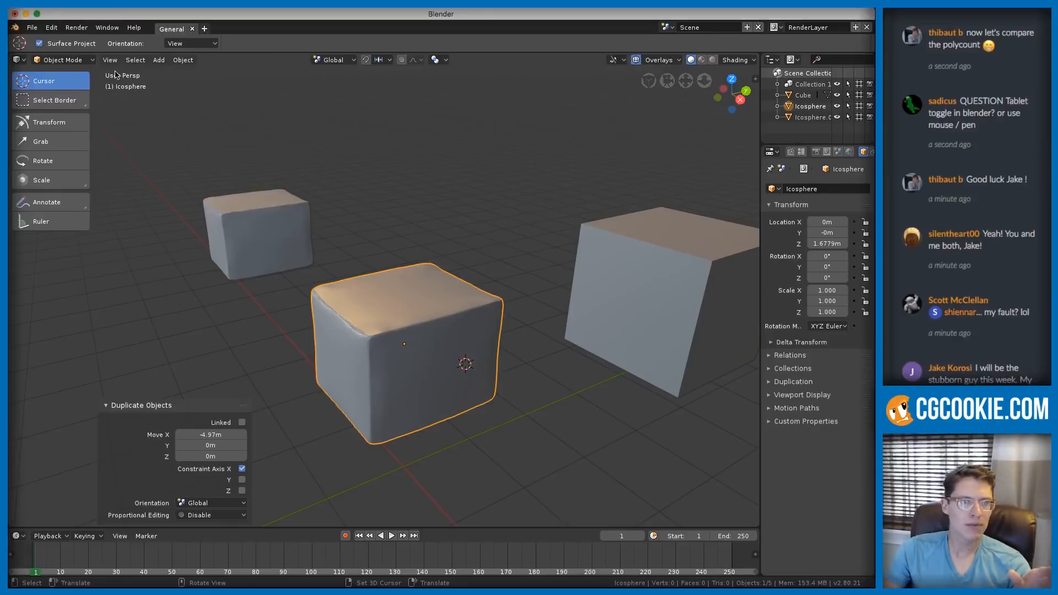
click(63, 59)
click(57, 87)
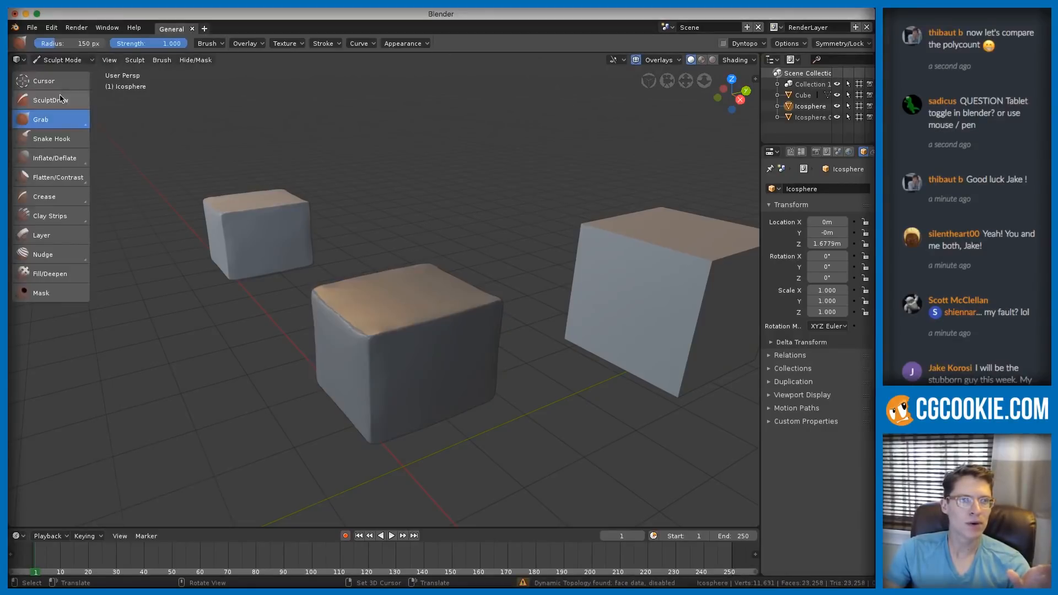
- Reduce the Grab brush's radius to 115 px over the block's top face
click(215, 44)
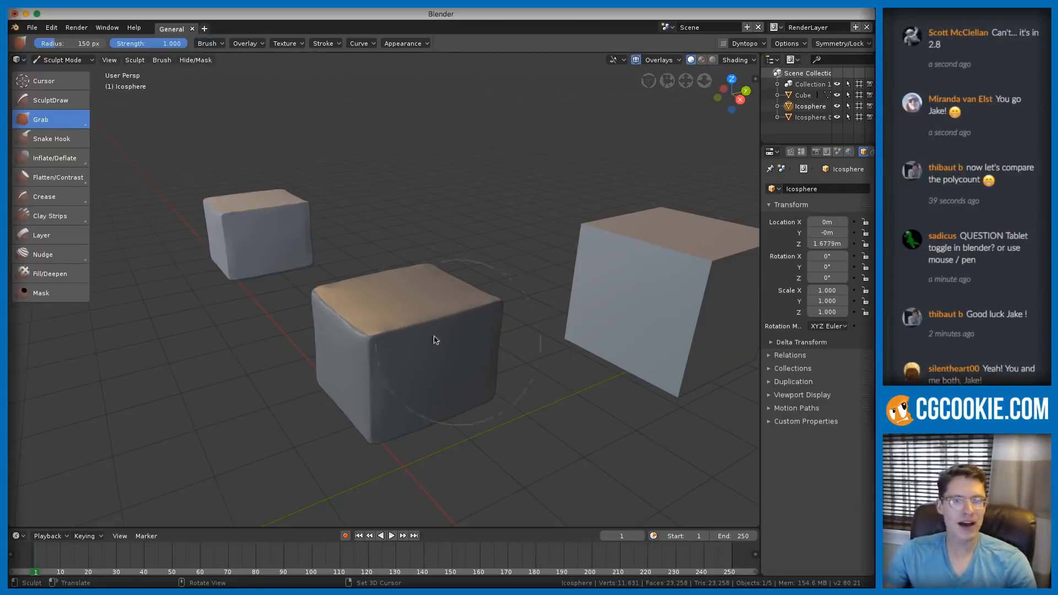
middle_drag(464, 347, 517, 304)
scroll(495, 305, up, 4)
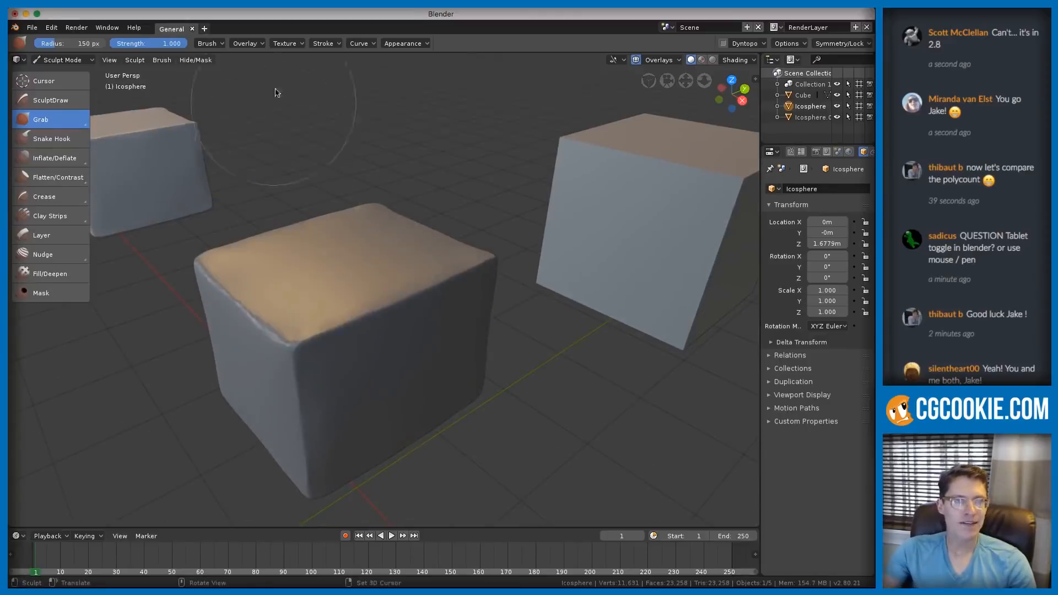
click(218, 45)
key(f)
click(230, 317)
key(f)
mouse_move(298, 257)
middle_down()
mouse_move(313, 280)
mouse_move(321, 274)
middle_up()
click(328, 259)
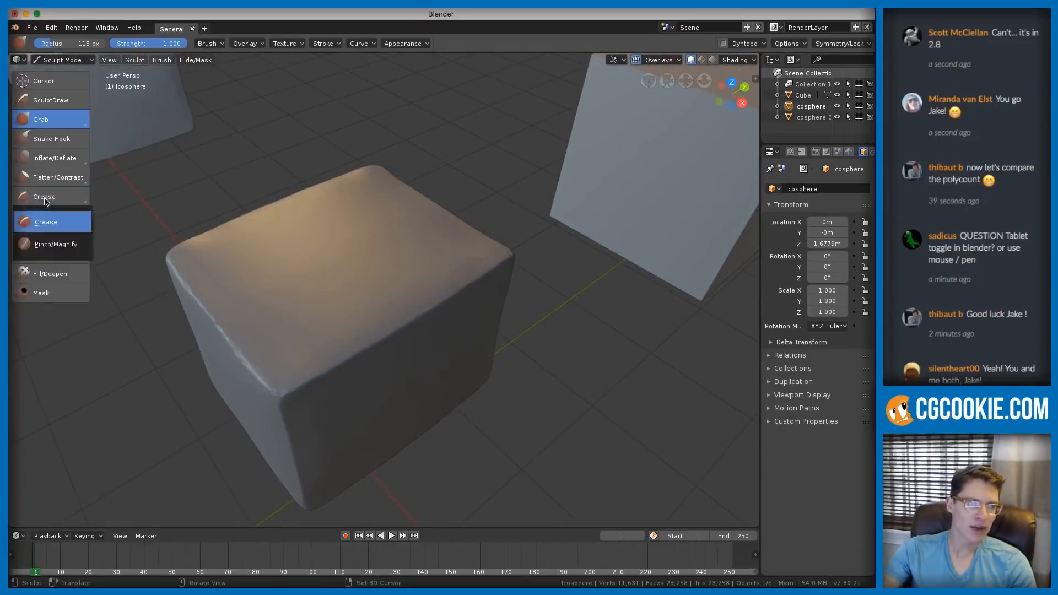
- Switch to the Crease brush and set its radius to 122 px
click(45, 197)
click(54, 222)
middle_drag(302, 250, 335, 266)
key(shift+f)
click(328, 269)
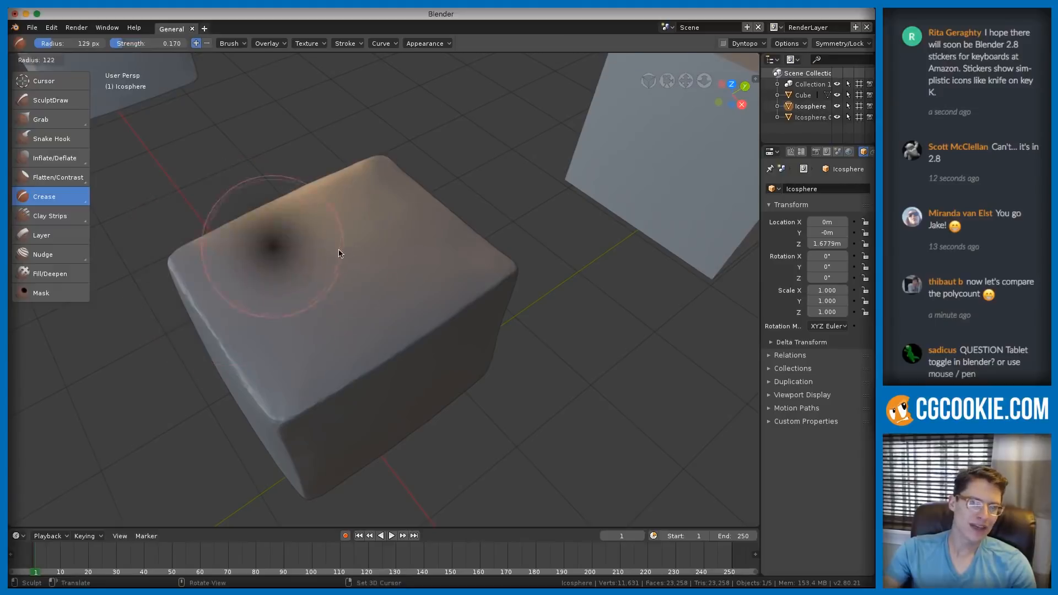
- Try a Crease stroke across the block's top face with Dyntopo off, and undo it
drag(262, 309, 260, 310)
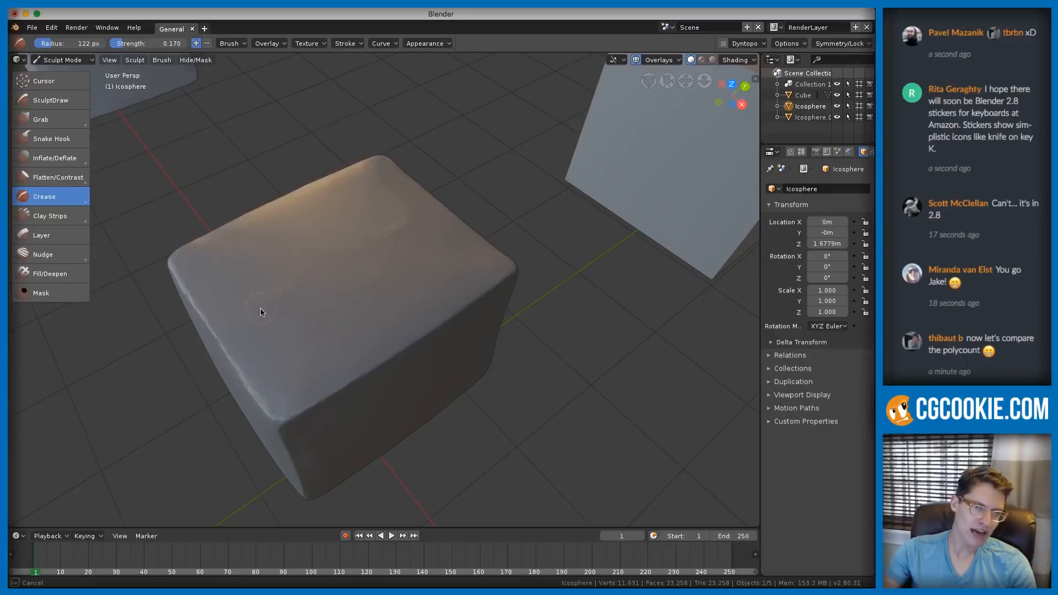
mouse_move(275, 302)
mouse_down()
mouse_move(339, 249)
mouse_move(284, 292)
mouse_up()
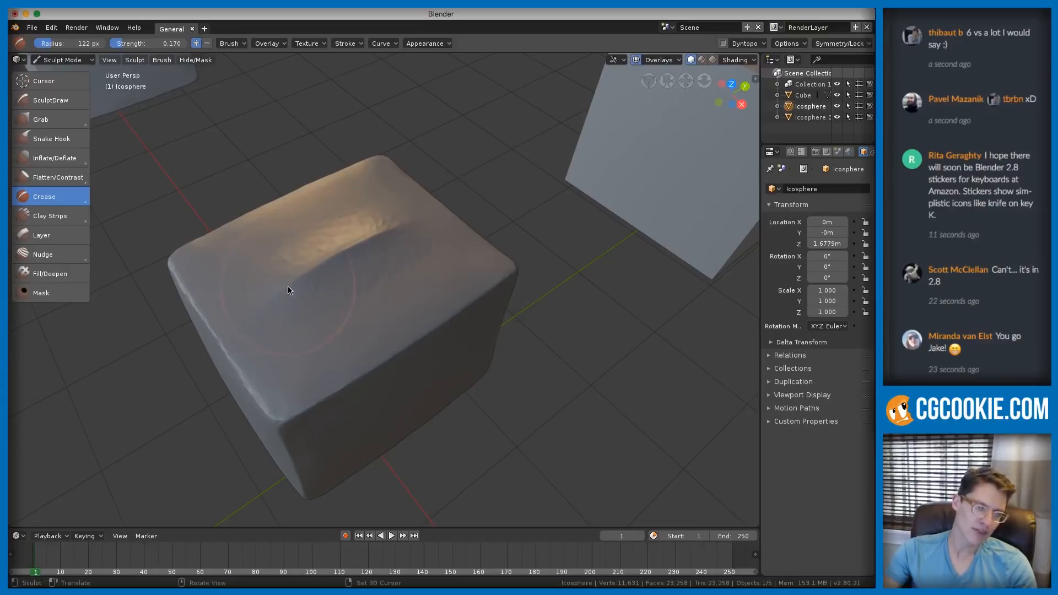
key(ctrl+z)
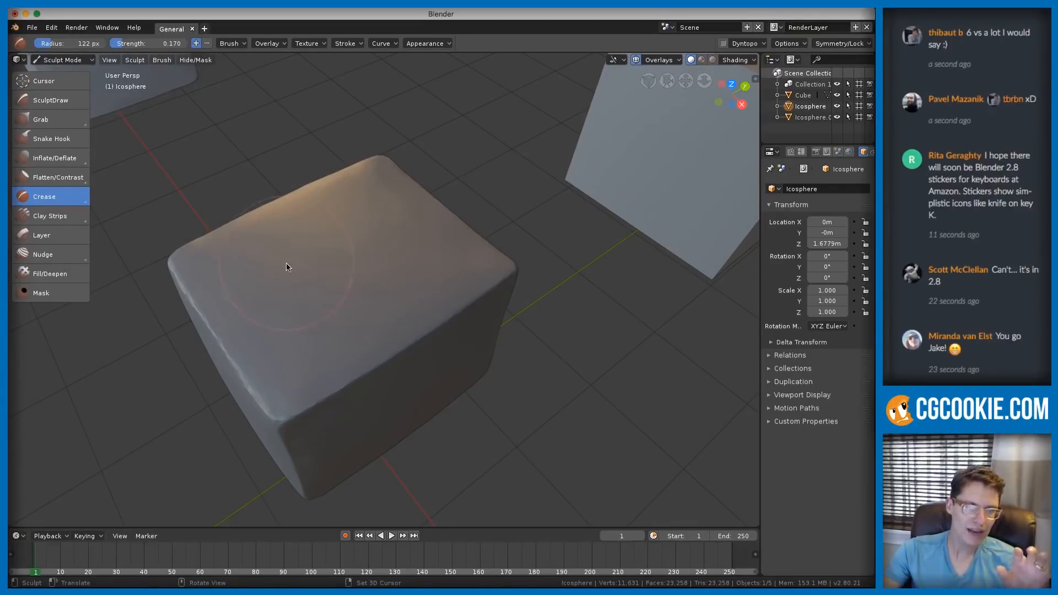
- Switch to the Clay Strips brush for work on the block's top face
click(55, 216)
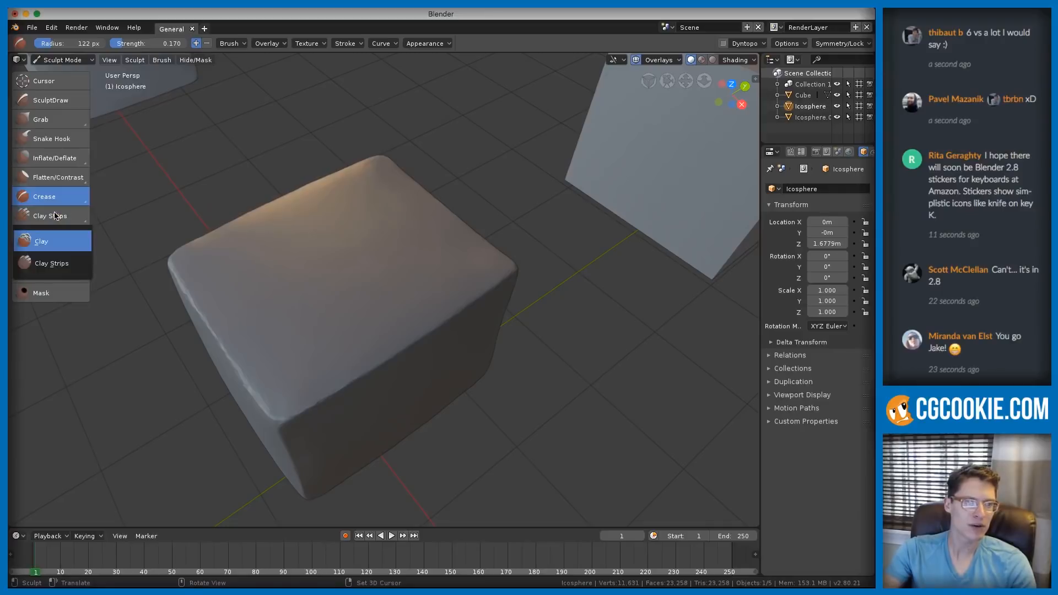
click(52, 263)
scroll(260, 284, up, 2)
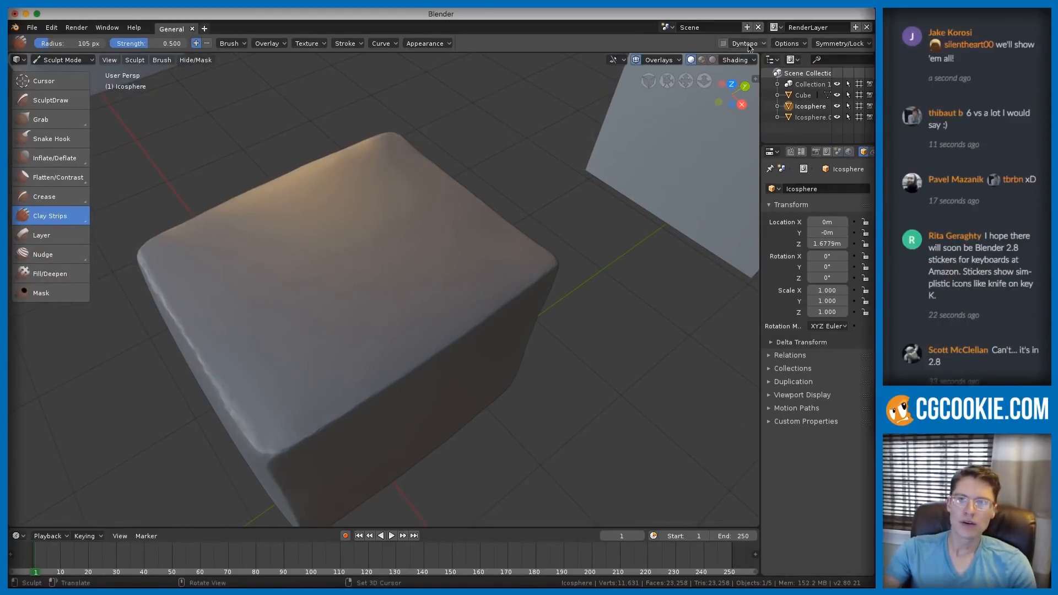
- Enable Dyntopo with a detail size of 5 px
click(722, 44)
click(665, 72)
click(745, 44)
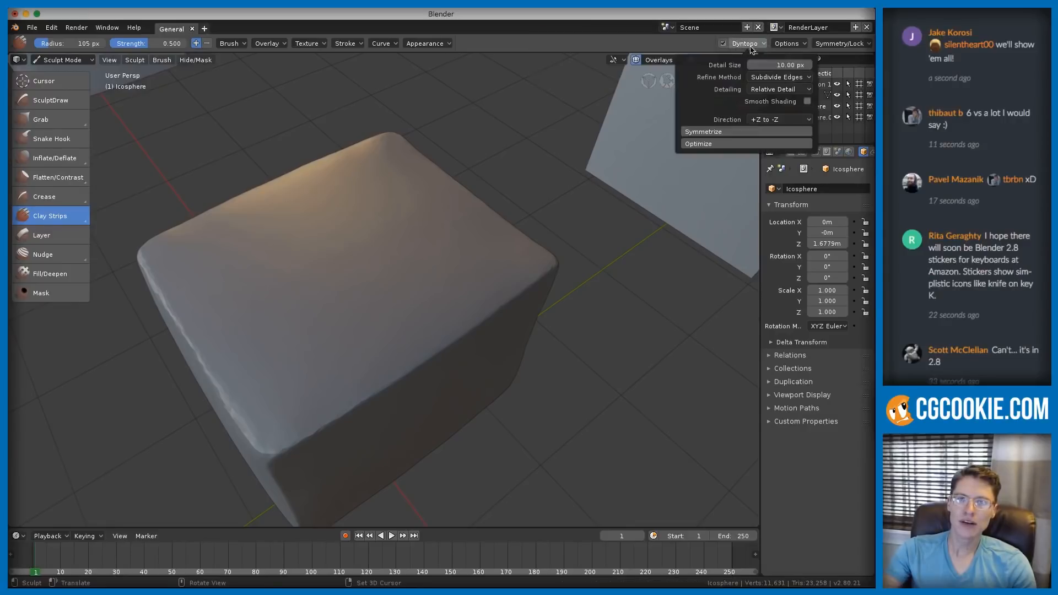
text(5)
key(Return)
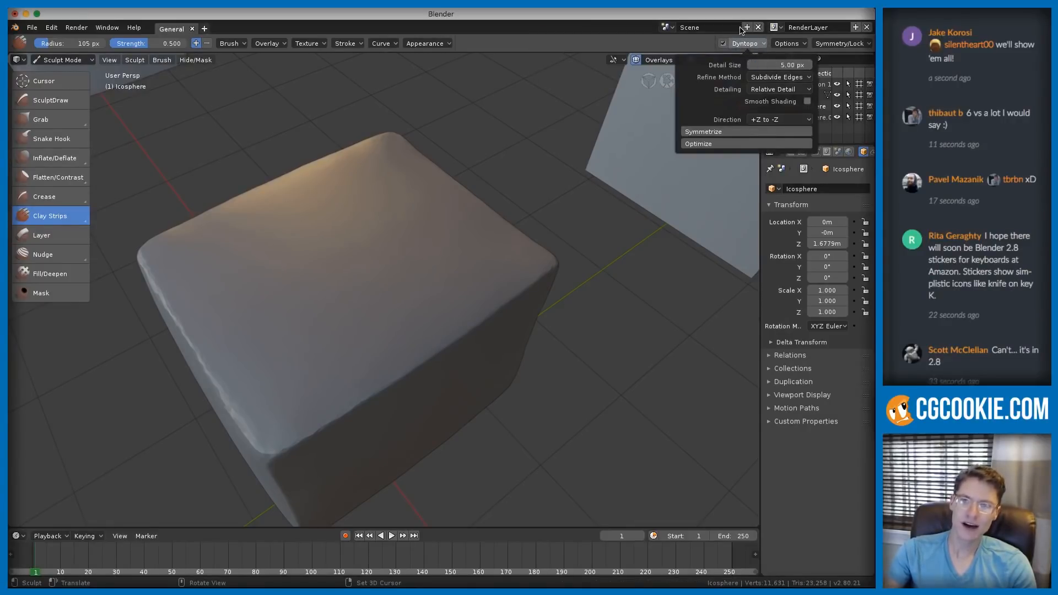
- Try Clay Strips strokes across the block's top face and cancel them
key(f)
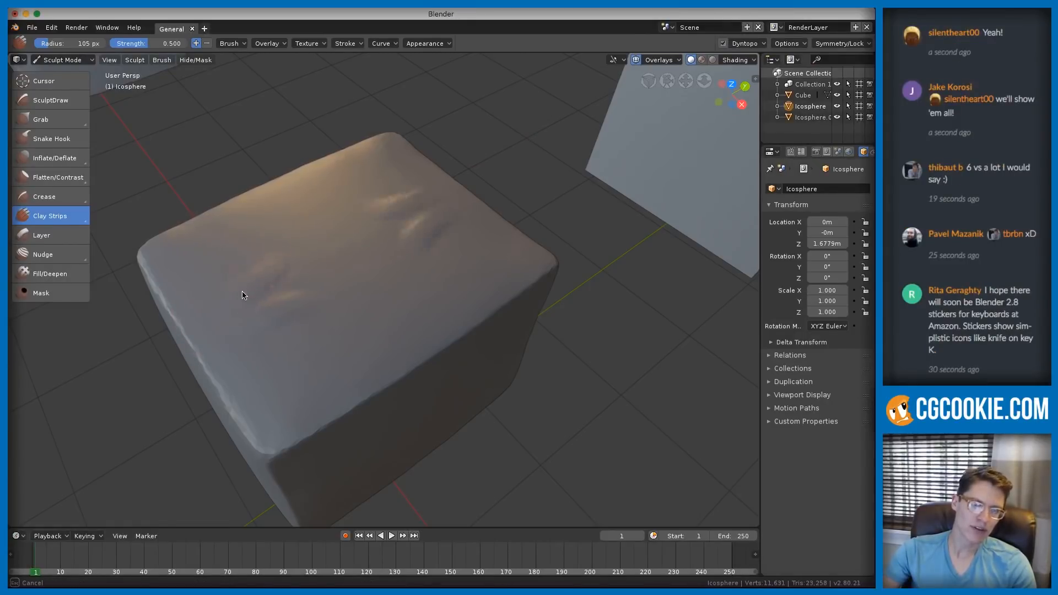
mouse_move(250, 288)
mouse_down()
mouse_move(231, 266)
mouse_move(312, 210)
mouse_up()
key(Escape)
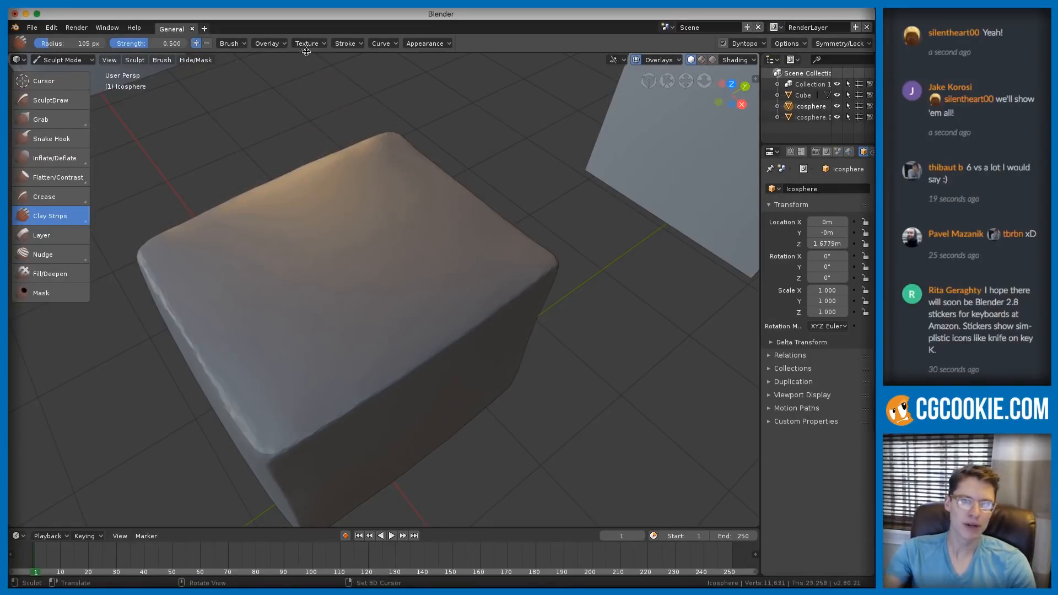
- Set the Clay Strips brush's radius to 116 px and build up raised strips across the block's top face
click(238, 45)
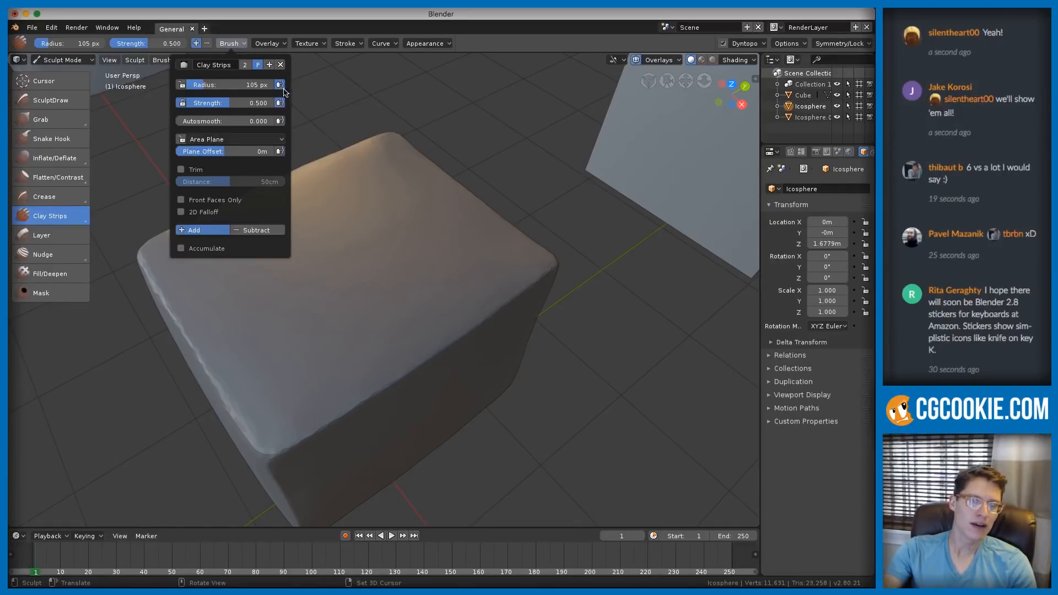
key(bracketright)
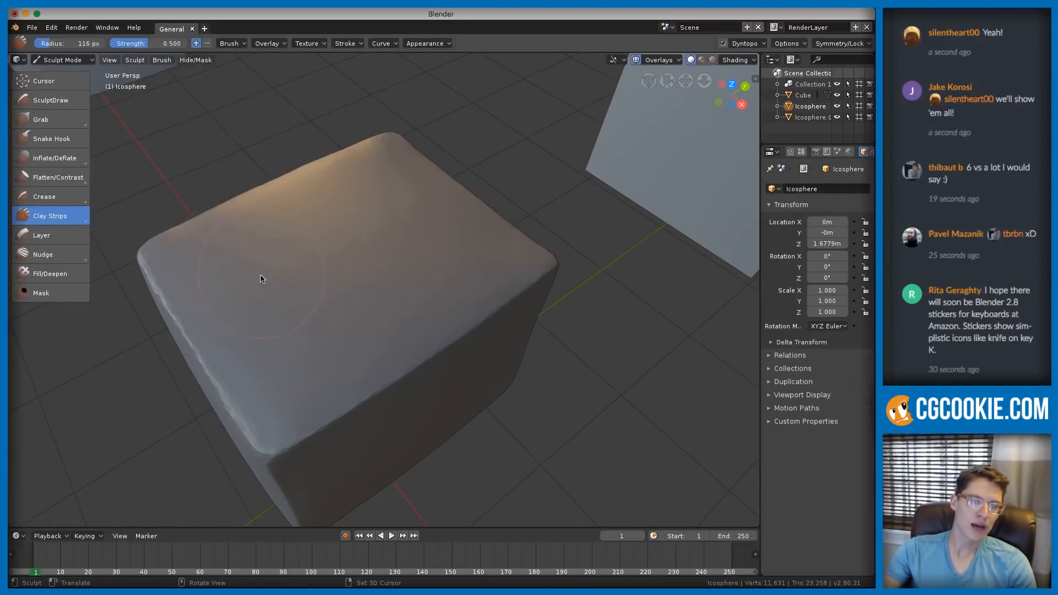
drag(274, 273, 251, 287)
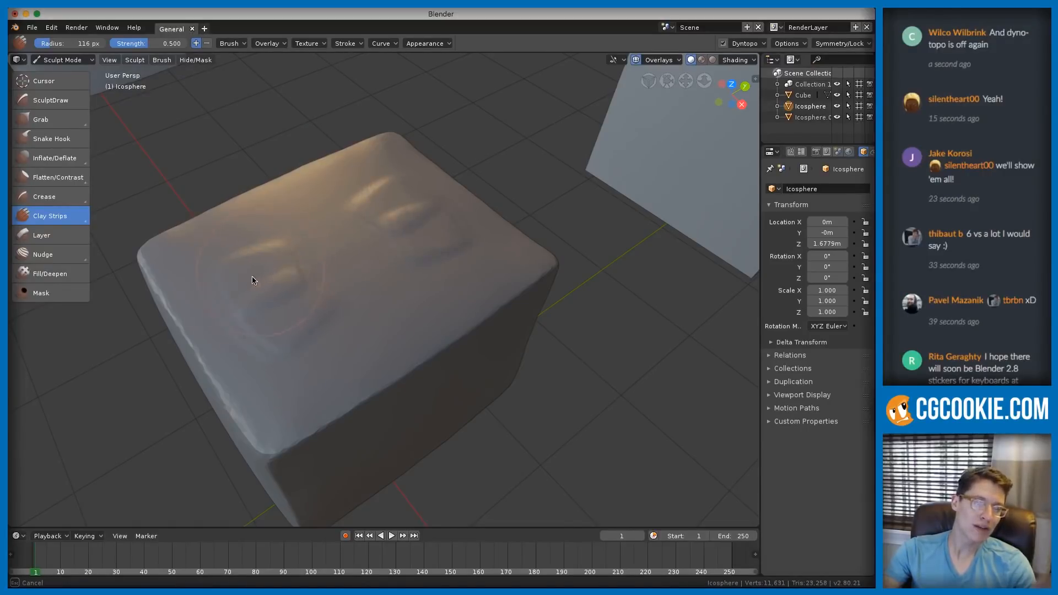
mouse_move(274, 265)
mouse_down()
mouse_move(247, 284)
mouse_move(285, 258)
mouse_move(355, 278)
mouse_move(326, 344)
mouse_move(354, 302)
mouse_move(331, 331)
mouse_move(444, 266)
mouse_up()
middle_drag(328, 181, 398, 286)
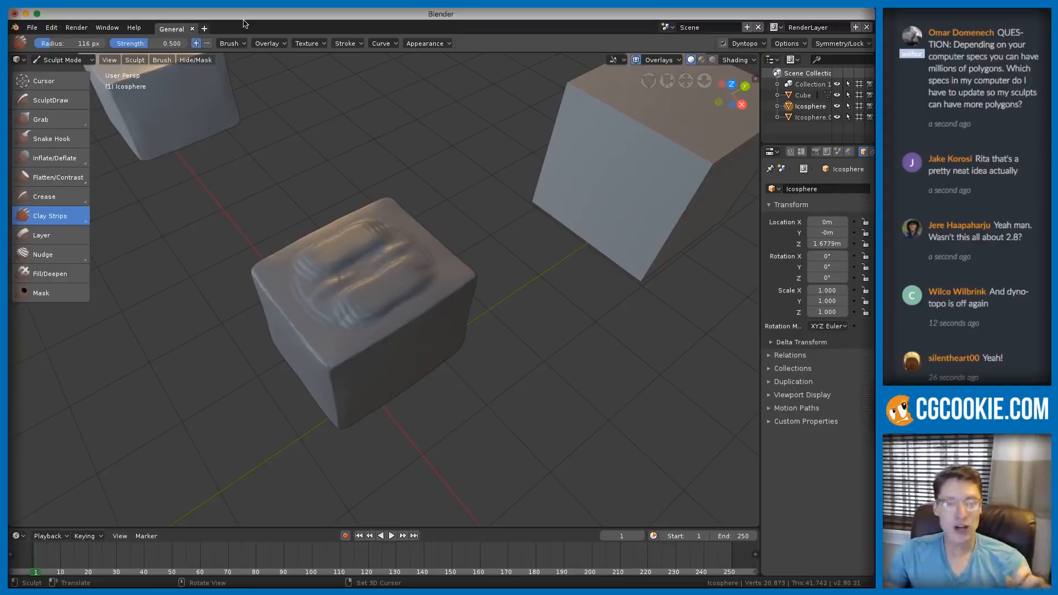
- Switch to the Grab brush and set its radius to 207 px
click(229, 44)
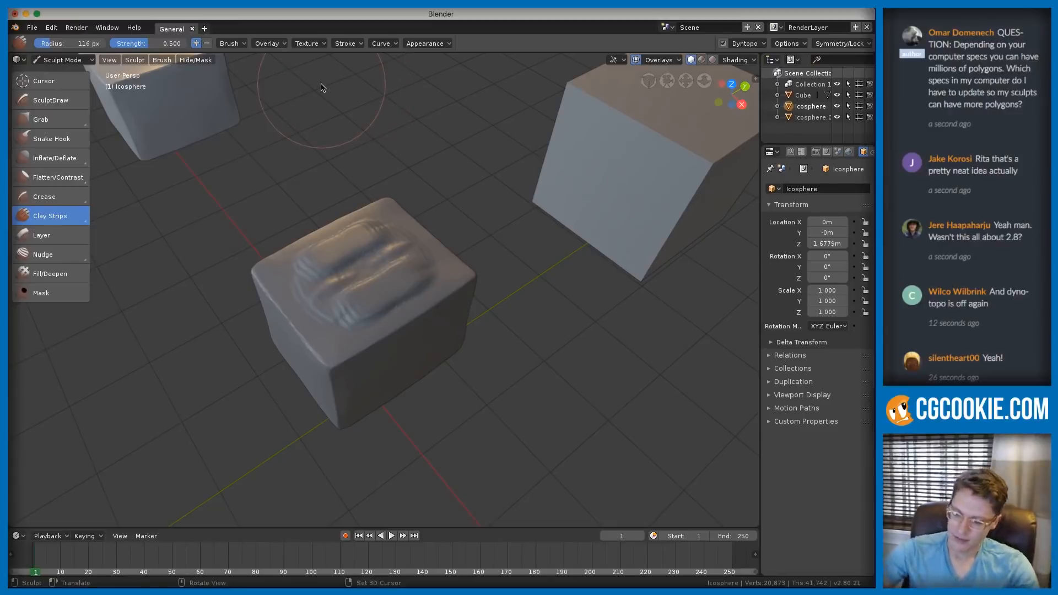
middle_drag(330, 254, 331, 253)
mouse_move(331, 254)
mouse_down()
mouse_move(370, 255)
mouse_move(306, 284)
mouse_up()
click(40, 120)
key(f)
click(385, 265)
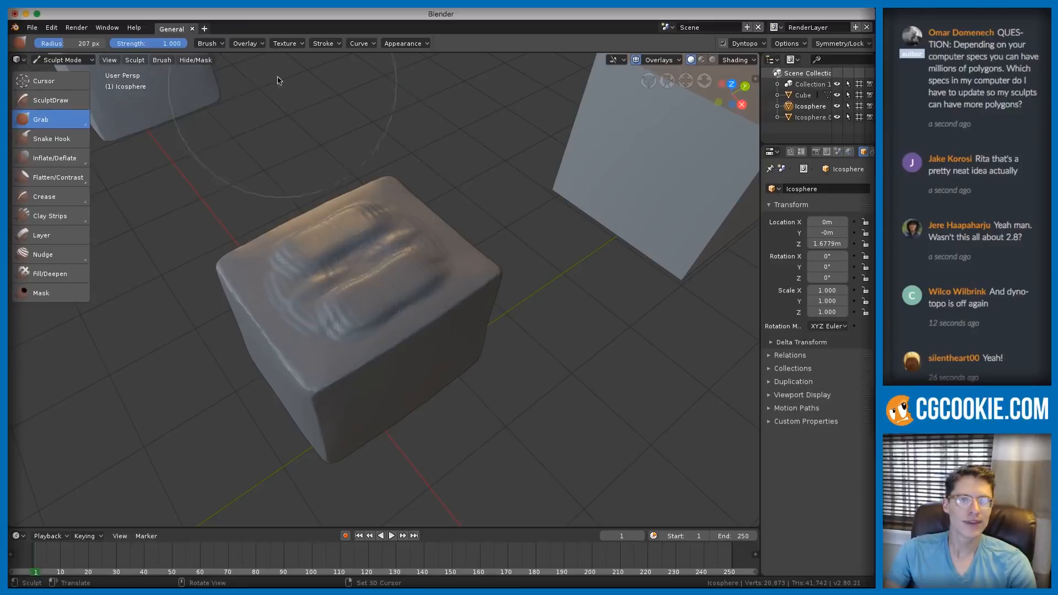
click(209, 43)
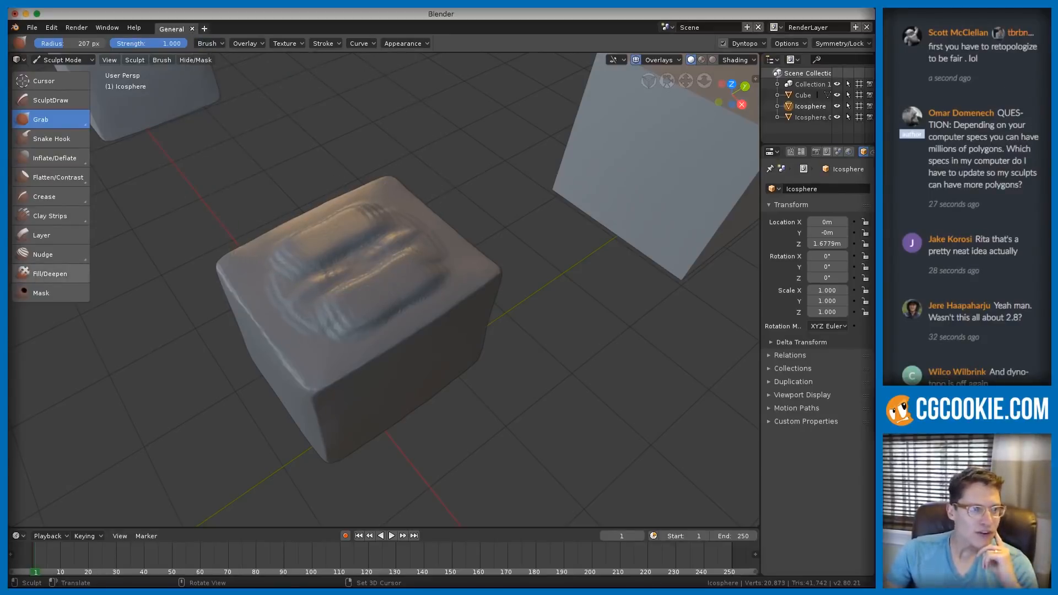
- Highlight the chat question about which computer specs to upgrade for higher-polygon sculpts, and view the sculpted block from several angles
click(1030, 185)
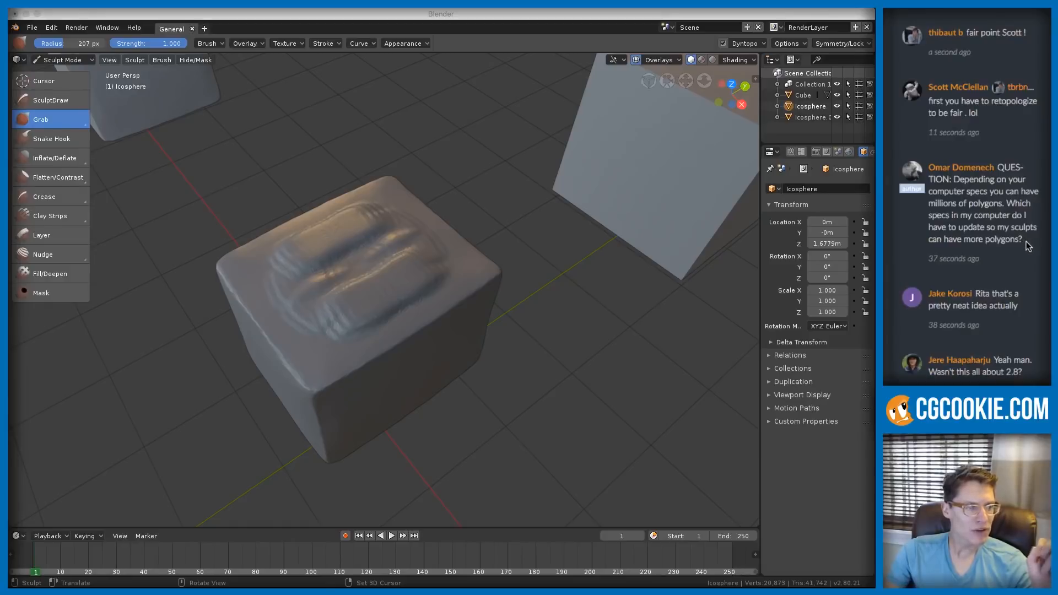
drag(1024, 239, 998, 165)
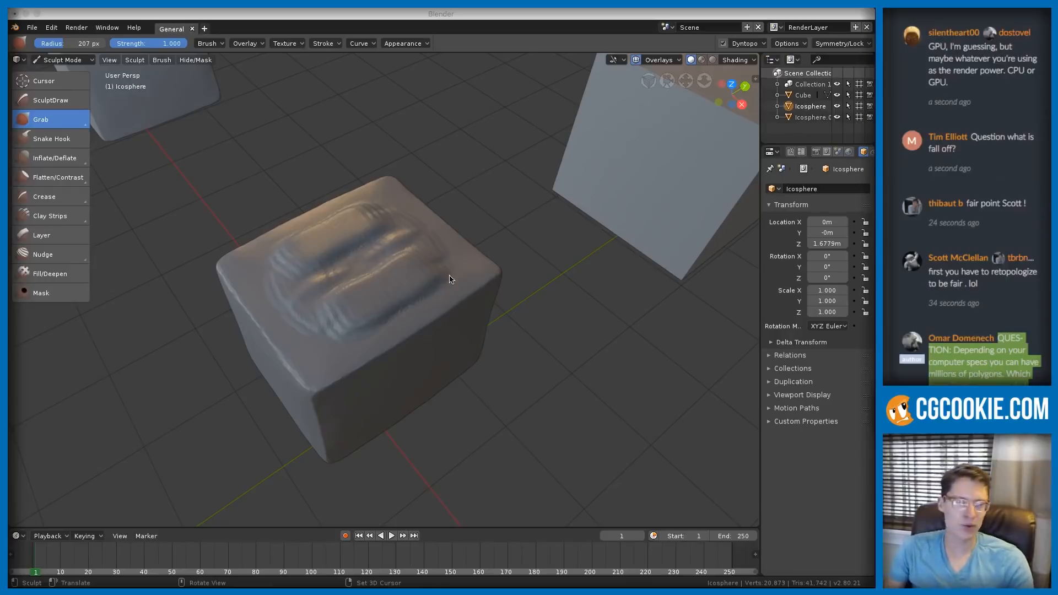
middle_drag(512, 235, 455, 249)
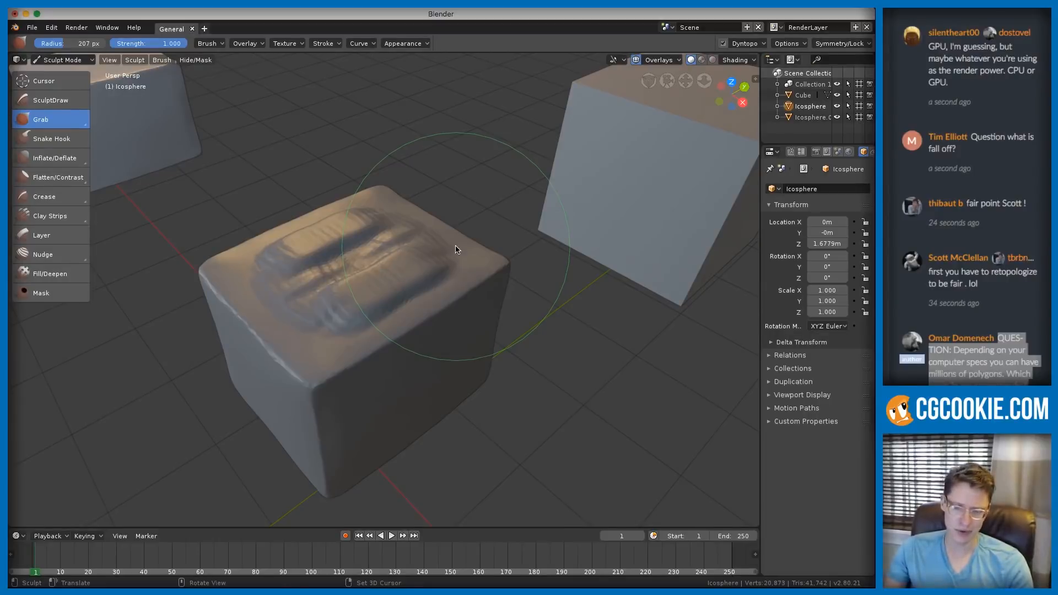
middle_drag(462, 275, 473, 242)
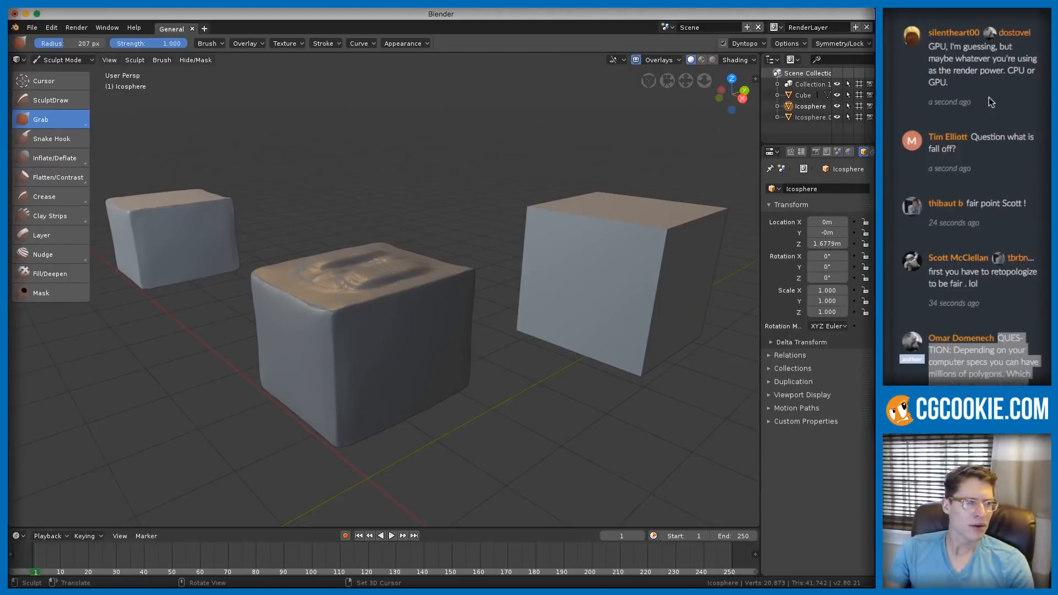
- Highlight the chat question about falloff and look at the Grab brush's texture settings
click(976, 152)
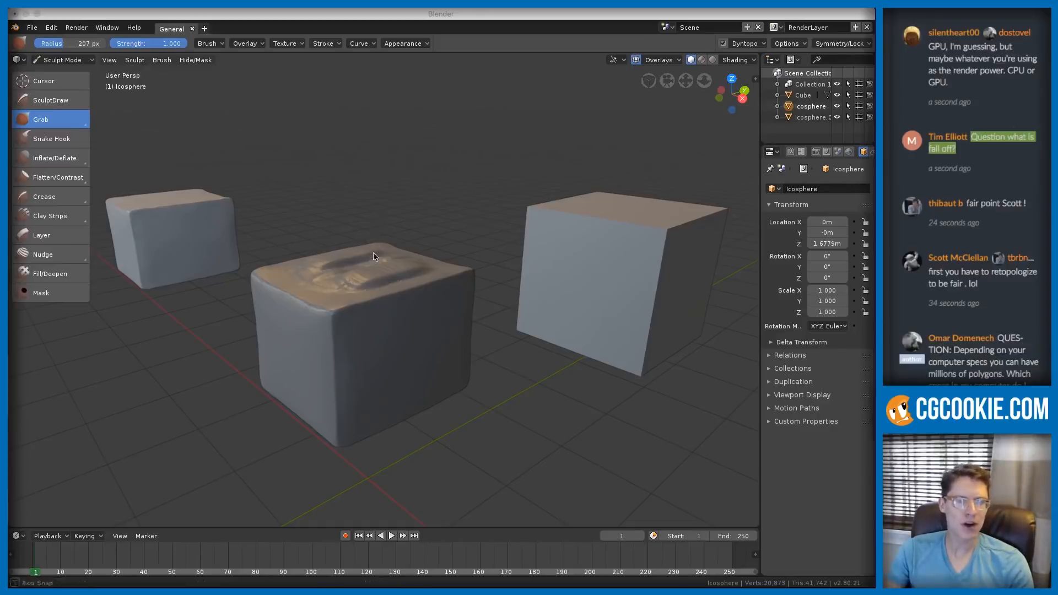
middle_drag(288, 154, 296, 104)
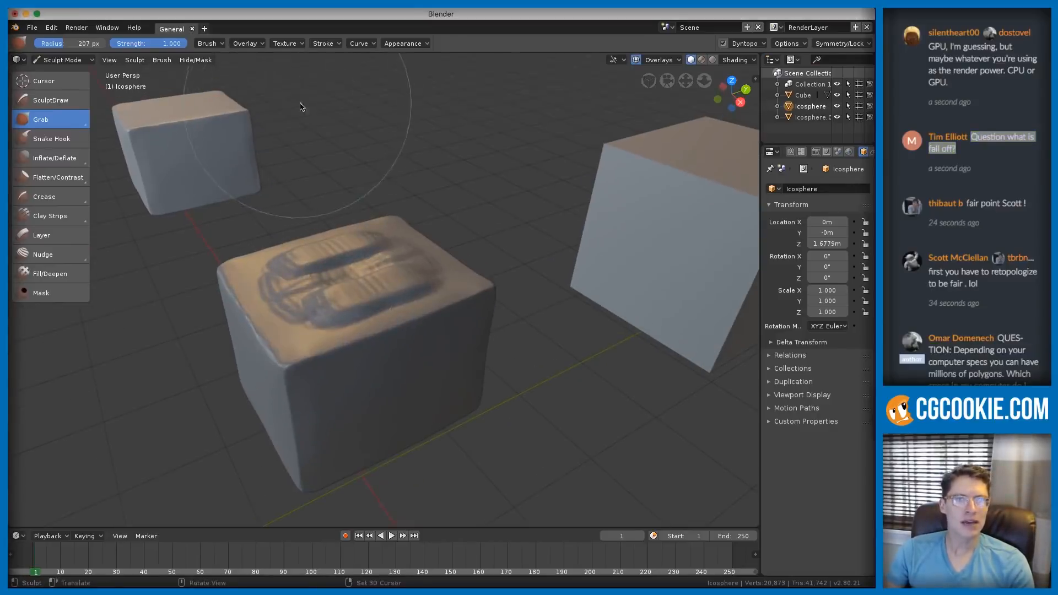
click(291, 43)
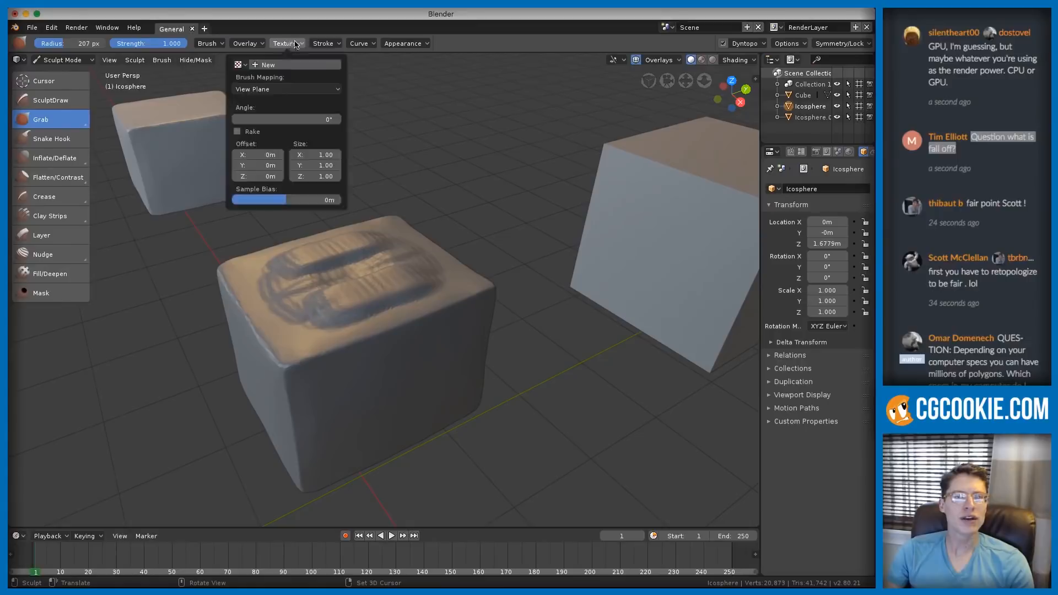
click(238, 64)
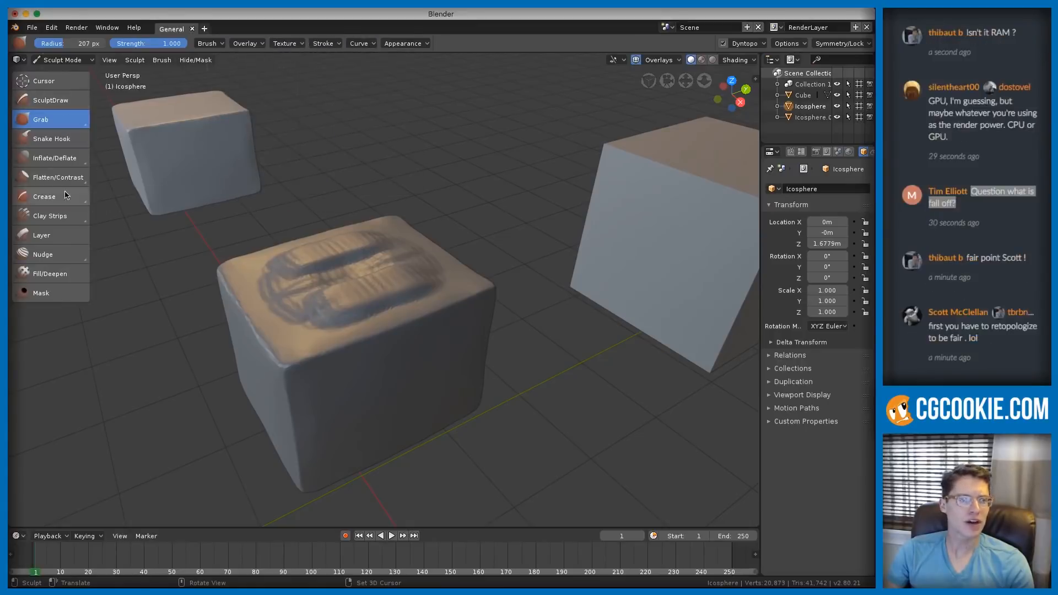
- Look at the Grab brush's falloff curve and try pulling the block's upper corner outward with a 149 px radius
mouse_move(458, 189)
shift+middle_down()
mouse_move(436, 217)
mouse_move(370, 233)
mouse_move(295, 230)
mouse_move(315, 198)
mouse_move(313, 208)
shift+middle_up()
key(f)
click(402, 217)
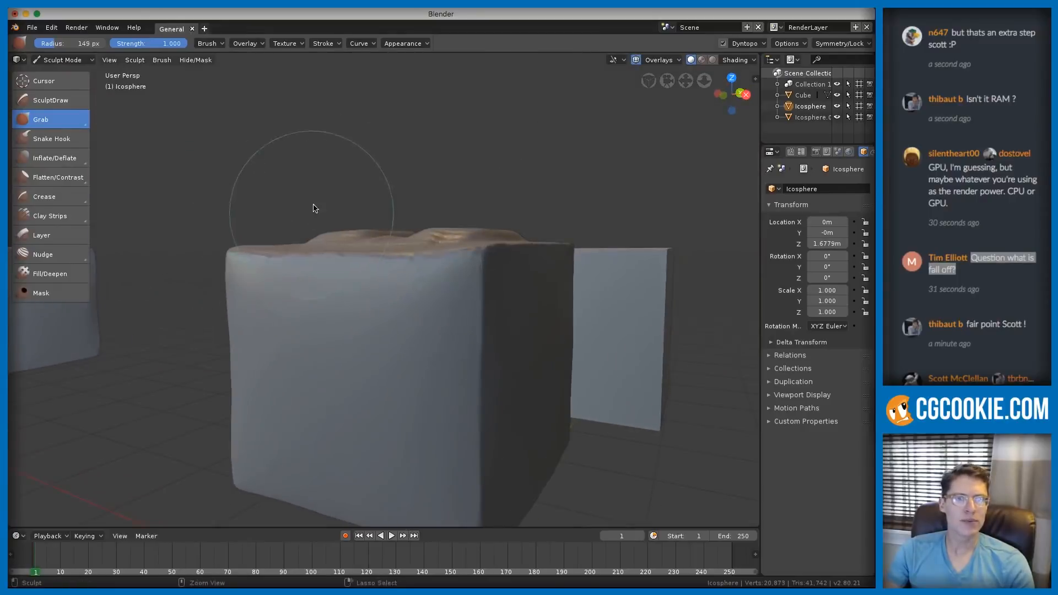
click(360, 43)
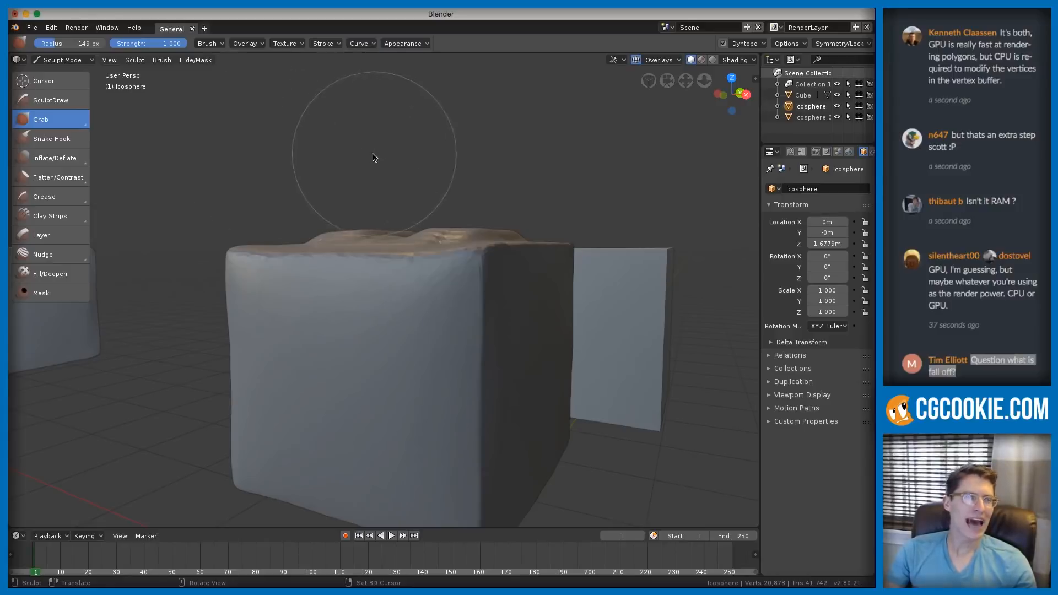
click(351, 43)
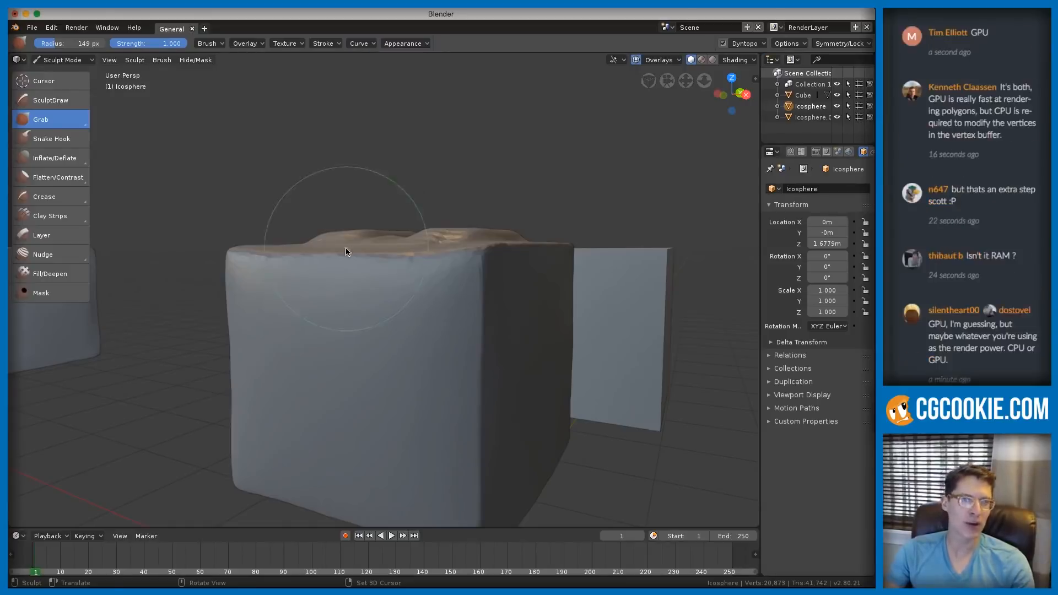
mouse_move(233, 257)
mouse_down()
mouse_move(216, 253)
mouse_move(241, 237)
mouse_move(177, 200)
mouse_move(193, 220)
mouse_up()
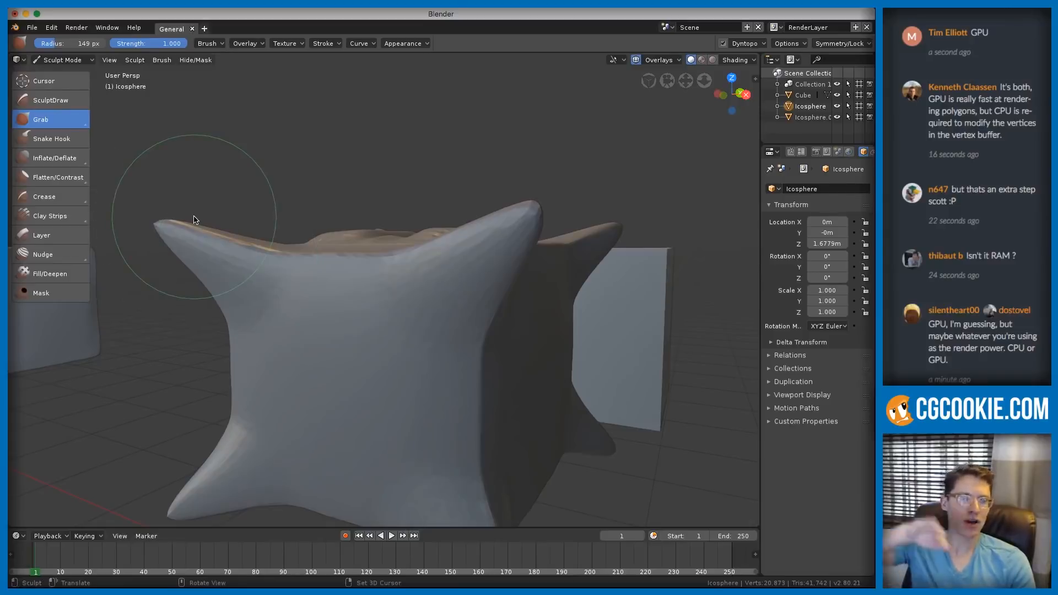
key(ctrl+z)
- Try pulling the middle of the block's side edge outward with the Grab brush at a 216 px radius
key(f)
click(319, 266)
drag(251, 330, 193, 323)
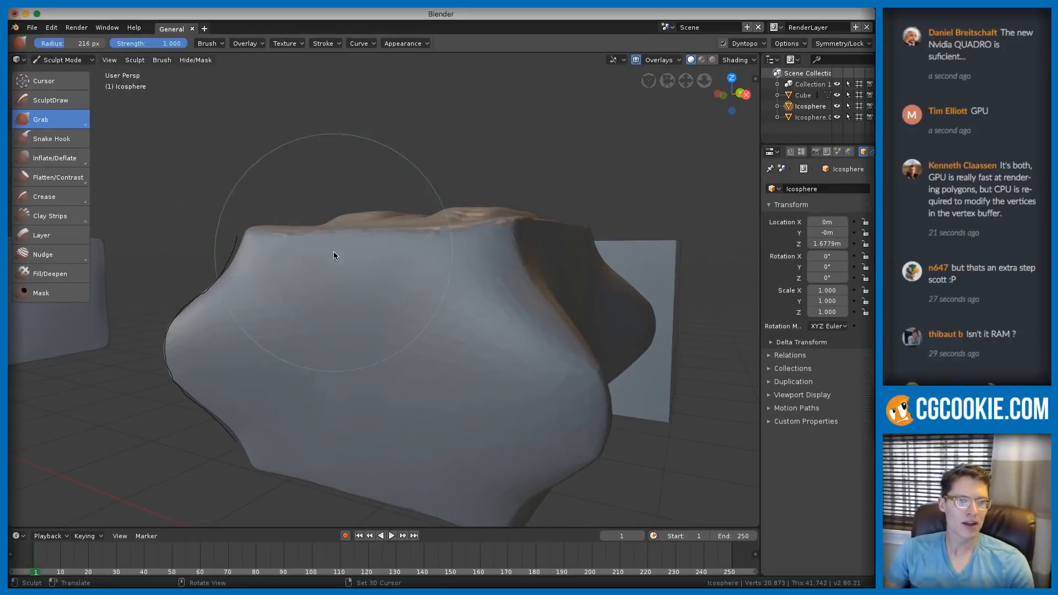
key(n)
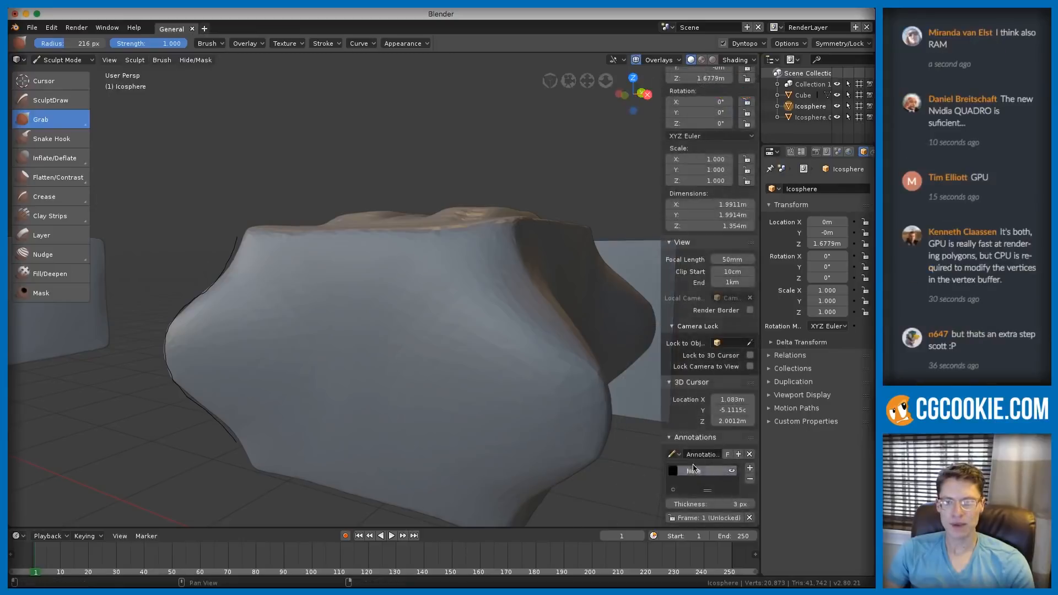
scroll(692, 467, up, 2)
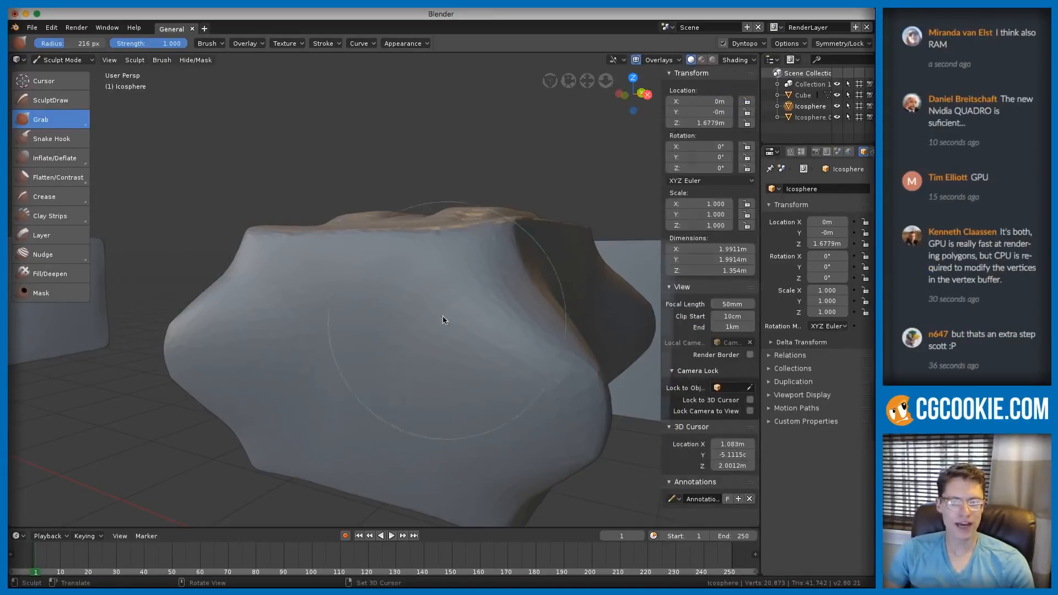
key(n)
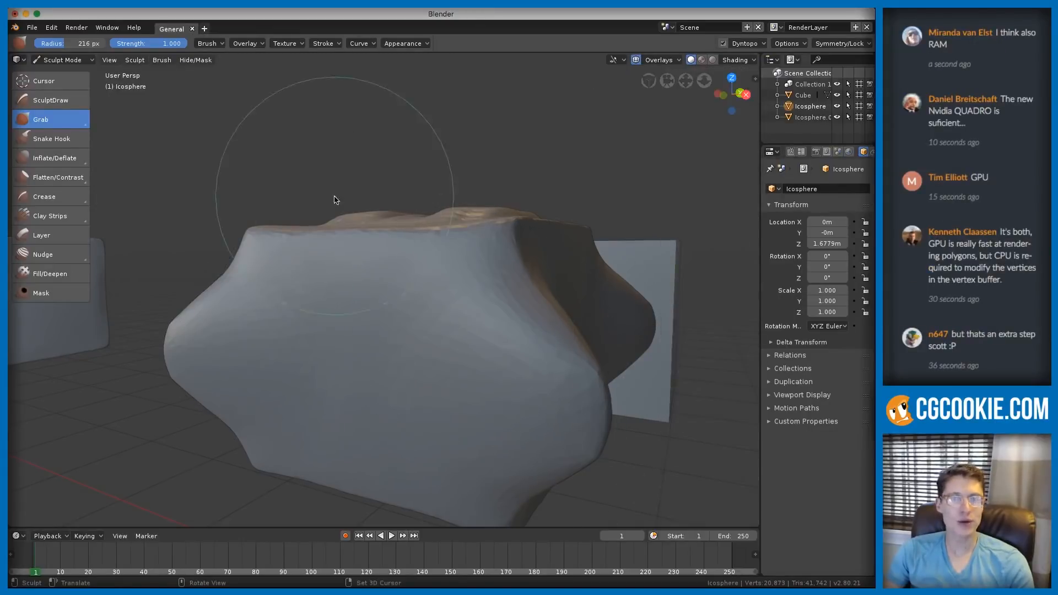
key(ctrl+z)
- Apply the Sharp falloff curve preset and try pulling the block's side edge outward with a 164 px Grab radius
click(361, 44)
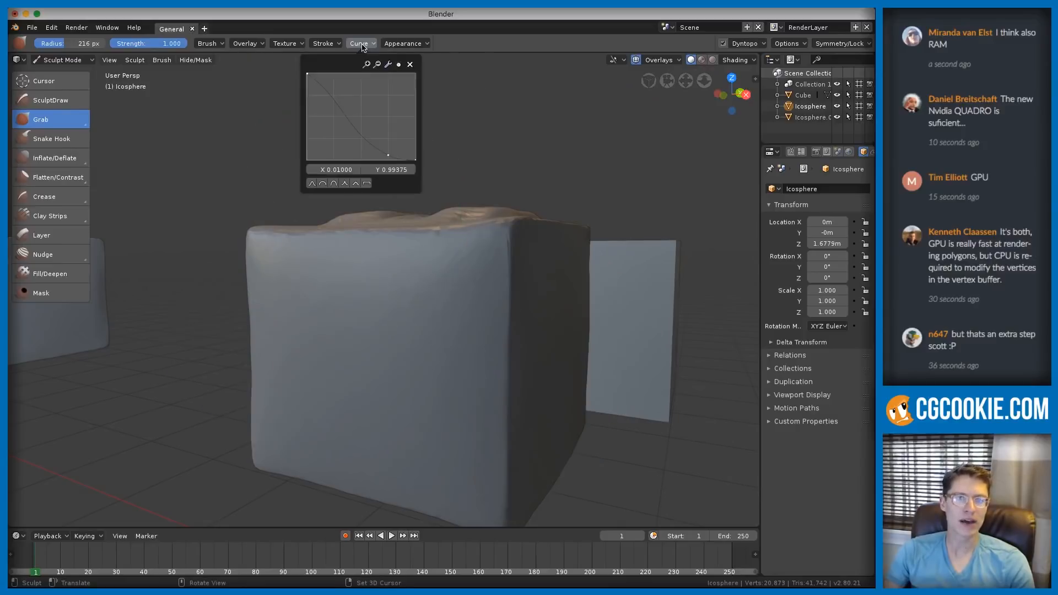
click(344, 184)
key(f)
click(253, 319)
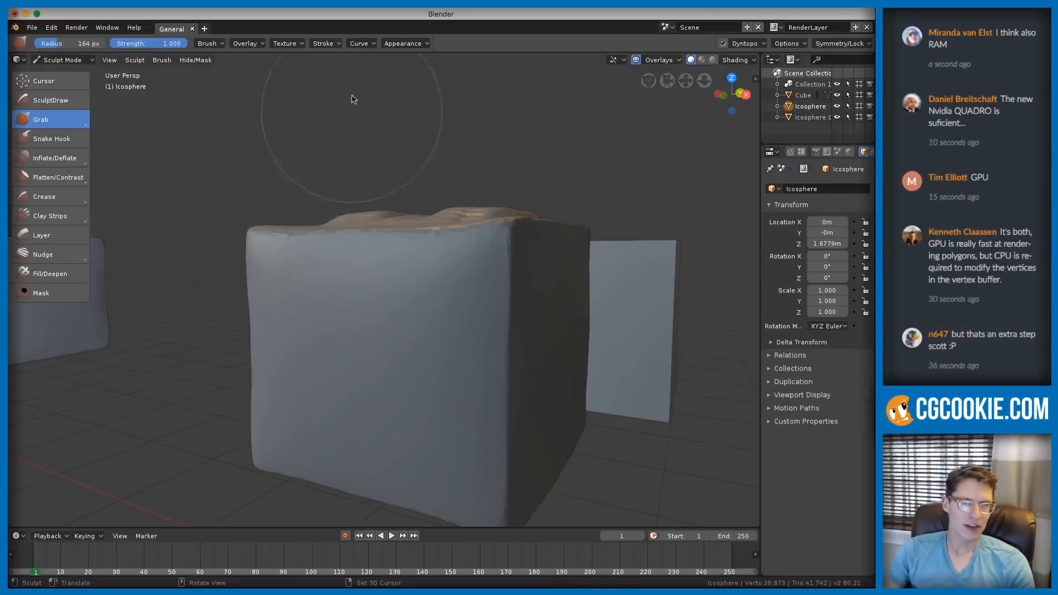
click(351, 44)
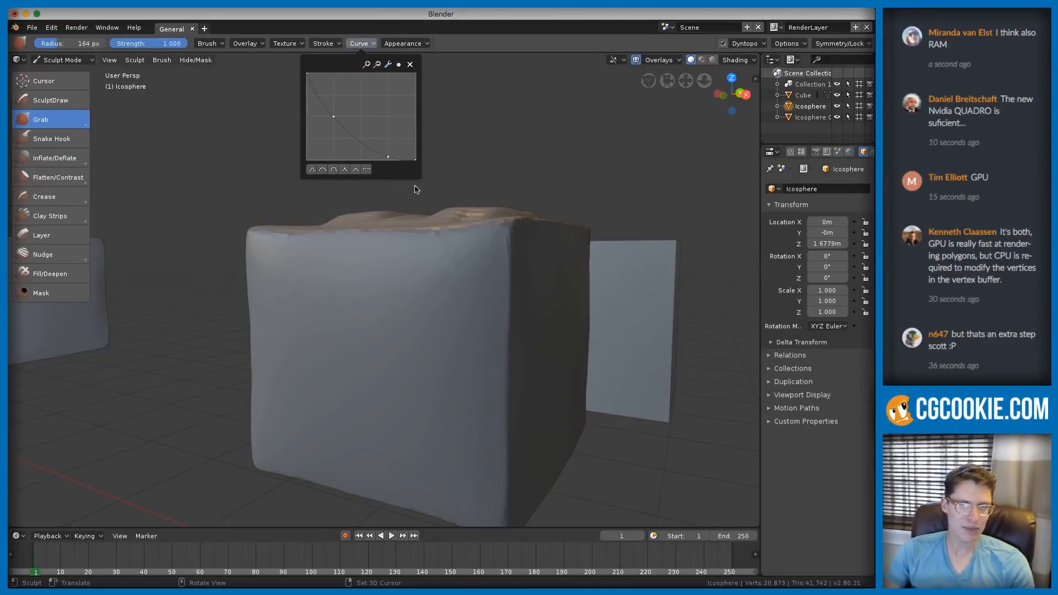
drag(254, 306, 153, 304)
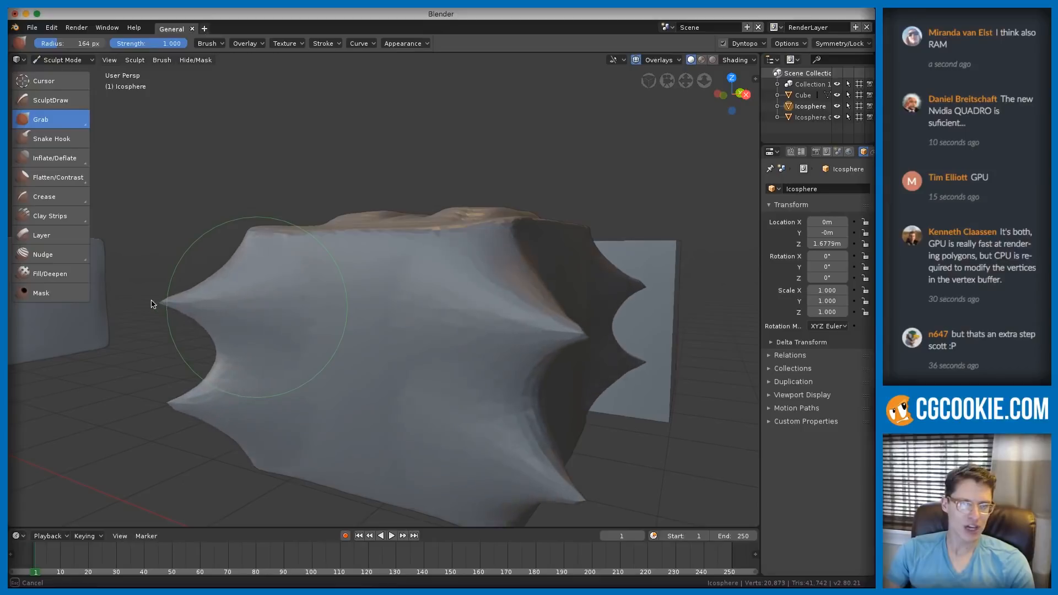
key(ctrl+z)
- Set the Grab radius to 187 px and try pulling the block's side edge outward with the Round falloff curve preset
click(361, 44)
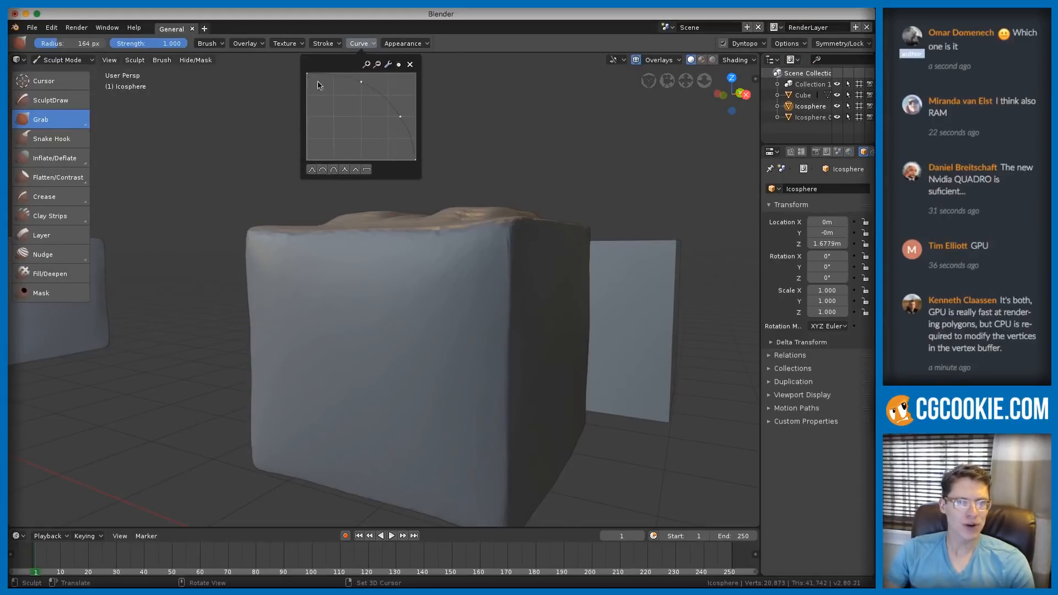
key(f)
click(257, 338)
drag(248, 333, 205, 331)
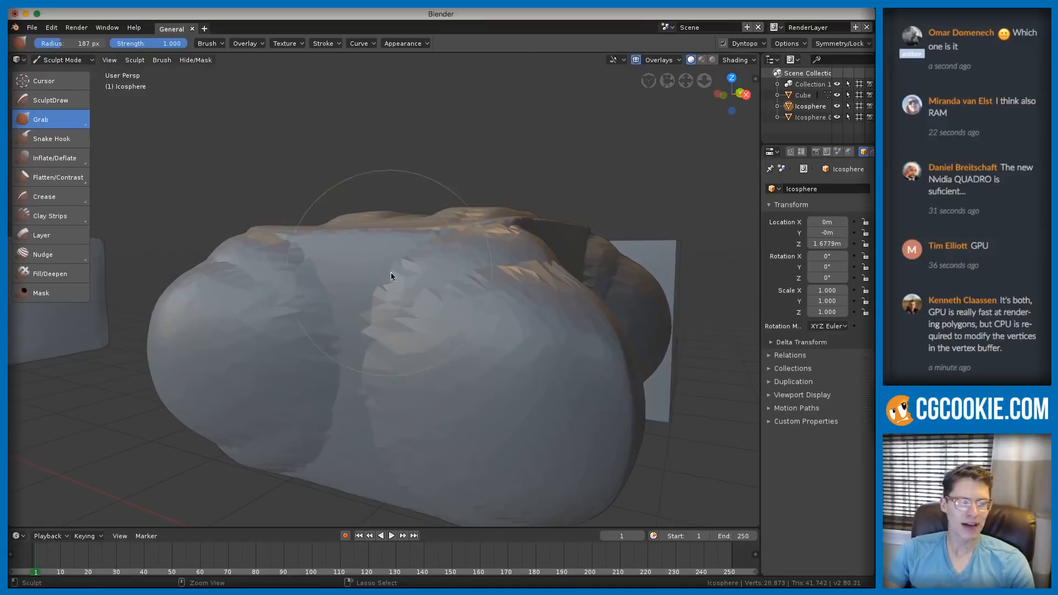
key(ctrl+z)
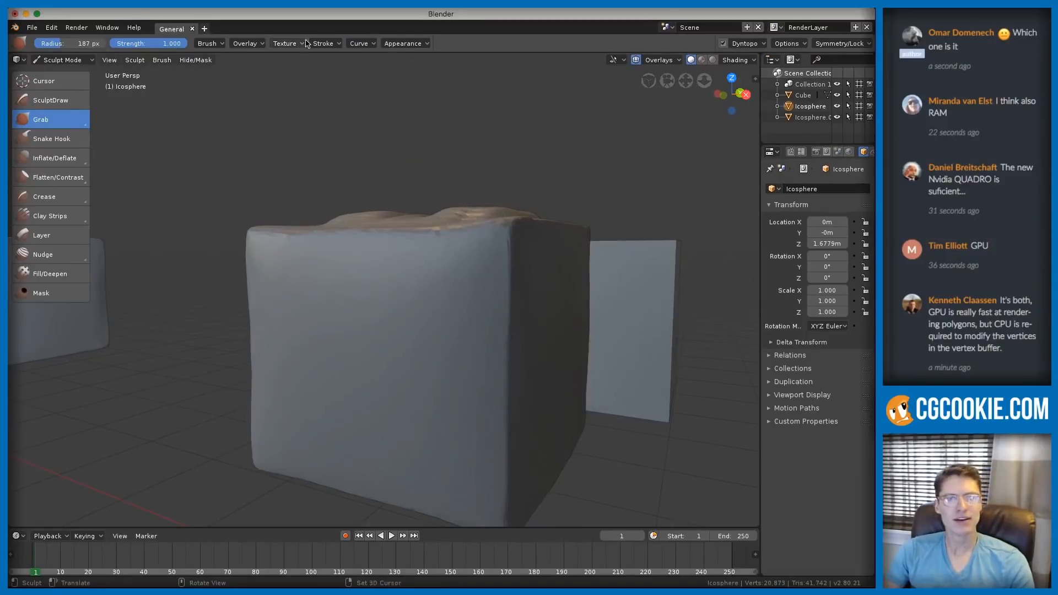
- Restore the Grab brush's falloff curve to the Smooth preset
click(361, 43)
click(312, 169)
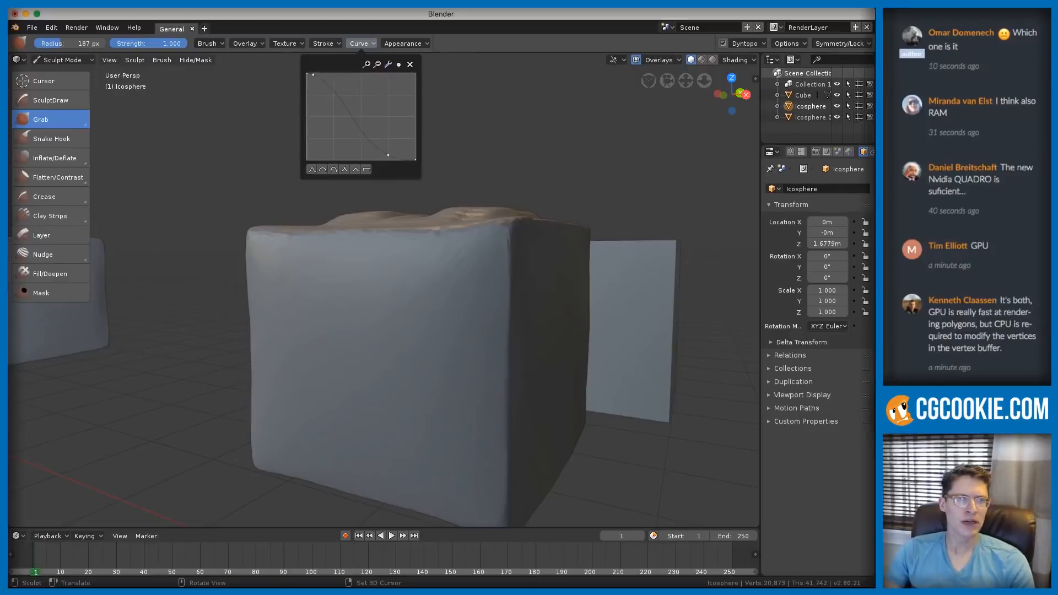
click(313, 75)
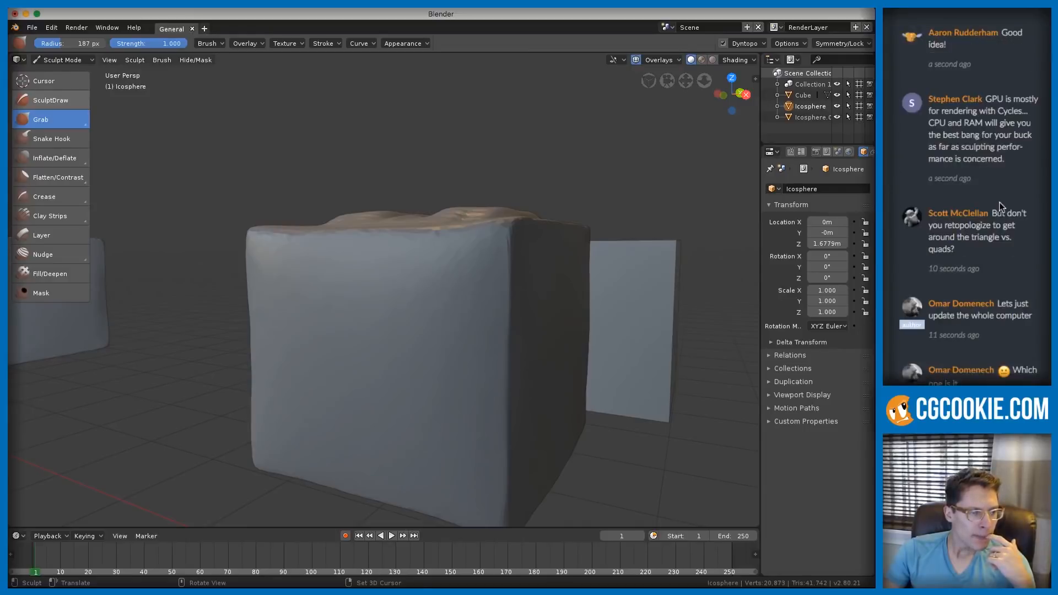
- Highlight the chat question "Which one is it" and the reply that CPU and GPU will both have an effect
triple_click(1002, 372)
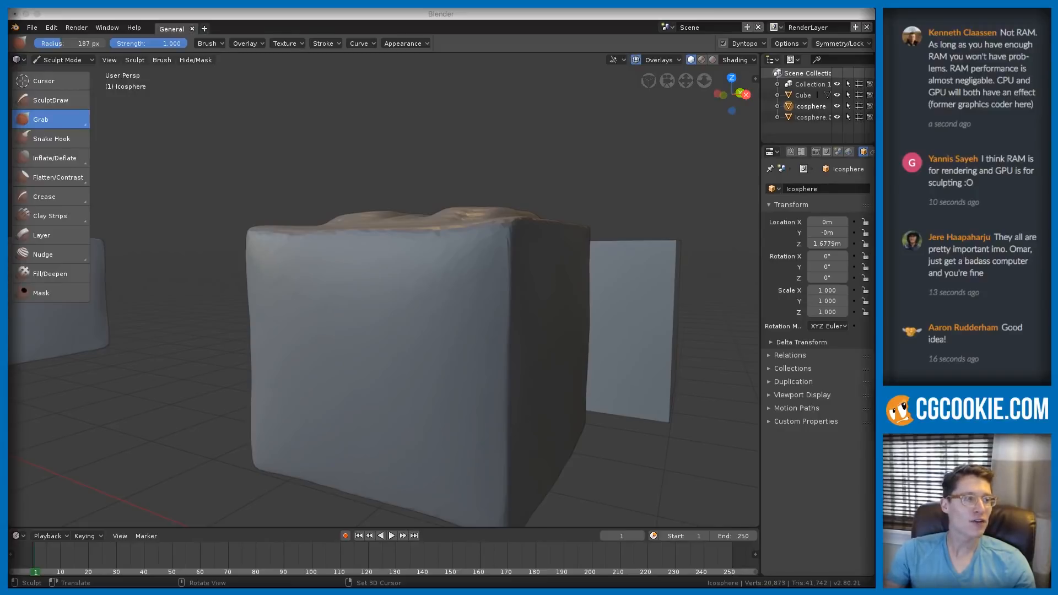
drag(1034, 110, 1003, 82)
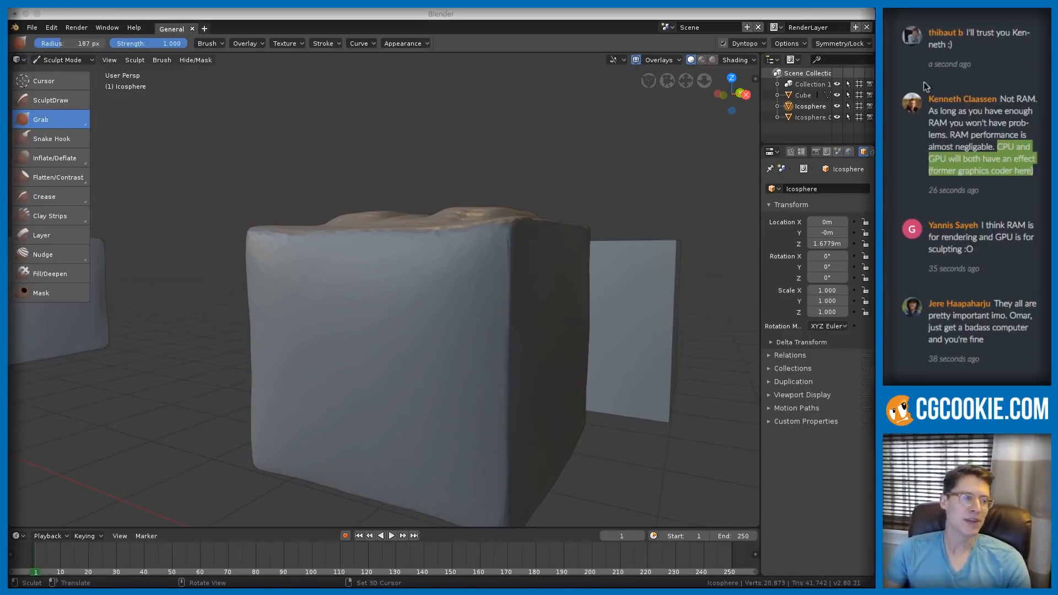
drag(1033, 171, 1002, 146)
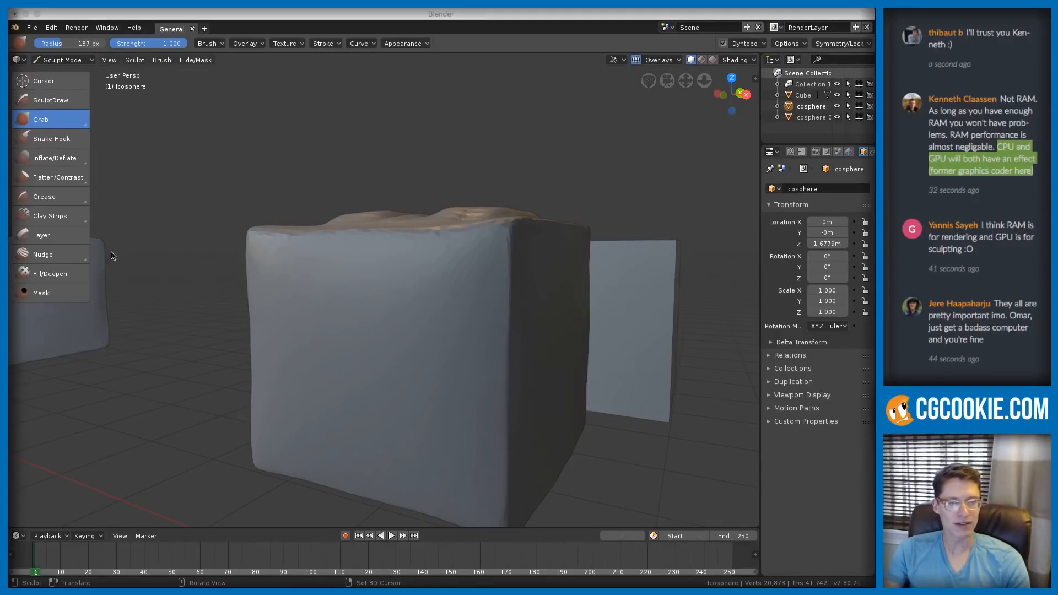
click(150, 237)
click(1024, 216)
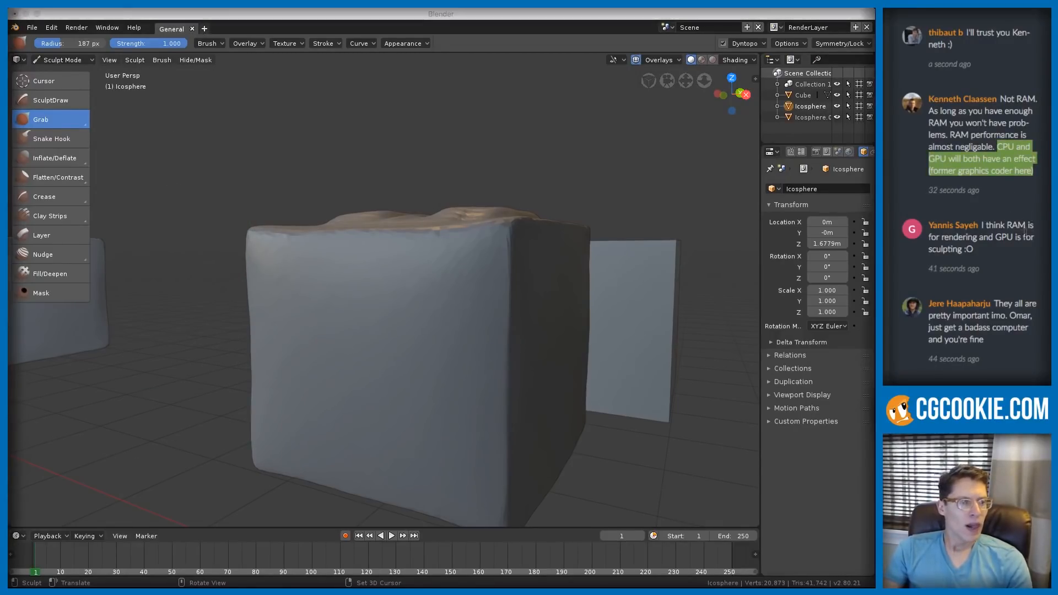
- Search the older chat messages for unanswered questions and return to the newest ones
scroll(997, 247, down, 5)
scroll(996, 242, down, 10)
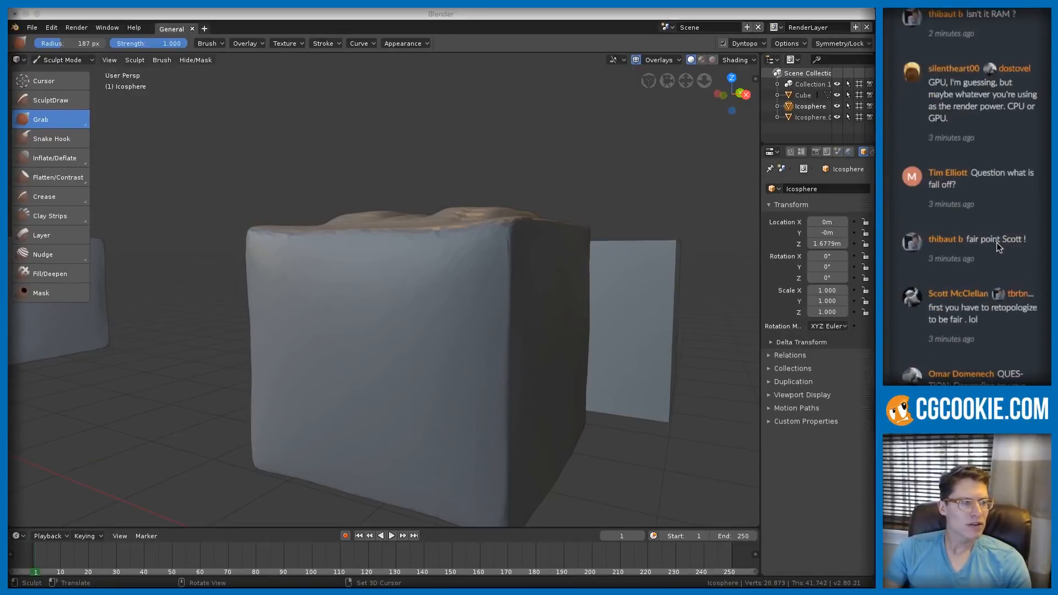
scroll(998, 246, down, 8)
scroll(996, 243, down, 10)
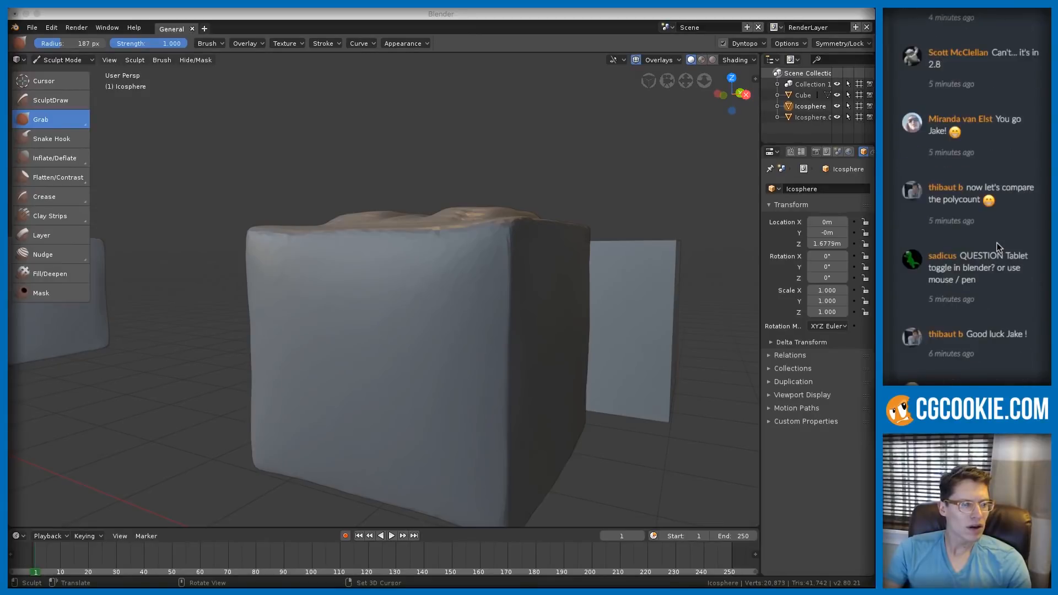
scroll(1027, 240, up, 5)
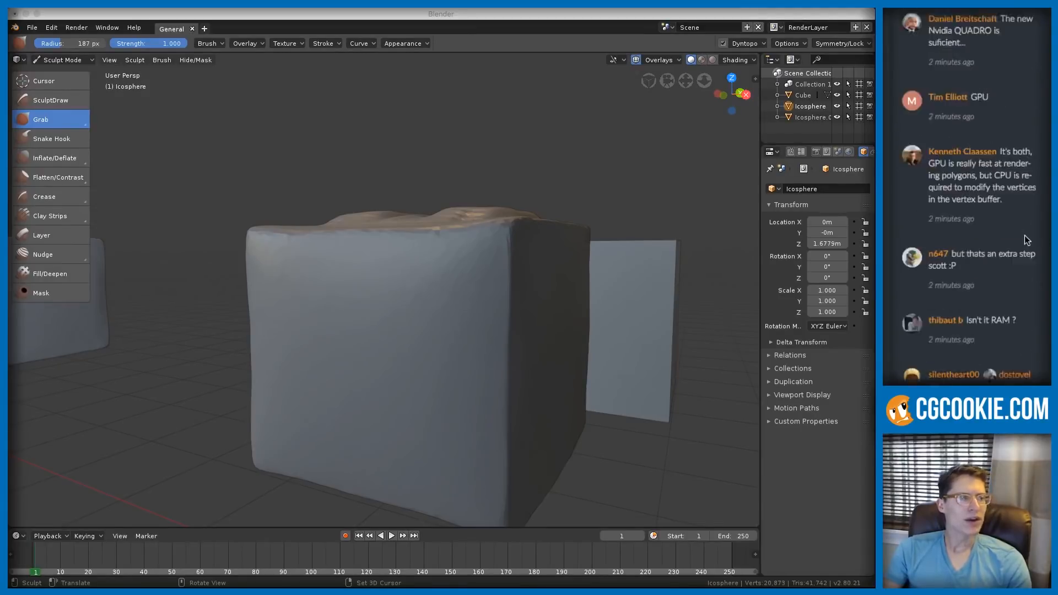
scroll(1024, 234, up, 5)
- Smooth the block's raised top strips and its edges with the 187 px brush
middle_drag(342, 150, 461, 216)
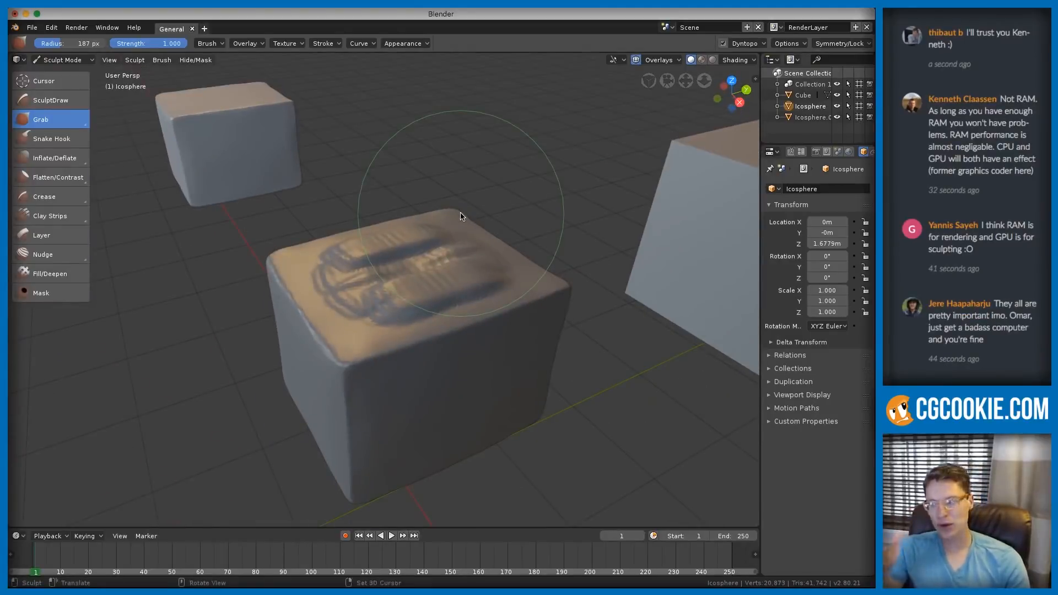
middle_drag(417, 207, 264, 77)
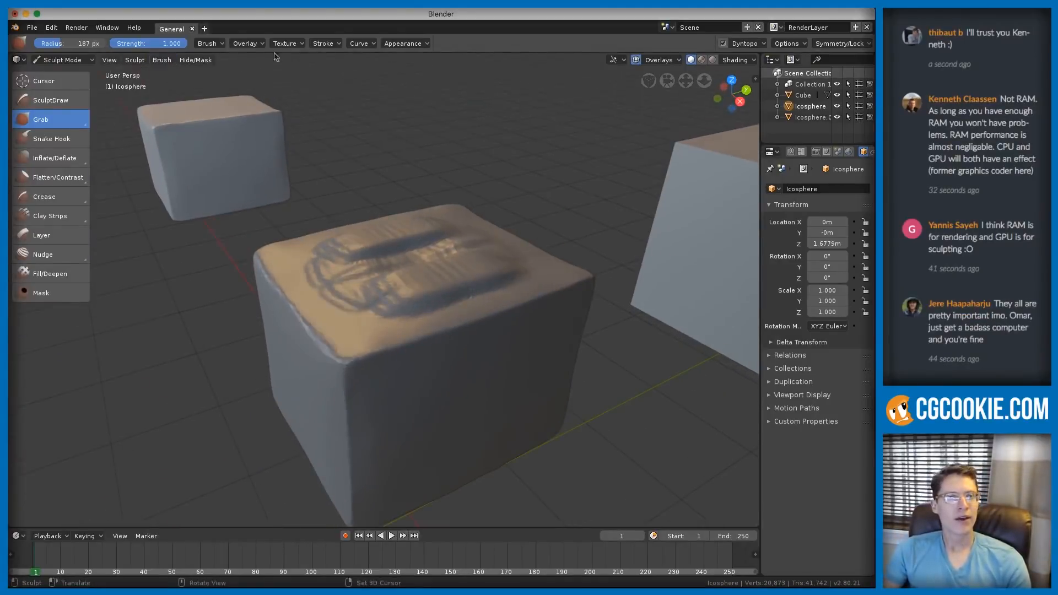
mouse_move(519, 247)
ctrl+middle_down()
mouse_move(441, 294)
mouse_move(445, 275)
ctrl+middle_up()
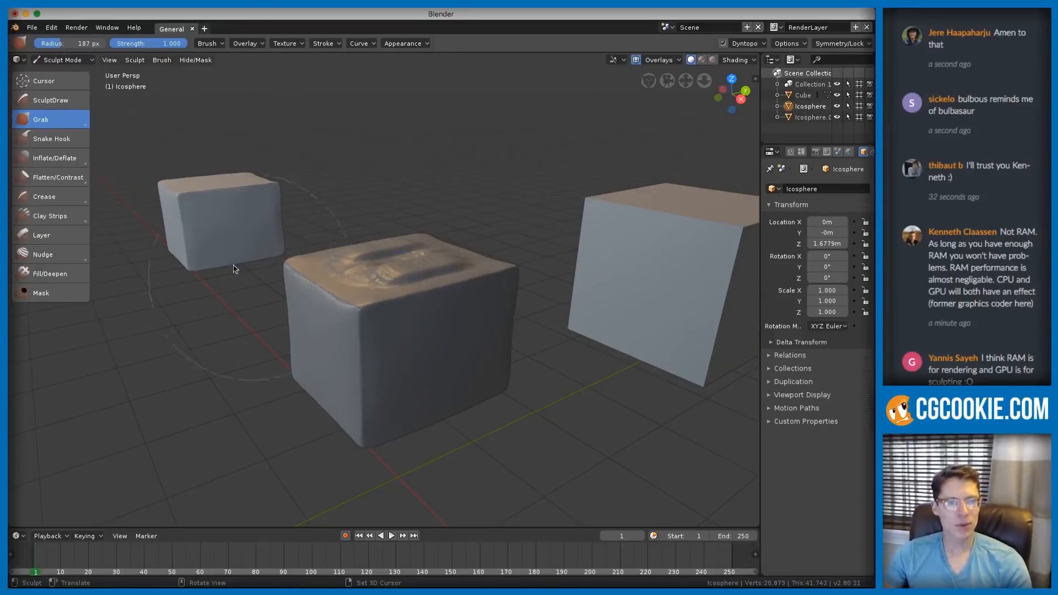
mouse_move(402, 300)
mouse_down()
mouse_move(347, 330)
mouse_move(363, 336)
mouse_move(353, 347)
mouse_move(362, 288)
mouse_move(385, 423)
mouse_move(371, 428)
mouse_move(429, 396)
mouse_move(386, 330)
mouse_move(328, 296)
mouse_move(440, 294)
mouse_up()
mouse_move(439, 294)
middle_down()
mouse_move(441, 326)
mouse_move(420, 331)
mouse_move(428, 367)
middle_up()
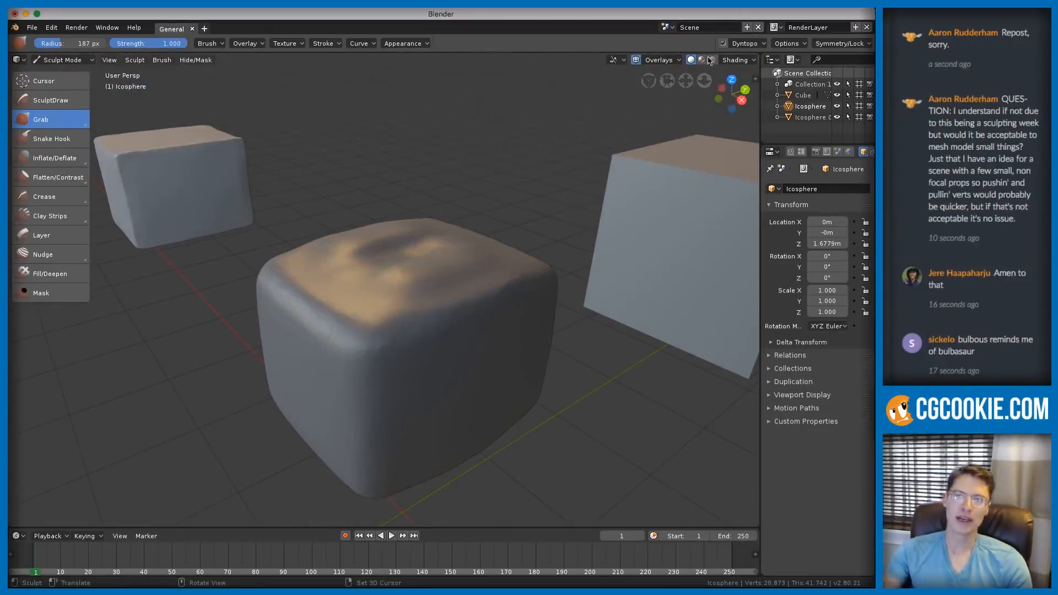
- Look at the Dyntopo settings and examine the smoothed block's near corner up close
click(754, 44)
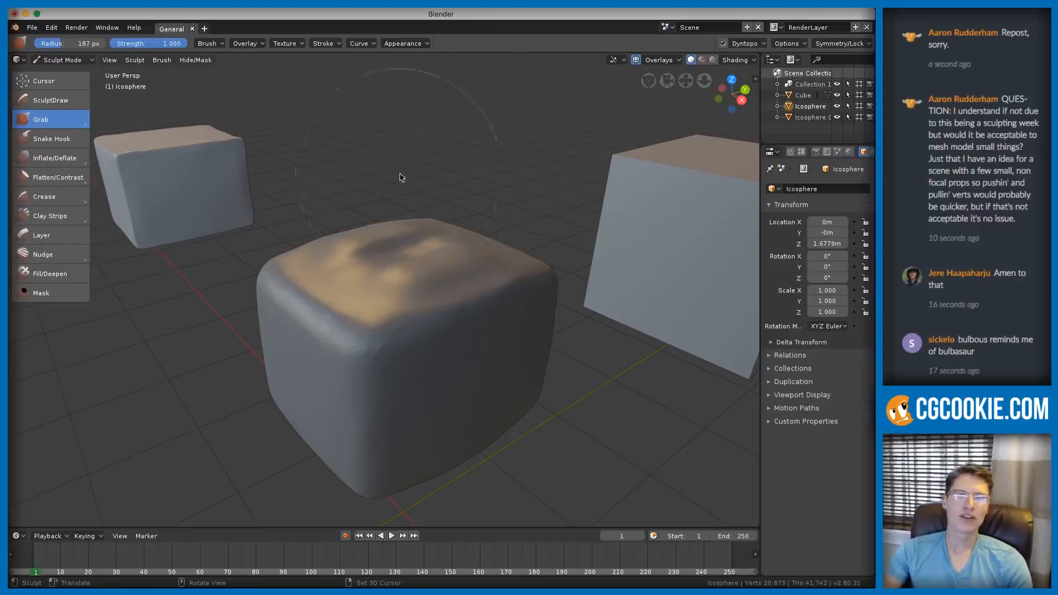
middle_drag(489, 233, 496, 198)
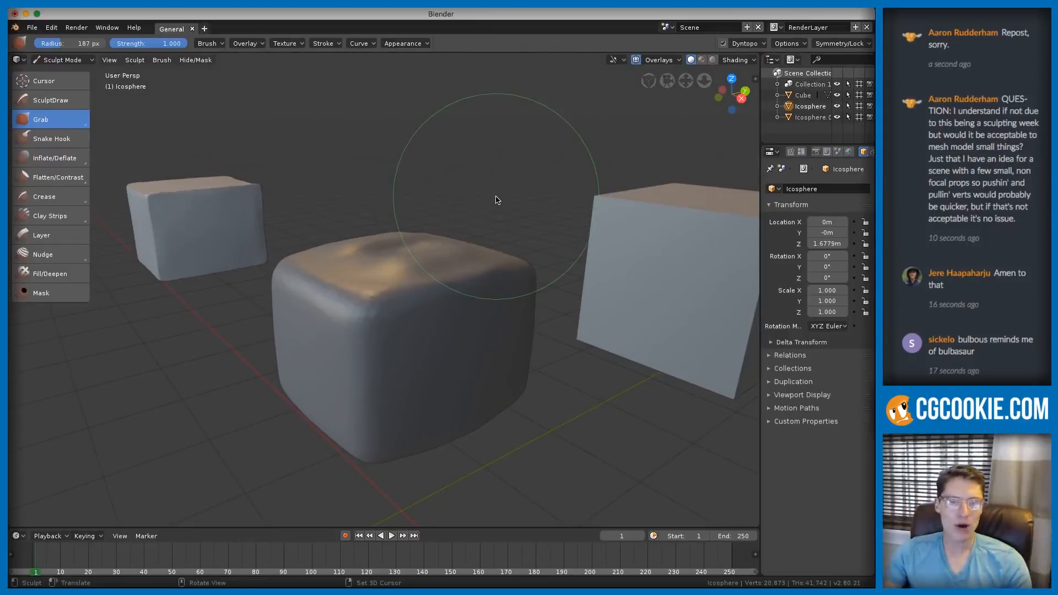
scroll(420, 322, up, 3)
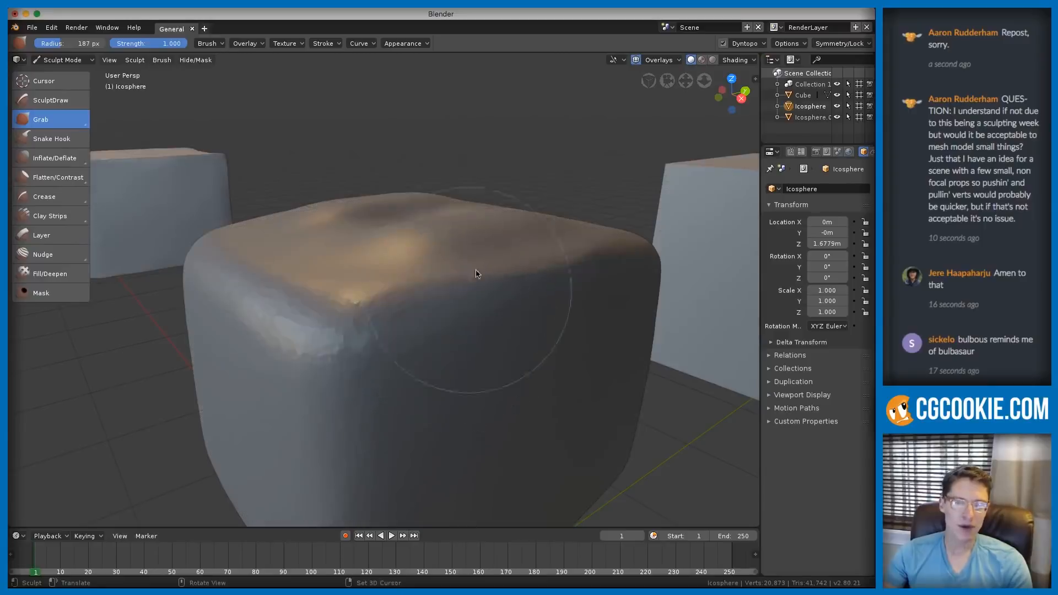
- Show the wireframe overlay at 1.000 to examine the smoothed block's mesh density, and hide the overlay again
click(658, 60)
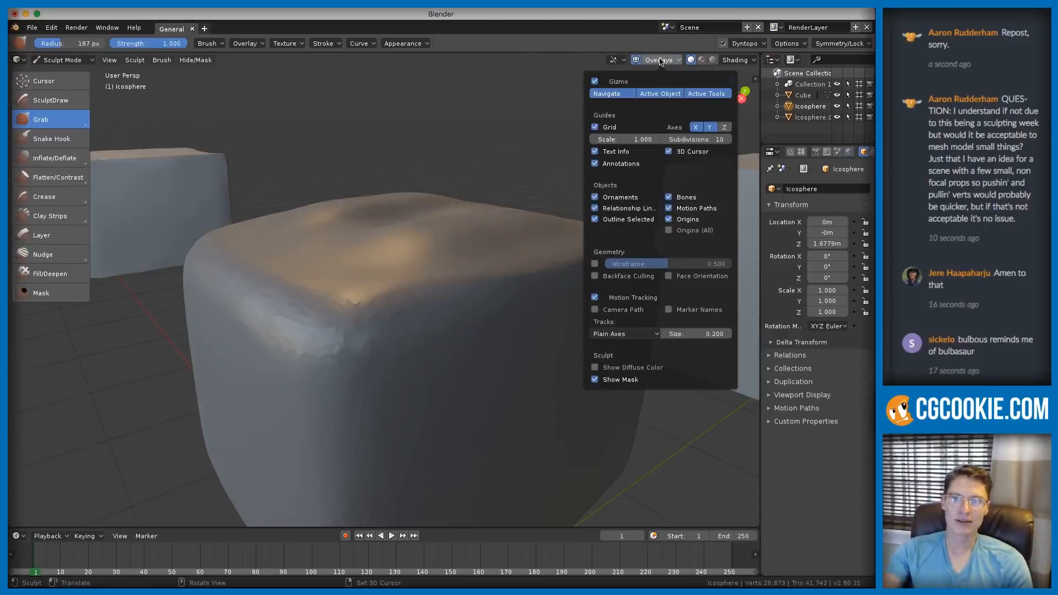
click(595, 264)
drag(665, 268, 757, 273)
middle_drag(511, 271, 565, 185)
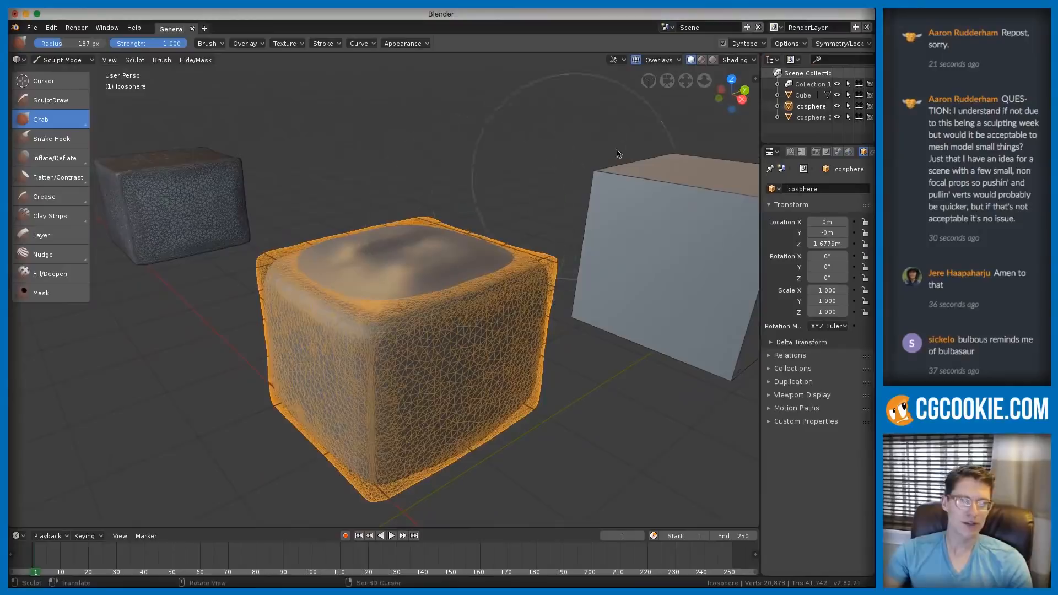
click(663, 61)
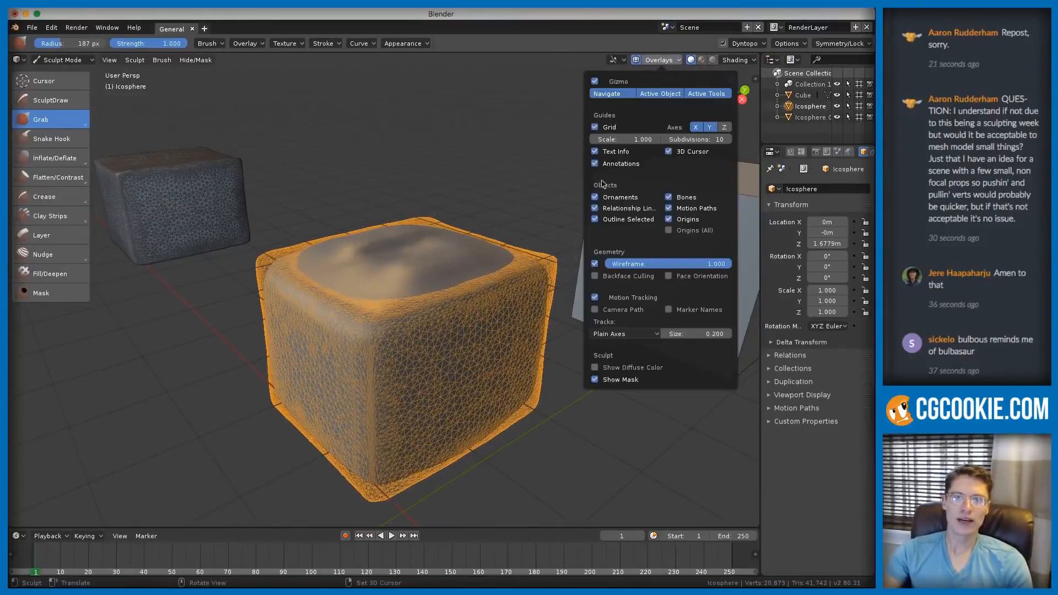
click(594, 264)
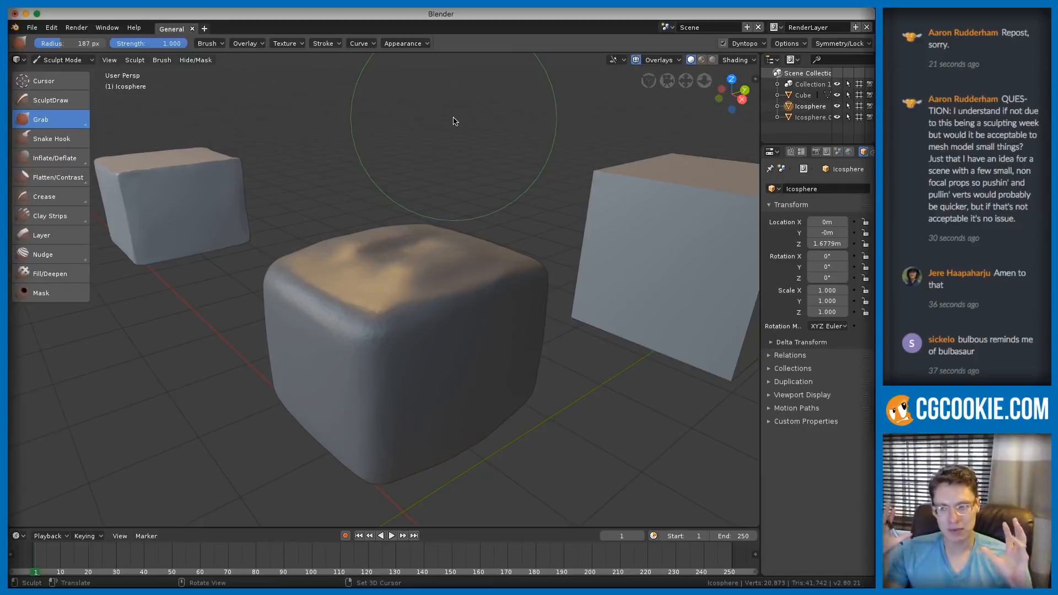
- Look at the Dyntopo settings for the smoothed block
click(744, 44)
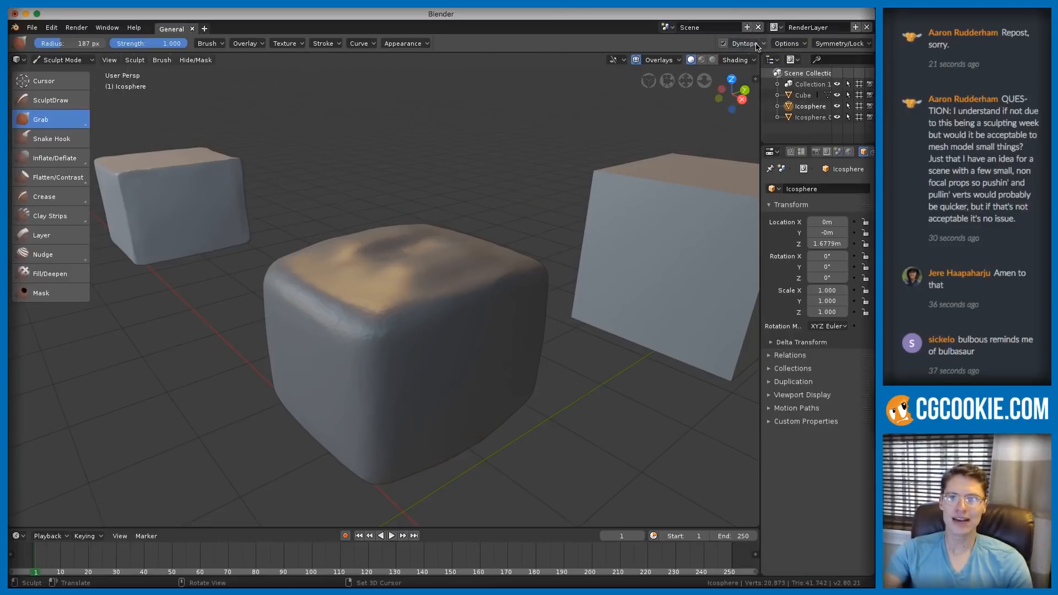
click(756, 46)
key(Return)
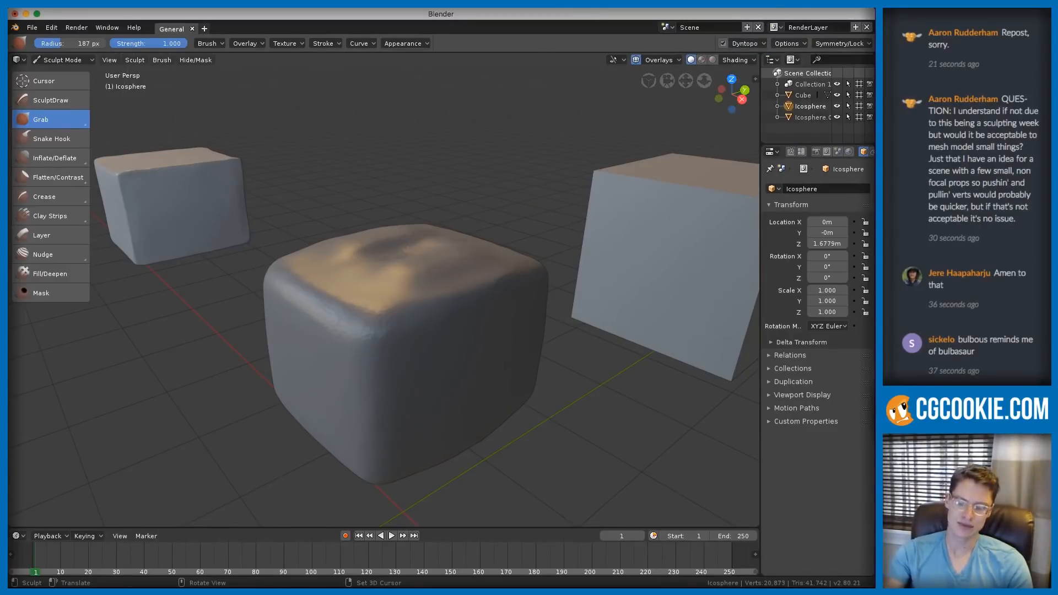
click(758, 45)
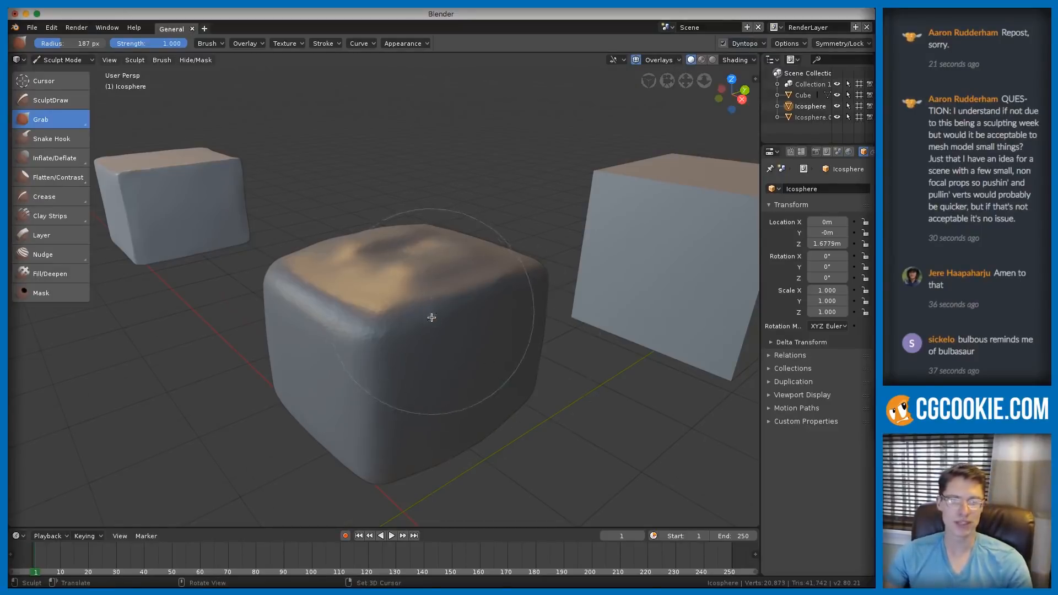
- Switch to the Inflate/Deflate brush with a strength of 0.057 and a radius of 278 px
middle_drag(432, 312, 463, 309)
key(i)
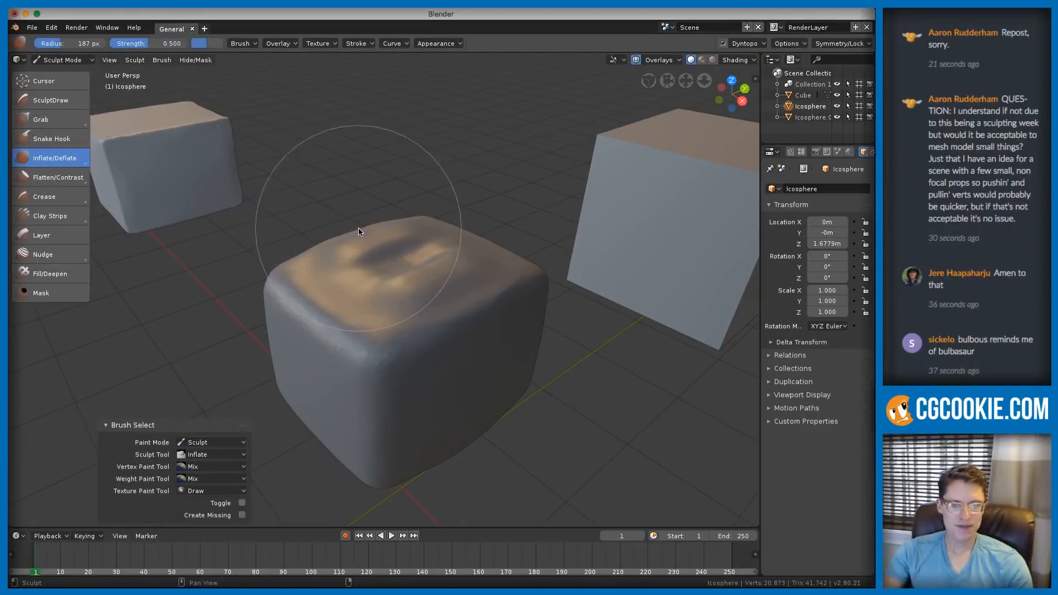
key(shift+f)
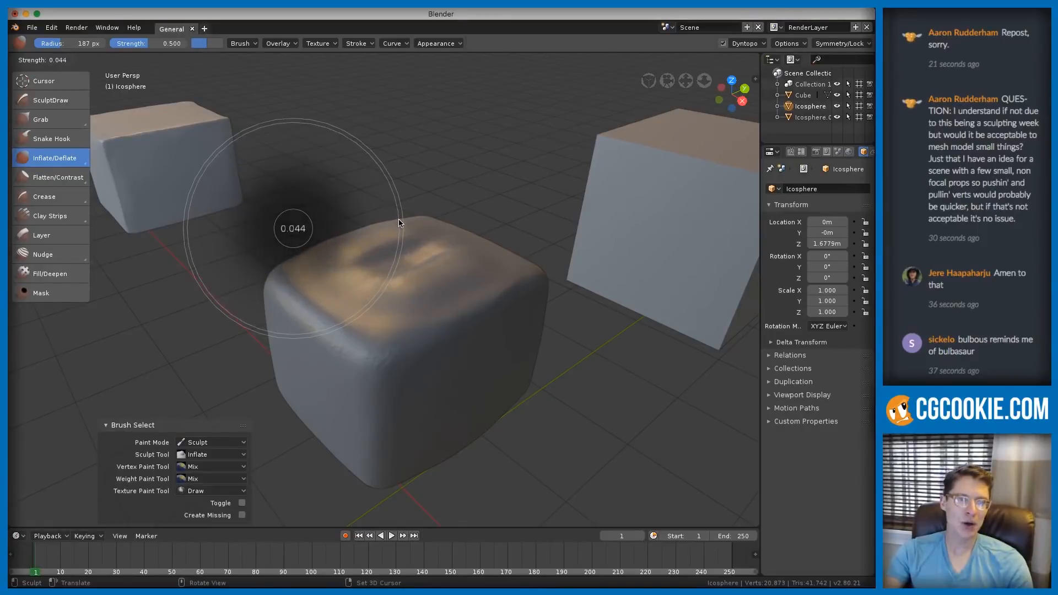
click(401, 223)
key(f)
click(489, 271)
- Change the Dyntopo refine method from Subdivide Edges to one that also collapses edges
scroll(479, 265, down, 3)
middle_drag(467, 264, 443, 286)
mouse_move(443, 286)
ctrl+middle_down()
mouse_move(419, 316)
mouse_move(412, 351)
ctrl+middle_up()
scroll(412, 350, down, 6)
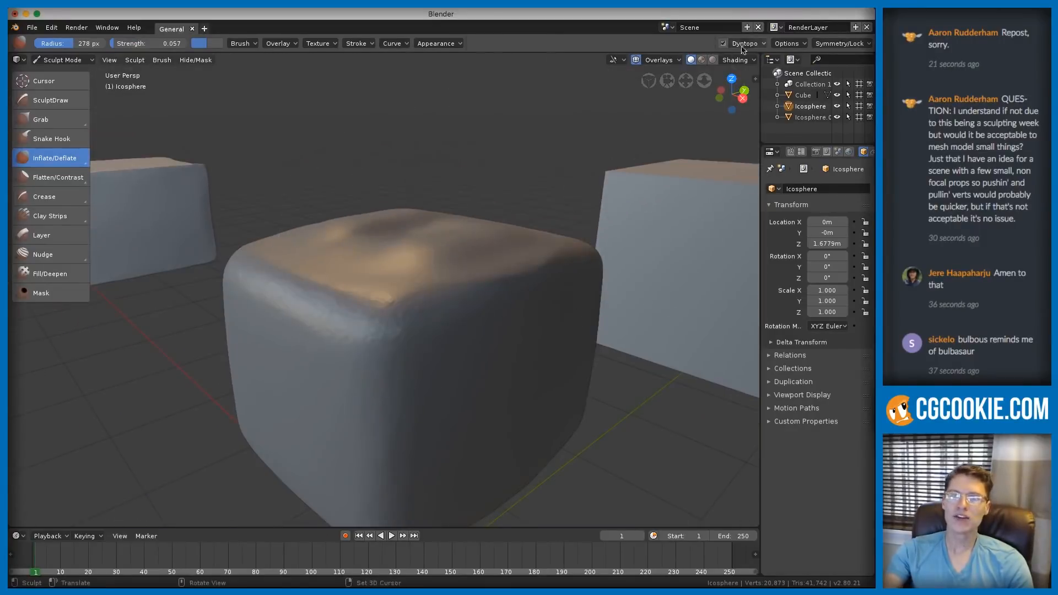
click(746, 43)
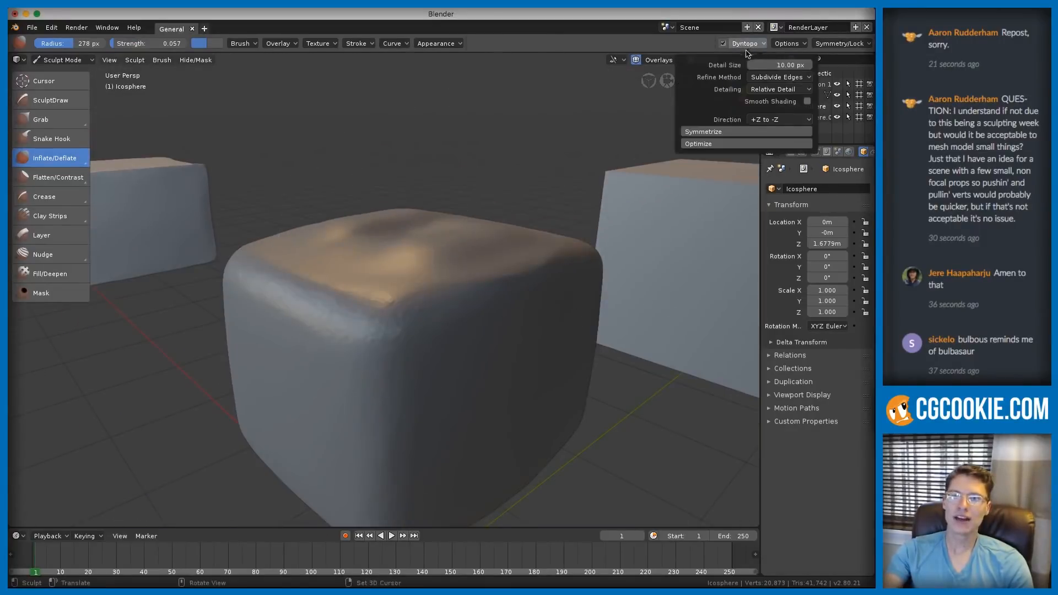
click(780, 92)
click(779, 106)
- Stroke the block from farther away with the 308 px Inflate brush to coarsen its mesh, and inspect the facets up close
scroll(452, 270, down, 5)
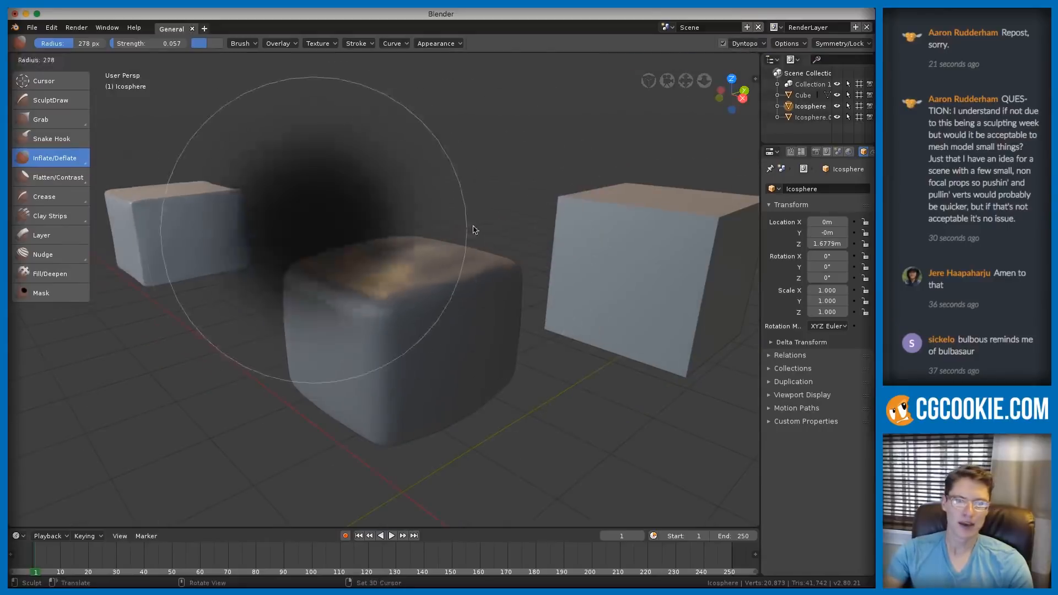
drag(405, 333, 410, 331)
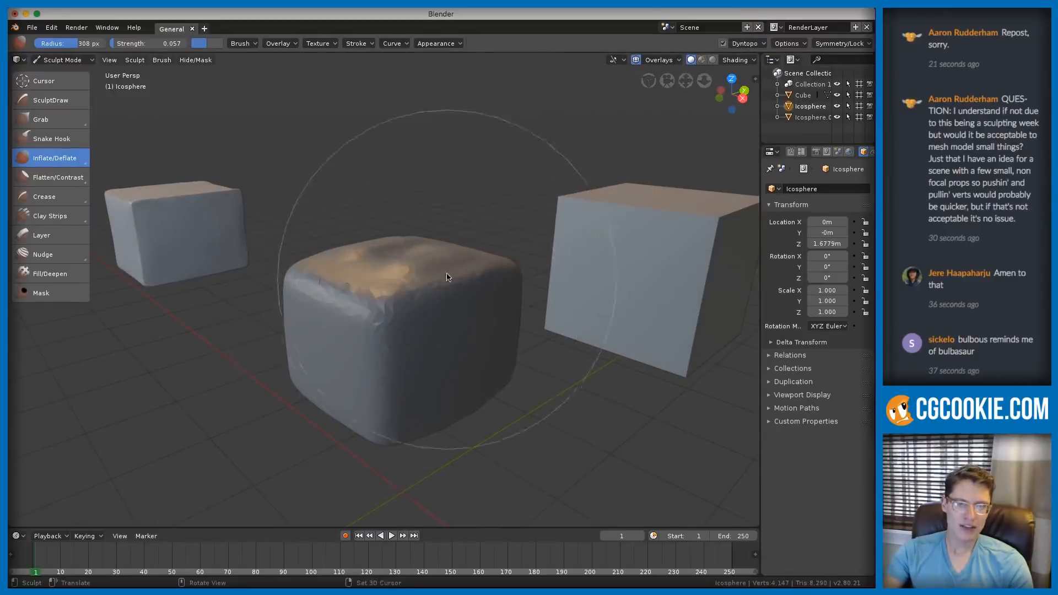
scroll(419, 334, up, 4)
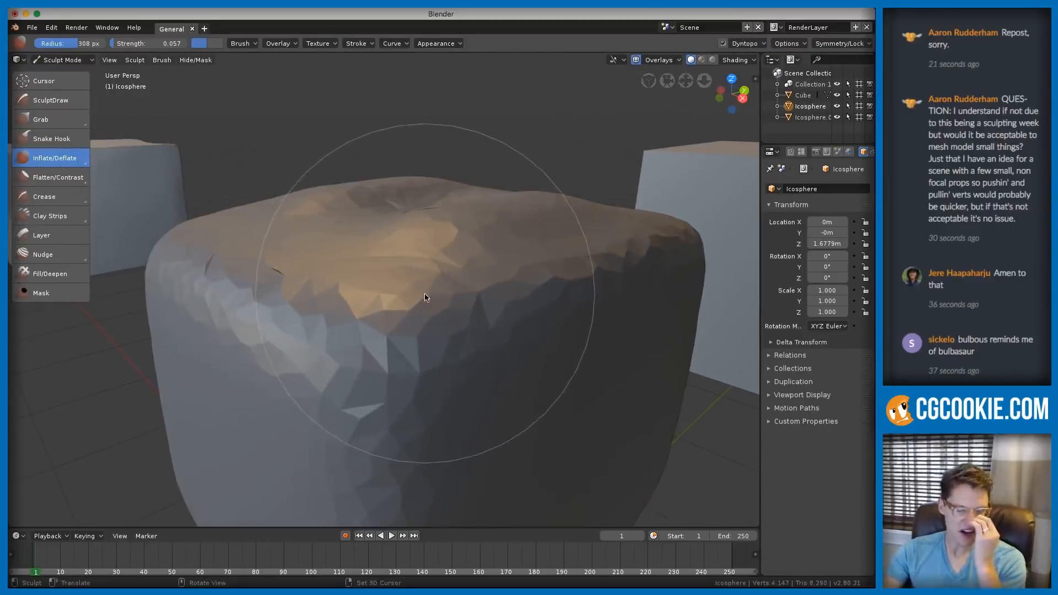
scroll(484, 231, down, 4)
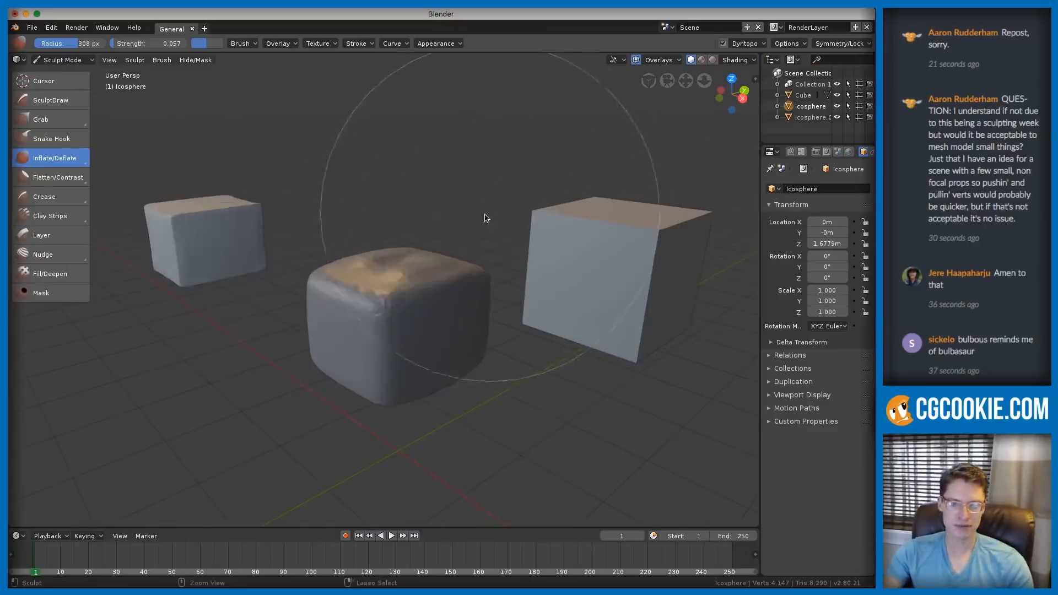
mouse_move(455, 263)
mouse_down()
mouse_move(370, 292)
mouse_move(373, 349)
mouse_move(399, 357)
mouse_move(428, 332)
mouse_move(421, 274)
mouse_move(430, 265)
mouse_up()
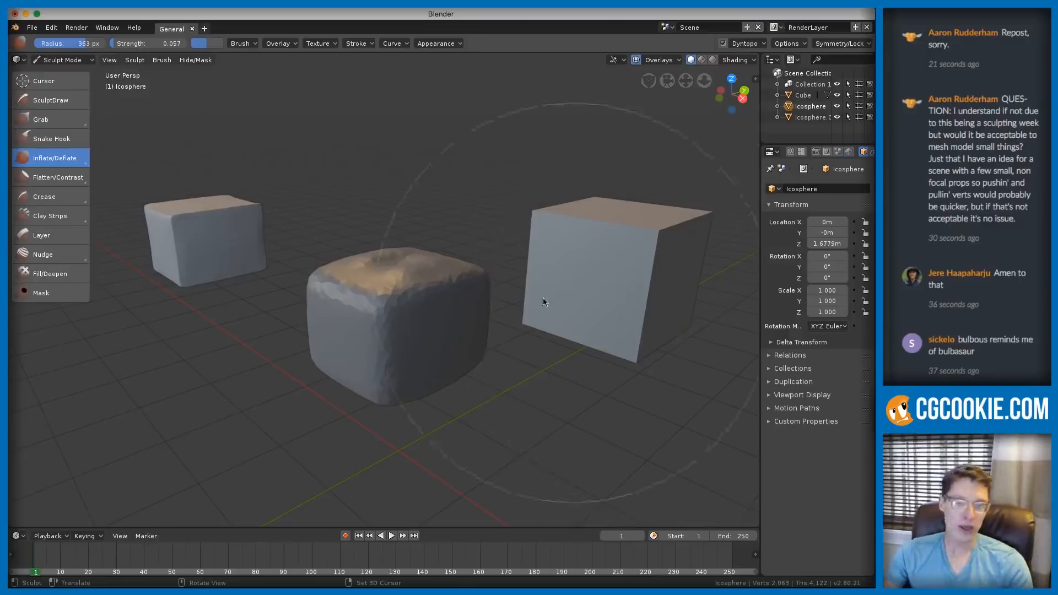
- Inflate the block's near sides at strength 0.836 and reduce the brush radius to 244 px
scroll(417, 287, up, 2)
scroll(417, 287, up, 1)
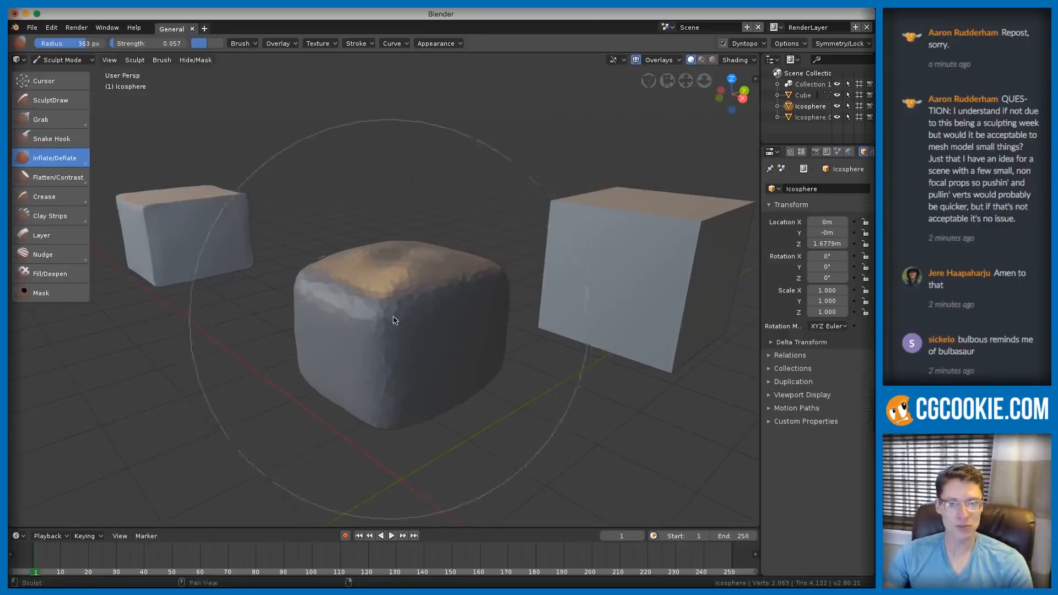
key(shift+f)
click(402, 307)
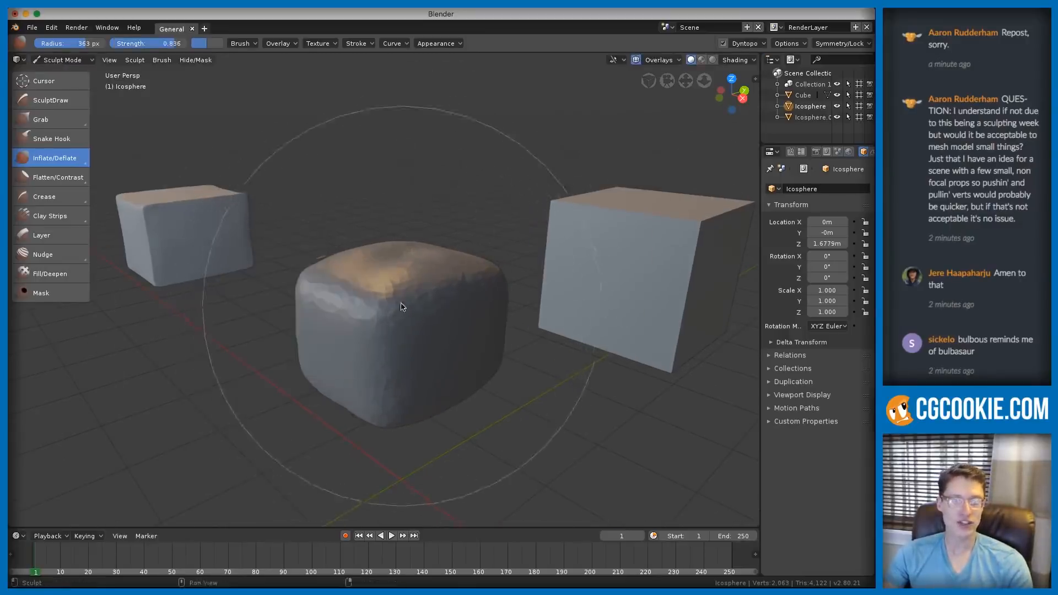
key(f)
click(370, 319)
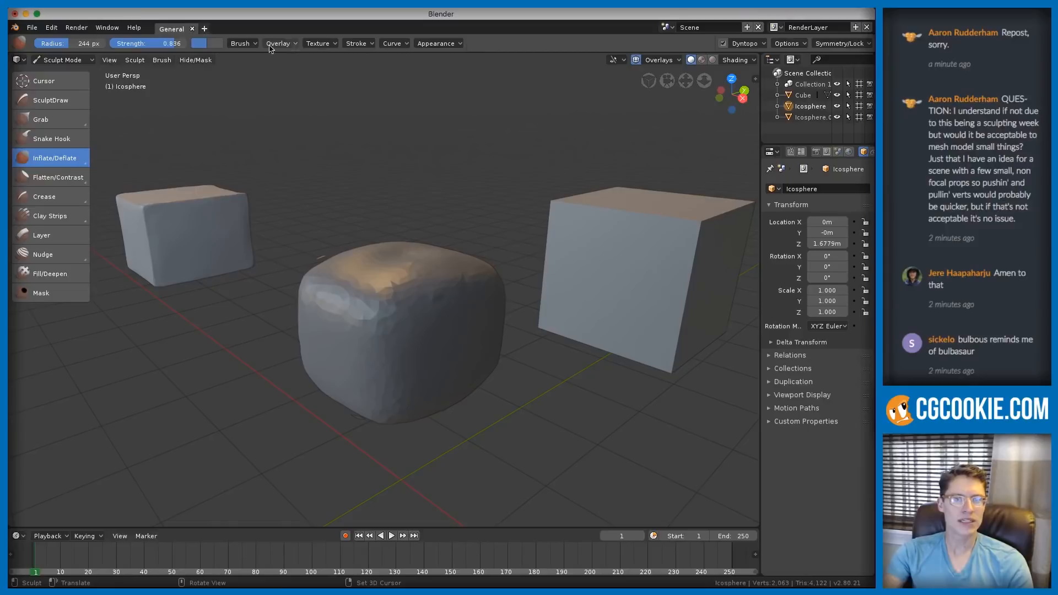
- Turn on Unified Strength for the brushes and set the brush radius to 175 px
click(137, 60)
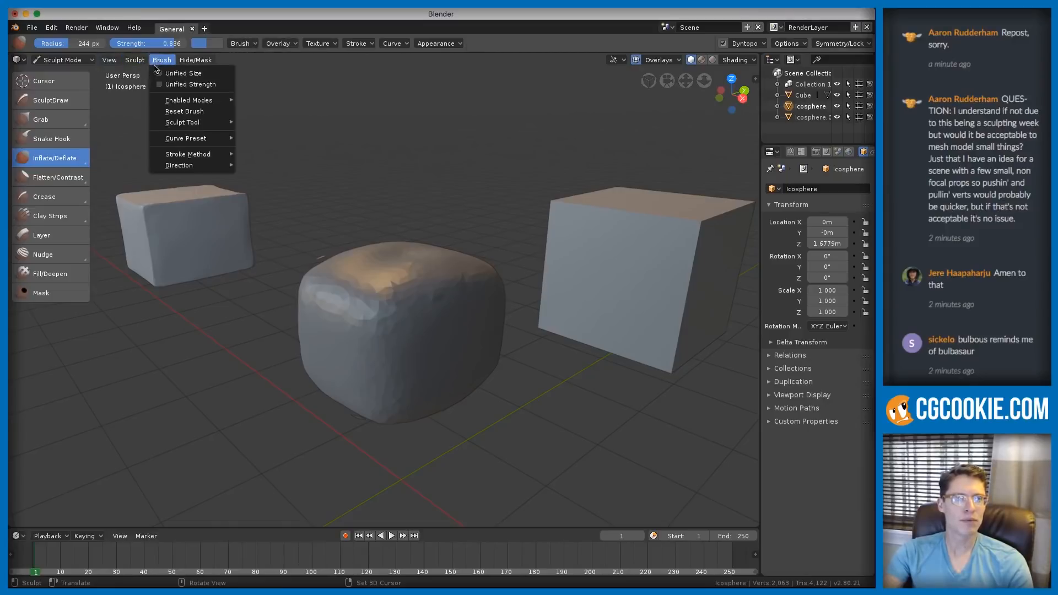
click(175, 84)
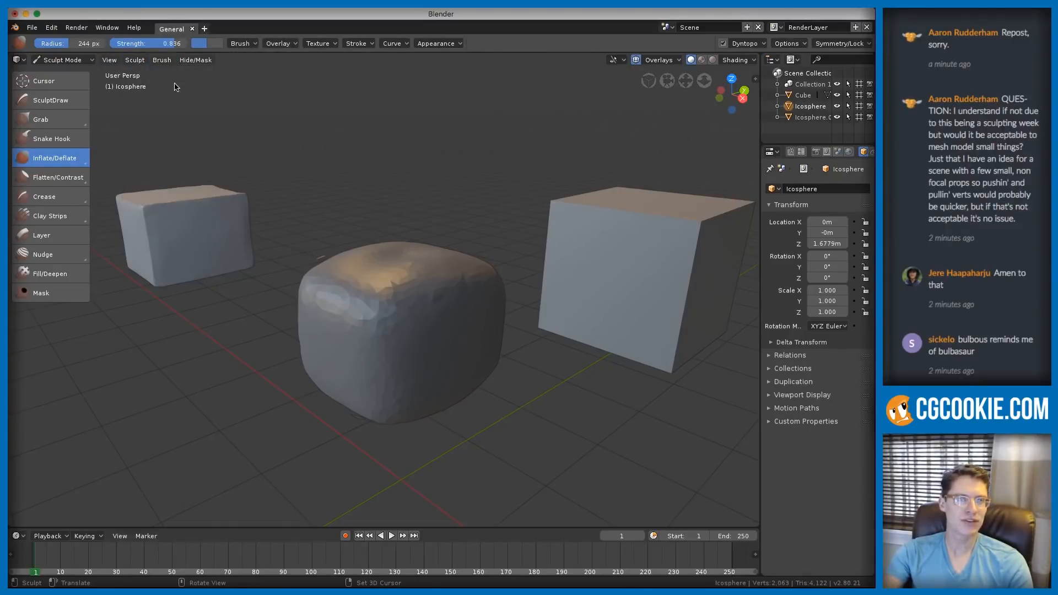
key(f)
click(400, 302)
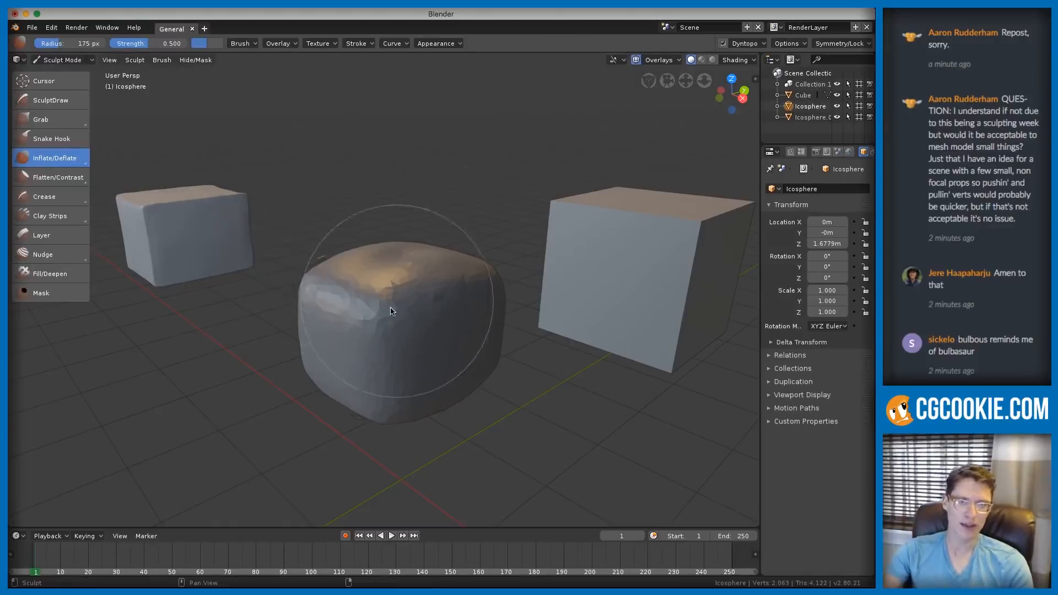
- Set the brush strength to 0.772 and inflate the block's near corner and top edge
key(shift+f)
click(380, 241)
drag(381, 240, 389, 297)
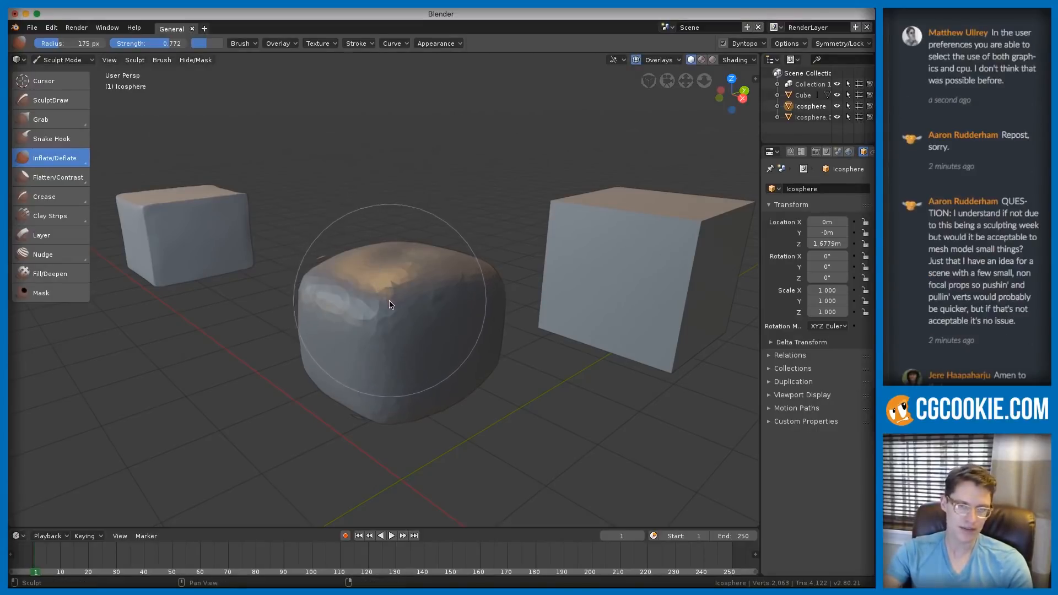
drag(374, 335, 370, 286)
- Enlarge the Inflate brush to 265 px and puff the block into a rough sphere from several sides
mouse_move(473, 262)
middle_down()
mouse_move(432, 263)
mouse_move(489, 295)
middle_up()
key(f)
click(500, 236)
middle_drag(500, 236, 413, 276)
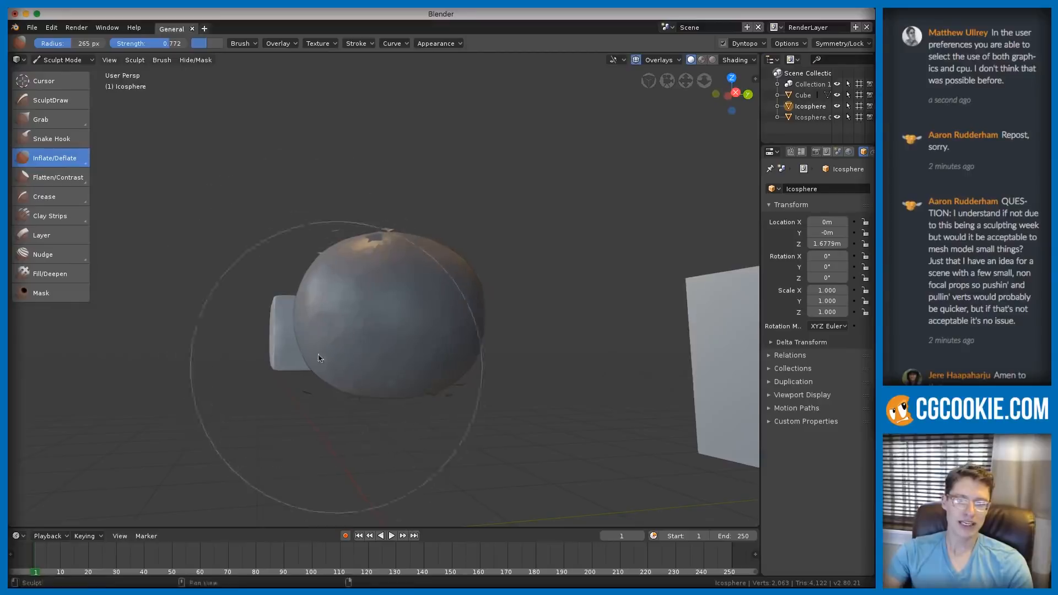
middle_drag(342, 371, 449, 293)
- Enter Edit Mode on the rounded mesh and return to Sculpt Mode
mouse_move(401, 225)
middle_down()
mouse_move(447, 297)
mouse_move(422, 283)
middle_up()
key(f)
click(422, 297)
mouse_move(422, 283)
ctrl+middle_down()
mouse_move(423, 380)
mouse_move(425, 213)
mouse_move(409, 247)
mouse_move(523, 236)
mouse_move(481, 255)
mouse_move(443, 183)
mouse_move(461, 240)
mouse_move(378, 229)
ctrl+middle_up()
key(Tab)
key(Tab)
- Set the Inflate brush to a strength of 0.414 and a radius of 131 px
key(f)
click(484, 252)
key(shift+f)
click(487, 237)
key(f)
click(339, 305)
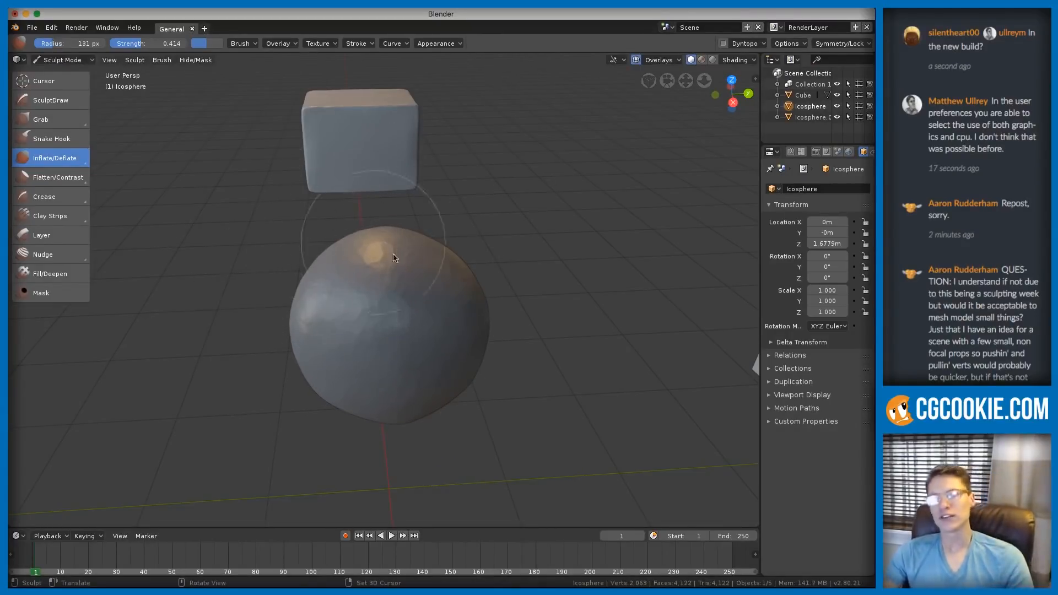
- Enlarge the Inflate brush to 196 px and even out the sphere's surface from other angles
mouse_move(440, 241)
middle_down()
mouse_move(444, 250)
mouse_move(470, 241)
mouse_move(444, 236)
middle_up()
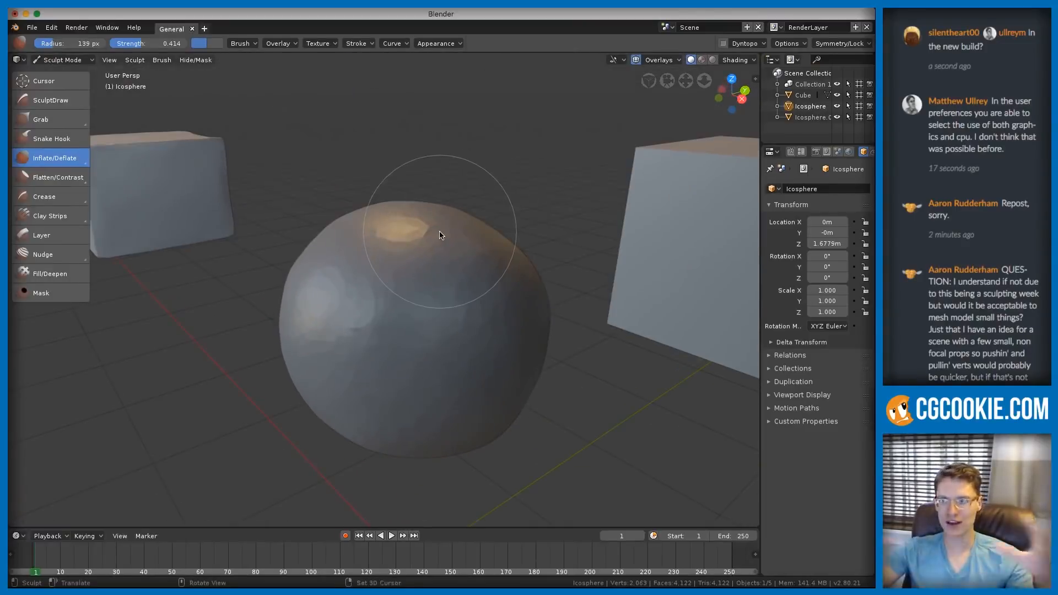
key(f)
click(453, 295)
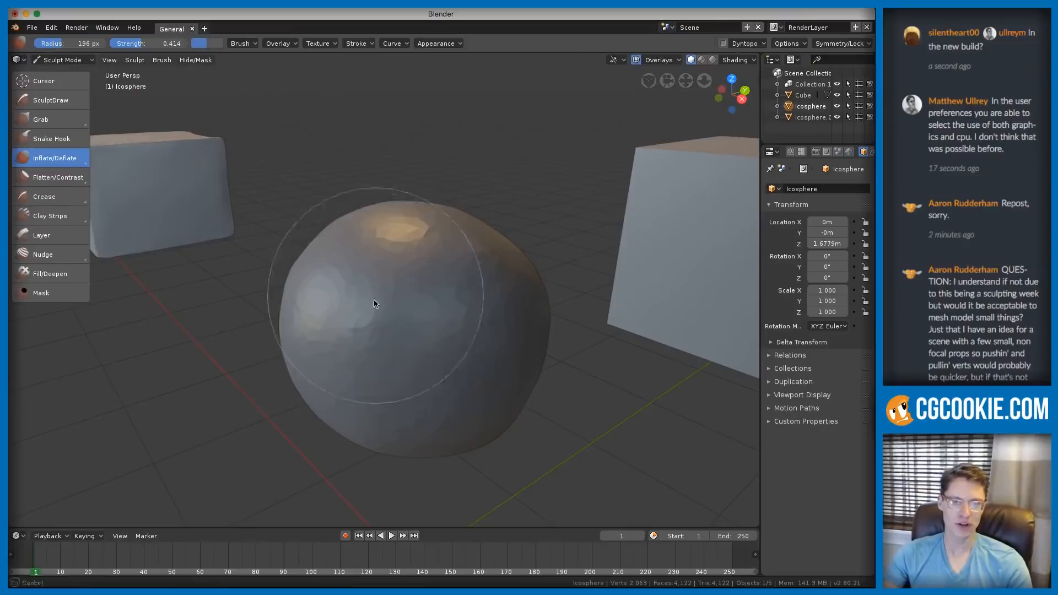
middle_drag(368, 325, 478, 329)
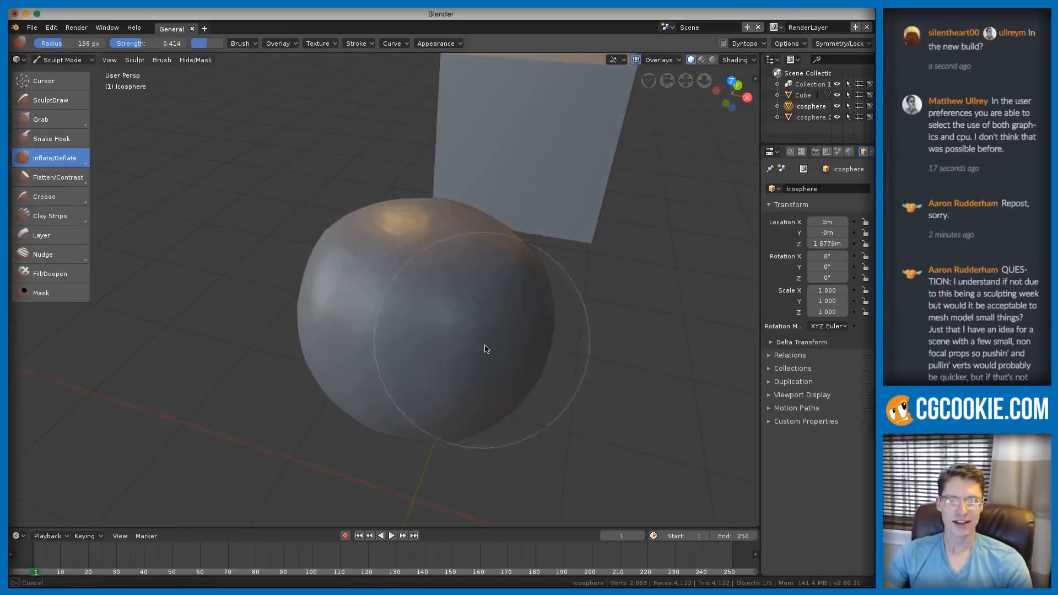
mouse_move(550, 305)
middle_down()
mouse_move(518, 291)
mouse_move(567, 316)
middle_up()
- Switch to the Grab brush at a radius of 229 px and adjust the sphere's outline
key(g)
key(f)
click(561, 300)
middle_drag(496, 300, 501, 266)
key(f)
click(487, 259)
- Reduce the Grab brush to 151 px and even out the sphere's upper and side contours
middle_drag(473, 192, 514, 198)
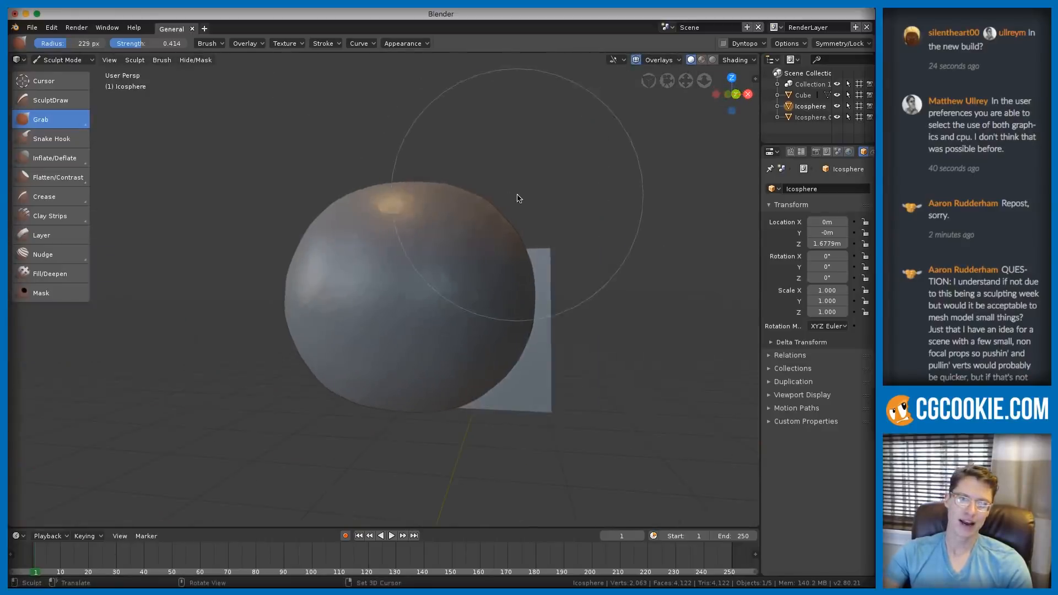
key(f)
click(551, 237)
key(f)
click(422, 267)
middle_drag(422, 267, 366, 274)
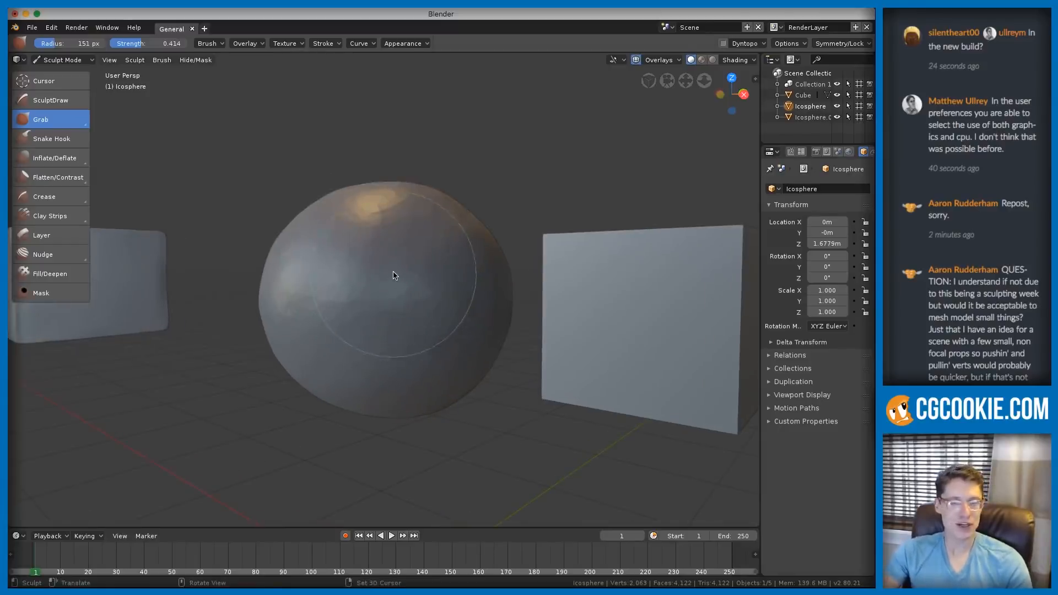
- Set the Grab brush radius to 159 px and refine the sphere's silhouette from above
mouse_move(462, 253)
middle_down()
mouse_move(526, 245)
mouse_move(448, 255)
middle_up()
key(f)
click(386, 276)
mouse_move(386, 275)
middle_down()
mouse_move(396, 283)
mouse_move(344, 259)
middle_up()
key(f)
click(424, 252)
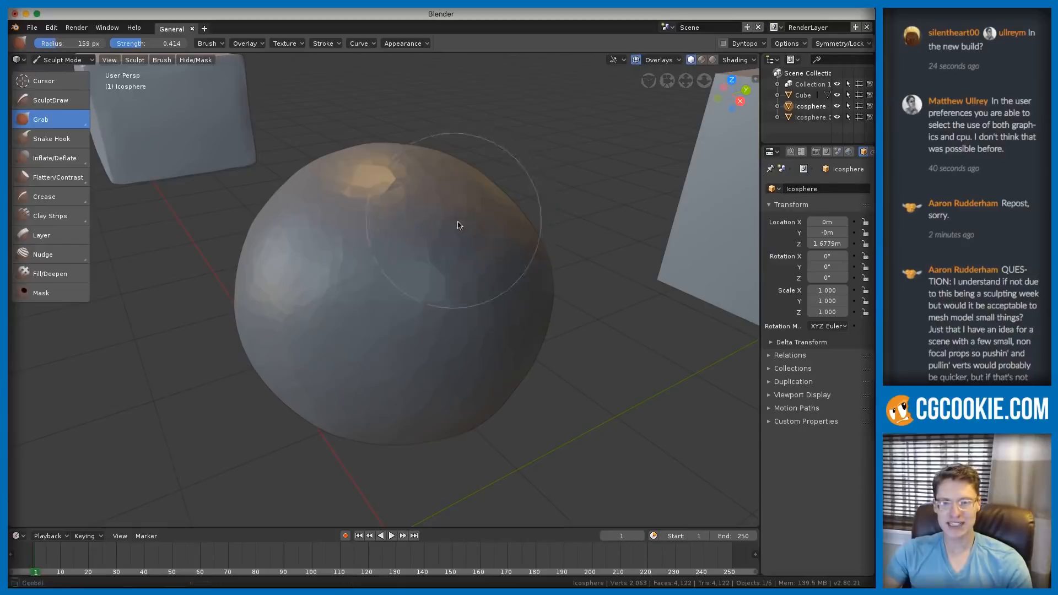
- Switch back to the Inflate/Deflate brush with a radius of 246 px
scroll(400, 186, down, 3)
key(f)
click(437, 213)
key(i)
key(f)
click(433, 203)
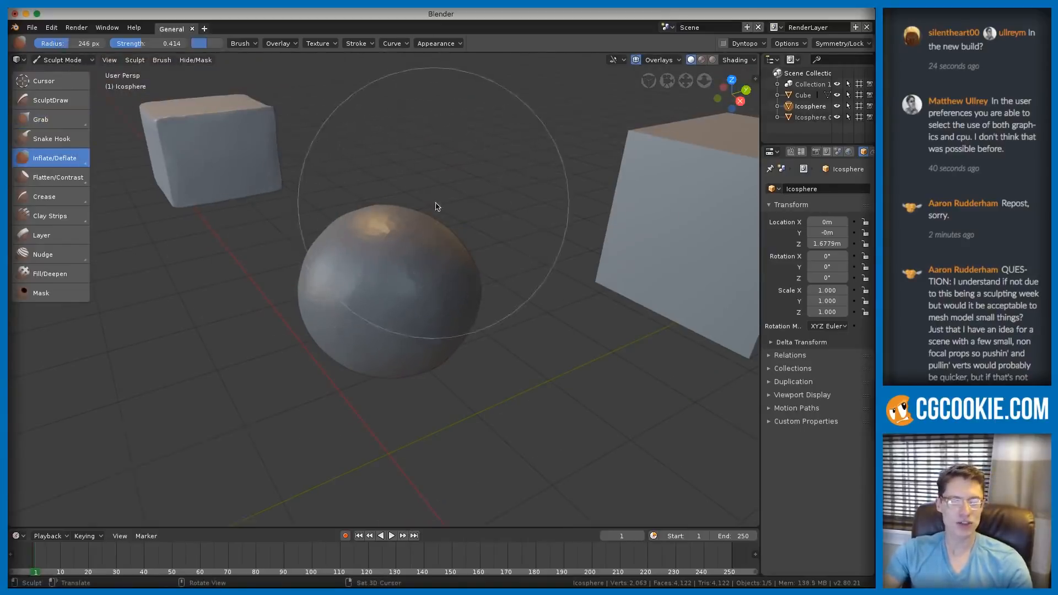
- Turn Dyntopo back on for the sphere, accepting the loss of vertex data, and check its settings
scroll(425, 230, up, 2)
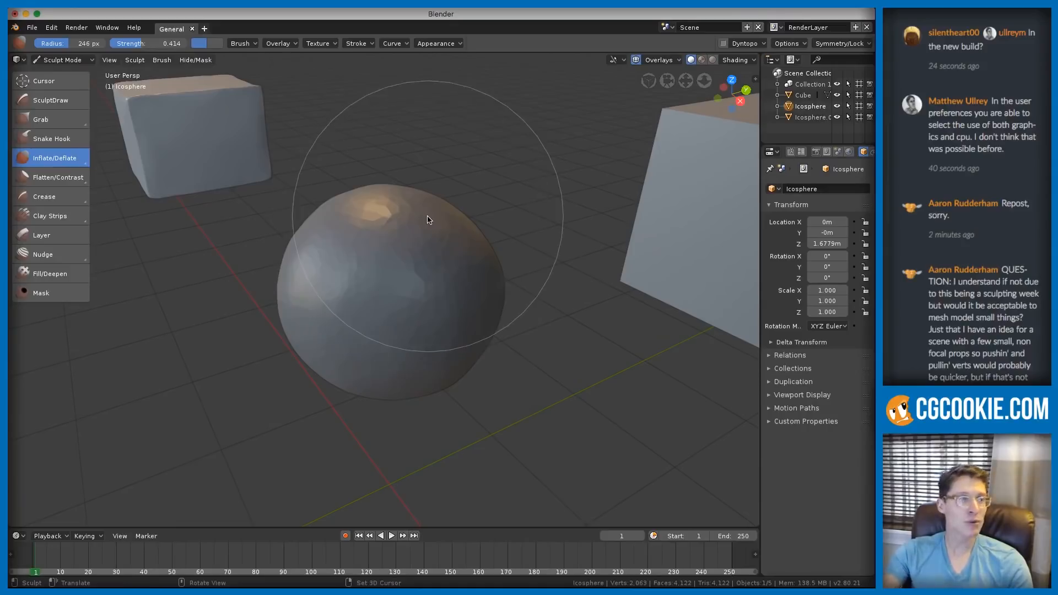
click(722, 43)
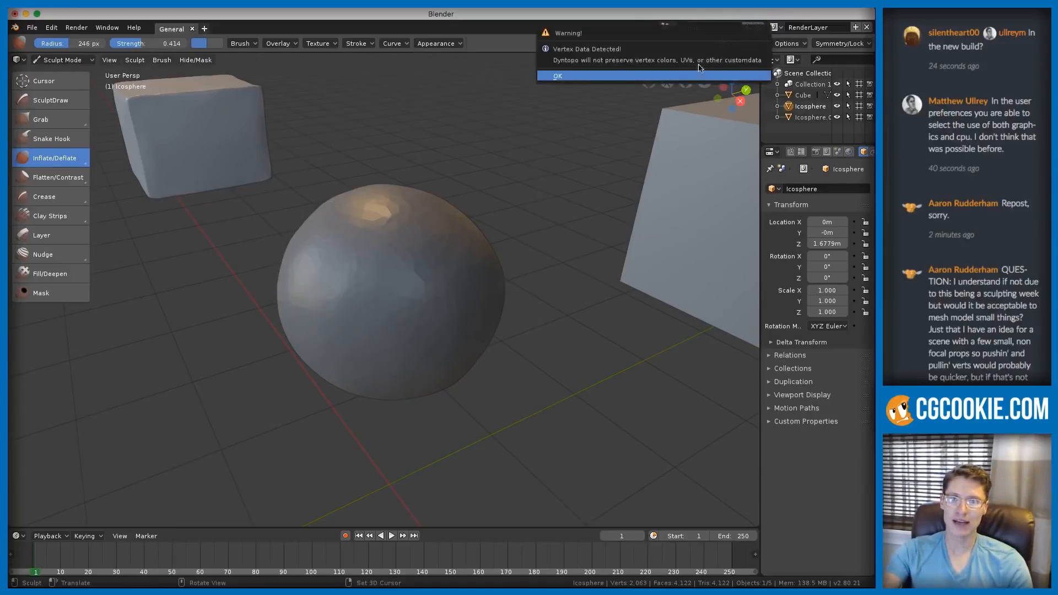
click(745, 43)
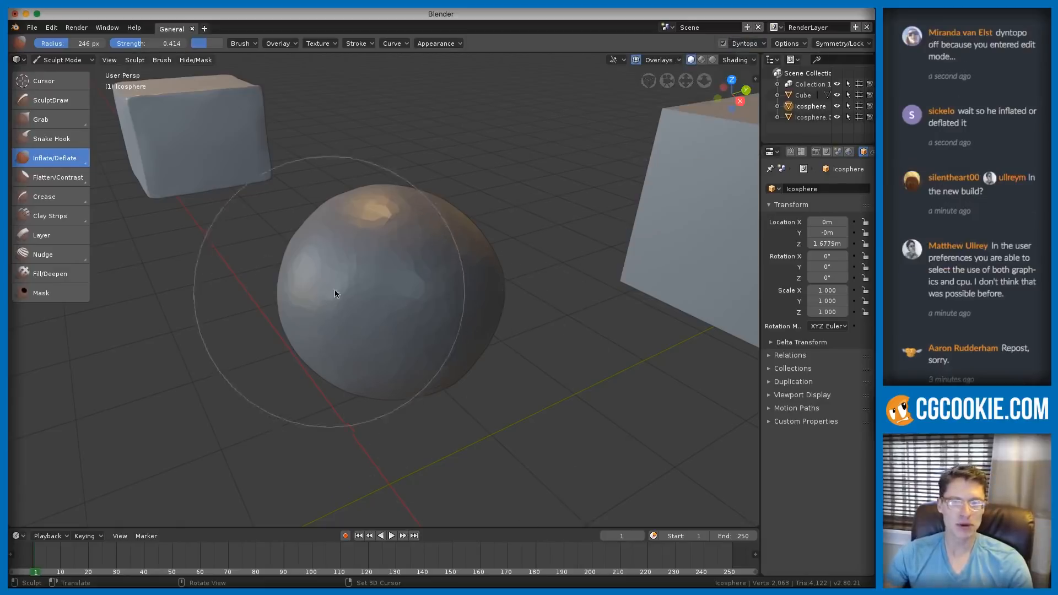
- Inflate the sphere's surface with a 347 px brush at strength 0.186 to add mesh detail
scroll(380, 276, down, 2)
key(f)
click(425, 257)
key(shift+f)
click(402, 278)
middle_drag(431, 276, 441, 275)
key(f)
click(438, 269)
mouse_move(374, 266)
mouse_down()
mouse_move(382, 326)
mouse_move(426, 283)
mouse_up()
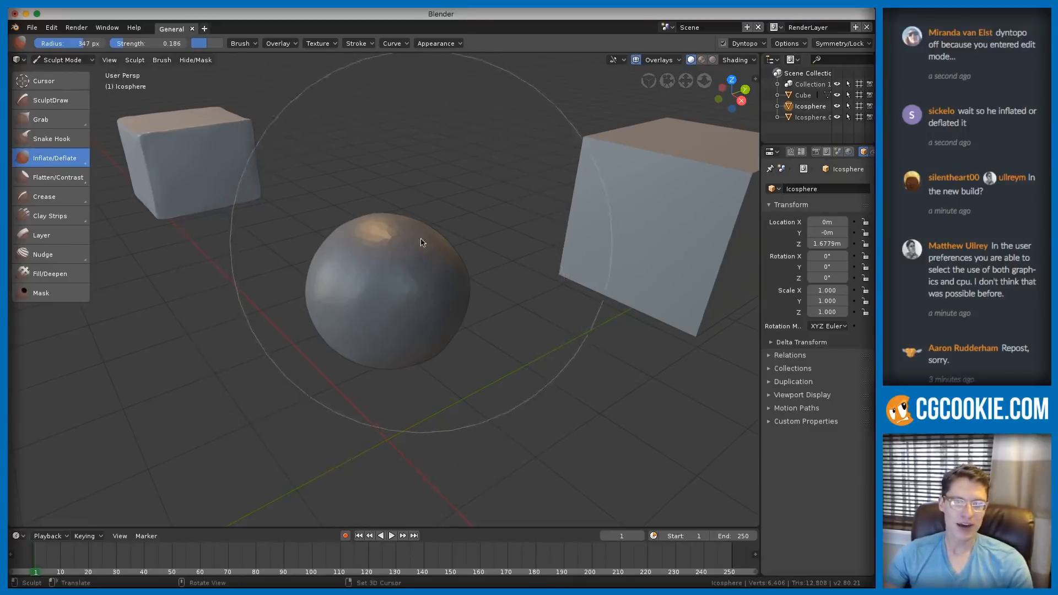
- Lower the brush strength and stroke across the sphere's top and front from closer up to refine the mesh
scroll(419, 281, up, 2)
key(shift+f)
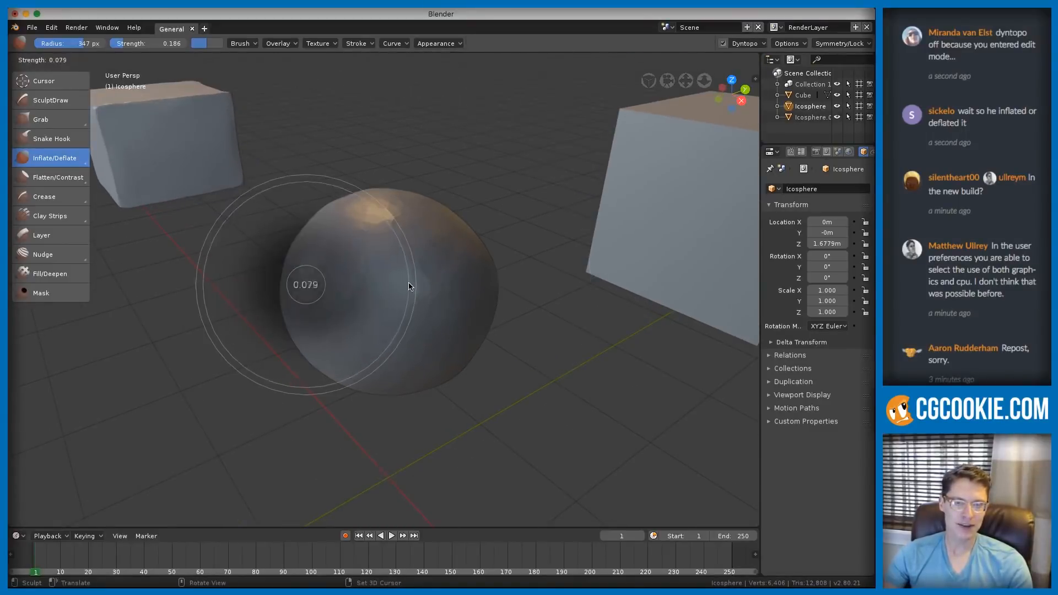
click(393, 231)
mouse_move(393, 232)
mouse_down()
mouse_move(363, 309)
mouse_move(378, 328)
mouse_up()
middle_drag(425, 307, 390, 323)
drag(370, 302, 345, 326)
- Set the brush to 266 px radius and 0.578 strength, and smooth the sphere's surface from several sides
mouse_move(389, 292)
middle_down()
mouse_move(376, 315)
mouse_move(358, 298)
mouse_move(371, 255)
middle_up()
key(f)
key(shift+f)
click(319, 319)
mouse_move(444, 267)
middle_down()
mouse_move(413, 303)
mouse_move(439, 263)
middle_up()
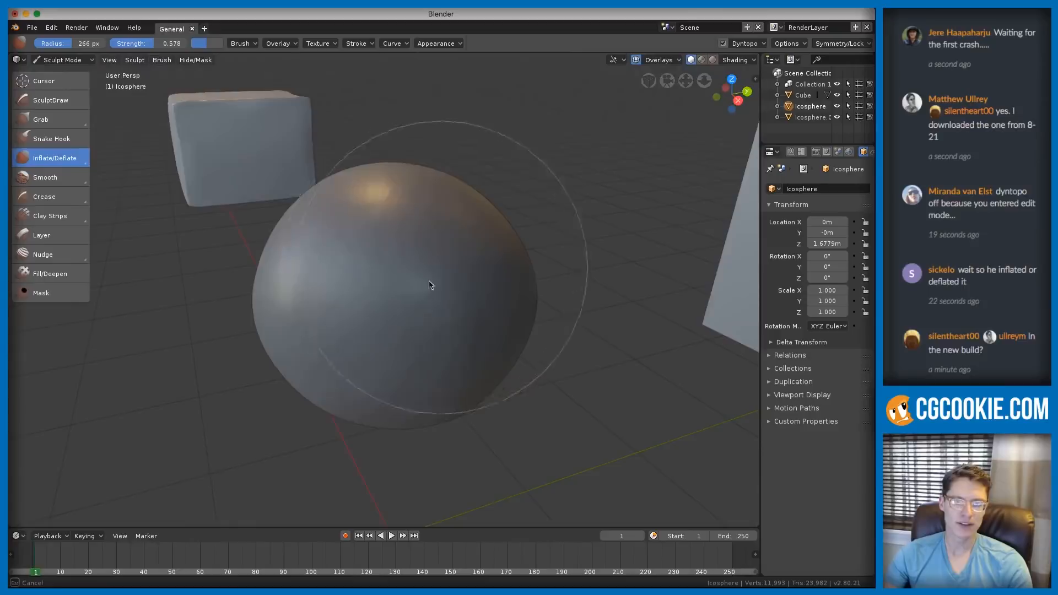
middle_drag(418, 325, 359, 366)
mouse_move(321, 315)
middle_down()
mouse_move(396, 279)
mouse_move(333, 333)
middle_up()
middle_drag(441, 357, 331, 323)
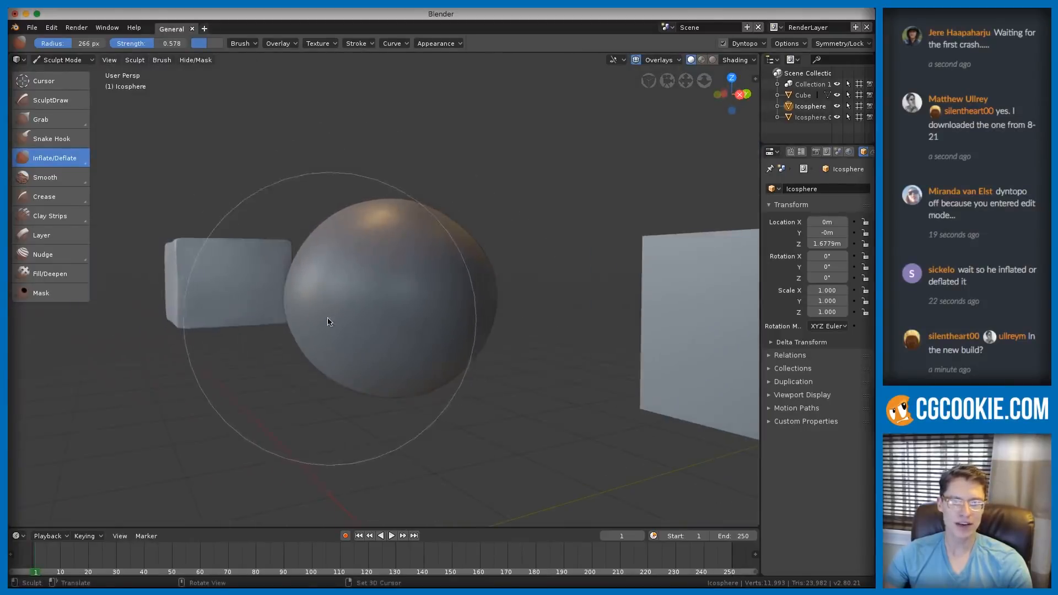
- Round out the sphere's silhouette with the Grab brush, using radii of 370 px and 323 px
key(g)
middle_drag(323, 283, 306, 317)
key(f)
drag(252, 309, 248, 314)
middle_drag(250, 312, 498, 292)
key(f)
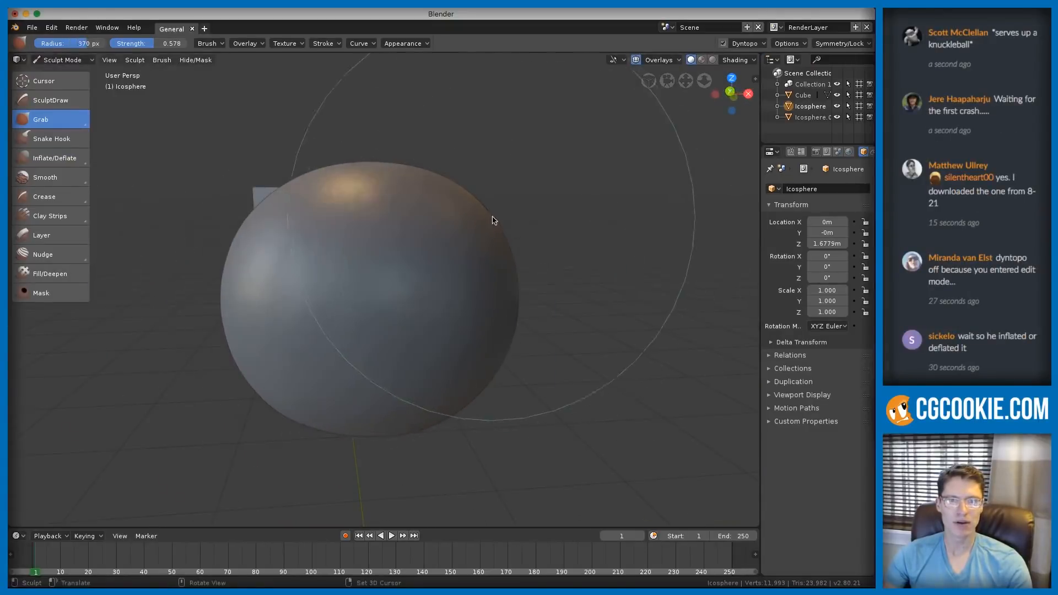
mouse_move(490, 221)
middle_down()
mouse_move(496, 271)
mouse_move(520, 276)
mouse_move(488, 297)
middle_up()
key(f)
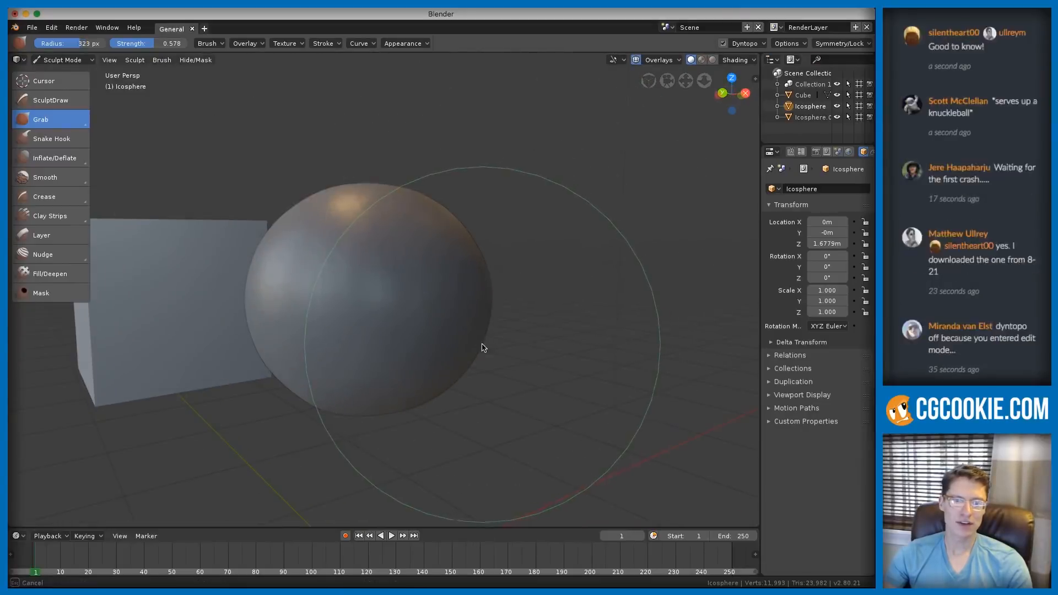
click(485, 341)
- Adjust the sphere's sides and underside from other angles with the Grab brush at 347 px radius
middle_drag(497, 335, 599, 293)
key(f)
click(365, 350)
drag(366, 420, 367, 415)
middle_drag(404, 358, 422, 329)
key(f)
click(422, 328)
key(f)
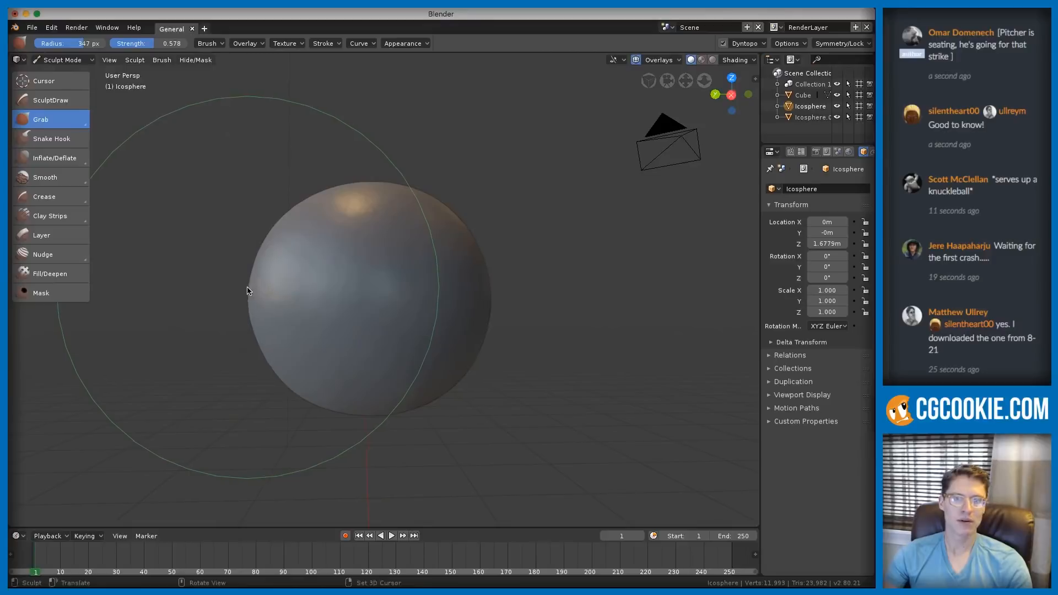
click(494, 246)
- Shape the sphere's upper edge with the Grab brush at 280 px radius, undoing one stroke along the way
middle_drag(494, 246, 366, 252)
mouse_move(410, 226)
middle_down()
mouse_move(484, 229)
mouse_move(514, 259)
middle_up()
key(f)
drag(484, 283, 477, 284)
key(ctrl+z)
key(f)
click(433, 267)
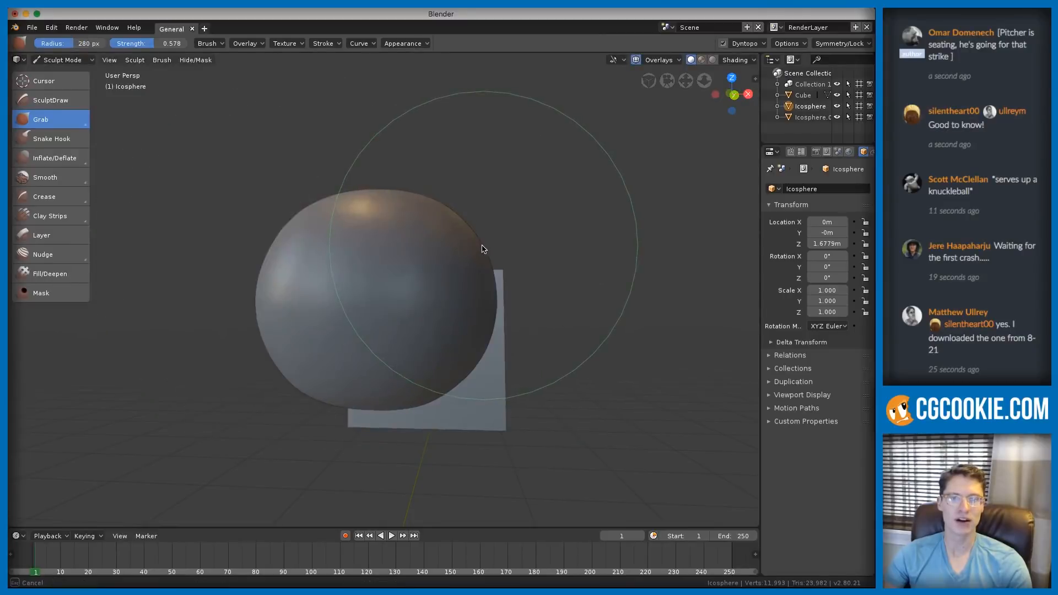
click(435, 203)
- Set the Grab brush radius to 188 px and check the sphere's roundness from farther away
scroll(548, 217, down, 3)
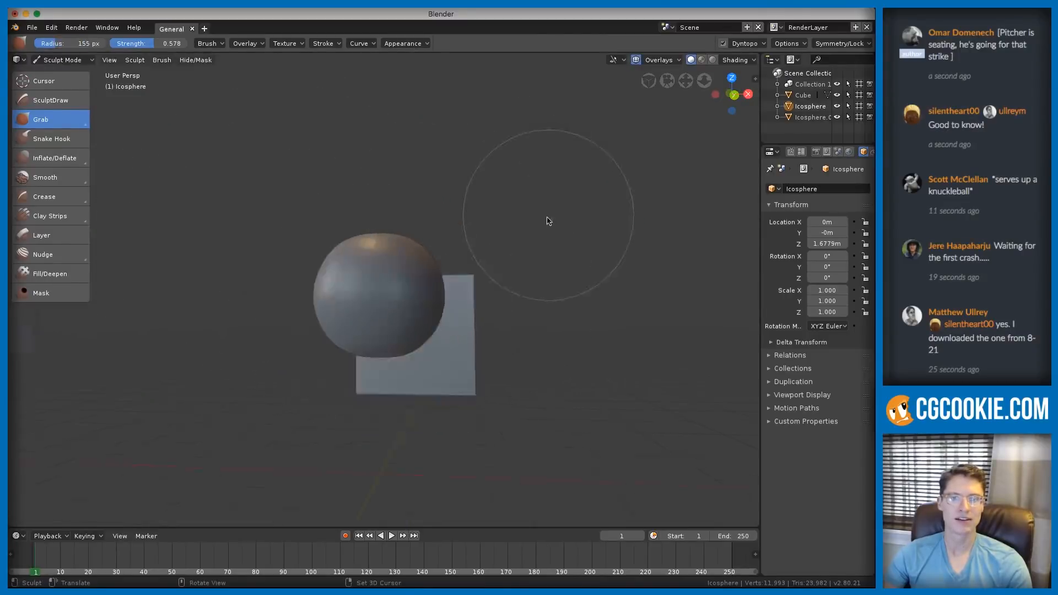
middle_drag(548, 217, 489, 222)
scroll(515, 225, down, 2)
scroll(496, 248, up, 5)
key(f)
click(344, 215)
mouse_move(413, 303)
middle_down()
mouse_move(472, 295)
mouse_move(511, 254)
mouse_move(534, 321)
mouse_move(515, 231)
mouse_move(504, 274)
middle_up()
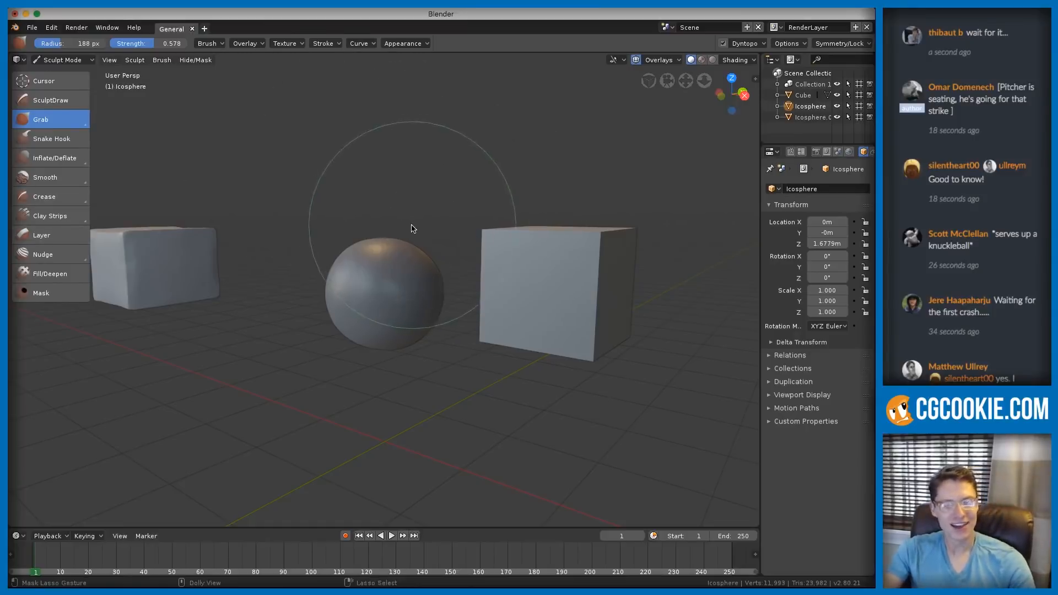
- Save the scene in the Downloads folder as primitive-sculpts.blend
key(ctrl+shift+s)
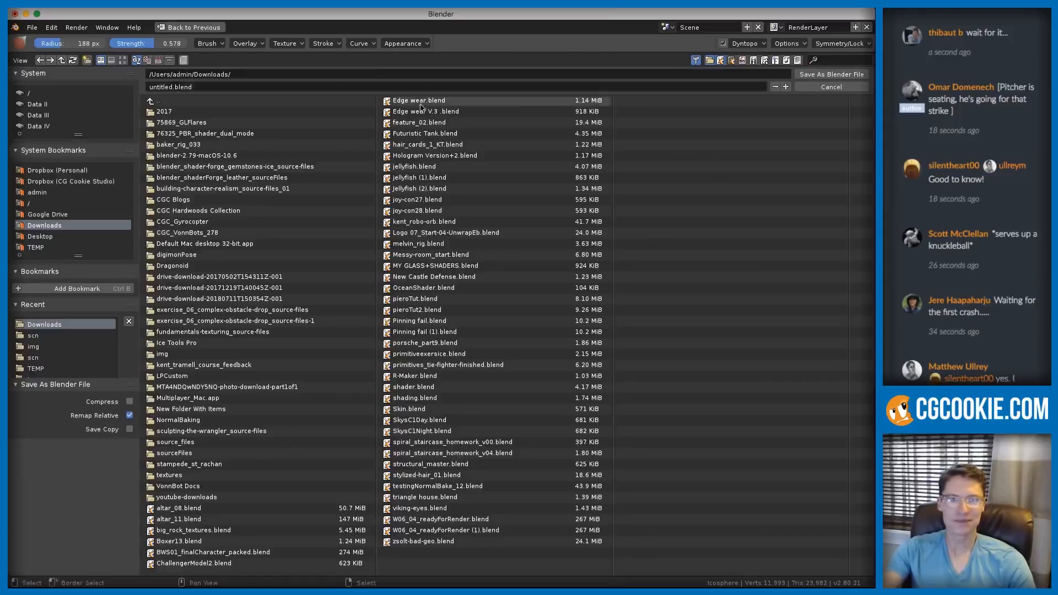
click(173, 88)
double_click(162, 87)
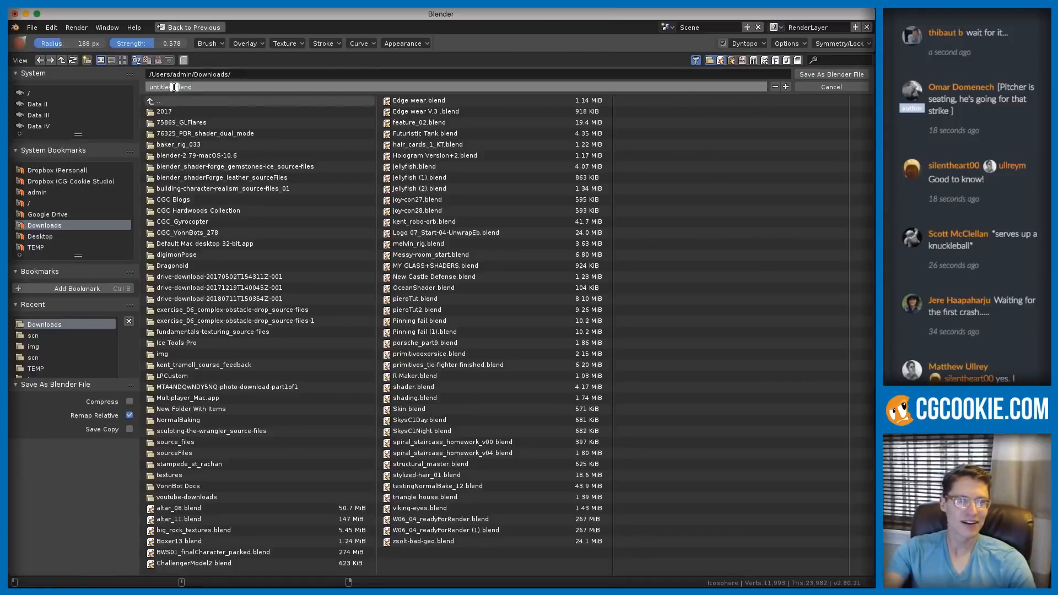
text(primitive-sculpts)
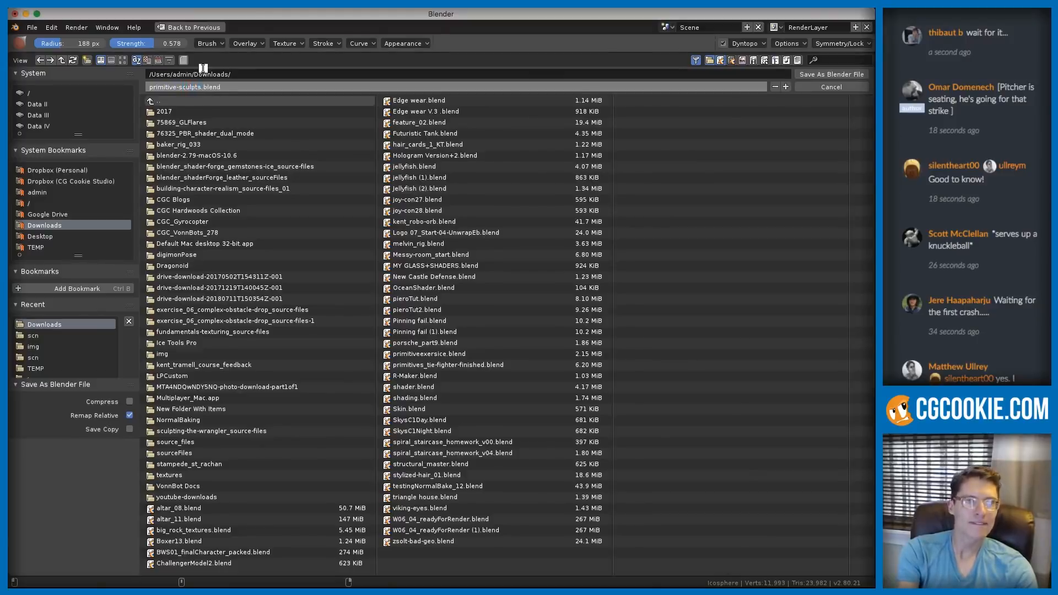
key(Return)
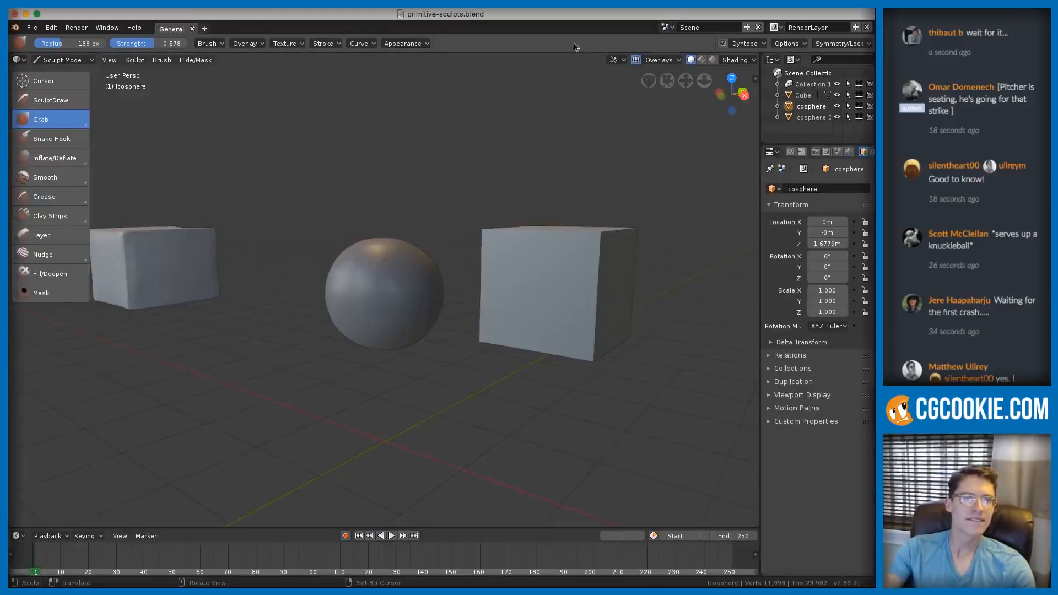
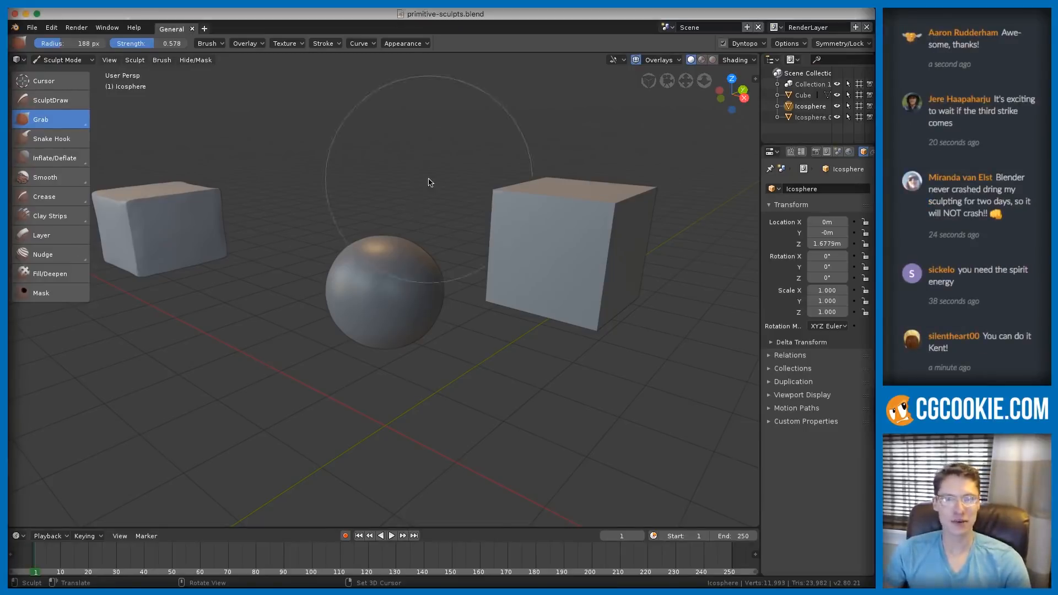
- Even out the sphere's lower edge with the Grab brush at 277 px and 187 px radius
middle_drag(428, 182, 402, 217)
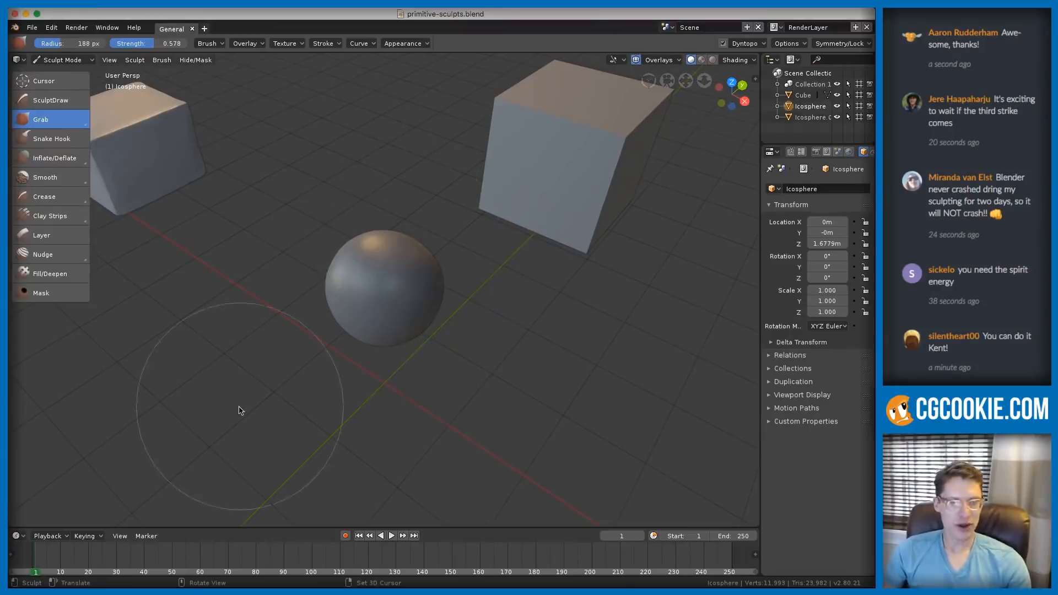
mouse_move(457, 276)
middle_down()
mouse_move(425, 219)
mouse_move(388, 215)
middle_up()
key(f)
click(448, 332)
key(f)
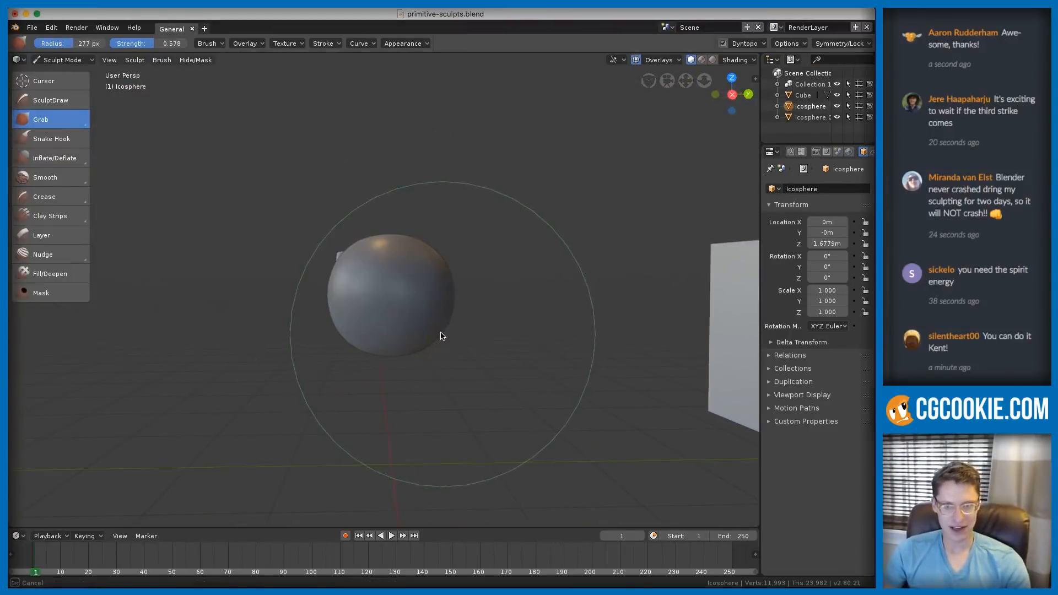
click(331, 320)
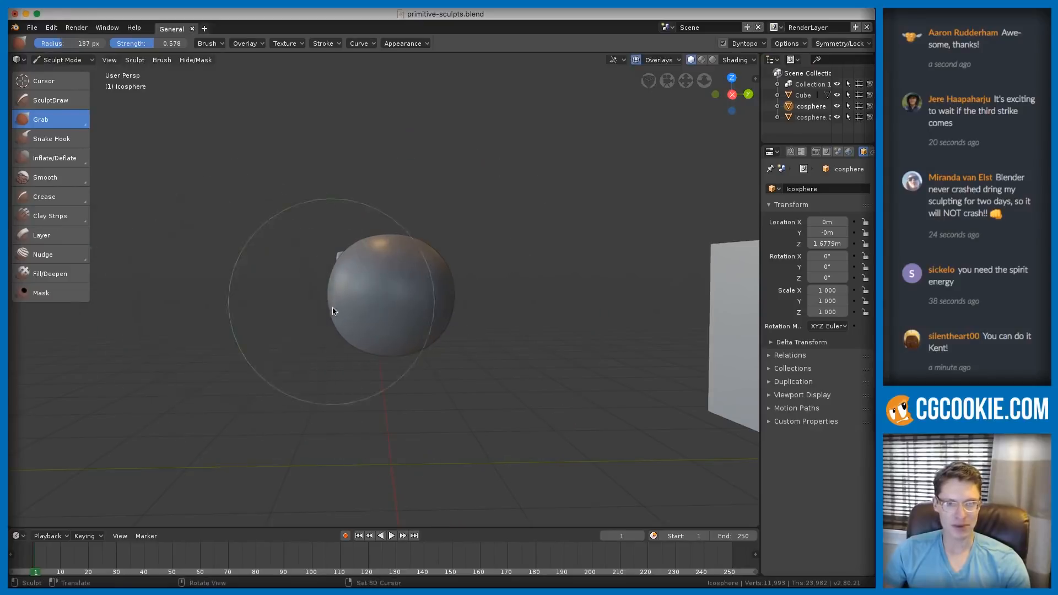
key(f)
drag(333, 315, 347, 341)
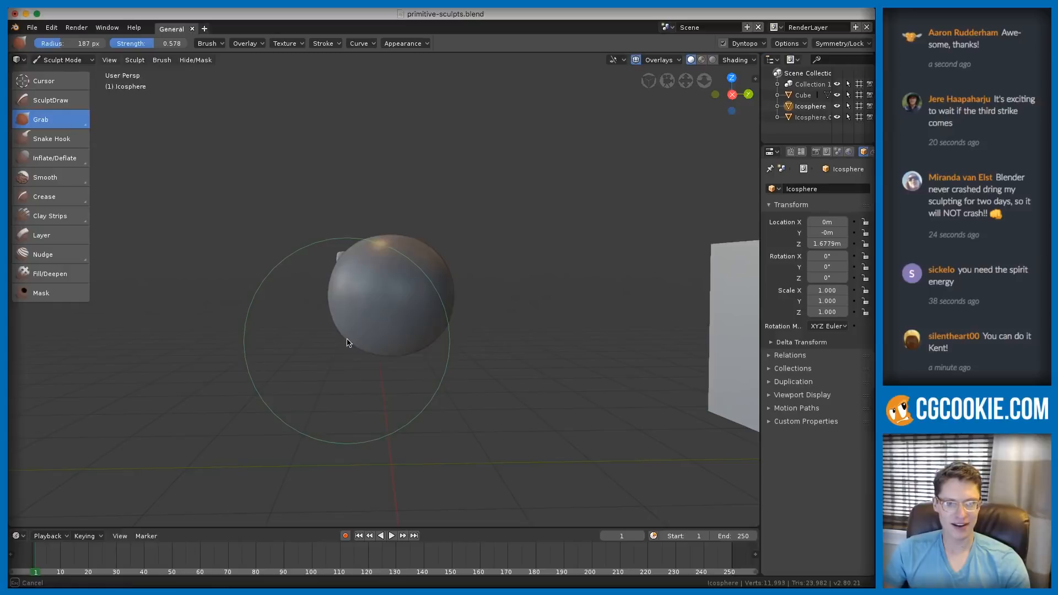
click(358, 353)
- Correct the sphere's outline from front and side views with the Grab brush, using radii of 212, 344 and 251 px
mouse_move(358, 352)
middle_down()
mouse_move(538, 283)
mouse_move(590, 286)
mouse_move(459, 318)
middle_up()
key(f)
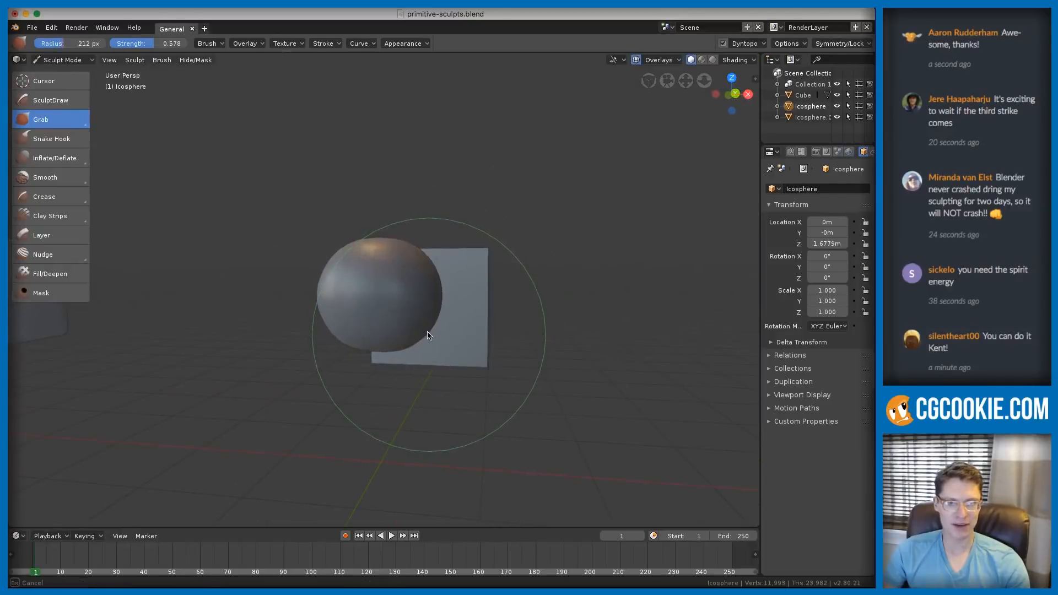
click(474, 288)
scroll(473, 289, down, 1)
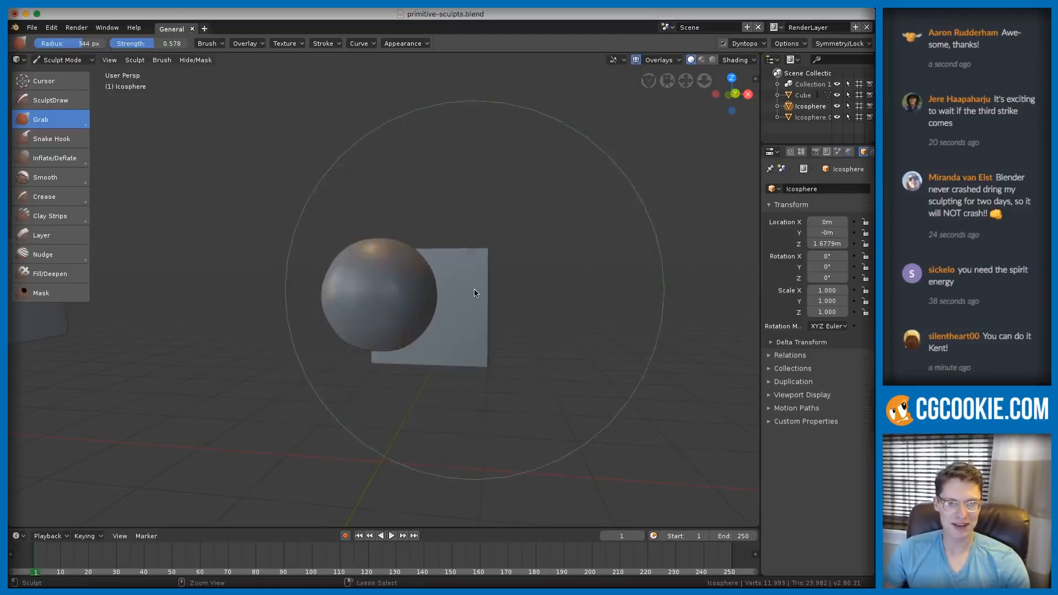
middle_drag(512, 265, 399, 257)
scroll(386, 262, up, 1)
key(f)
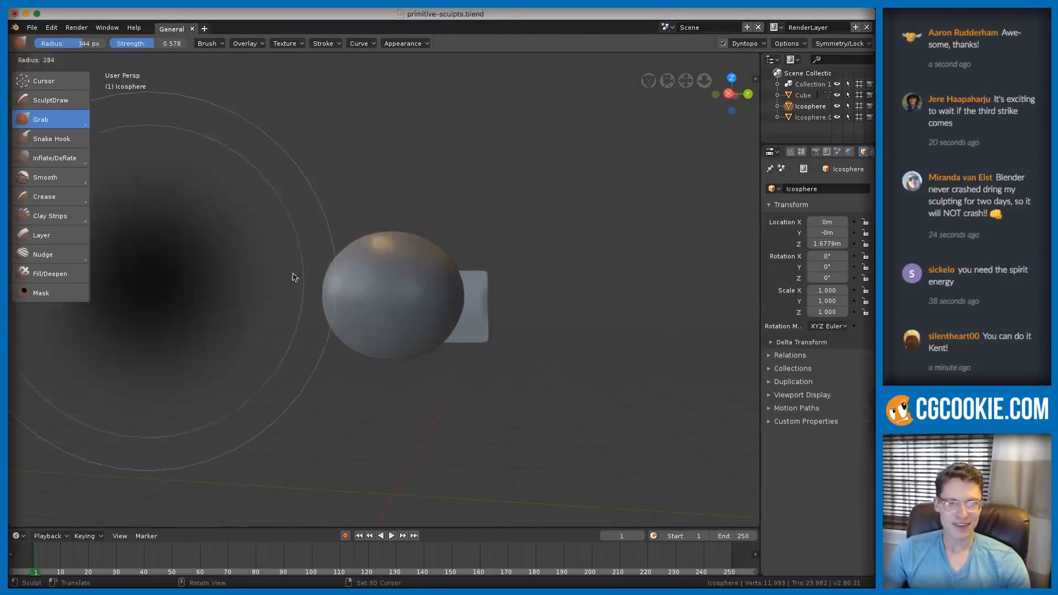
click(290, 284)
drag(322, 290, 326, 288)
mouse_move(326, 289)
middle_down()
mouse_move(472, 284)
mouse_move(485, 255)
mouse_move(497, 253)
mouse_move(448, 260)
mouse_move(519, 277)
middle_up()
key(ctrl)
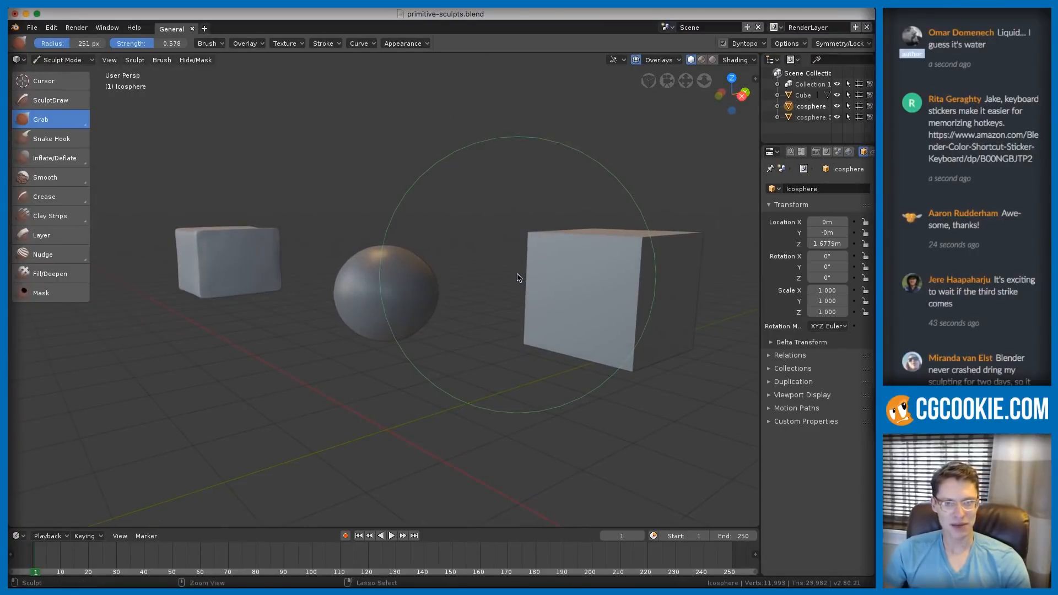
middle_drag(517, 277, 571, 273)
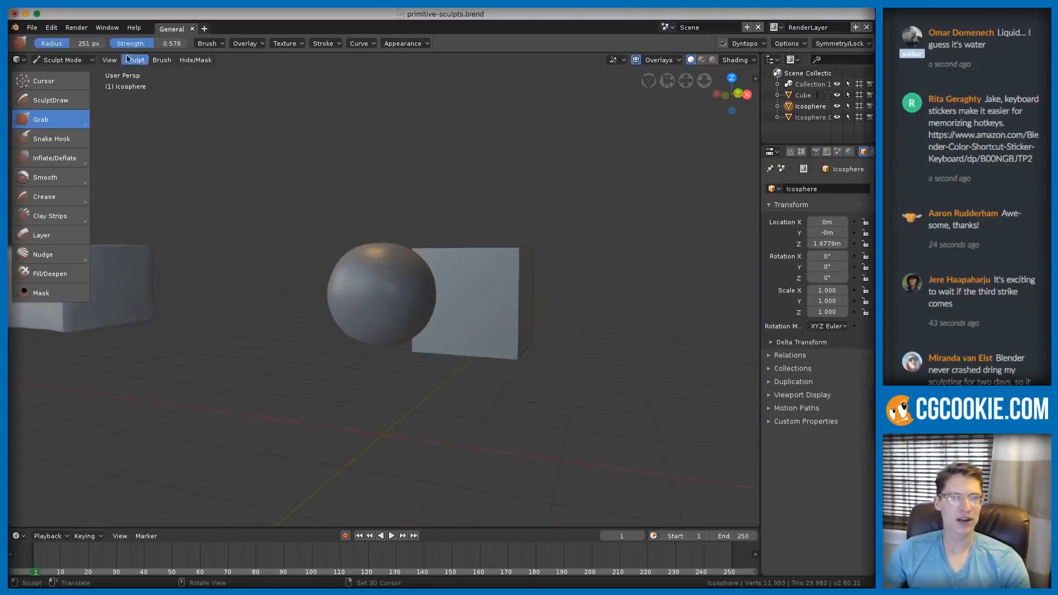
- Switch to Object Mode and duplicate the sphere, moving the copy -2.75 m along the X axis
click(62, 60)
click(55, 65)
middle_drag(359, 160, 449, 223)
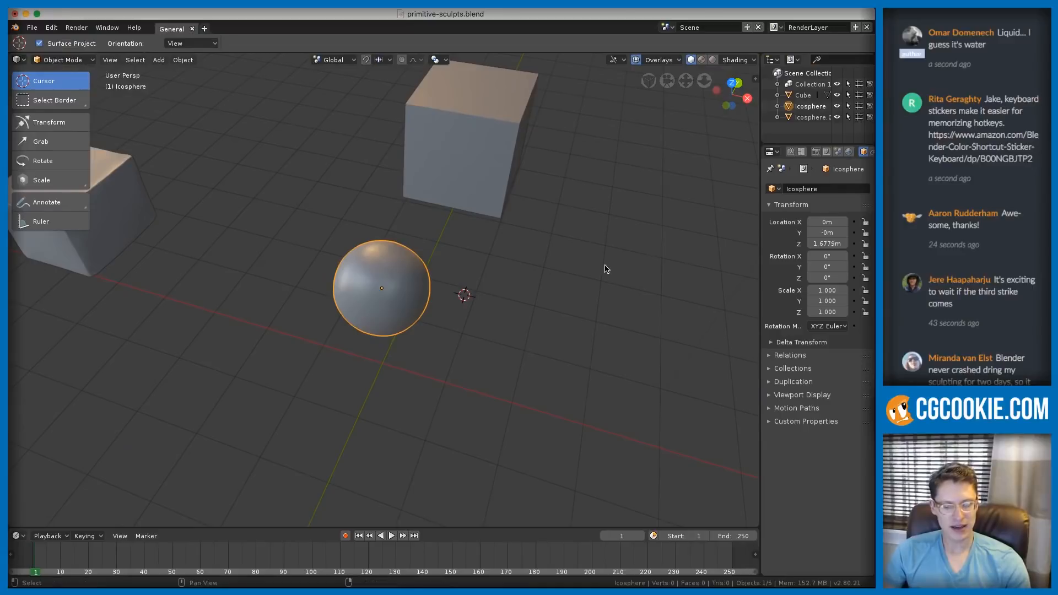
key(shift+d)
key(x)
click(440, 234)
middle_drag(449, 236, 456, 241)
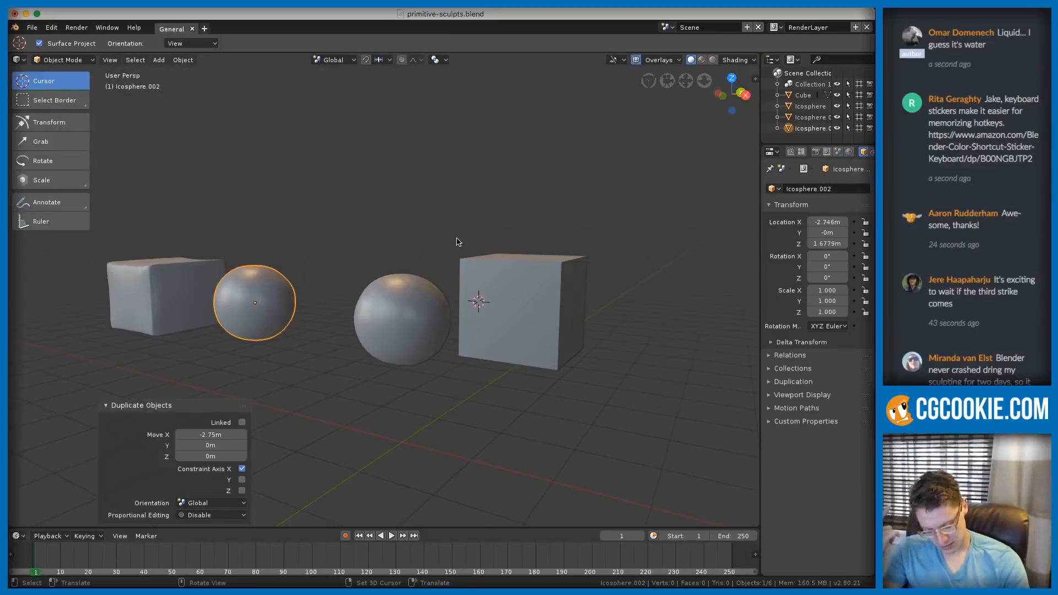
- Select the original sphere and put it back into Sculpt Mode
click(428, 298)
middle_drag(427, 298, 417, 278)
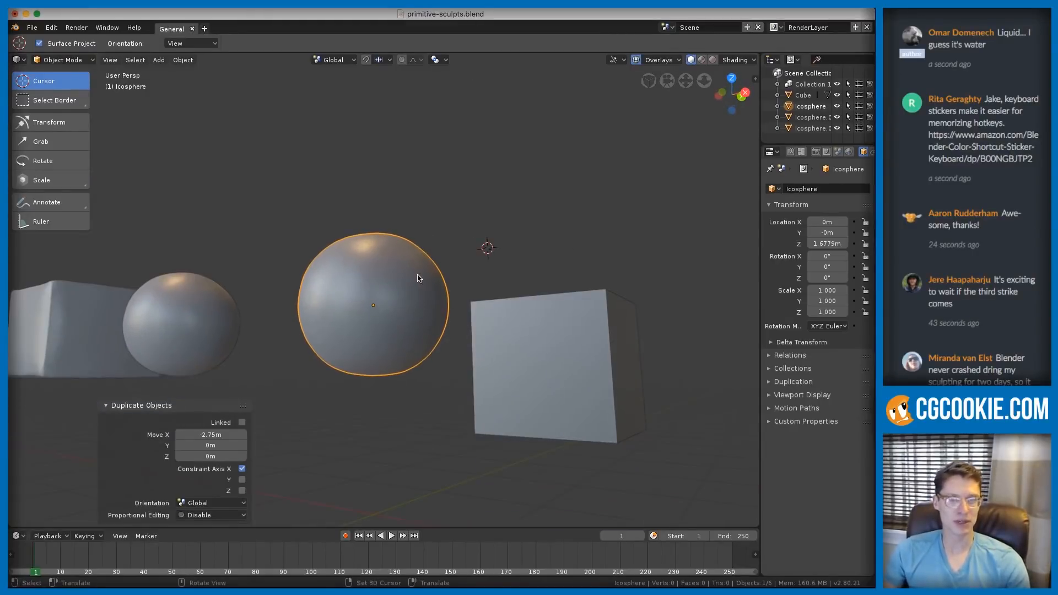
click(67, 62)
click(58, 85)
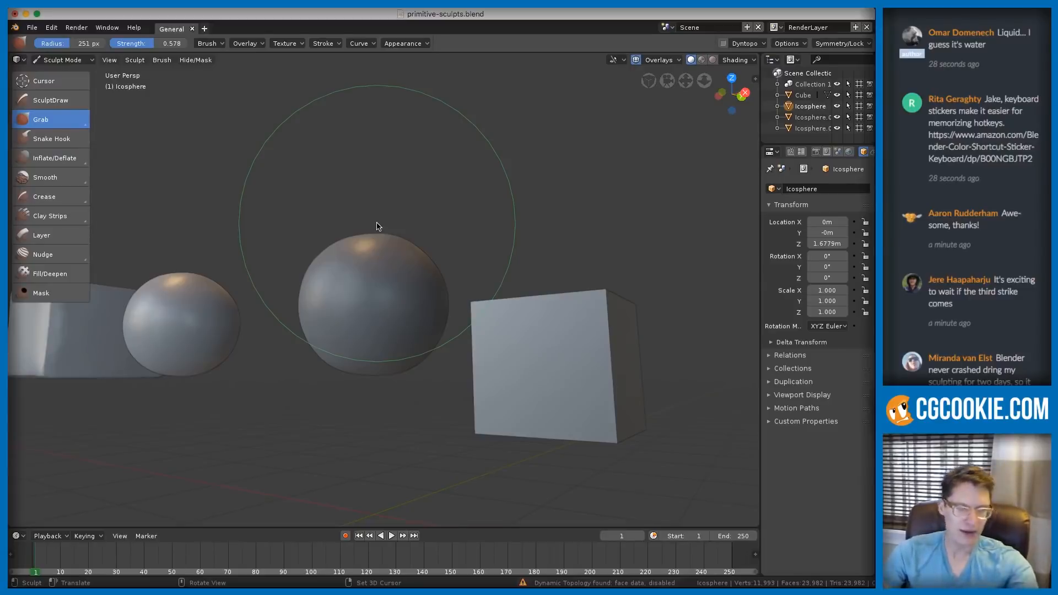
- Set up the Crease brush with 106 px radius and 0.655 strength, and try a stroke across the original sphere's front
middle_drag(361, 408, 271, 385)
middle_drag(373, 357, 359, 347)
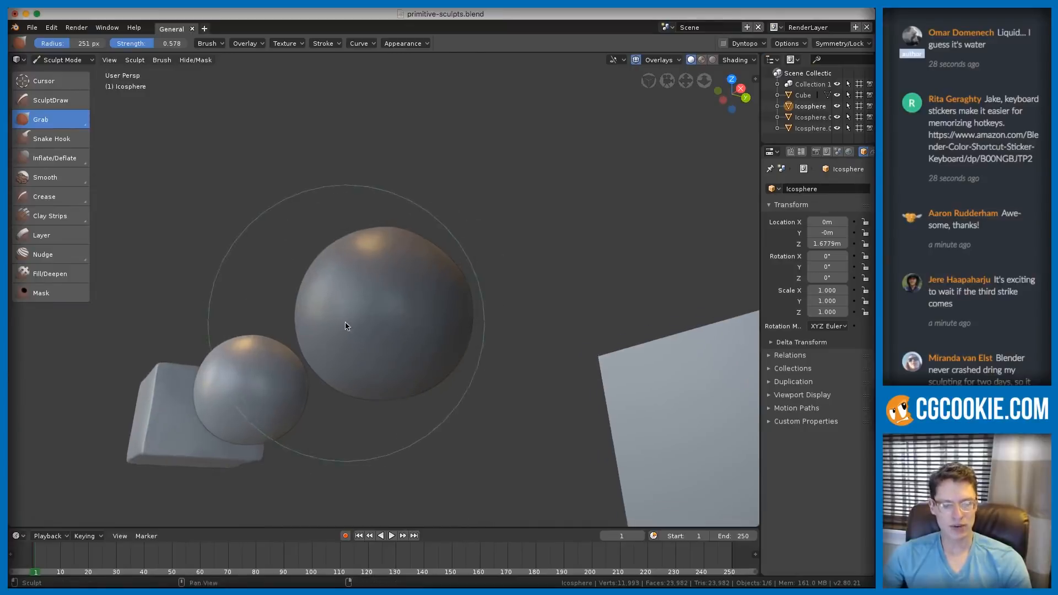
key(p)
key(f)
click(238, 353)
drag(46, 203, 47, 223)
middle_drag(375, 323, 386, 316)
key(shift+f)
click(384, 316)
drag(384, 334, 306, 330)
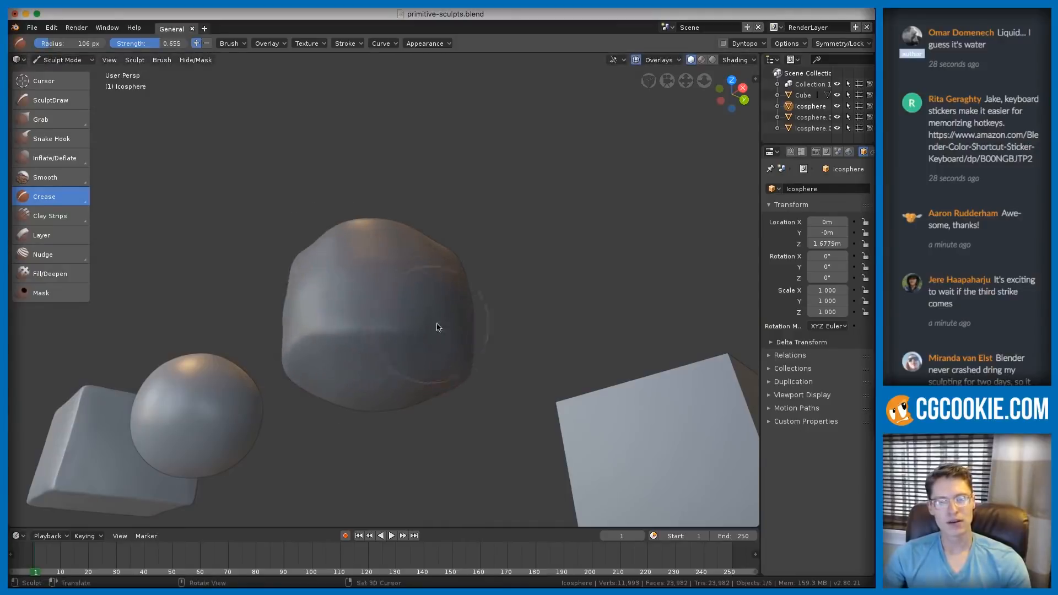
key(ctrl+z)
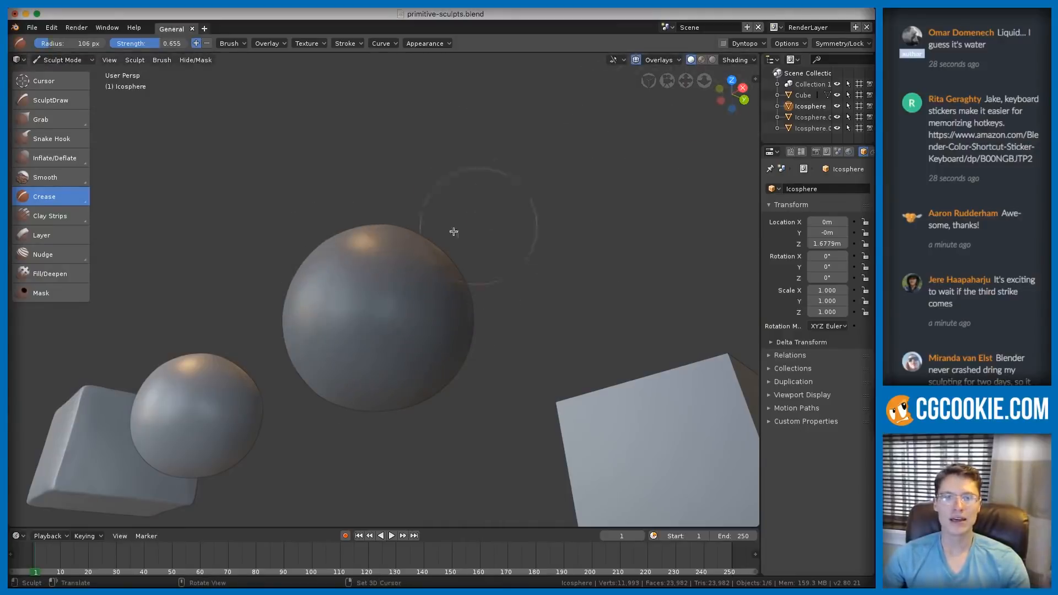
- Turn Dyntopo on for the sphere, accepting the loss of vertex data, and check the Dyntopo and symmetry settings
click(760, 44)
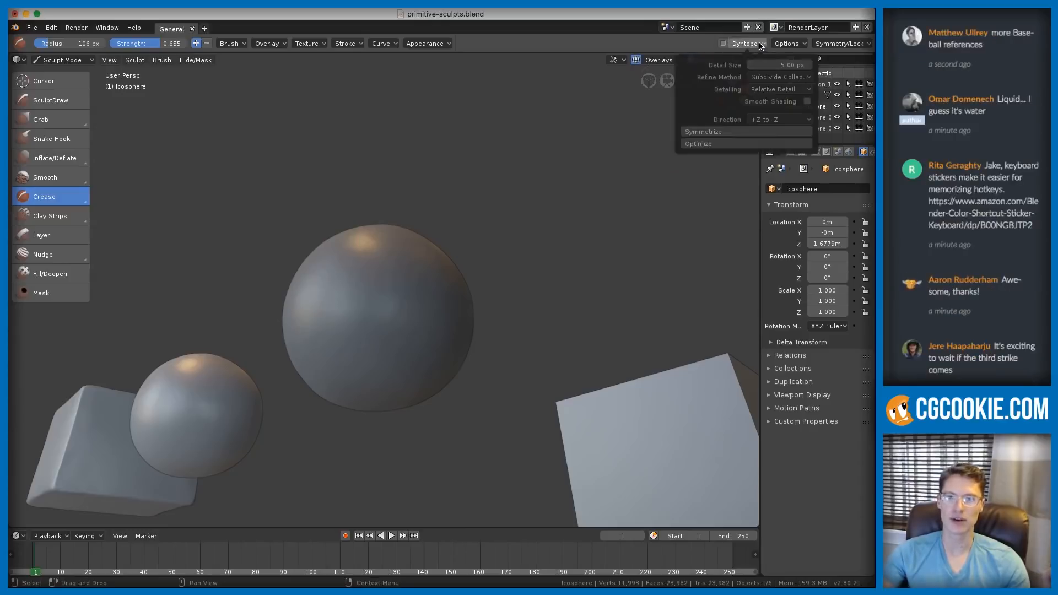
click(722, 44)
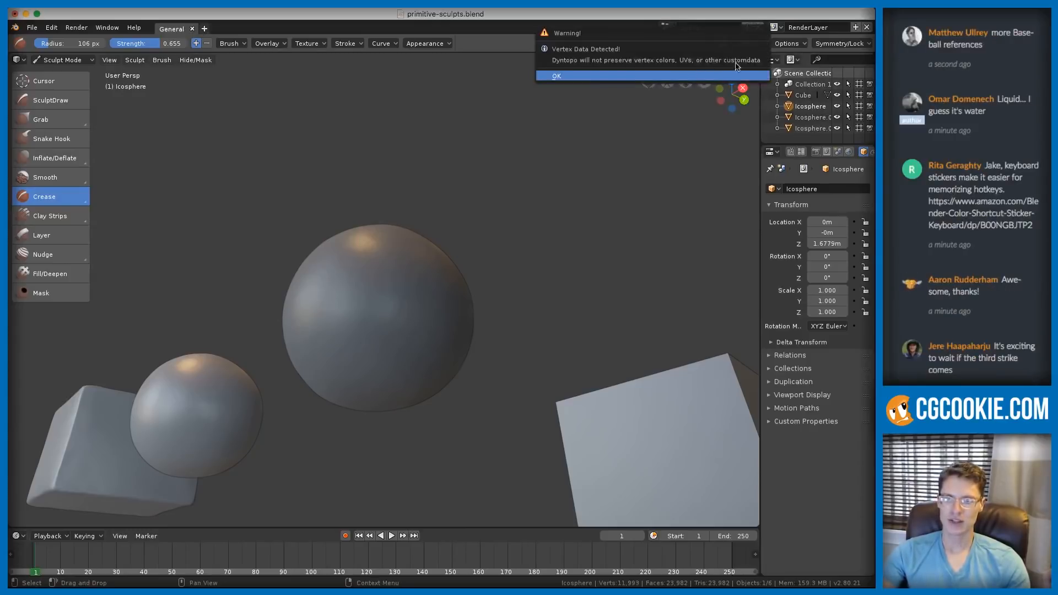
click(725, 73)
click(759, 45)
click(843, 44)
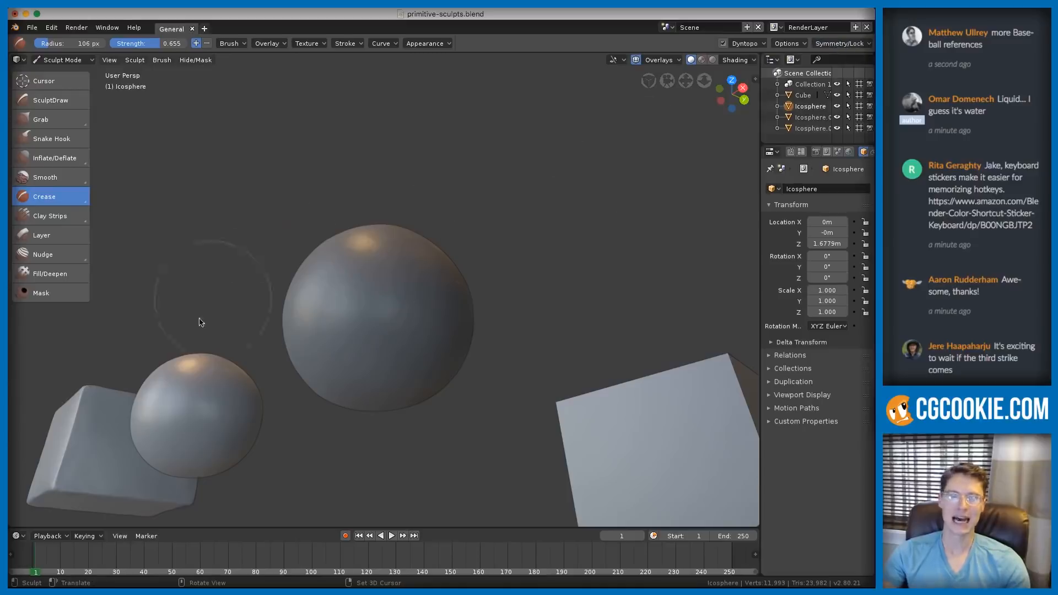
- Flatten the sphere's underside into a dome with crease strokes at 150 px radius, working around the lower part
mouse_move(330, 328)
middle_down()
mouse_move(414, 310)
mouse_move(303, 314)
middle_up()
scroll(391, 314, up, 1)
key(f)
click(414, 304)
mouse_move(303, 314)
mouse_down()
mouse_move(364, 296)
mouse_move(462, 314)
mouse_move(336, 300)
mouse_move(357, 293)
mouse_move(284, 313)
mouse_up()
drag(368, 291, 439, 276)
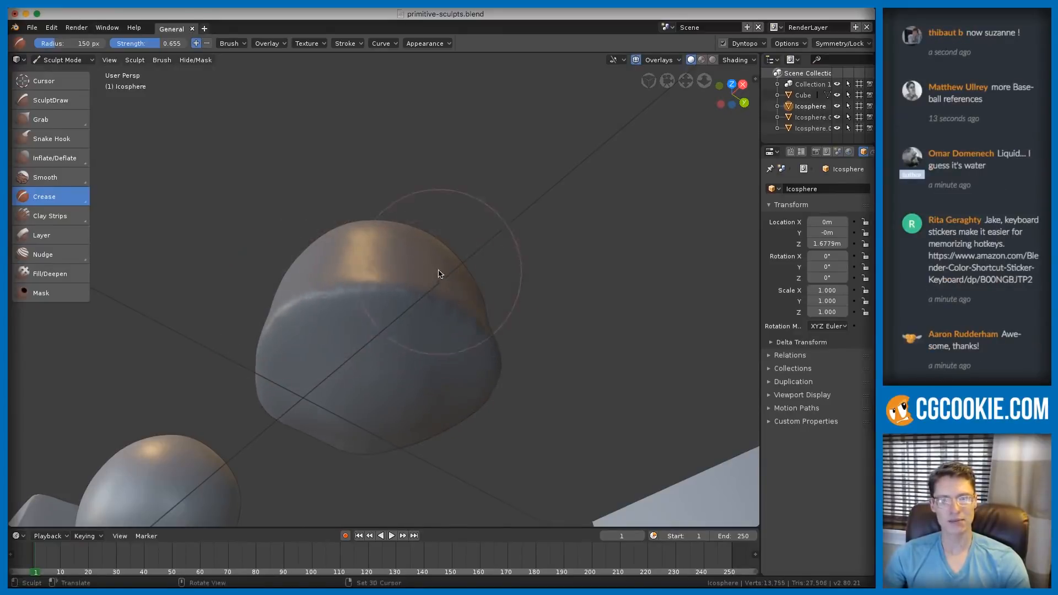
middle_drag(402, 294, 445, 297)
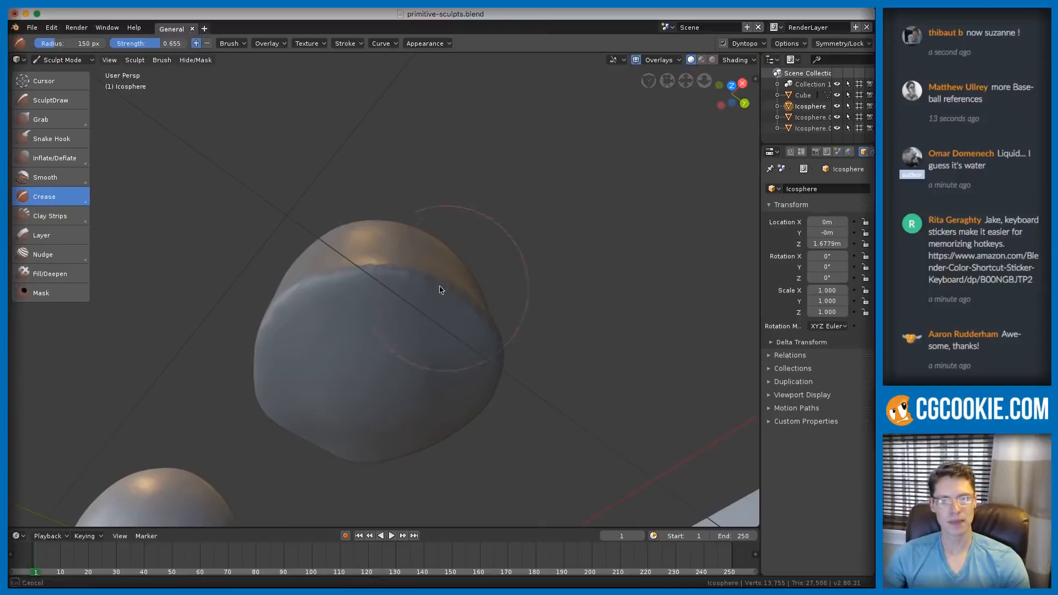
middle_drag(347, 265, 387, 326)
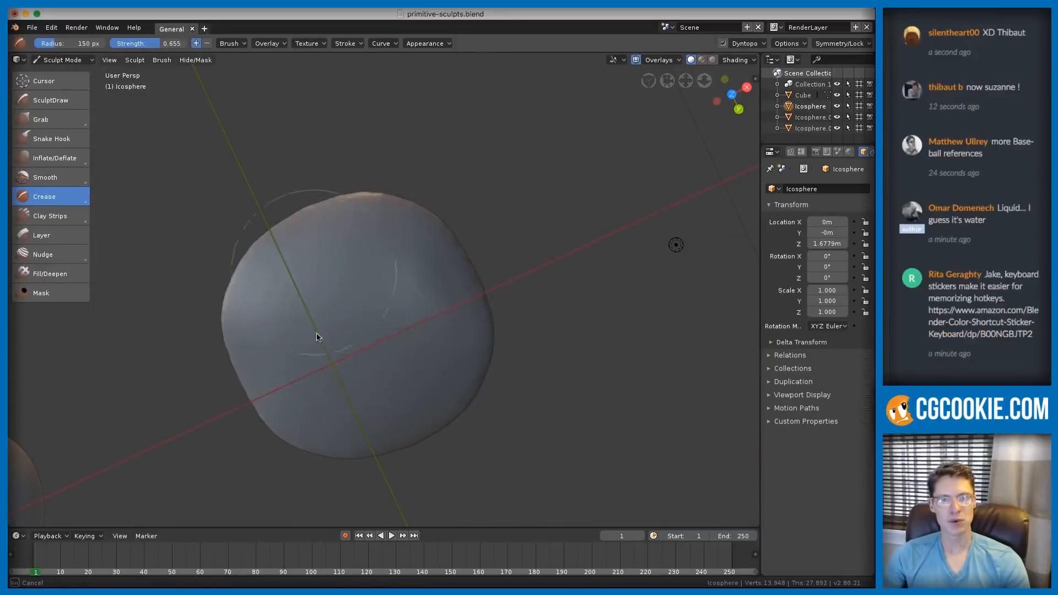
middle_drag(376, 317, 382, 406)
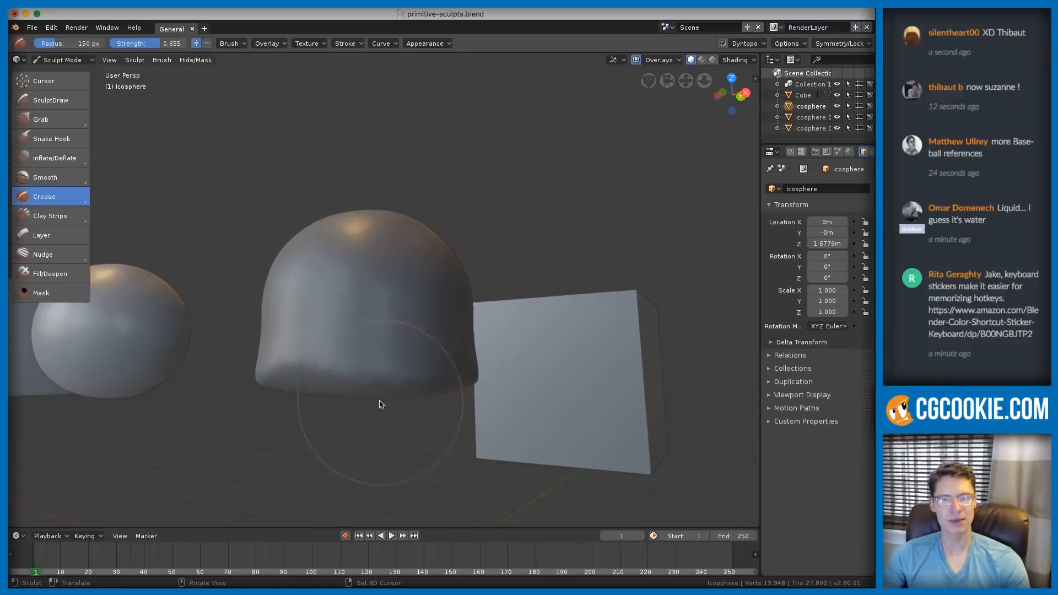
- Push the dome's lower rim into shape with the Thumb brush at 208 px radius
key(g)
middle_drag(326, 335, 349, 342)
key(f)
click(326, 370)
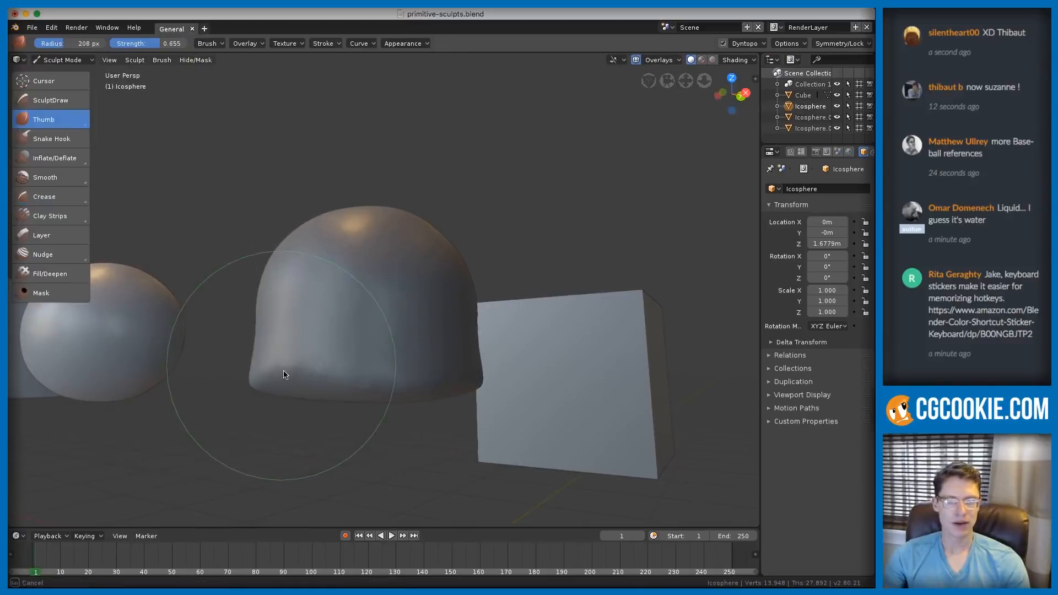
middle_drag(285, 397, 316, 378)
drag(277, 366, 275, 389)
drag(262, 427, 262, 427)
middle_drag(419, 339, 401, 363)
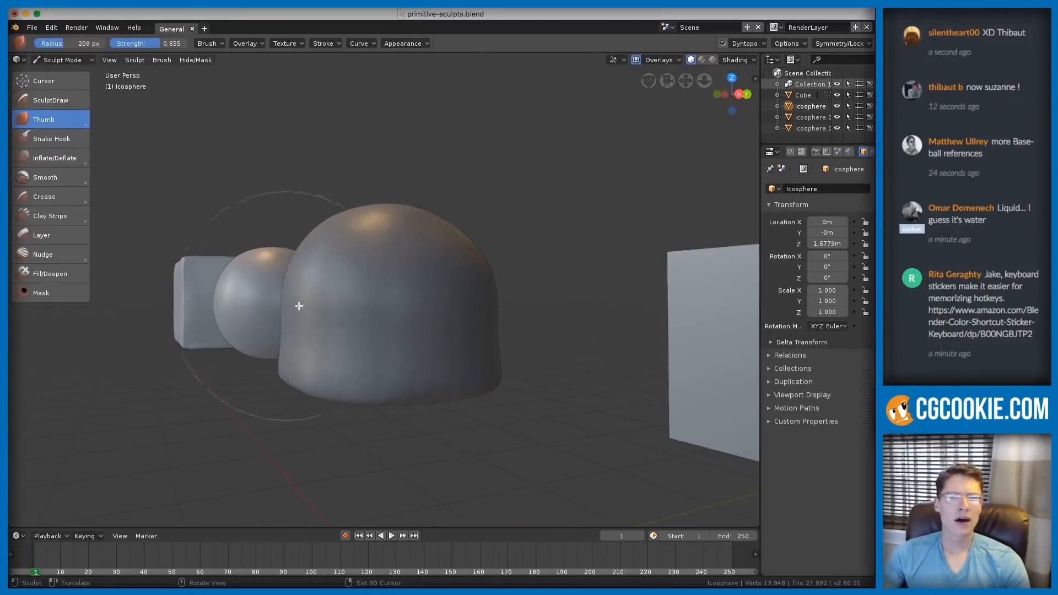
- Switch to the Grab brush and even out the dome's lower sides, reducing the radius from 225 to 151 px
middle_drag(286, 306, 406, 271)
key(f)
drag(54, 121, 44, 139)
middle_drag(246, 344, 285, 378)
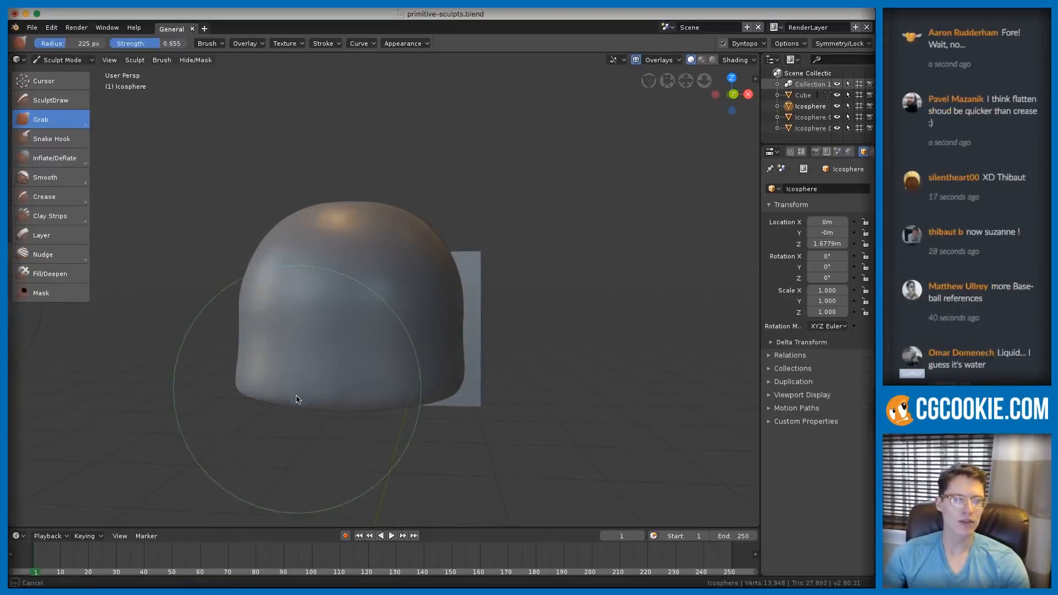
mouse_move(399, 380)
middle_down()
mouse_move(350, 366)
mouse_move(314, 372)
mouse_move(385, 382)
middle_up()
key(f)
click(270, 368)
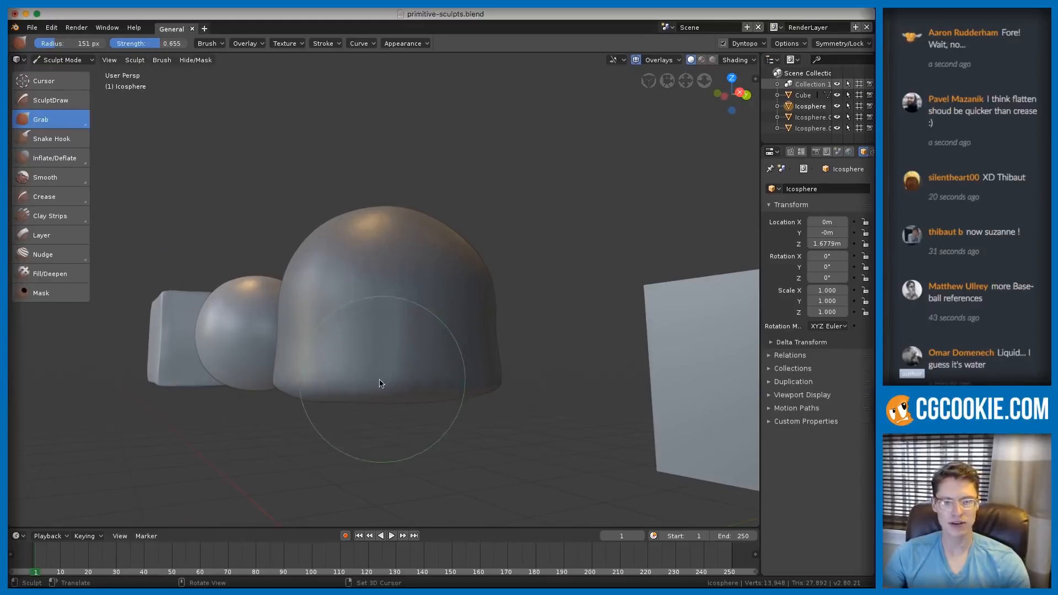
- Choose the Pinch/Magnify brush from the Crease brush group
key(shift+c)
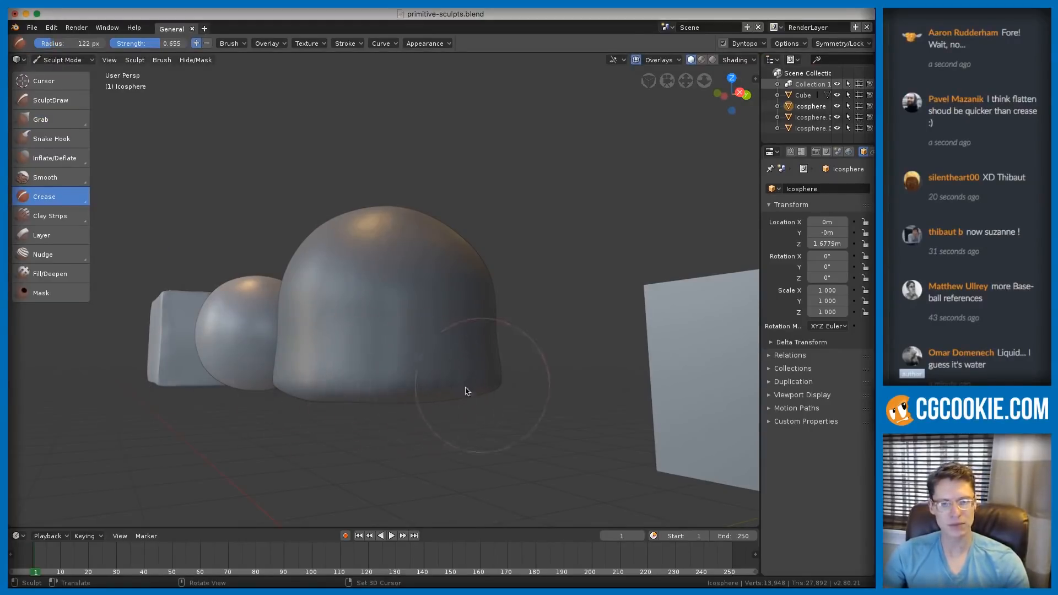
drag(44, 195, 44, 194)
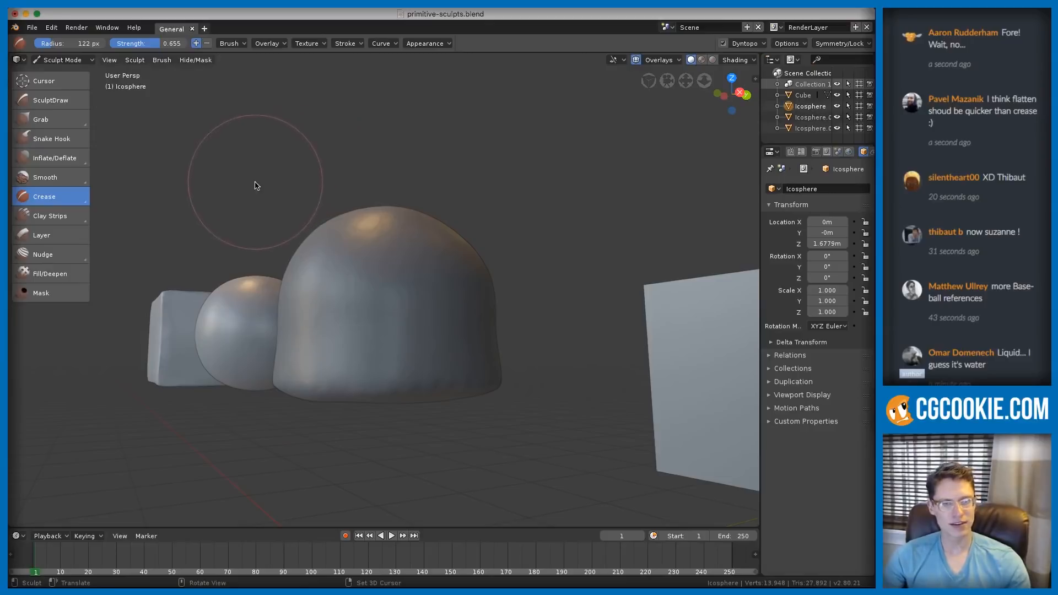
key(shift+c)
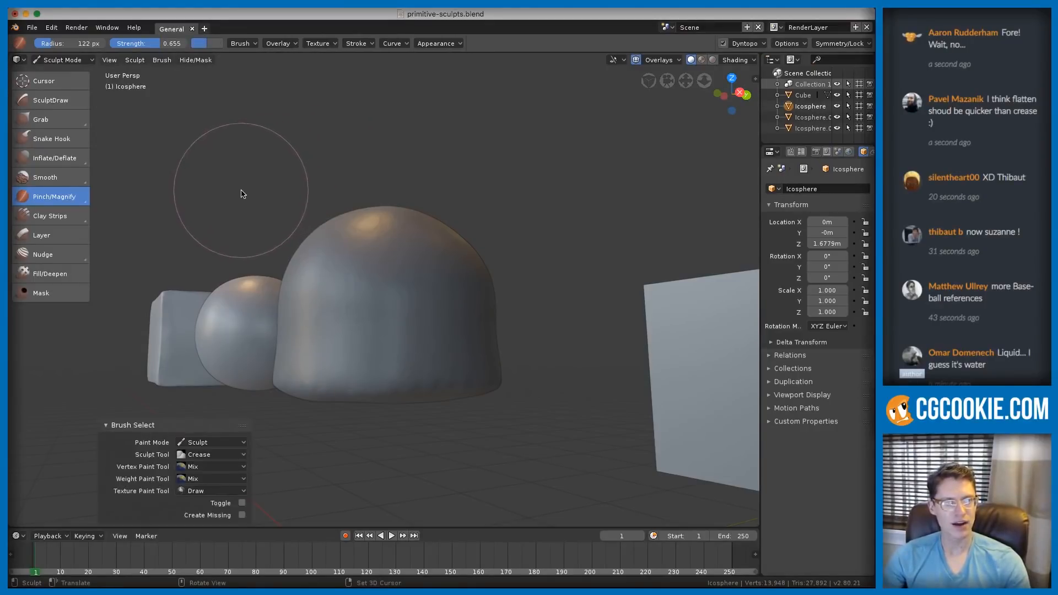
key(c)
drag(41, 197, 39, 251)
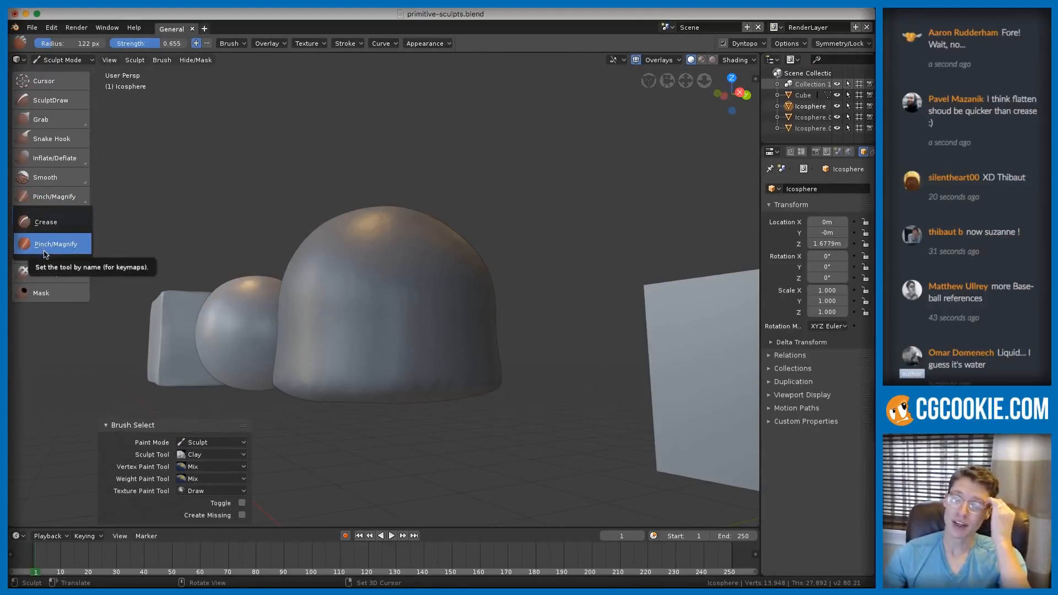
click(45, 252)
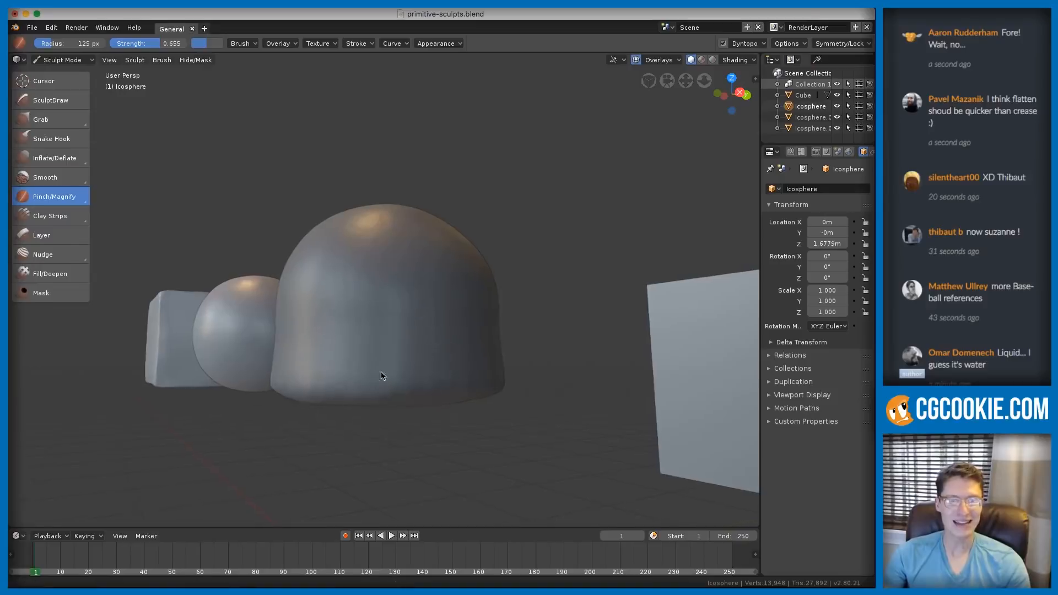
- Sharpen the dome's bottom edge with pinch strokes along the rim
scroll(347, 386, up, 2)
key(f)
mouse_move(350, 387)
mouse_down()
mouse_move(283, 385)
mouse_move(452, 392)
mouse_up()
mouse_move(231, 424)
middle_down()
mouse_move(472, 295)
mouse_move(434, 337)
mouse_move(433, 366)
mouse_move(452, 322)
middle_up()
scroll(424, 371, up, 2)
- Adjust the dome's lower sides and rim with the Grab brush at 157 px radius
key(g)
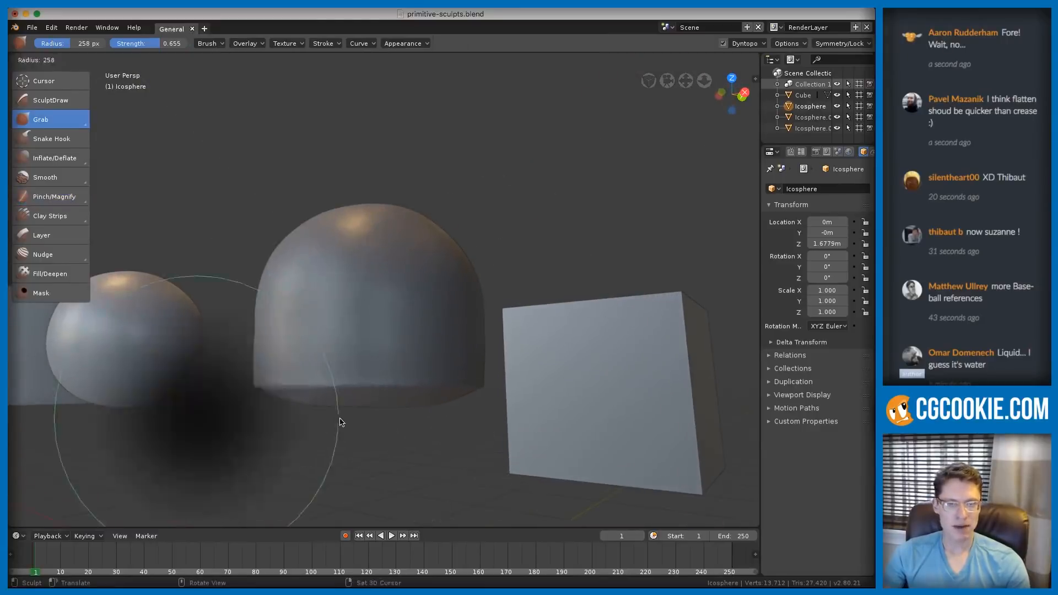
mouse_move(356, 416)
mouse_down()
mouse_move(361, 388)
mouse_move(414, 397)
mouse_move(412, 388)
mouse_up()
key(f)
click(292, 398)
mouse_move(412, 388)
middle_down()
mouse_move(354, 370)
mouse_move(392, 337)
mouse_move(325, 359)
middle_up()
mouse_move(325, 359)
mouse_down()
mouse_move(369, 357)
mouse_move(377, 367)
mouse_up()
drag(405, 313, 404, 316)
mouse_move(404, 317)
middle_down()
mouse_move(364, 373)
mouse_move(394, 439)
middle_up()
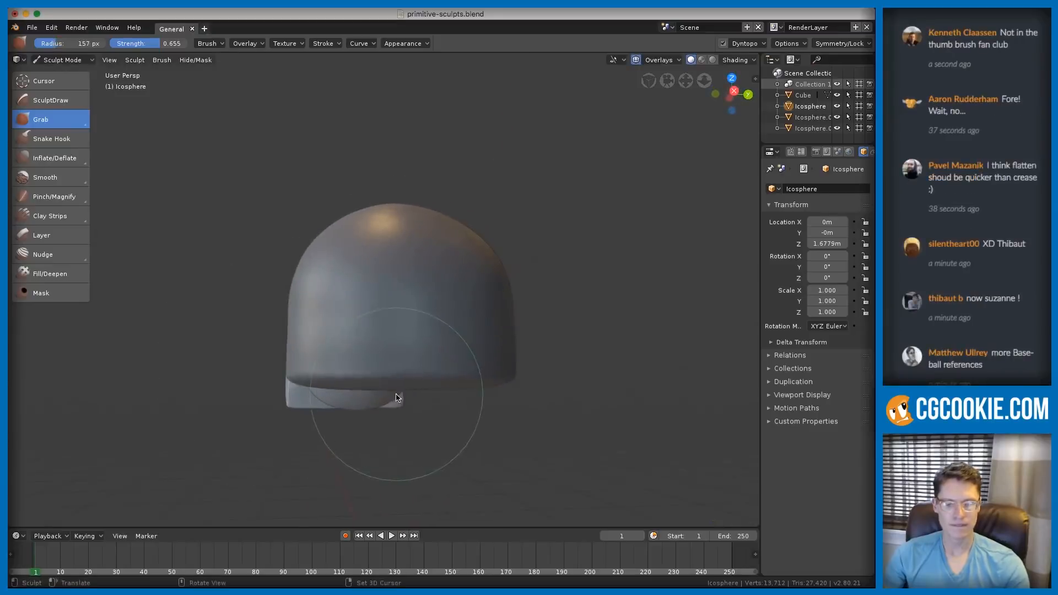
- Return to Pinch/Magnify and tighten the dome's bottom edge further with a 222 px radius
key(p)
middle_drag(382, 384, 434, 390)
mouse_move(434, 390)
mouse_down()
mouse_move(267, 378)
mouse_move(435, 380)
mouse_up()
mouse_move(435, 380)
middle_down()
mouse_move(440, 289)
mouse_move(437, 331)
mouse_move(429, 265)
mouse_move(503, 356)
mouse_move(428, 333)
middle_up()
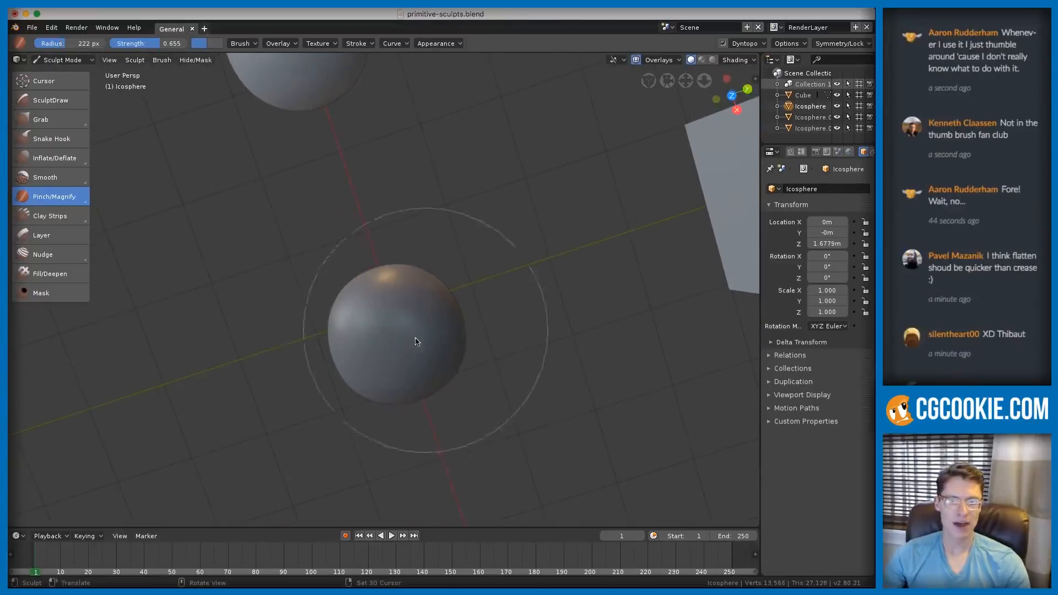
- Enlarge the pinch radius to 301 px and pinch the dome's crown from a framed top view
key(shift+c)
key(f)
click(446, 312)
key(KP_7)
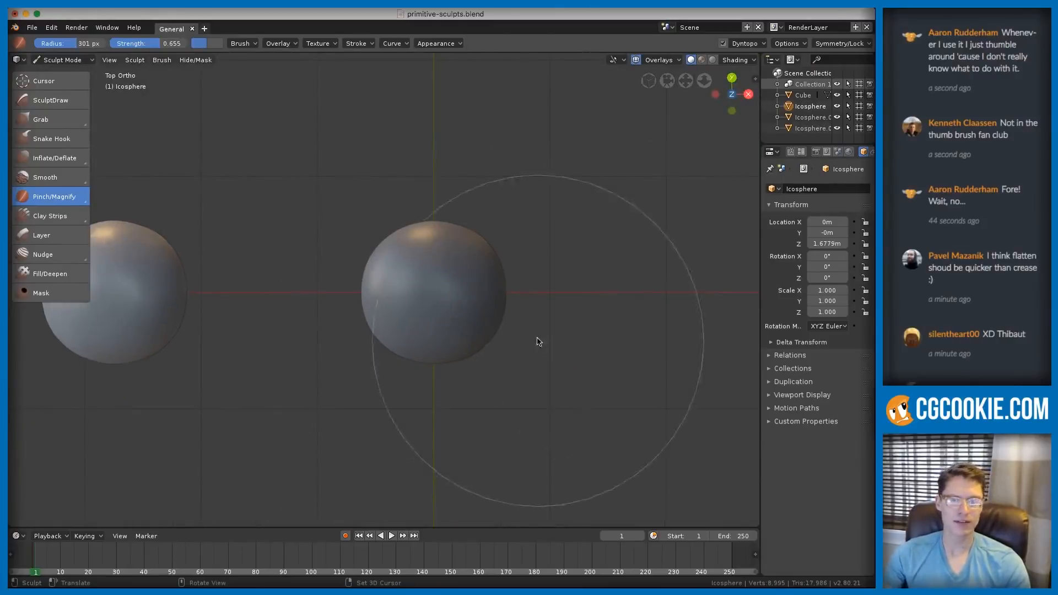
key(KP_5)
key(KP_Decimal)
drag(455, 319, 434, 341)
- Pull the crown's centre into a pointed tip with the Crease brush at 405 px, and reduce the radius to 265 px
drag(65, 197, 58, 228)
key(f)
click(462, 275)
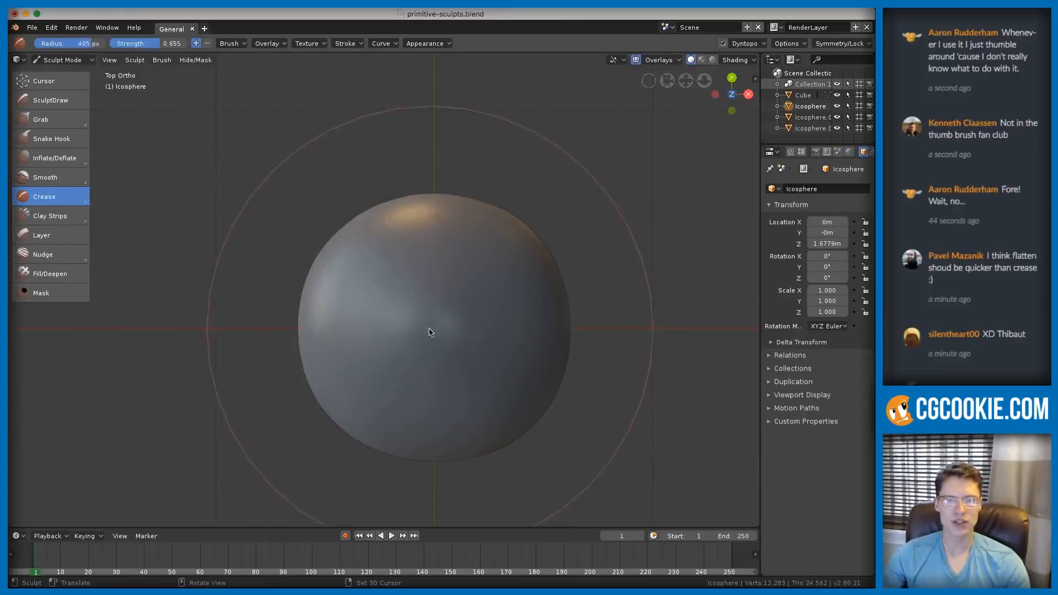
drag(432, 332, 432, 333)
mouse_move(433, 333)
middle_down()
mouse_move(428, 283)
mouse_move(451, 307)
mouse_move(391, 281)
mouse_move(361, 246)
mouse_move(202, 177)
middle_up()
key(bracketleft)
key(bracketleft)
key(bracketleft)
key(bracketleft)
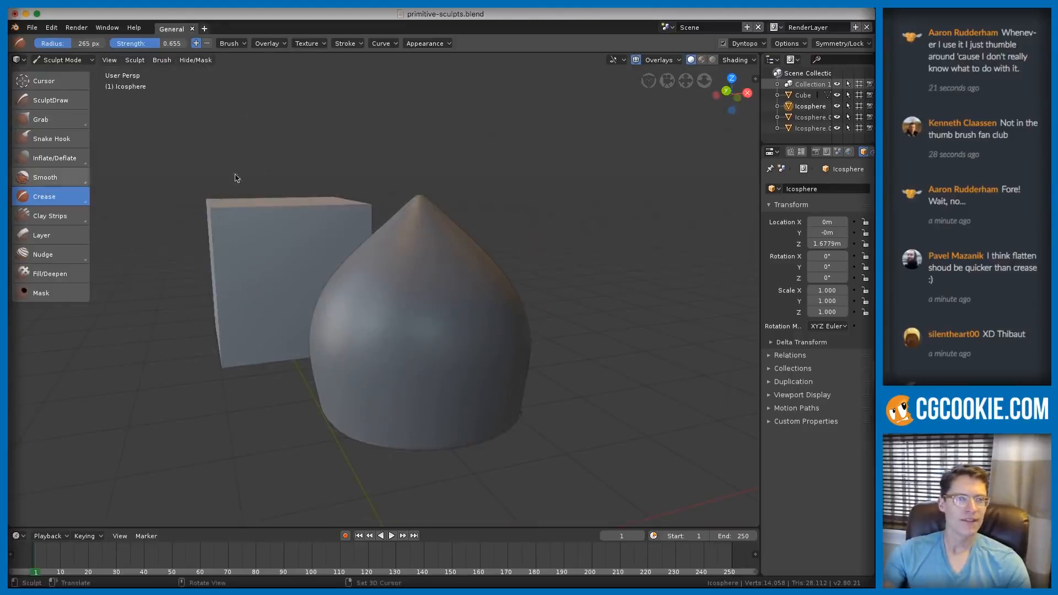
- Choose the Flatten/Contrast brush and flatten the bulging sides below the pointed tip
middle_drag(452, 237, 533, 251)
middle_drag(283, 288, 302, 307)
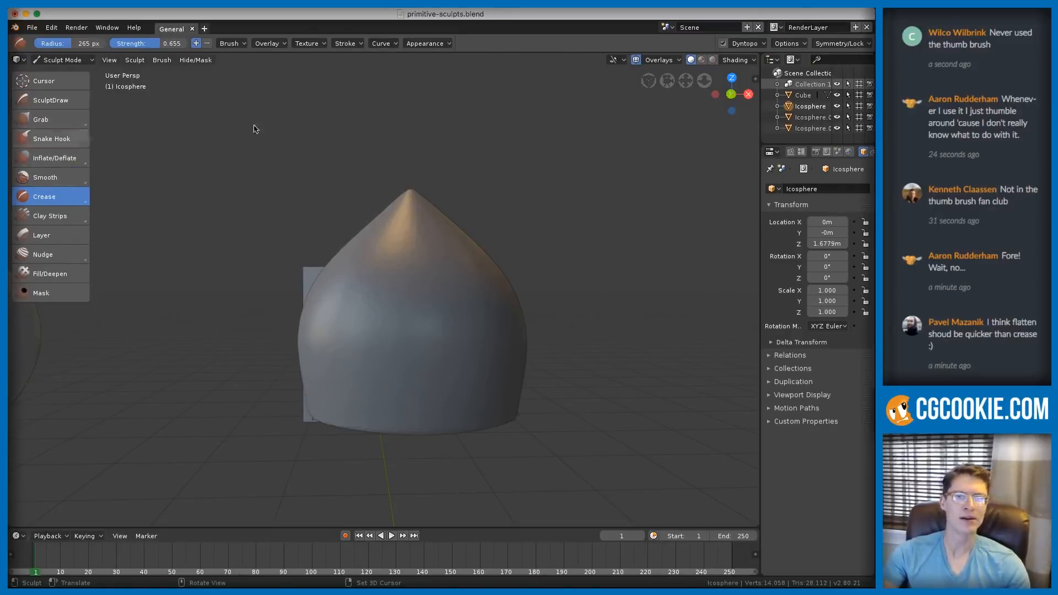
middle_drag(411, 354, 420, 337)
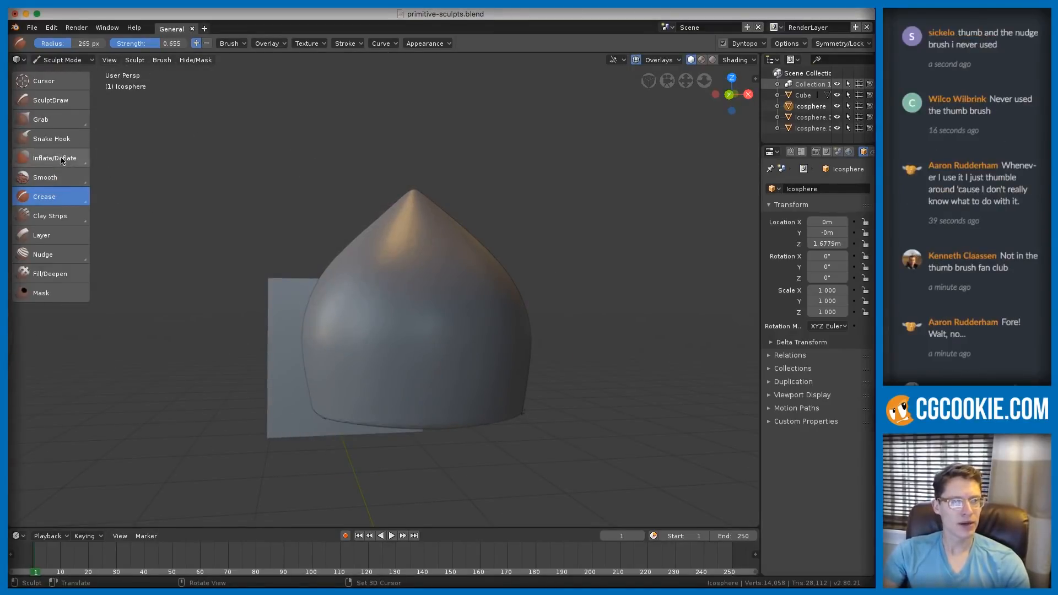
click(62, 178)
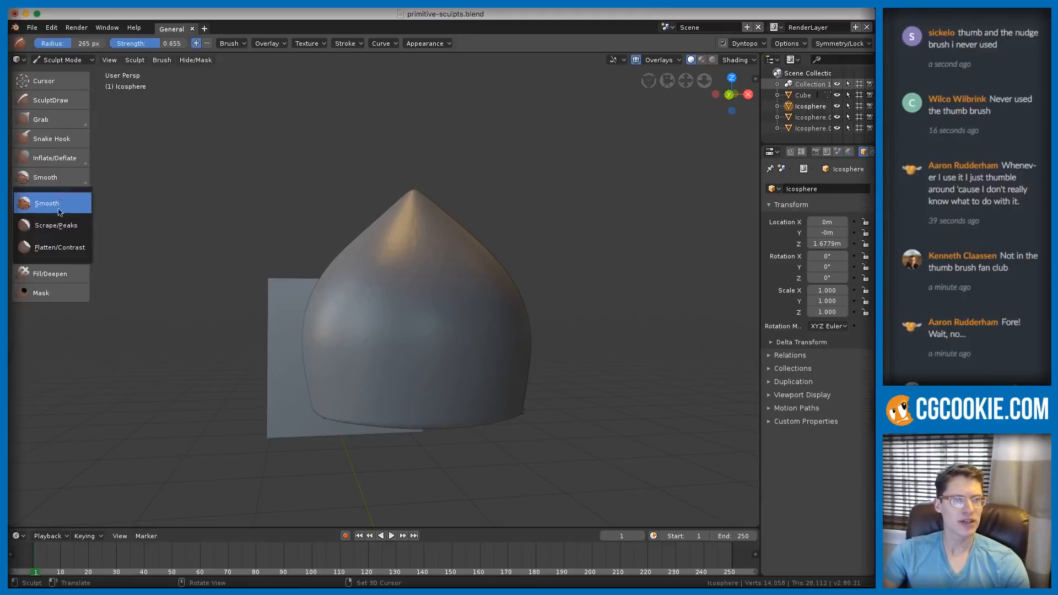
click(59, 248)
middle_drag(342, 289, 461, 314)
mouse_move(462, 314)
mouse_down()
mouse_move(448, 354)
mouse_move(413, 307)
mouse_move(397, 339)
mouse_move(394, 290)
mouse_move(427, 290)
mouse_move(510, 345)
mouse_move(478, 366)
mouse_move(394, 369)
mouse_up()
middle_drag(463, 368, 405, 284)
mouse_move(405, 280)
mouse_down()
mouse_move(451, 269)
mouse_move(386, 255)
mouse_move(465, 246)
mouse_move(399, 288)
mouse_move(392, 257)
mouse_move(371, 298)
mouse_move(372, 326)
mouse_move(348, 355)
mouse_move(369, 362)
mouse_move(468, 349)
mouse_move(372, 296)
mouse_move(420, 289)
mouse_move(395, 272)
mouse_move(369, 292)
mouse_move(368, 319)
mouse_move(361, 309)
mouse_move(489, 319)
mouse_move(385, 295)
mouse_move(420, 283)
mouse_move(368, 304)
mouse_move(349, 345)
mouse_up()
- Straighten the sides into a cone with flatten strokes at 202 px radius, working all the way around
key(f)
click(320, 251)
key(f)
click(434, 278)
mouse_move(349, 345)
middle_down()
mouse_move(383, 307)
mouse_move(413, 328)
middle_up()
mouse_move(413, 327)
mouse_down()
mouse_move(418, 288)
mouse_move(418, 349)
mouse_up()
mouse_move(418, 349)
middle_down()
mouse_move(505, 314)
mouse_move(486, 340)
middle_up()
middle_drag(484, 298, 439, 296)
scroll(443, 294, up, 2)
mouse_move(455, 296)
mouse_down()
mouse_move(425, 378)
mouse_move(430, 283)
mouse_up()
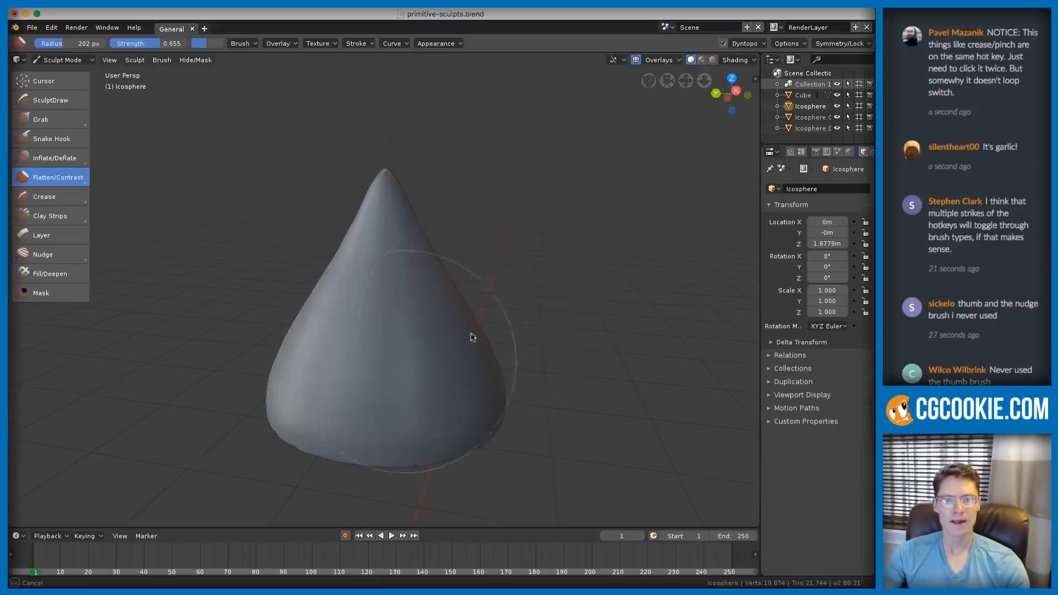
middle_drag(481, 373, 329, 396)
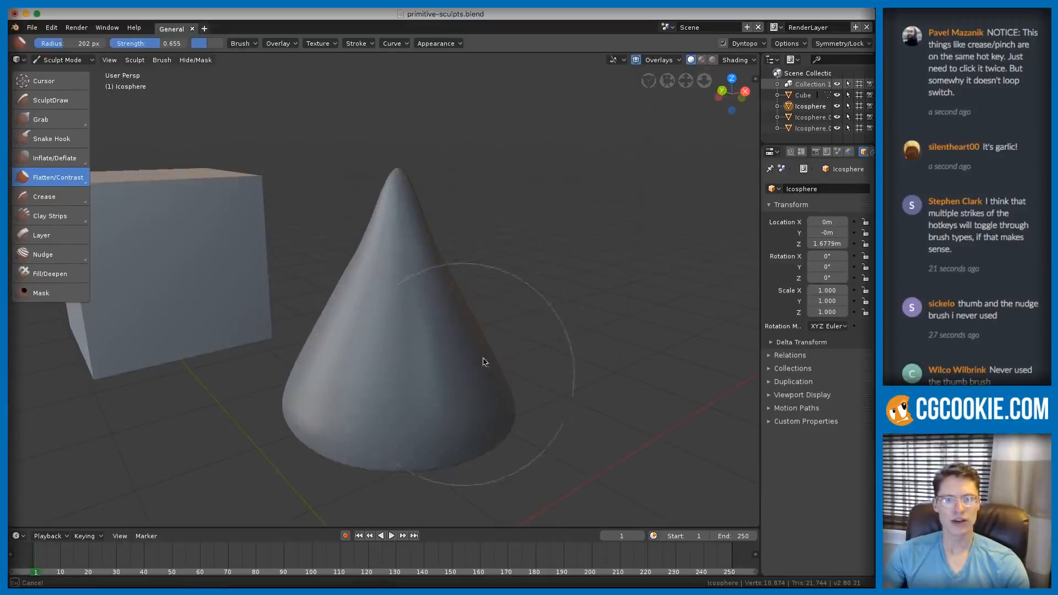
middle_drag(470, 370, 391, 232)
- Switch back to the Crease brush at 143 px radius and set its strength to 0.317 for the cone's base
middle_drag(487, 250, 427, 209)
scroll(449, 341, down, 5)
mouse_move(449, 342)
middle_down()
mouse_move(495, 239)
mouse_move(524, 253)
mouse_move(490, 243)
mouse_move(602, 370)
mouse_move(521, 338)
mouse_move(481, 356)
mouse_move(469, 391)
mouse_move(539, 387)
mouse_move(477, 308)
mouse_move(368, 400)
mouse_move(472, 400)
middle_up()
scroll(477, 309, up, 3)
key(shift+c)
scroll(356, 379, up, 2)
key(shift+c)
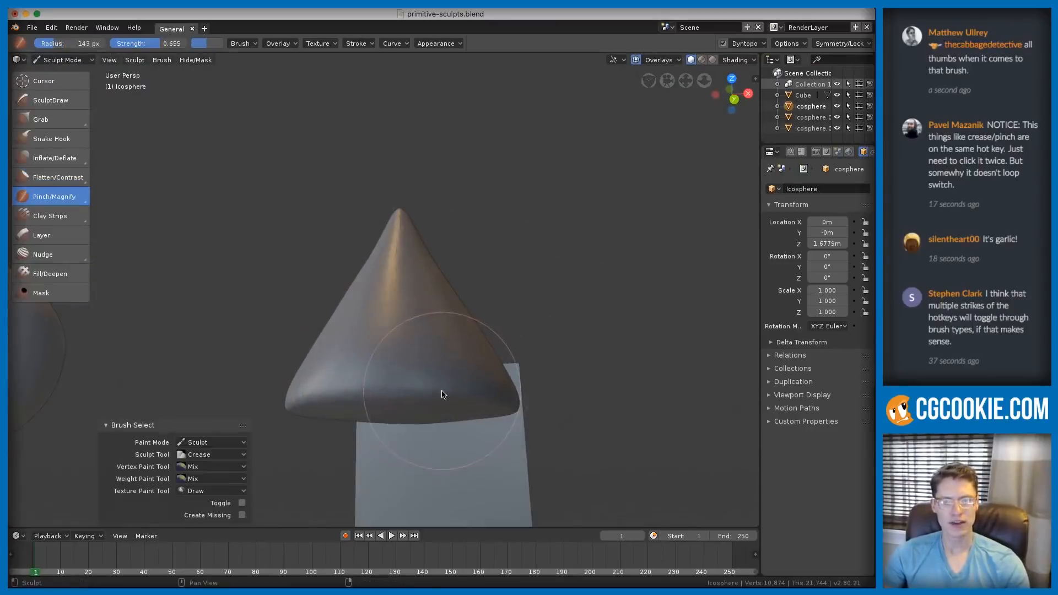
click(42, 194)
click(49, 220)
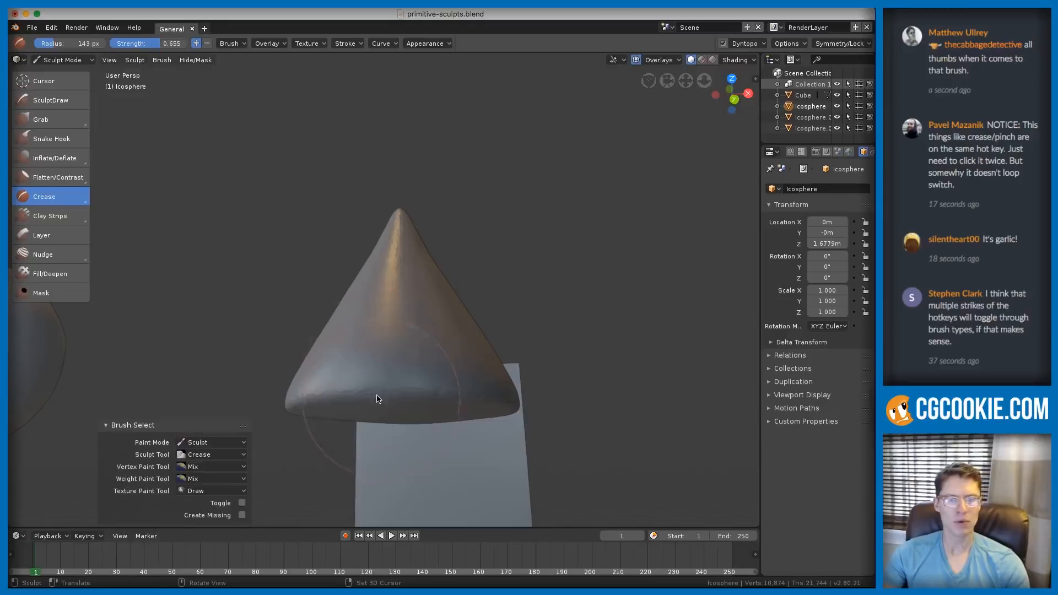
key(shift+f)
click(362, 386)
- Sharpen the cone's base edge with crease strokes around the rim, and set the brush radius to 156 px
drag(325, 395, 413, 395)
drag(408, 394, 297, 396)
middle_drag(413, 390, 331, 402)
drag(365, 401, 493, 403)
middle_drag(408, 388, 463, 395)
key(f)
click(353, 343)
- Return to Object Mode and delete the large plain cube beside the sculpts
scroll(560, 314, down, 5)
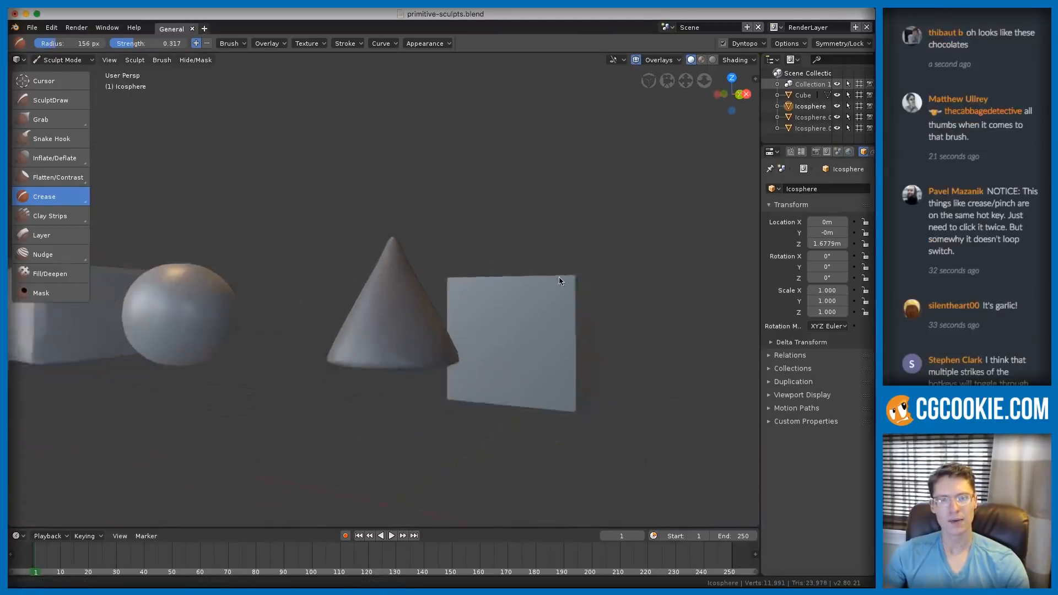
middle_drag(559, 314, 514, 288)
click(63, 59)
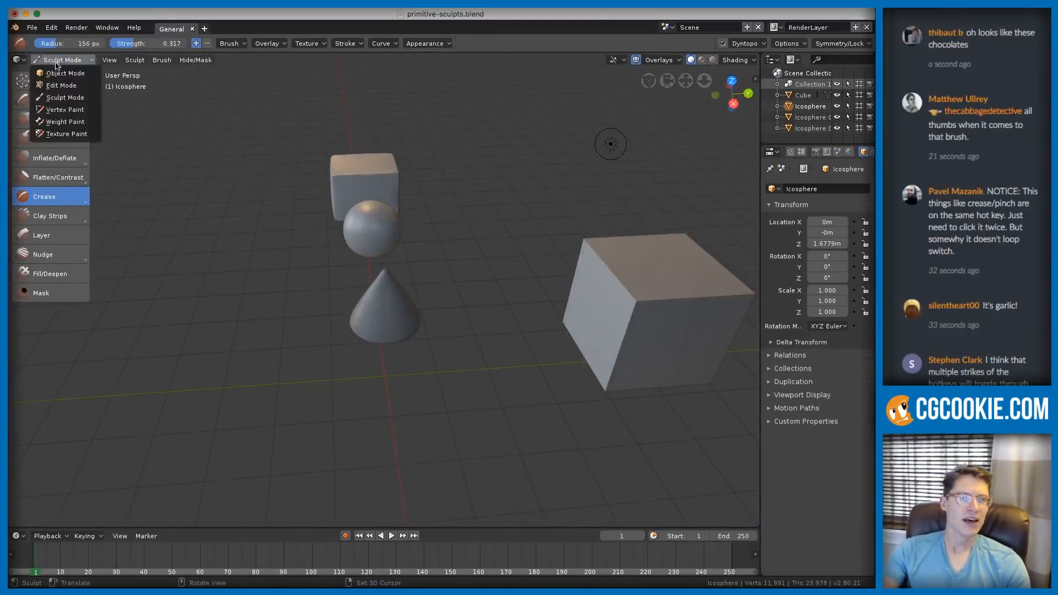
click(55, 72)
middle_drag(488, 394, 582, 329)
click(591, 302)
key(Delete)
scroll(582, 329, up, 3)
scroll(581, 329, down, 2)
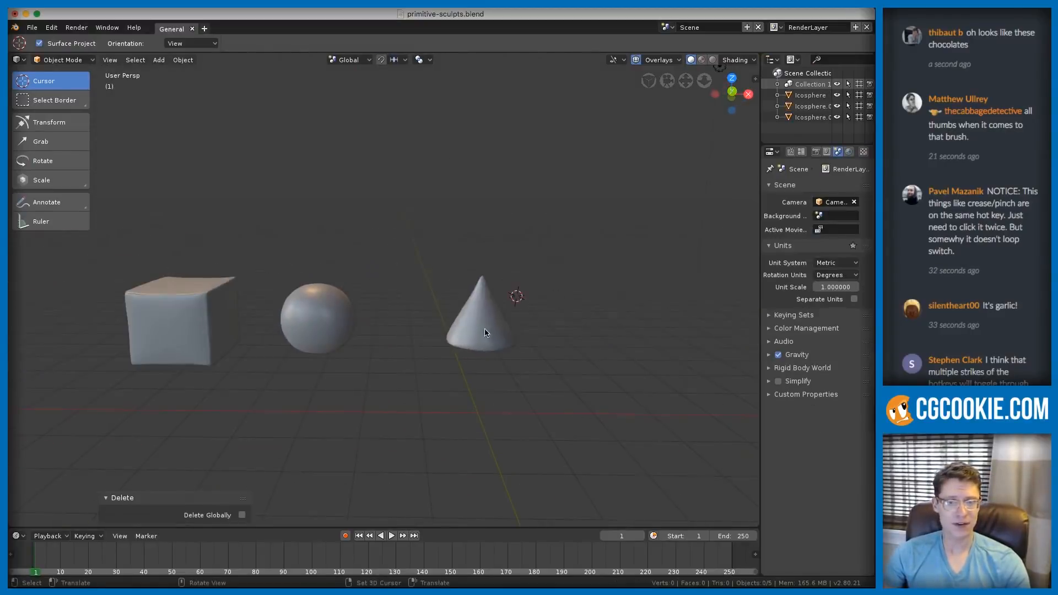
- Scale the cone up to about 1.379 and move it about -62 cm along X toward the sphere
click(484, 326)
key(s)
click(597, 297)
key(g)
key(x)
click(559, 301)
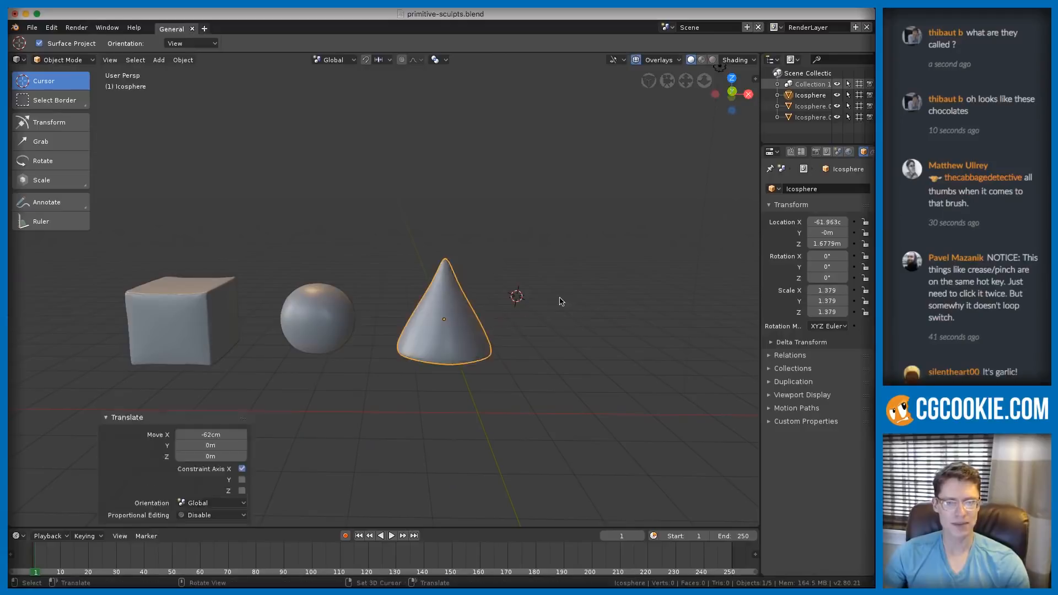
- Select and frame the sphere, and examine the sculpted cube, sphere and cone together from several angles
key(a)
click(333, 296)
key(KP_Decimal)
scroll(484, 365, down, 2)
middle_drag(484, 365, 501, 341)
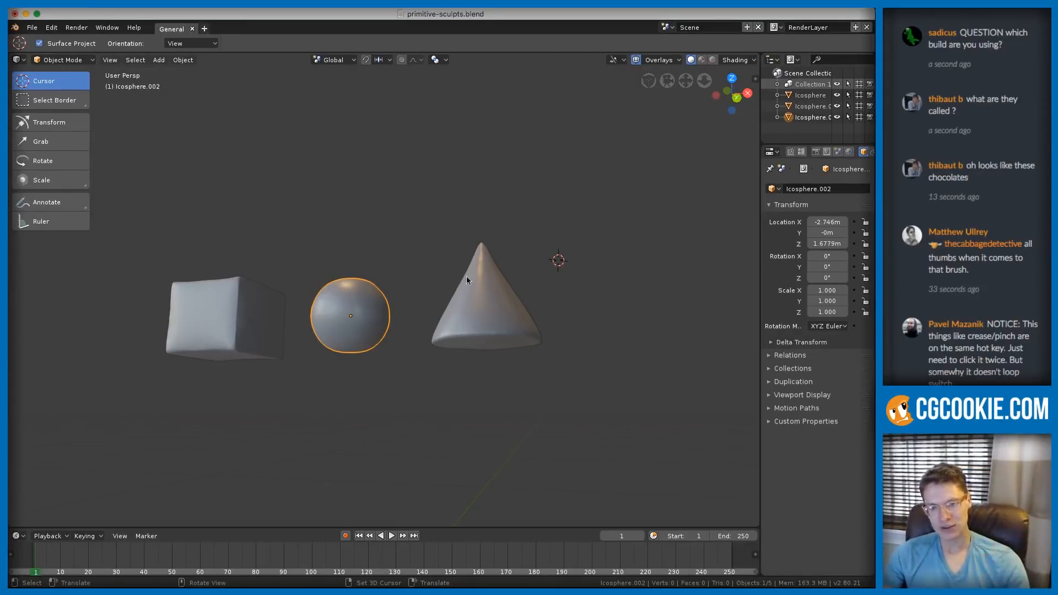
middle_drag(526, 313, 460, 367)
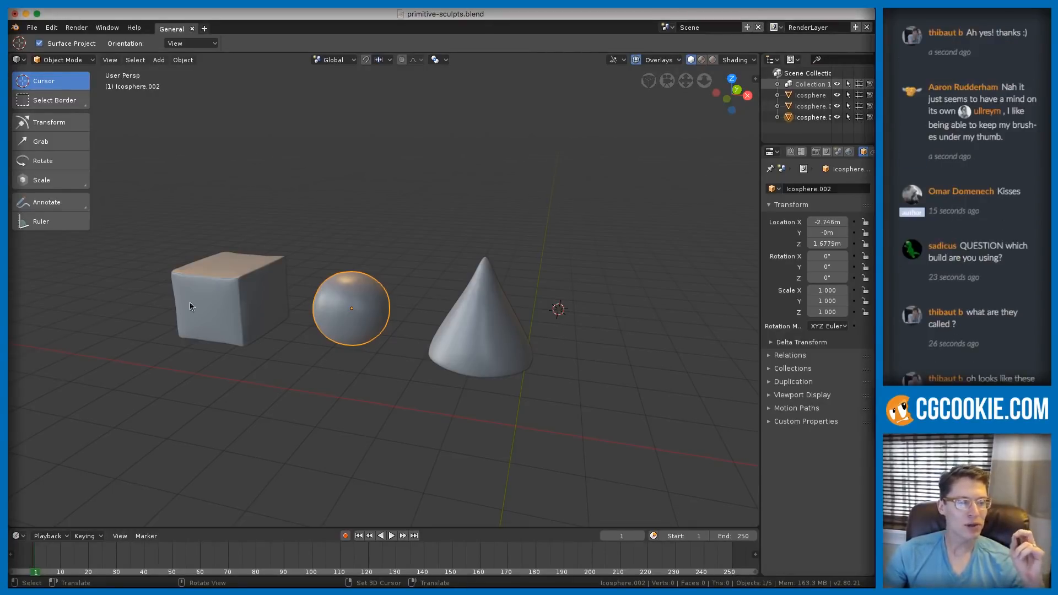
middle_drag(414, 292, 420, 297)
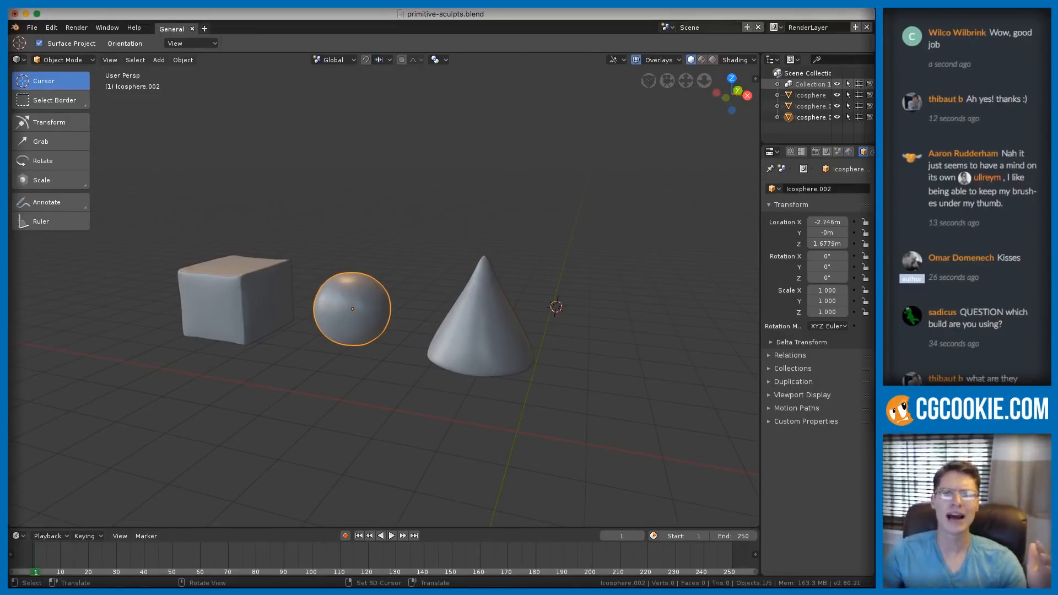
- Search the web for "blender builds", review the Blender Builder download page, and switch back to primitive-sculpts.blend in Blender
key(ctrl+t)
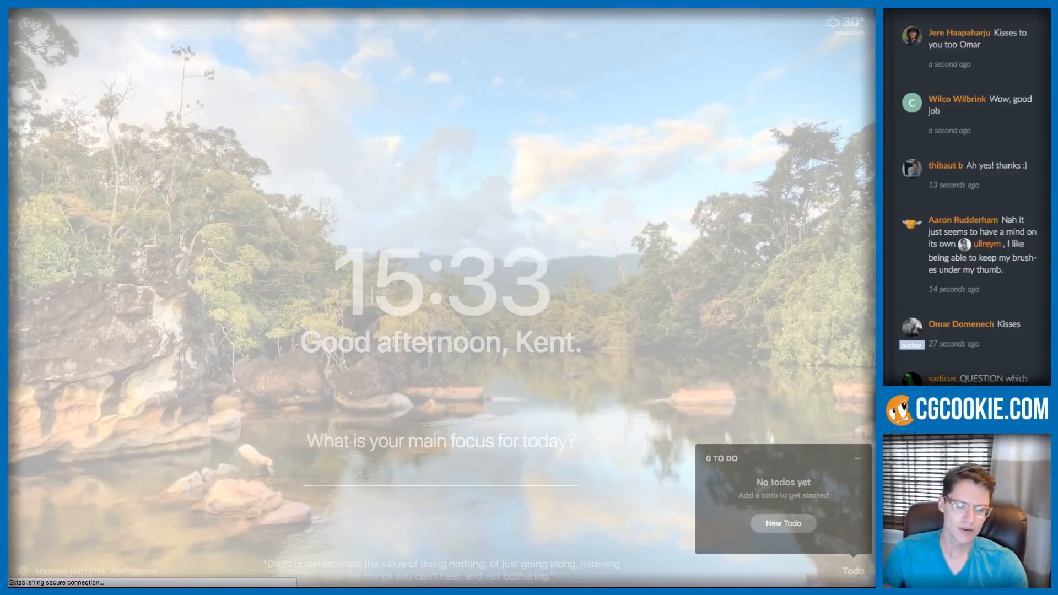
text(blender builds)
key(Return)
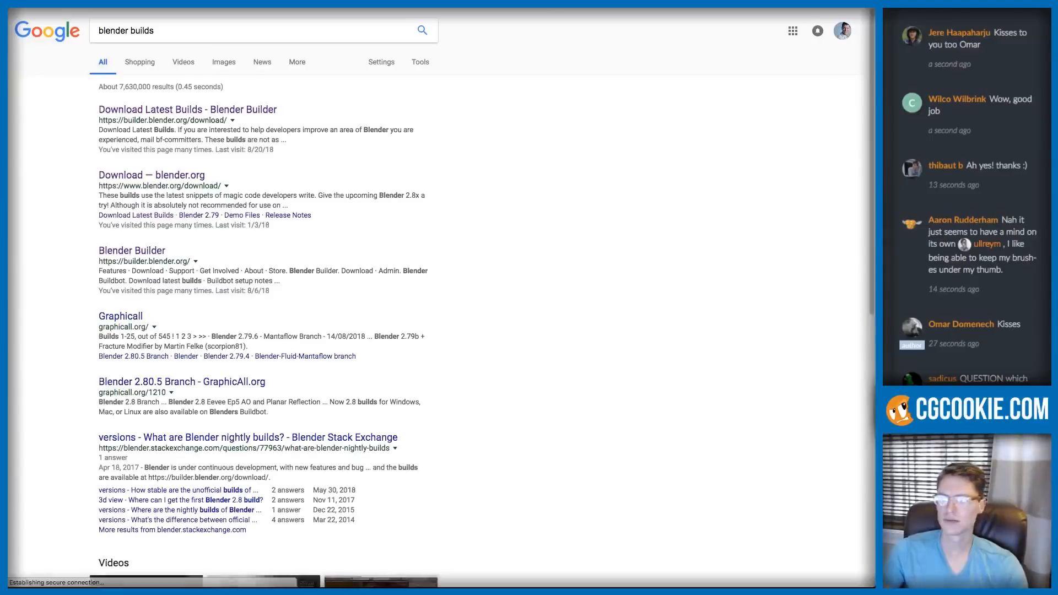
click(203, 113)
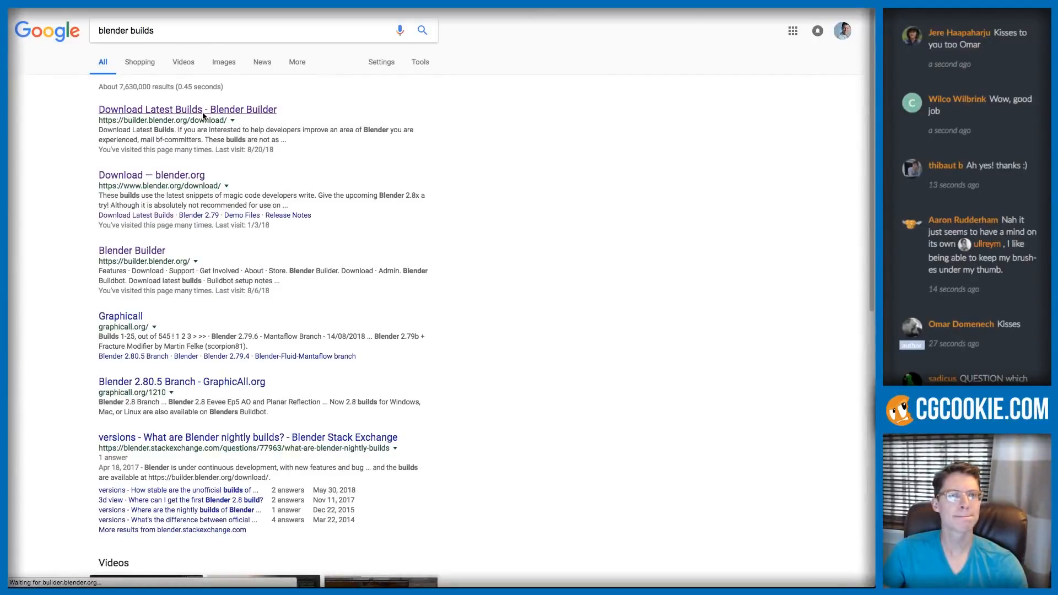
scroll(444, 246, down, 5)
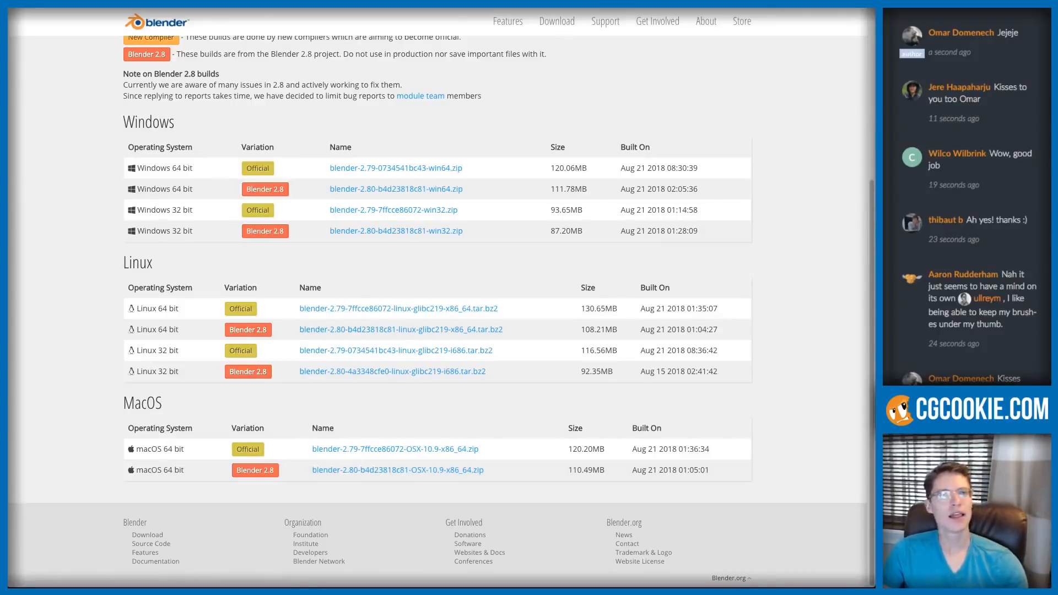
key(super+Tab)
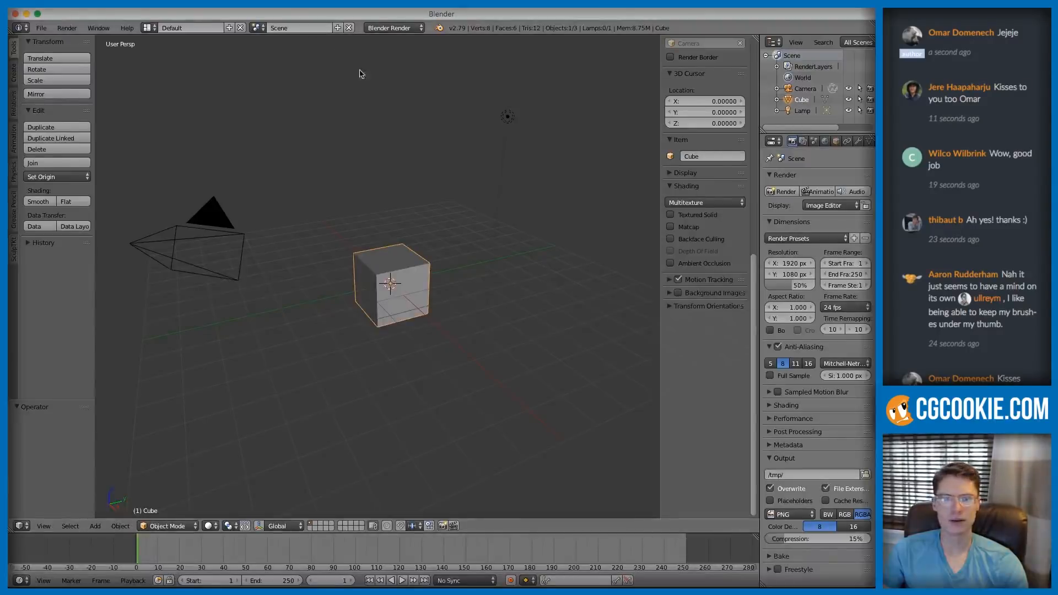
key(super+Tab)
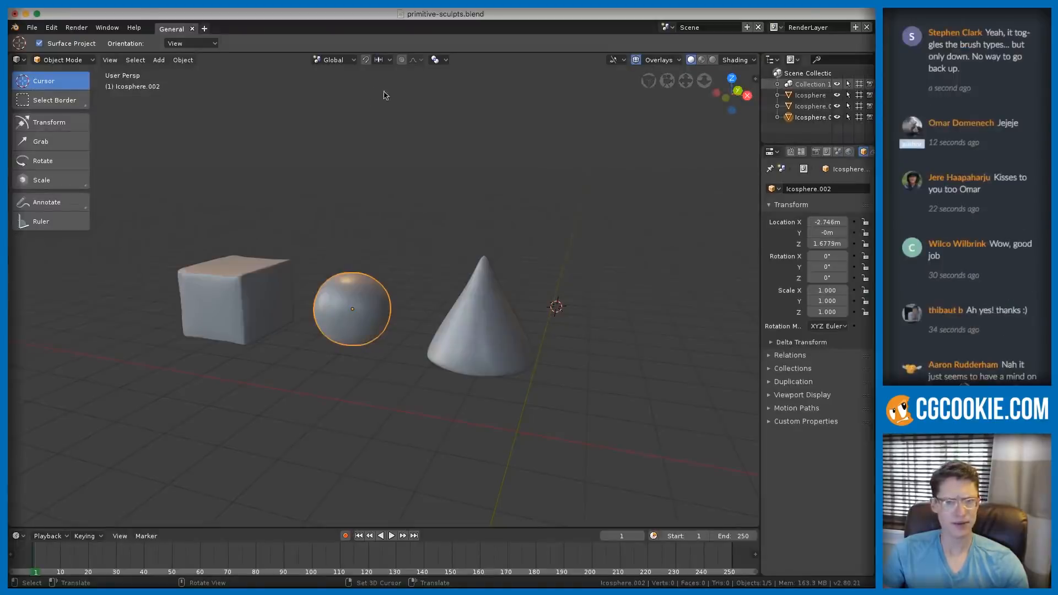
- Switch to the web browser, look at the new-tab start page and its links, and return to Blender
middle_drag(475, 125, 477, 137)
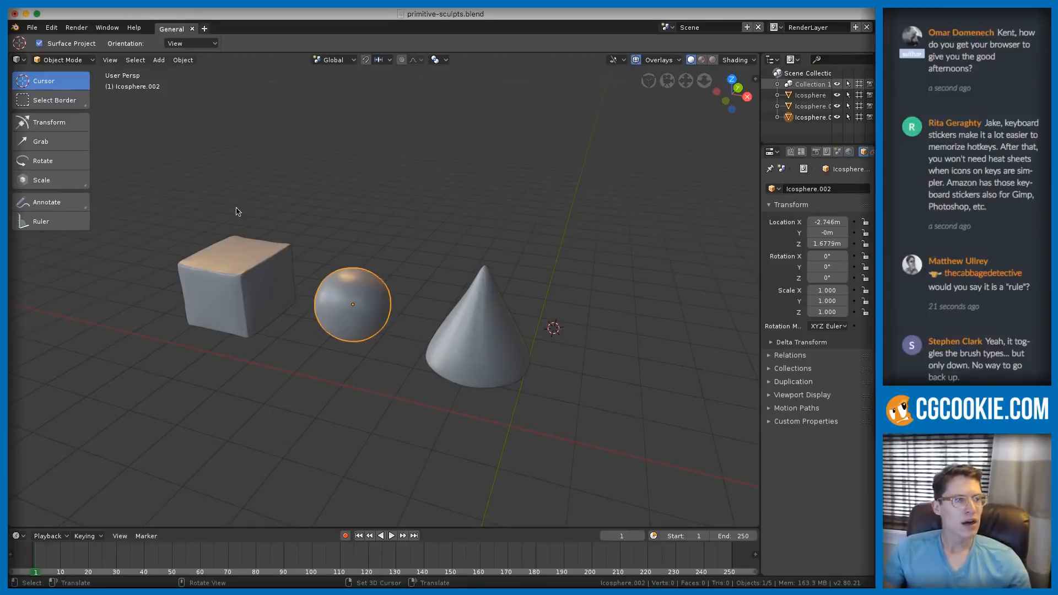
click(1026, 73)
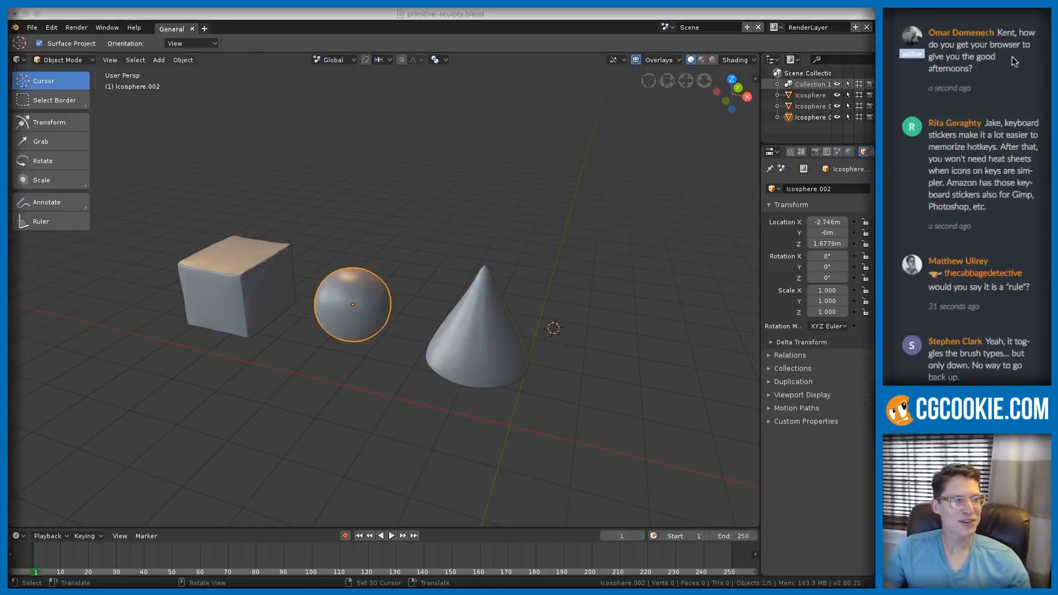
key(super+Tab)
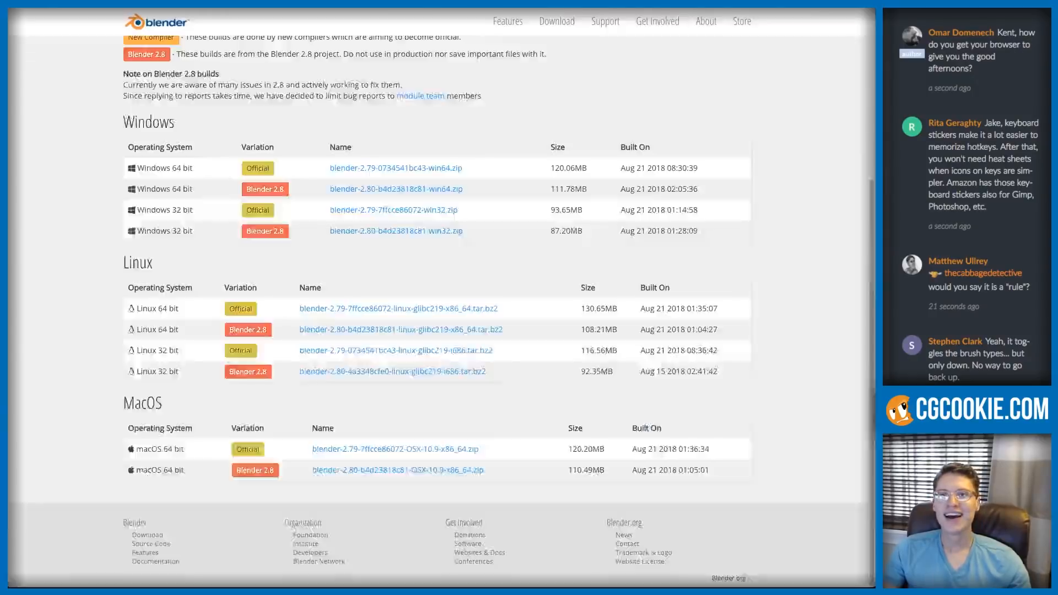
key(super+t)
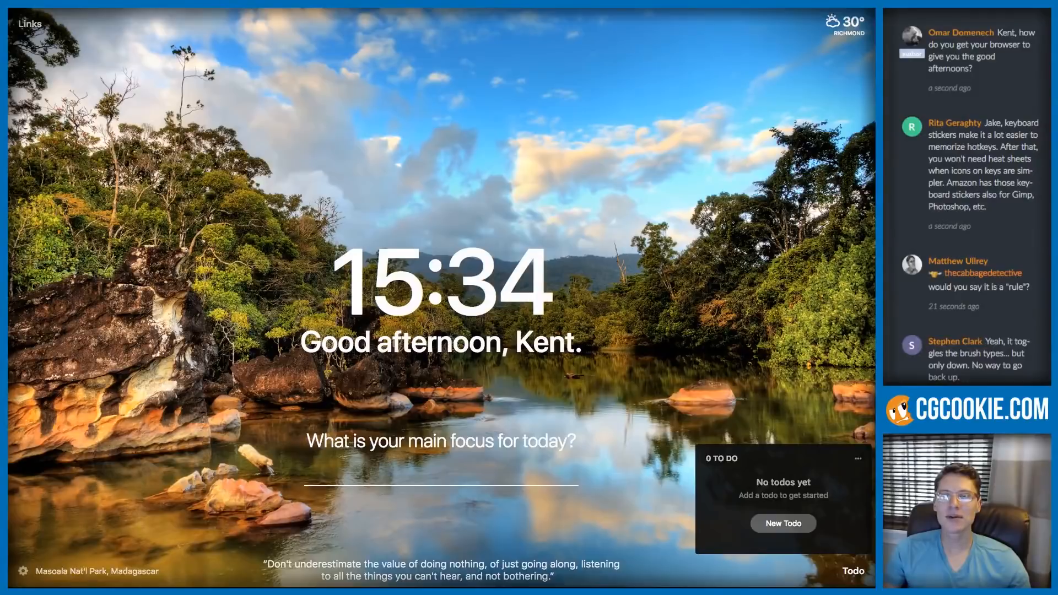
key(super+t)
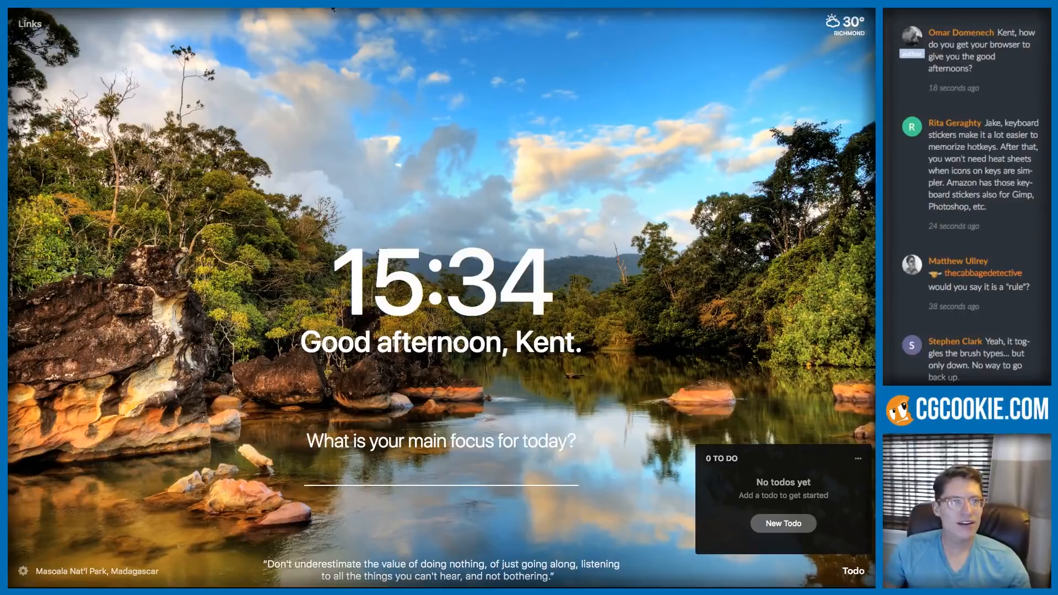
click(31, 25)
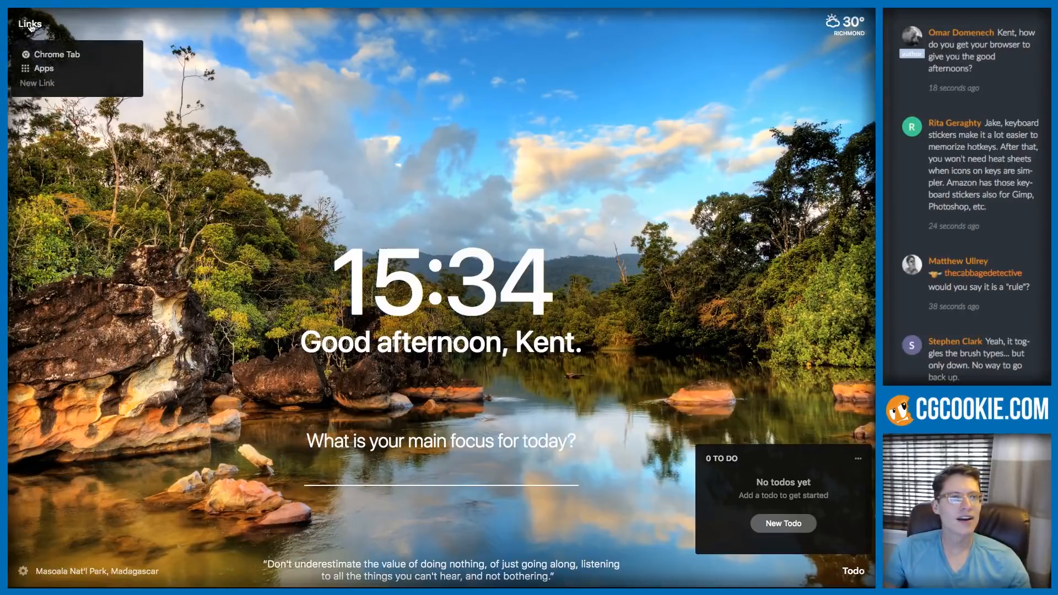
click(31, 26)
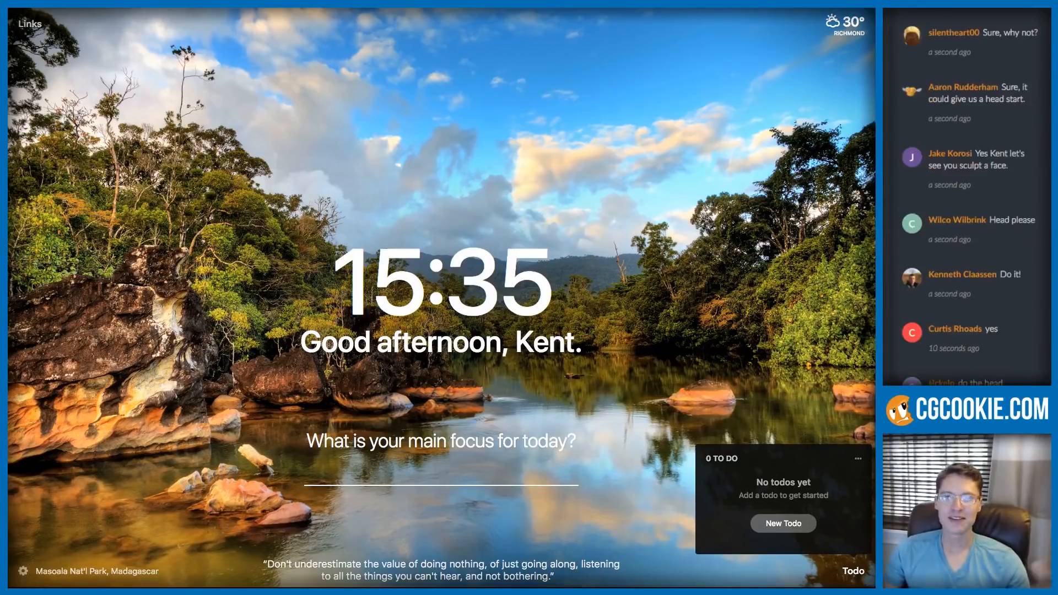
key(ctrl+Tab)
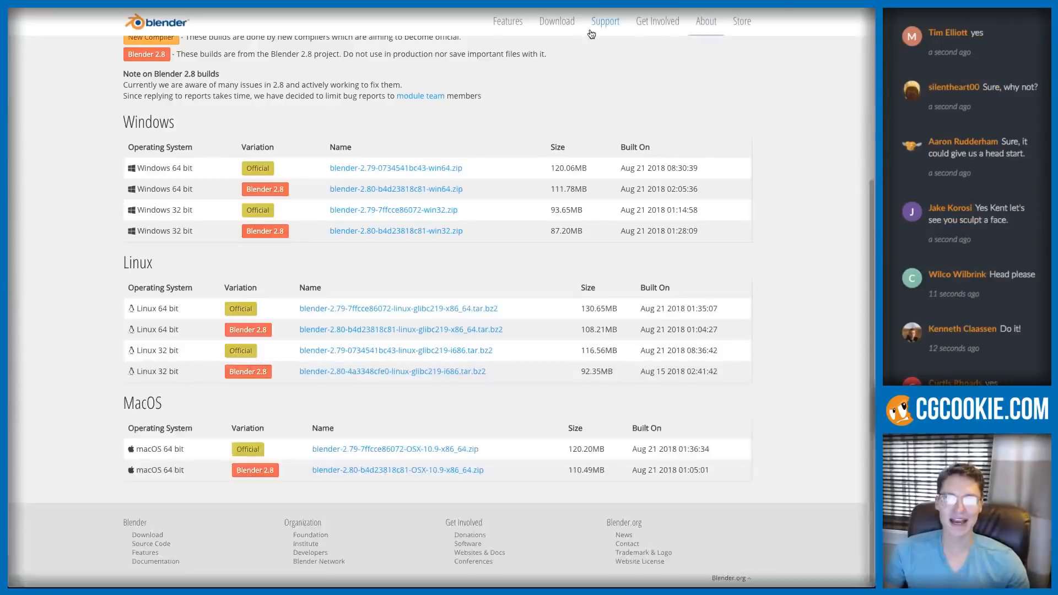
key(super+Tab)
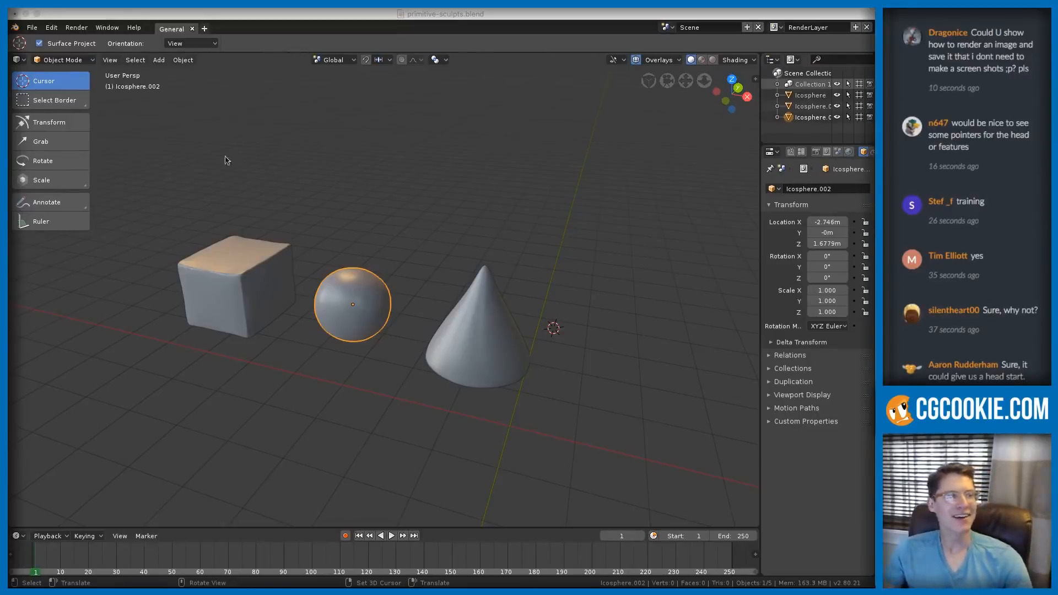
- Deselect all objects, display the scene's render settings, and switch the viewport to rendered shading
click(509, 194)
mouse_move(447, 251)
middle_down()
mouse_move(437, 275)
mouse_move(446, 253)
middle_up()
key(a)
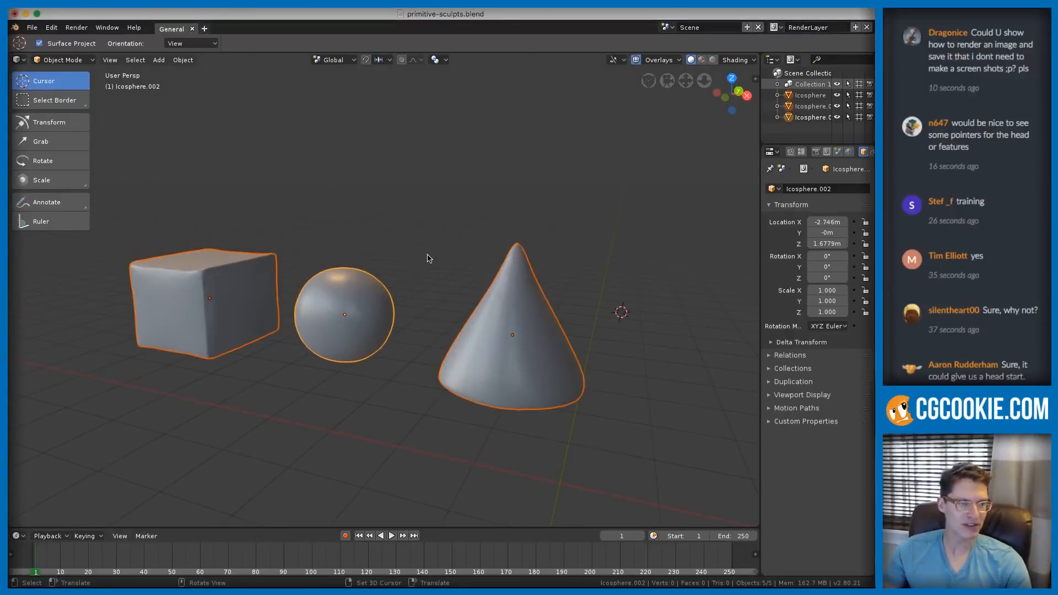
key(alt+a)
middle_drag(453, 253, 452, 279)
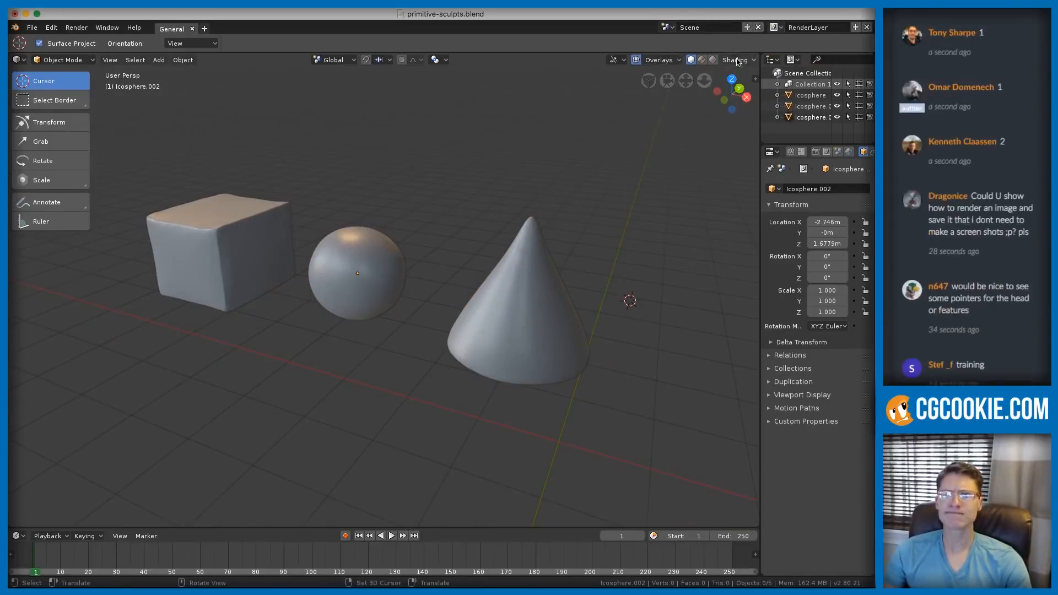
click(815, 152)
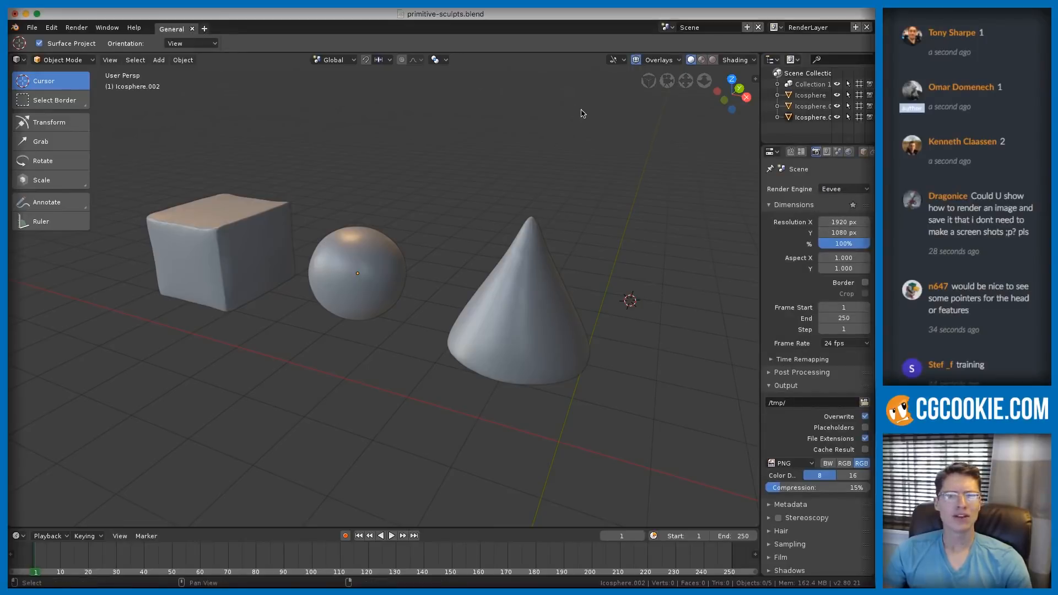
key(shift+z)
middle_drag(557, 173, 333, 107)
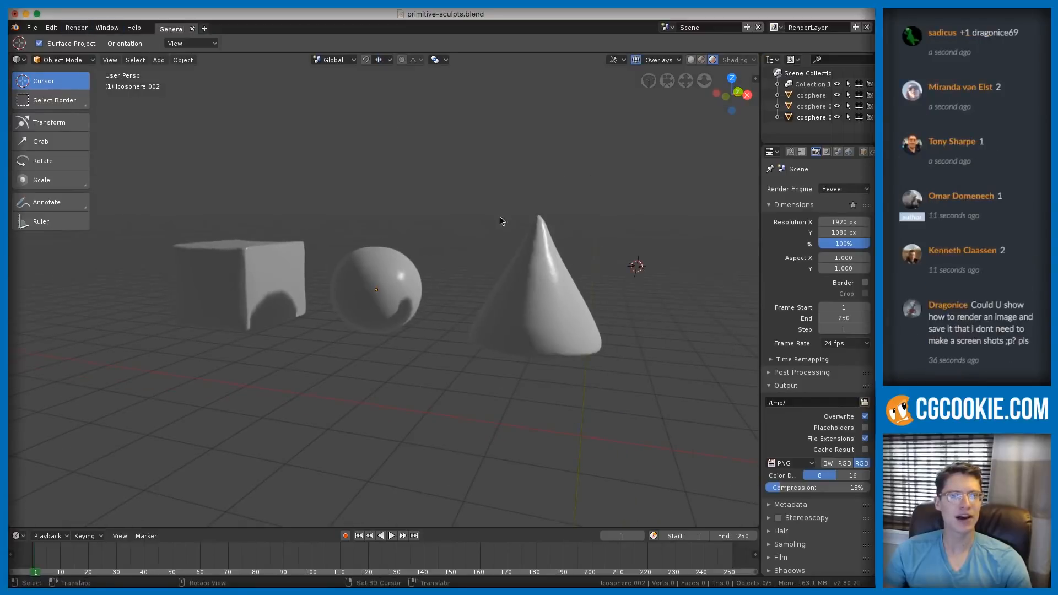
- Try adding a new camera at the 3D cursor, look through the scene camera, and delete the added camera
key(shift+a)
click(384, 303)
ctrl+middle_drag(496, 259, 562, 281)
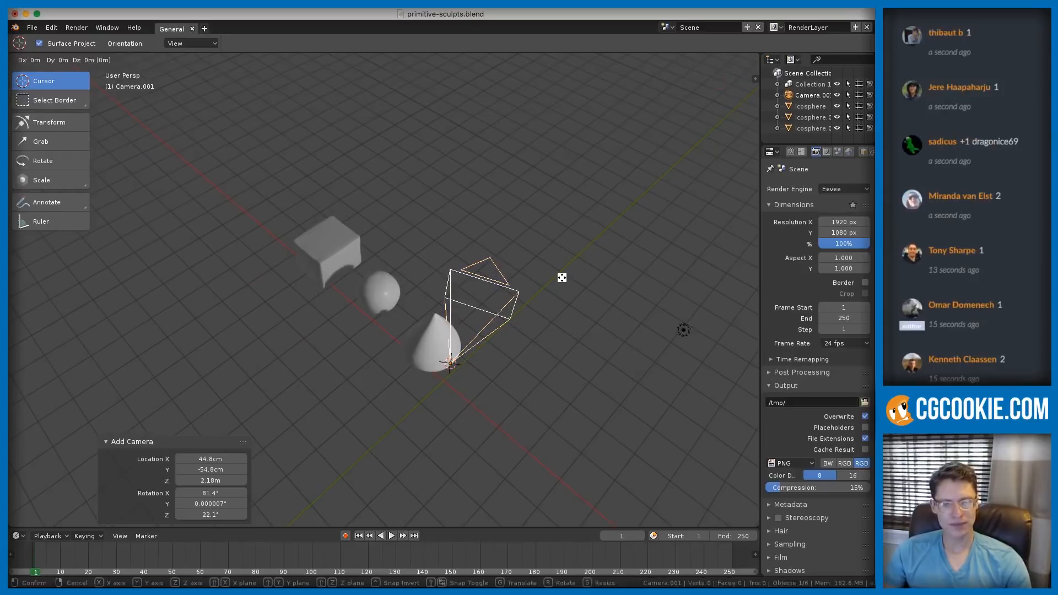
key(KP_0)
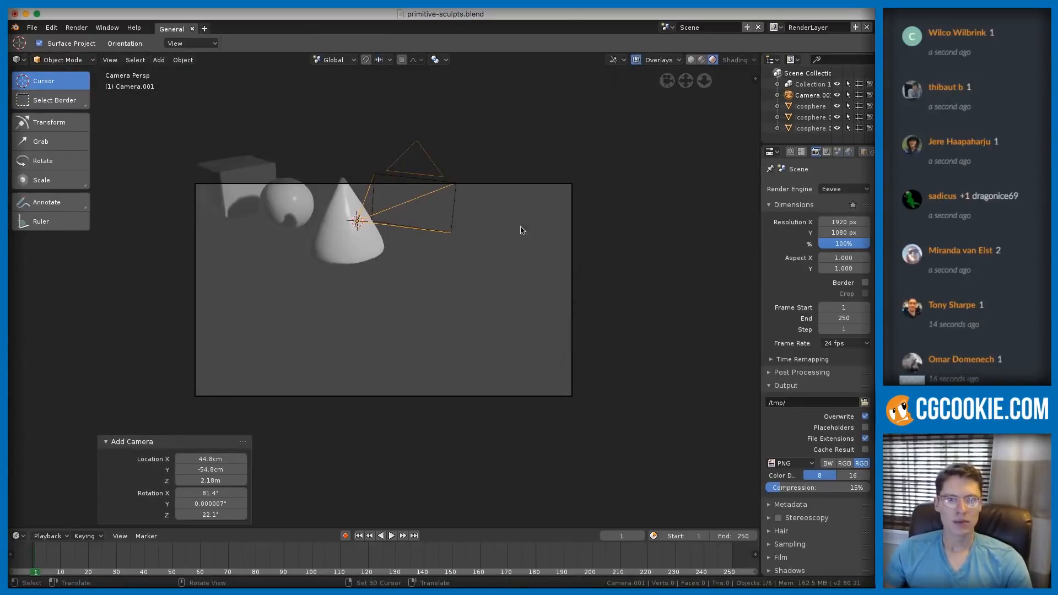
shift+middle_drag(501, 212, 519, 272)
key(Delete)
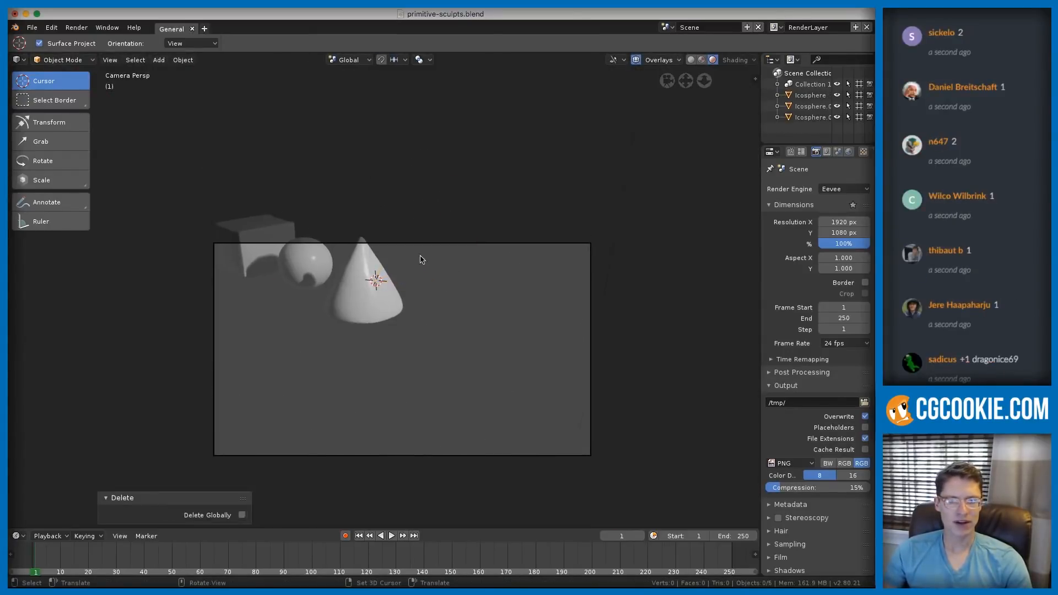
- Select the scene camera, enable Lock Camera to View, and frame the cube, sphere and cone inside the camera border
click(455, 243)
key(n)
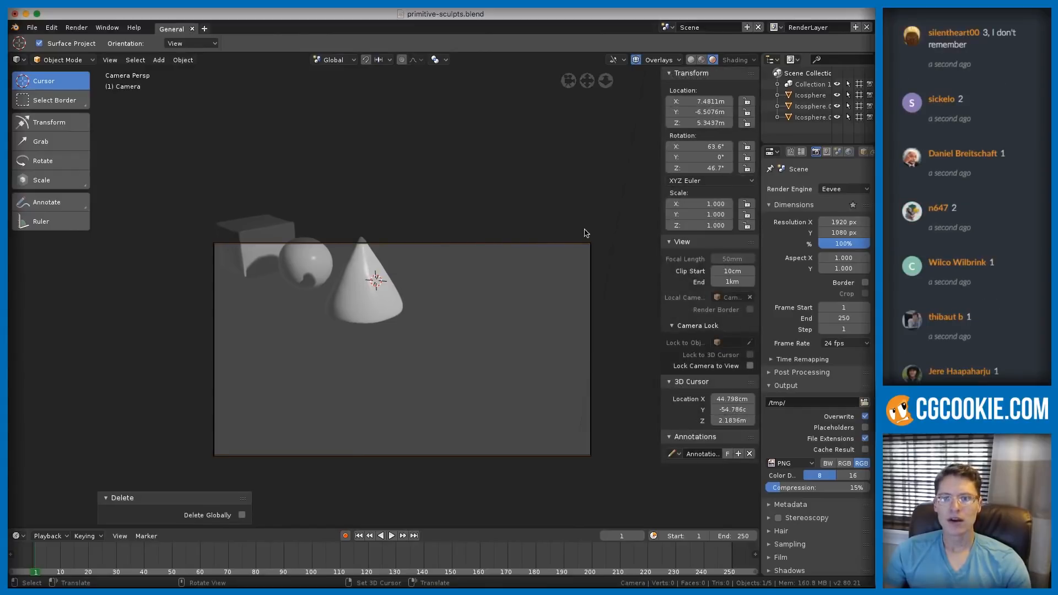
click(750, 366)
key(n)
middle_drag(420, 274, 487, 332)
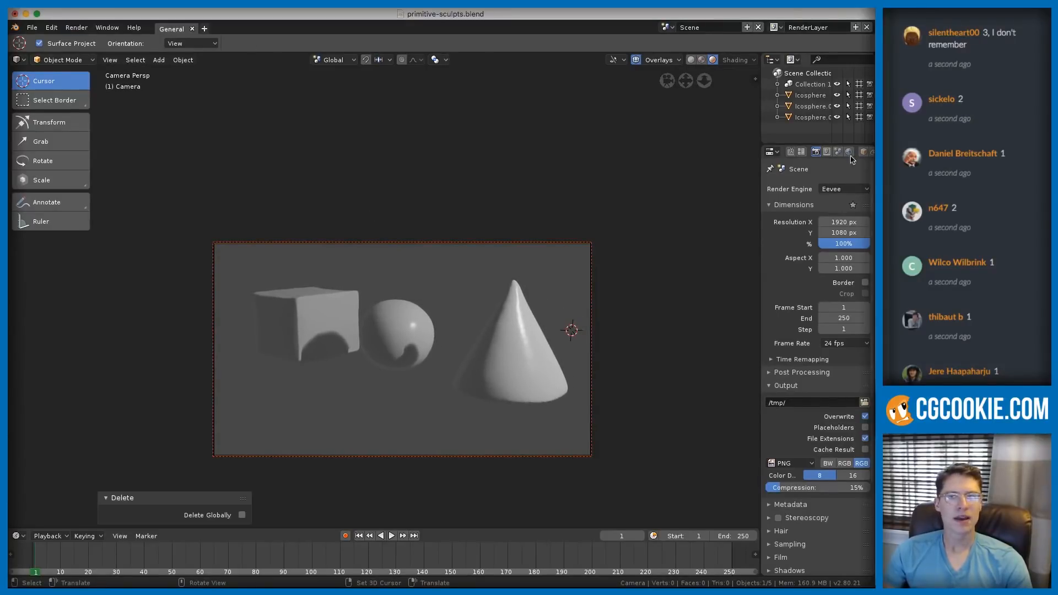
- Set the render resolution percentage to 50% and render the image with Eevee
click(839, 243)
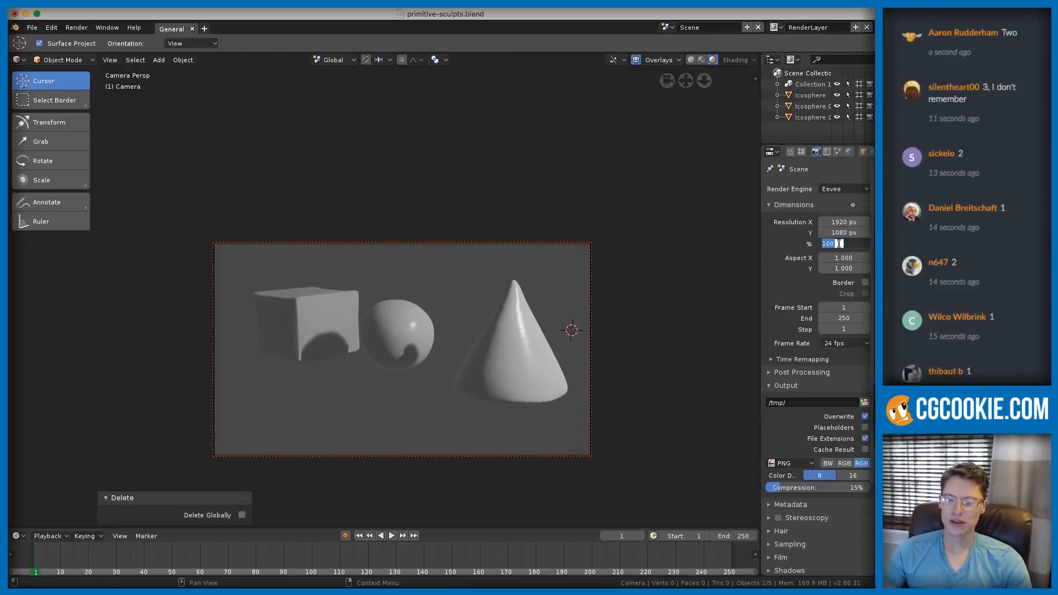
text(50)
key(Return)
click(74, 28)
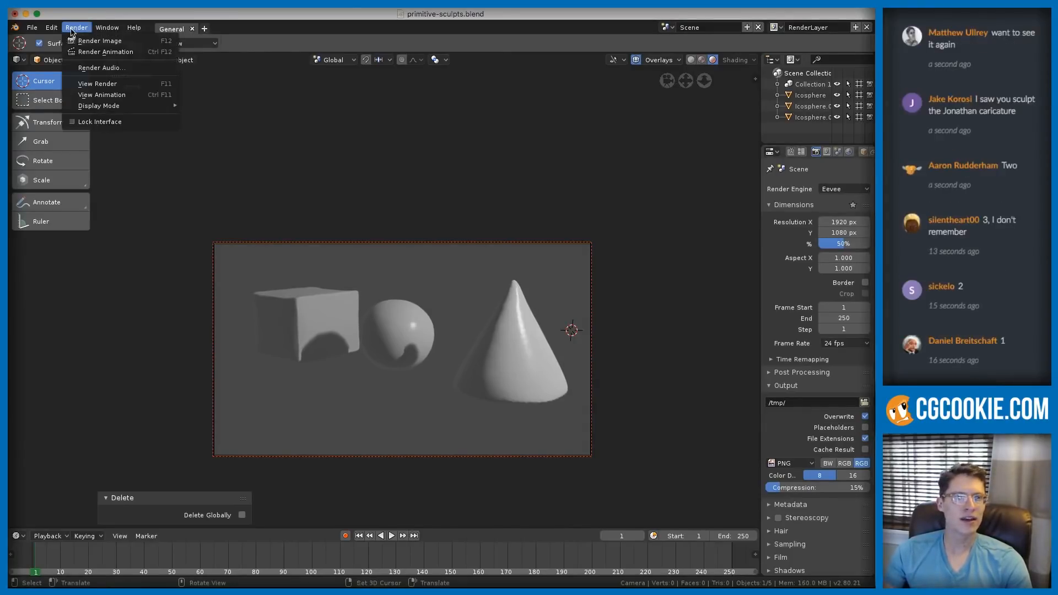
click(99, 41)
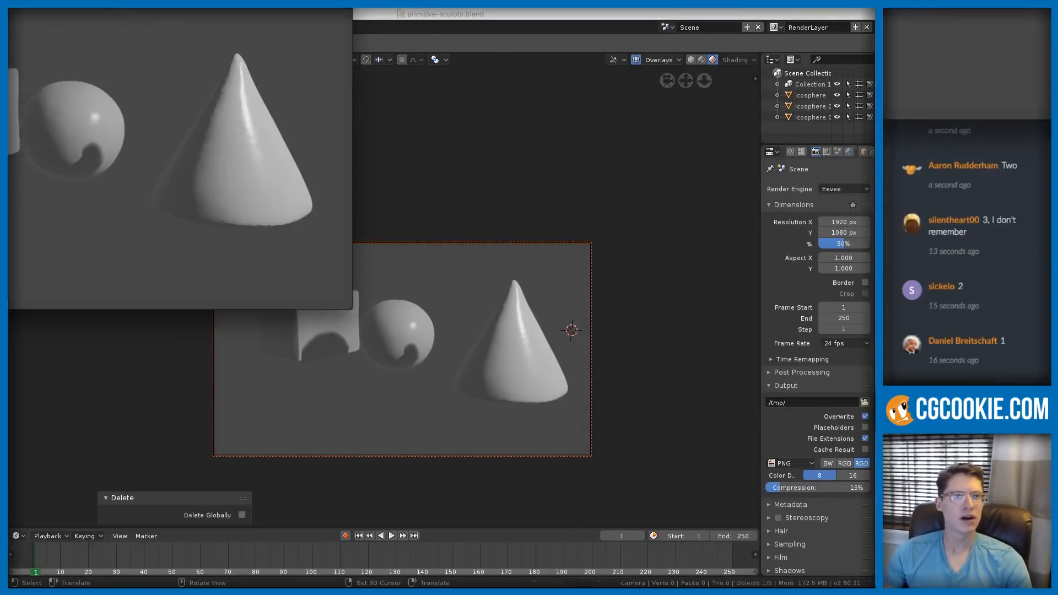
- Move the Blender Render window to inspect the whole rendered image, and close the window
drag(215, 49, 358, 126)
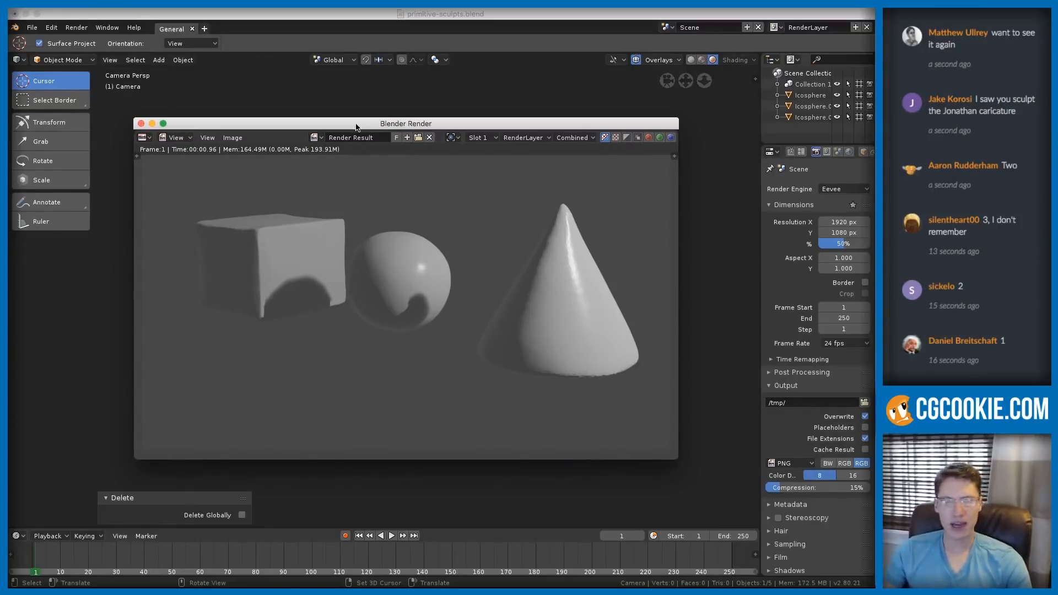
mouse_move(352, 126)
mouse_down()
mouse_move(352, 116)
mouse_move(353, 133)
mouse_up()
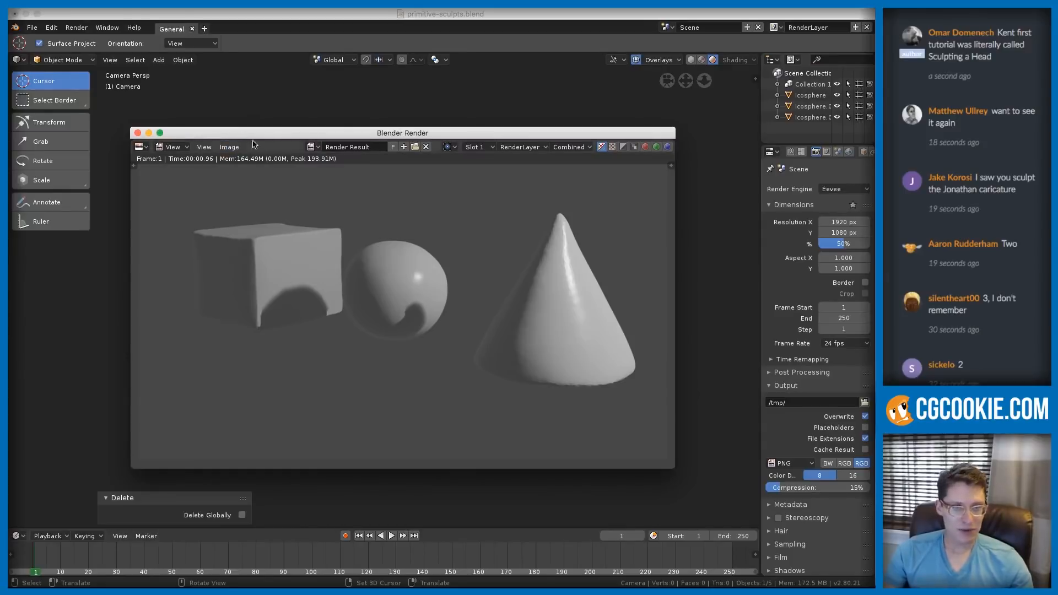
click(137, 133)
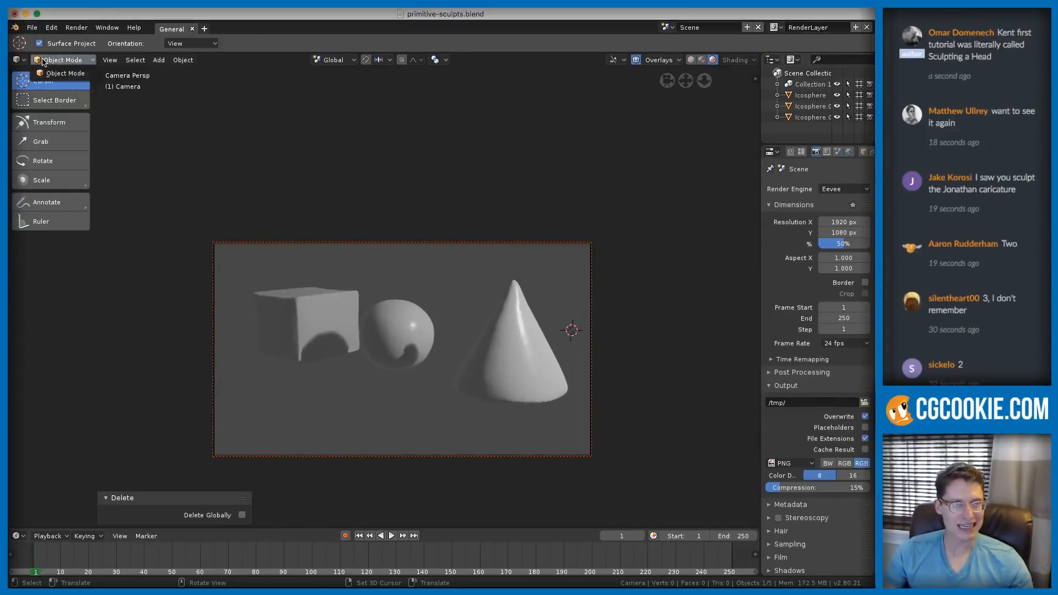
- Change the 3D viewport to the UV/Image Editor and display the Render Result in it
click(20, 60)
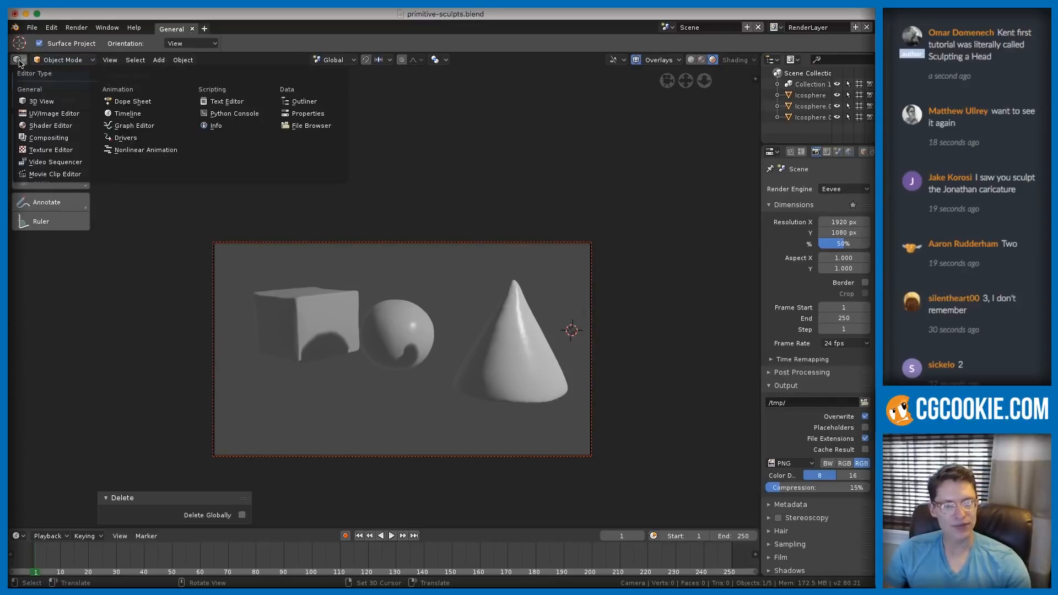
click(54, 113)
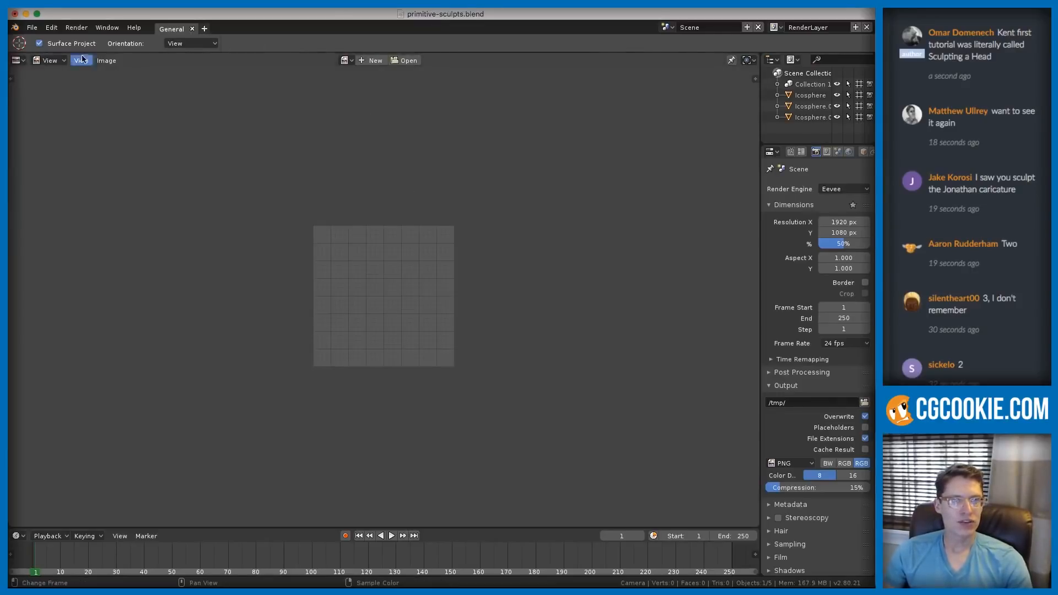
click(347, 60)
click(371, 77)
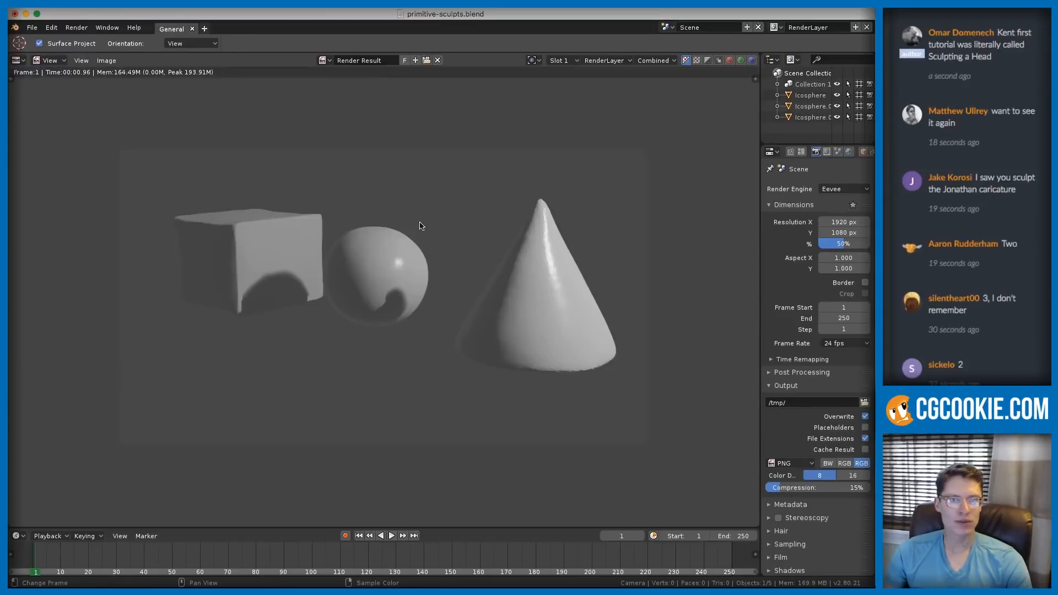
scroll(338, 283, up, 1)
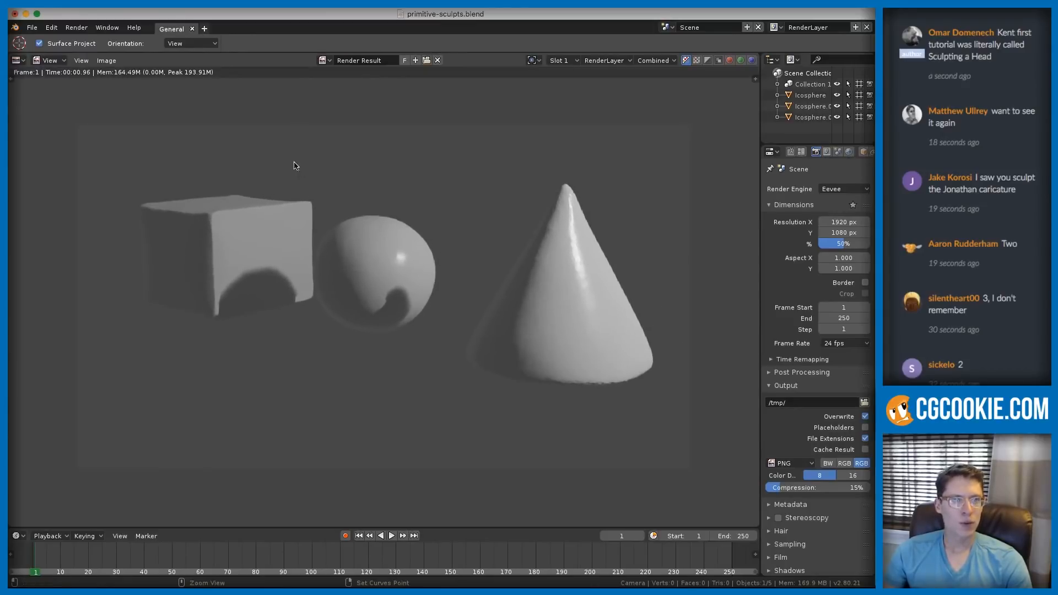
- Open Save As for the render result, look over the file format options, and cancel without saving
click(107, 61)
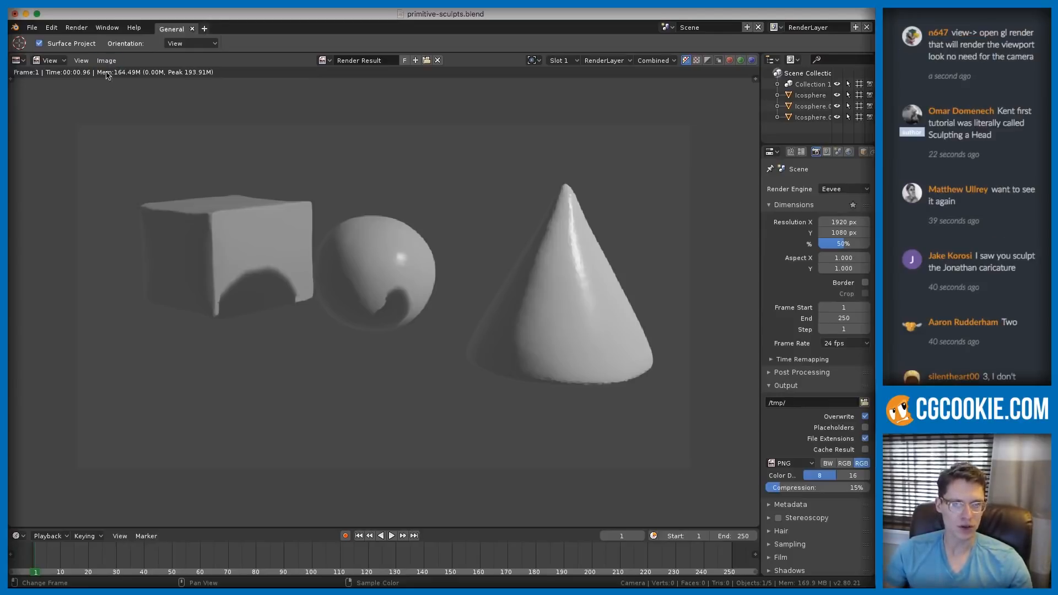
click(109, 61)
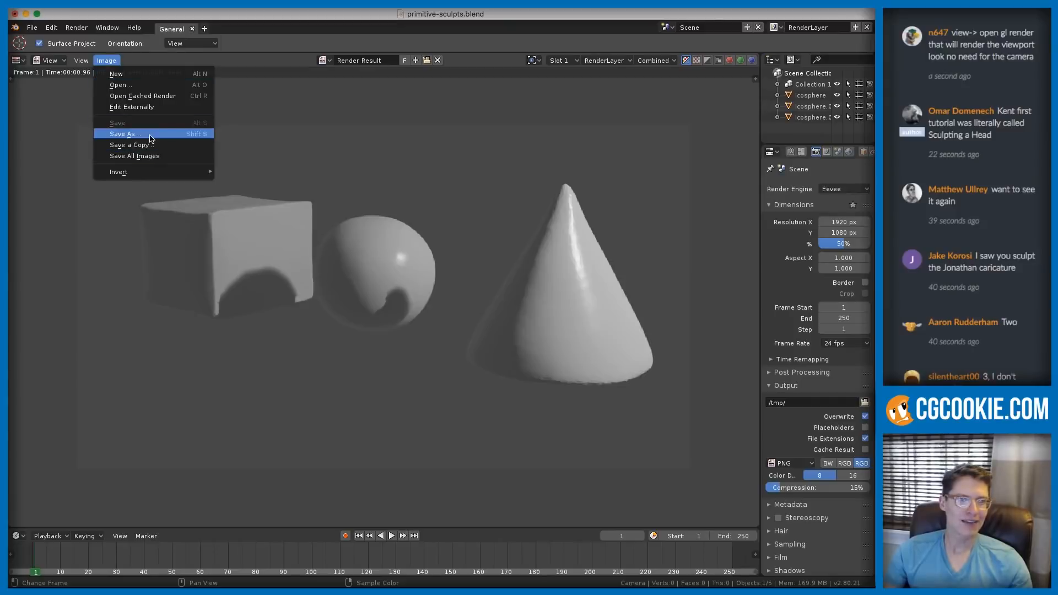
click(122, 134)
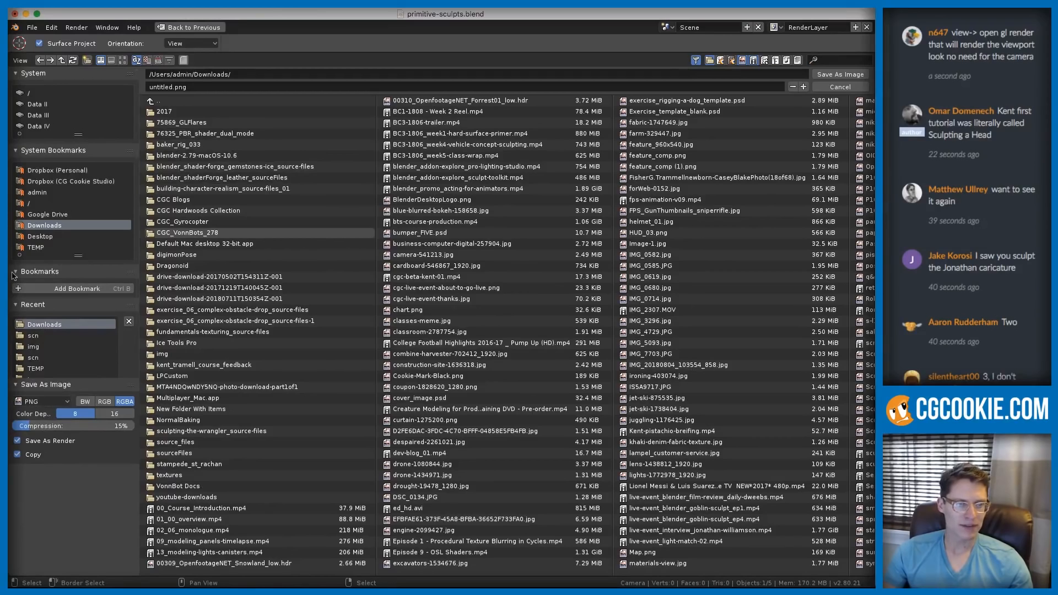
click(48, 402)
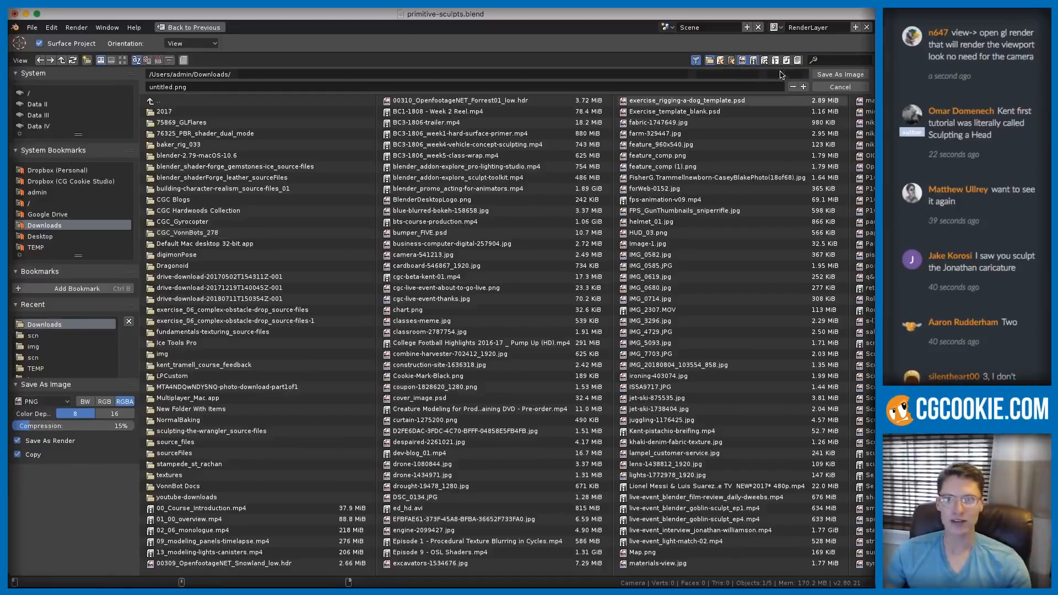
click(839, 86)
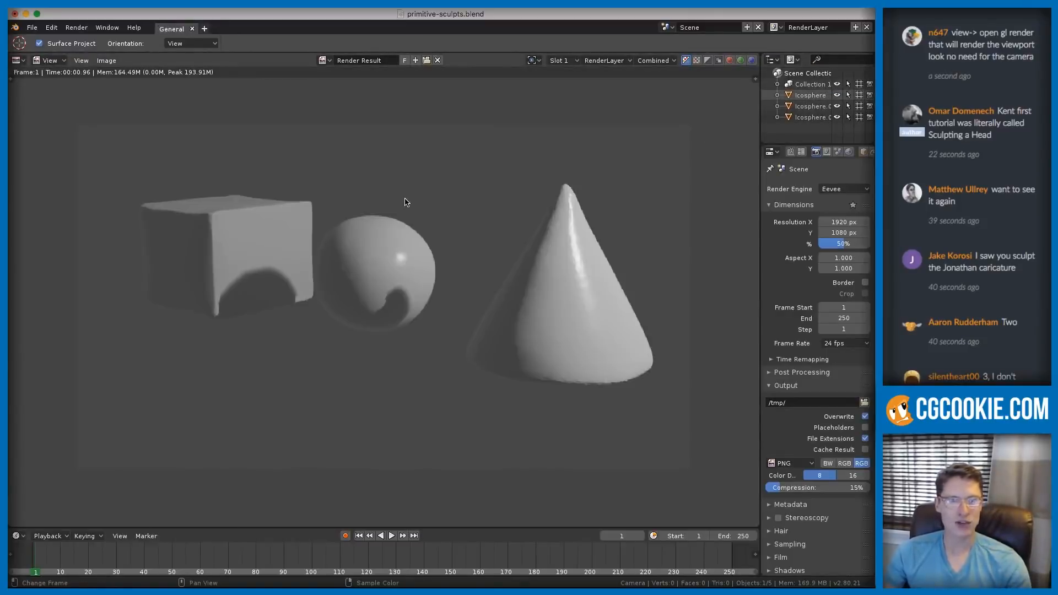
- Fit the render result in the editor and change the editor back to the 3D View
key(Home)
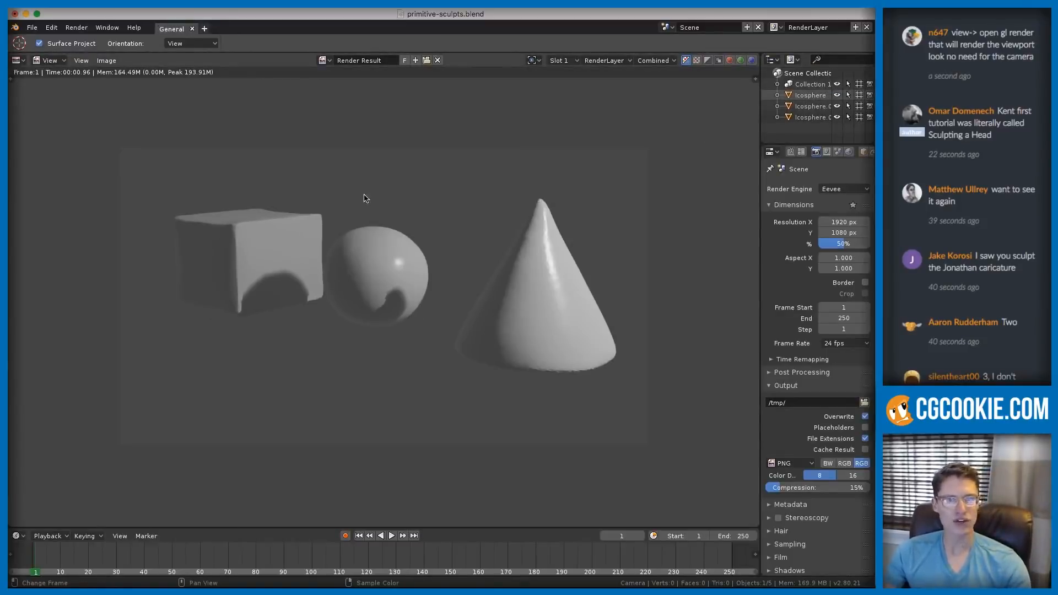
click(18, 60)
click(71, 101)
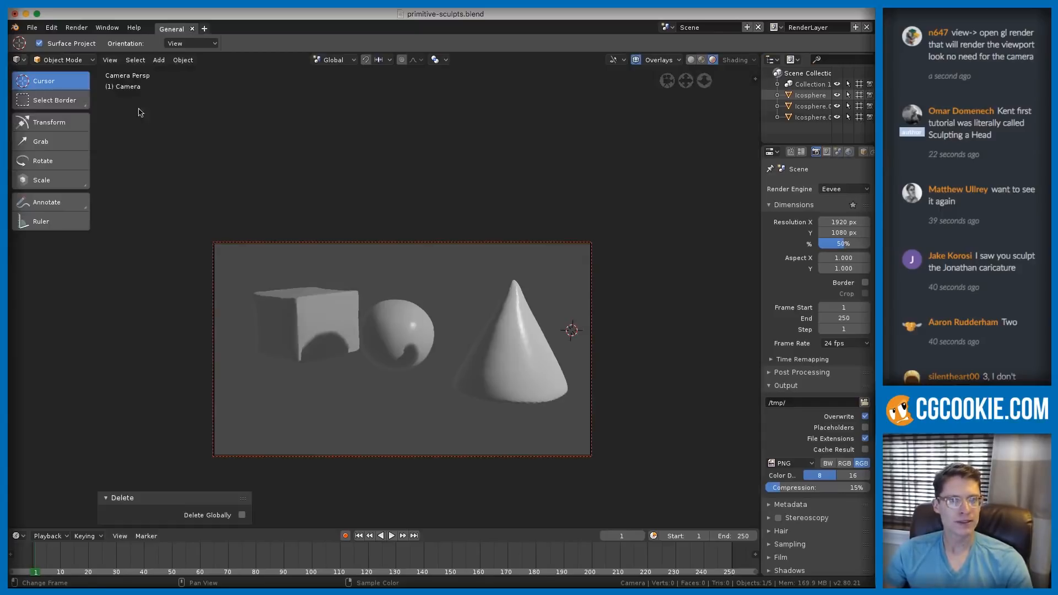
- Turn off Lock Camera to View, leave the camera view and delete the camera
mouse_move(431, 229)
middle_down()
mouse_move(425, 253)
mouse_move(425, 242)
middle_up()
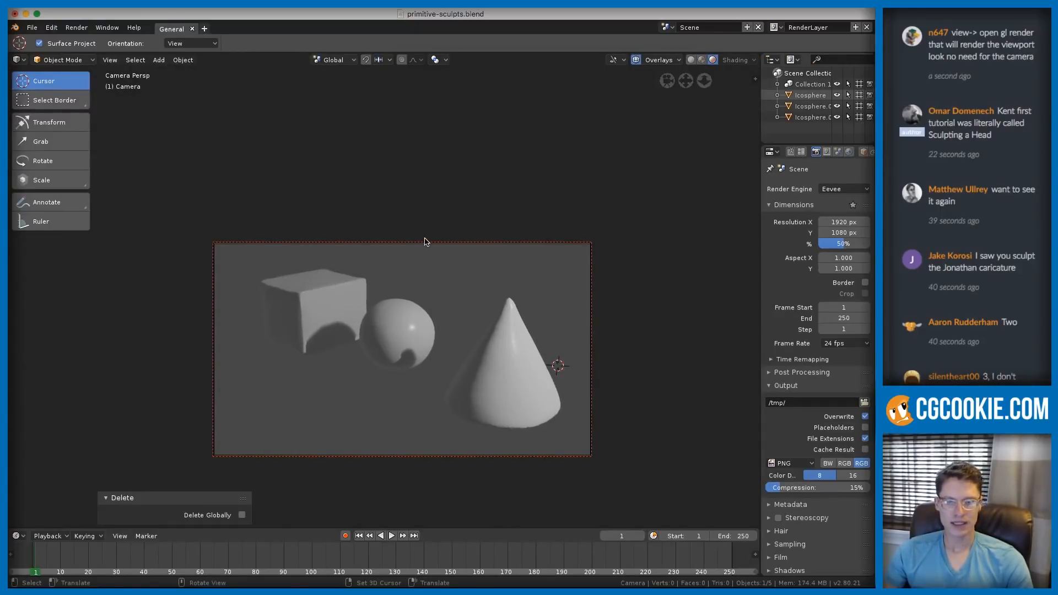
key(n)
click(749, 365)
key(n)
middle_drag(510, 239, 310, 136)
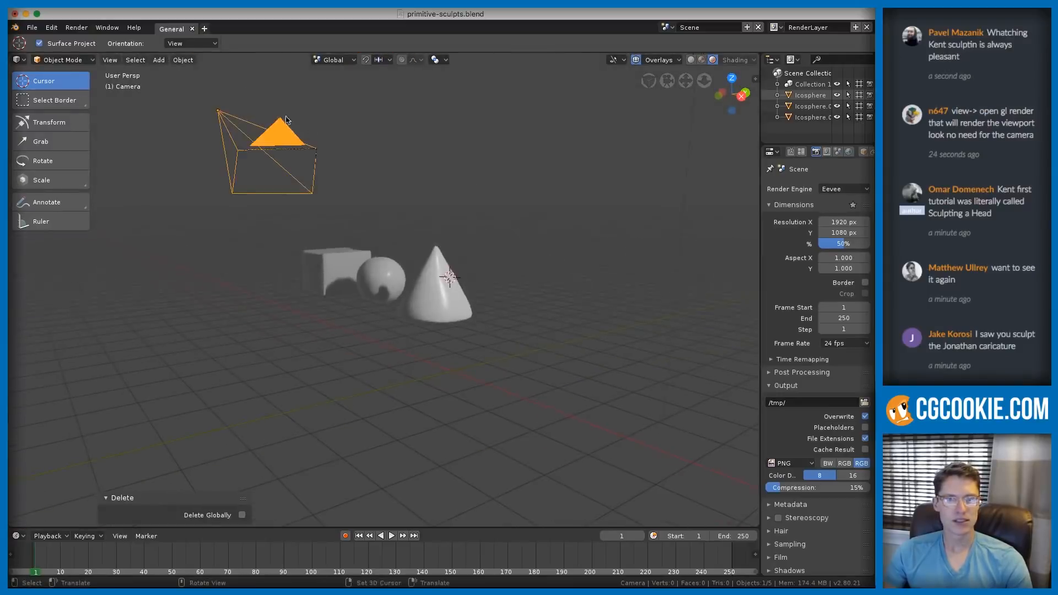
key(Delete)
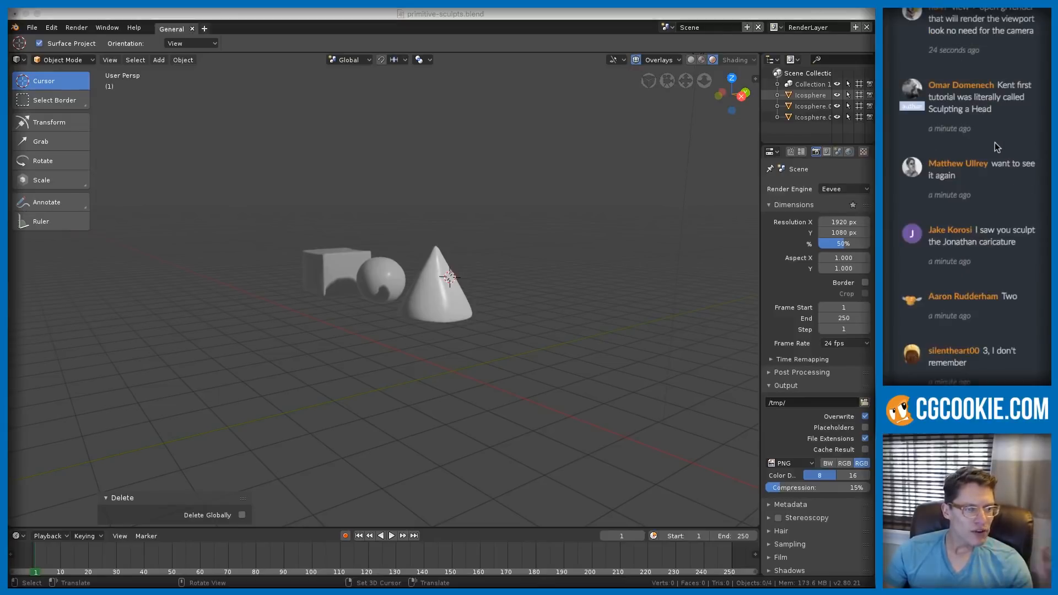
scroll(995, 143, down, 1)
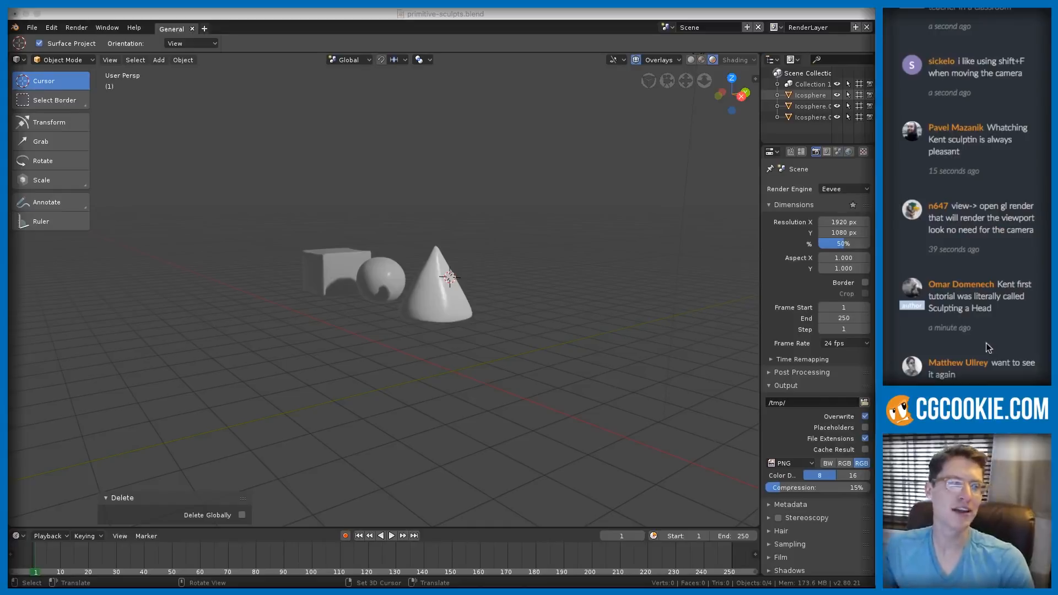
scroll(963, 264, up, 2)
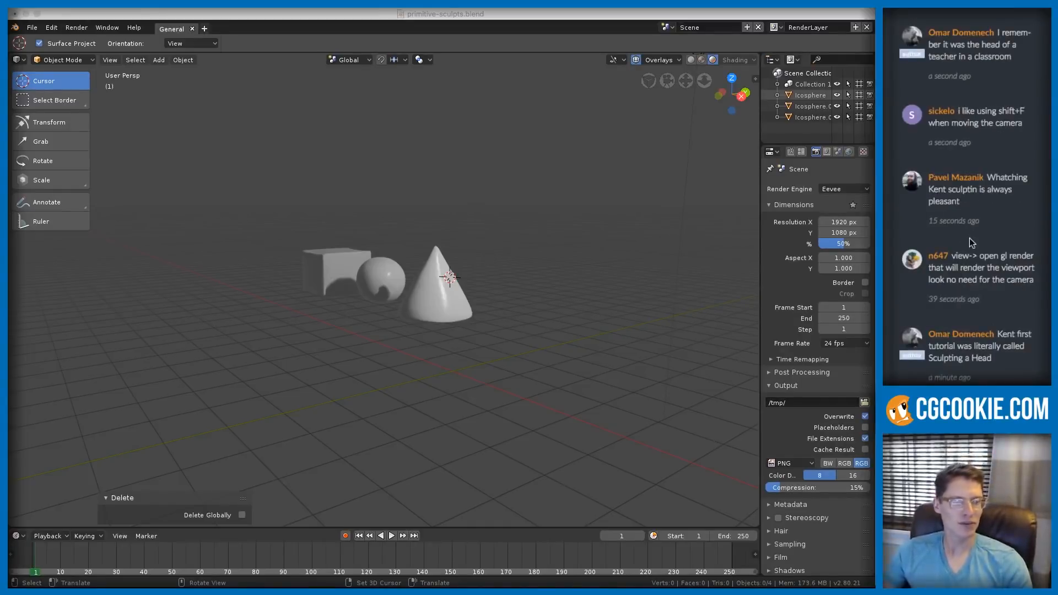
- Select the cube, sphere and cone sculpts together and delete them from the scene
click(303, 282)
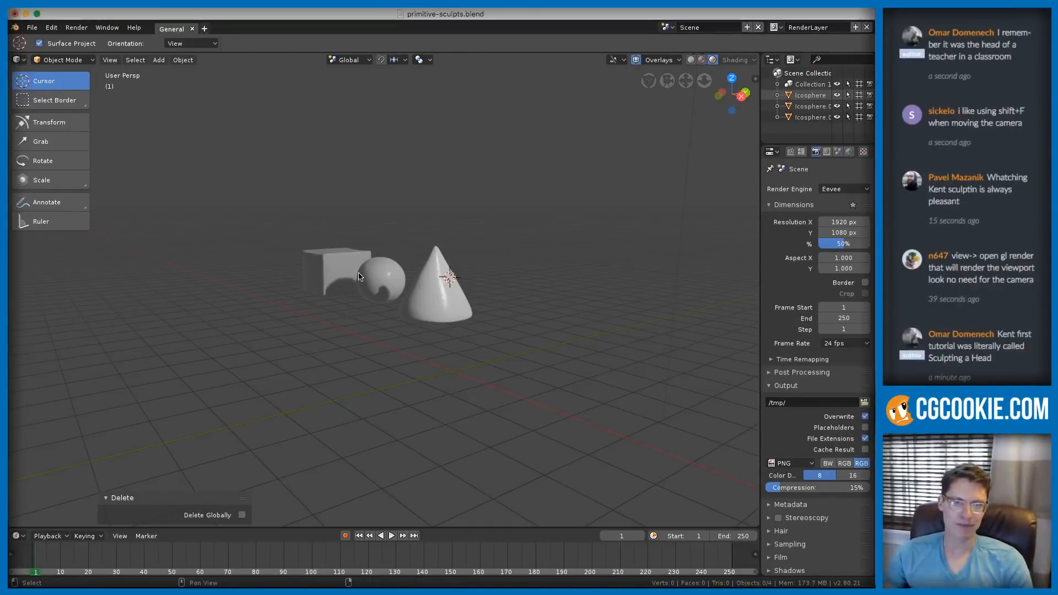
click(314, 265)
shift+click(380, 279)
shift+click(490, 289)
key(x)
click(488, 289)
mouse_move(361, 250)
middle_down()
mouse_move(467, 326)
mouse_move(350, 313)
middle_up()
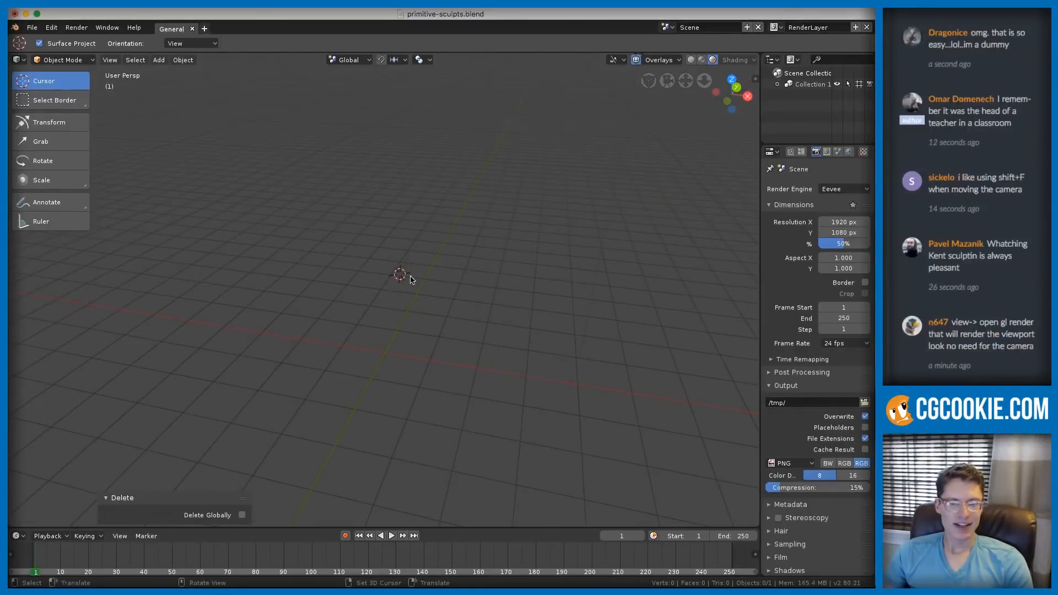
middle_drag(428, 268, 288, 231)
click(62, 59)
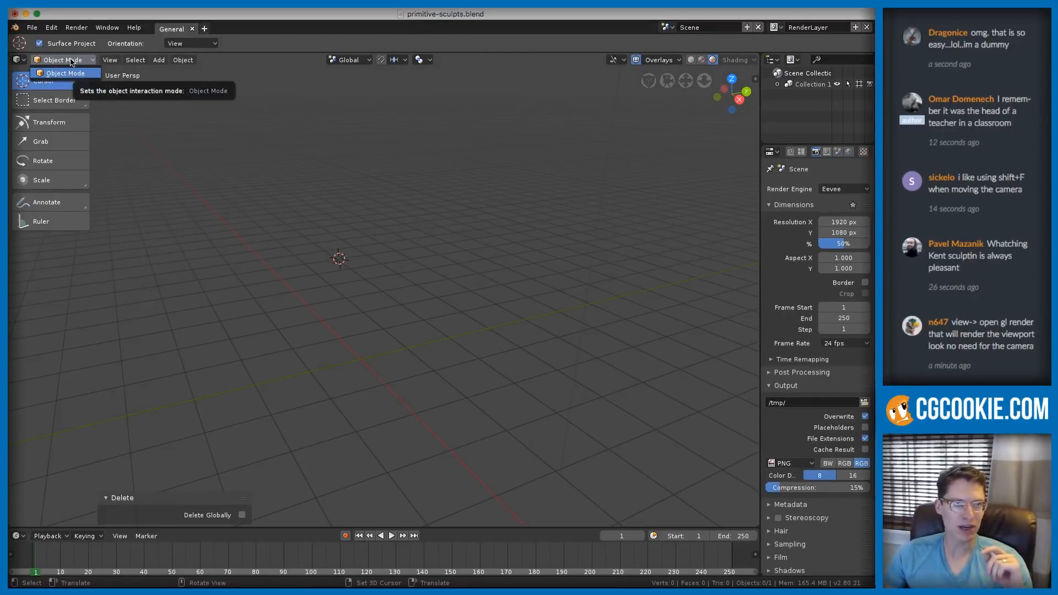
click(183, 60)
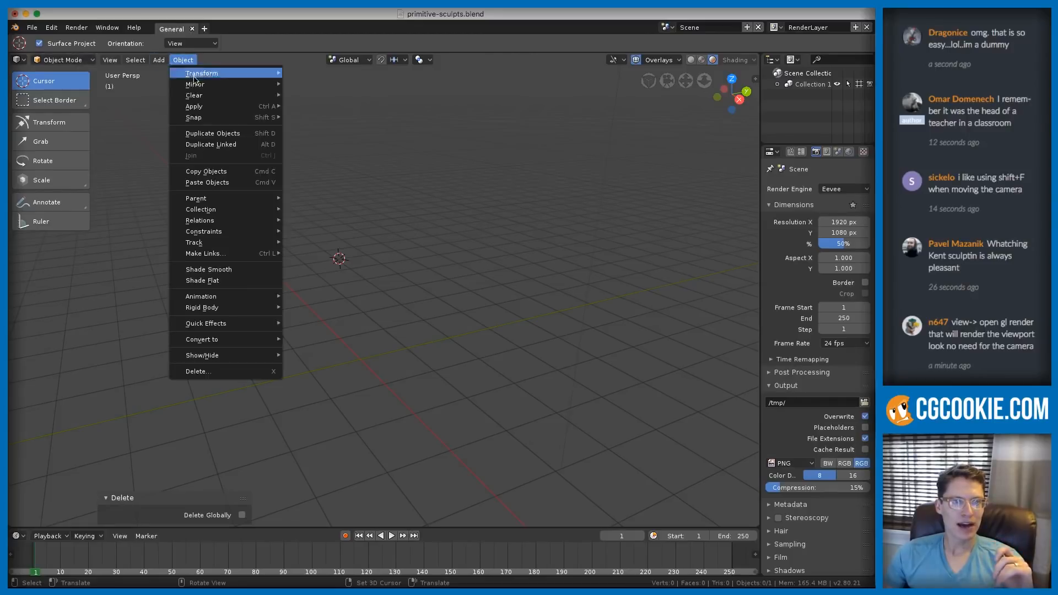
click(183, 60)
click(158, 60)
mouse_move(174, 73)
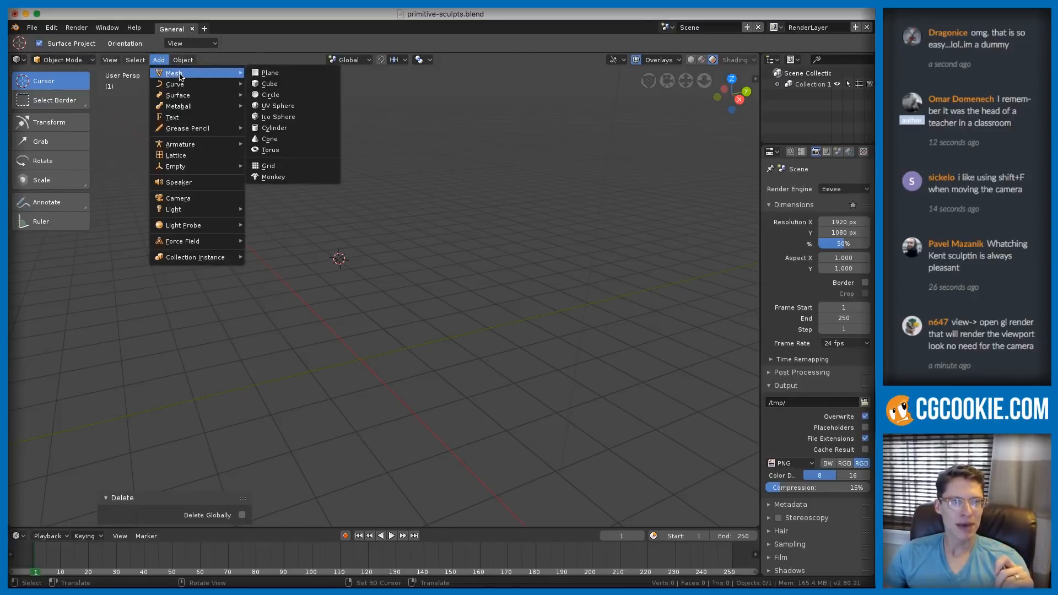
click(278, 106)
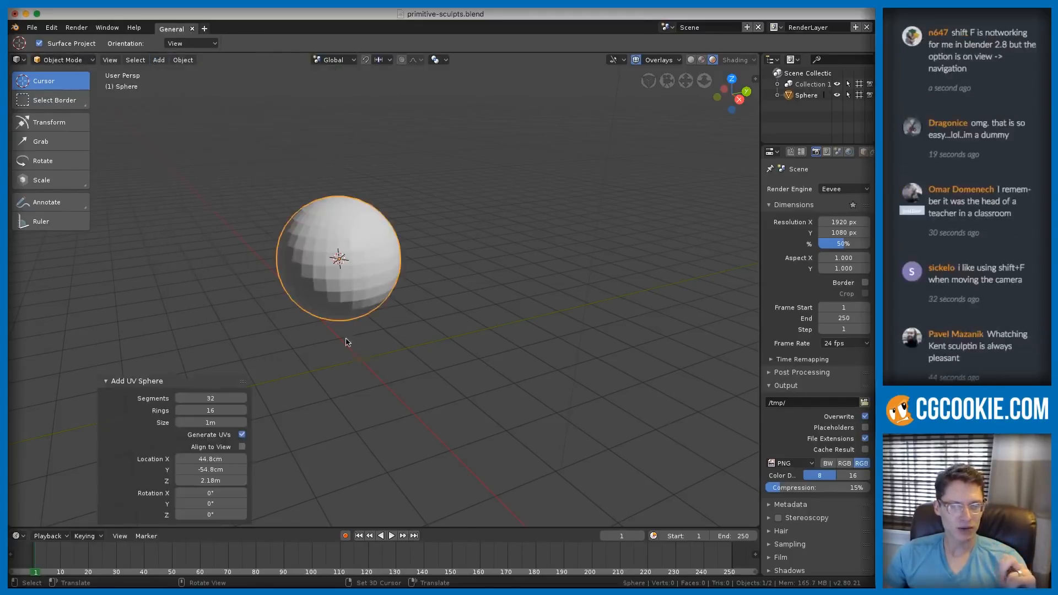
key(x)
click(376, 308)
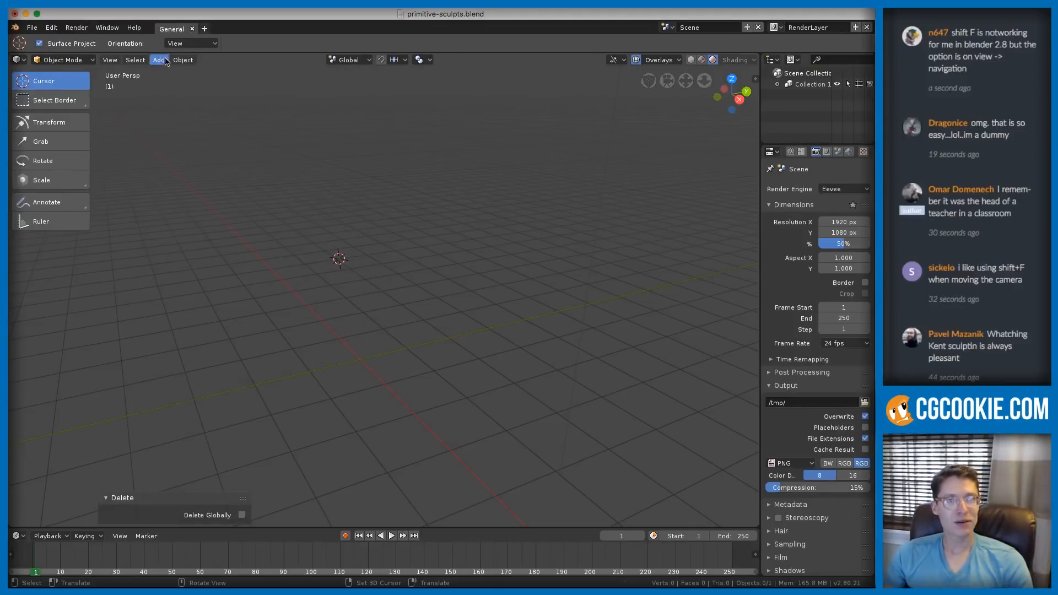
- Add an ico sphere mesh at the 3D cursor with 5 subdivisions and a size of 1m
click(161, 60)
mouse_move(177, 74)
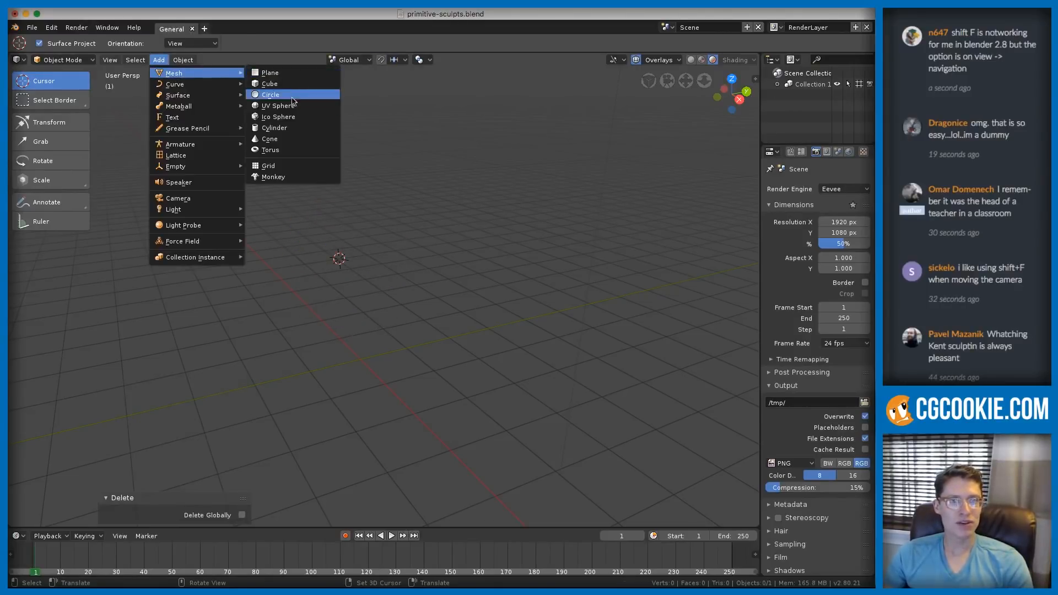
click(291, 118)
click(243, 412)
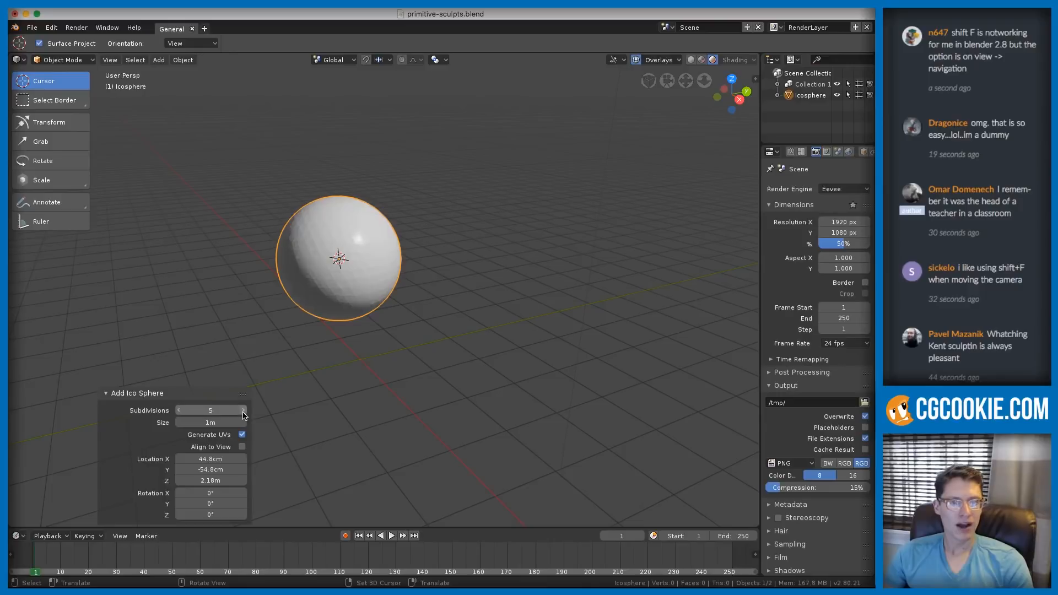
click(183, 412)
key(BackSpace)
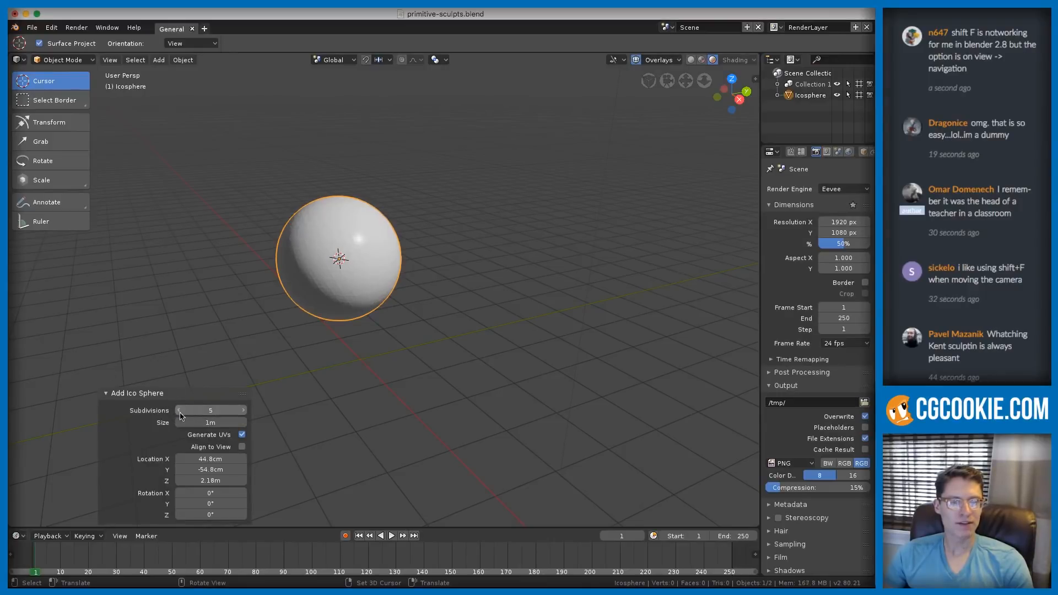
- Keep Eevee as the render engine and switch the viewport display to solid shading
click(107, 393)
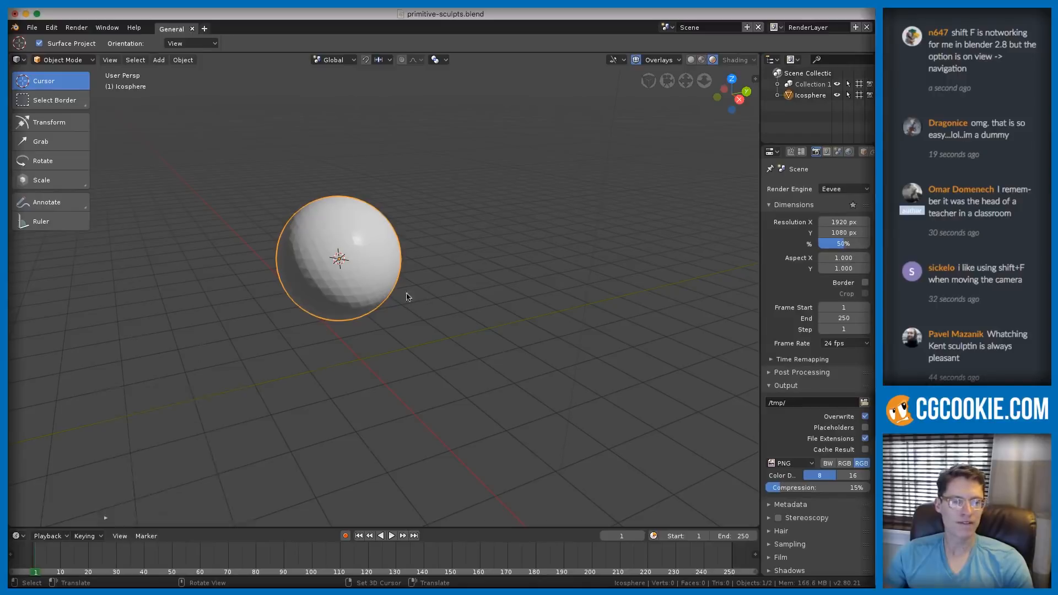
ctrl+middle_drag(427, 255, 415, 297)
middle_drag(370, 244, 397, 288)
ctrl+middle_drag(397, 287, 414, 257)
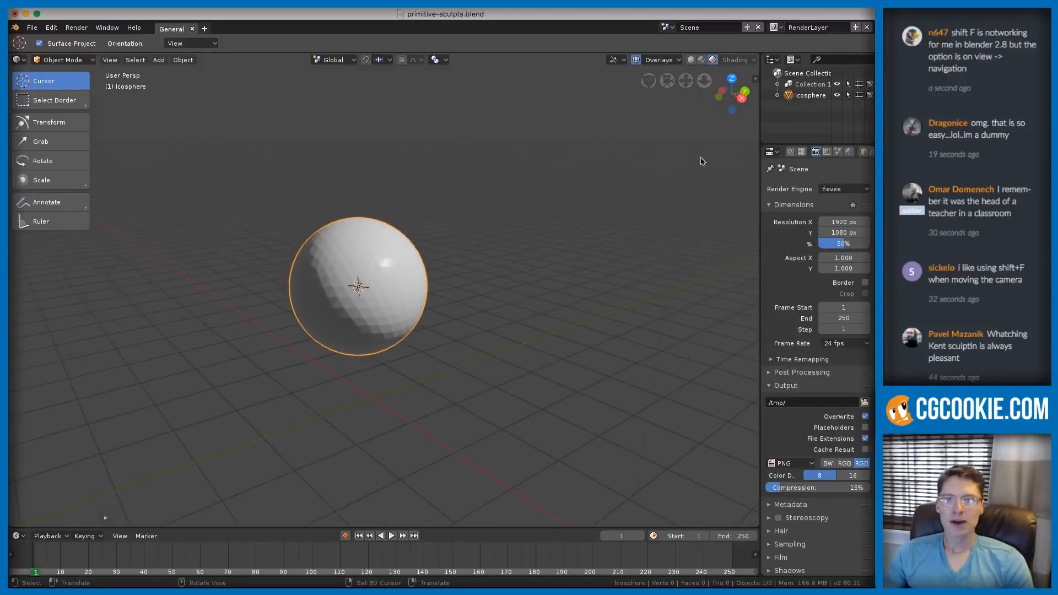
click(840, 190)
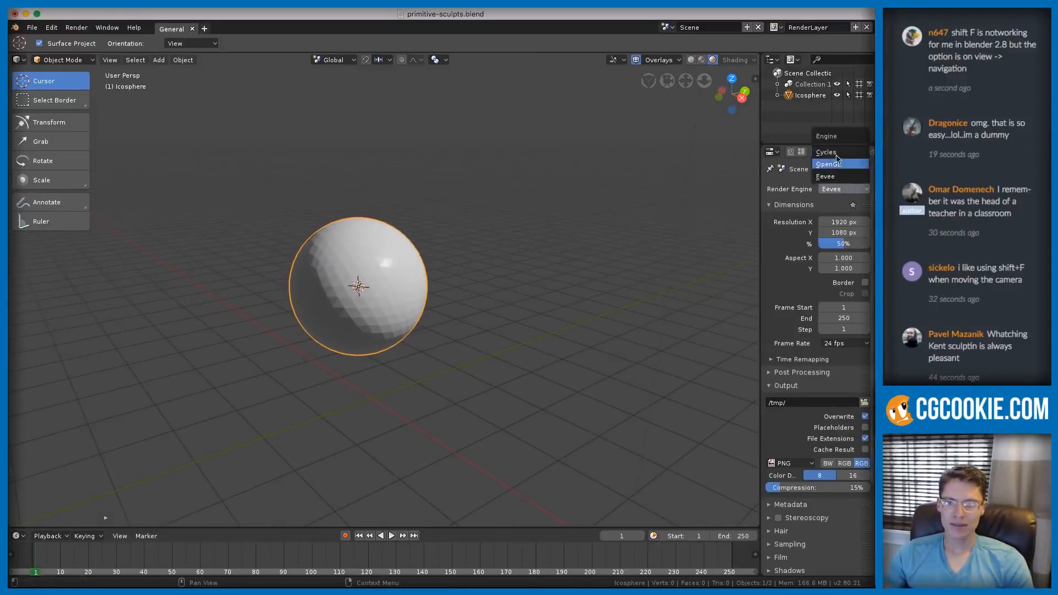
click(835, 177)
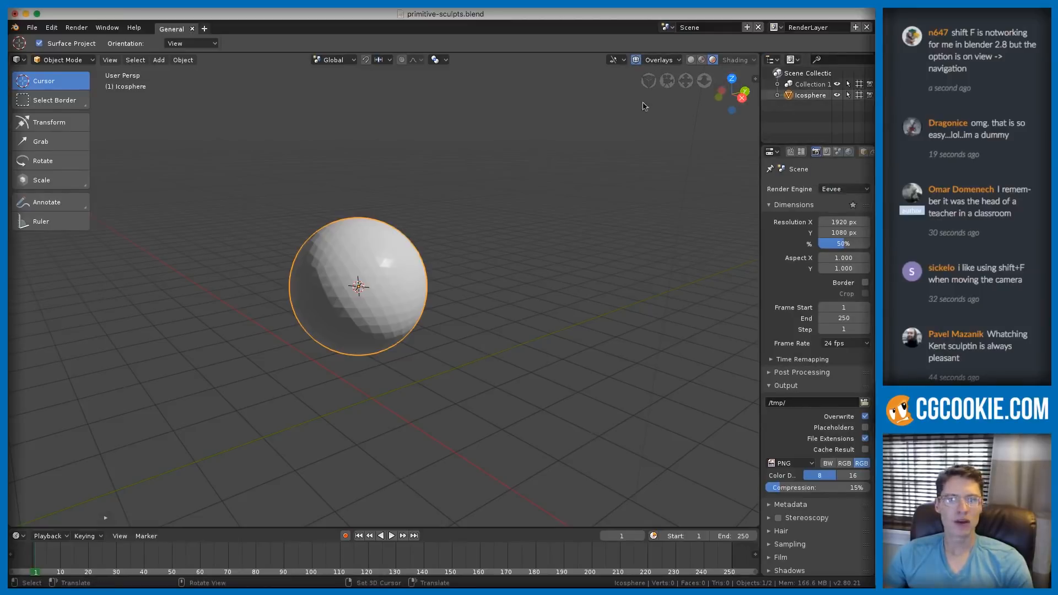
key(shift+z)
mouse_move(478, 263)
middle_down()
mouse_move(498, 264)
mouse_move(496, 251)
middle_up()
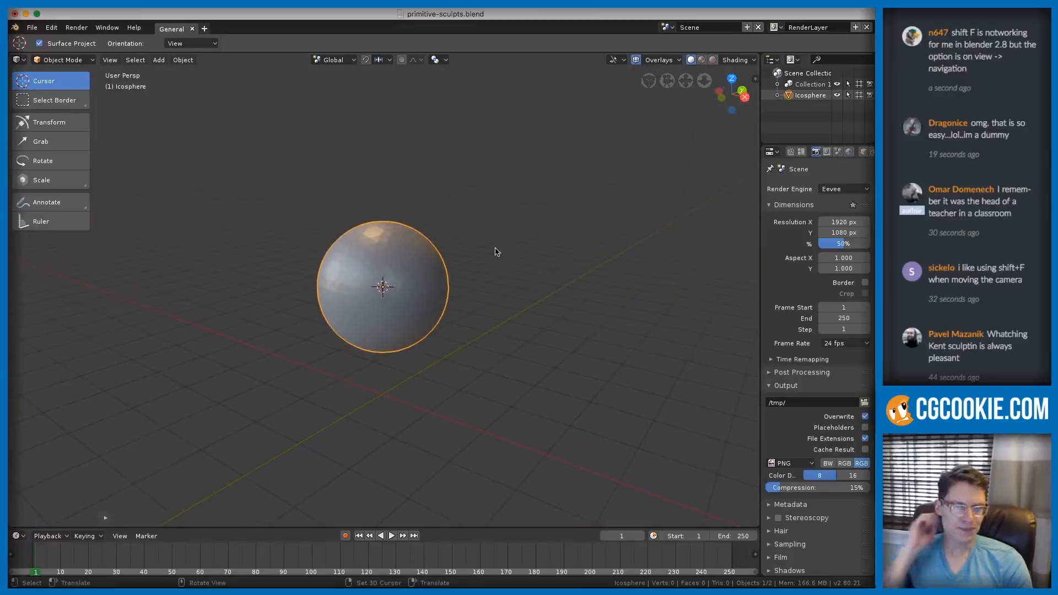
- Put the icosphere into Sculpt Mode and enable Dyntopo, accepting the confirmation
click(50, 60)
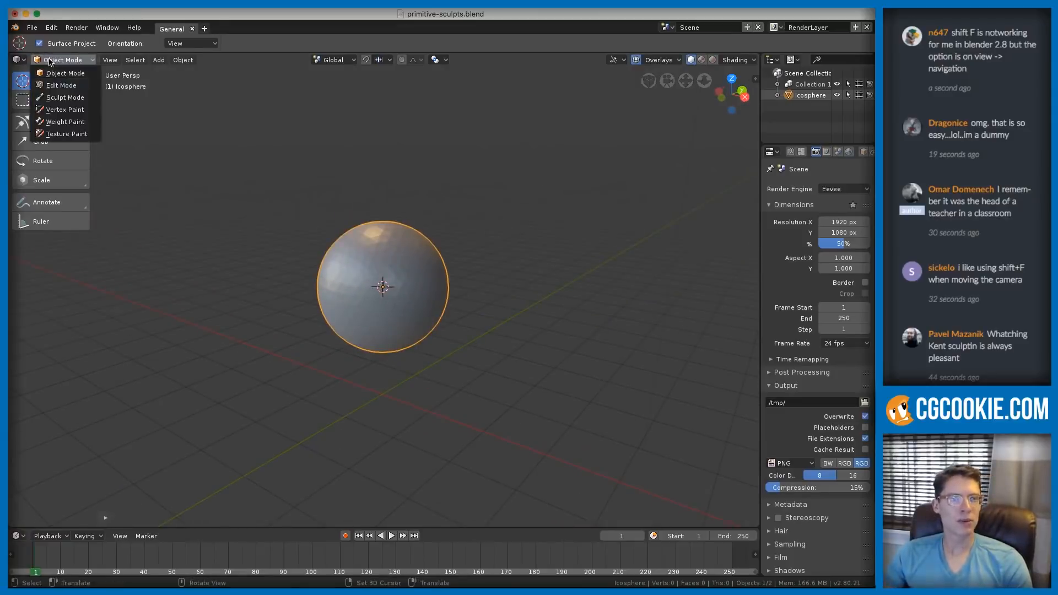
click(65, 98)
scroll(445, 307, up, 2)
ctrl+middle_drag(445, 307, 437, 270)
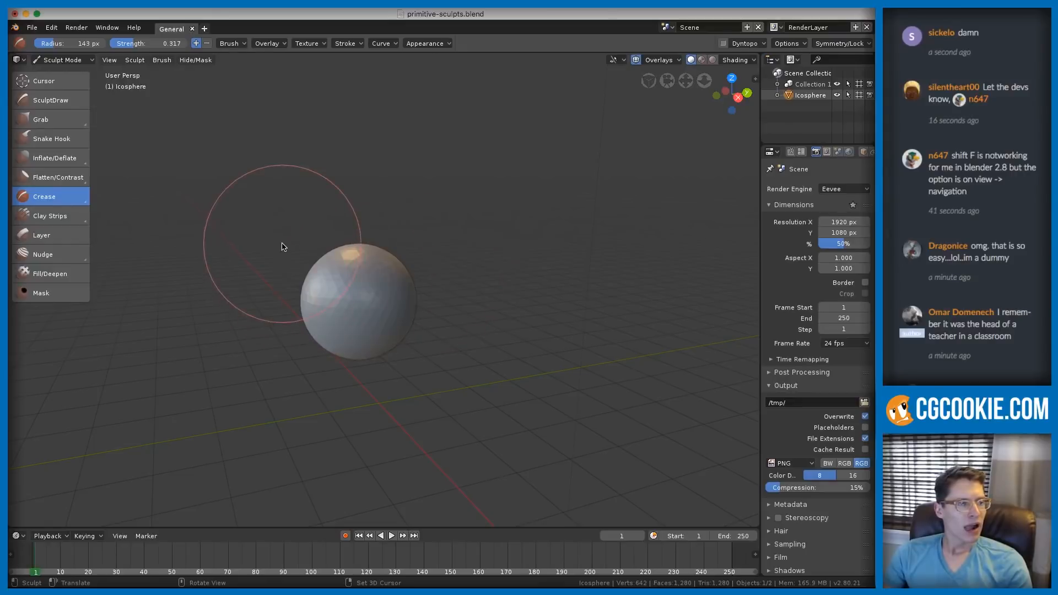
click(1004, 188)
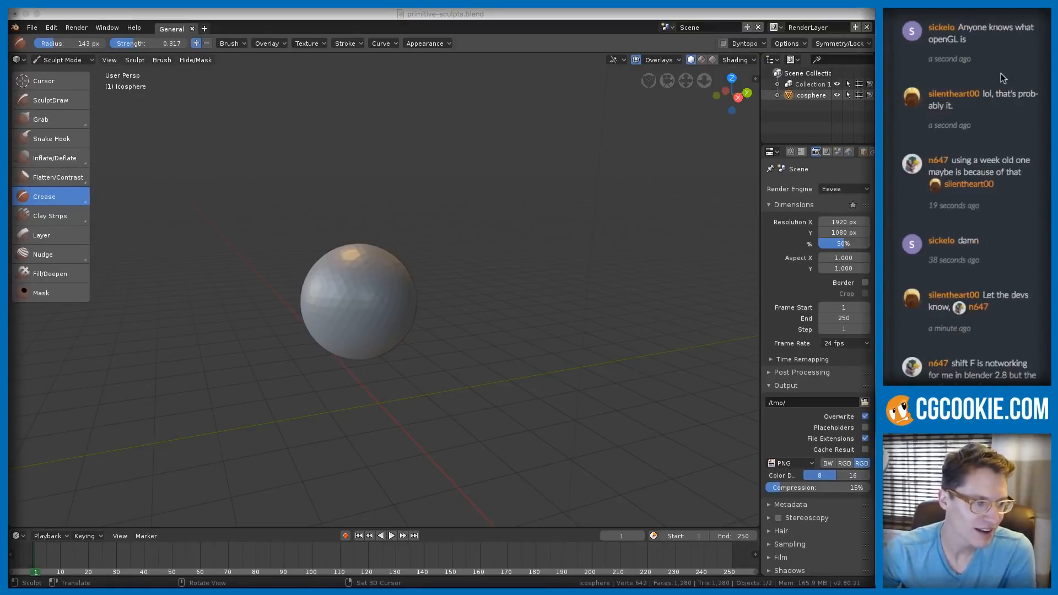
click(525, 173)
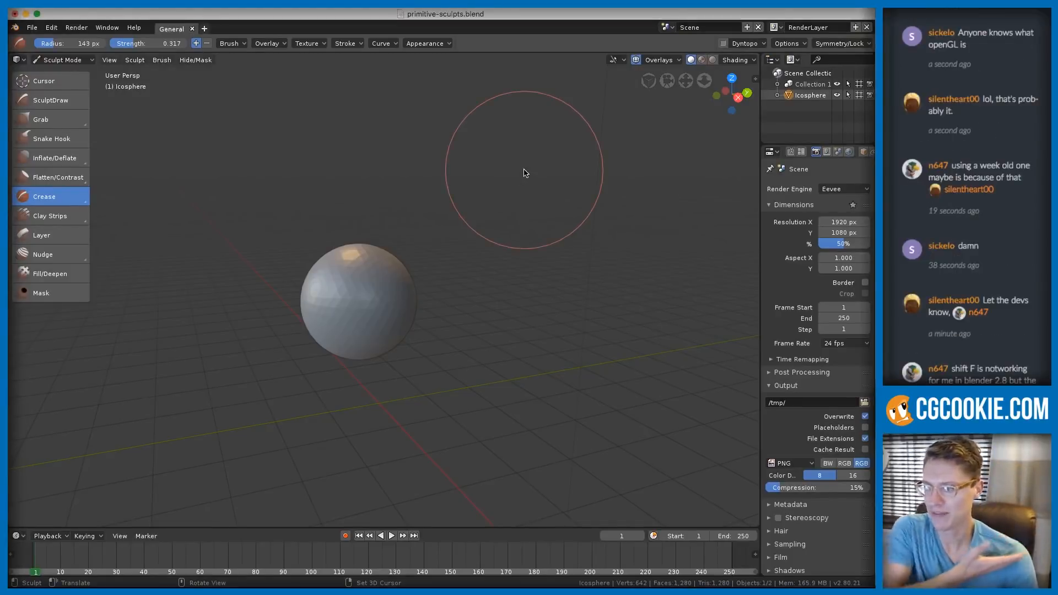
middle_drag(496, 271, 432, 212)
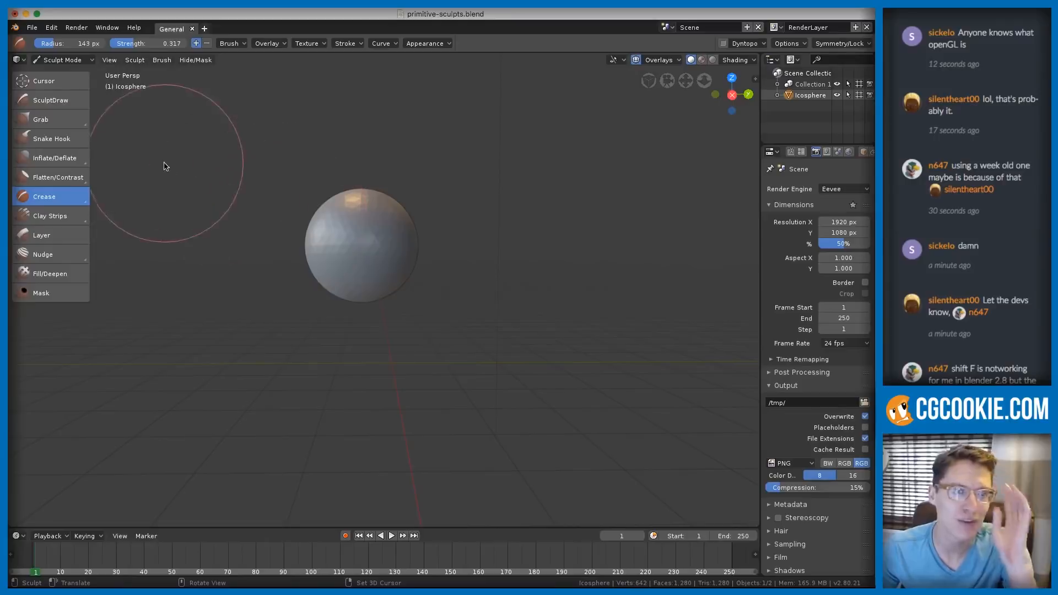
click(721, 44)
click(592, 76)
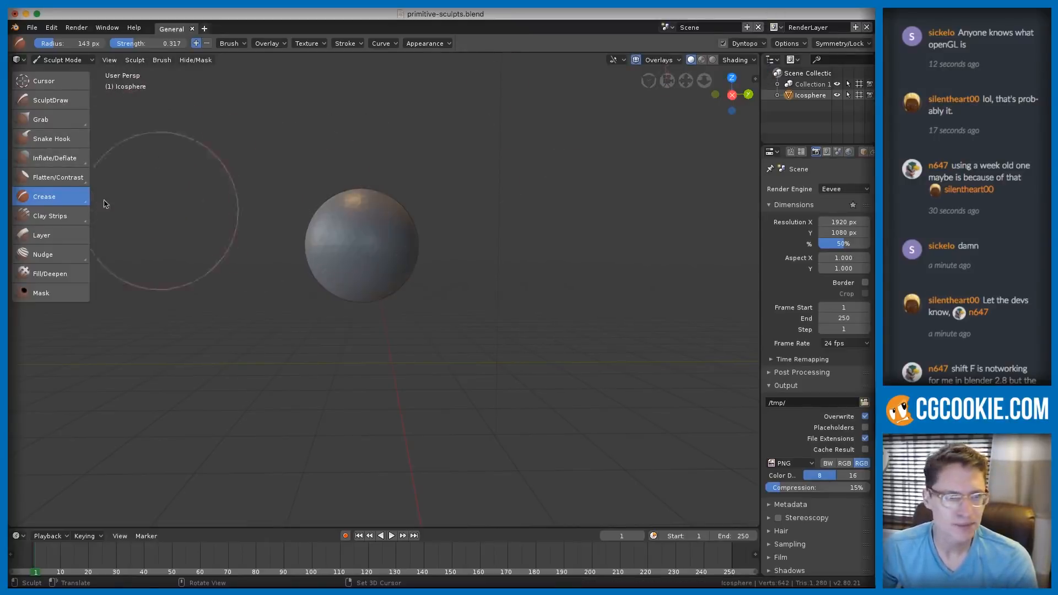
- Choose the Snake Hook brush and raise its strength to 0.990
click(49, 142)
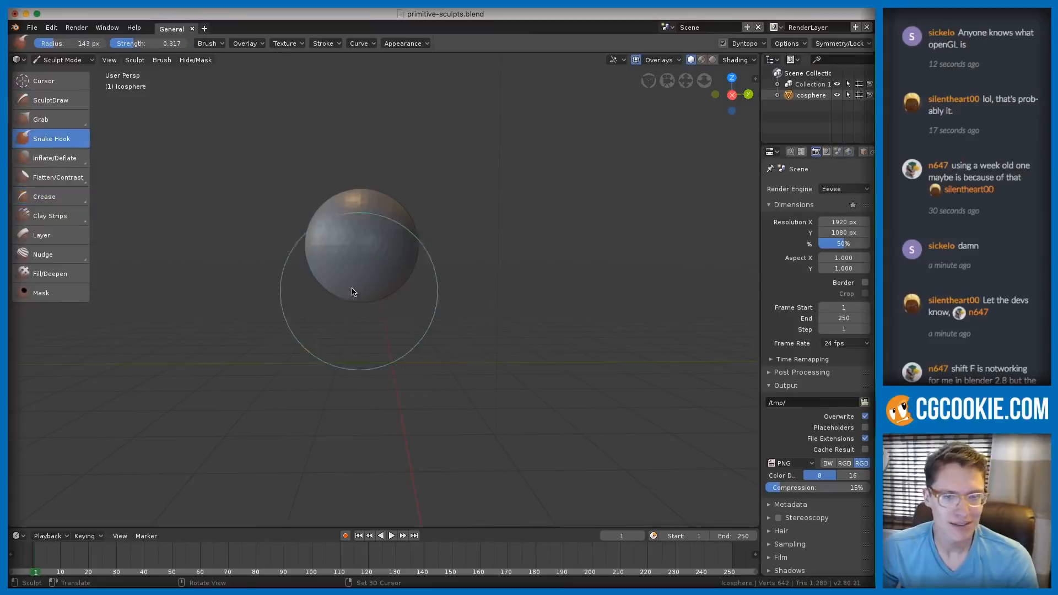
scroll(347, 297, up, 2)
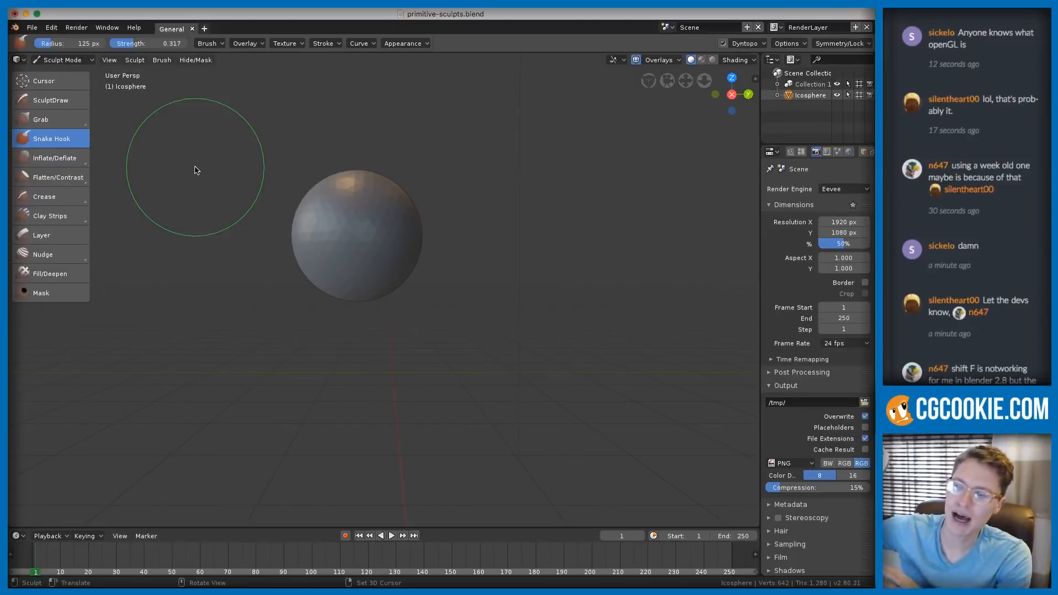
drag(415, 229, 548, 205)
key(ctrl+z)
key(shift+f)
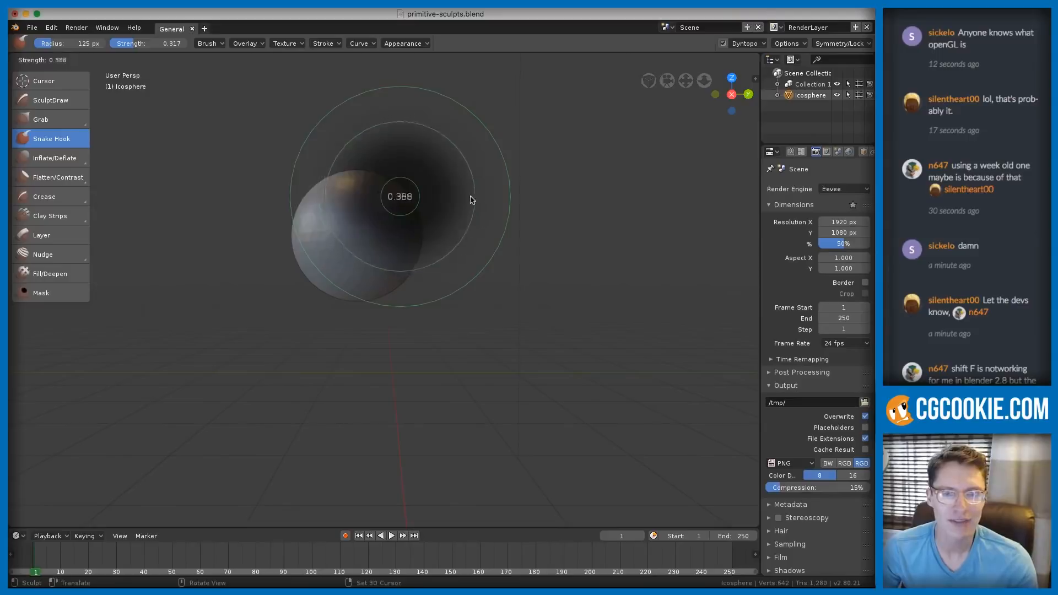
click(408, 221)
- Try pulling a pair of long arms that bend downward out of the sphere's sides
mouse_move(415, 224)
mouse_down()
mouse_move(464, 233)
mouse_move(606, 208)
mouse_move(668, 226)
mouse_move(701, 250)
mouse_move(719, 294)
mouse_move(719, 363)
mouse_up()
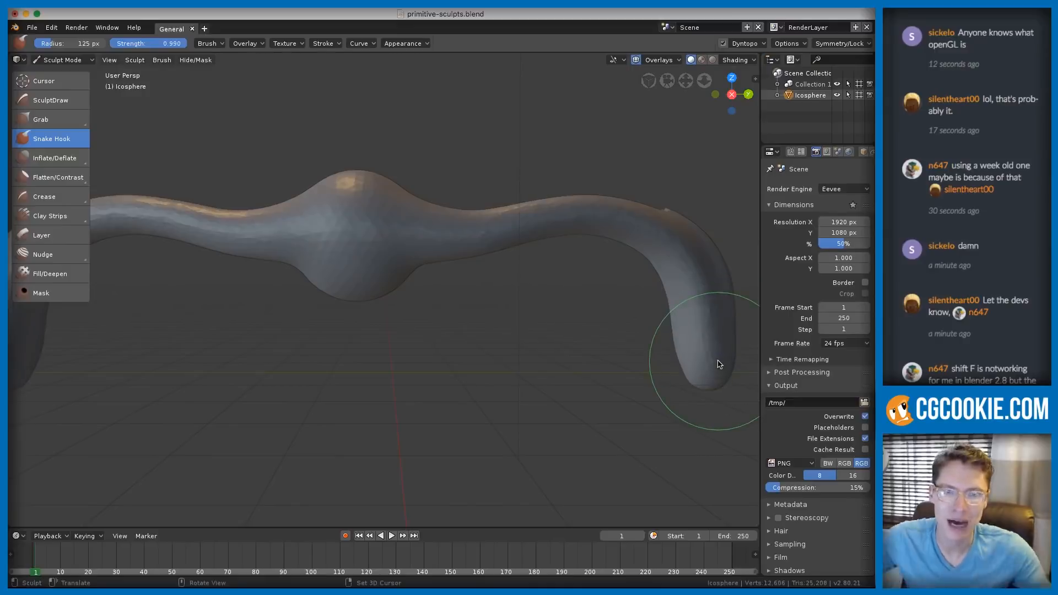
key(ctrl+z)
- Shrink the Snake Hook brush and pull a mirrored pair of arms outward from the sphere's sides
key(f)
click(399, 222)
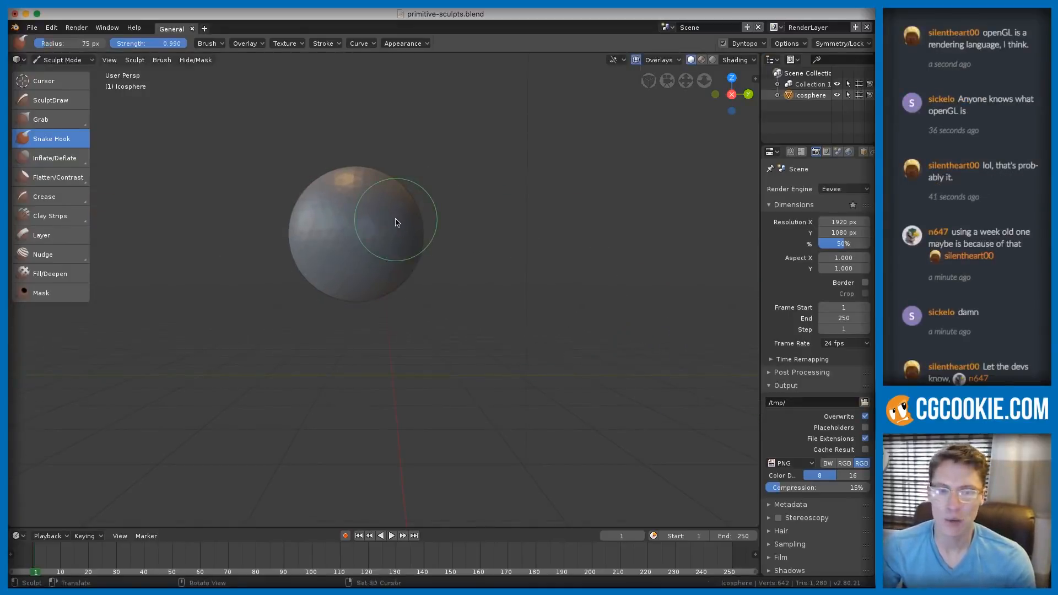
key(f)
click(406, 231)
drag(408, 233, 573, 203)
- Resize the Snake Hook brush, pull two legs down from the body and raise the top of the sphere slightly
key(f)
click(436, 288)
mouse_move(419, 309)
mouse_down()
mouse_move(389, 354)
mouse_move(424, 392)
mouse_move(428, 432)
mouse_up()
key(f)
click(356, 182)
drag(356, 184, 359, 152)
scroll(419, 158, down, 2)
scroll(490, 215, up, 3)
mouse_move(495, 213)
middle_down()
mouse_move(517, 226)
mouse_move(521, 306)
mouse_move(517, 215)
mouse_move(446, 198)
mouse_move(477, 202)
mouse_move(484, 223)
middle_up()
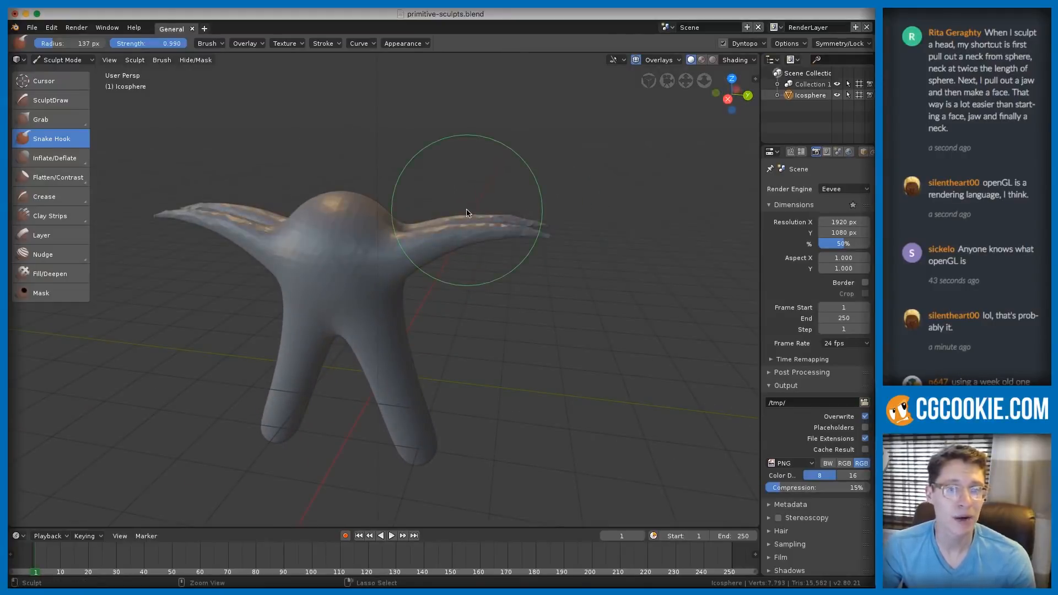
- Undo the arm, leg and head strokes back to the plain sphere
key(ctrl+z)
key(ctrl+z)
key(ctrl+z)
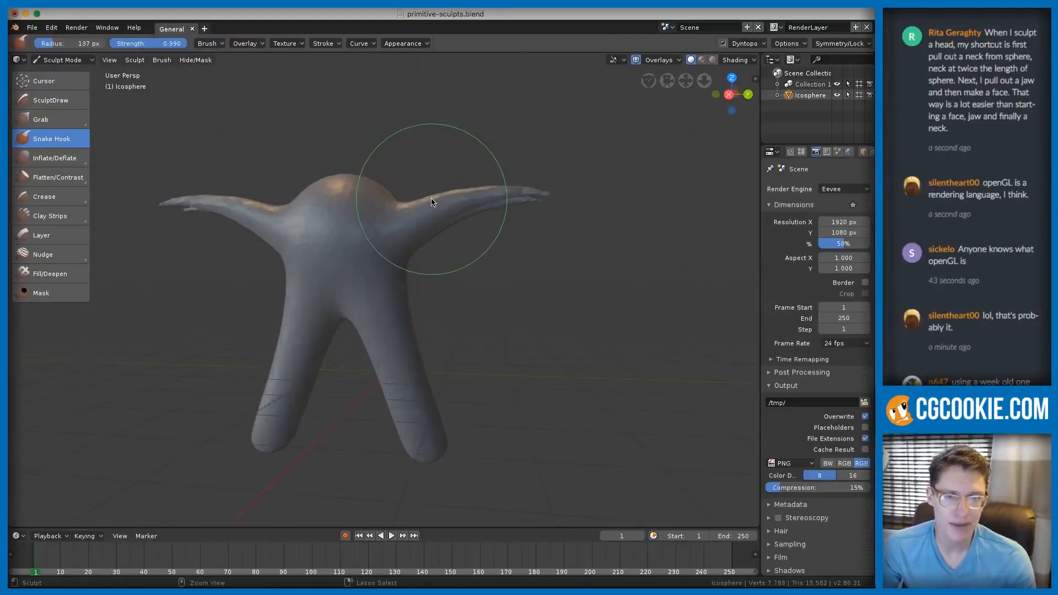
key(ctrl+z)
key(ctrl+z)
key(ctrl+z)
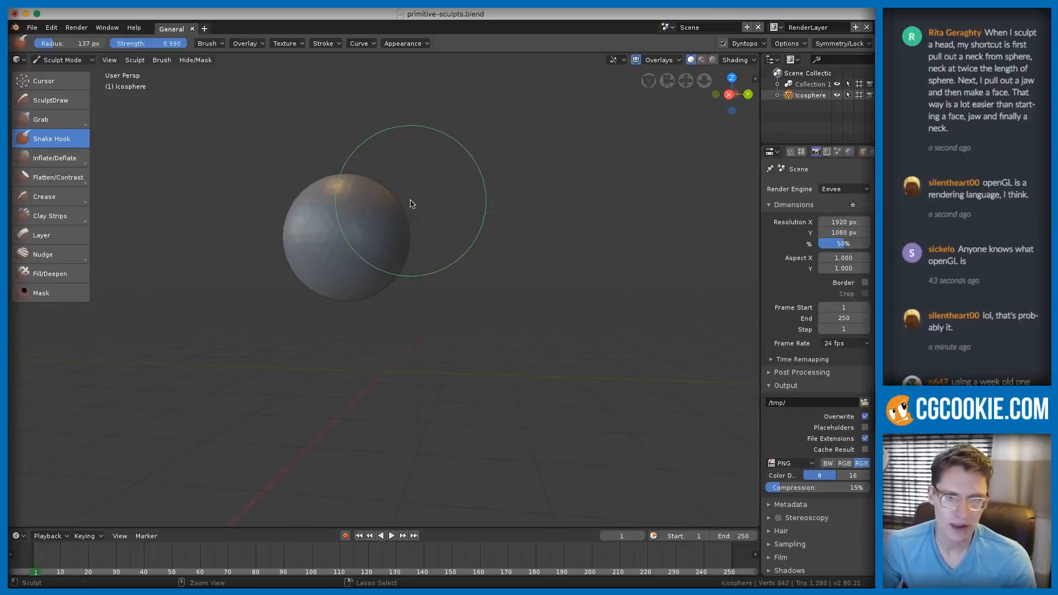
- Reduce the Snake Hook brush radius to 87 px
key(bracketleft)
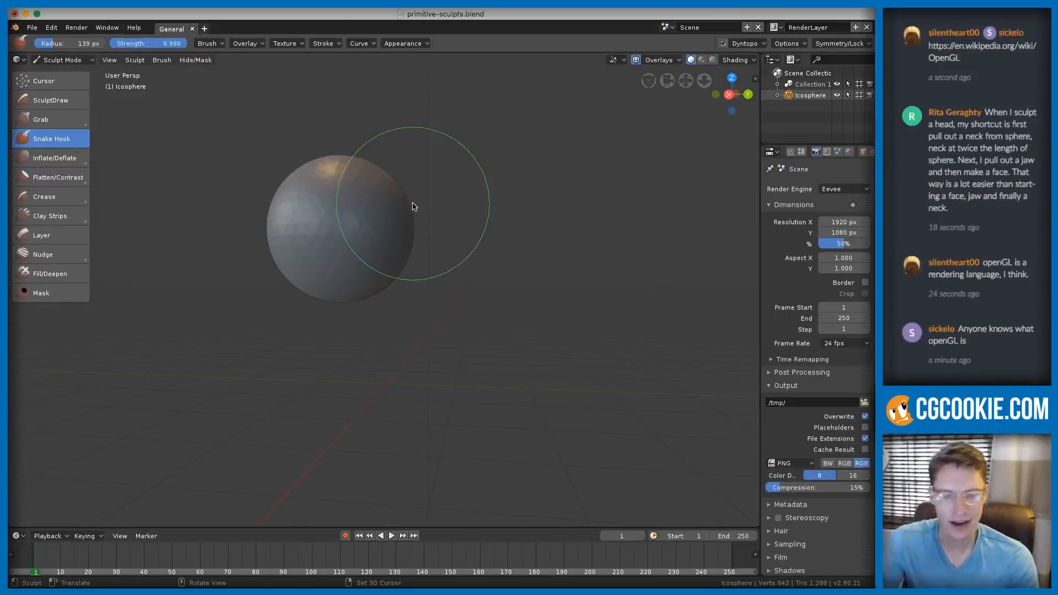
mouse_move(430, 235)
middle_down()
mouse_move(449, 246)
mouse_move(333, 286)
mouse_move(395, 278)
mouse_move(368, 283)
middle_up()
key(bracketleft)
key(bracketleft)
key(bracketleft)
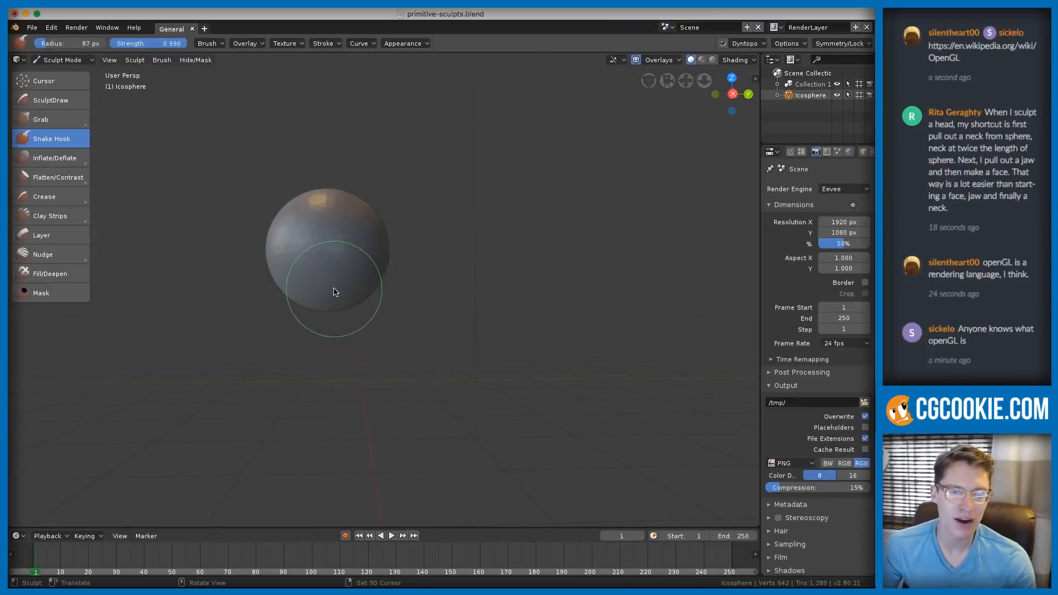
- Annotate a side-view head profile around the sphere, with the eye, jaw line, neck and back of the skull
key(d)
mouse_move(341, 139)
mouse_down()
mouse_move(264, 144)
mouse_move(274, 176)
mouse_up()
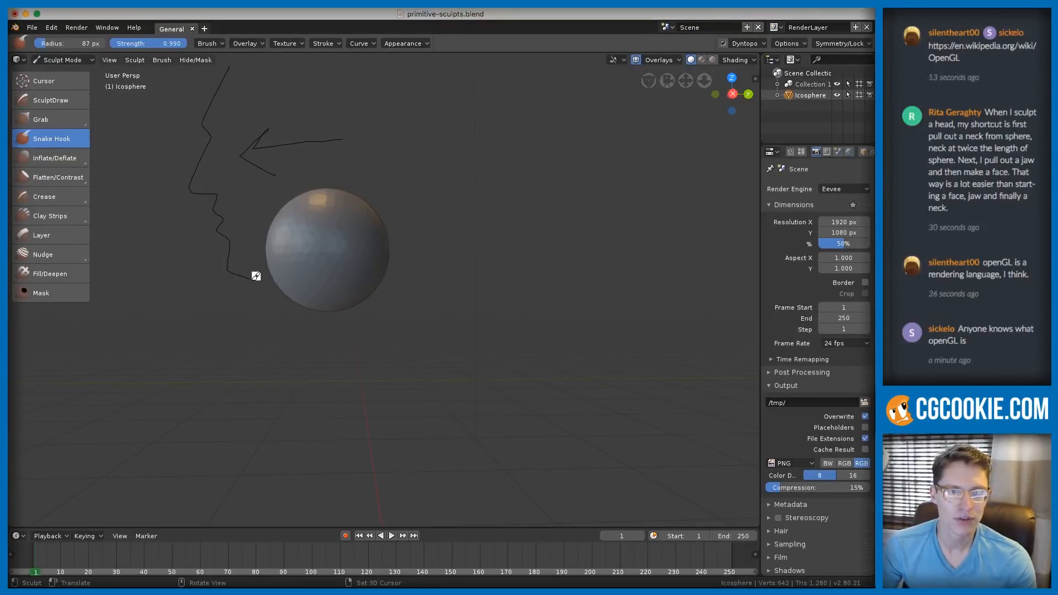
drag(251, 274, 314, 257)
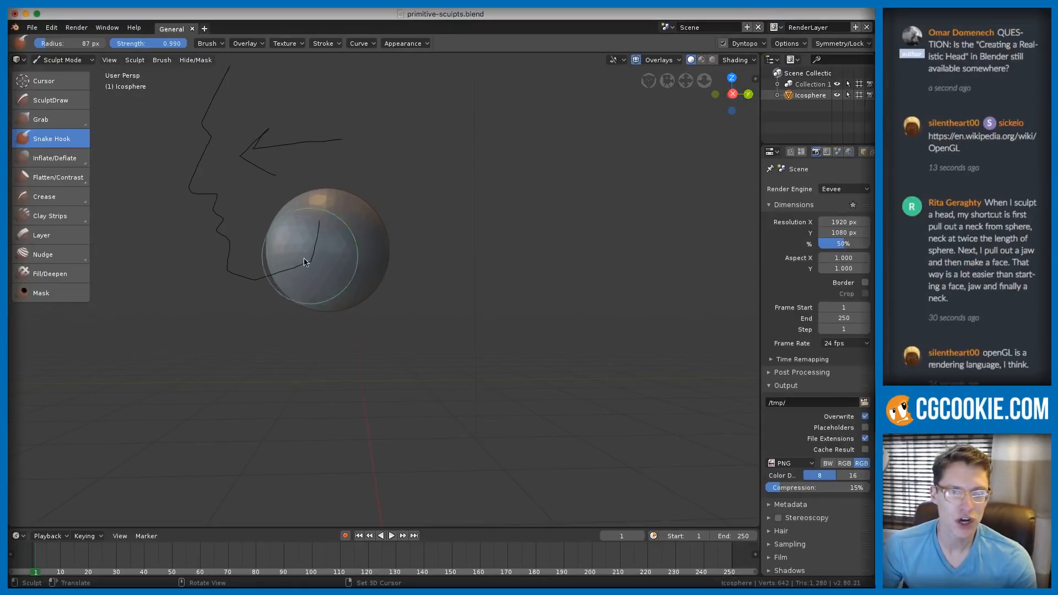
mouse_move(435, 295)
mouse_down()
mouse_move(388, 208)
mouse_move(396, 94)
mouse_move(282, 61)
mouse_up()
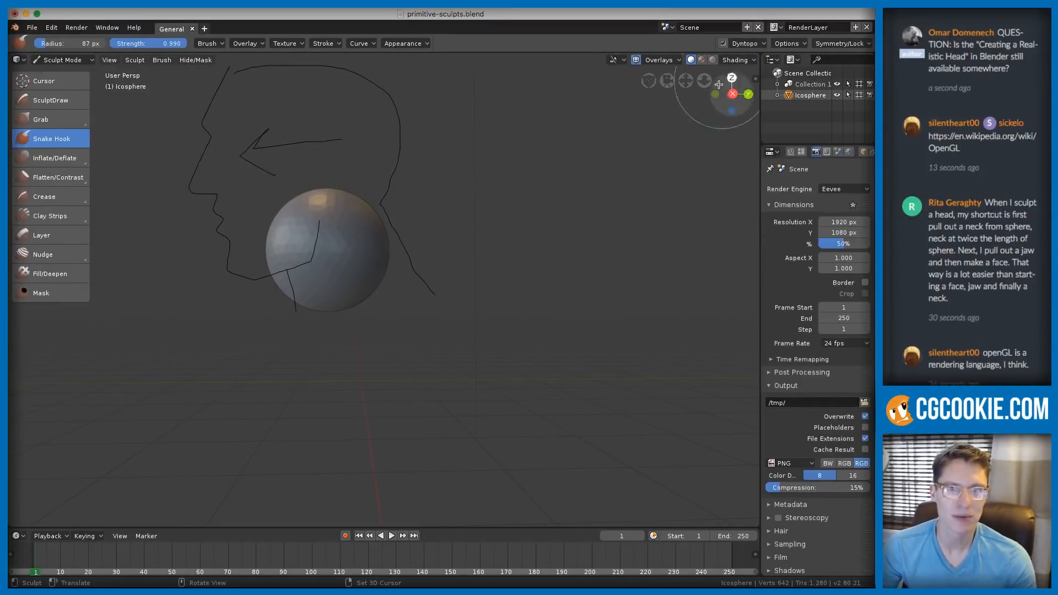
- Delete the annotation layer that holds the head profile sketch
key(n)
scroll(688, 352, down, 2)
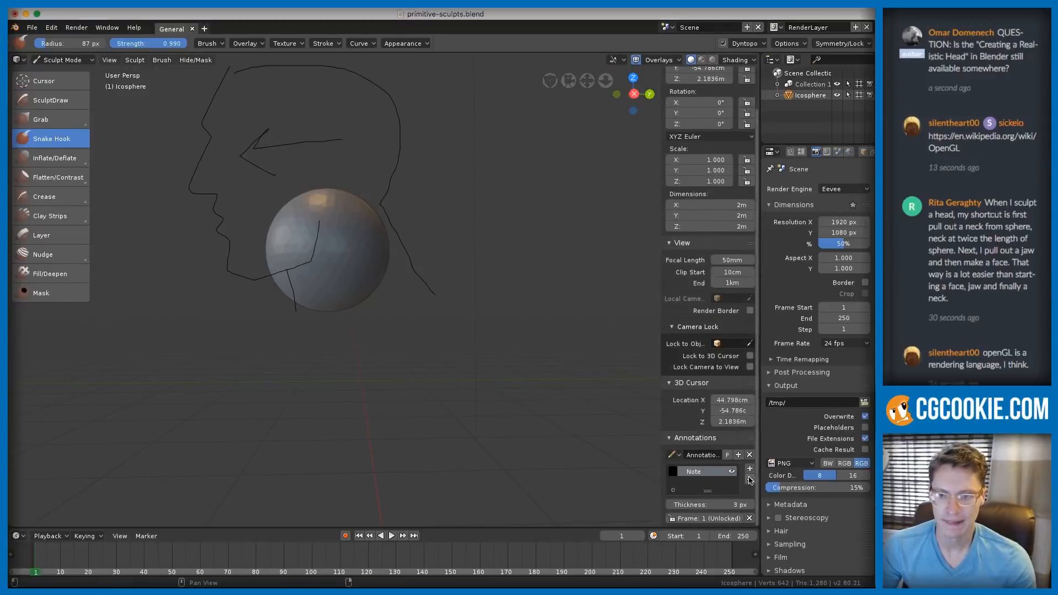
click(750, 480)
key(n)
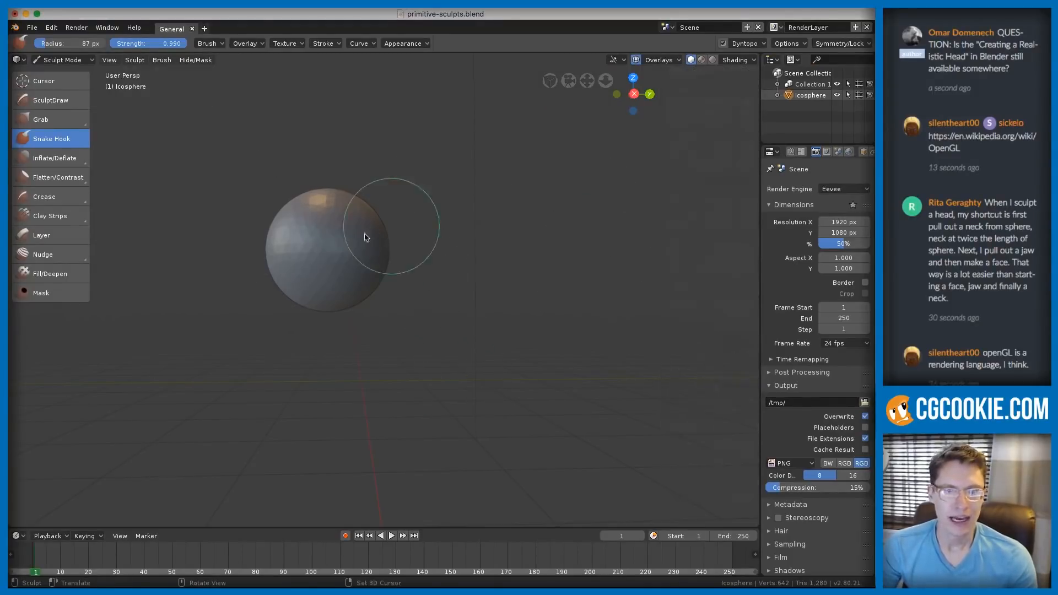
- Try pulling a neck down from the sphere's underside with Snake Hook, enlarging the brush radius to 151 px
key(f)
click(383, 262)
scroll(372, 260, up, 1)
drag(314, 318, 314, 361)
key(f)
click(371, 323)
key(ctrl+z)
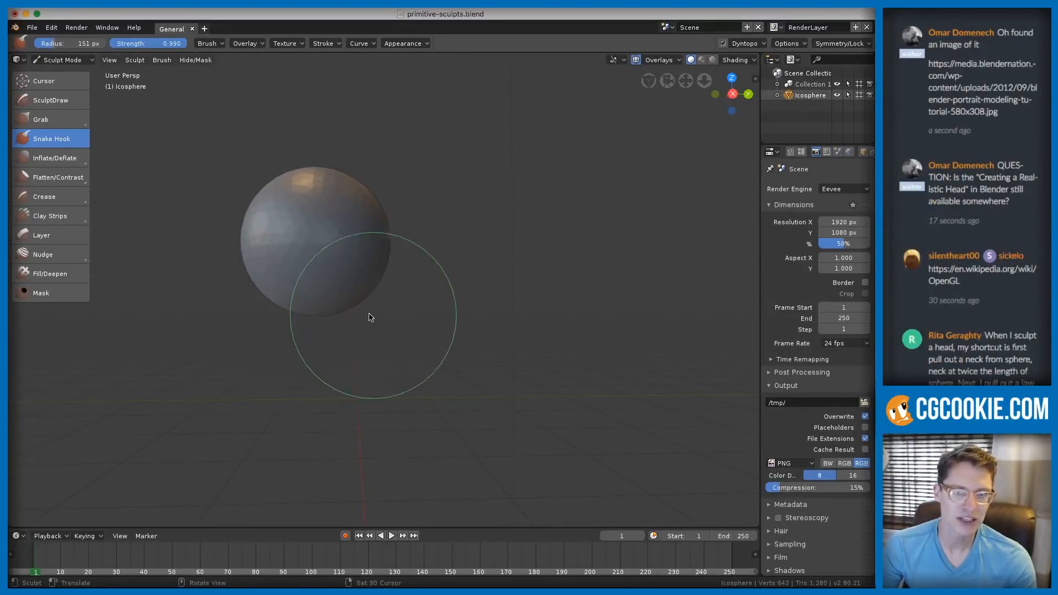
drag(347, 309, 352, 323)
key(ctrl+z)
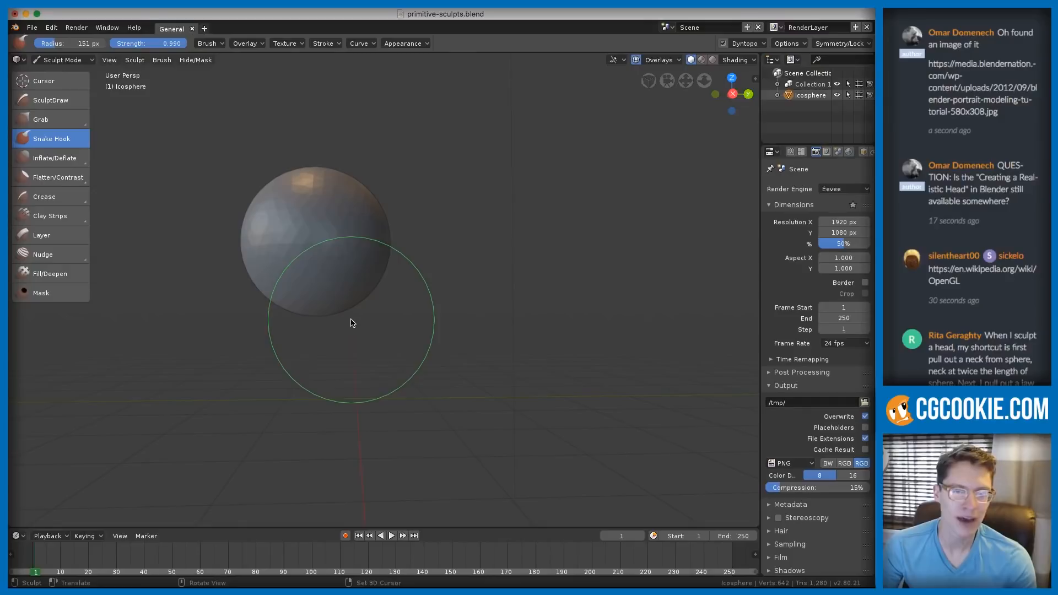
- Check the sculpt symmetry settings, and pull a neck down from the sphere's underside with a 139 px Snake Hook brush
click(833, 44)
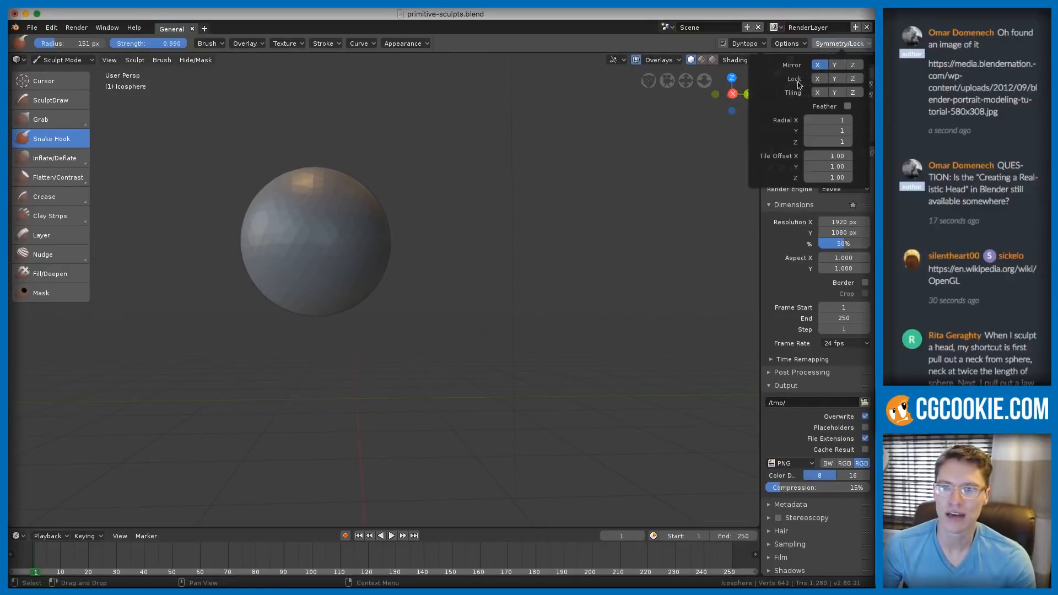
key(f)
click(338, 316)
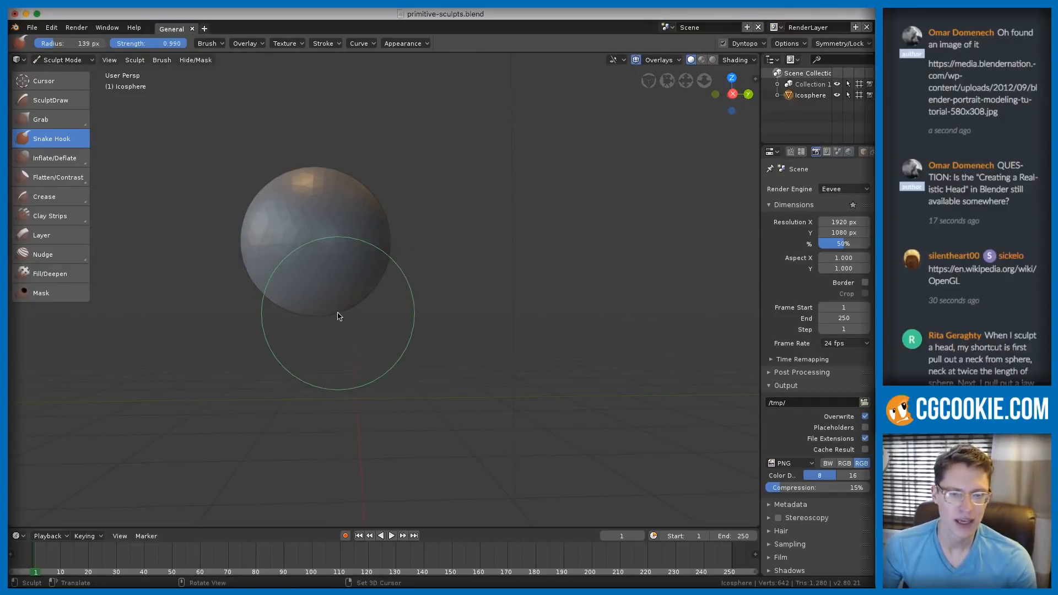
mouse_move(345, 314)
mouse_down()
mouse_move(352, 358)
mouse_move(371, 350)
mouse_move(390, 358)
mouse_move(338, 379)
mouse_up()
- Enlarge the Snake Hook brush radius to 205 px and reshape the neck beneath the head
key(f)
click(339, 355)
key(f)
click(332, 323)
key(bracketright)
key(bracketright)
key(bracketright)
key(bracketright)
drag(413, 355, 380, 344)
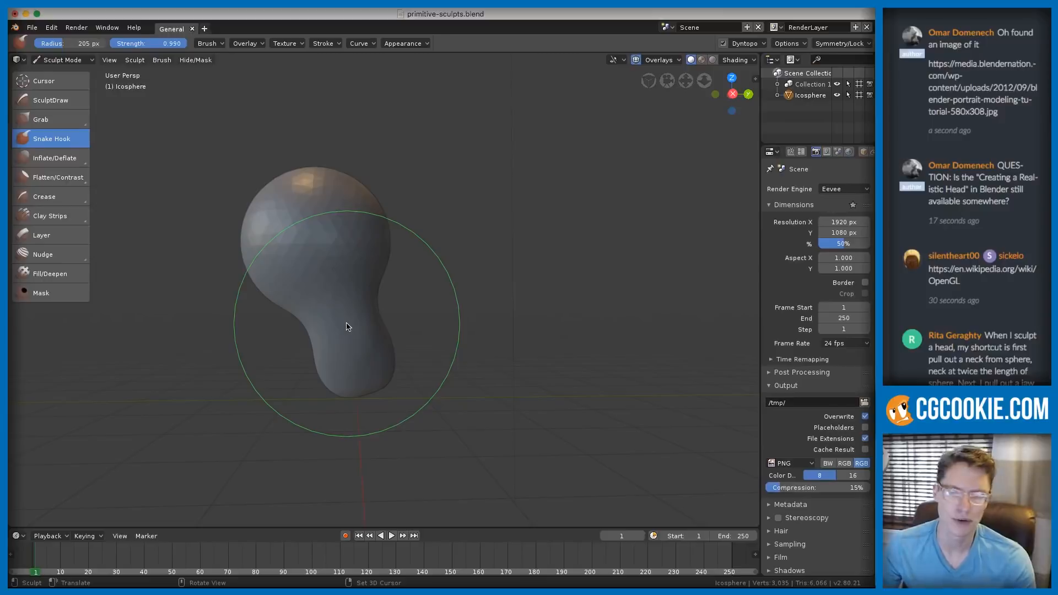
- Reduce the Snake Hook brush size and pull mirrored shoulders sideways out of the neck's base
mouse_move(347, 327)
middle_down()
mouse_move(401, 319)
mouse_move(418, 338)
mouse_move(402, 369)
middle_up()
key(bracketleft)
key(bracketleft)
key(bracketleft)
key(bracketleft)
key(bracketleft)
key(bracketright)
key(bracketright)
key(bracketright)
key(bracketleft)
key(bracketleft)
drag(403, 369, 500, 371)
- Enlarge the Snake Hook brush to pull the area between neck and shoulders down and outward, and reduce its size again
key(bracketright)
key(bracketright)
key(bracketright)
mouse_move(421, 315)
mouse_down()
mouse_move(408, 314)
mouse_move(453, 358)
mouse_move(503, 366)
mouse_move(447, 369)
mouse_up()
key(bracketleft)
key(bracketleft)
mouse_move(432, 354)
middle_down()
mouse_move(309, 344)
mouse_move(403, 353)
mouse_move(339, 372)
mouse_move(425, 309)
mouse_move(345, 349)
mouse_move(321, 306)
middle_up()
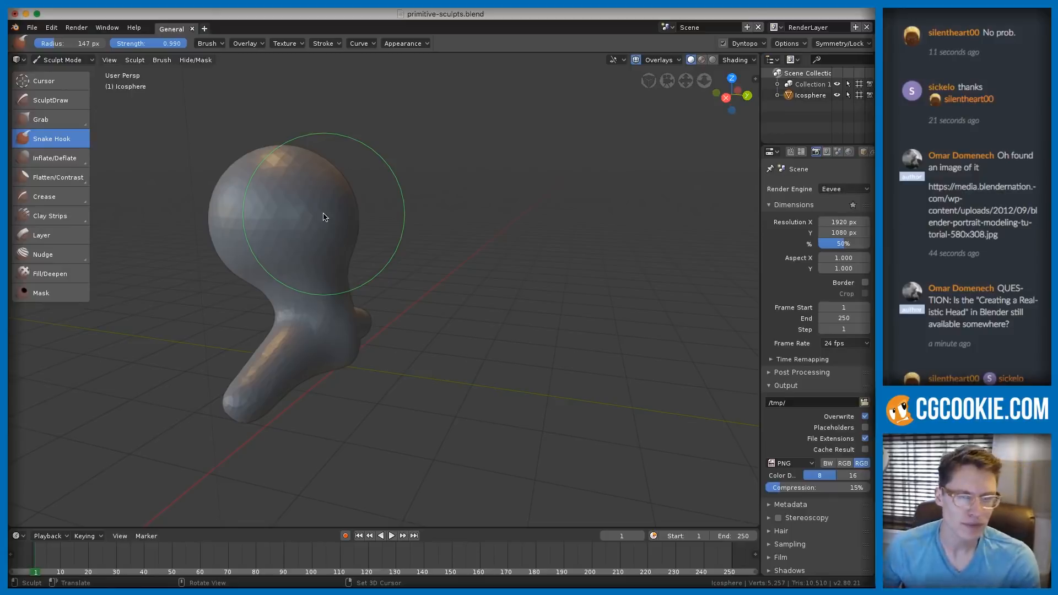
- Switch to the Crease brush, set its strength to 0.444, and work over the lower shoulders
key(shift+c)
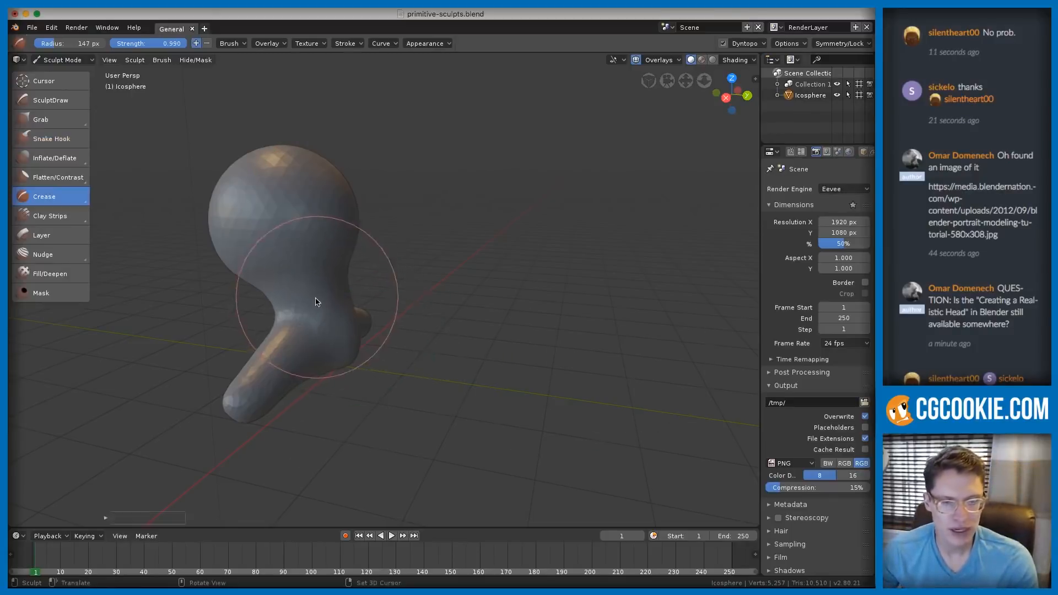
mouse_move(338, 292)
middle_down()
mouse_move(312, 307)
mouse_move(326, 349)
middle_up()
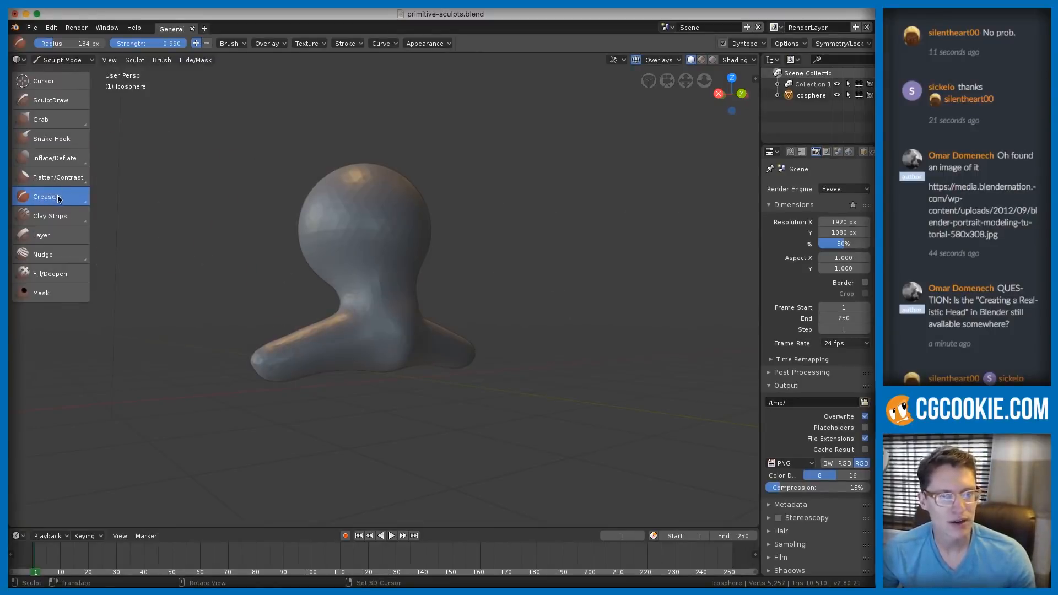
scroll(380, 341, up, 2)
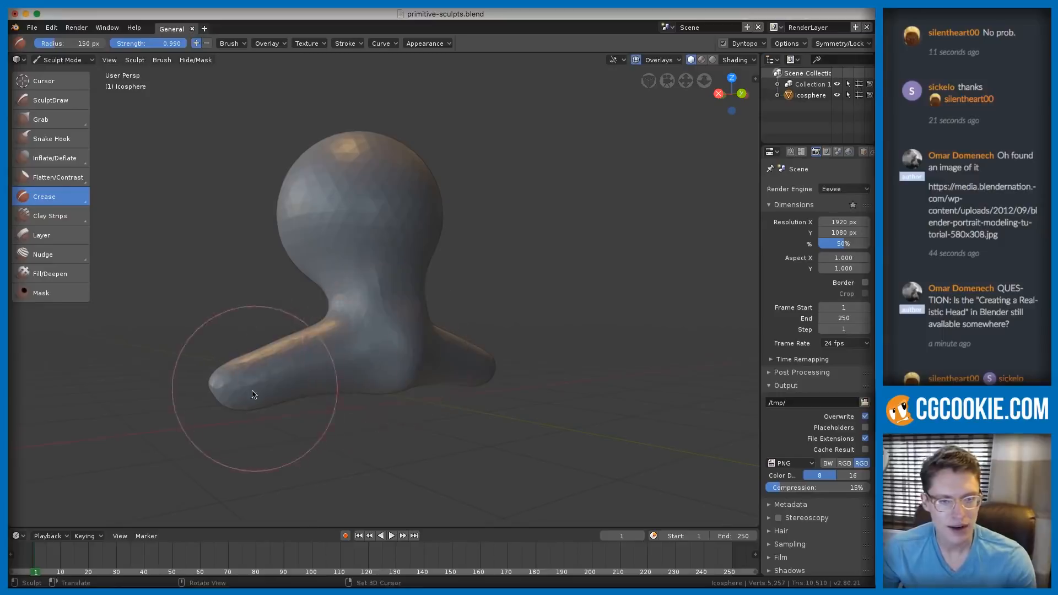
key(shift+f)
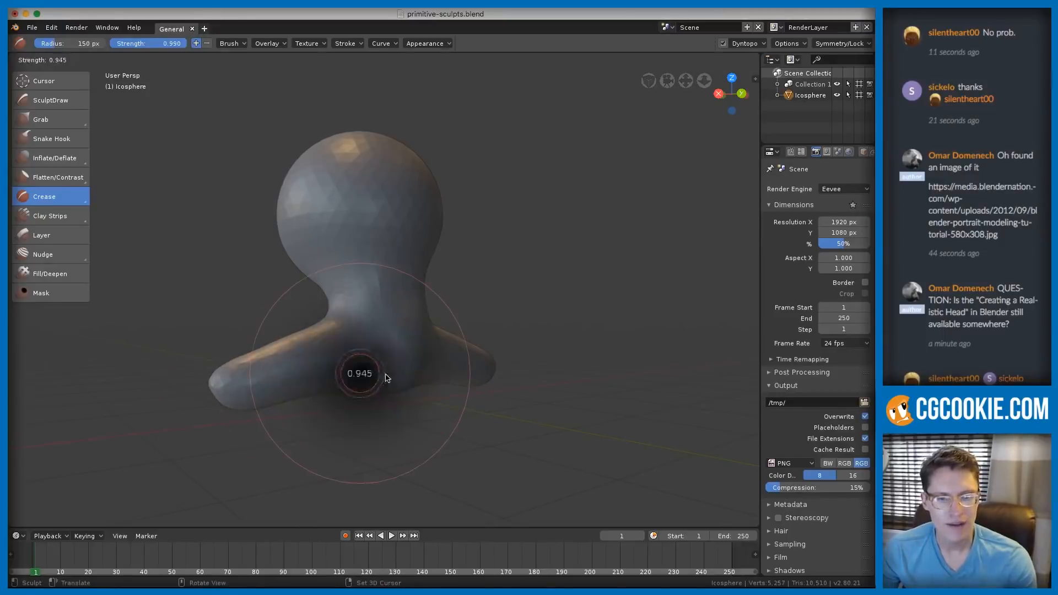
click(419, 369)
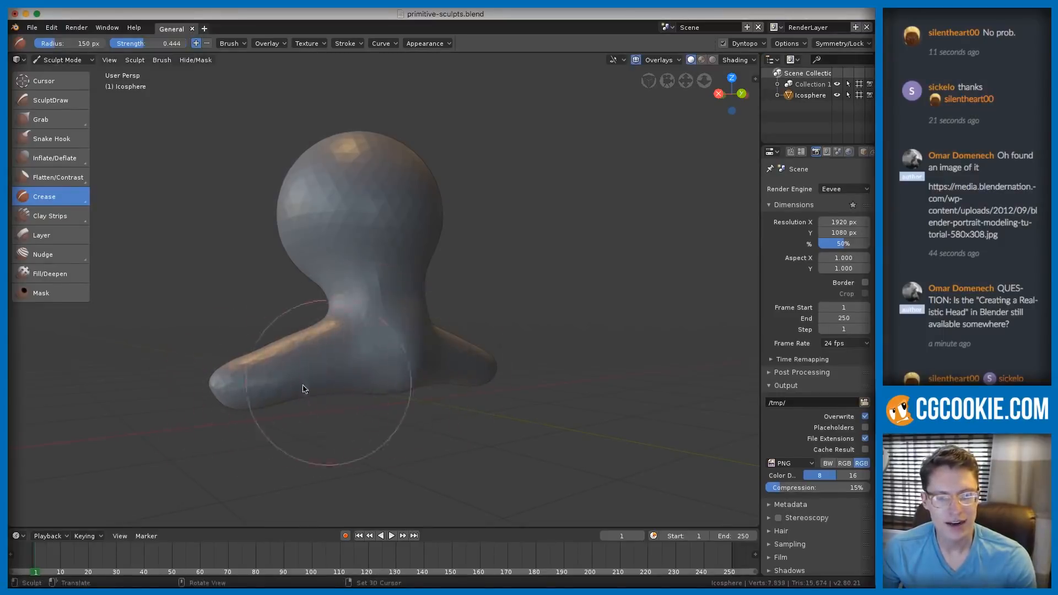
- Reselect the Crease brush from its brush group, enlarge it to 178 px, and sharpen the lower edge of the shoulders
key(p)
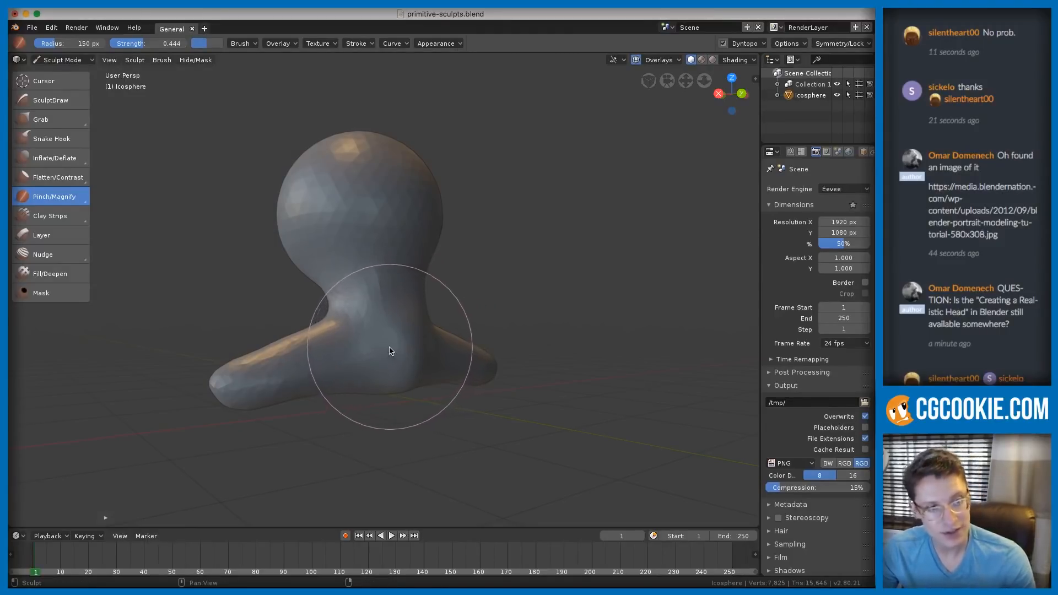
click(79, 197)
click(62, 226)
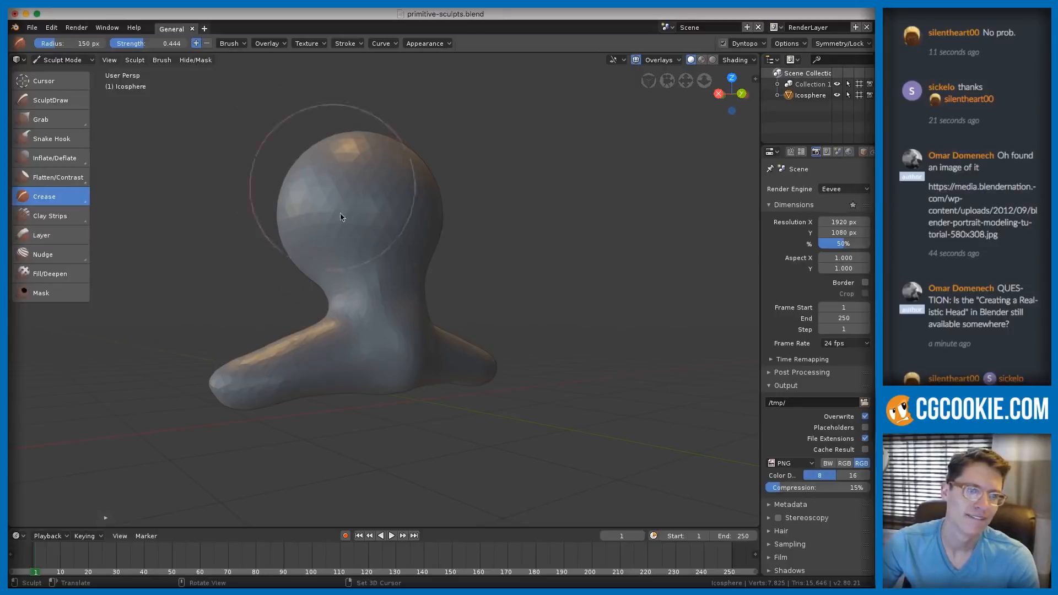
key(f)
middle_drag(373, 366, 313, 413)
click(376, 366)
drag(259, 408, 443, 402)
mouse_move(444, 402)
middle_down()
mouse_move(446, 415)
mouse_move(427, 397)
middle_up()
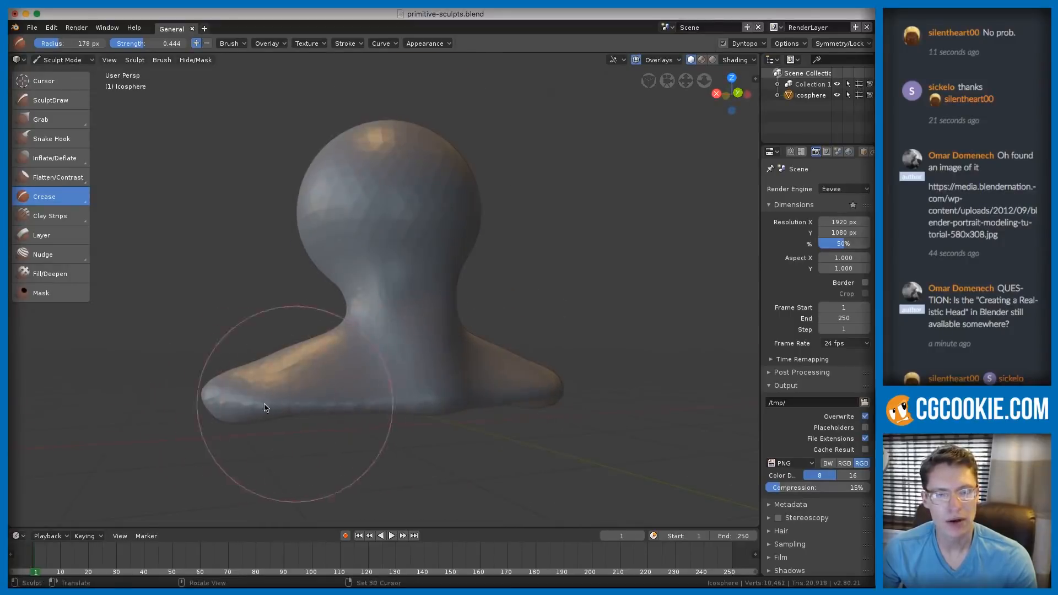
- Switch to the Thumb brush at 307 px radius and 0.903 strength, try it on the shoulders' underside, and check the brush options
mouse_move(432, 387)
middle_down()
mouse_move(451, 329)
mouse_move(421, 320)
middle_up()
key(g)
key(f)
click(479, 298)
drag(354, 311, 371, 310)
key(shift+f)
click(341, 303)
click(208, 43)
click(216, 43)
mouse_move(153, 64)
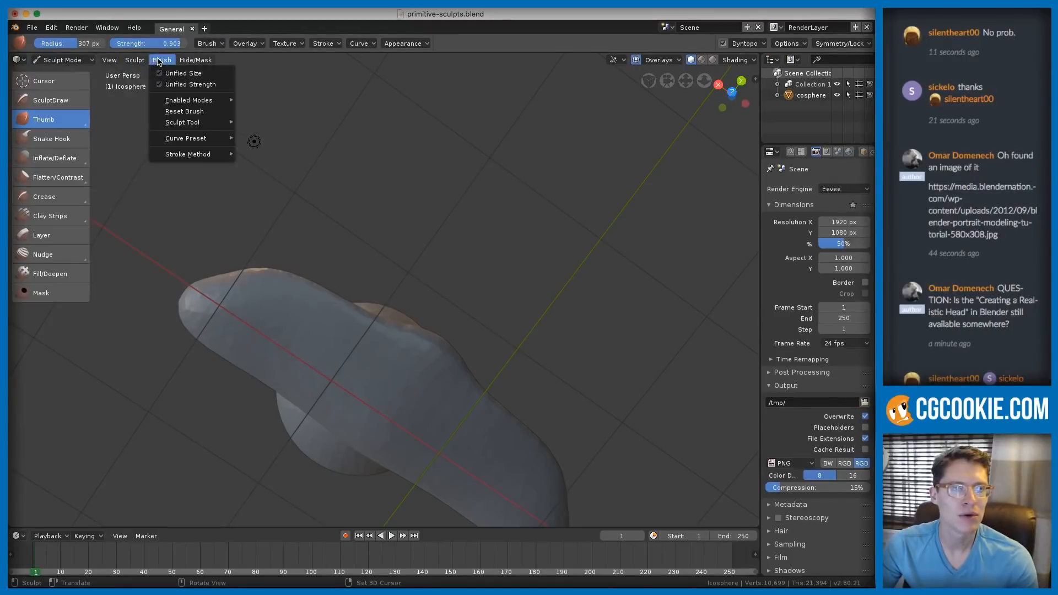
- Reduce the Thumb brush radius, raise its strength to 0.969, and try pushing the edge of the shoulders from below
key(f)
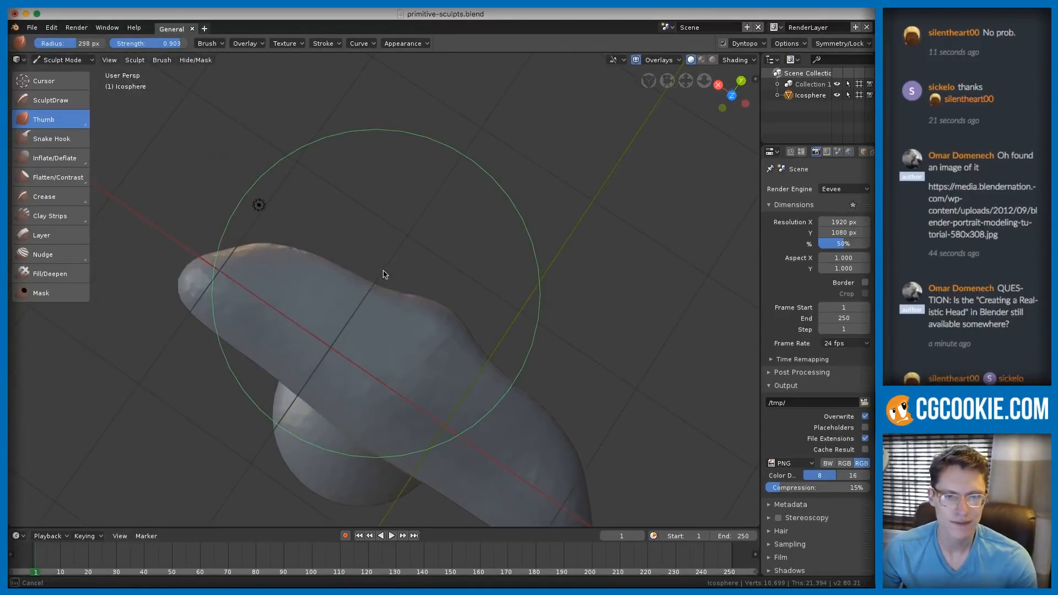
click(420, 198)
key(shift+f)
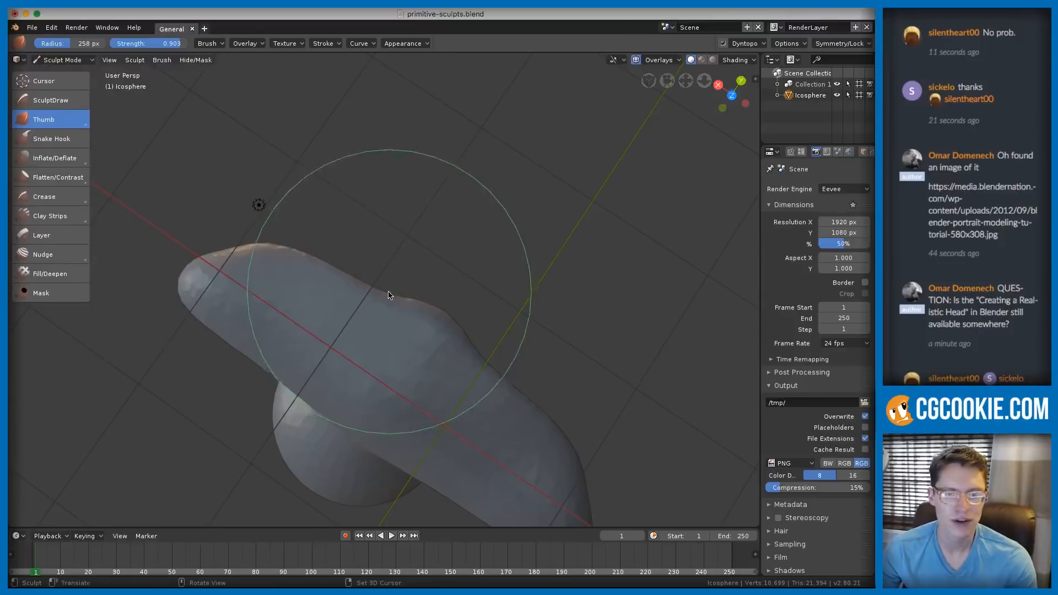
click(380, 293)
key(f)
click(356, 293)
drag(390, 294, 405, 270)
key(Escape)
- Switch to the Crease brush, try it across the chest at 205 px radius, and lower its strength to 0.606
mouse_move(453, 236)
middle_down()
mouse_move(420, 406)
mouse_move(383, 382)
mouse_move(424, 350)
mouse_move(398, 316)
mouse_move(321, 342)
mouse_move(378, 333)
middle_up()
key(f)
click(452, 347)
key(shift+c)
mouse_move(377, 333)
mouse_down()
mouse_move(391, 348)
mouse_move(365, 331)
mouse_move(319, 330)
mouse_up()
key(shift+f)
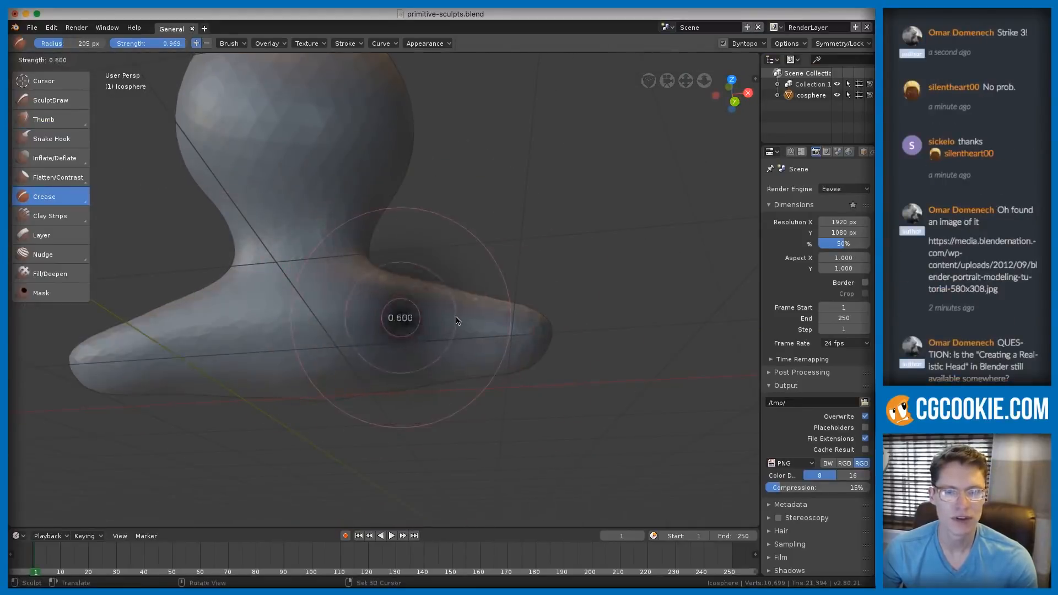
click(455, 321)
- Check the unified brush settings in the sculpt options and open the Dyntopo detail size for editing
click(793, 43)
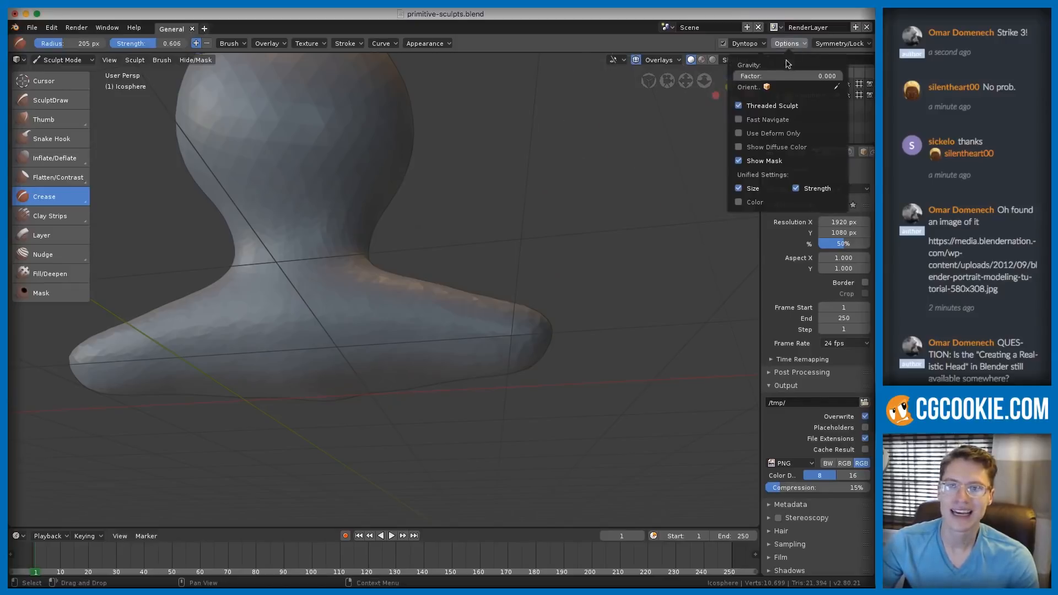
click(749, 44)
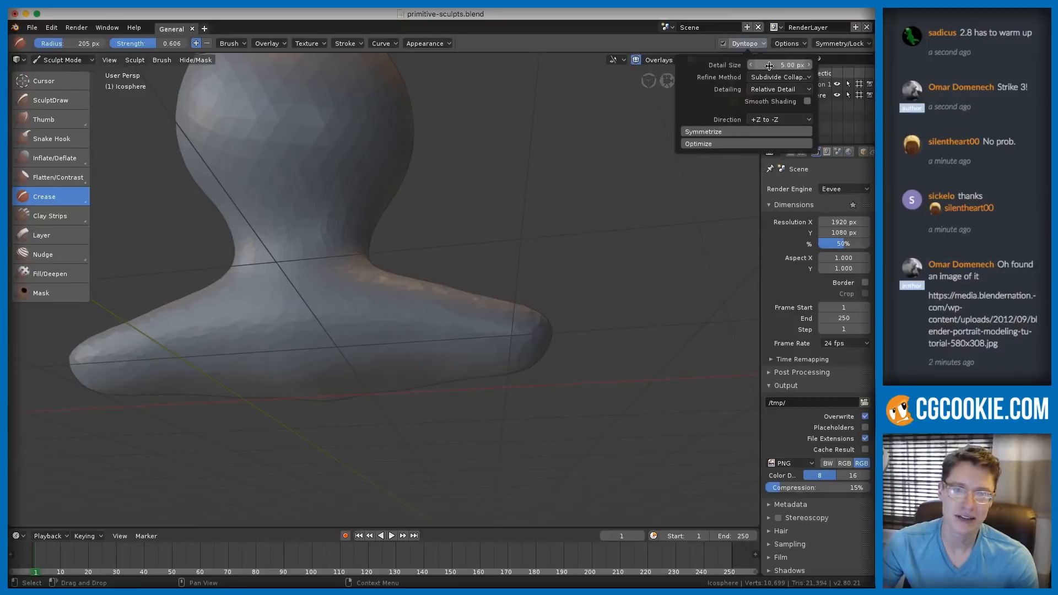
scroll(441, 230, down, 3)
mouse_move(441, 229)
middle_down()
mouse_move(325, 240)
mouse_move(389, 234)
mouse_move(361, 198)
mouse_move(481, 146)
middle_up()
scroll(481, 146, up, 2)
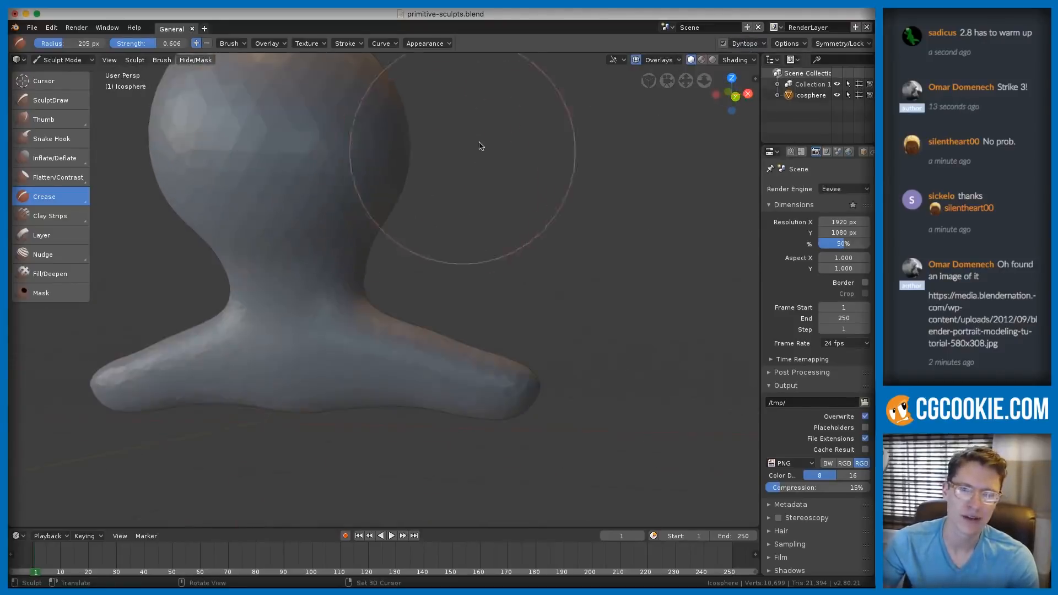
click(761, 44)
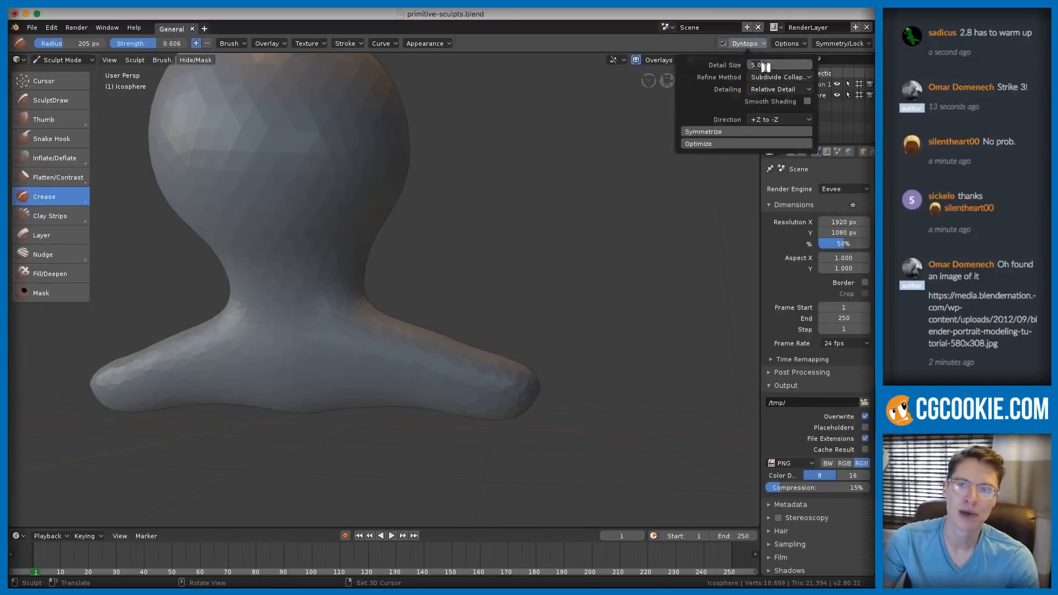
- Reduce the Crease brush radius to 184 px and crease along the lower edge of the shoulders
mouse_move(396, 379)
shift+middle_down()
mouse_move(451, 361)
mouse_move(443, 330)
shift+middle_up()
key(f)
click(430, 329)
drag(562, 364, 376, 364)
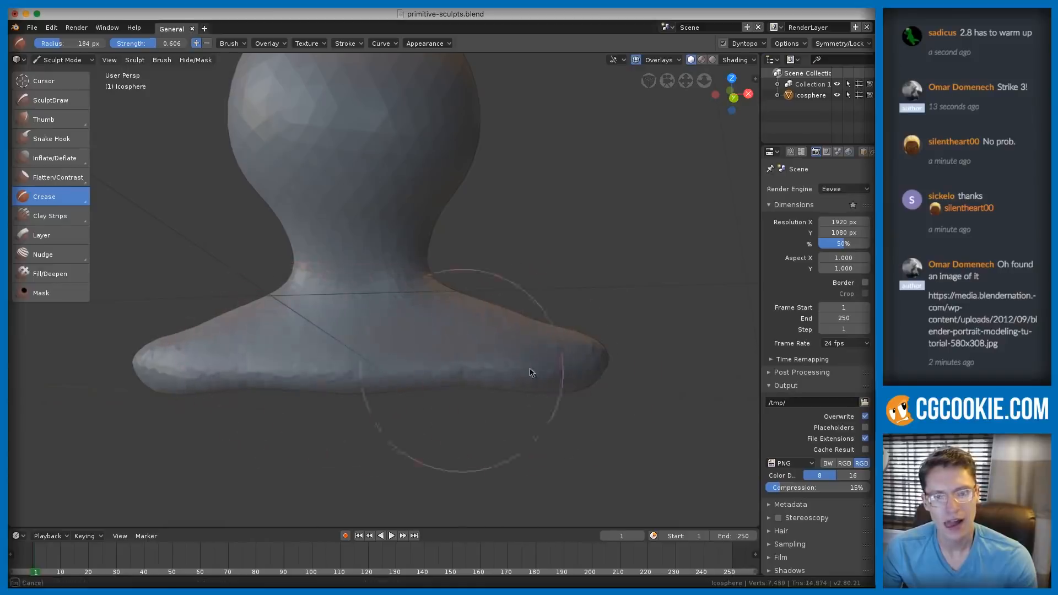
- Push the side of the shoulders into shape with the Thumb brush at 241 px radius
mouse_move(514, 371)
middle_down()
mouse_move(470, 354)
mouse_move(428, 385)
middle_up()
key(t)
key(f)
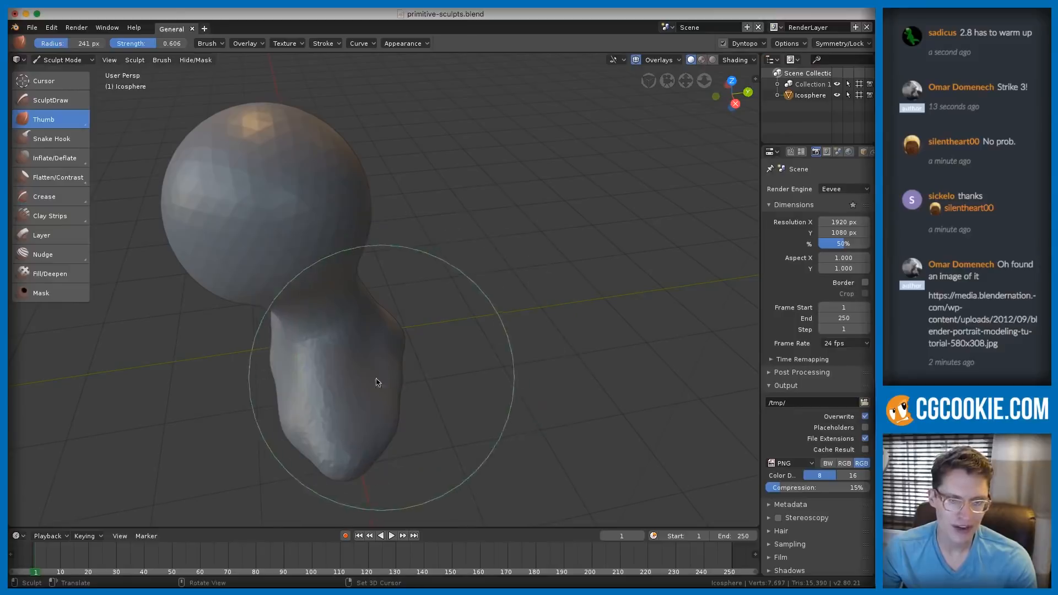
click(385, 395)
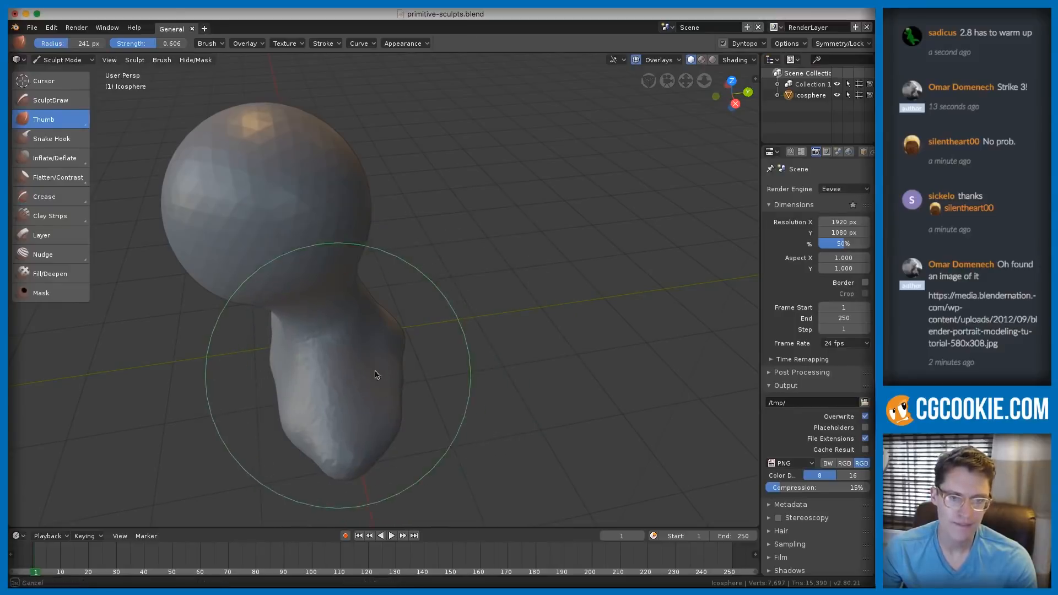
mouse_move(380, 371)
middle_down()
mouse_move(465, 359)
mouse_move(592, 296)
mouse_move(435, 306)
middle_up()
scroll(452, 325, up, 2)
mouse_move(399, 342)
mouse_down()
mouse_move(369, 342)
mouse_move(389, 344)
mouse_up()
mouse_move(420, 324)
middle_down()
mouse_move(304, 352)
mouse_move(354, 318)
mouse_move(402, 349)
middle_up()
- Sharpen the shoulders' lower rim with a 143 px Crease brush, and set the brush radius to 148 px
key(shift+c)
key(f)
click(261, 349)
scroll(355, 320, up, 3)
drag(498, 366, 359, 367)
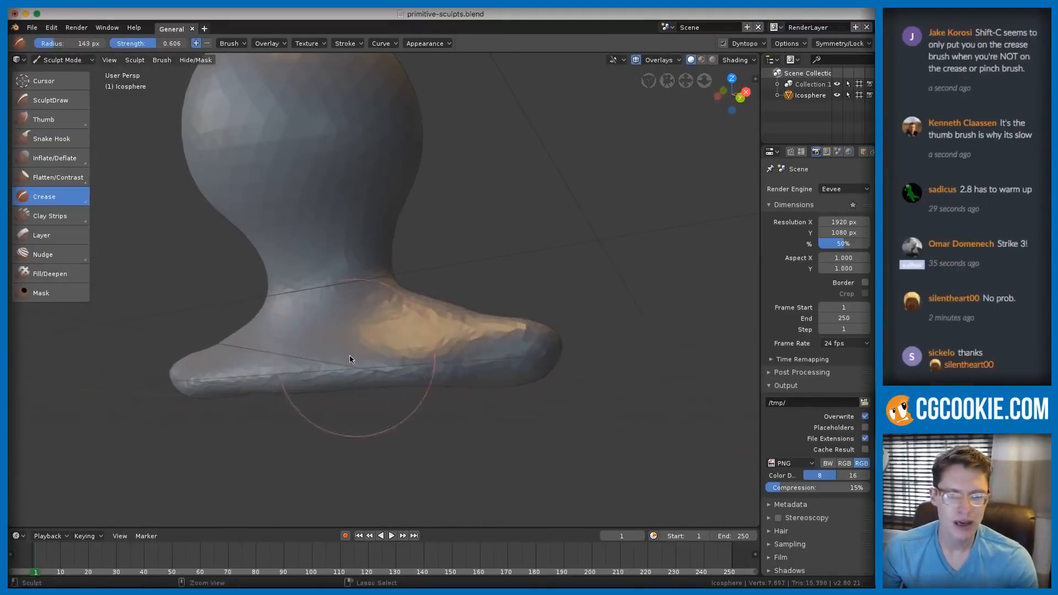
click(263, 332)
click(344, 334)
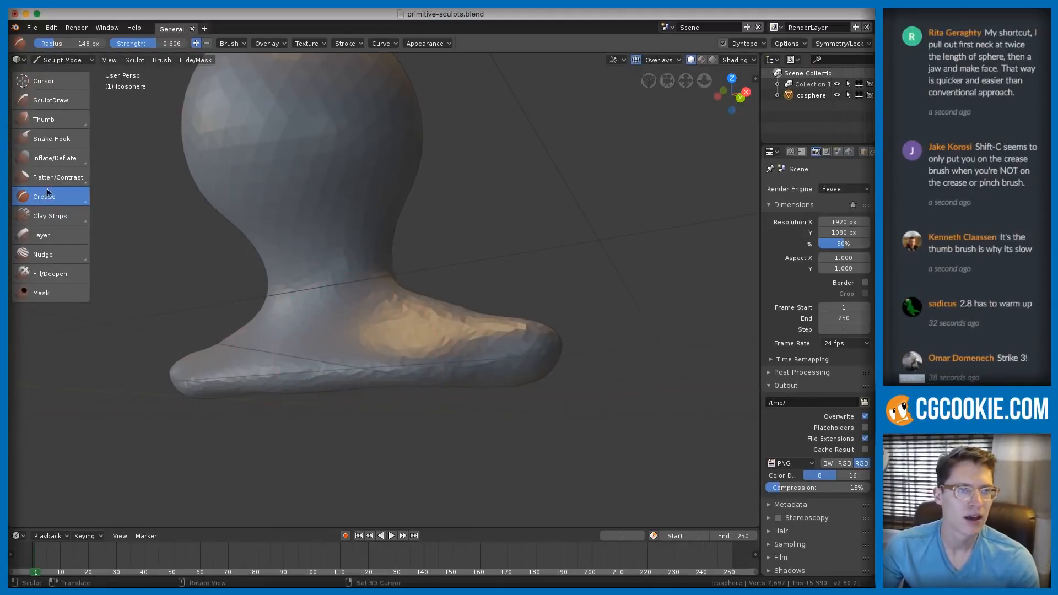
- Switch to the Pinch/Magnify brush at 148 px and pinch the lower rim around the shoulders into a tight edge
drag(51, 200, 52, 243)
drag(524, 366, 378, 368)
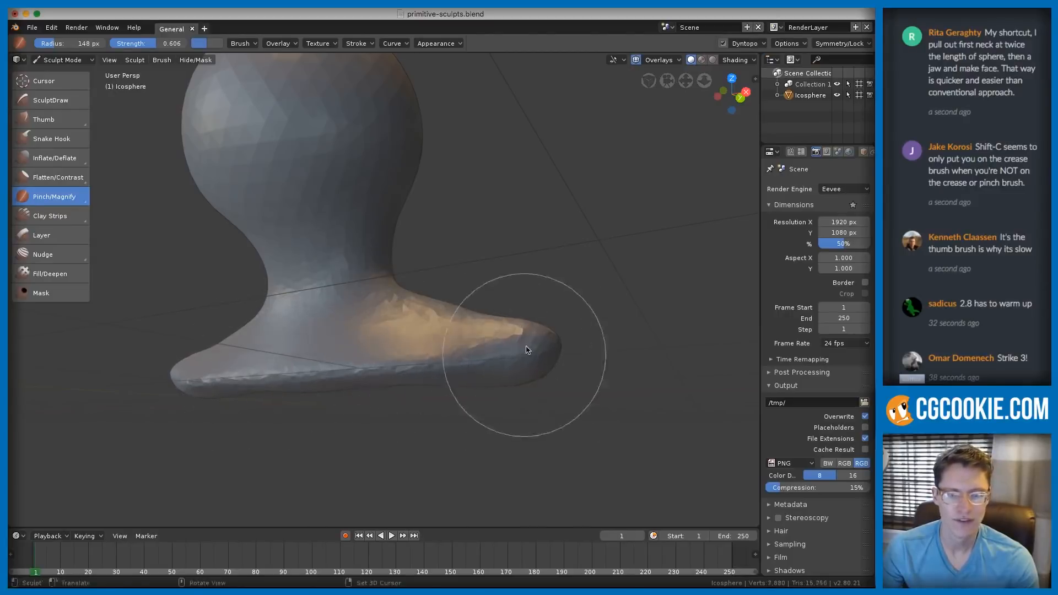
middle_drag(522, 356, 491, 359)
mouse_move(490, 358)
mouse_down()
mouse_move(391, 401)
mouse_move(451, 402)
mouse_up()
middle_drag(452, 403, 260, 412)
drag(237, 408, 404, 380)
mouse_move(215, 409)
mouse_down()
mouse_move(321, 378)
mouse_move(232, 371)
mouse_move(292, 380)
mouse_up()
middle_drag(292, 380, 516, 303)
- Switch to the Thumb brush, enlarge it to 299 px, and push both sides of the neck inward
scroll(590, 354, down, 2)
middle_drag(590, 354, 531, 382)
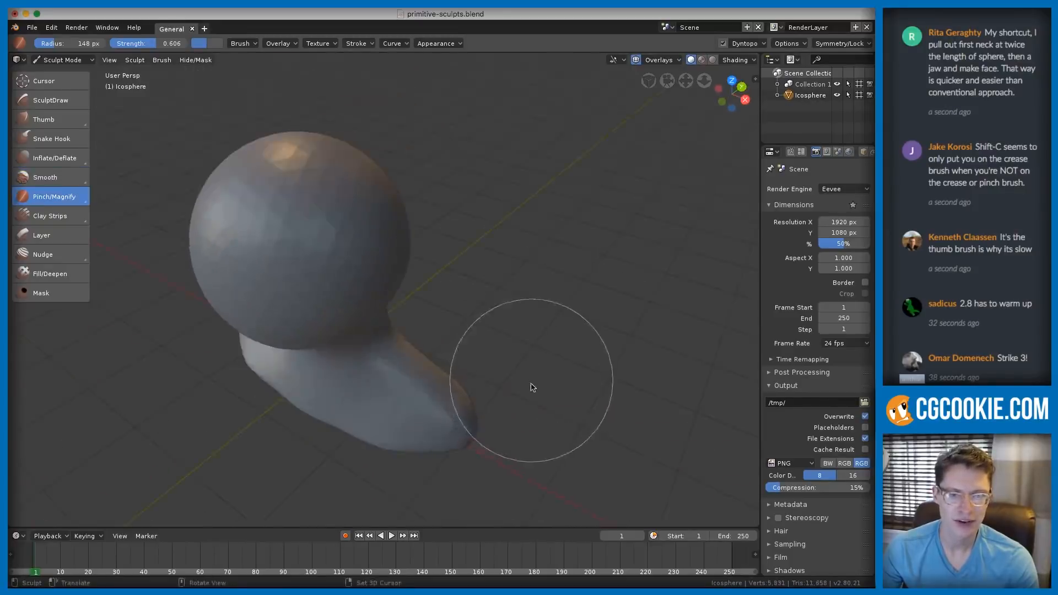
scroll(521, 274, down, 3)
middle_drag(522, 274, 532, 319)
scroll(526, 276, up, 6)
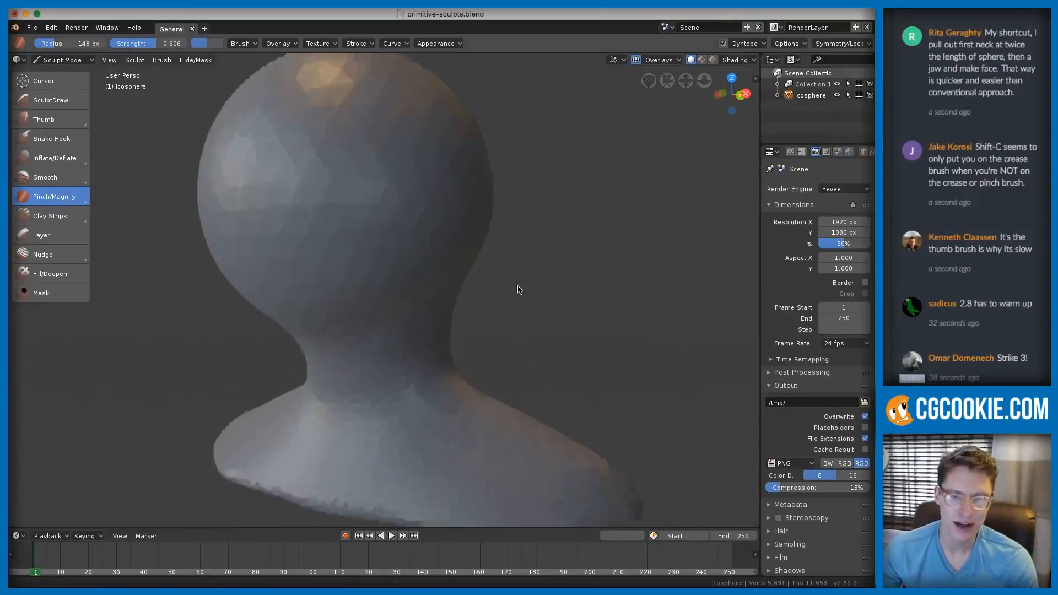
key(shift+t)
key(f)
click(580, 249)
middle_drag(460, 425, 494, 343)
key(f)
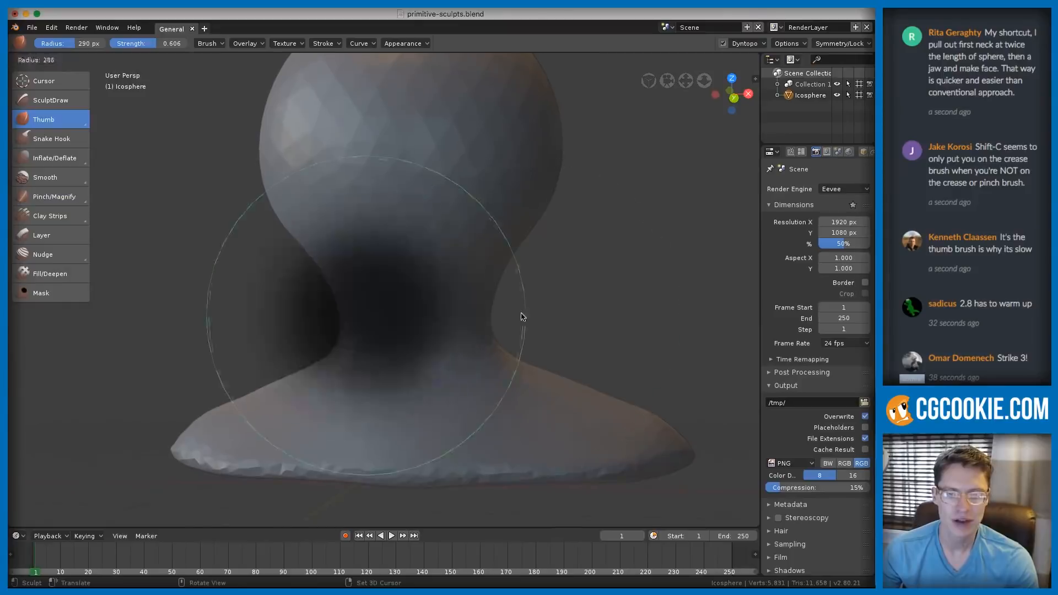
click(524, 316)
mouse_move(483, 294)
mouse_down()
mouse_move(489, 287)
mouse_move(470, 329)
mouse_move(401, 340)
mouse_up()
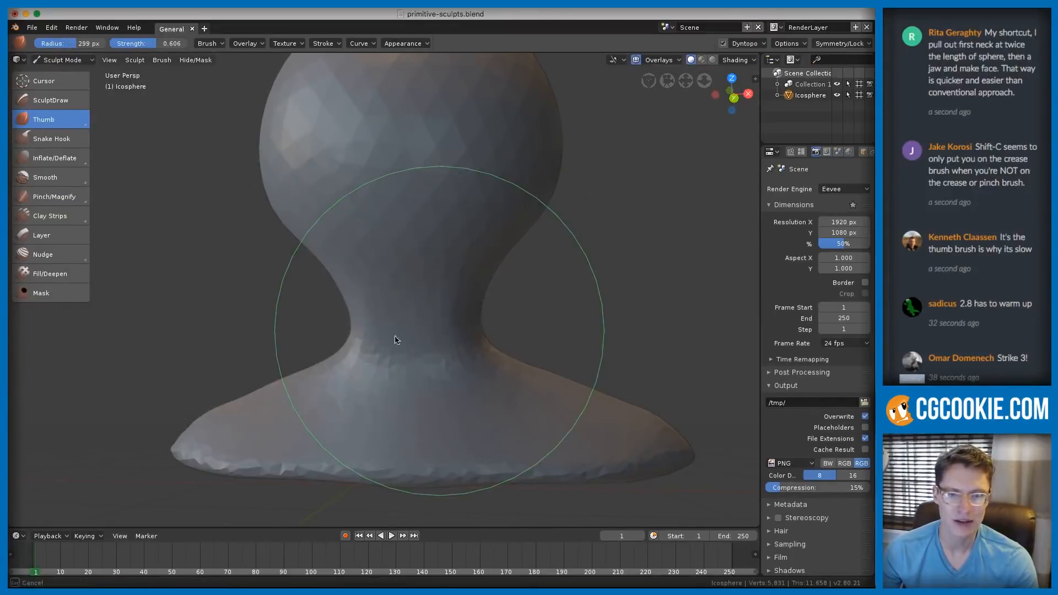
drag(325, 336, 336, 334)
middle_drag(501, 325, 488, 319)
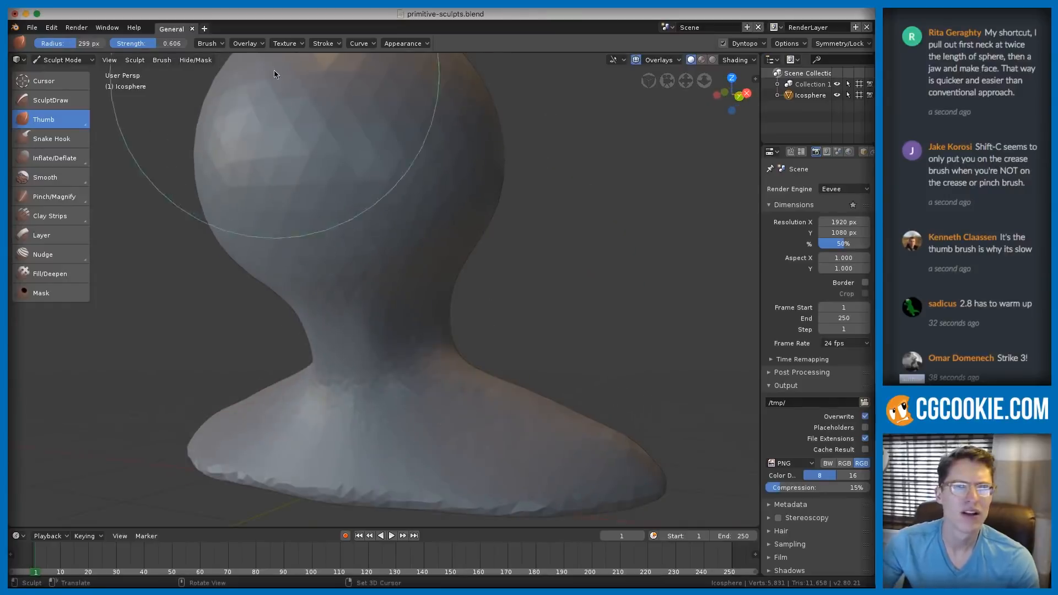
- Adjust the Thumb brush falloff curve by moving its upper point to X 0.055, Y 0.95875
click(356, 45)
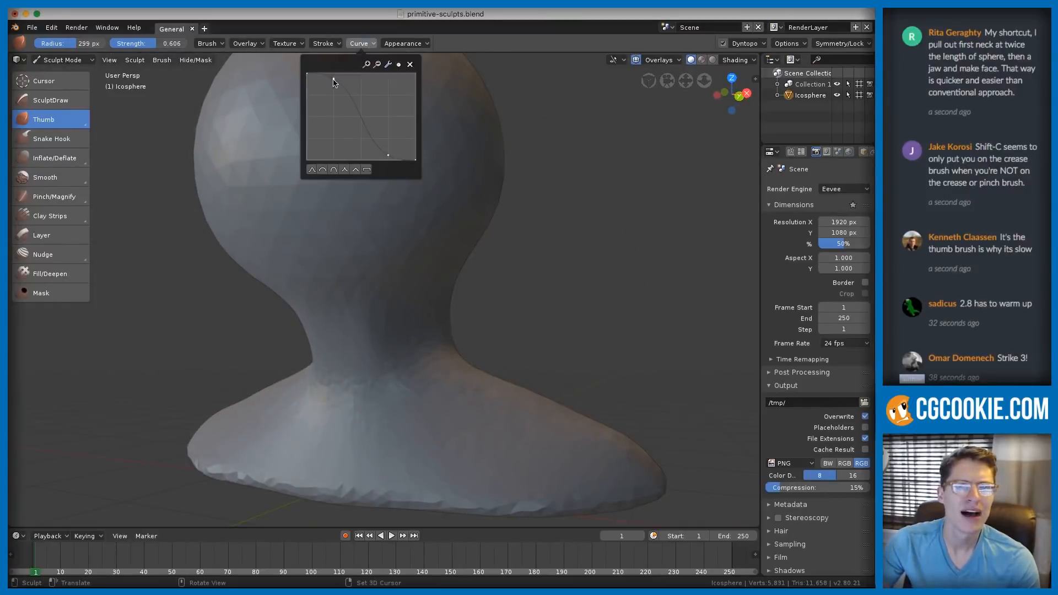
mouse_move(471, 101)
middle_down()
mouse_move(529, 295)
mouse_move(491, 312)
middle_up()
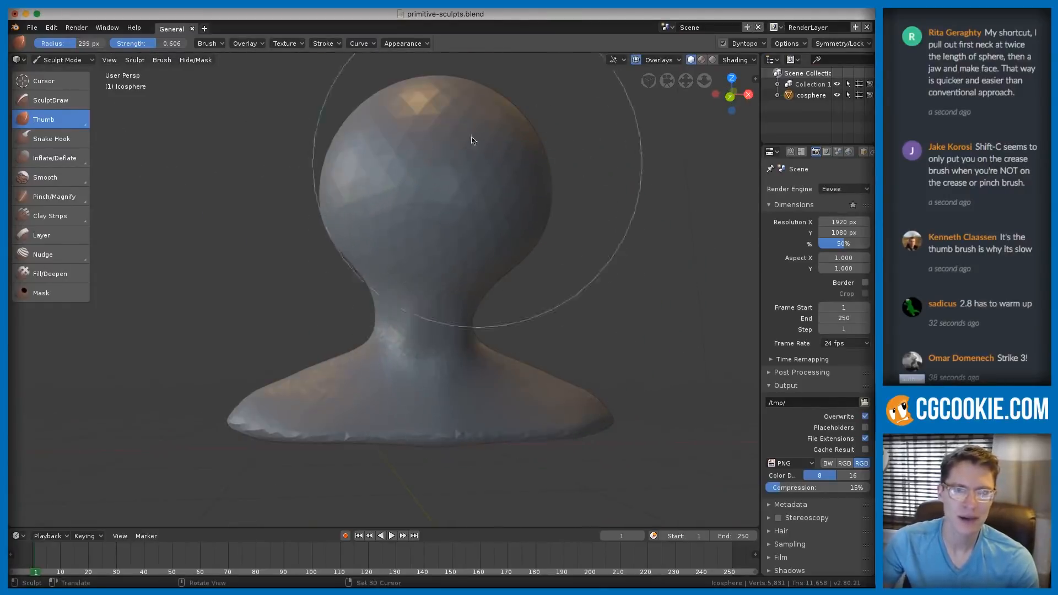
click(350, 46)
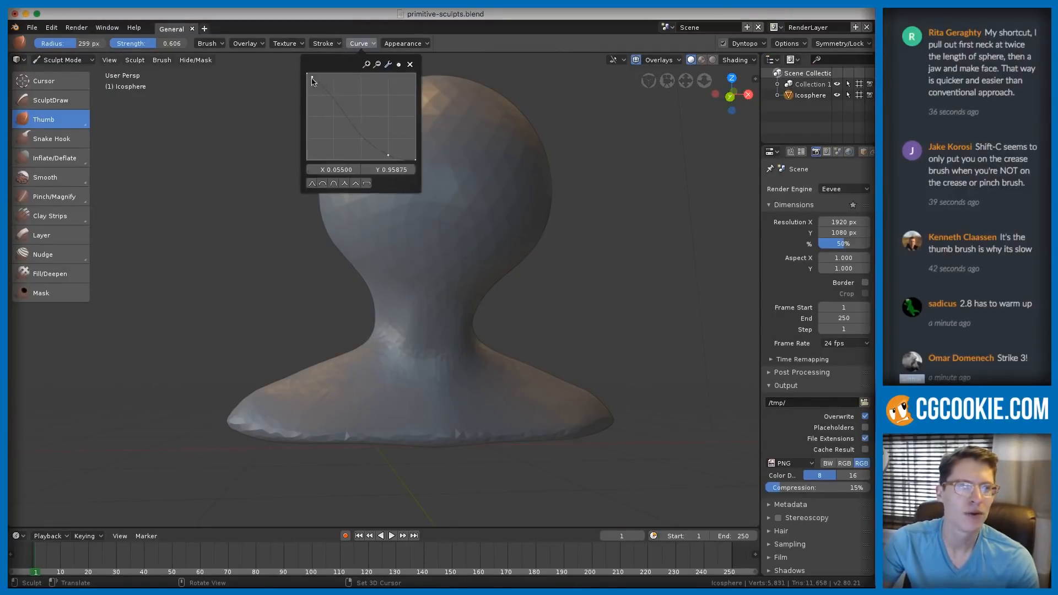
- Switch from the Thumb brush to the Grab brush, check its falloff curve, and adjust its radius over the neck
drag(64, 121, 55, 152)
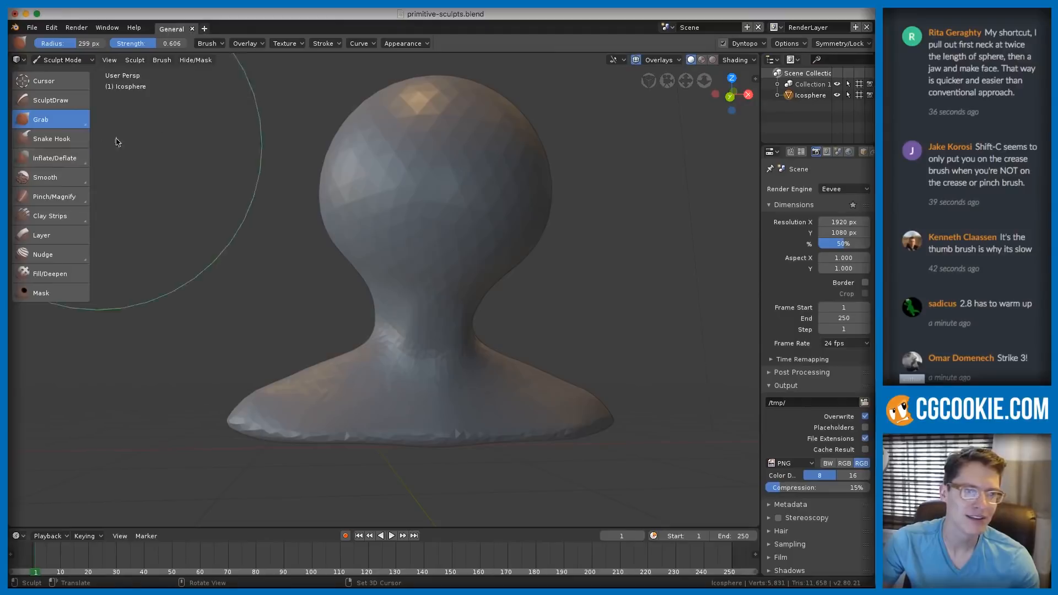
click(347, 43)
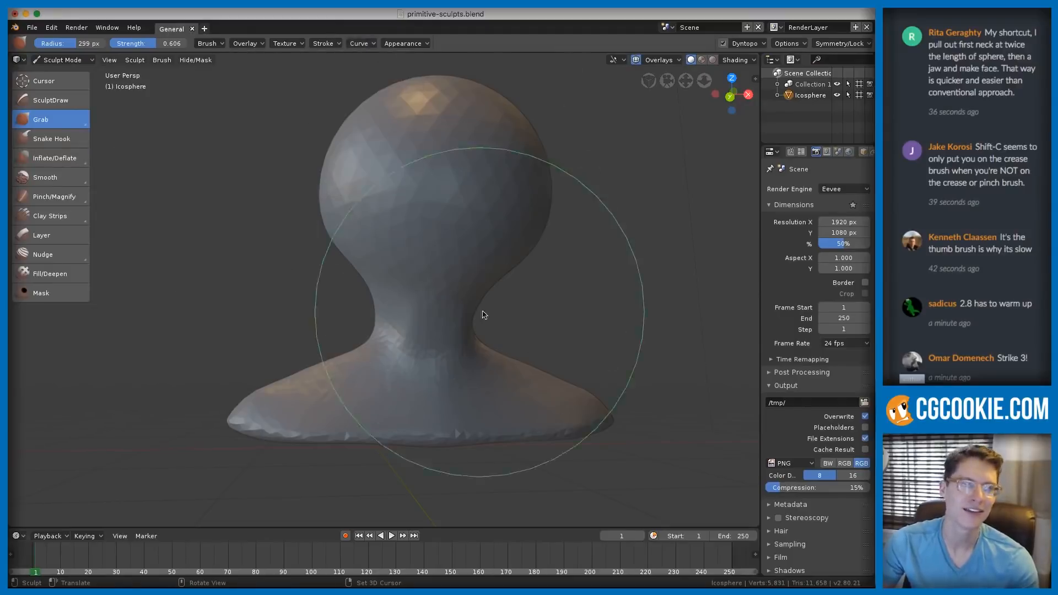
key(f)
mouse_move(508, 333)
middle_down()
mouse_move(470, 352)
mouse_move(405, 341)
mouse_move(479, 325)
mouse_move(455, 338)
mouse_move(467, 342)
mouse_move(408, 366)
middle_up()
click(403, 342)
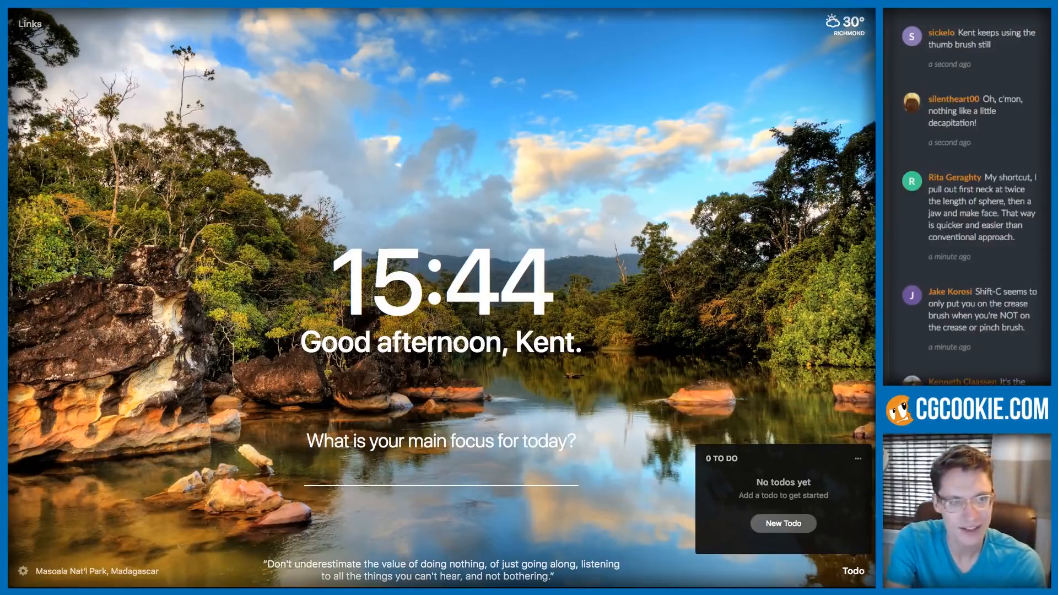
- Switch to the web browser and search YouTube for "blender realistic head"
text(youtube mattias lind)
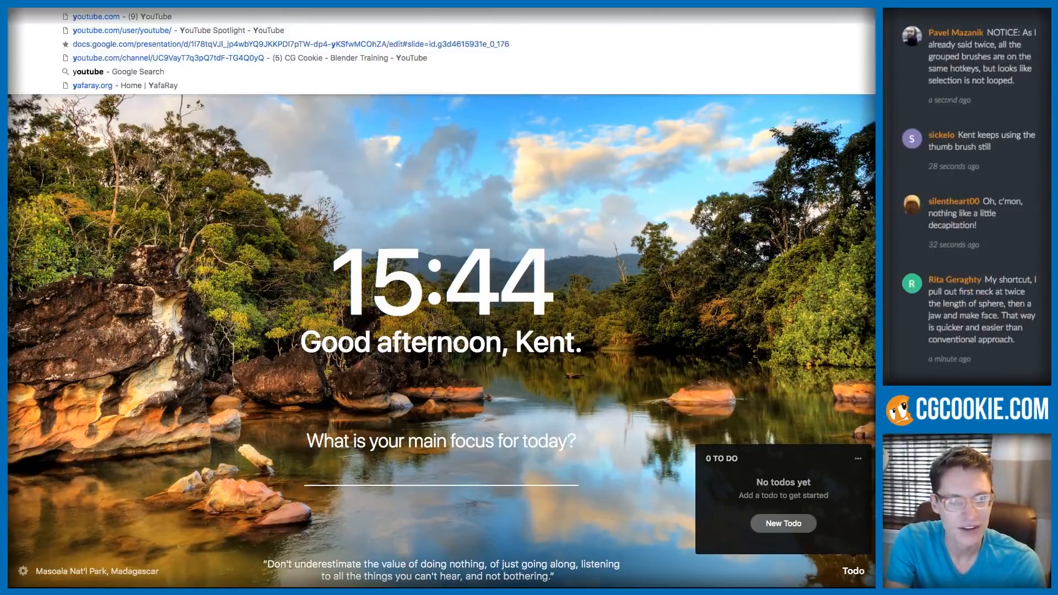
key(BackSpace)
key(BackSpace)
key(BackSpace)
key(BackSpace)
key(BackSpace)
key(BackSpace)
key(BackSpace)
key(BackSpace)
key(BackSpace)
key(BackSpace)
key(BackSpace)
key(BackSpace)
text(blender realistic head)
key(Return)
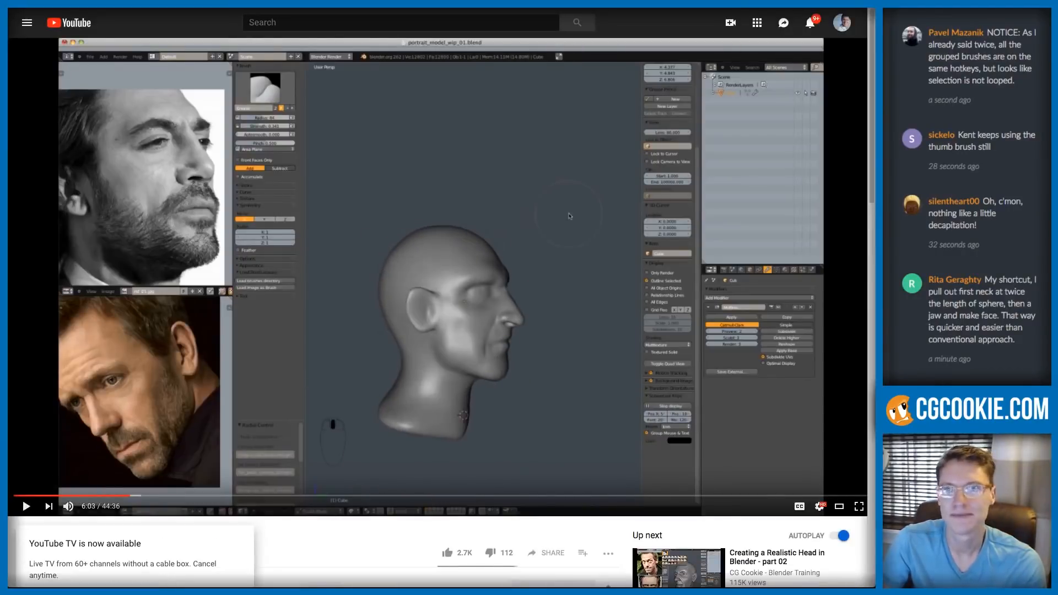
- Switch back to Blender and push the front of the neck, just under the head, slightly inward with the Grab brush
key(ctrl+Tab)
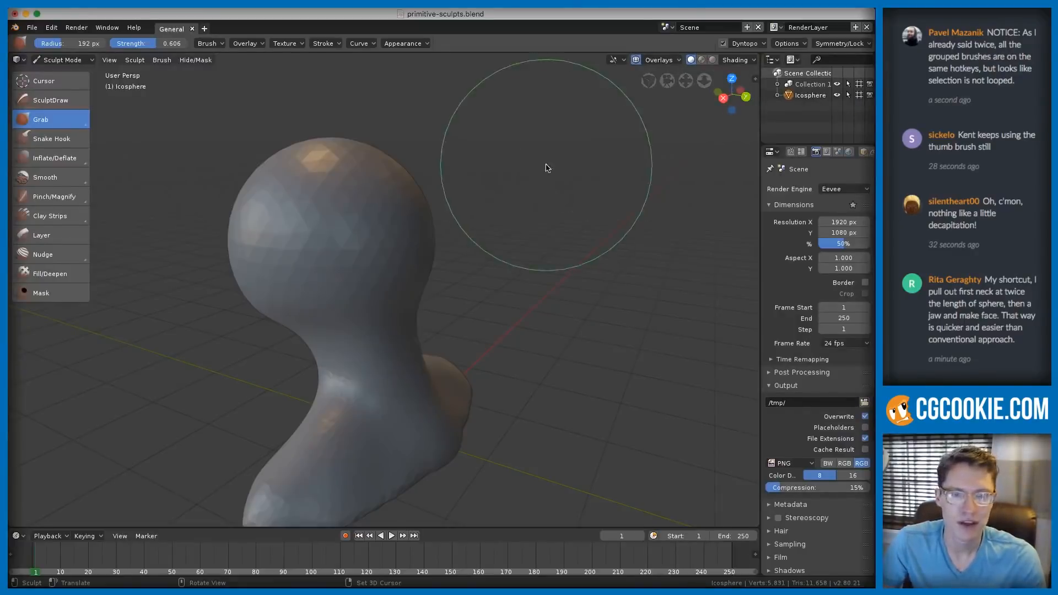
mouse_move(547, 168)
middle_down()
mouse_move(645, 266)
mouse_move(635, 224)
middle_up()
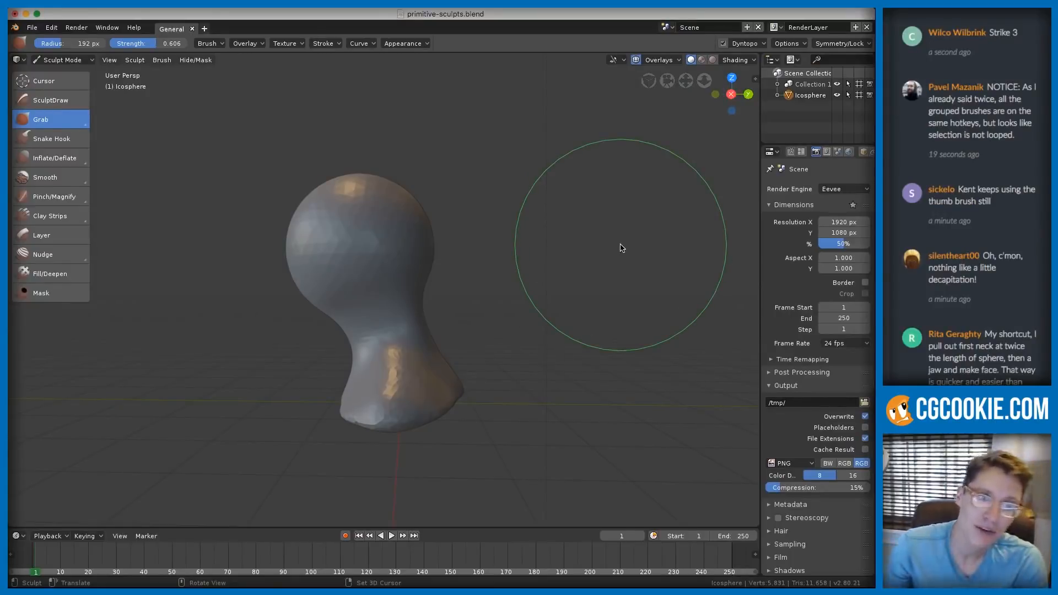
ctrl+middle_drag(439, 295, 432, 332)
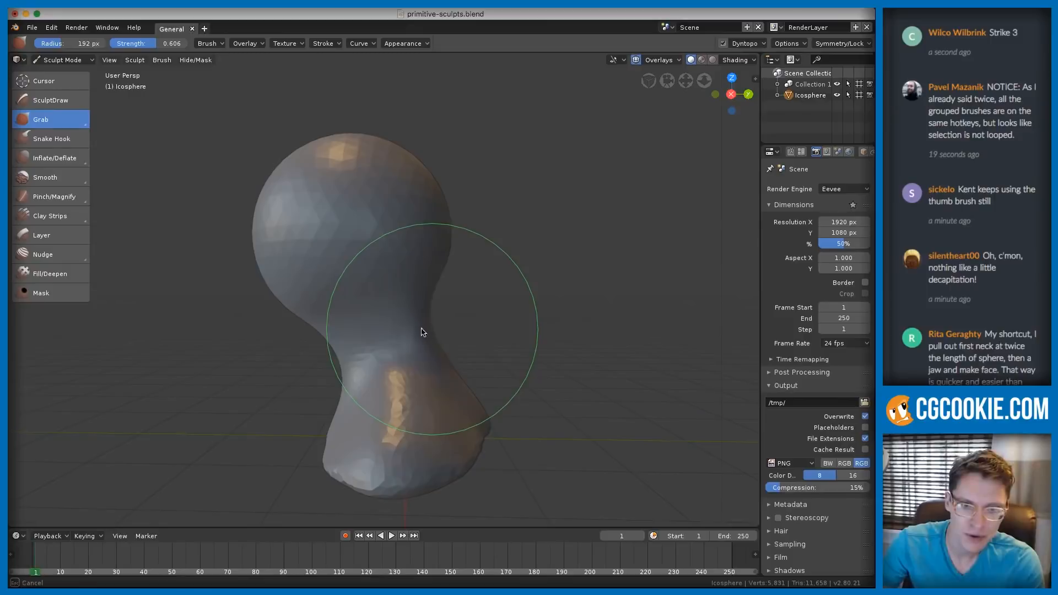
key(f)
click(443, 300)
drag(324, 349, 336, 346)
mouse_move(347, 344)
middle_down()
mouse_move(369, 336)
mouse_move(339, 368)
mouse_move(333, 437)
mouse_move(461, 297)
mouse_move(387, 301)
mouse_move(363, 279)
mouse_move(387, 301)
middle_up()
key(f)
click(331, 337)
ctrl+middle_drag(387, 301, 346, 363)
- Narrow the head from the front by pulling its sides inward with a large Grab brush
mouse_move(356, 103)
middle_down()
mouse_move(572, 212)
mouse_move(593, 191)
middle_up()
key(f)
click(614, 222)
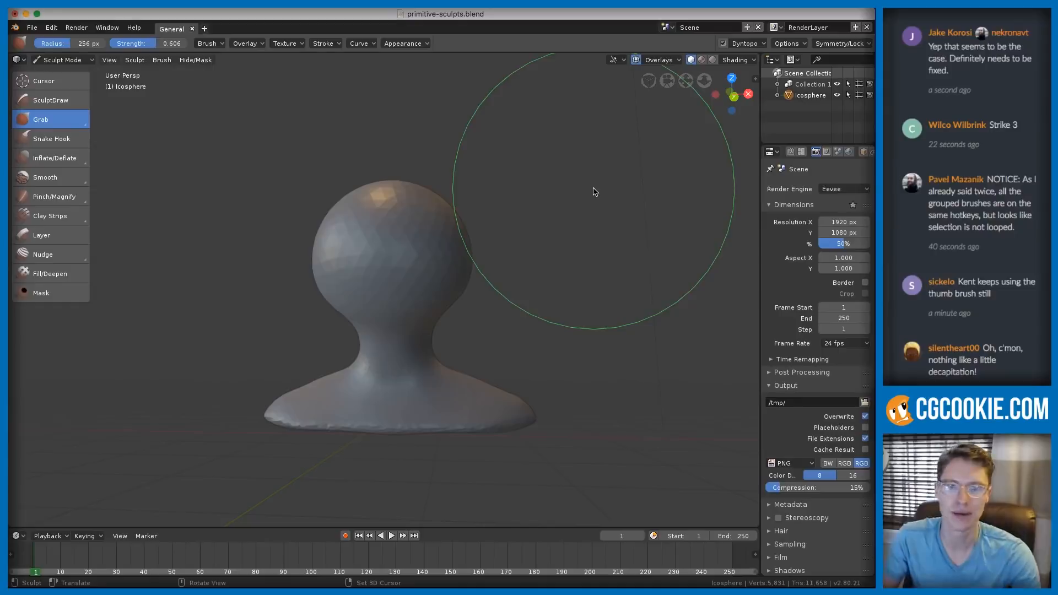
key(f)
click(484, 253)
mouse_move(471, 256)
mouse_down()
mouse_move(435, 269)
mouse_move(433, 281)
mouse_up()
key(f)
click(414, 266)
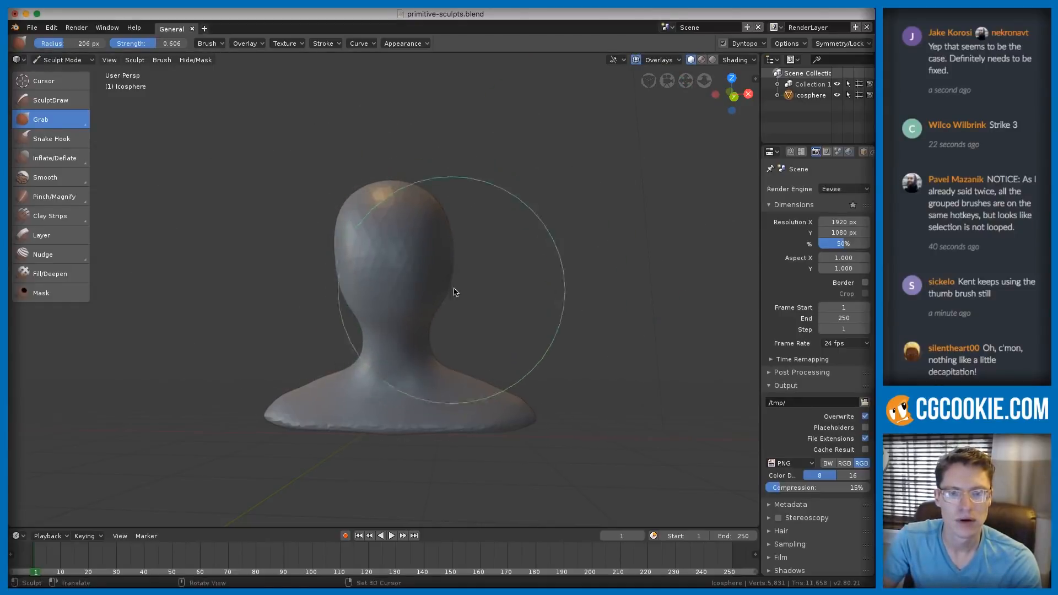
- Set the Grab brush radius to about 197 px and nudge the front of the face downward from the side
mouse_move(496, 276)
middle_down()
mouse_move(428, 276)
mouse_move(468, 245)
middle_up()
mouse_move(485, 253)
middle_down()
mouse_move(451, 293)
mouse_move(380, 282)
middle_up()
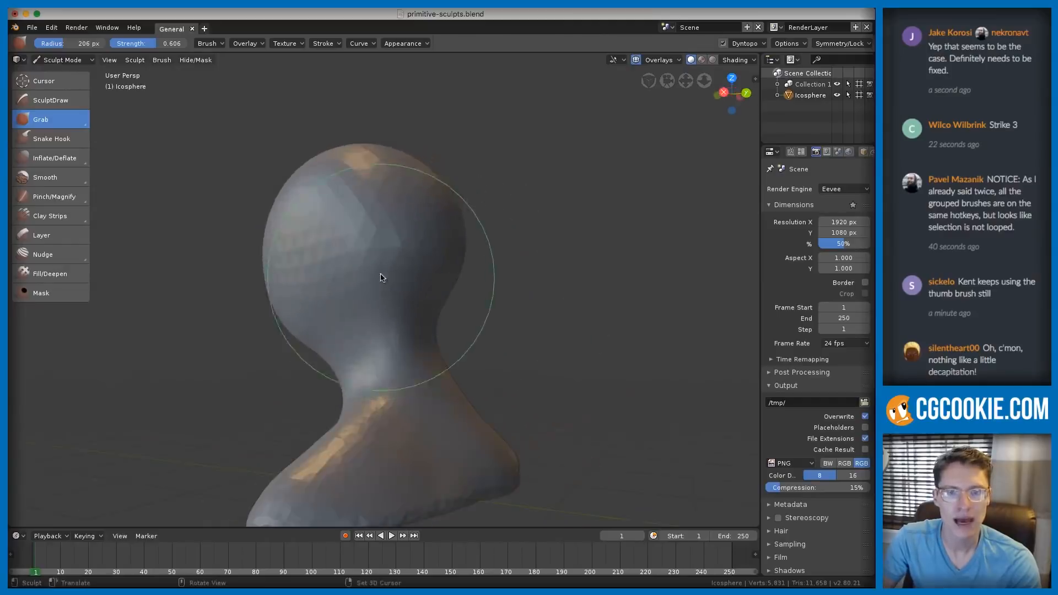
key(ctrl+KP_1)
key(f)
click(405, 269)
middle_drag(312, 269, 336, 252)
drag(302, 269, 308, 287)
mouse_move(308, 286)
middle_down()
mouse_move(425, 260)
mouse_move(534, 259)
mouse_move(481, 271)
mouse_move(524, 238)
mouse_move(583, 241)
mouse_move(509, 272)
mouse_move(368, 266)
middle_up()
- Change from the Thumb brush back to Grab, enlarge it to 267 px, and pull the lower face down into a chin
key(g)
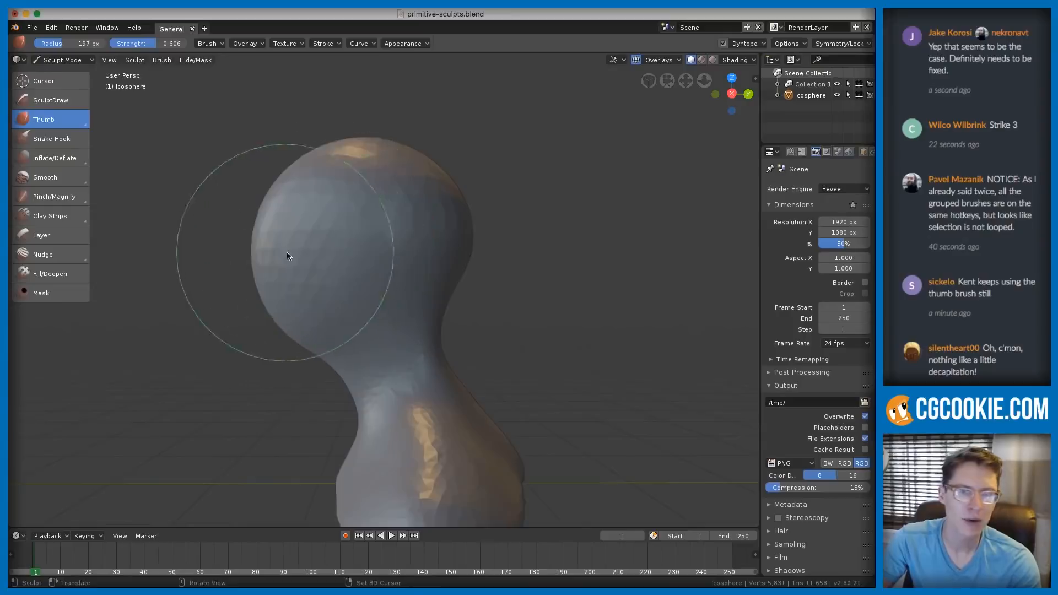
key(bracketleft)
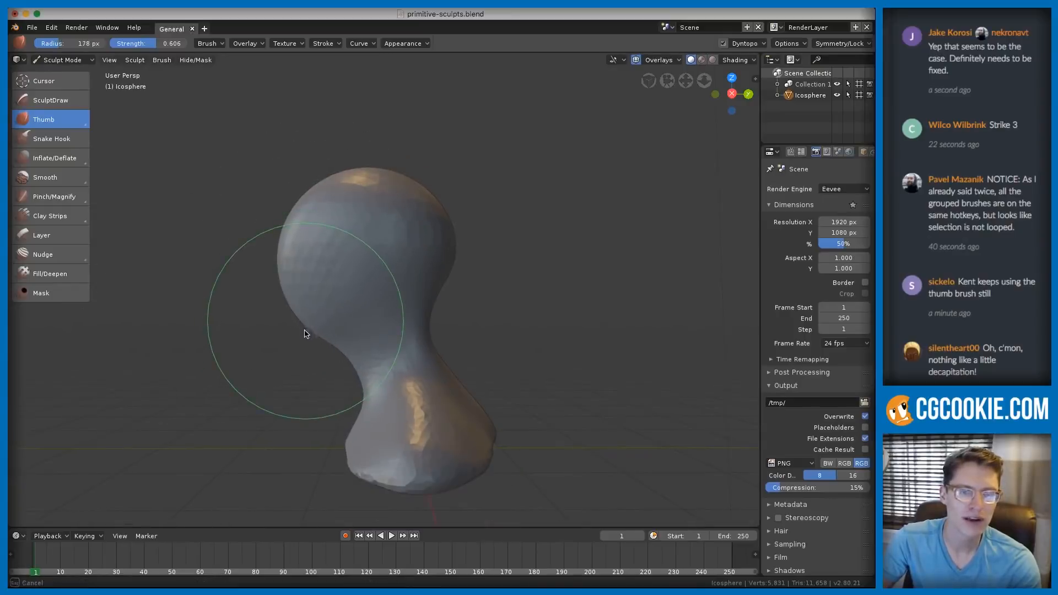
click(68, 122)
click(70, 146)
middle_drag(252, 287, 307, 264)
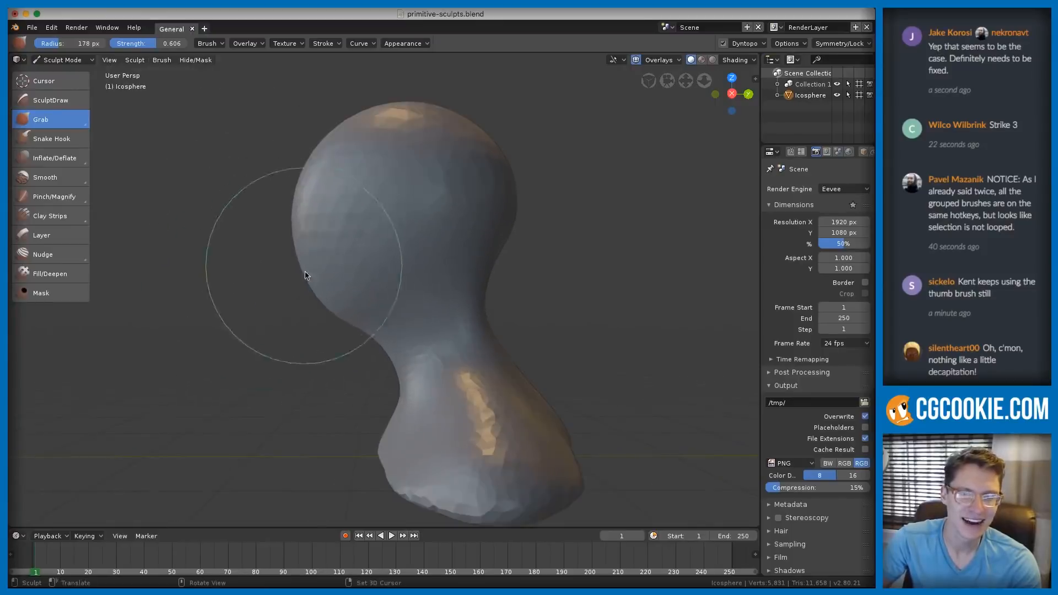
key(f)
click(392, 264)
scroll(296, 225, down, 4)
middle_drag(382, 184, 555, 225)
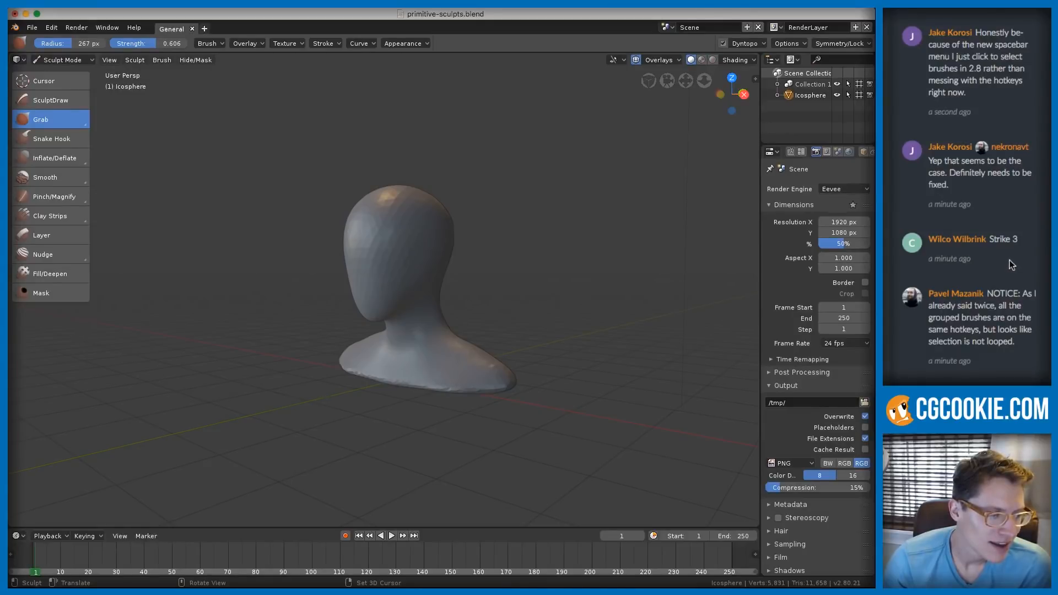
- Select the Clay Strips brush, reduce its radius, and build up a rough jawline from below the temple to the chin
scroll(552, 276, up, 3)
mouse_move(553, 276)
middle_down()
mouse_move(556, 296)
mouse_move(559, 280)
middle_up()
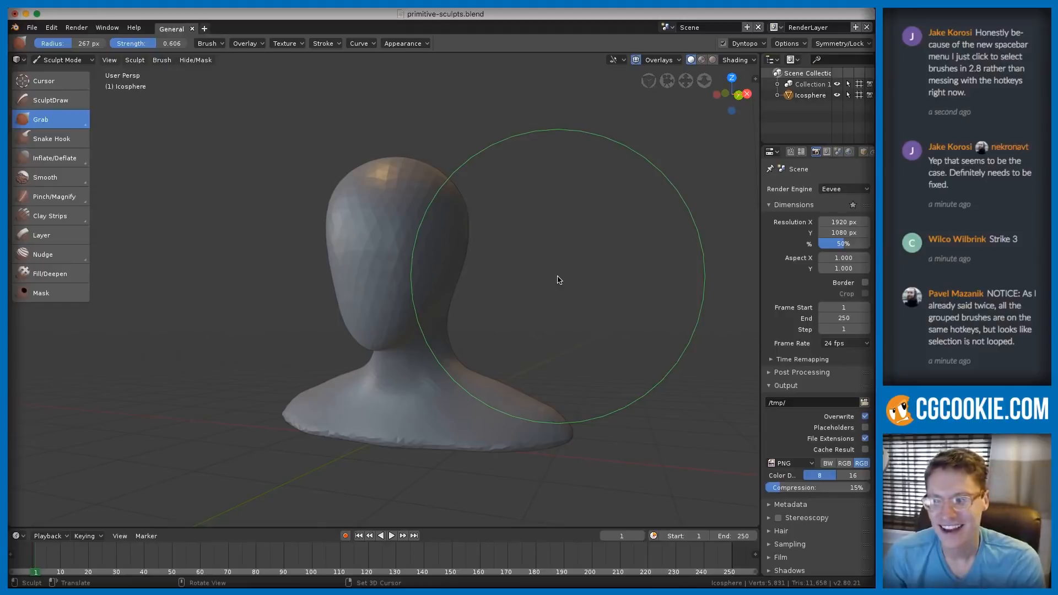
mouse_move(547, 345)
middle_down()
mouse_move(510, 329)
mouse_move(512, 233)
middle_up()
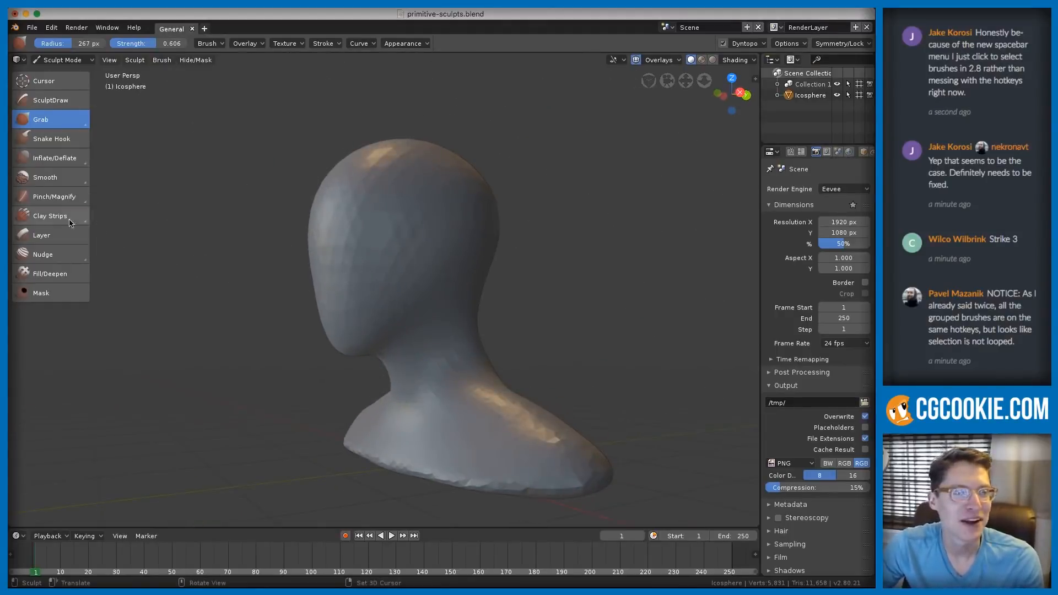
ctrl+middle_drag(441, 182, 489, 176)
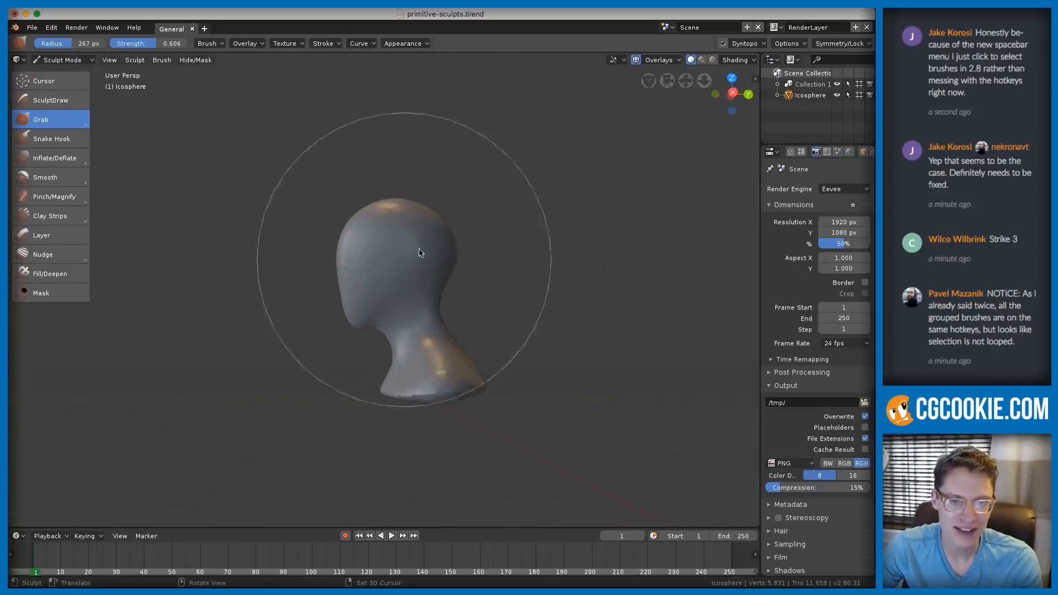
ctrl+middle_drag(417, 232, 430, 236)
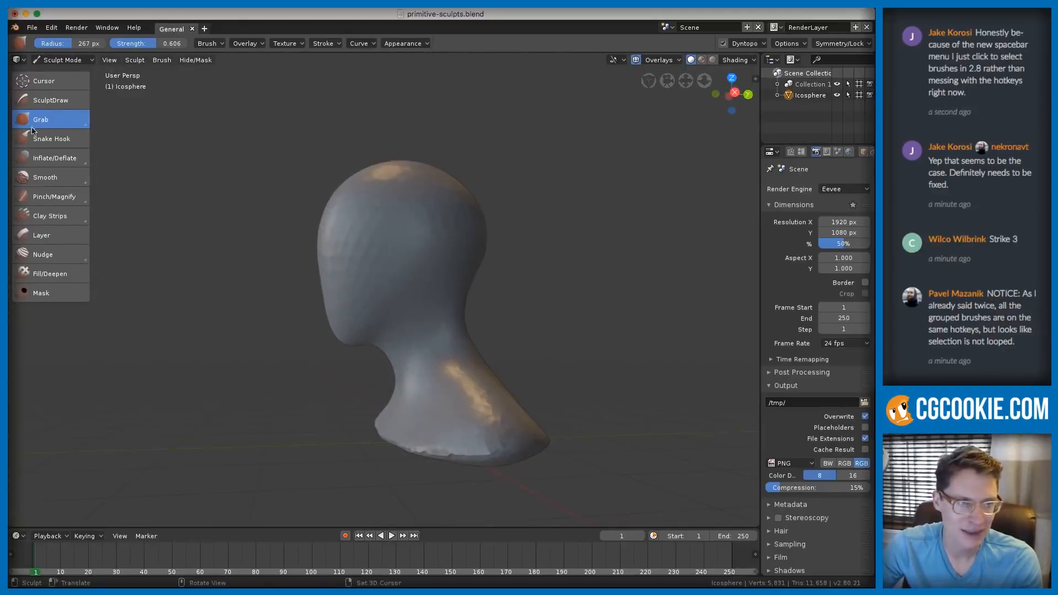
click(49, 221)
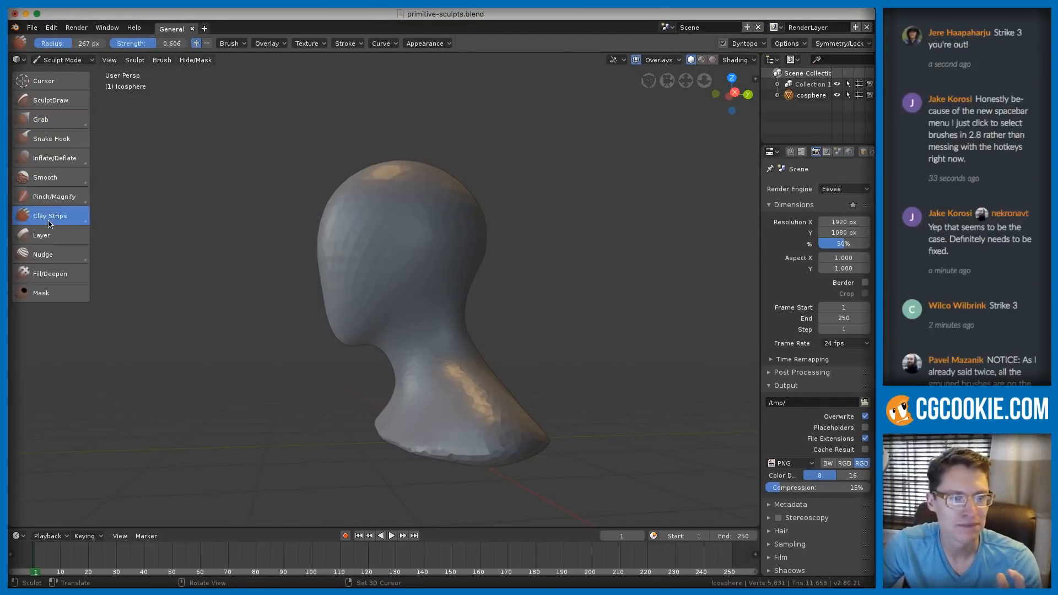
click(59, 220)
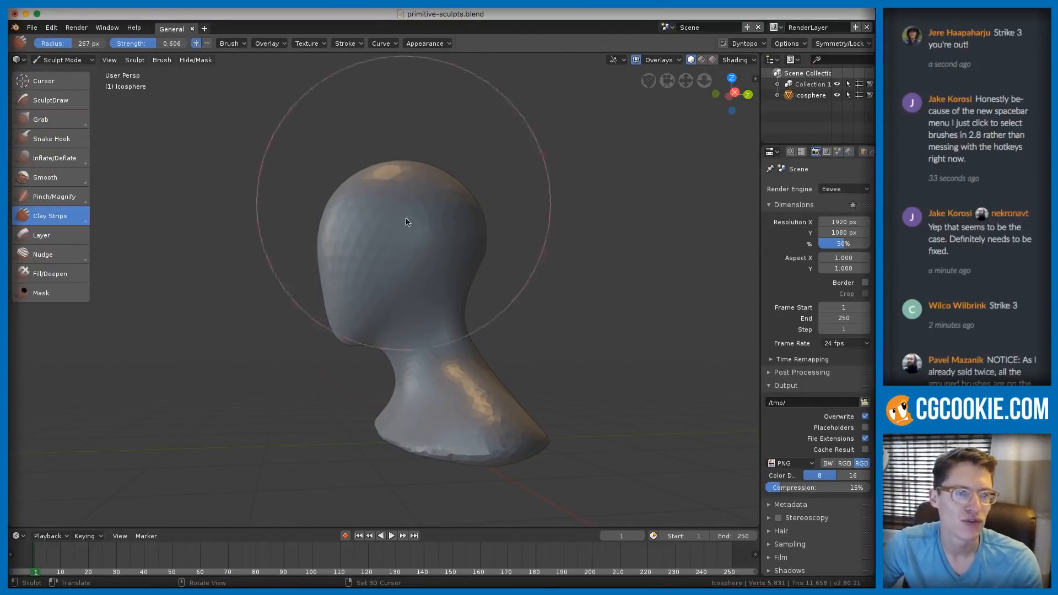
scroll(406, 201, up, 3)
key(f)
click(397, 262)
key(bracketleft)
key(bracketleft)
key(bracketleft)
drag(411, 237, 412, 275)
mouse_move(418, 246)
mouse_down()
mouse_move(419, 307)
mouse_move(322, 361)
mouse_up()
- Reduce the Clay Strips radius to 77 px and add more strokes around the jaw corner and along the jawline
key(bracketleft)
key(bracketleft)
key(bracketleft)
key(f)
click(393, 311)
mouse_move(424, 219)
mouse_down()
mouse_move(418, 247)
mouse_move(430, 250)
mouse_move(419, 276)
mouse_move(420, 242)
mouse_up()
key(bracketleft)
key(bracketleft)
key(bracketleft)
key(bracketleft)
drag(433, 289, 371, 324)
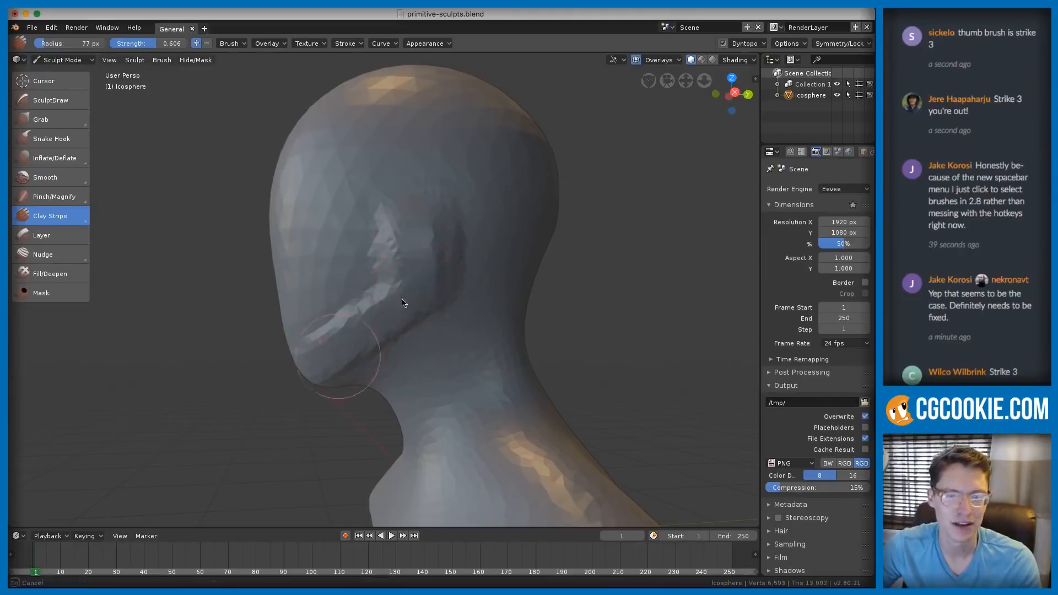
drag(285, 384, 388, 306)
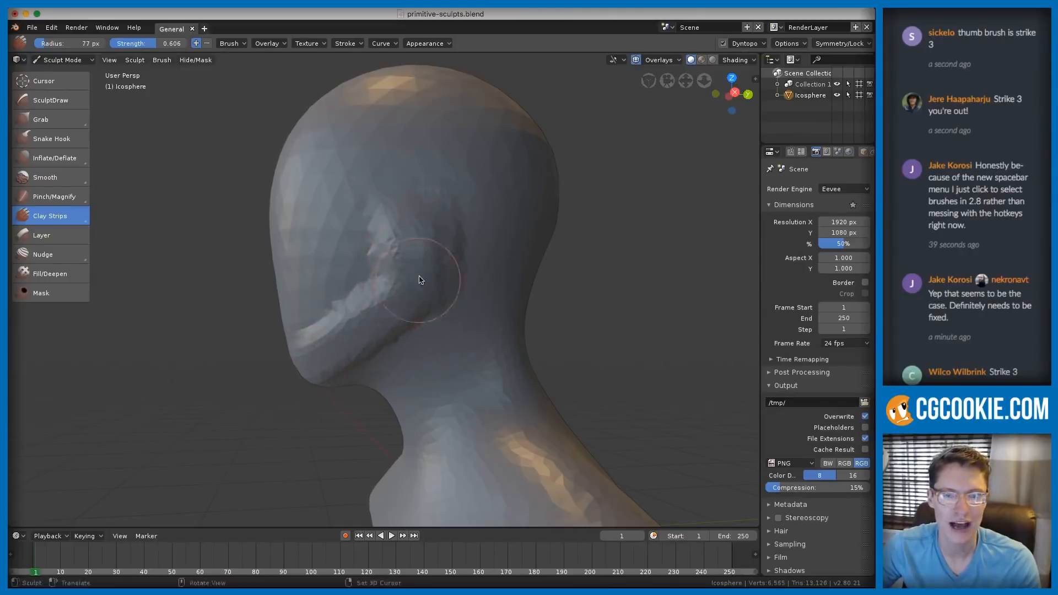
- Set the brush radius to 92 px and smooth the built-up clay strips along the jaw
mouse_move(510, 257)
middle_down()
mouse_move(602, 250)
mouse_move(480, 260)
mouse_move(452, 248)
middle_up()
key(f)
click(463, 248)
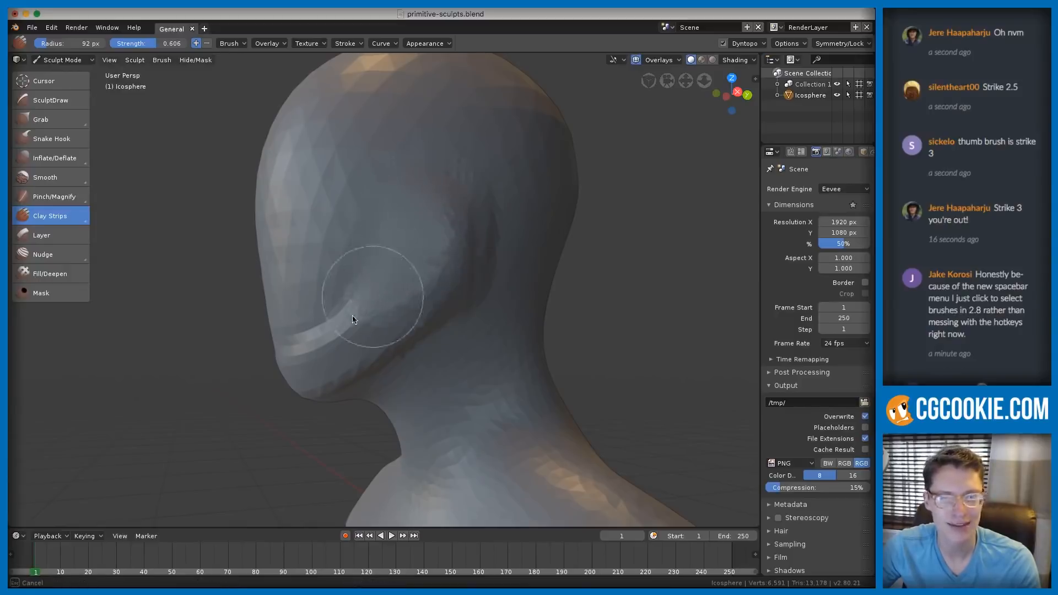
drag(379, 293, 312, 338)
key(ctrl+z)
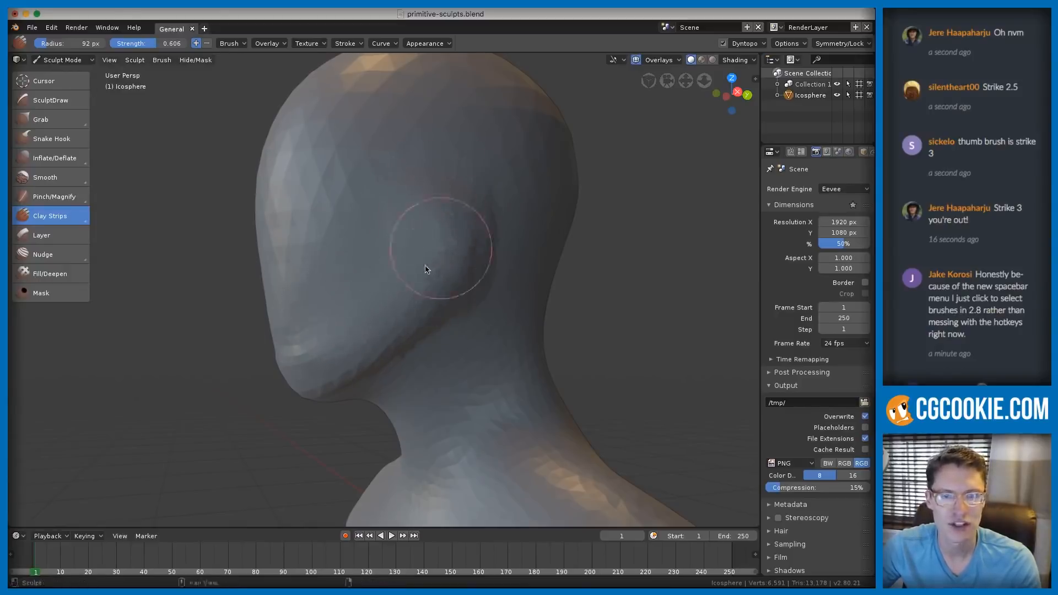
- Switch to the Crease brush, enlarge it to about 106 px, and work the crease behind and beneath the jaw
scroll(512, 232, down, 4)
middle_drag(531, 200, 359, 307)
scroll(490, 240, up, 2)
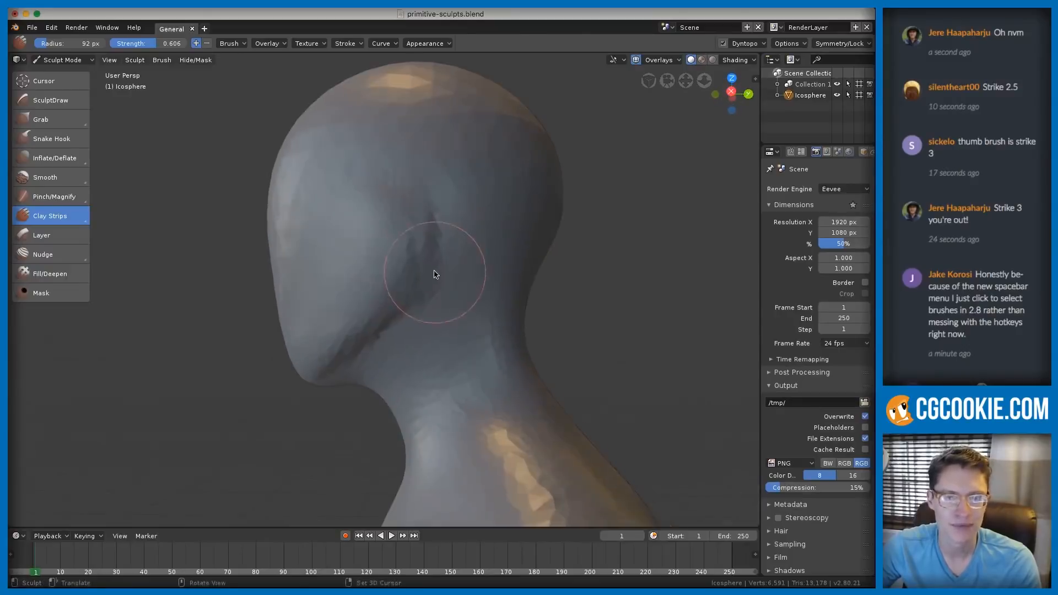
key(p)
key(f)
click(426, 271)
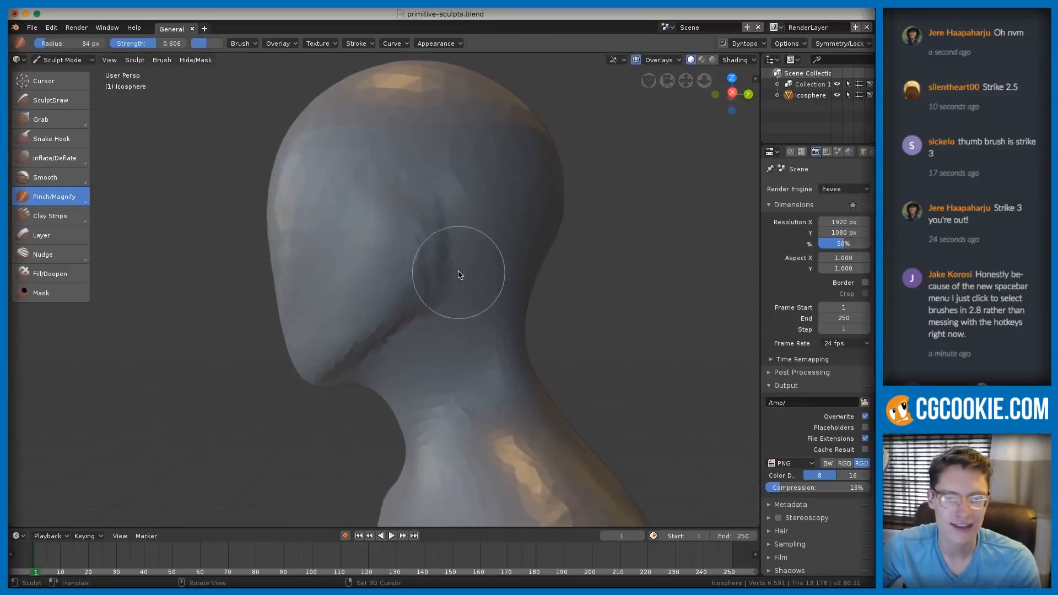
click(41, 198)
middle_drag(464, 268, 387, 300)
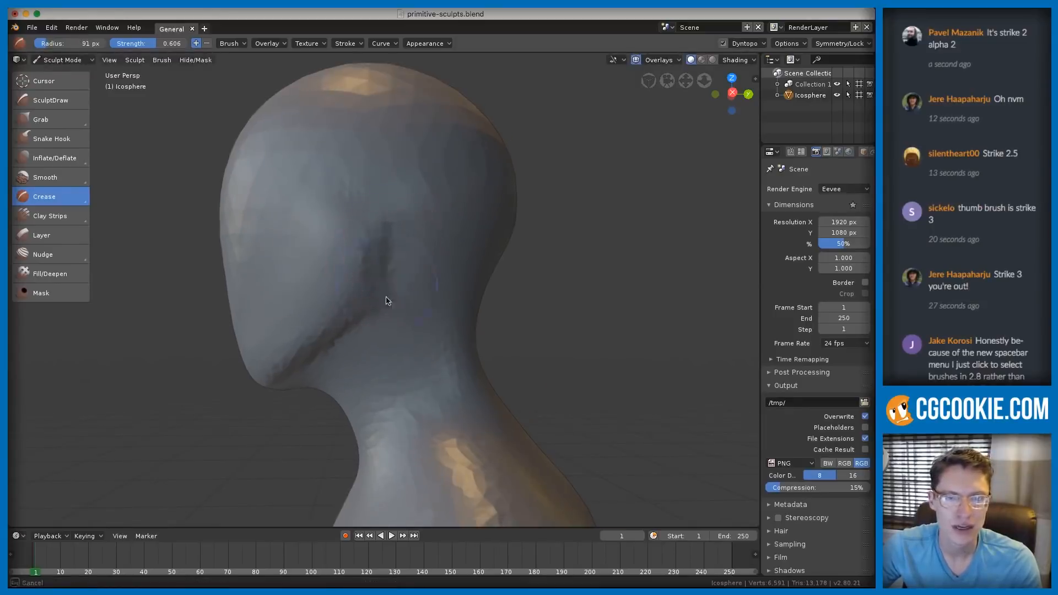
click(230, 44)
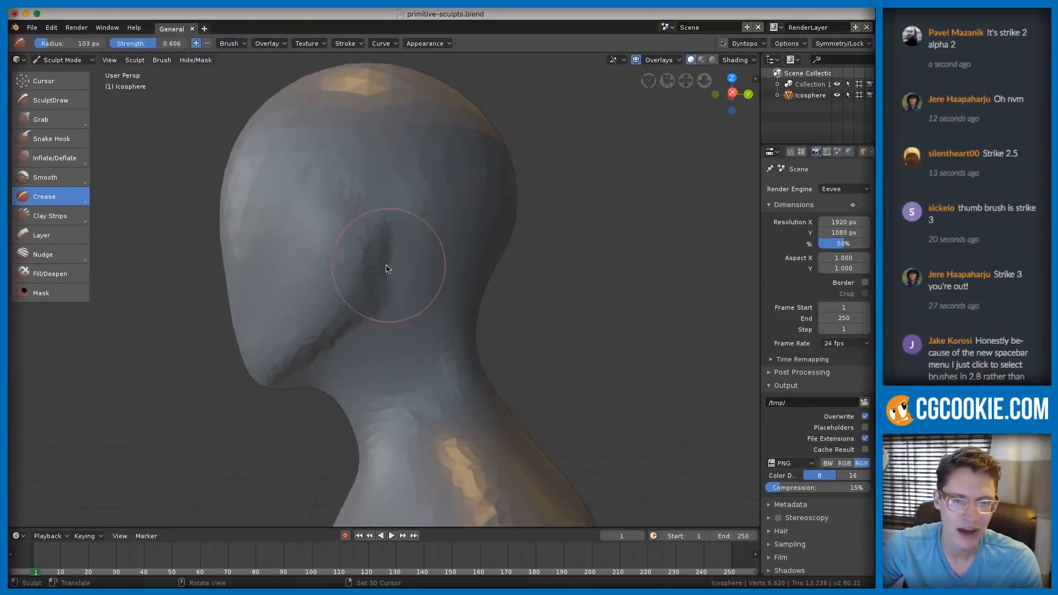
mouse_move(392, 241)
mouse_down()
mouse_move(389, 323)
mouse_move(379, 326)
mouse_up()
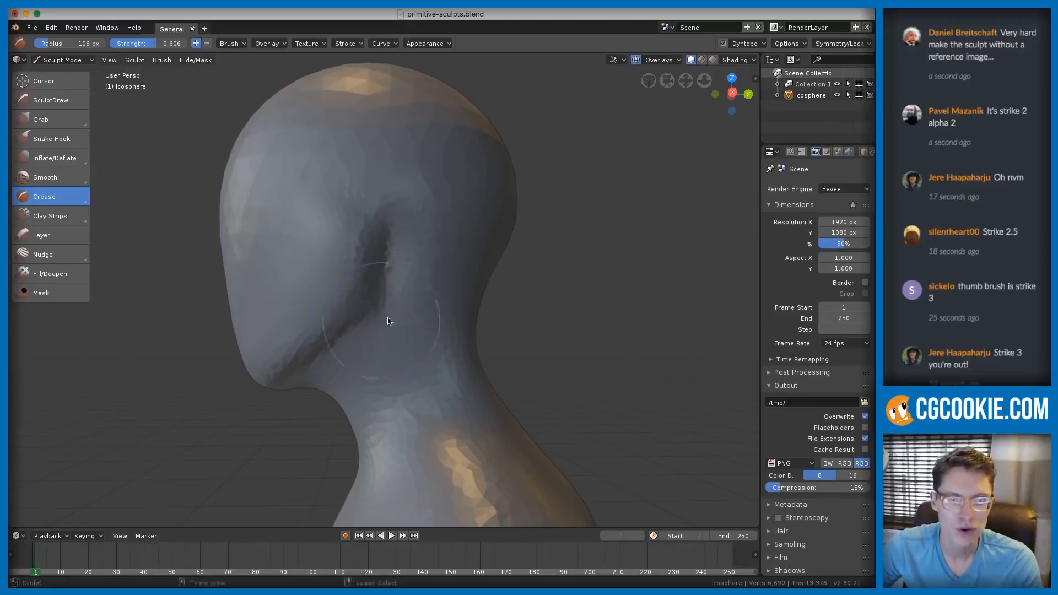
drag(315, 376, 352, 356)
- Deepen the crease under the jawline with an inverted Crease stroke from near the chin toward the jaw corner
mouse_move(373, 341)
middle_down()
mouse_move(400, 325)
mouse_move(362, 317)
middle_up()
scroll(493, 248, down, 5)
scroll(429, 281, up, 5)
middle_drag(430, 281, 386, 302)
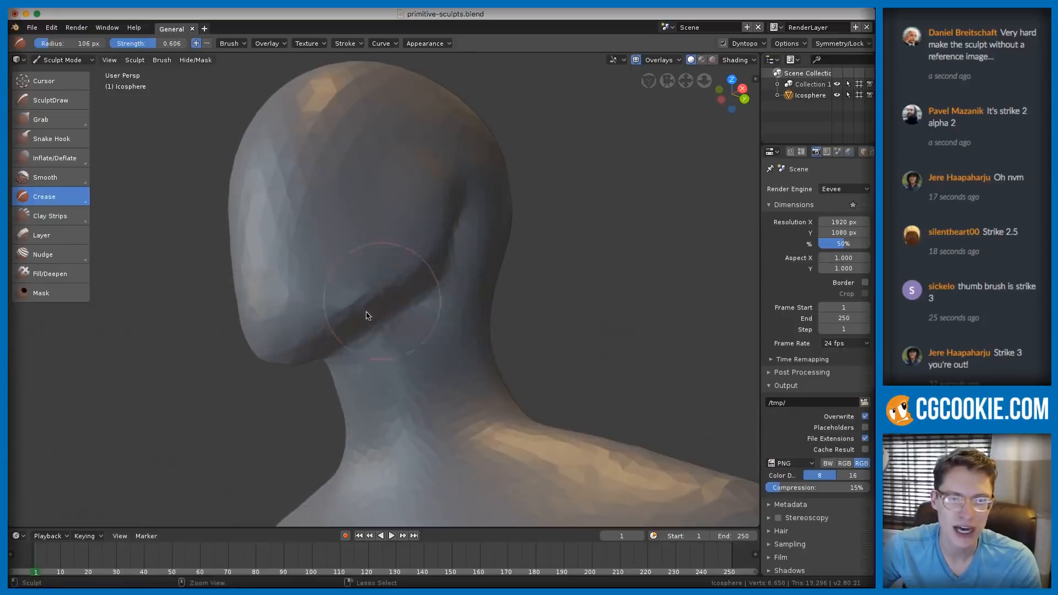
ctrl+drag(341, 359, 413, 310)
mouse_move(437, 309)
middle_down()
mouse_move(411, 326)
mouse_move(391, 288)
middle_up()
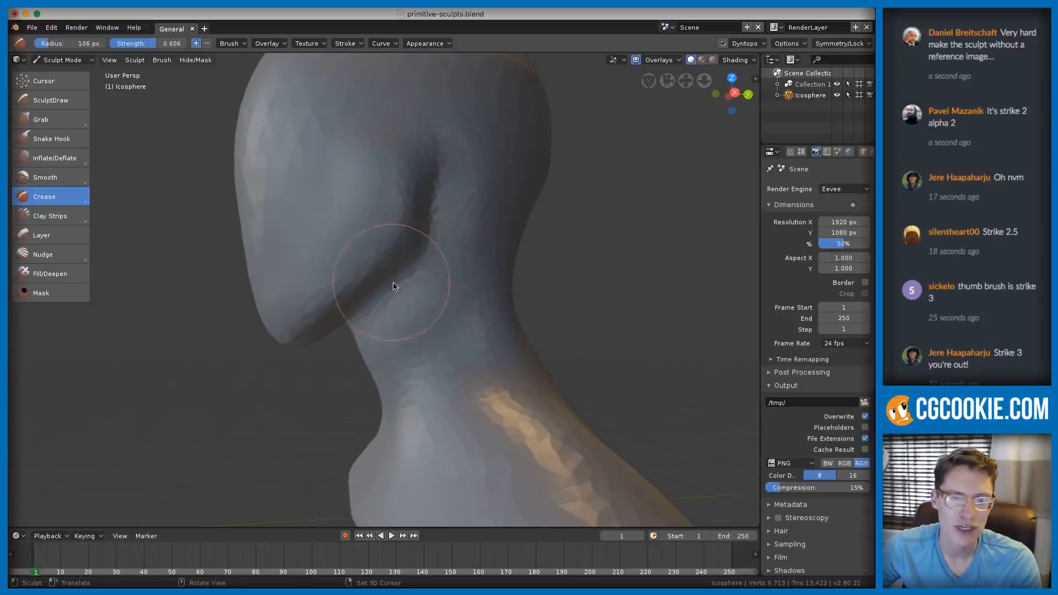
- Switch to the Thumb brush, push the chin slightly at a 148 px radius, and enlarge the brush to 220 px
key(g)
key(f)
click(345, 270)
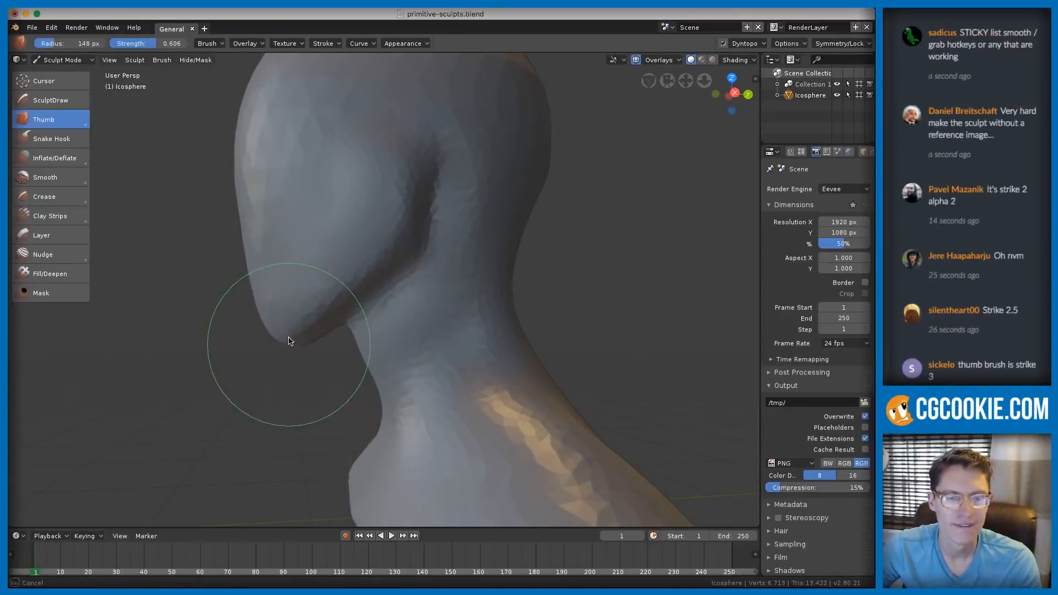
key(f)
click(285, 291)
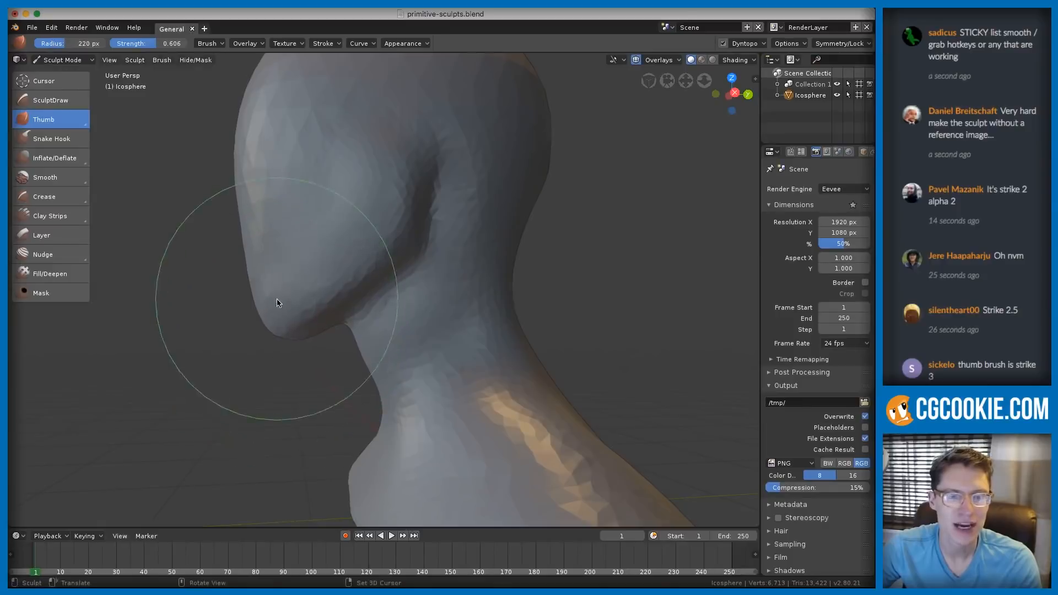
- Switch to the Grab brush, reshape the chin and the area beneath it, and reduce the radius to 130 px
drag(54, 115, 57, 160)
click(50, 146)
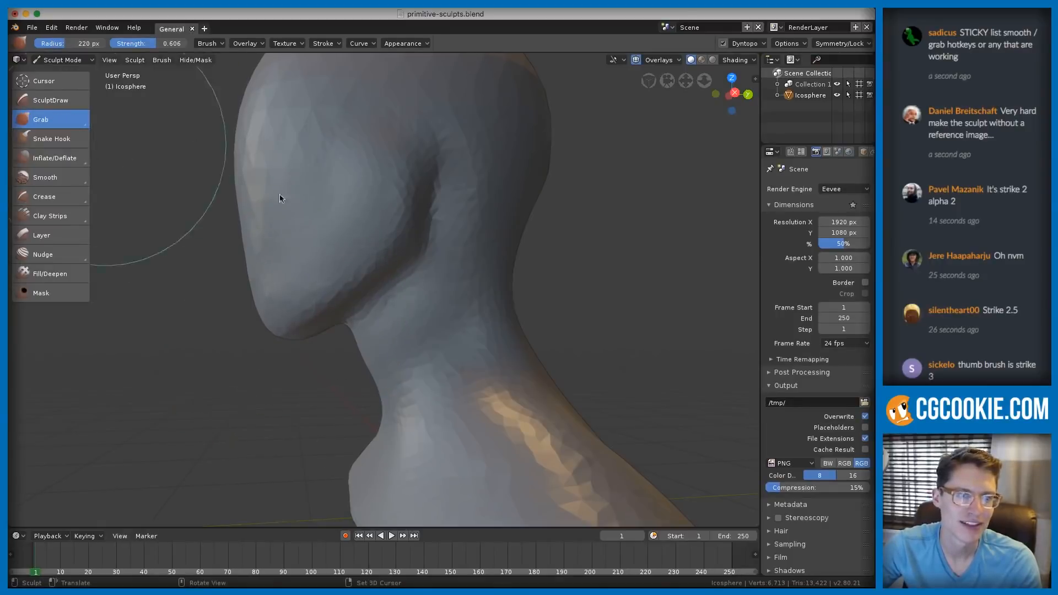
key(f)
click(273, 325)
mouse_move(373, 309)
ctrl+middle_down()
mouse_move(448, 255)
mouse_move(457, 224)
mouse_move(379, 294)
ctrl+middle_up()
key(bracketleft)
key(bracketleft)
key(bracketleft)
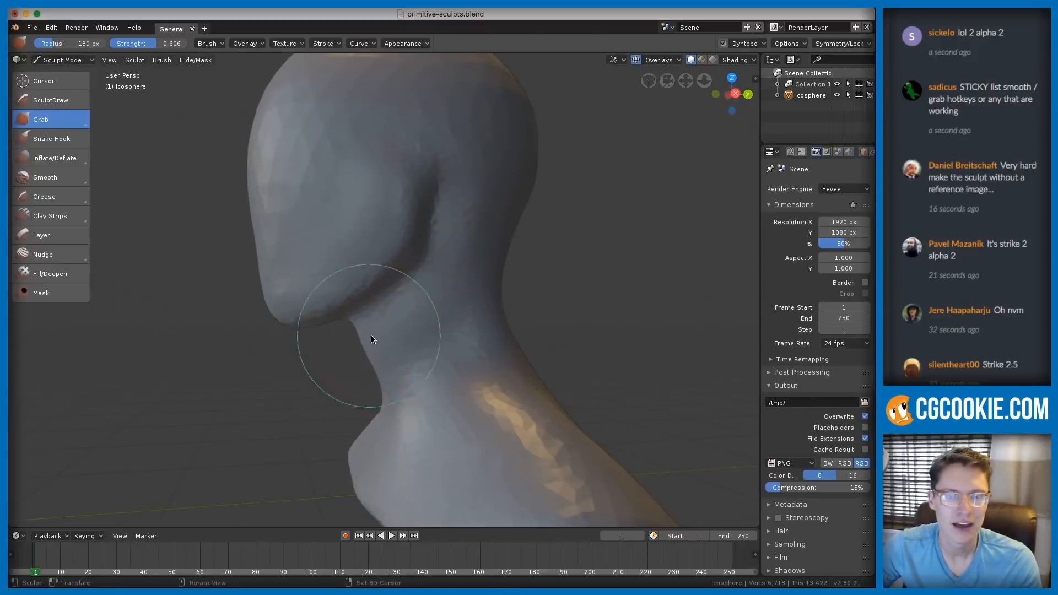
- Pull the side of the face down and forward with the Grab brush to broaden the lower jaw
ctrl+middle_drag(454, 298, 475, 241)
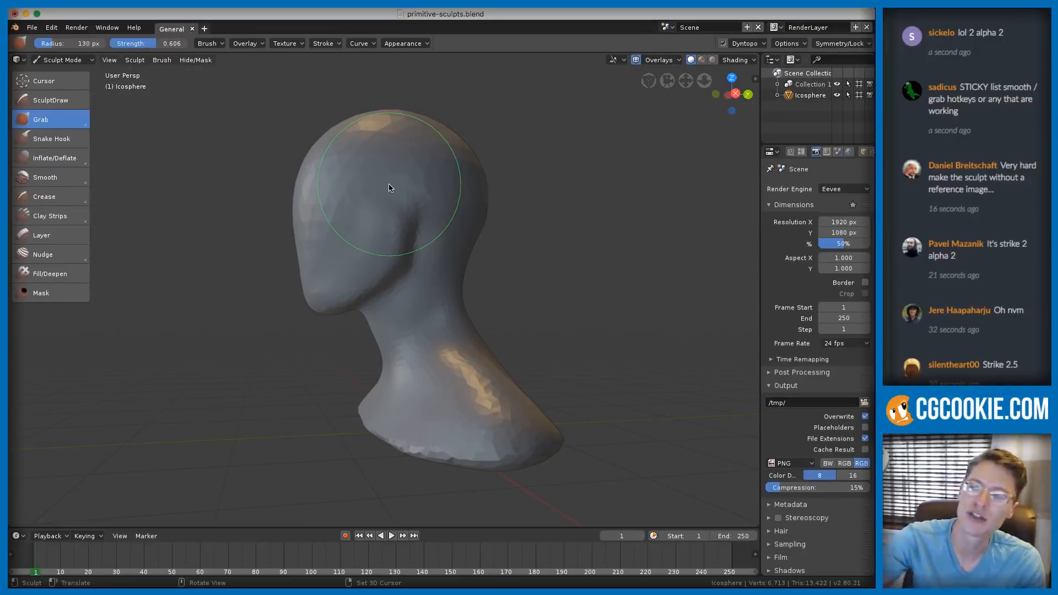
mouse_move(487, 273)
shift+middle_down()
mouse_move(491, 316)
mouse_move(432, 253)
mouse_move(386, 248)
shift+middle_up()
drag(337, 225, 317, 273)
mouse_move(419, 264)
middle_down()
mouse_move(560, 226)
mouse_move(636, 184)
middle_up()
middle_drag(516, 194, 543, 201)
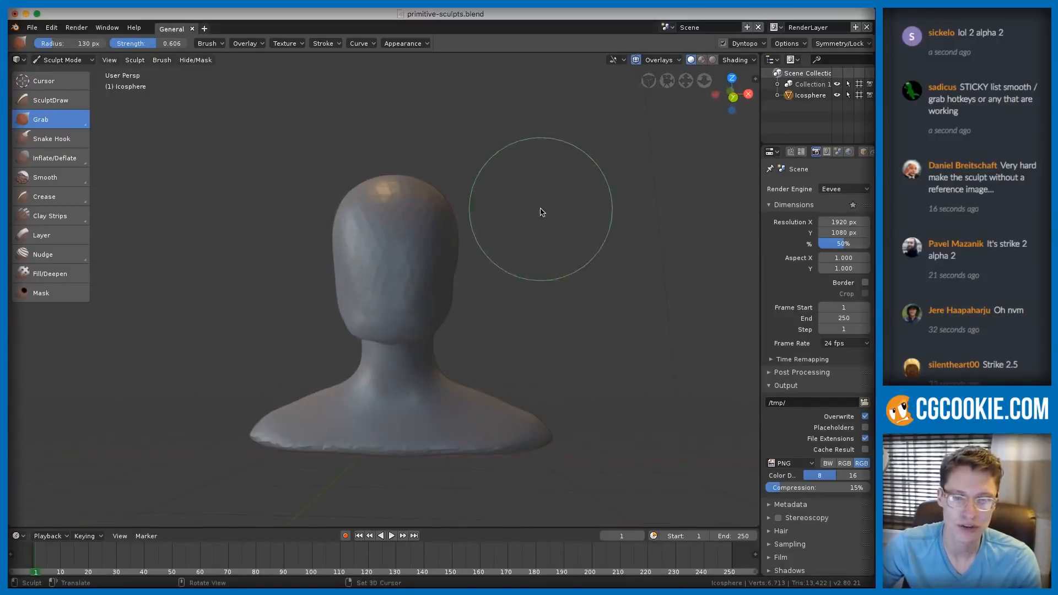
mouse_move(455, 205)
ctrl+middle_down()
mouse_move(354, 236)
mouse_move(402, 307)
ctrl+middle_up()
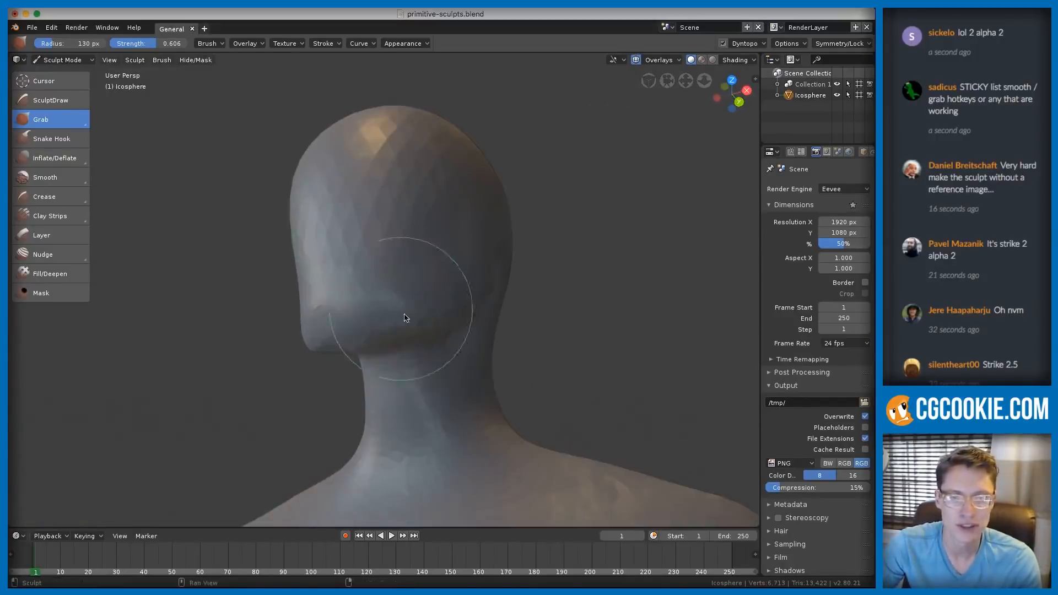
mouse_move(451, 264)
middle_down()
mouse_move(467, 314)
mouse_move(443, 314)
mouse_move(419, 358)
middle_up()
mouse_move(419, 358)
middle_down()
mouse_move(474, 234)
mouse_move(448, 213)
middle_up()
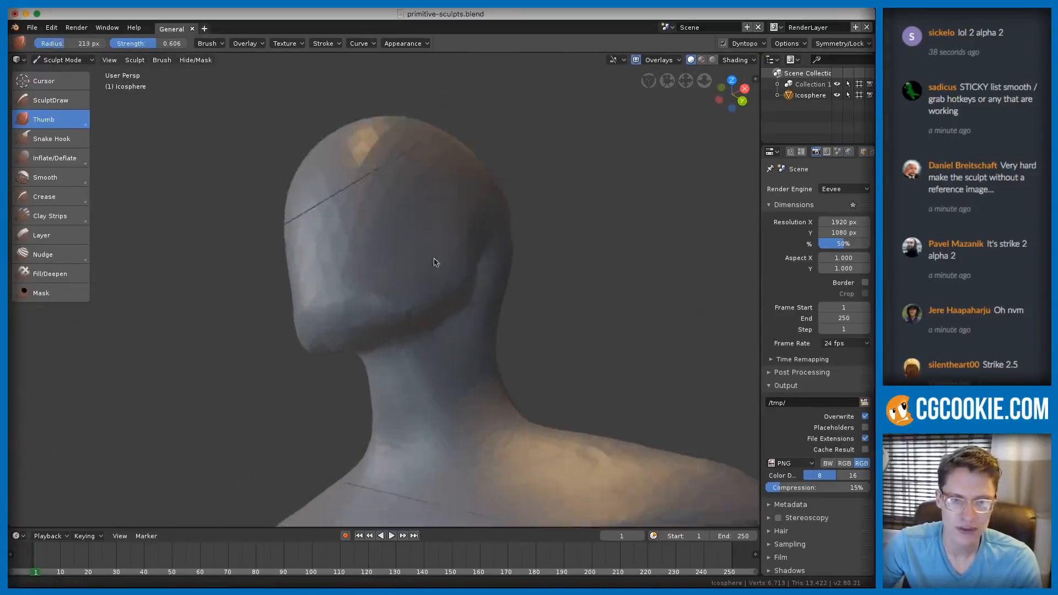
- Push the area under the chin with the Thumb brush at 189 px and adjust the lower face with the Grab brush
mouse_move(435, 262)
middle_down()
mouse_move(427, 278)
mouse_move(456, 278)
mouse_move(444, 288)
middle_up()
drag(424, 287, 431, 281)
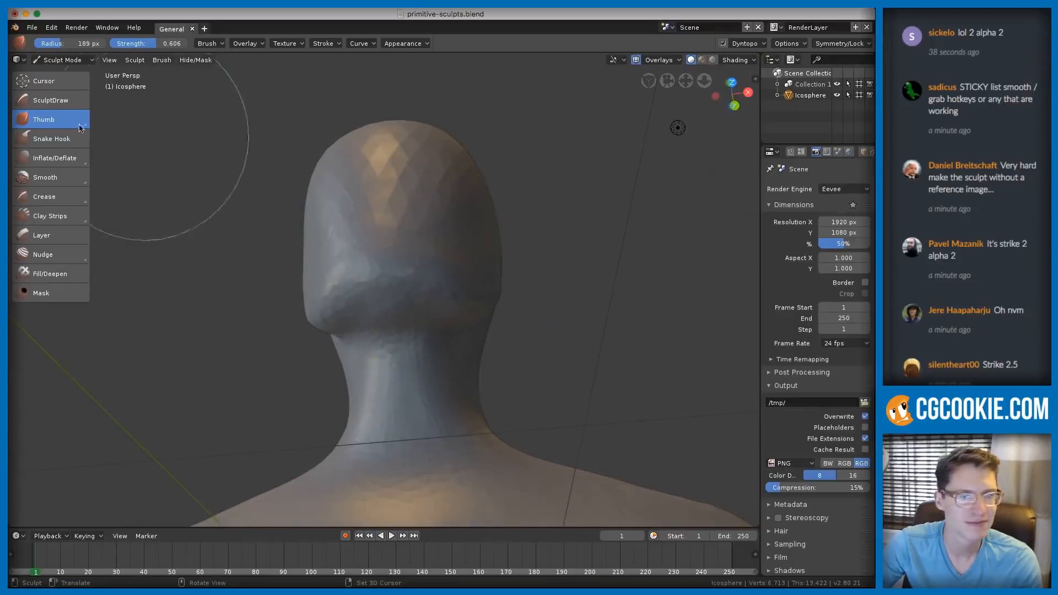
drag(61, 119, 60, 151)
drag(425, 282, 421, 282)
mouse_move(420, 282)
middle_down()
mouse_move(449, 270)
mouse_move(428, 273)
mouse_move(431, 314)
mouse_move(460, 323)
mouse_move(401, 272)
mouse_move(413, 321)
middle_up()
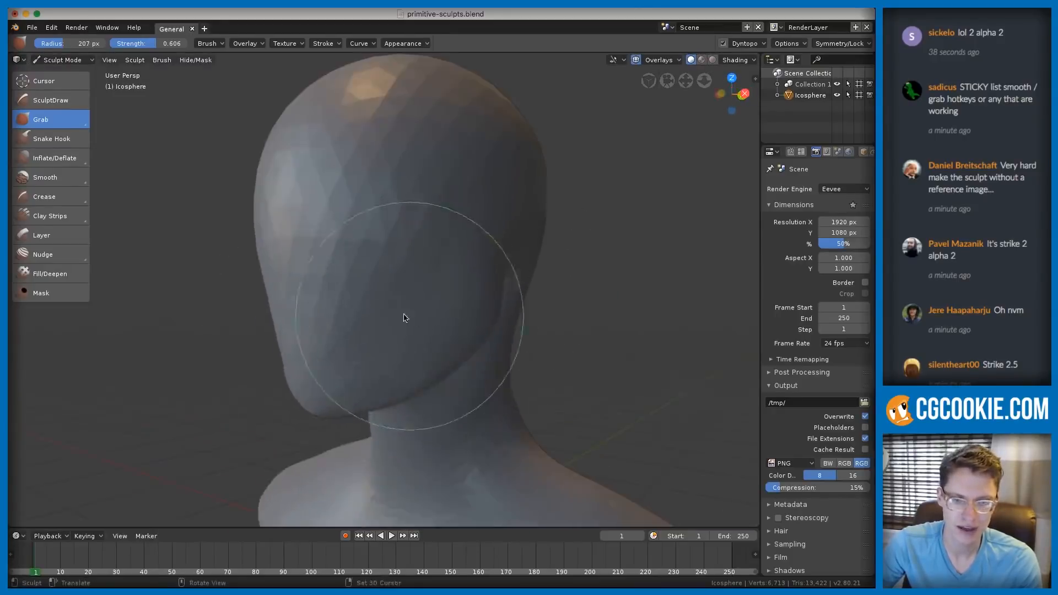
- Switch to Pinch/Magnify at a 171 px radius for the lower face and return to the Grab brush at 139 px
middle_drag(400, 270, 484, 252)
scroll(489, 229, down, 3)
scroll(452, 312, up, 4)
middle_drag(451, 312, 384, 287)
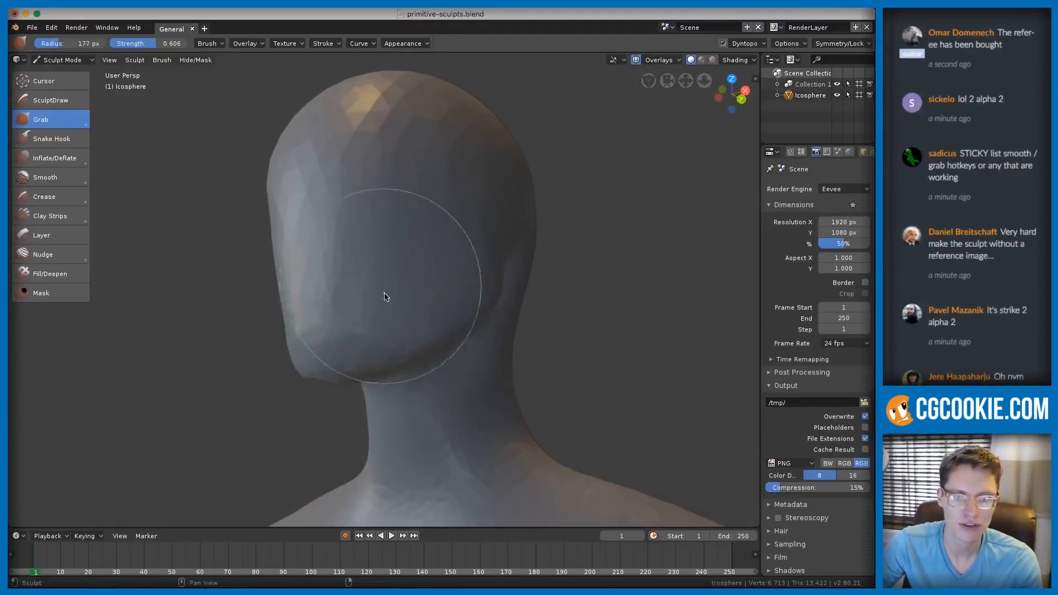
middle_drag(376, 323, 394, 308)
key(p)
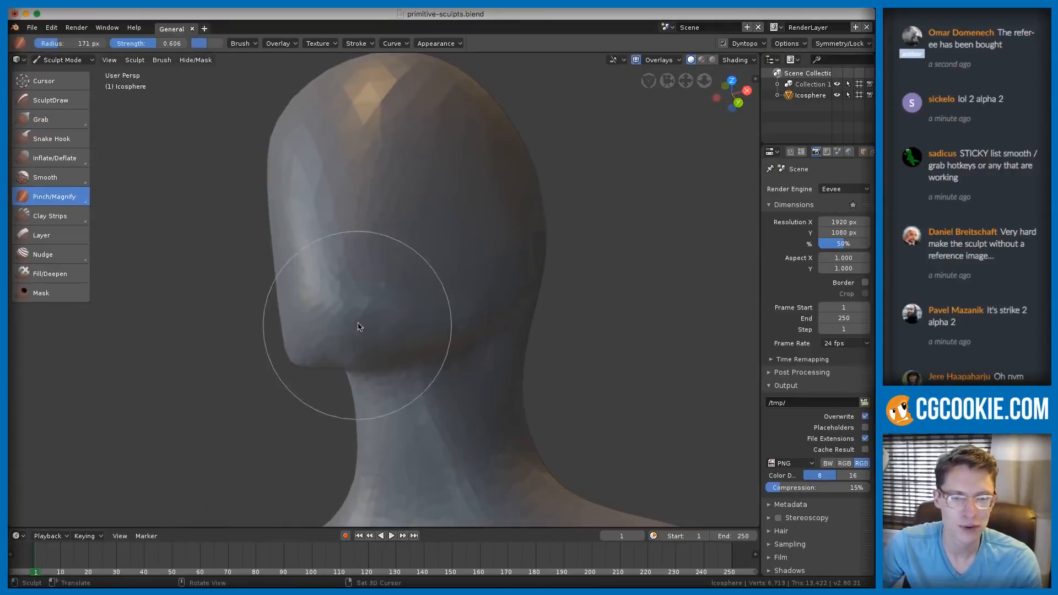
middle_drag(356, 277, 388, 259)
key(g)
key(f)
click(396, 320)
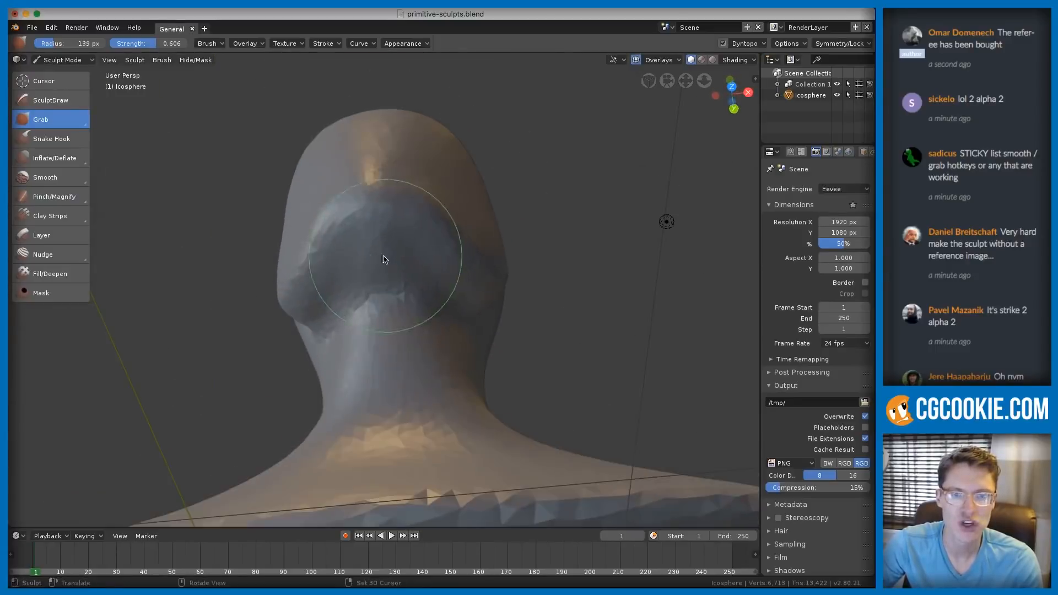
- Paint an ear-shaped oval mask on the side of the head with the Mask brush at 109 px and invert the mask
mouse_move(478, 206)
middle_down()
mouse_move(435, 252)
mouse_move(470, 239)
mouse_move(426, 262)
mouse_move(485, 189)
middle_up()
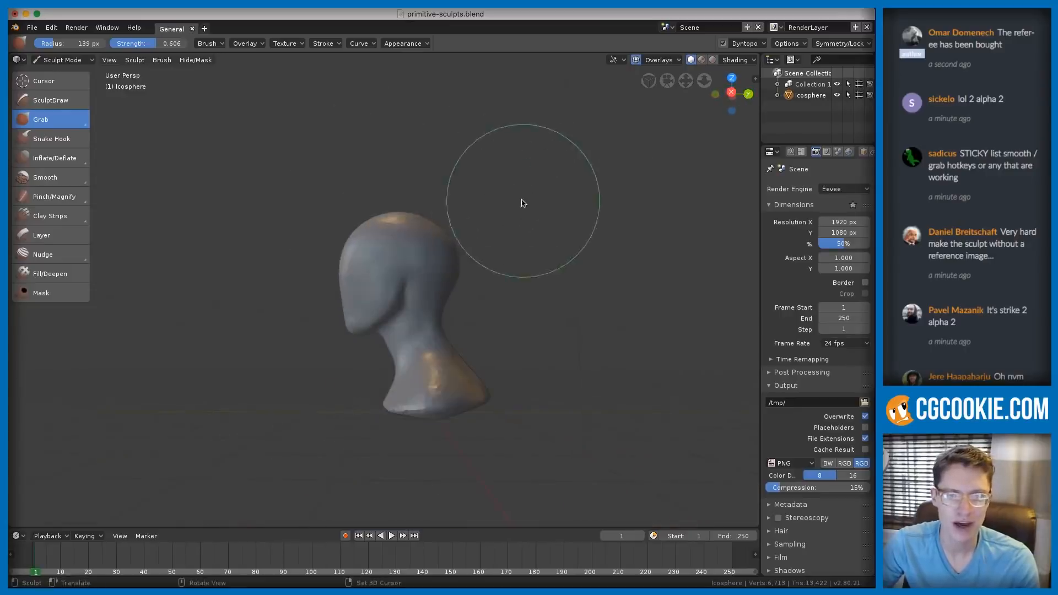
scroll(461, 250, up, 2)
mouse_move(460, 250)
ctrl+middle_down()
mouse_move(454, 281)
mouse_move(422, 250)
mouse_move(428, 267)
mouse_move(440, 220)
ctrl+middle_up()
key(f)
click(443, 253)
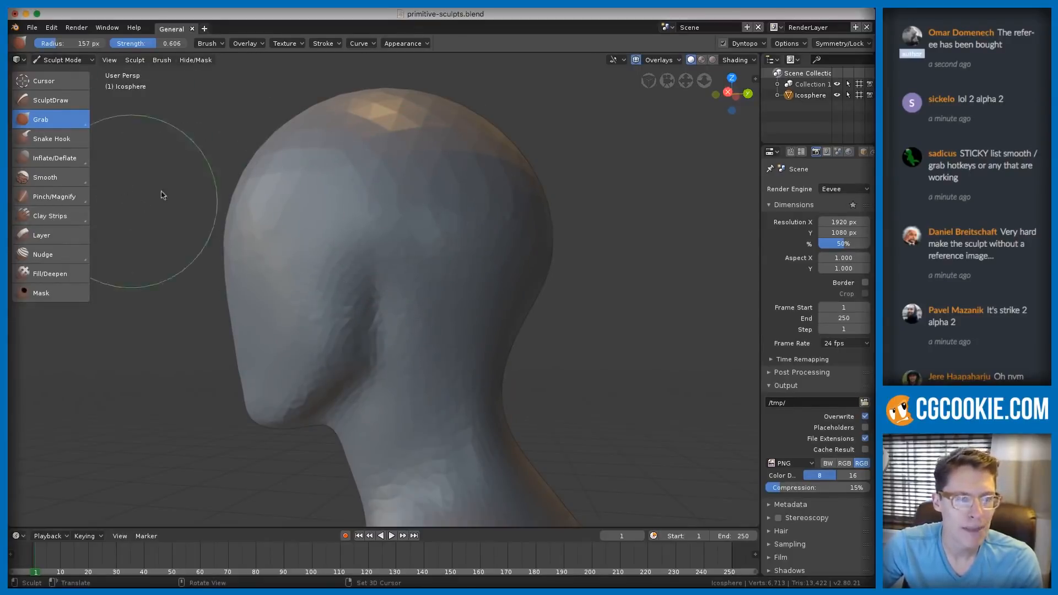
key(m)
key(f)
click(399, 260)
middle_drag(398, 259, 359, 262)
mouse_move(358, 262)
mouse_down()
mouse_move(336, 272)
mouse_move(330, 217)
mouse_move(349, 278)
mouse_move(342, 314)
mouse_up()
middle_drag(441, 238, 522, 224)
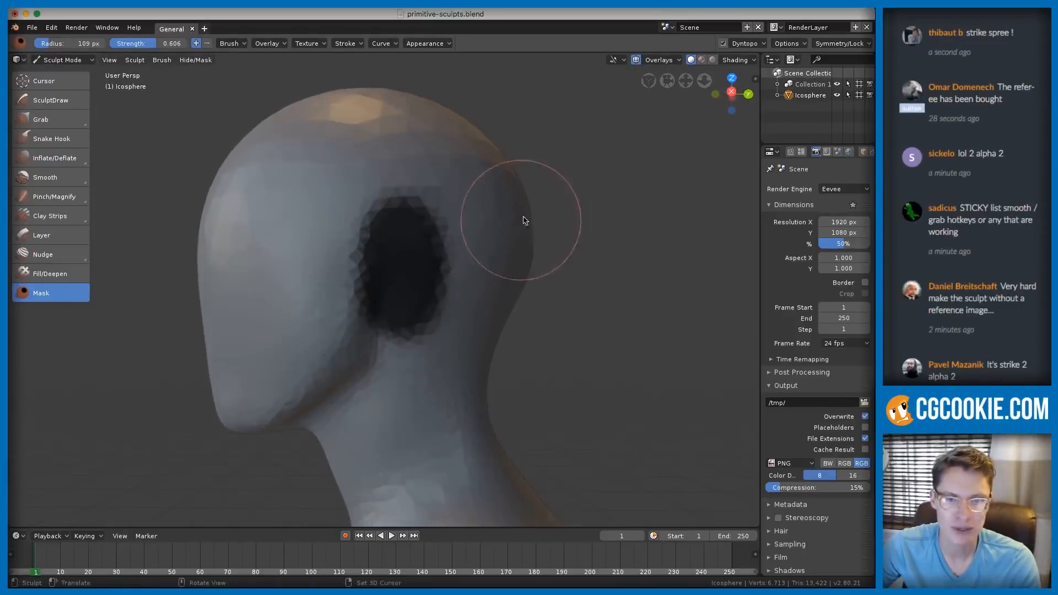
key(ctrl+i)
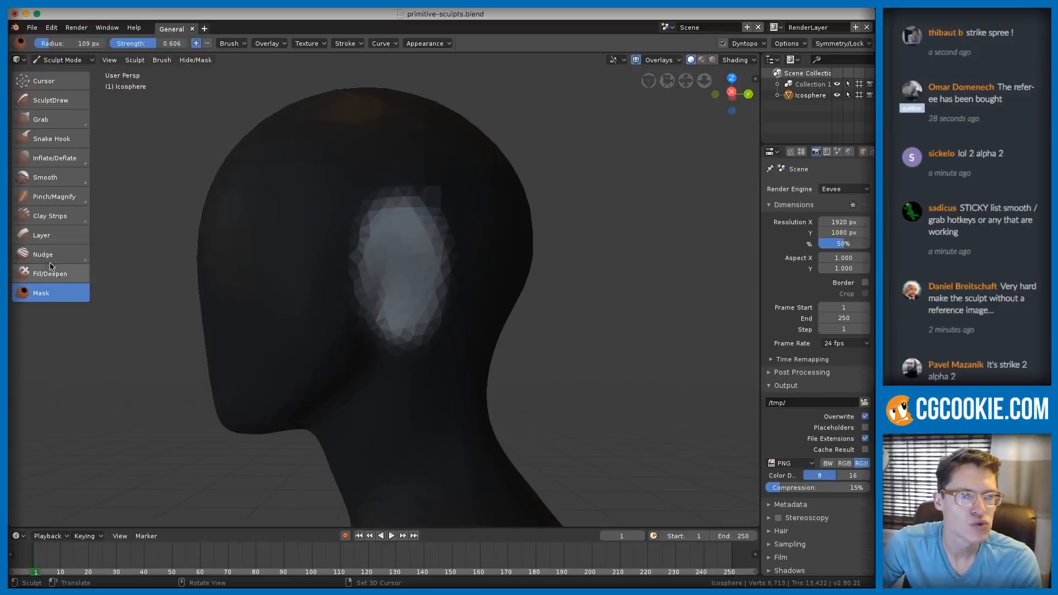
- Build up the unmasked ear area with Clay Strips strokes starting at an 86 px radius, raising the strength to 0.774
click(50, 216)
middle_drag(461, 273, 411, 282)
key(f)
click(364, 278)
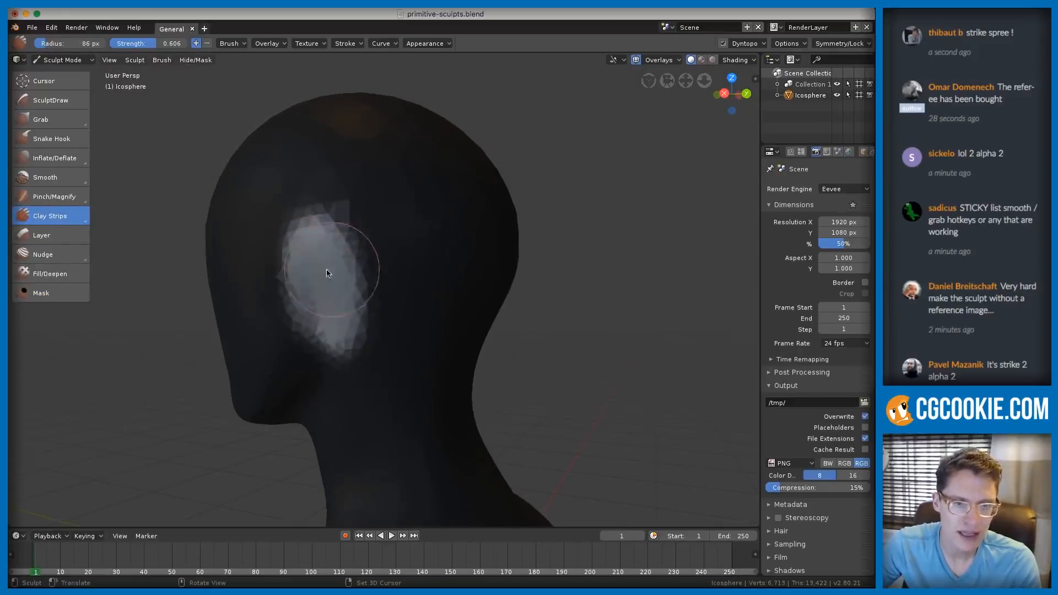
drag(314, 268, 325, 330)
key(shift+f)
click(318, 253)
mouse_move(319, 253)
mouse_down()
mouse_move(311, 226)
mouse_move(331, 316)
mouse_up()
mouse_move(332, 316)
middle_down()
mouse_move(578, 234)
mouse_move(551, 239)
middle_up()
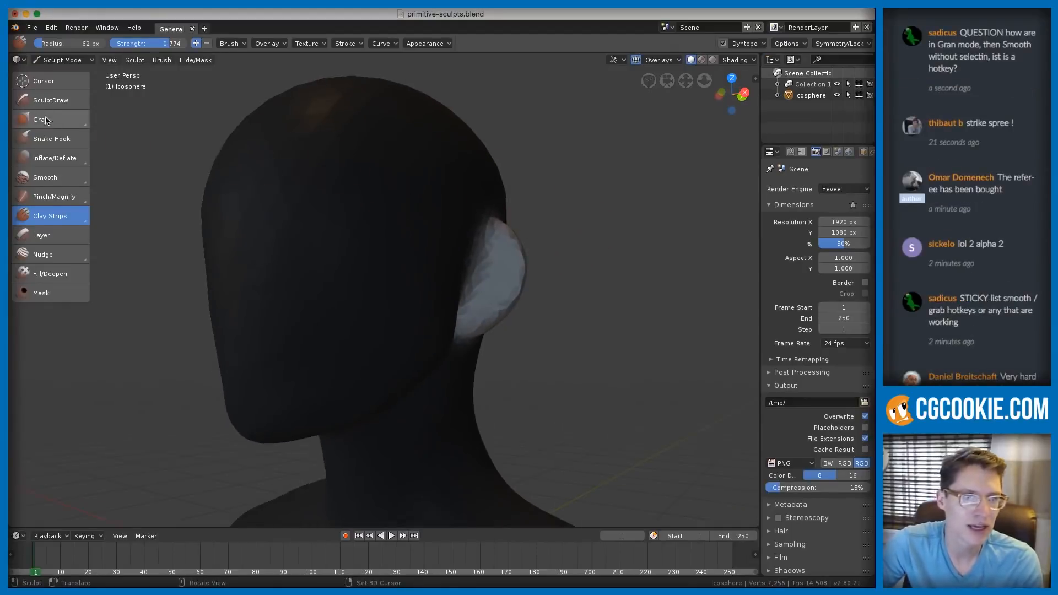
- Pull the ear outward from the head with the Grab brush, using radii of 137 px and 182 px
click(52, 138)
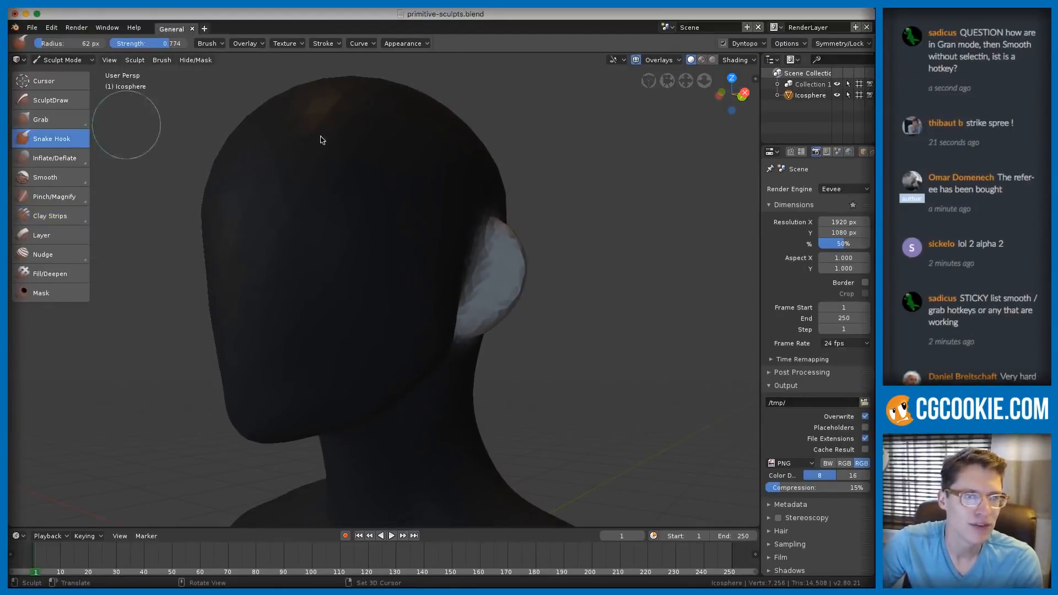
key(g)
middle_drag(576, 267, 633, 229)
key(f)
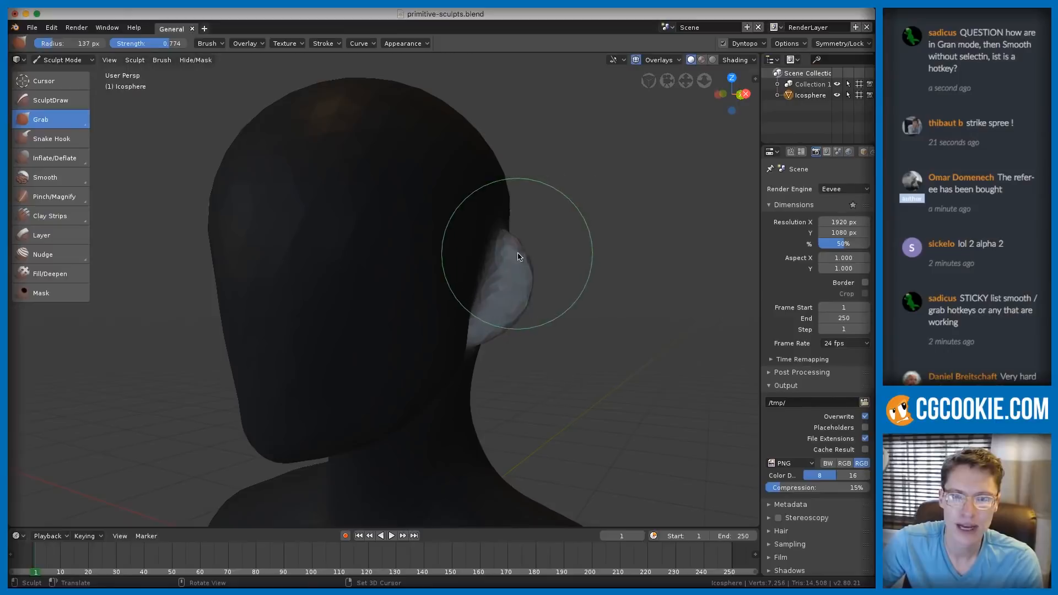
key(f)
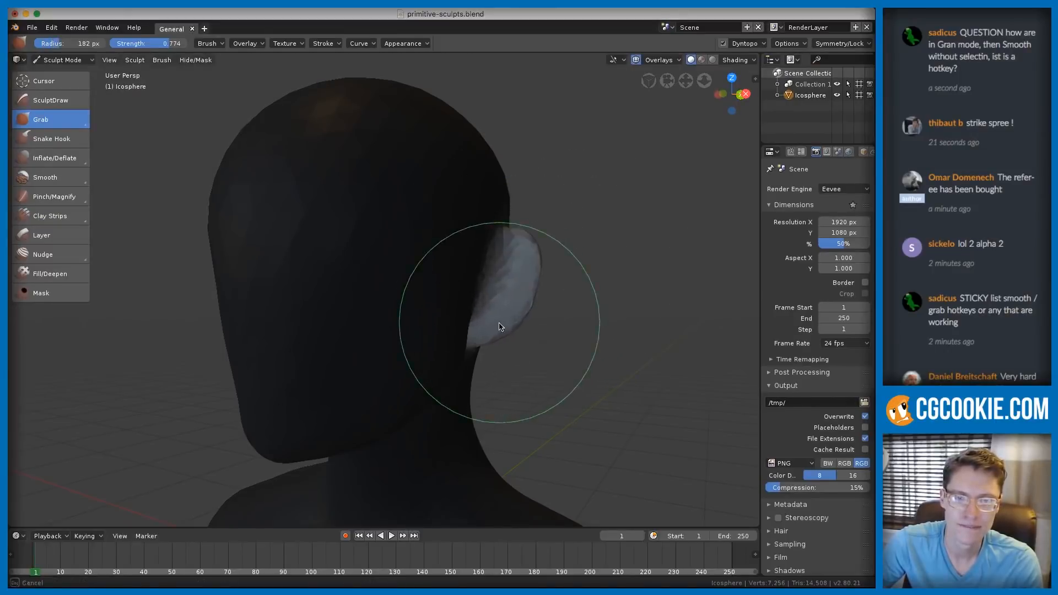
mouse_move(503, 213)
middle_down()
mouse_move(575, 225)
mouse_move(505, 233)
middle_up()
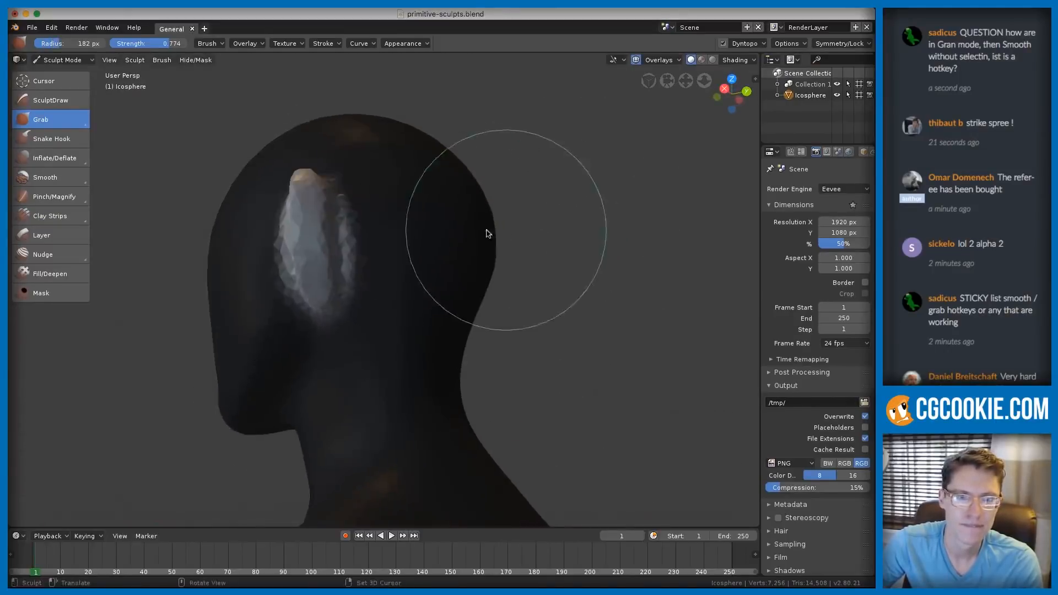
- Reshape the top and bottom of the ear with the Grab brush at a 139 px radius
scroll(355, 210, up, 3)
key(f)
click(376, 168)
scroll(380, 166, down, 3)
middle_drag(381, 166, 405, 149)
key(f)
click(406, 215)
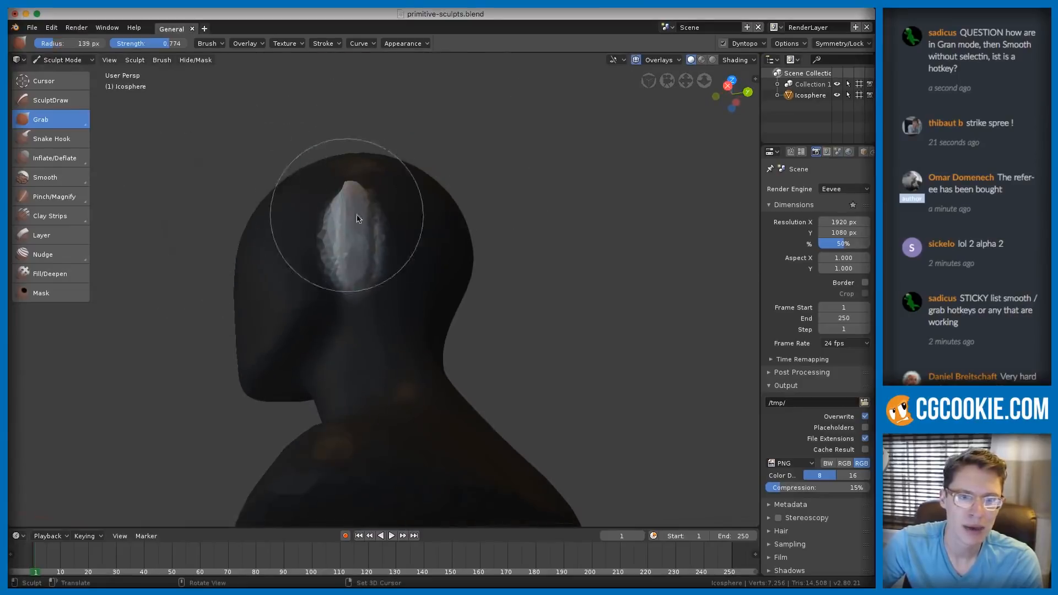
drag(346, 219, 369, 230)
middle_drag(368, 230, 335, 291)
mouse_move(335, 292)
mouse_down()
mouse_move(328, 302)
mouse_move(342, 242)
mouse_up()
- Clear the mask from the head and switch to the Pinch/Magnify brush with an 85 px radius at the ear
mouse_move(341, 242)
middle_down()
mouse_move(456, 220)
mouse_move(420, 220)
mouse_move(405, 248)
middle_up()
scroll(406, 266, up, 3)
scroll(428, 286, down, 4)
scroll(415, 275, up, 4)
key(p)
key(f)
click(372, 260)
scroll(372, 260, up, 2)
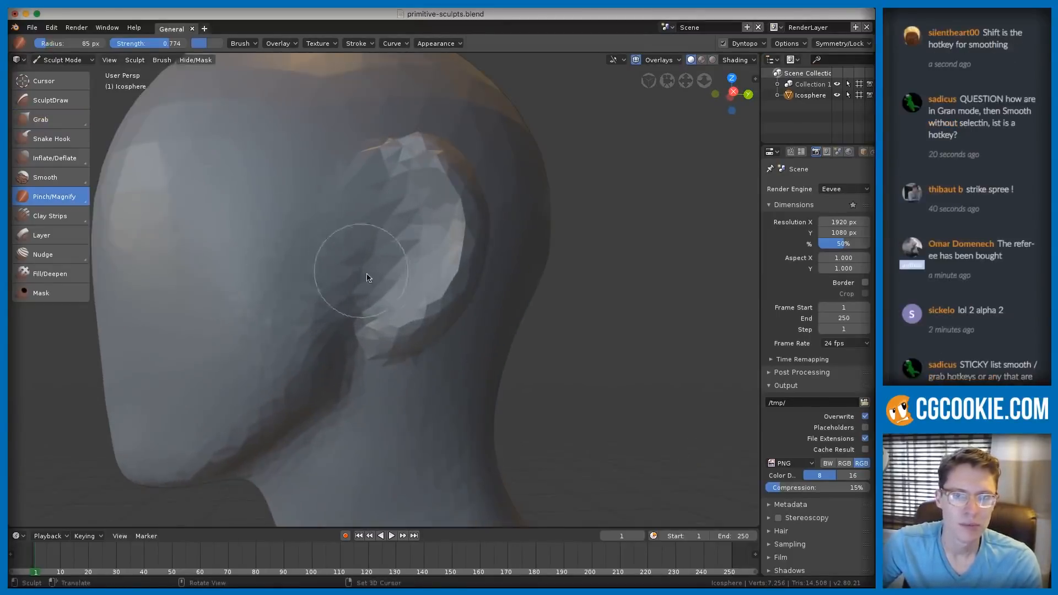
- Switch to the Crease brush at 86 px, crease the edge where the ear meets the head, and smooth the area below it
click(45, 196)
click(46, 221)
middle_drag(418, 259, 347, 291)
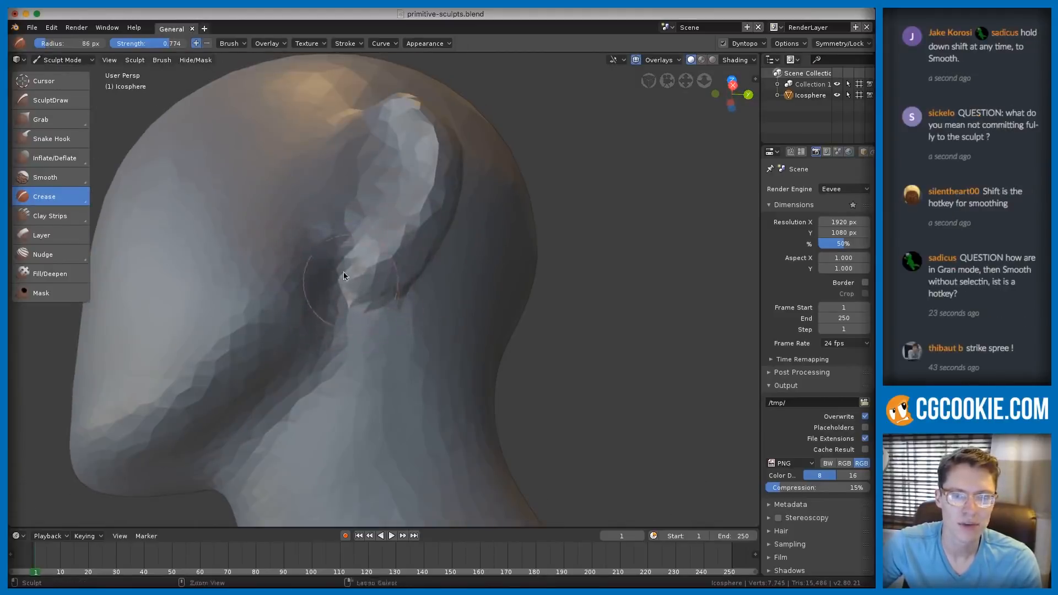
scroll(424, 256, down, 2)
middle_drag(425, 250, 280, 241)
drag(257, 229, 285, 363)
shift+drag(271, 413, 264, 396)
- Deepen the crease behind and above the ear with the Crease brush at radii of 67 px and 78 px
mouse_move(242, 265)
middle_down()
mouse_move(222, 228)
mouse_move(333, 231)
mouse_move(324, 254)
middle_up()
key(f)
click(228, 312)
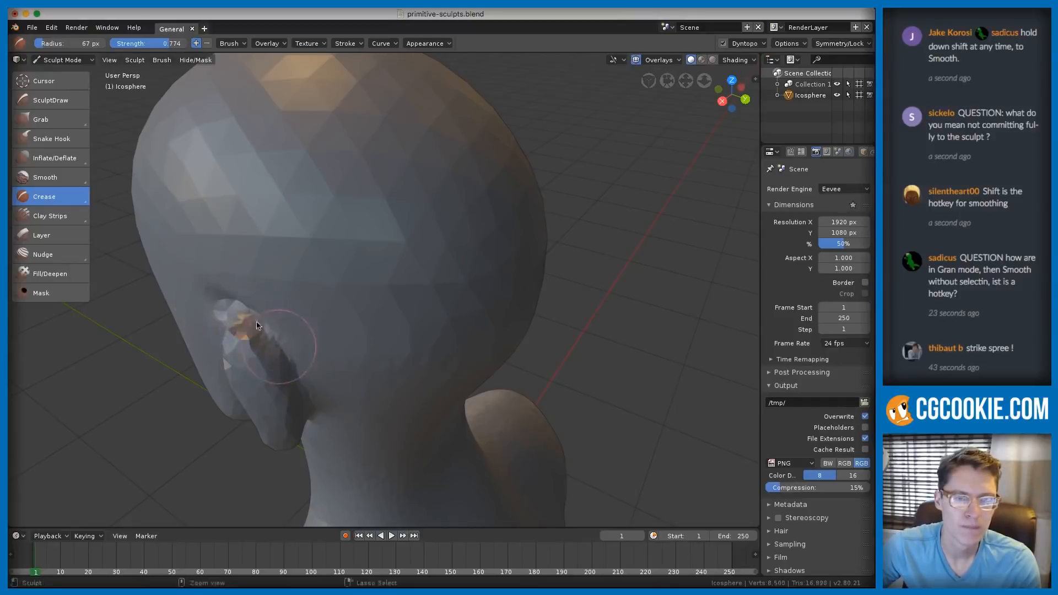
middle_drag(298, 389, 297, 265)
mouse_move(248, 294)
ctrl+middle_down()
mouse_move(414, 255)
mouse_move(372, 152)
ctrl+middle_up()
middle_drag(332, 193, 369, 256)
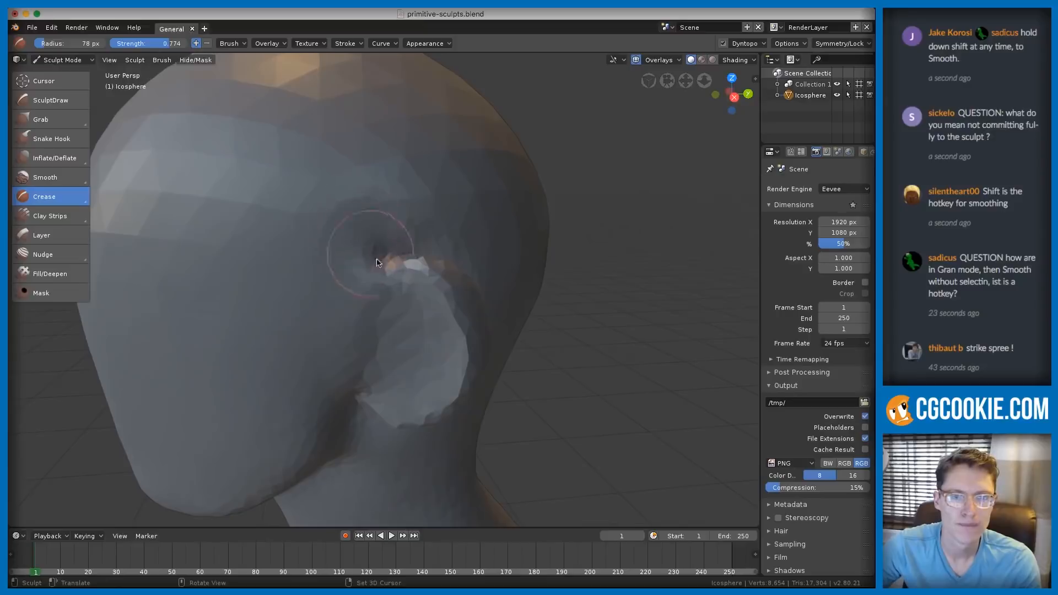
drag(384, 251, 353, 233)
drag(418, 219, 490, 243)
scroll(479, 135, down, 6)
- Switch to the Grab brush, resize it, and pull the lower front part of the ear backward
middle_drag(479, 135, 403, 216)
key(g)
key(f)
click(466, 217)
drag(370, 333, 433, 316)
scroll(465, 205, down, 4)
- Switch to the Thumb brush at a 92 px radius and push the upper rim of the ear into shape
middle_drag(465, 205, 437, 279)
scroll(391, 294, up, 3)
scroll(391, 294, up, 4)
key(f)
click(425, 200)
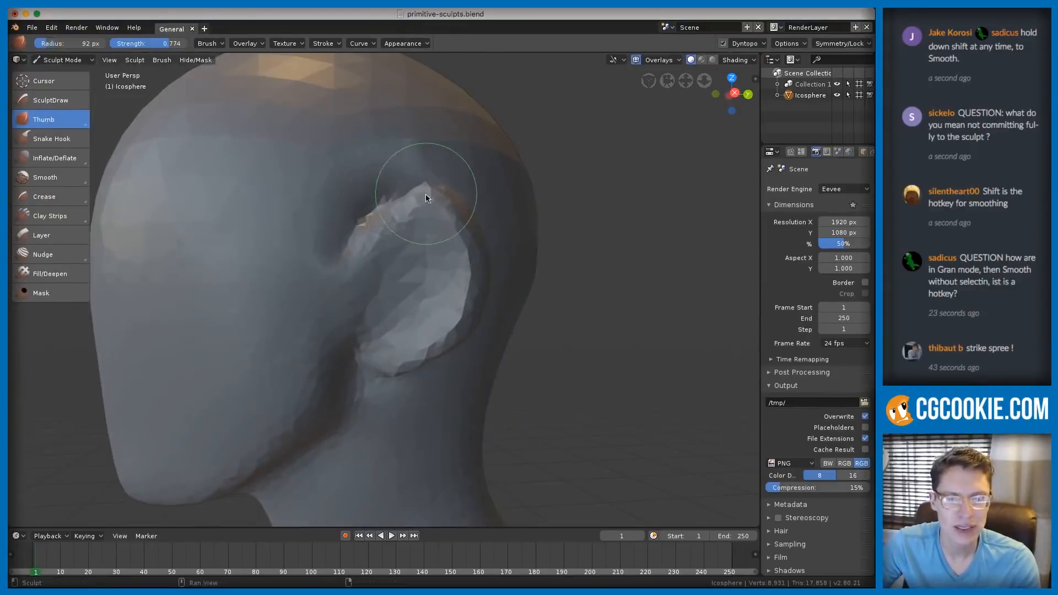
- Disable Dyntopo, switch to the Pinch/Magnify brush, and set its radius to 187 px and its strength to 0.861
scroll(468, 194, down, 4)
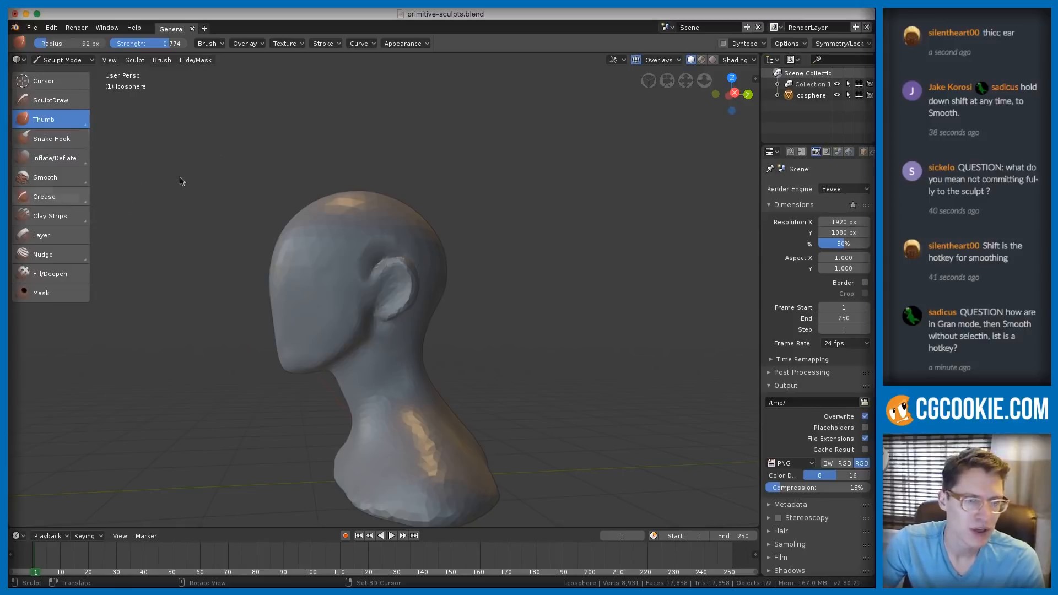
click(52, 199)
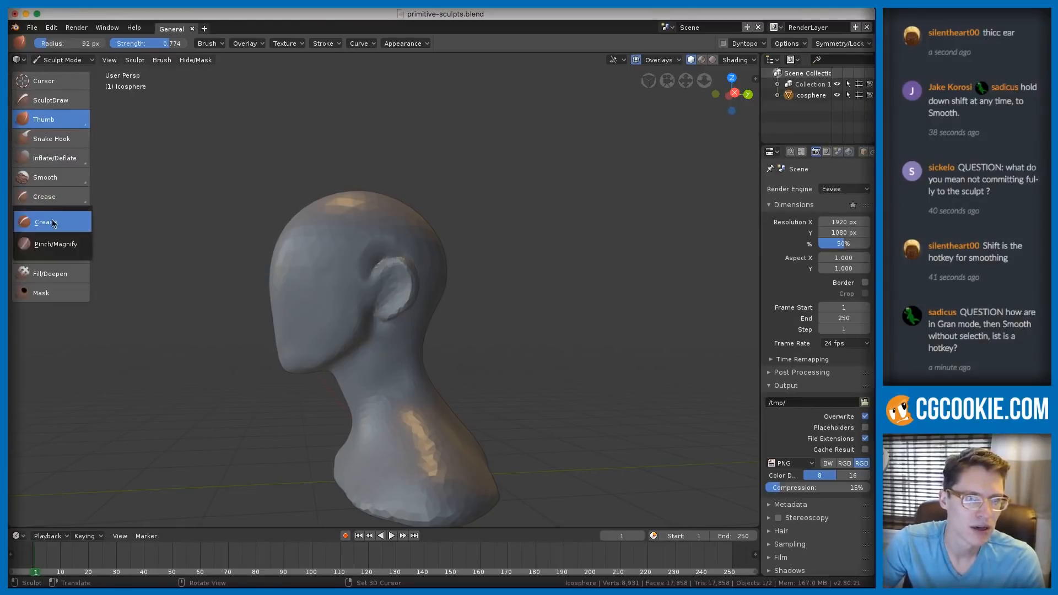
click(55, 244)
key(f)
click(463, 306)
shift+middle_drag(460, 305, 419, 296)
key(f)
click(427, 293)
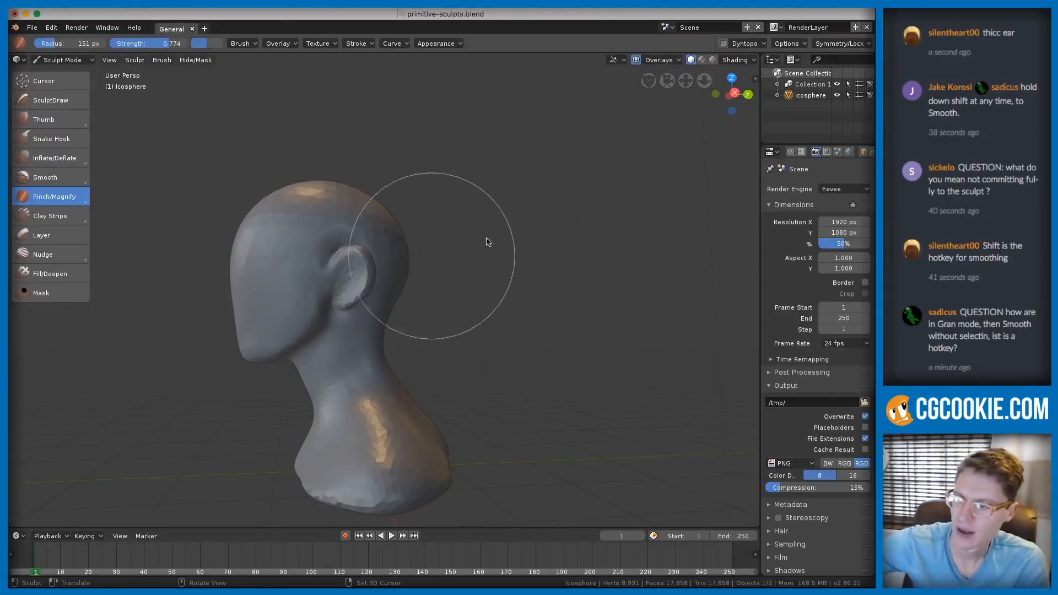
key(f)
click(436, 260)
key(shift+f)
click(353, 280)
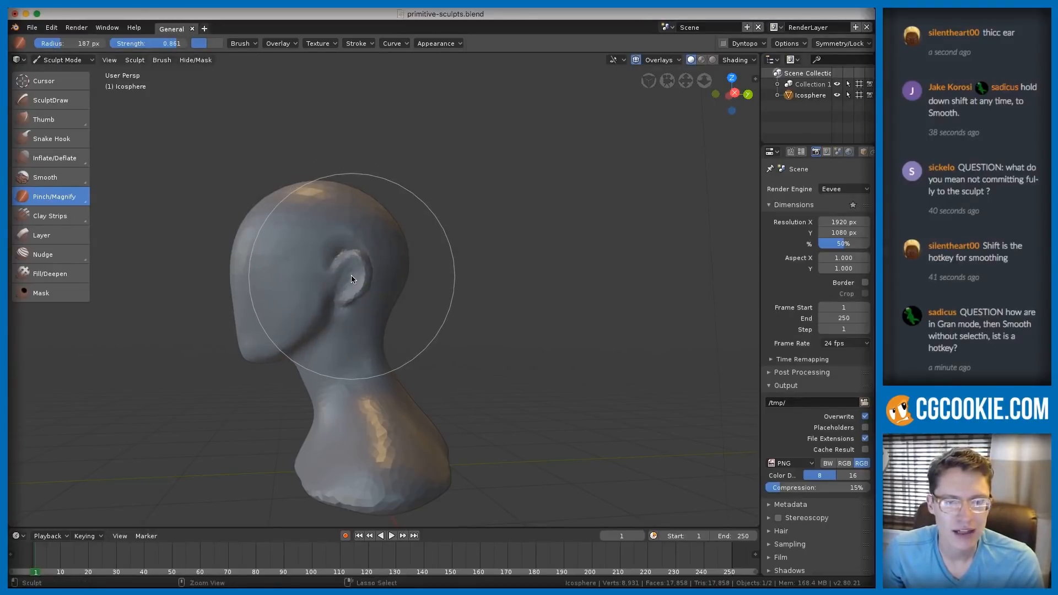
- Try to enlarge the ear with an inverted Pinch/Magnify stroke
mouse_move(351, 279)
middle_down()
mouse_move(366, 277)
mouse_move(332, 279)
mouse_move(420, 259)
mouse_move(463, 264)
mouse_move(388, 264)
mouse_move(435, 295)
mouse_move(365, 271)
middle_up()
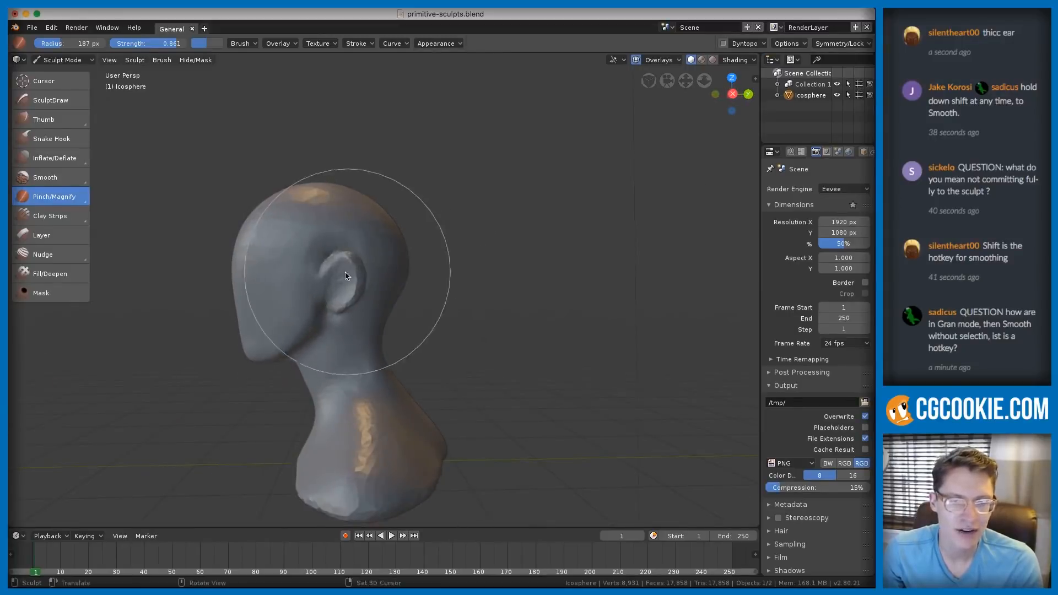
ctrl+drag(340, 285, 347, 279)
key(ctrl+z)
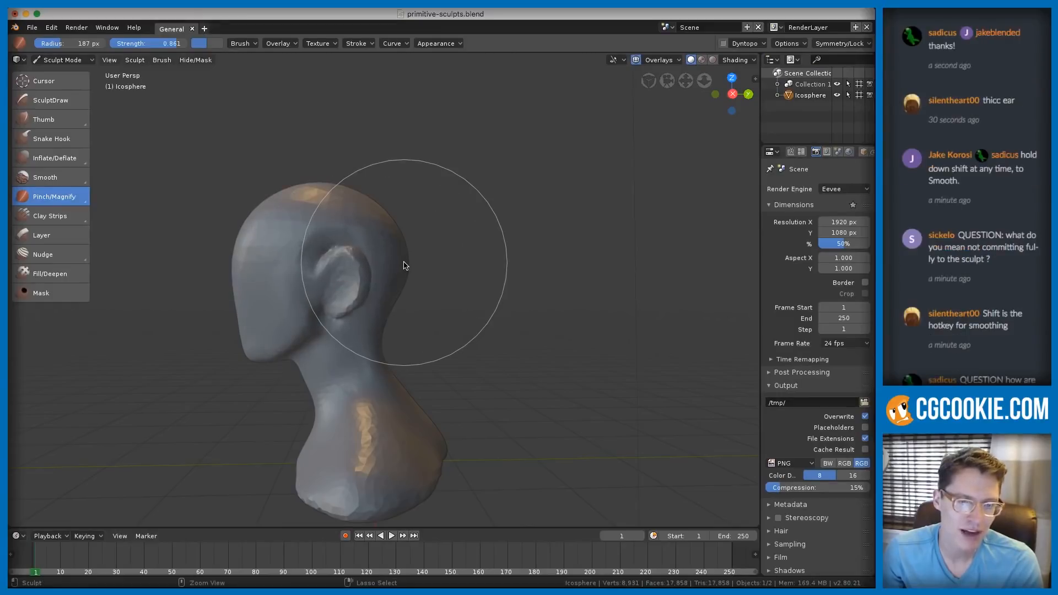
- Pinch the ear slightly with the Pinch/Magnify brush and enlarge the brush radius to 193 px
mouse_move(391, 264)
middle_down()
mouse_move(366, 259)
mouse_move(338, 280)
middle_up()
drag(338, 279, 340, 280)
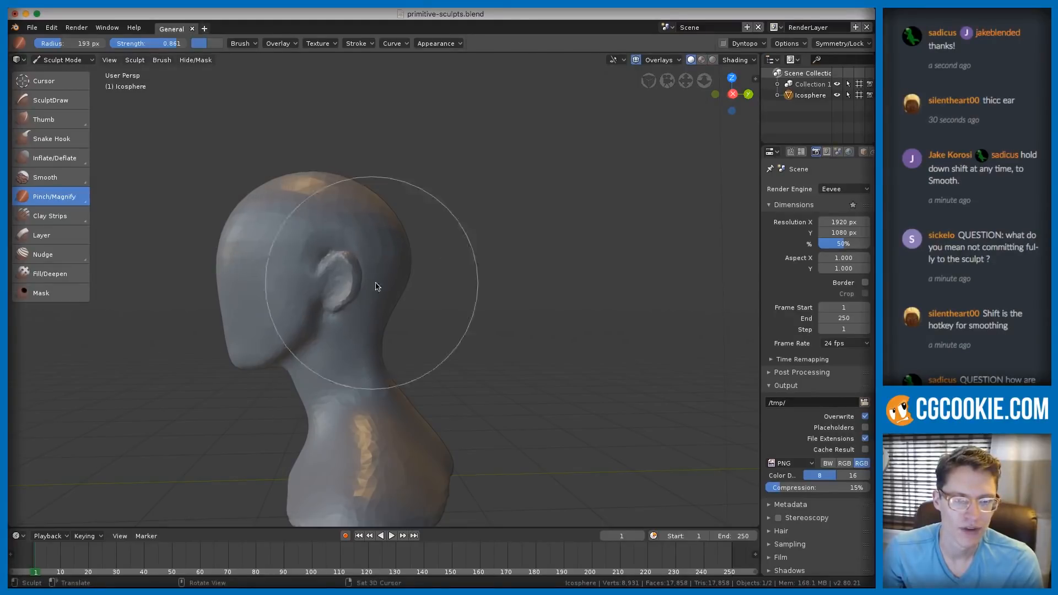
scroll(354, 275, down, 3)
middle_drag(355, 276, 404, 229)
- Switch to the Grab brush, reduce its radius to 113 px, and pull the upper front of the ear backward
click(70, 65)
click(58, 121)
drag(58, 121, 57, 145)
scroll(375, 288, up, 3)
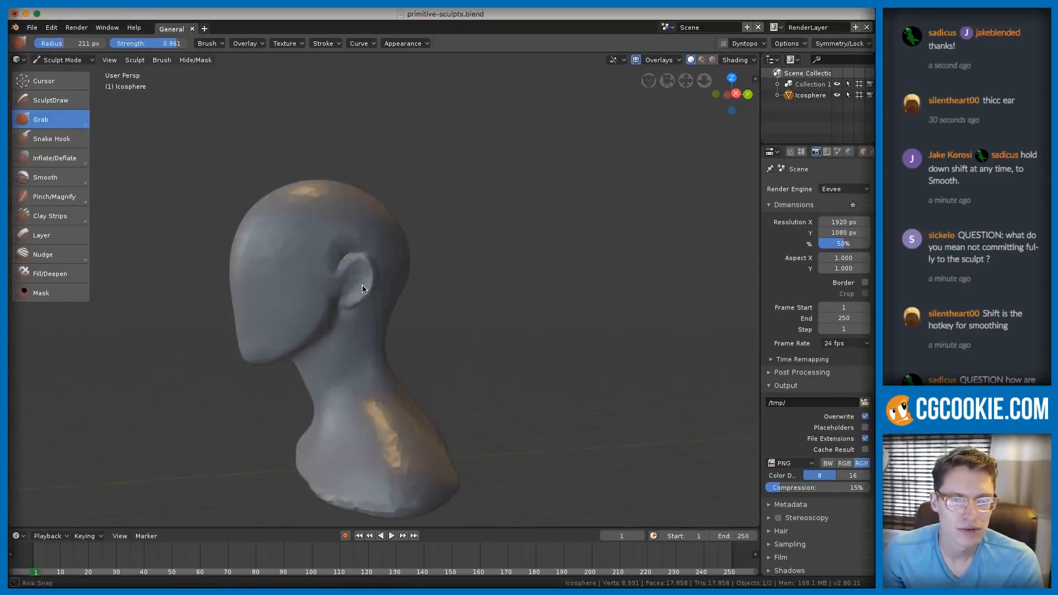
scroll(352, 275, up, 2)
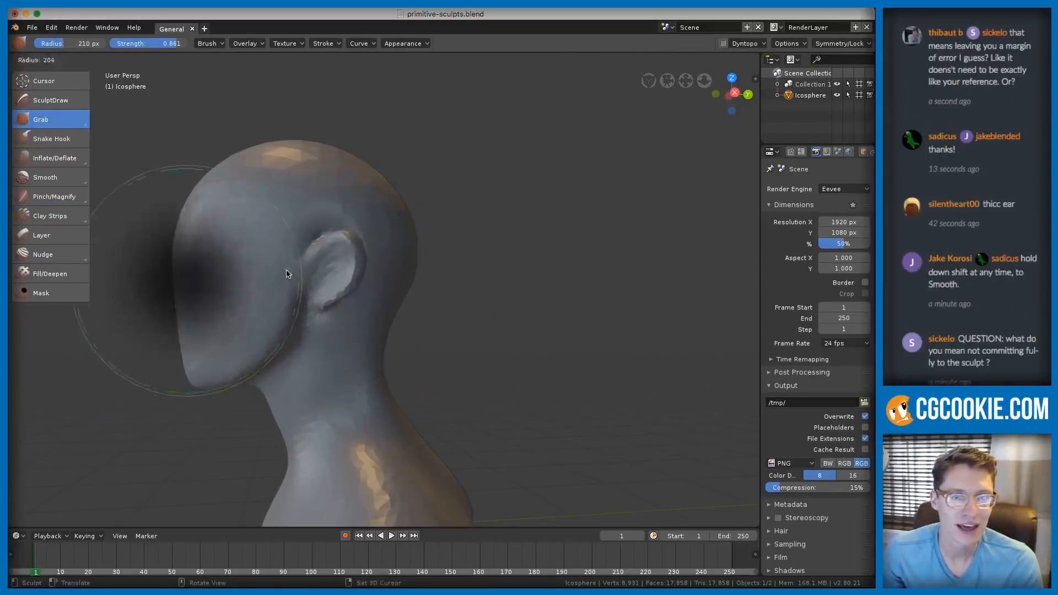
drag(307, 231, 330, 235)
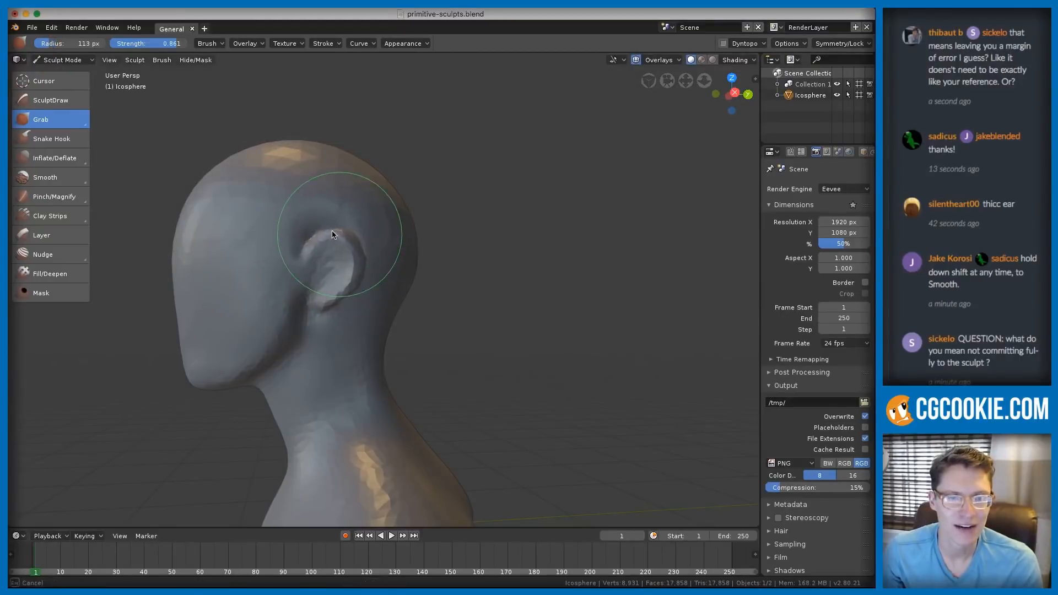
- Reposition the ear on the side of the head with the Grab brush at a 176 px radius
key(f)
click(396, 252)
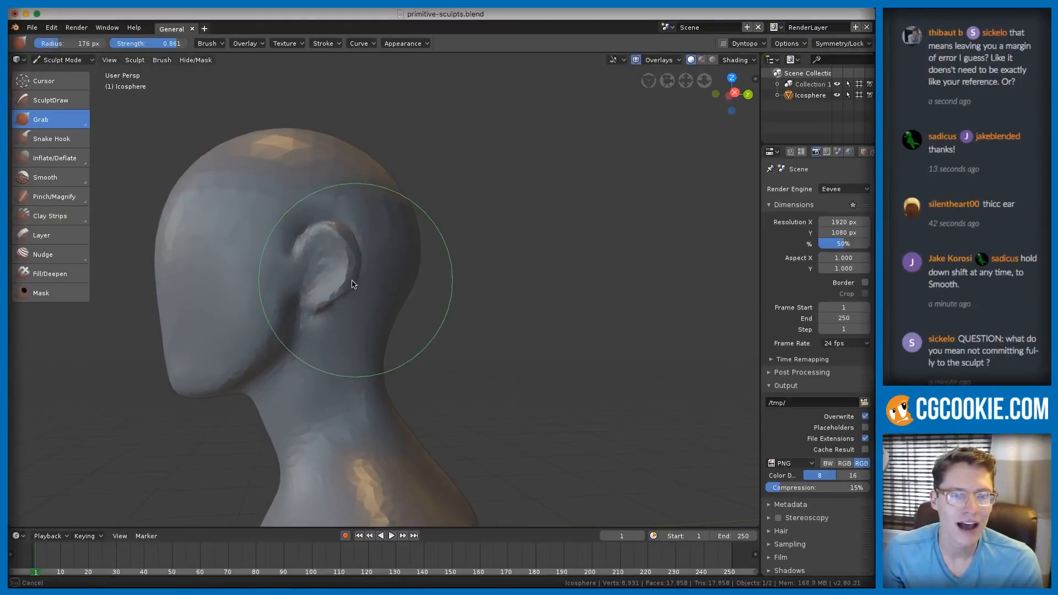
middle_drag(359, 279, 304, 269)
- Refine the ear's shape with the Grab brush at radii of 113 and 78 px, and set the radius to 115 px
key(f)
click(220, 250)
middle_drag(220, 251, 299, 228)
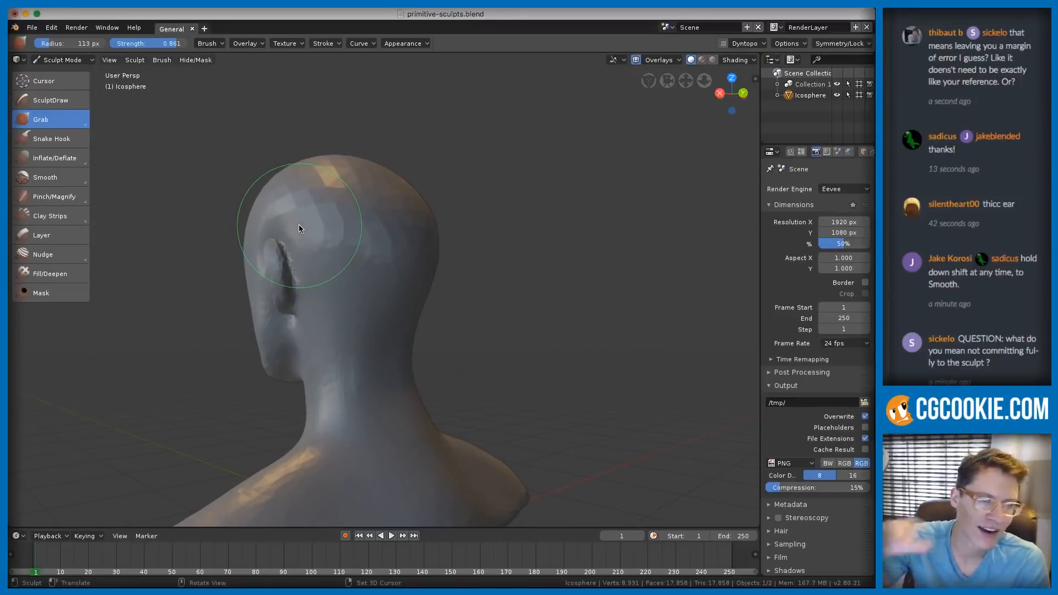
mouse_move(299, 228)
middle_down()
mouse_move(335, 217)
mouse_move(240, 197)
middle_up()
scroll(326, 251, up, 3)
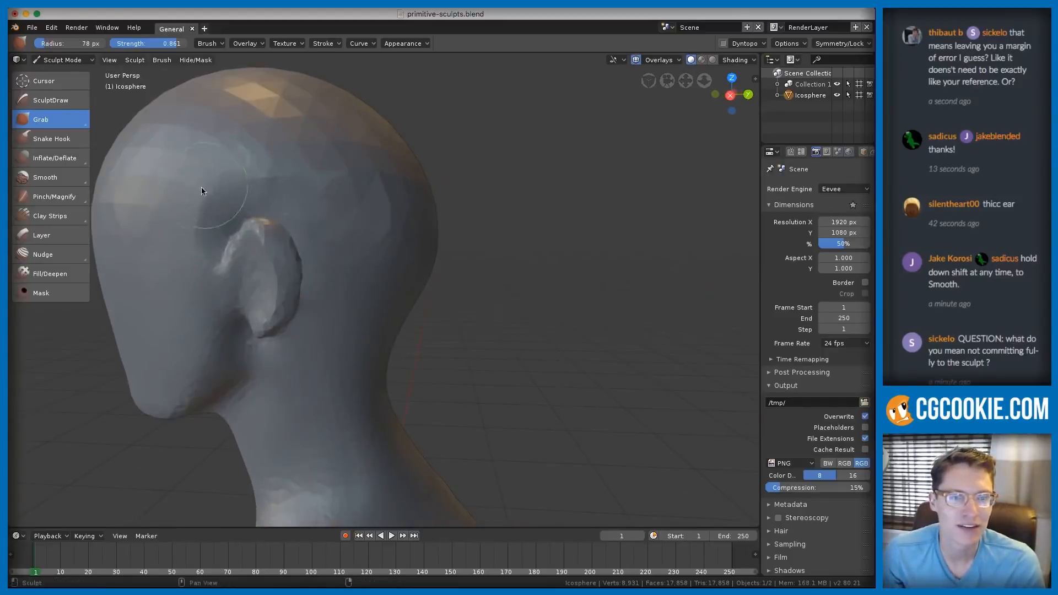
mouse_move(393, 203)
middle_down()
mouse_move(433, 169)
mouse_move(413, 229)
mouse_move(354, 198)
mouse_move(384, 218)
middle_up()
key(f)
click(402, 200)
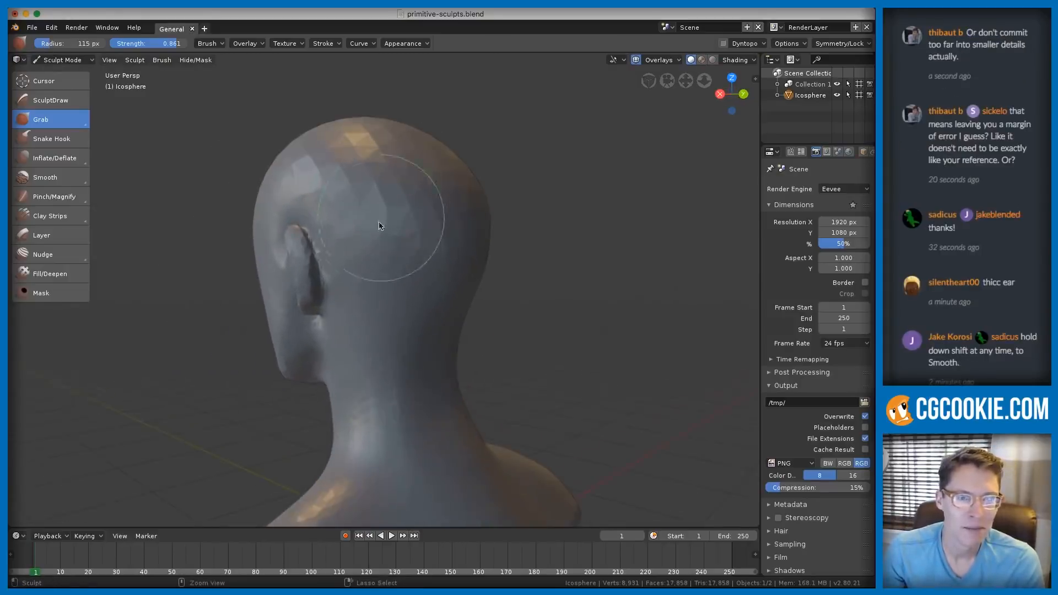
- Switch to the Pinch/Magnify brush at about a 96 px radius and thin the ear's rim
key(p)
scroll(325, 217, up, 2)
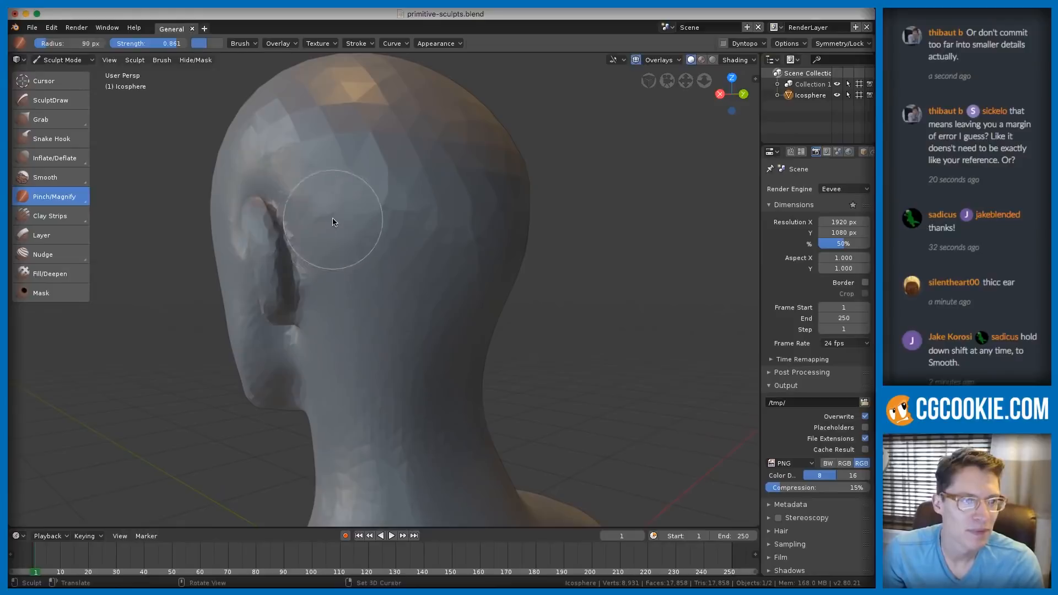
mouse_move(276, 306)
middle_down()
mouse_move(406, 229)
mouse_move(351, 238)
mouse_move(363, 221)
mouse_move(331, 237)
middle_up()
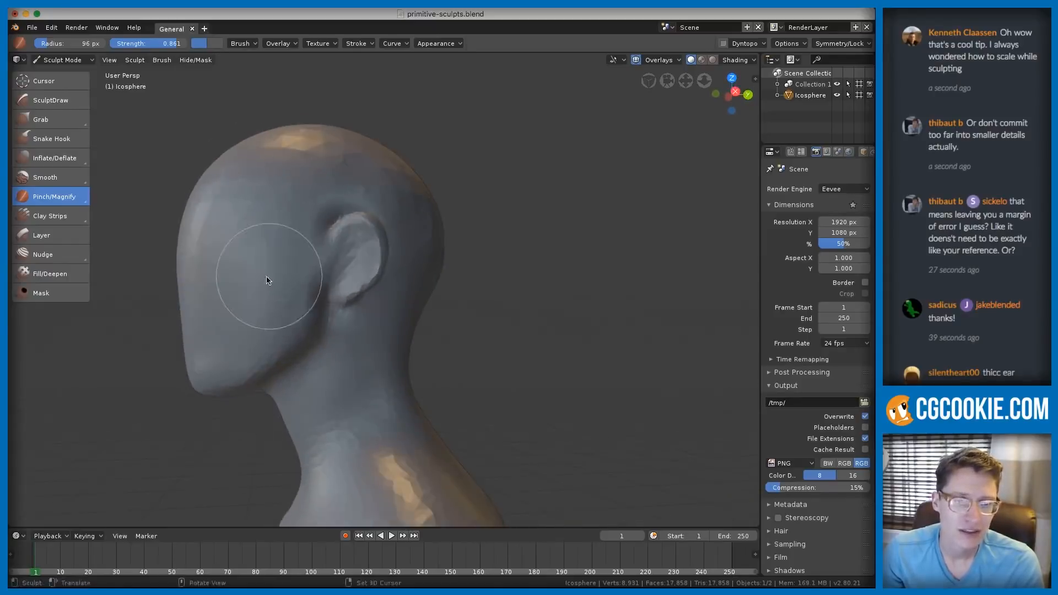
mouse_move(266, 296)
middle_down()
mouse_move(309, 260)
mouse_move(385, 245)
mouse_move(331, 234)
middle_up()
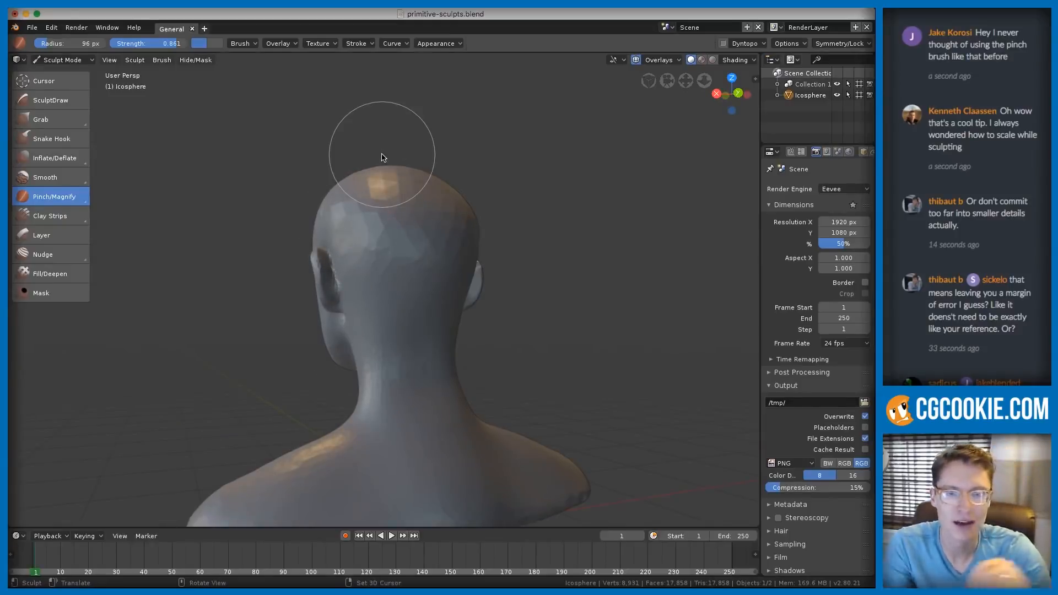
- Switch to the Grab brush, enlarge its radius to 203 px, and reshape the back and top of the skull
key(g)
key(f)
click(520, 147)
scroll(498, 149, up, 3)
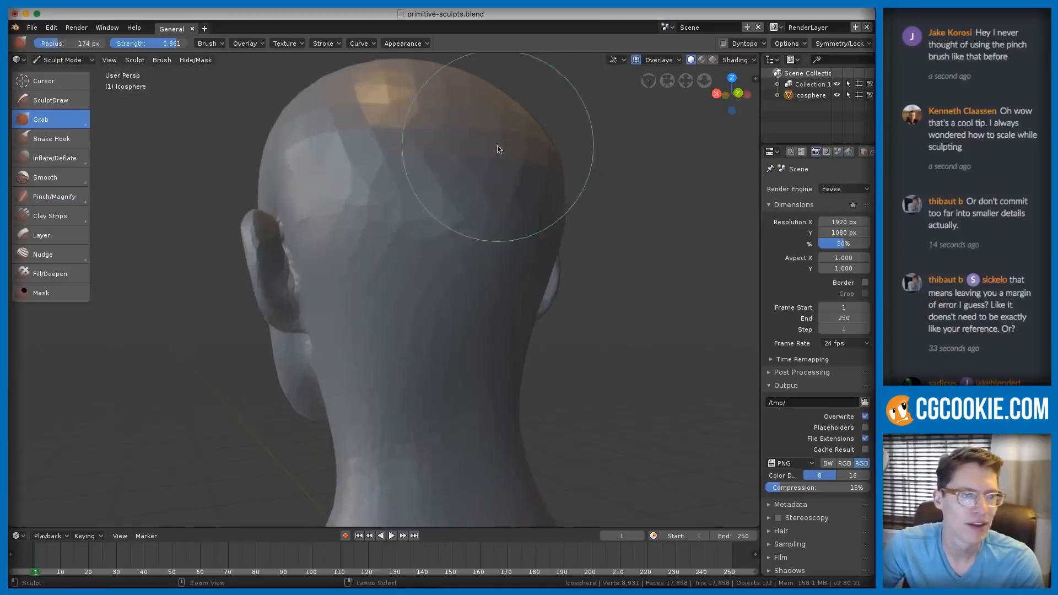
shift+middle_drag(518, 159, 493, 202)
scroll(493, 201, down, 3)
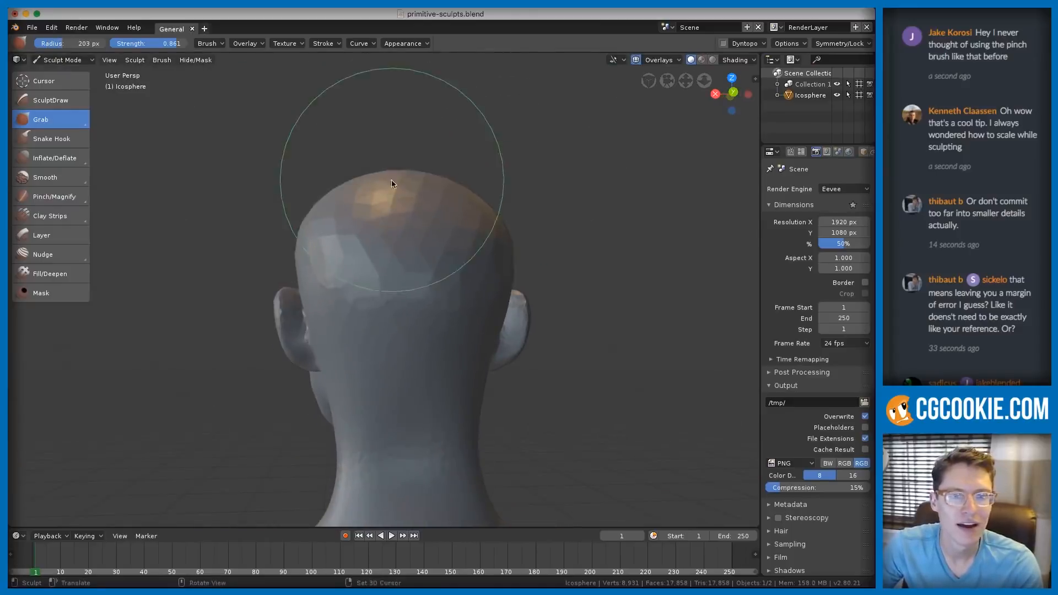
scroll(376, 177, down, 2)
mouse_move(379, 188)
middle_down()
mouse_move(401, 170)
mouse_move(390, 189)
mouse_move(385, 177)
mouse_move(353, 172)
mouse_move(390, 161)
mouse_move(463, 212)
mouse_move(378, 196)
mouse_move(387, 215)
mouse_move(378, 206)
mouse_move(393, 206)
middle_up()
scroll(409, 182, up, 3)
scroll(378, 196, down, 2)
- Shift the upper part of the skull slightly with the Grab brush and set its radius to 207 px
mouse_move(430, 245)
middle_down()
mouse_move(401, 221)
mouse_move(432, 167)
mouse_move(359, 182)
mouse_move(439, 197)
middle_up()
scroll(431, 167, down, 4)
scroll(427, 165, up, 4)
key(f)
click(414, 179)
key(f)
click(438, 219)
drag(452, 219, 456, 216)
key(f)
click(474, 208)
middle_drag(474, 208, 485, 199)
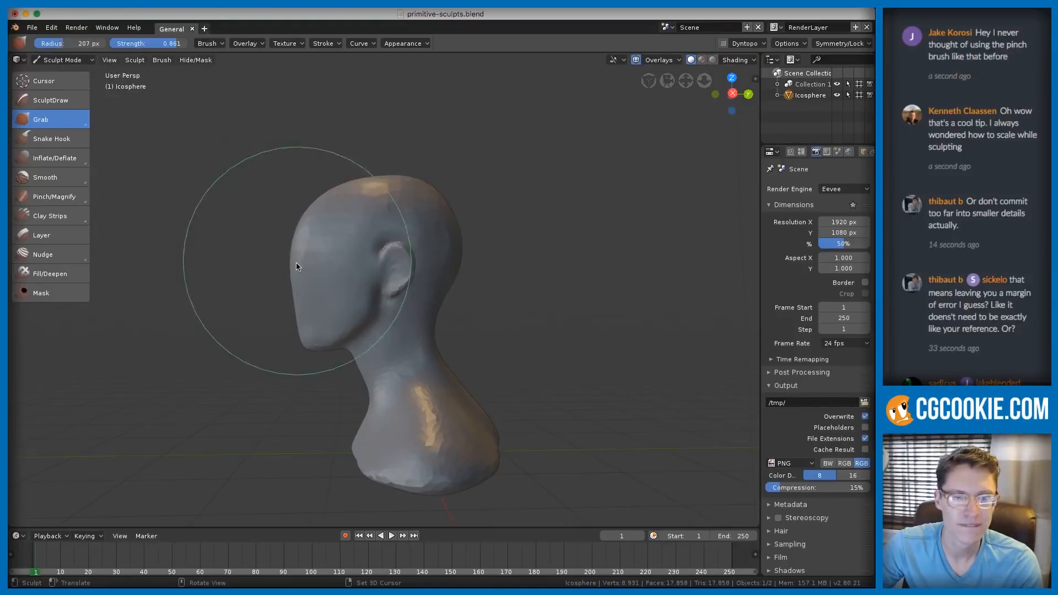
- Push the forehead back and the chin up in profile with the Grab brush, and reduce its radius to 161 px
drag(303, 215, 312, 213)
drag(299, 338, 297, 325)
key(f)
click(254, 298)
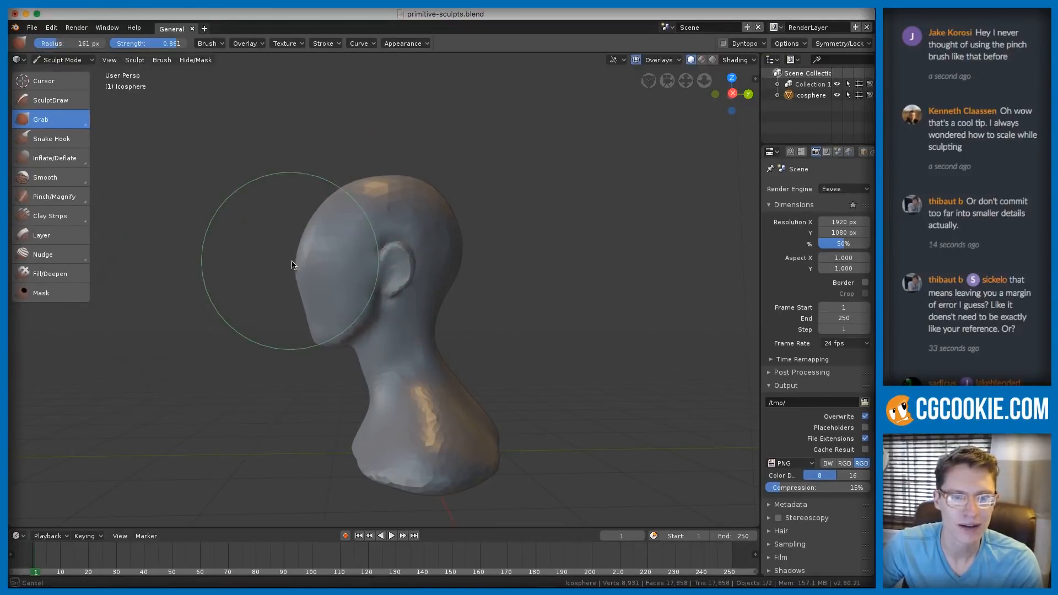
- Pull the upper head slightly downward with the Grab brush, and reduce its strength to 0.390 and its radius to 85 px
middle_drag(318, 293, 413, 238)
key(f)
click(400, 238)
drag(362, 228, 364, 243)
key(shift+f)
click(407, 220)
ctrl+middle_drag(485, 257, 433, 204)
key(f)
click(434, 231)
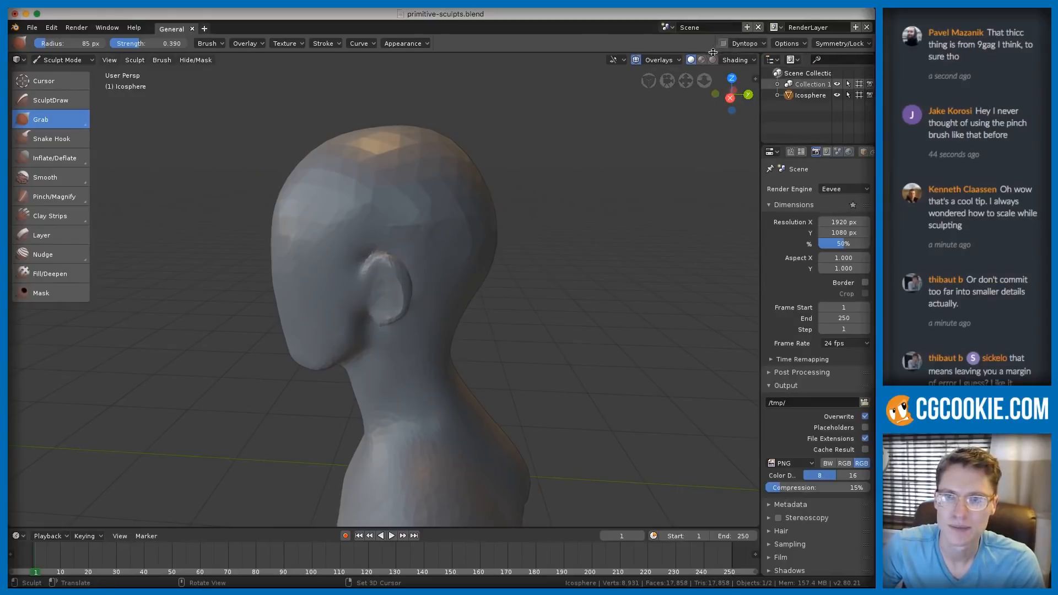
- Enable Dyntopo for the head mesh and accept the vertex data warning
key(ctrl+d)
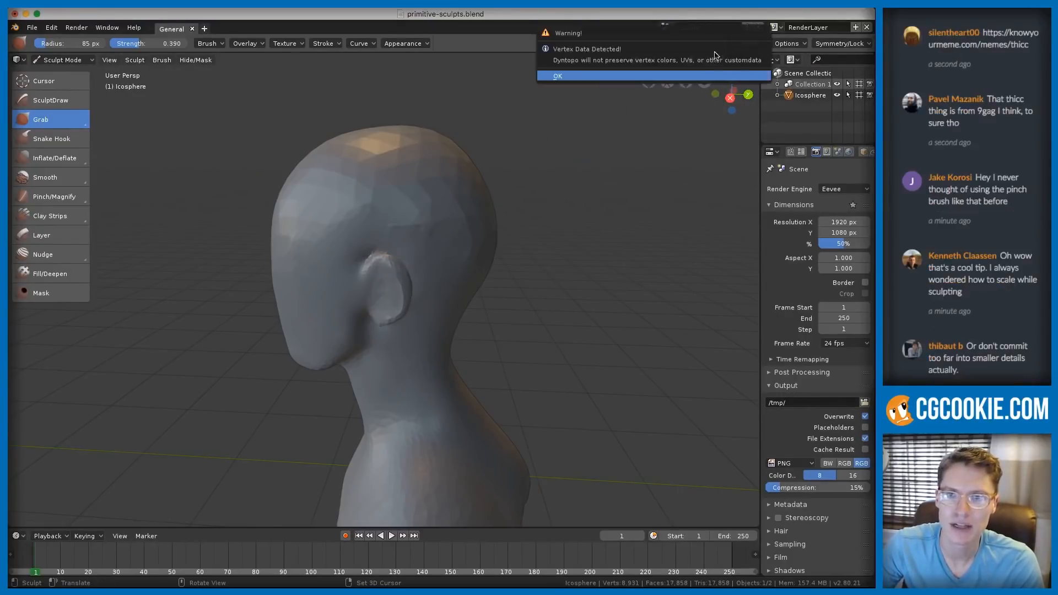
click(698, 77)
mouse_move(444, 173)
middle_down()
mouse_move(389, 215)
mouse_move(424, 219)
mouse_move(415, 222)
middle_up()
- Thicken the ear with the Inflate/Deflate brush at a 128 px radius
key(i)
key(f)
click(418, 196)
scroll(427, 212, up, 1)
key(f)
click(434, 203)
mouse_move(370, 258)
mouse_down()
mouse_move(380, 276)
mouse_move(342, 245)
mouse_move(420, 221)
mouse_up()
middle_drag(420, 221, 460, 177)
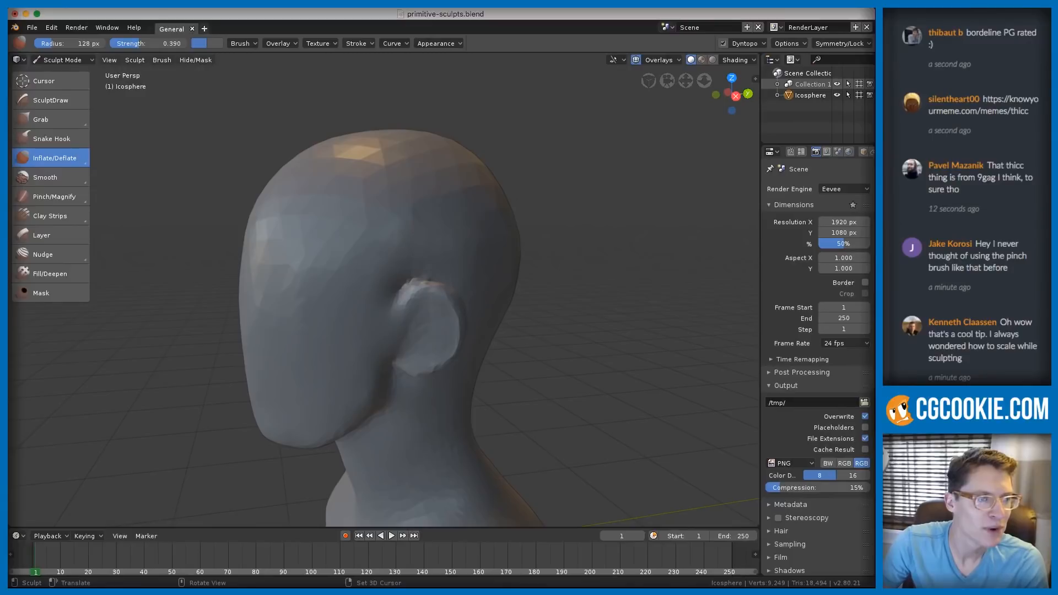
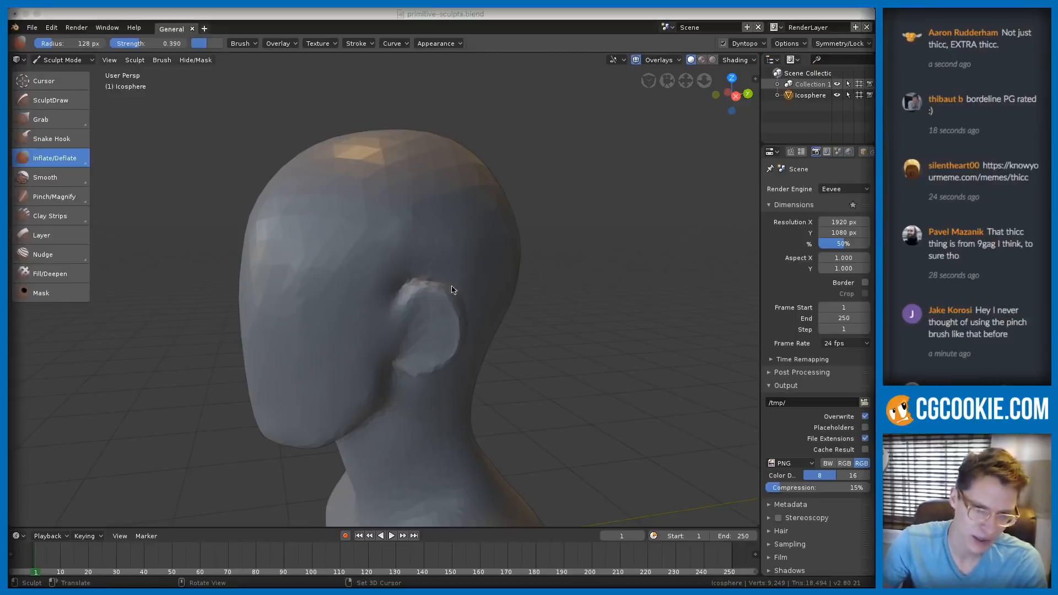
middle_drag(436, 349, 418, 253)
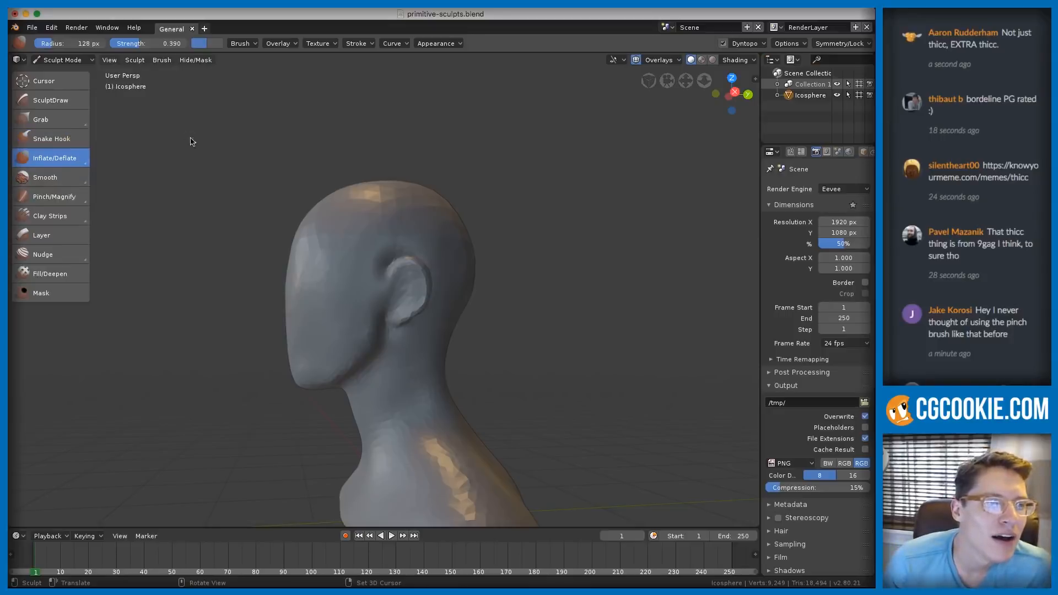
- Choose the Rotate brush from the Nudge brush group
click(64, 254)
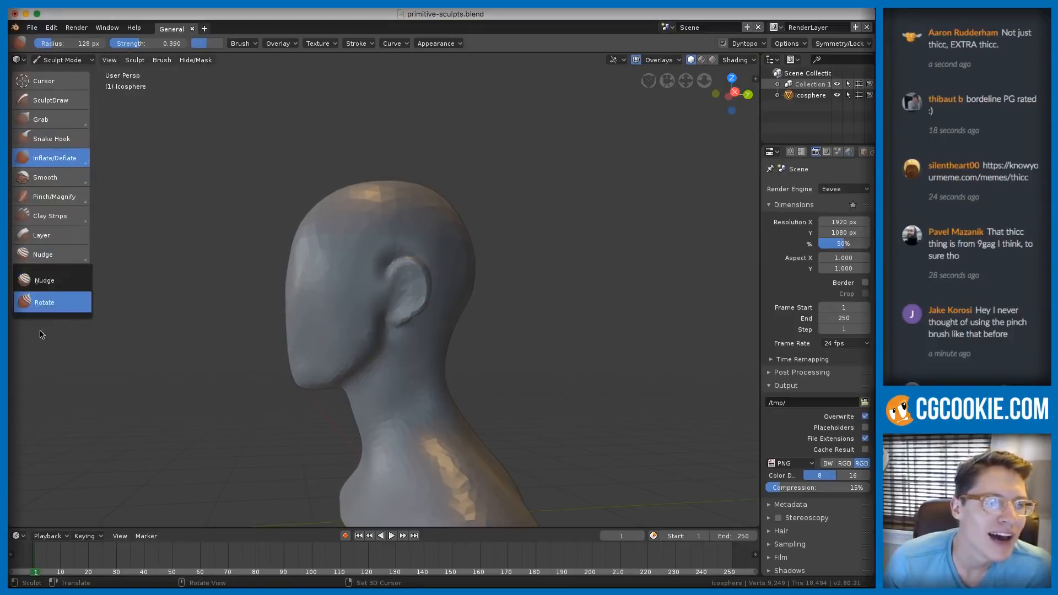
click(46, 280)
click(56, 255)
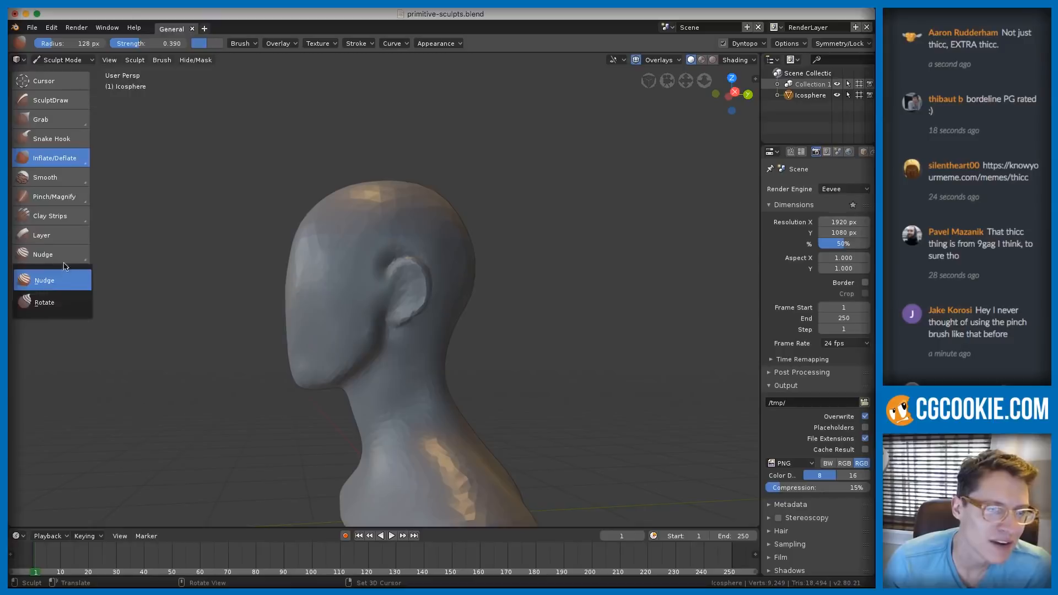
click(58, 304)
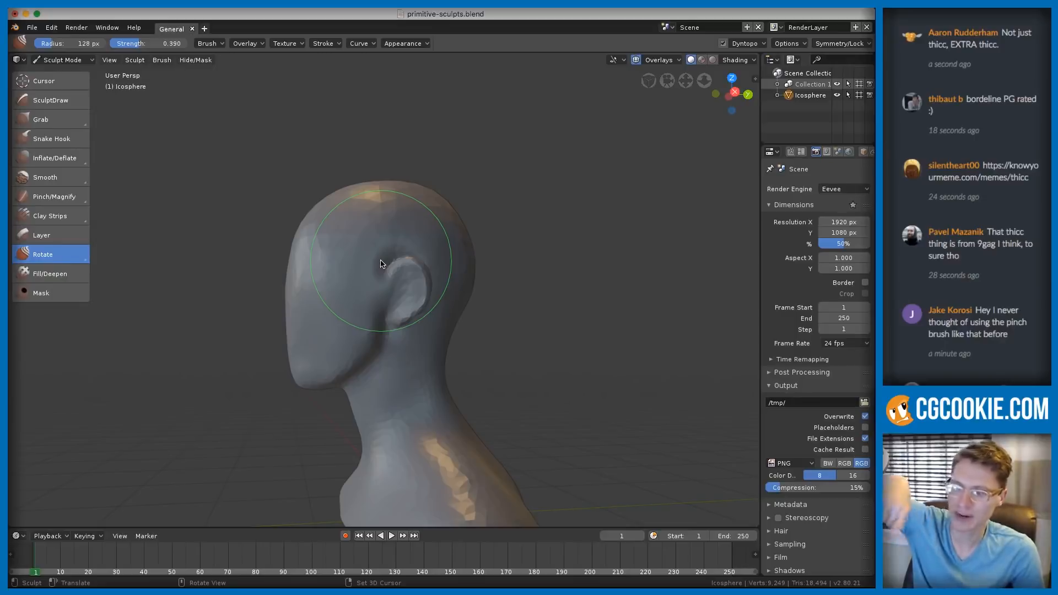
- Set the Rotate brush's radius to 191 px and its strength to 0.890
key(f)
click(429, 282)
middle_drag(428, 282, 426, 266)
scroll(446, 272, down, 1)
key(f)
click(380, 287)
key(shift+f)
click(370, 287)
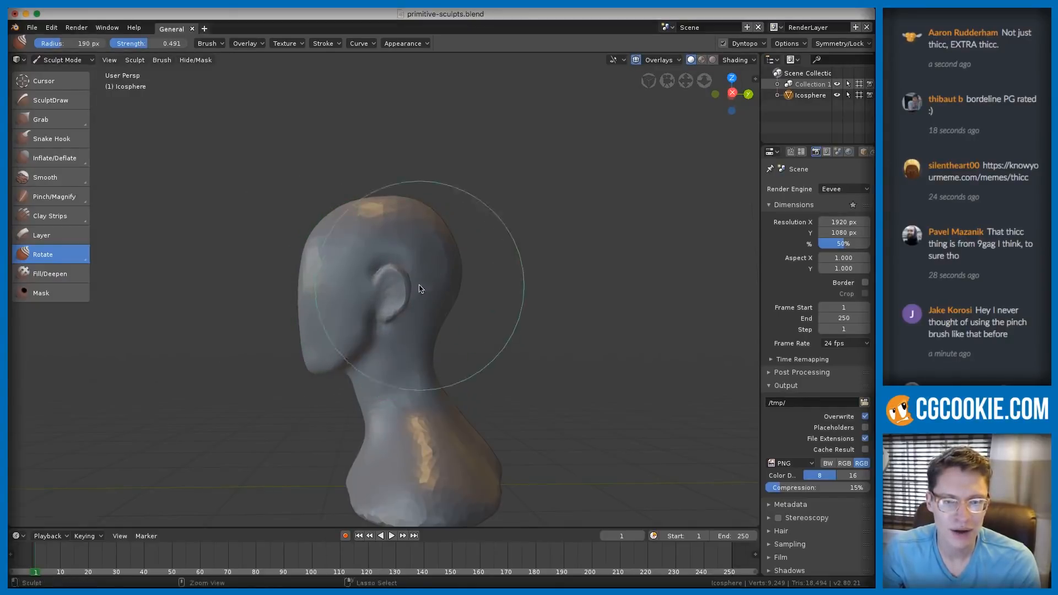
middle_drag(419, 289, 398, 293)
key(shift+f)
click(353, 286)
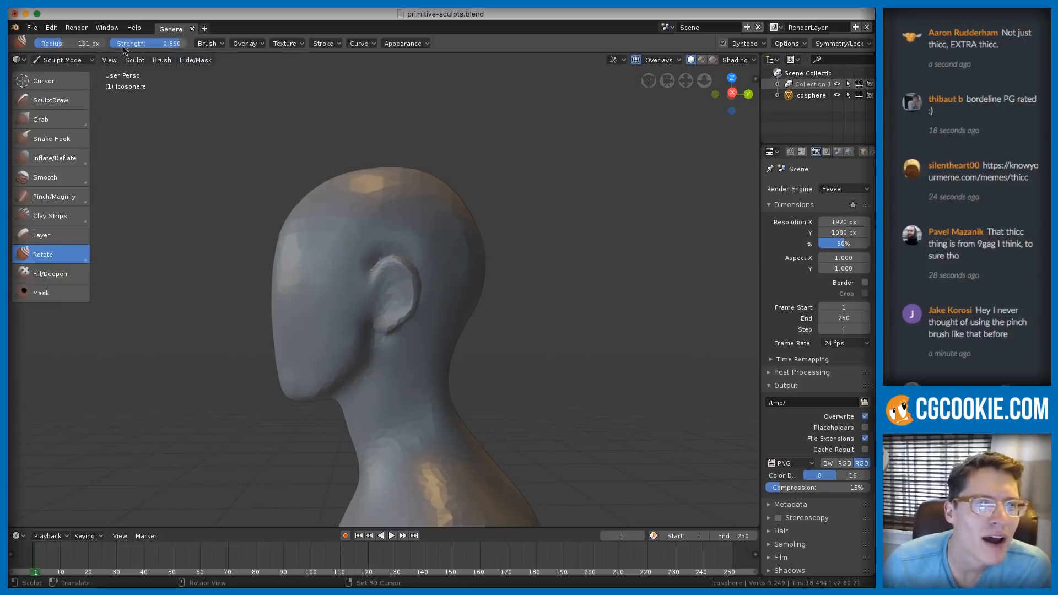
click(363, 45)
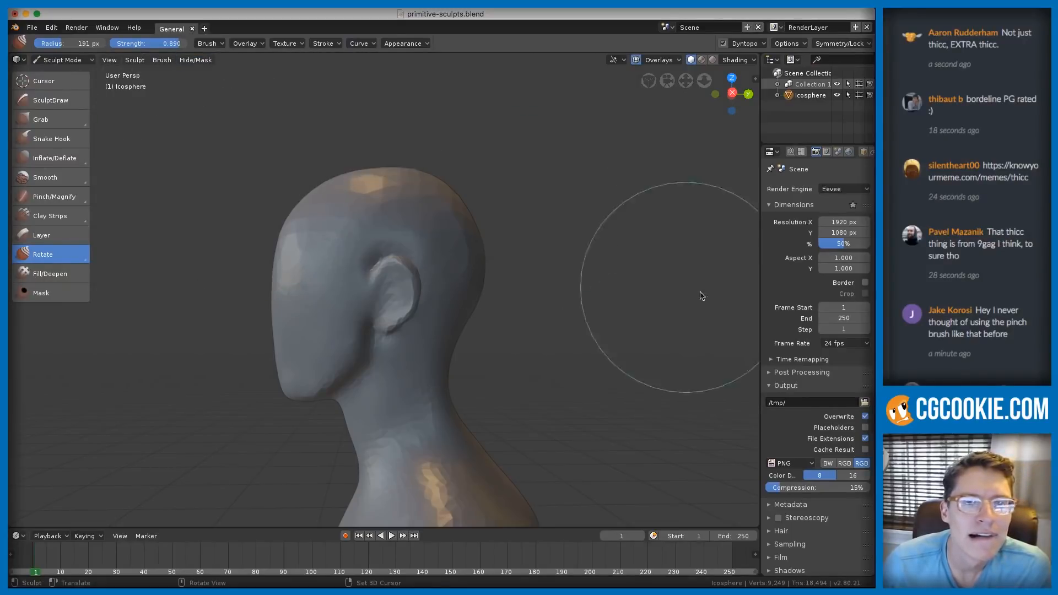
- Try twisting the side of the head around the ear with the Rotate brush at a 349 px radius, and undo it
key(f)
drag(435, 293, 530, 286)
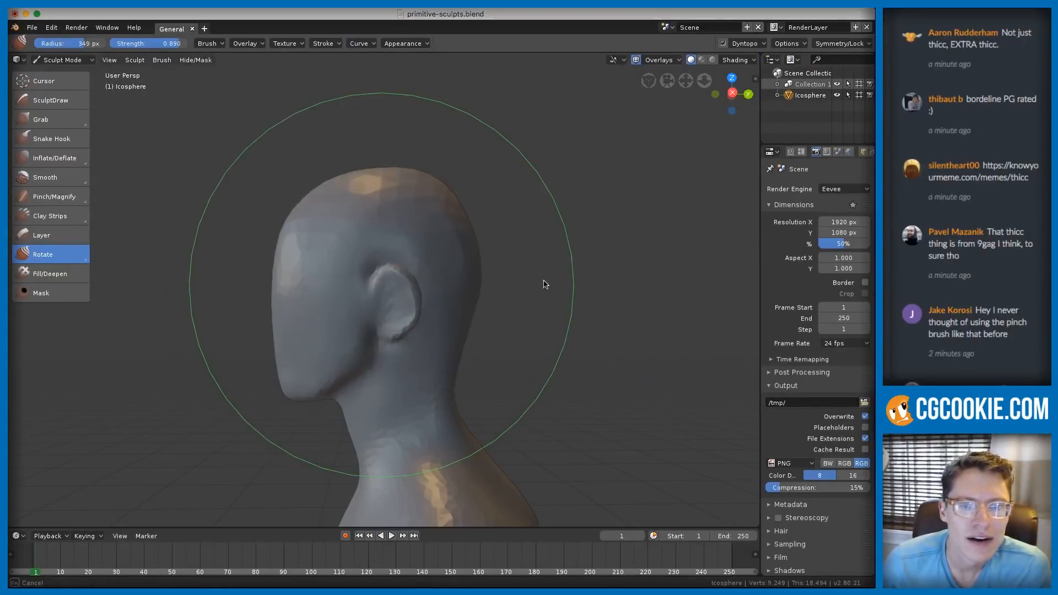
mouse_move(643, 279)
mouse_down()
mouse_move(432, 215)
mouse_move(382, 288)
mouse_move(455, 229)
mouse_move(380, 290)
mouse_move(378, 302)
mouse_move(400, 302)
mouse_move(368, 298)
mouse_up()
key(ctrl+z)
key(f)
click(315, 287)
key(ctrl+z)
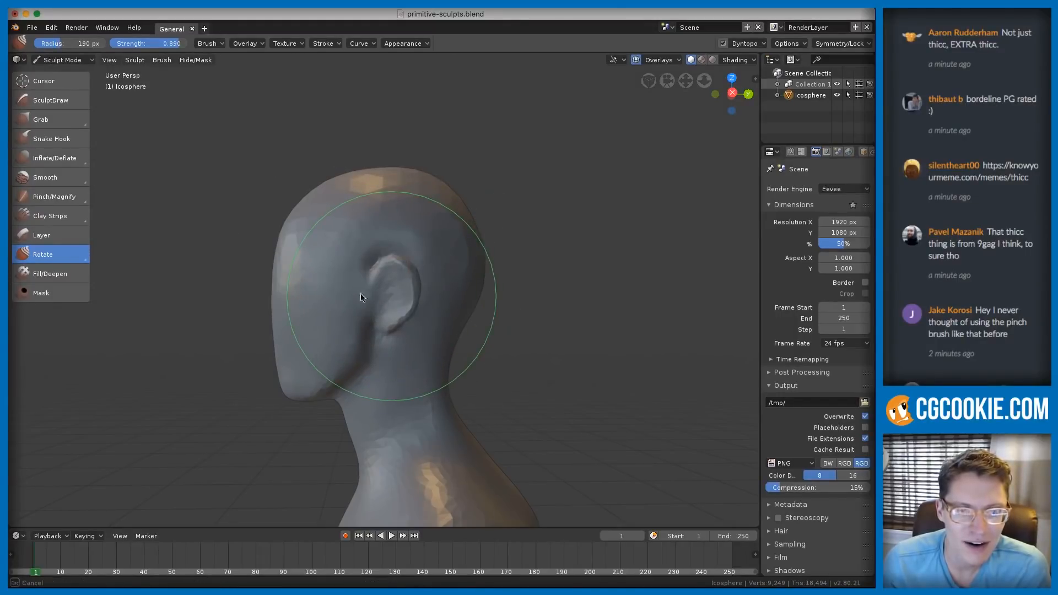
- Try rotating the ear on the side of the head with the Rotate brush, enlarging the radius to 267 px
mouse_move(300, 291)
mouse_down()
mouse_move(355, 306)
mouse_move(385, 288)
mouse_move(423, 319)
mouse_up()
key(f)
click(468, 289)
mouse_move(422, 320)
middle_down()
mouse_move(430, 288)
mouse_move(408, 252)
mouse_move(408, 312)
mouse_move(399, 293)
middle_up()
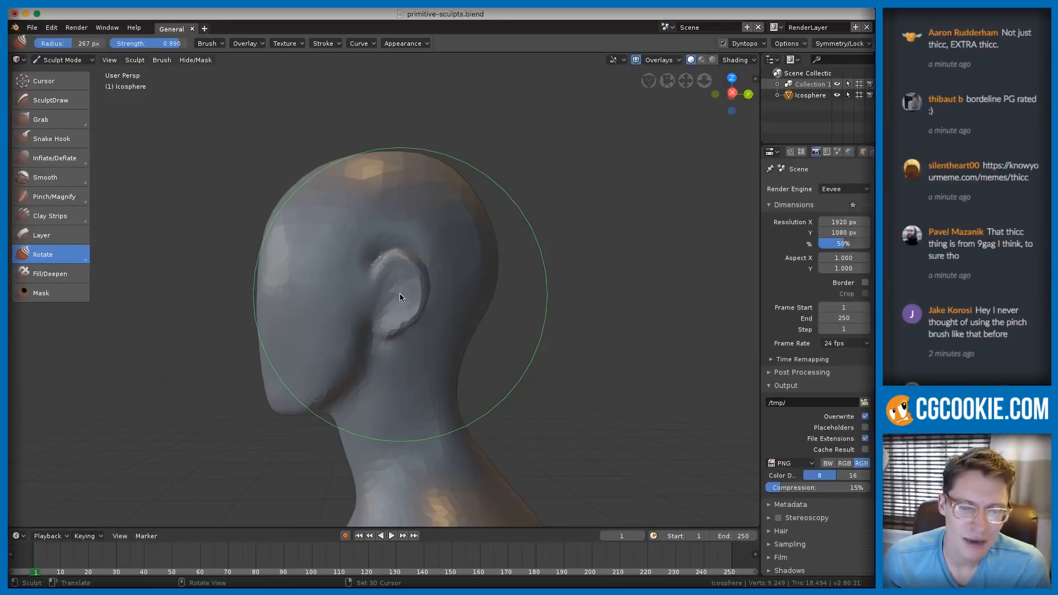
mouse_move(396, 299)
mouse_down()
mouse_move(385, 309)
mouse_move(357, 304)
mouse_up()
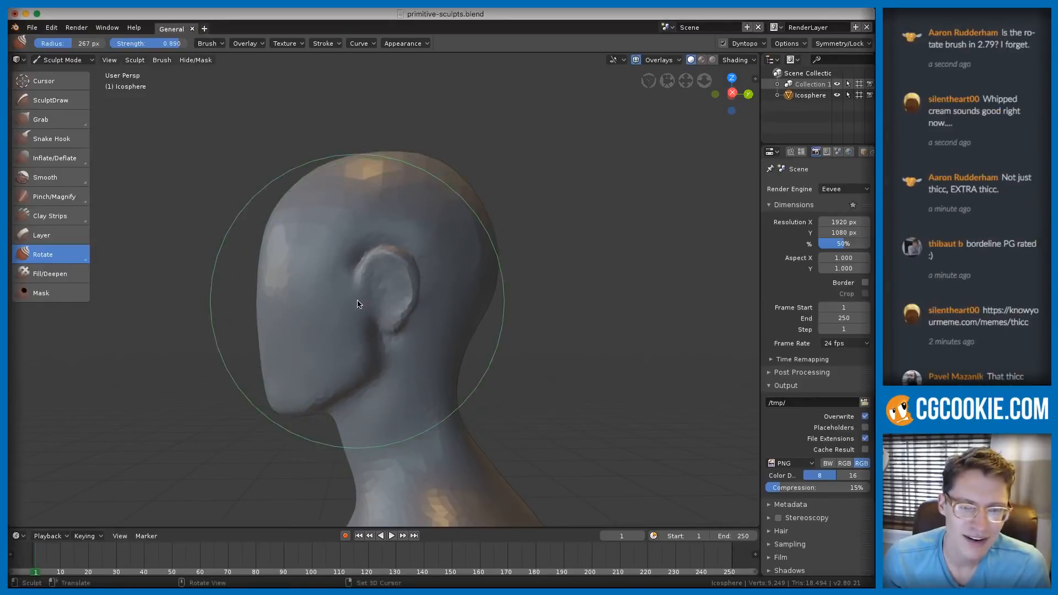
ctrl+drag(461, 304, 461, 283)
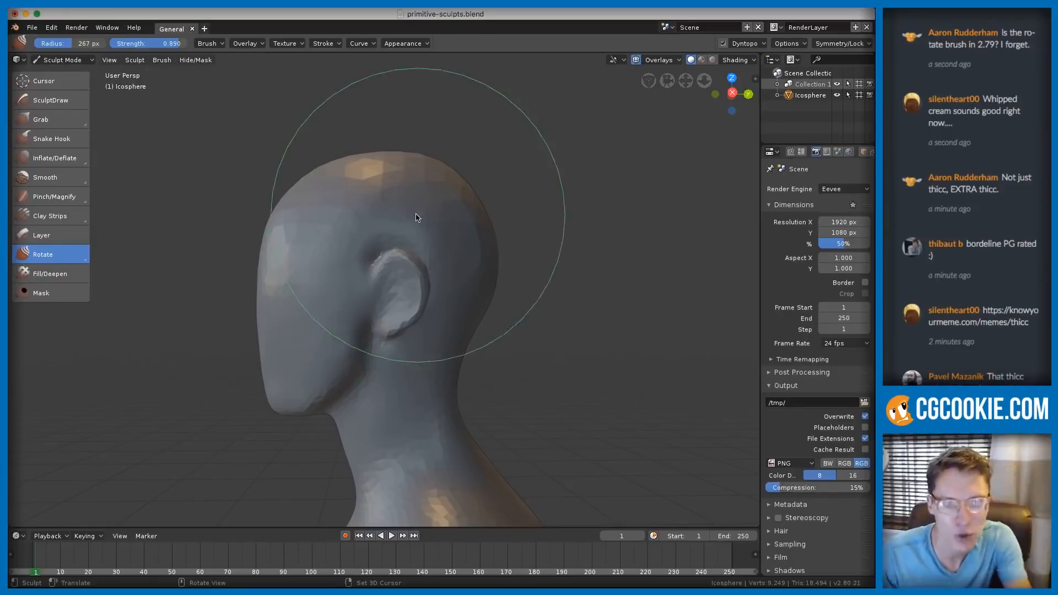
mouse_move(472, 259)
middle_down()
mouse_move(524, 208)
mouse_move(454, 165)
middle_up()
click(59, 61)
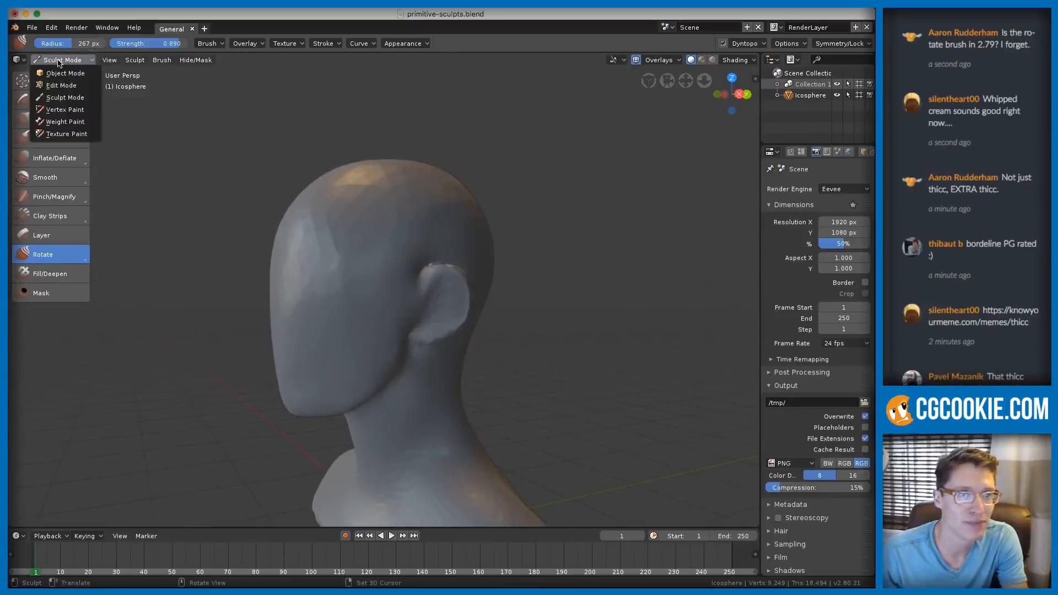
click(53, 100)
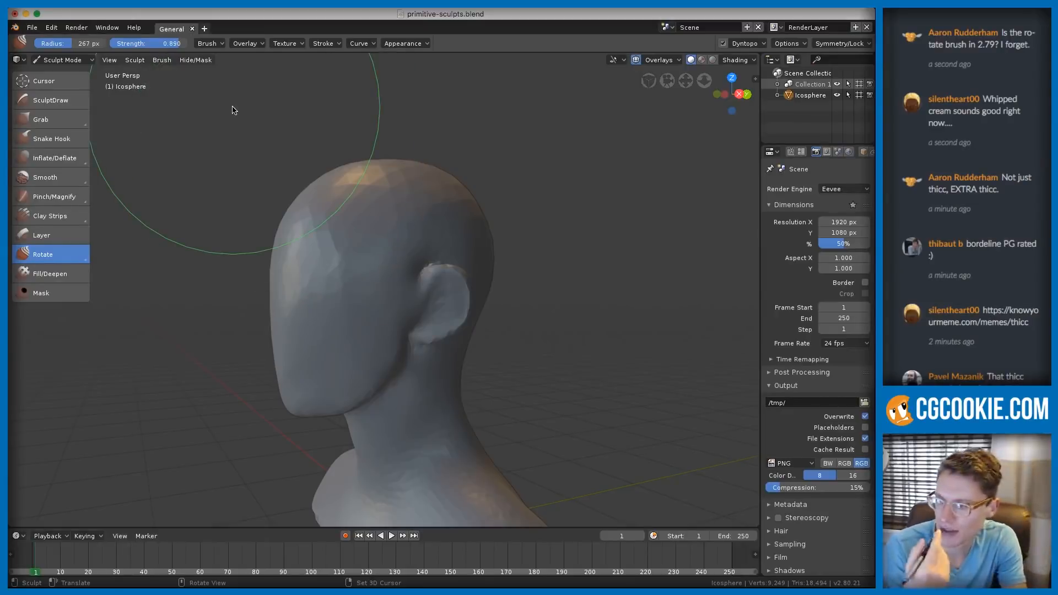
scroll(576, 250, up, 1)
scroll(387, 210, up, 2)
mouse_move(387, 210)
middle_down()
mouse_move(404, 218)
mouse_move(391, 208)
mouse_move(397, 217)
mouse_move(440, 172)
middle_up()
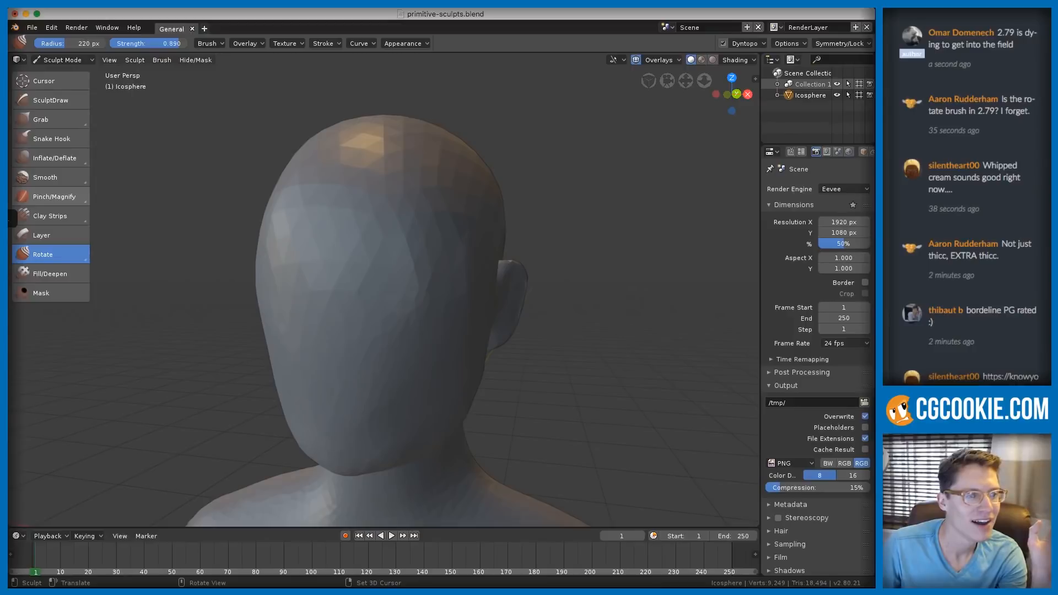
scroll(498, 208, down, 5)
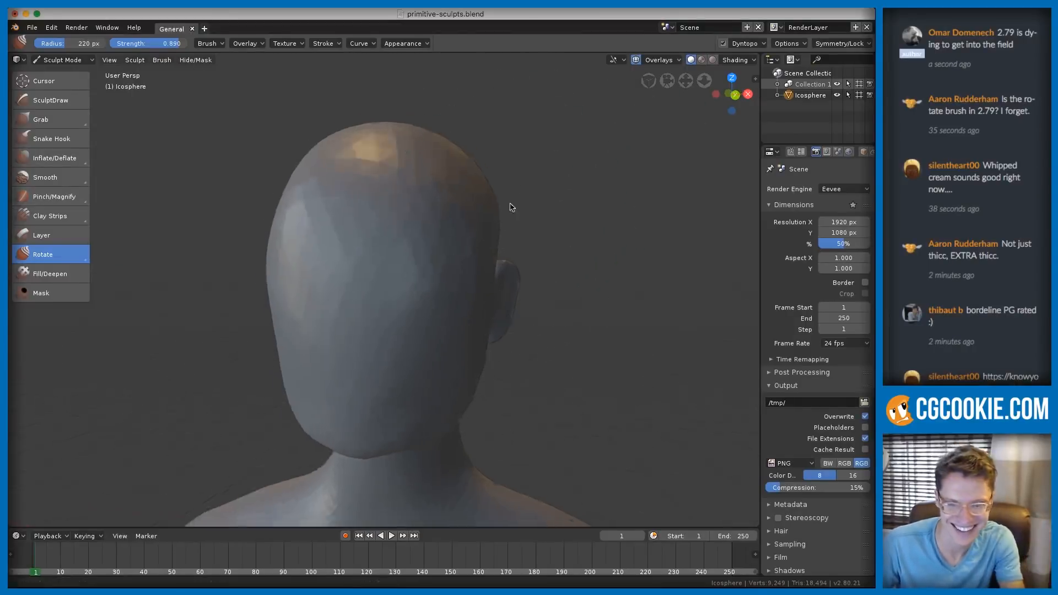
scroll(489, 219, up, 3)
middle_drag(489, 219, 512, 182)
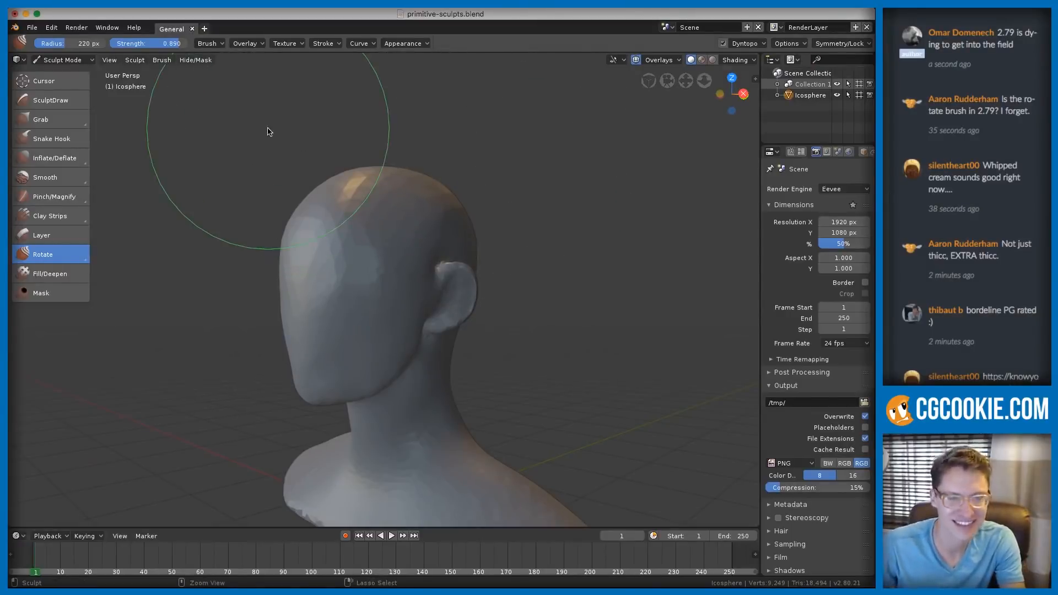
- Save the sculpt over the existing primitive-sculpts.blend file
key(super+s)
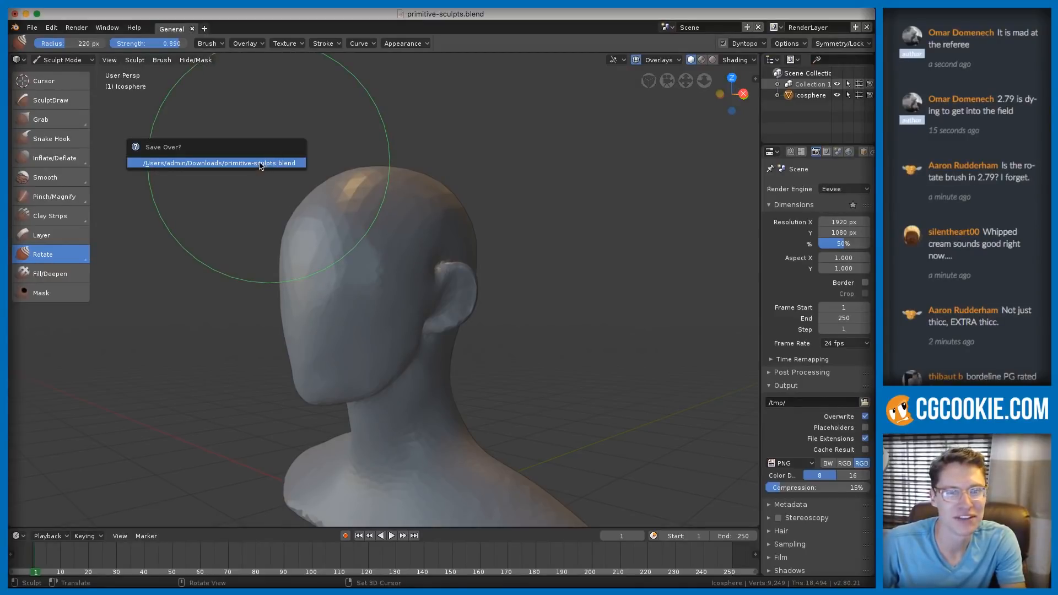
click(261, 164)
- Save the head sculpt under the new file name basic-head.blend in the Downloads folder and switch to Blender 2.79
mouse_move(408, 134)
middle_down()
mouse_move(380, 203)
mouse_move(321, 177)
mouse_move(517, 171)
mouse_move(461, 205)
mouse_move(455, 196)
middle_up()
scroll(380, 203, down, 3)
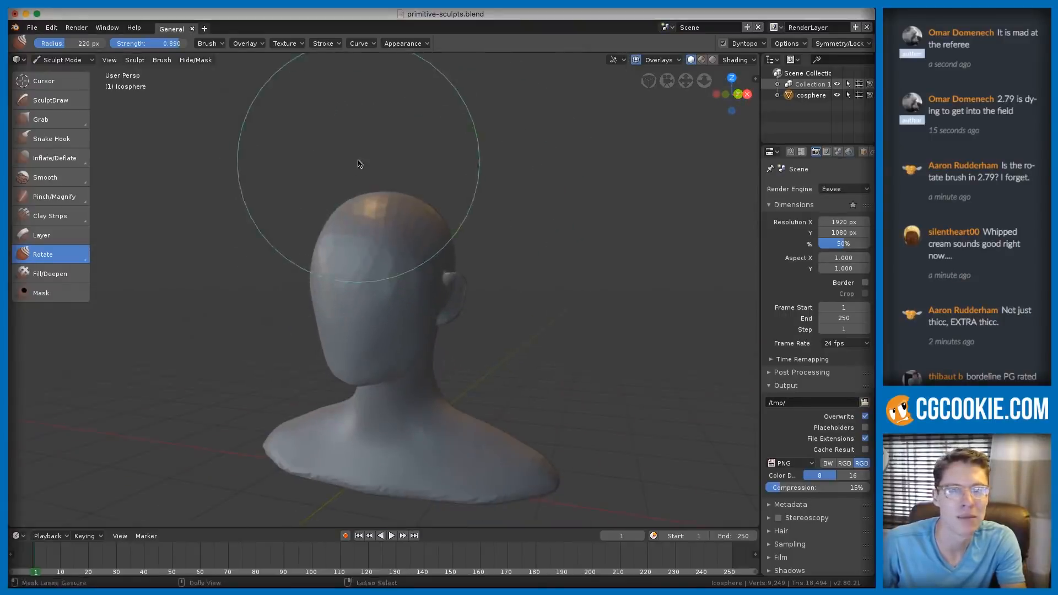
key(ctrl+shift+s)
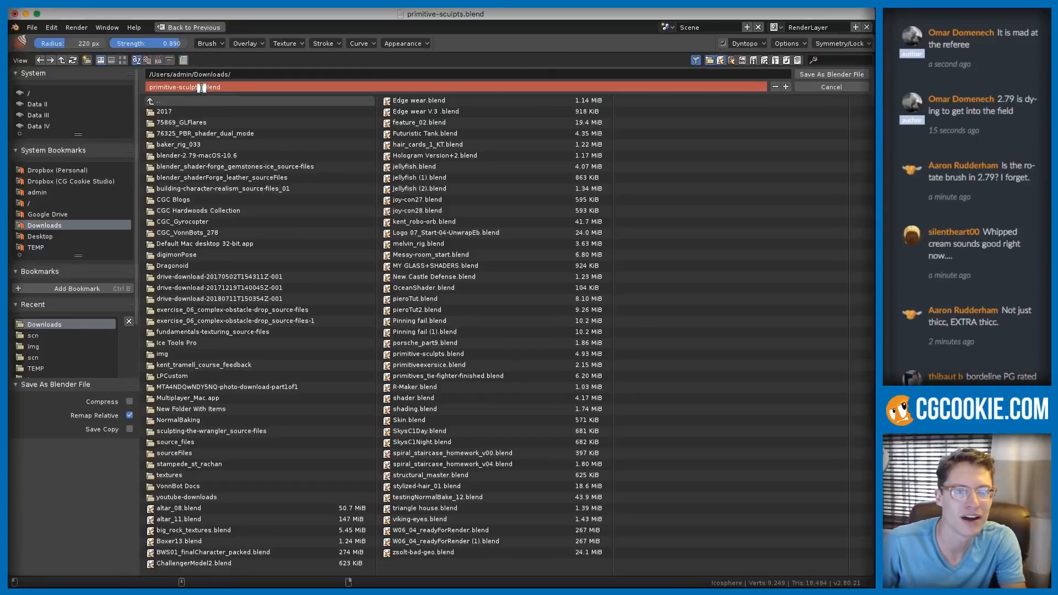
text(basic-head)
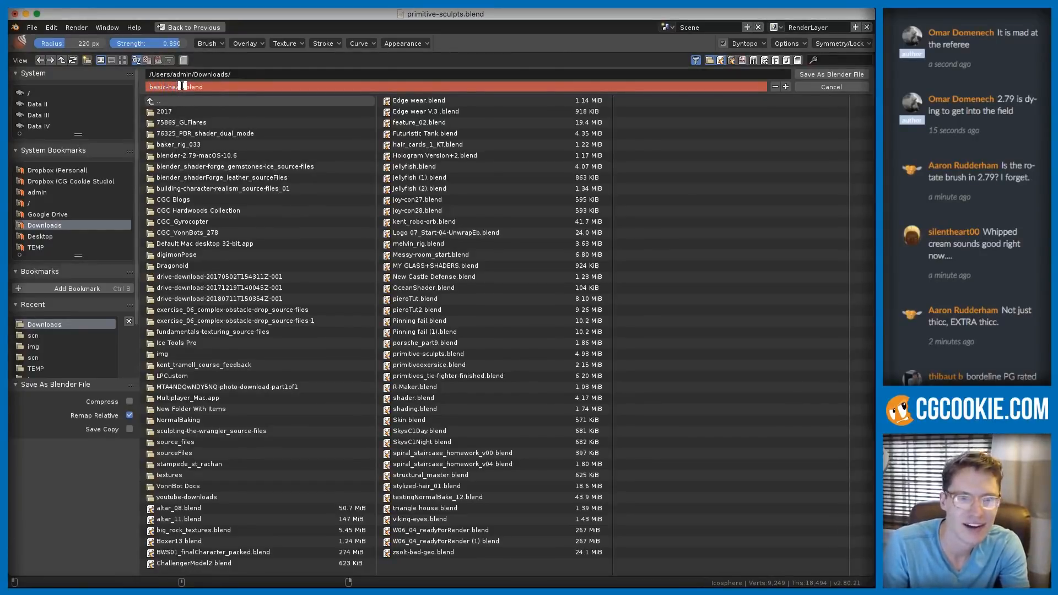
key(Return)
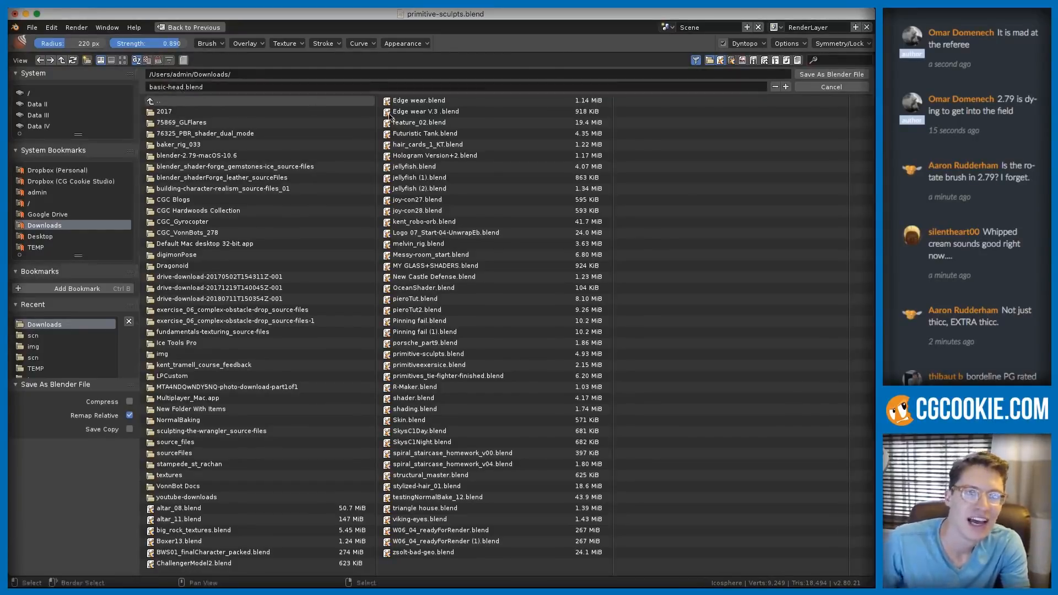
click(812, 75)
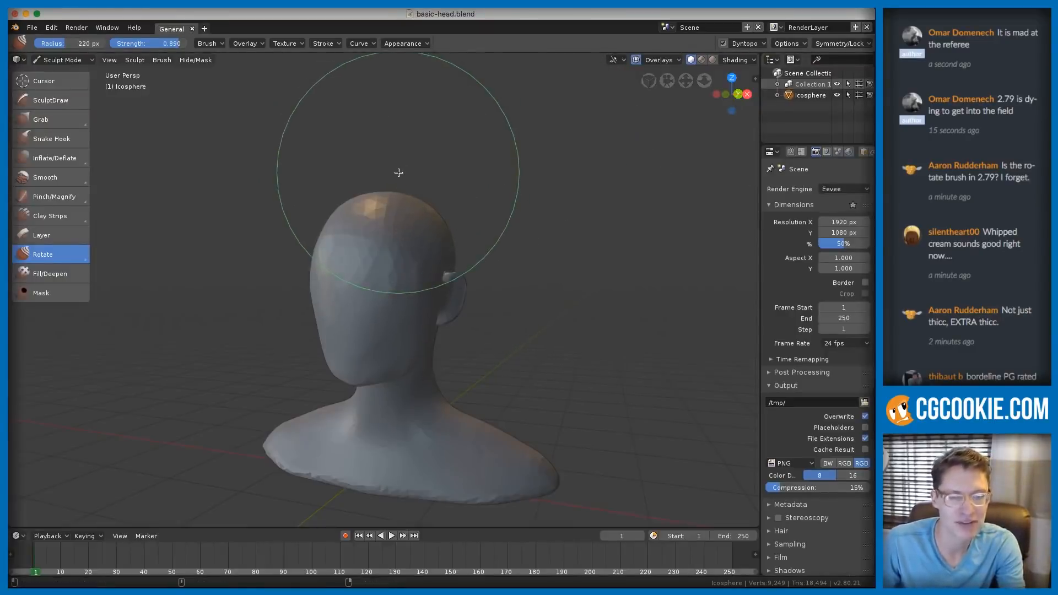
key(super+Tab)
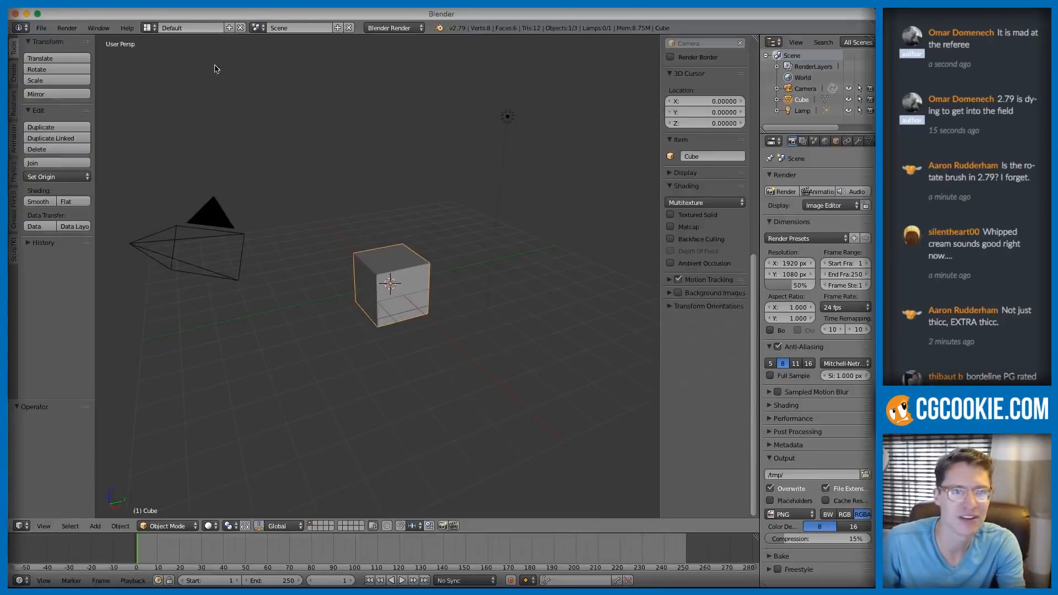
- Try opening basic-head.blend from the Downloads folder, and reload the default startup scene
click(42, 27)
click(60, 52)
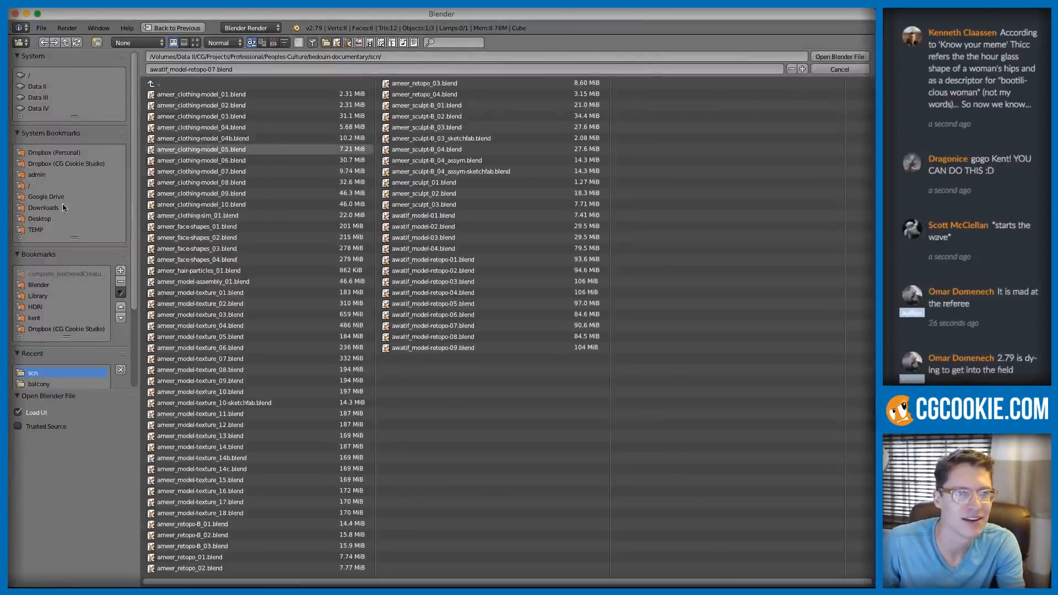
click(66, 205)
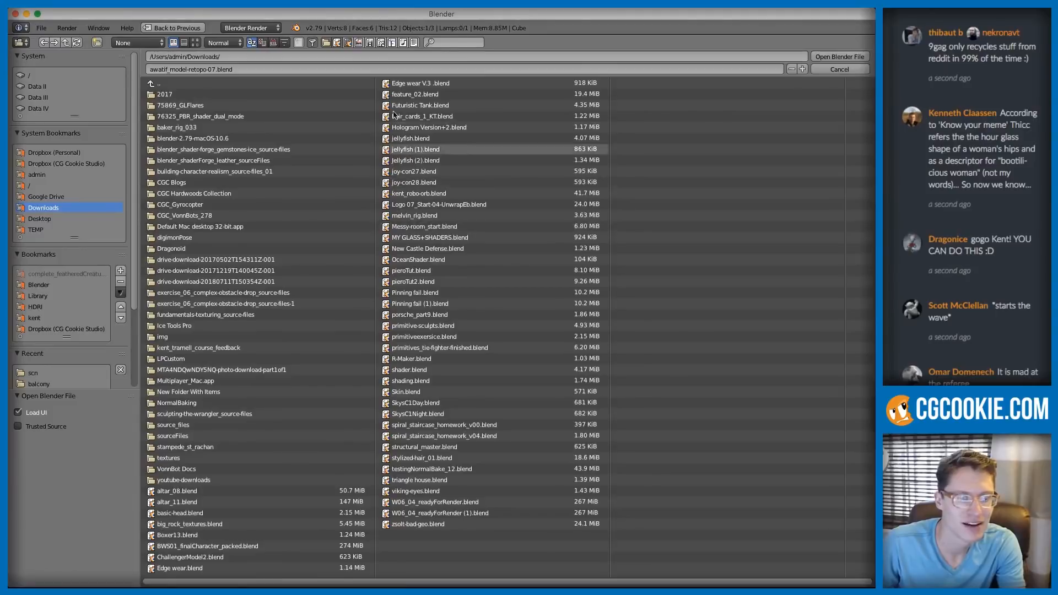
double_click(182, 513)
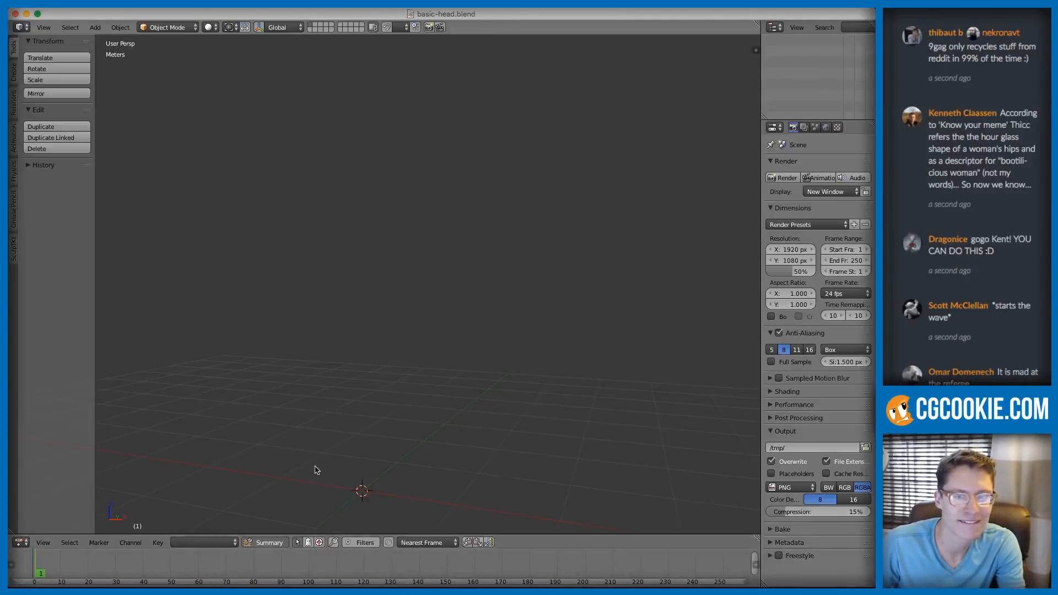
click(44, 28)
key(Escape)
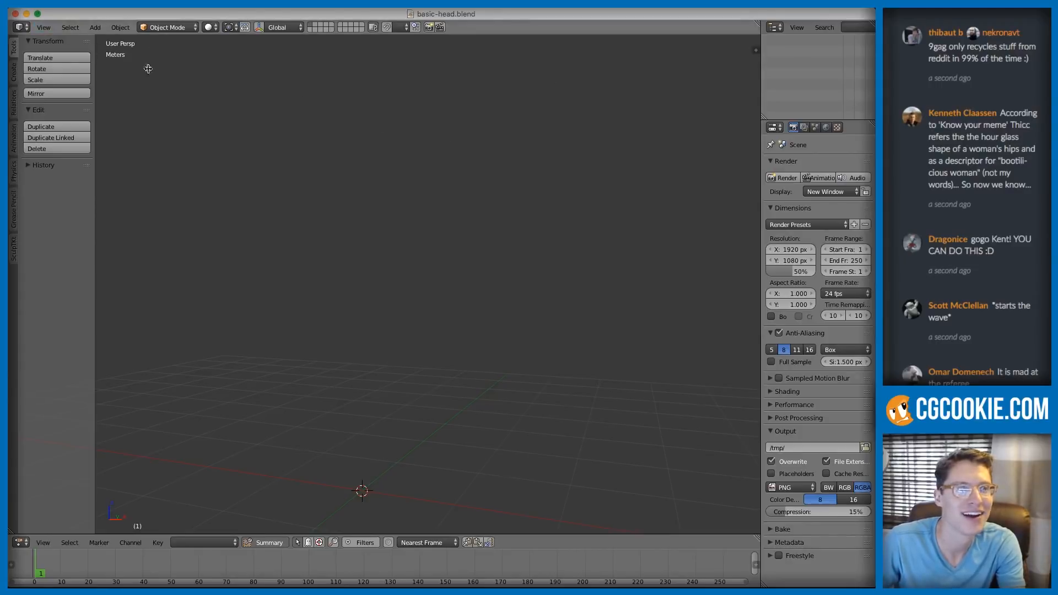
key(ctrl+n)
click(221, 92)
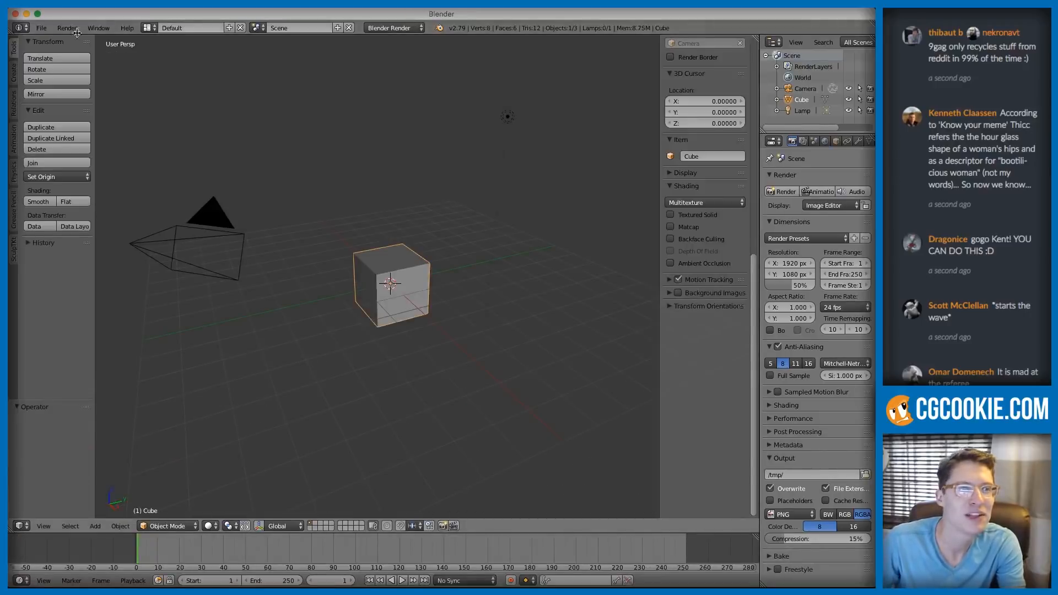
- Delete every object of the default scene, including the cube, camera and lamp
click(41, 28)
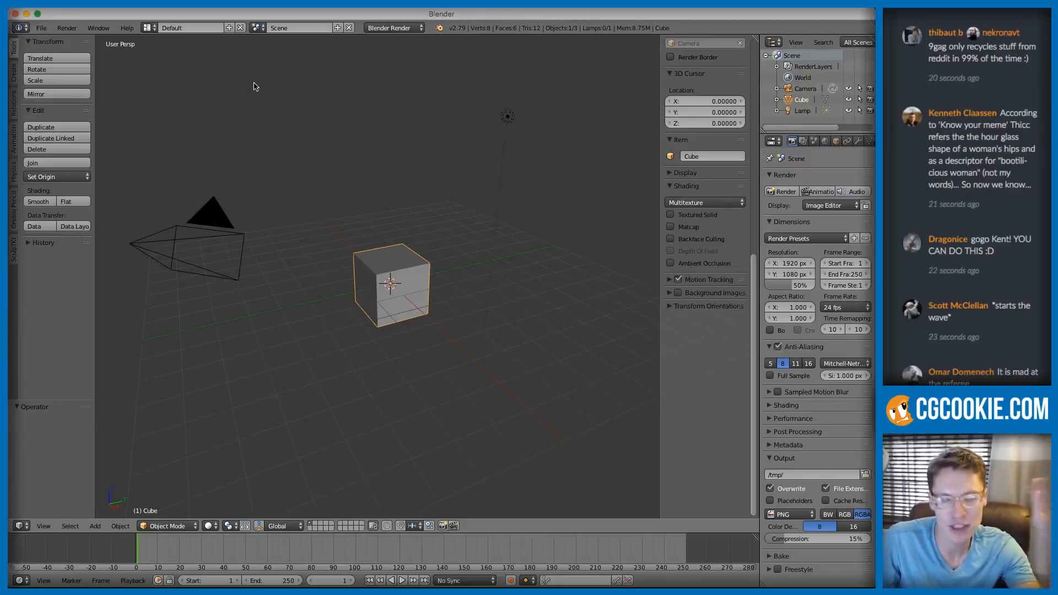
key(a)
key(a)
key(x)
click(417, 345)
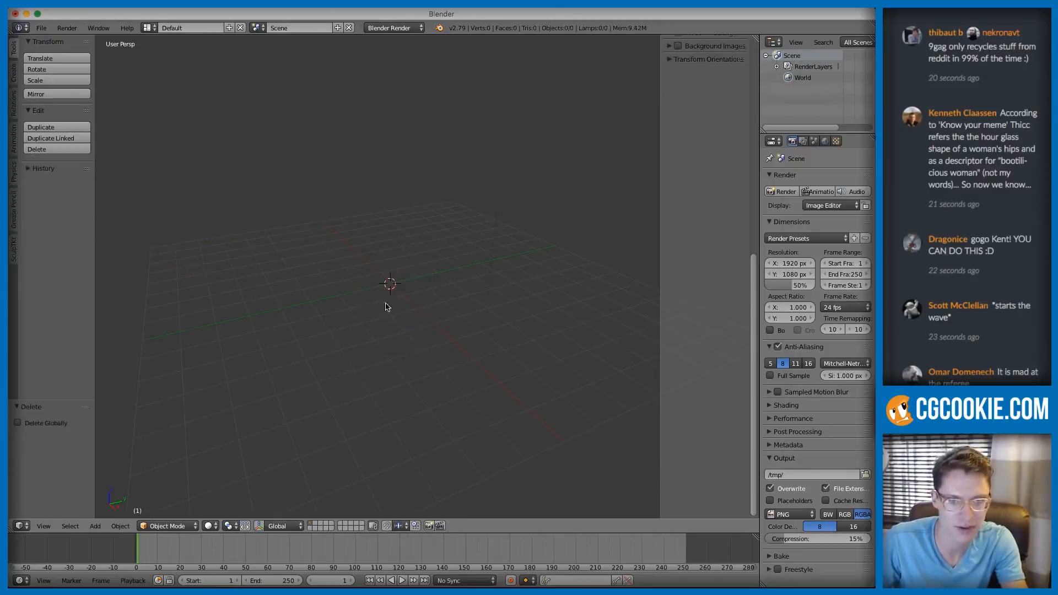
- Append the Icosphere object from basic-head.blend in the Downloads folder and frame the head in the viewport
click(41, 28)
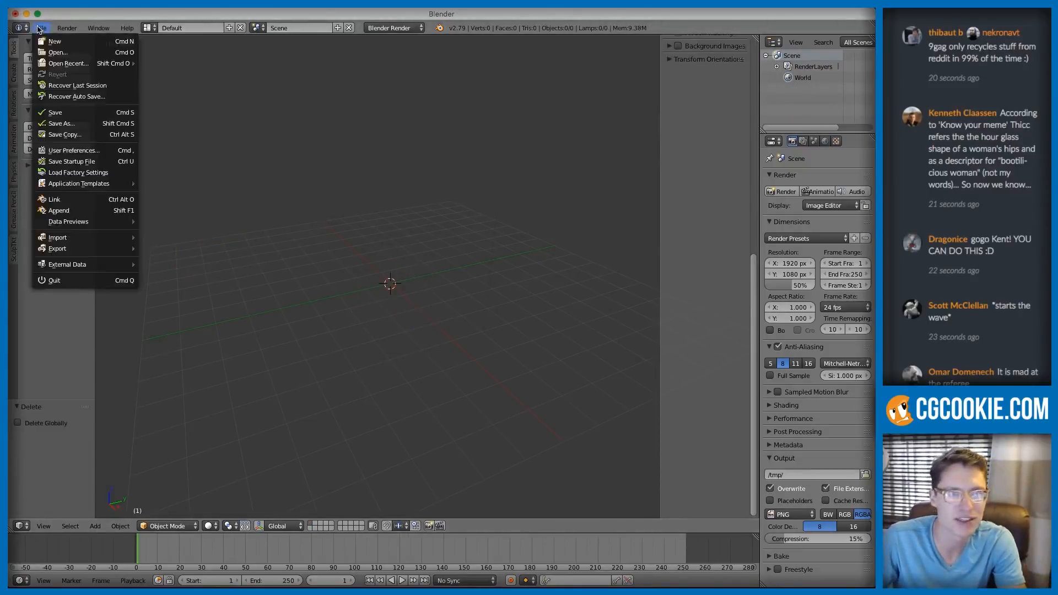
click(59, 211)
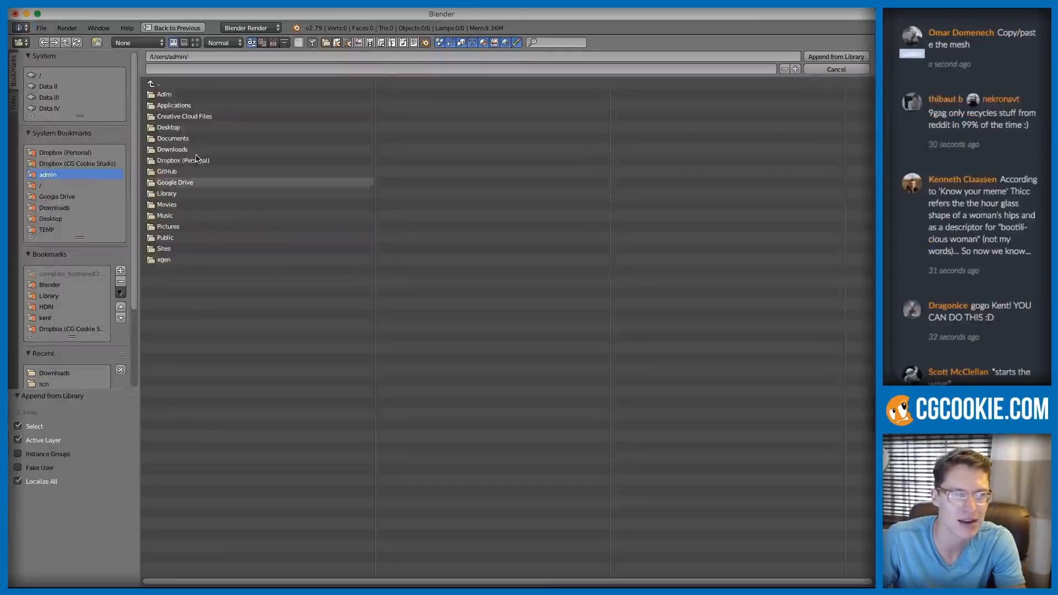
click(67, 376)
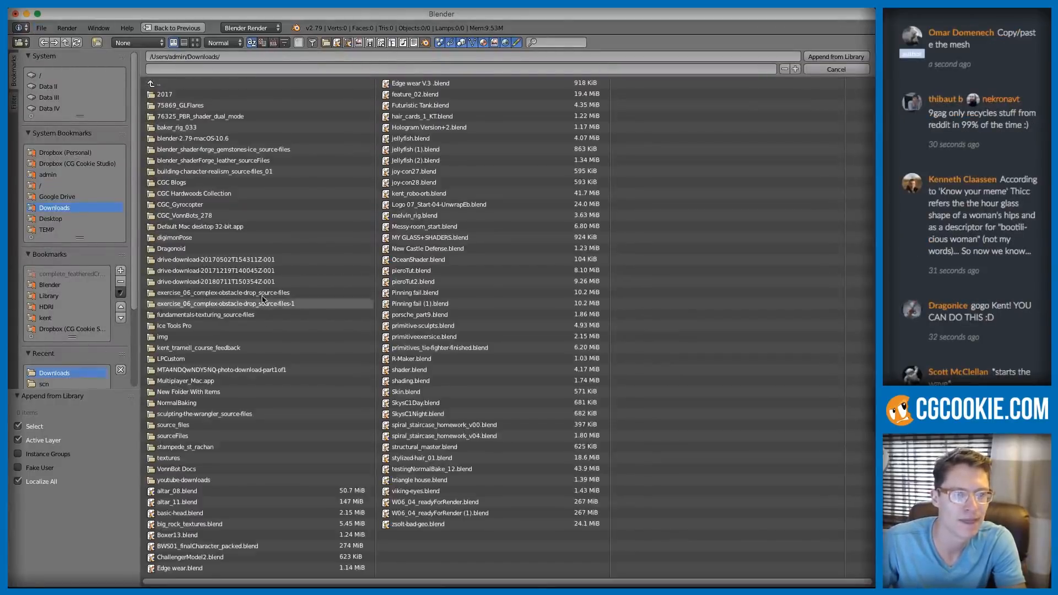
double_click(204, 509)
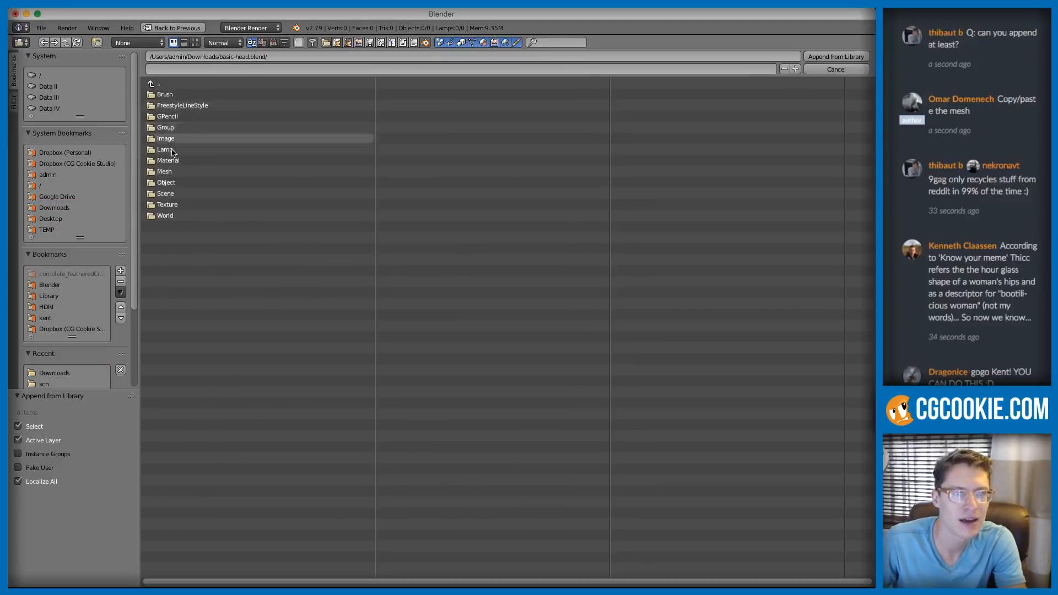
click(180, 182)
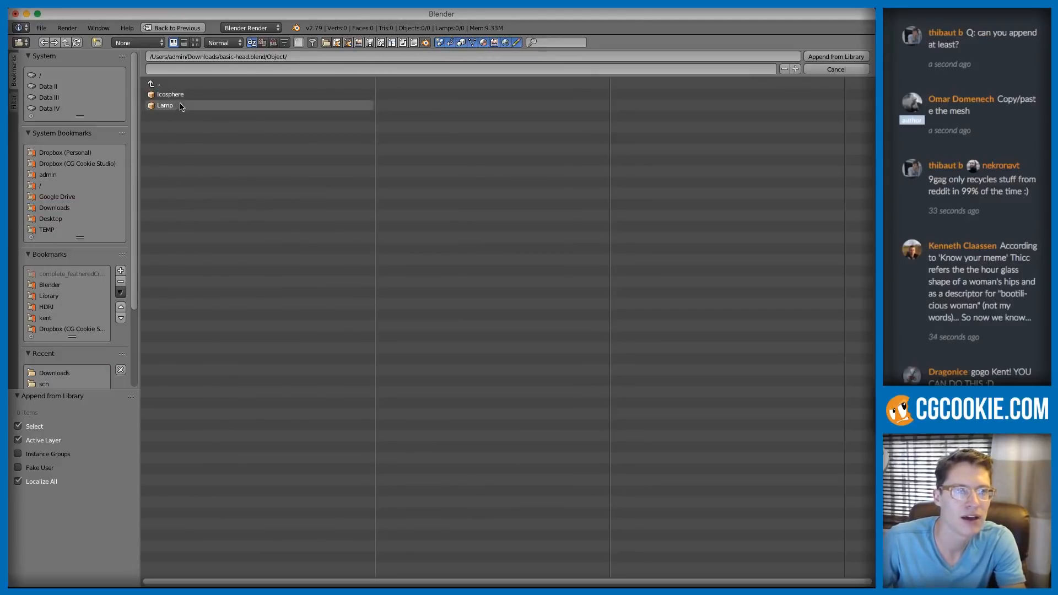
click(209, 95)
click(832, 58)
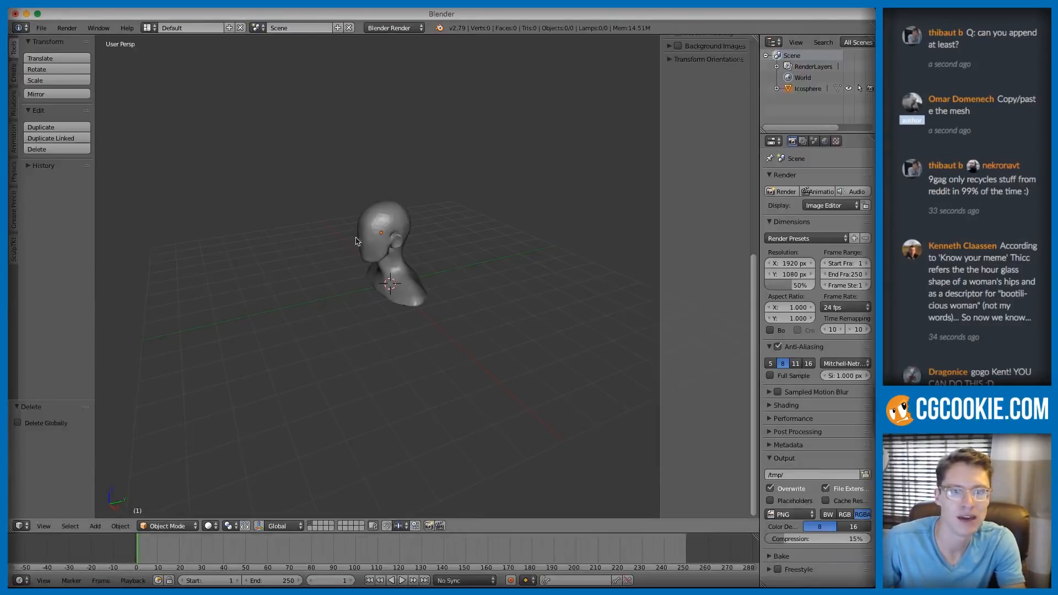
key(KP_Decimal)
middle_drag(415, 208, 515, 180)
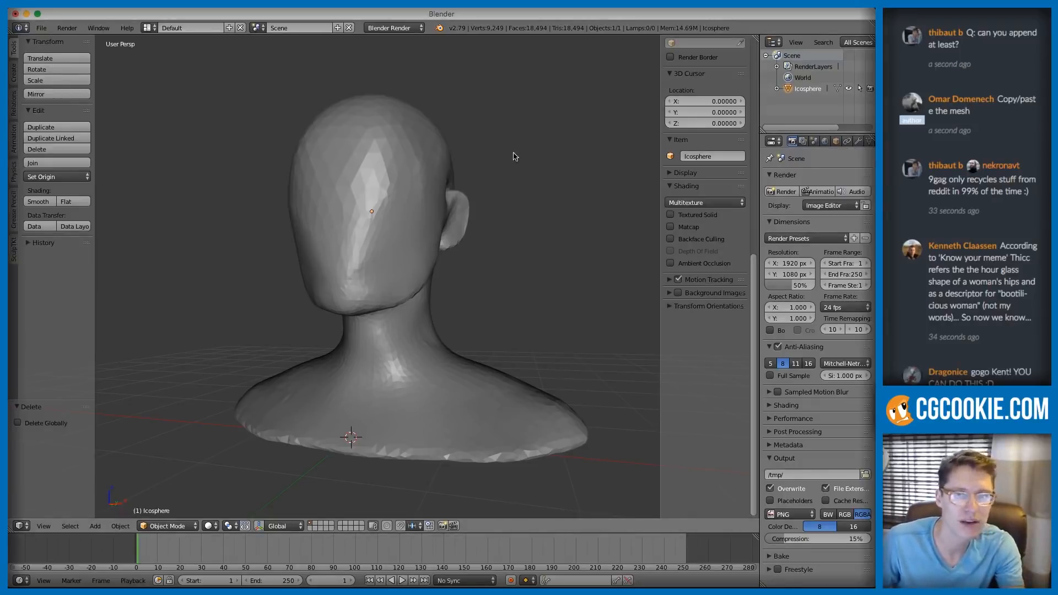
- Switch to Blender 2.80, copy the head in Object Mode, and paste it into the Blender 2.79 scene
key(super+Tab)
click(74, 60)
click(69, 74)
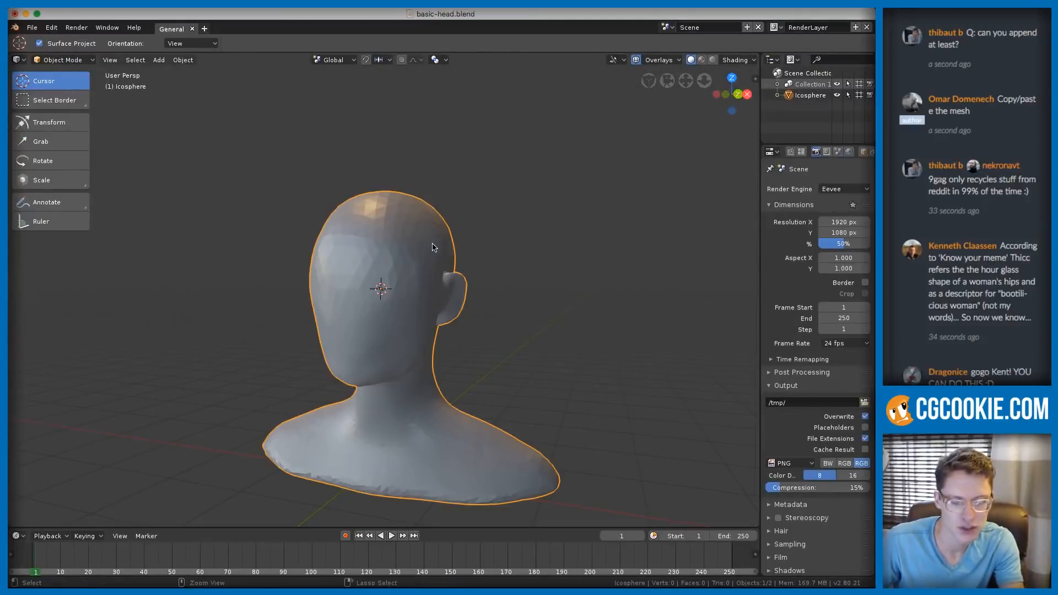
shift+middle_drag(420, 245, 423, 207)
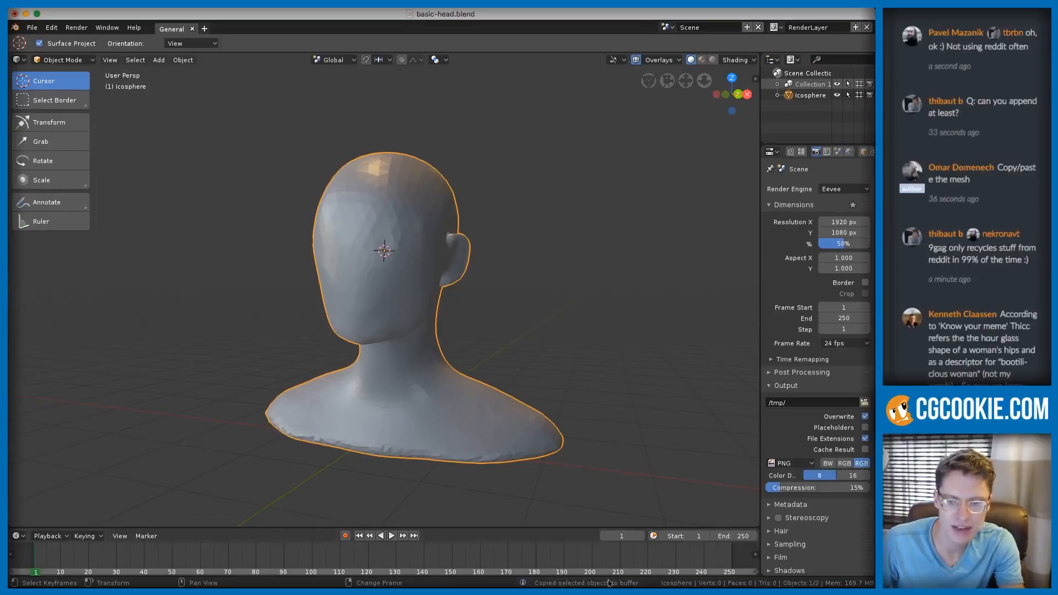
key(super+Tab)
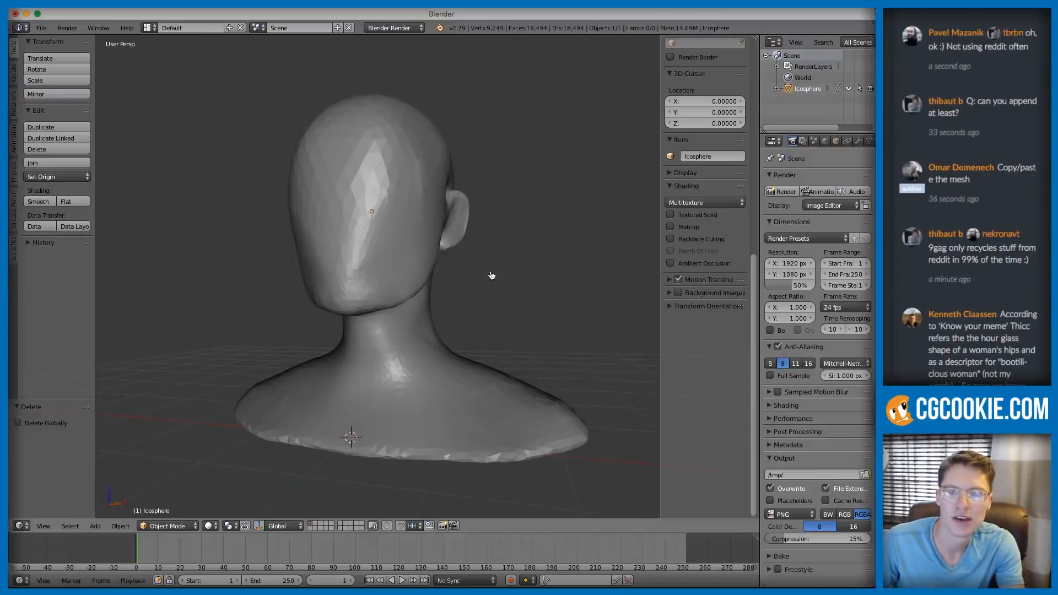
key(ctrl+v)
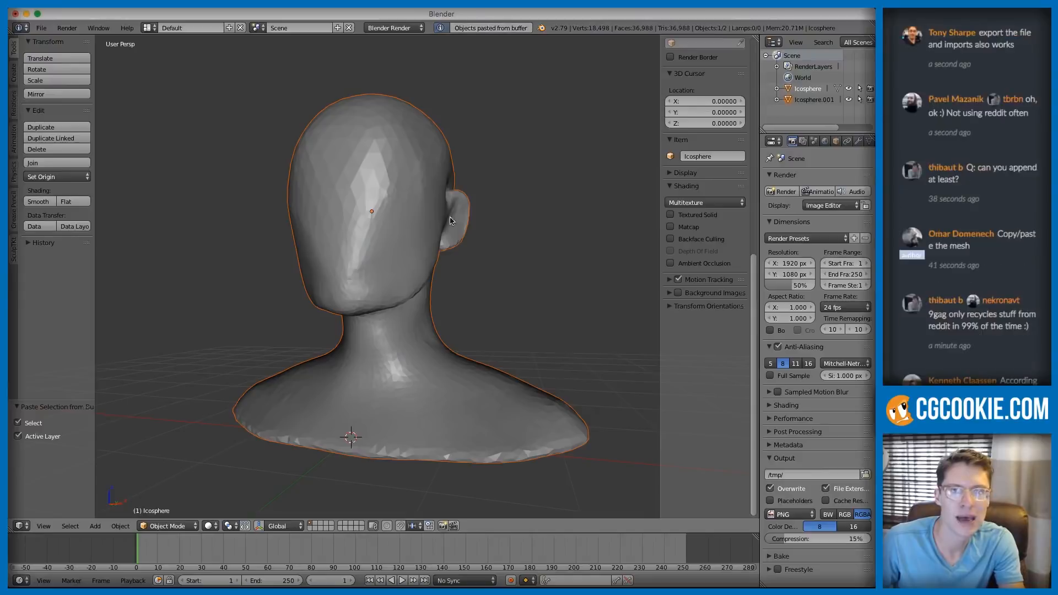
- Delete the duplicate head that overlaps the other one, leaving a single Icosphere in the scene
key(z)
right_click(447, 220)
key(x)
click(439, 222)
key(z)
key(n)
middle_drag(536, 229, 405, 226)
right_click(437, 238)
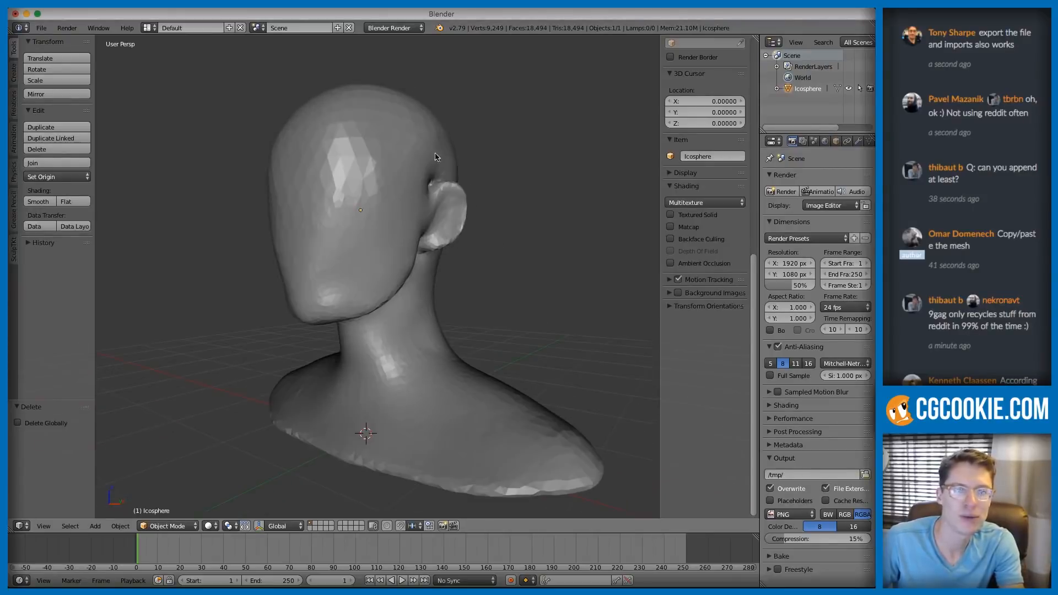
- Expand the viewport's Display options and examine the appended head from the front and the side
middle_drag(436, 159, 496, 161)
key(Tab)
key(Tab)
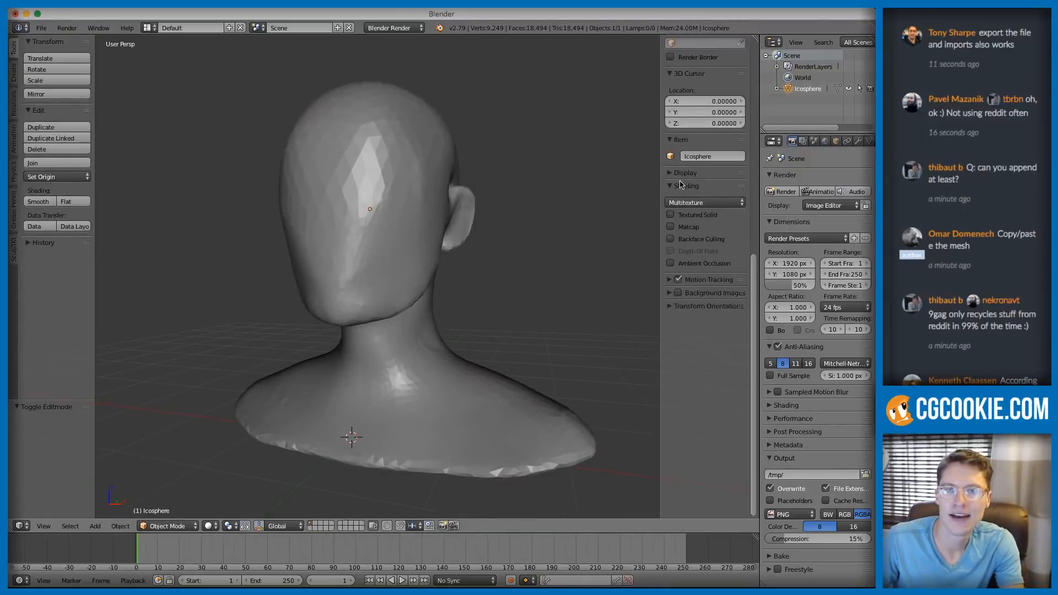
click(687, 175)
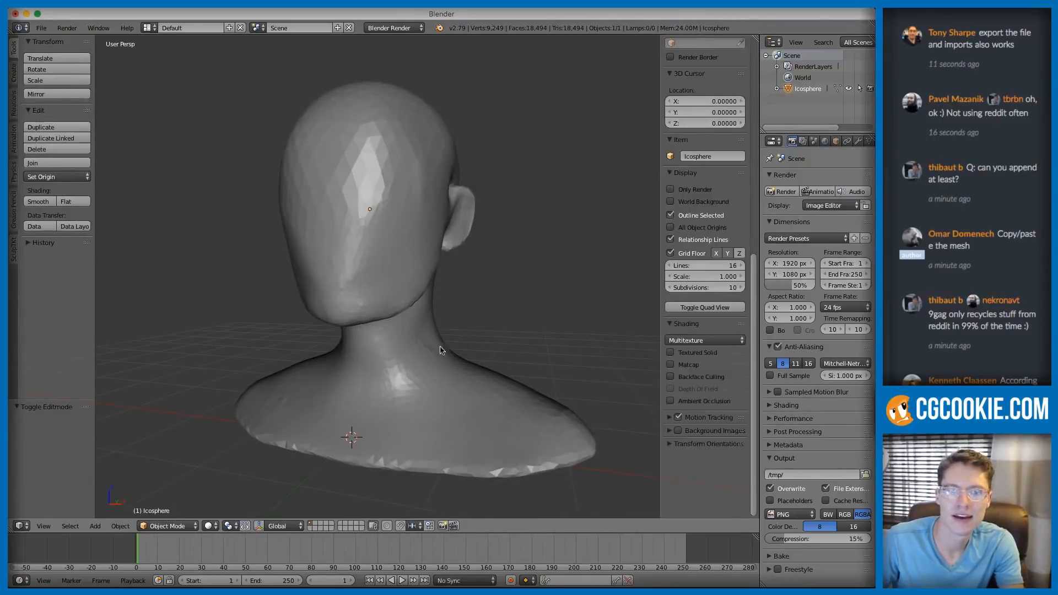
middle_drag(451, 345, 409, 231)
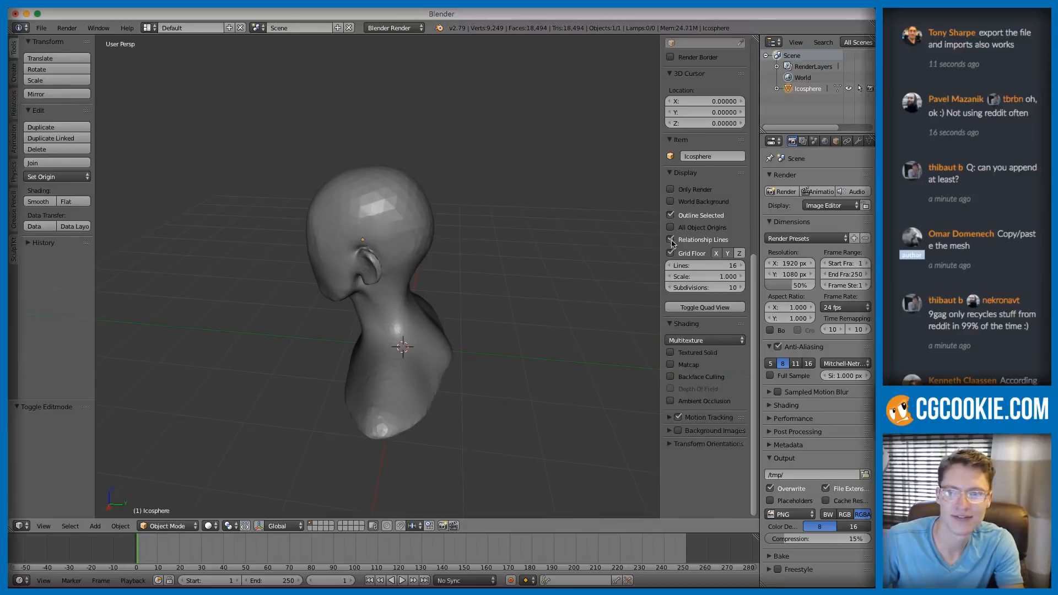
middle_drag(515, 282, 550, 253)
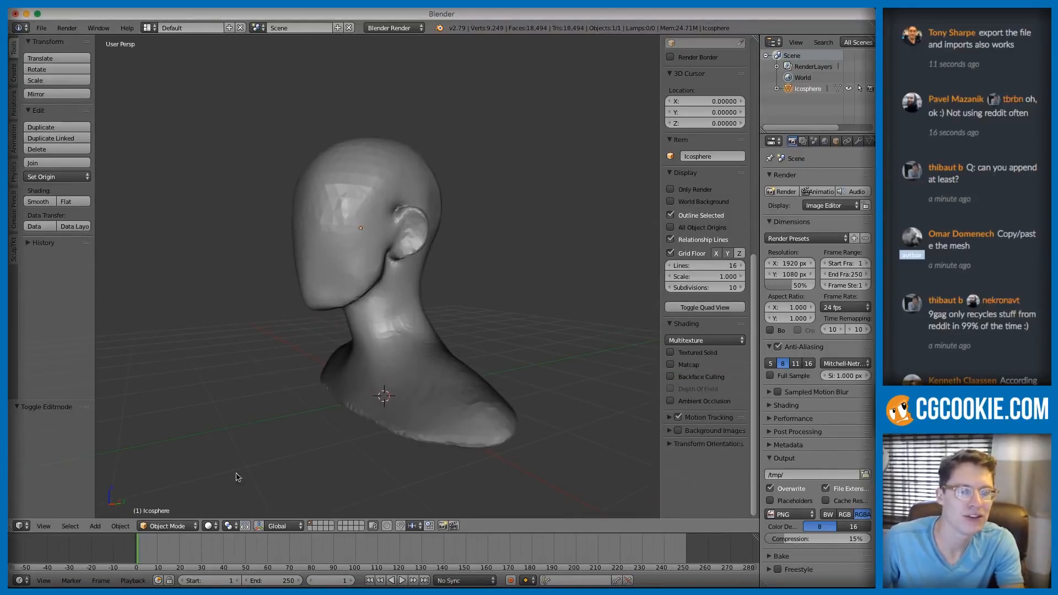
- Put the head into Sculpt Mode and widen the tool shelf to show the full brush settings
click(170, 525)
click(170, 489)
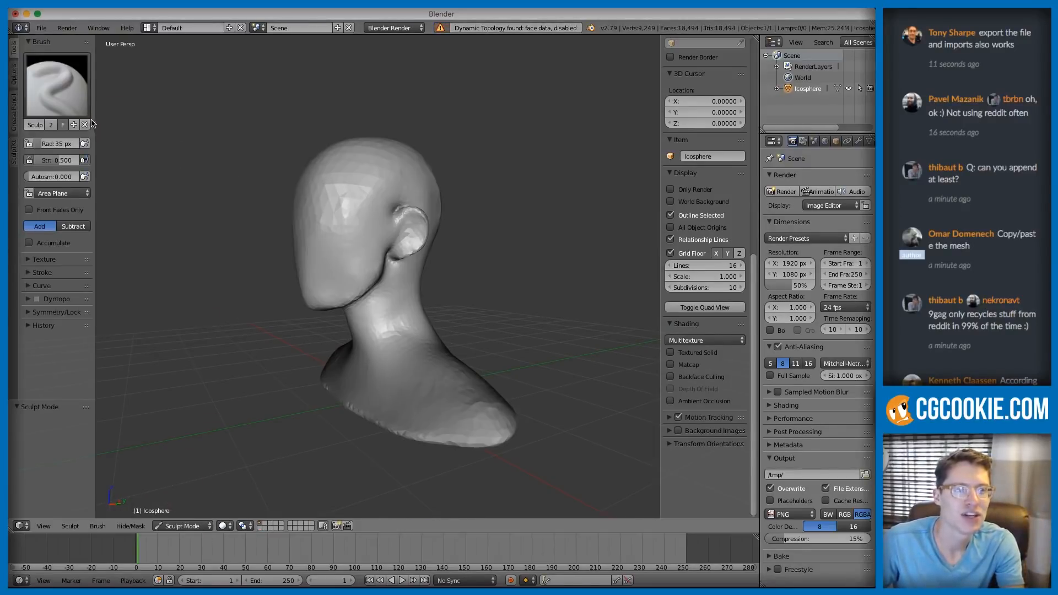
drag(94, 113, 152, 113)
- Enlarge the sculpt brush's radius to 181 px and smooth the front of the face with the Smooth brush
key(f)
click(351, 185)
middle_drag(352, 190, 404, 212)
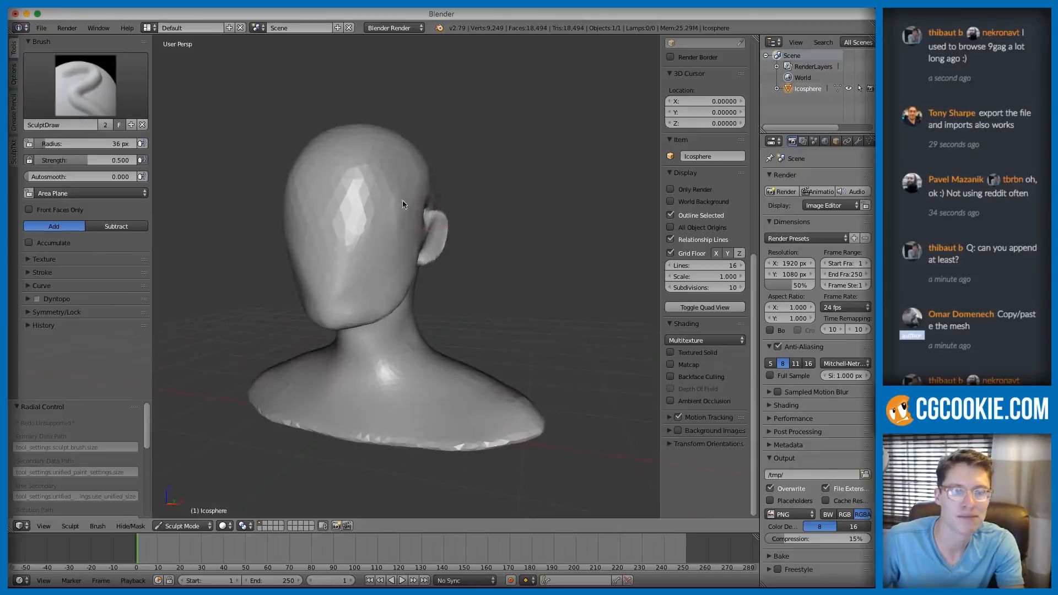
scroll(395, 236, up, 2)
key(f)
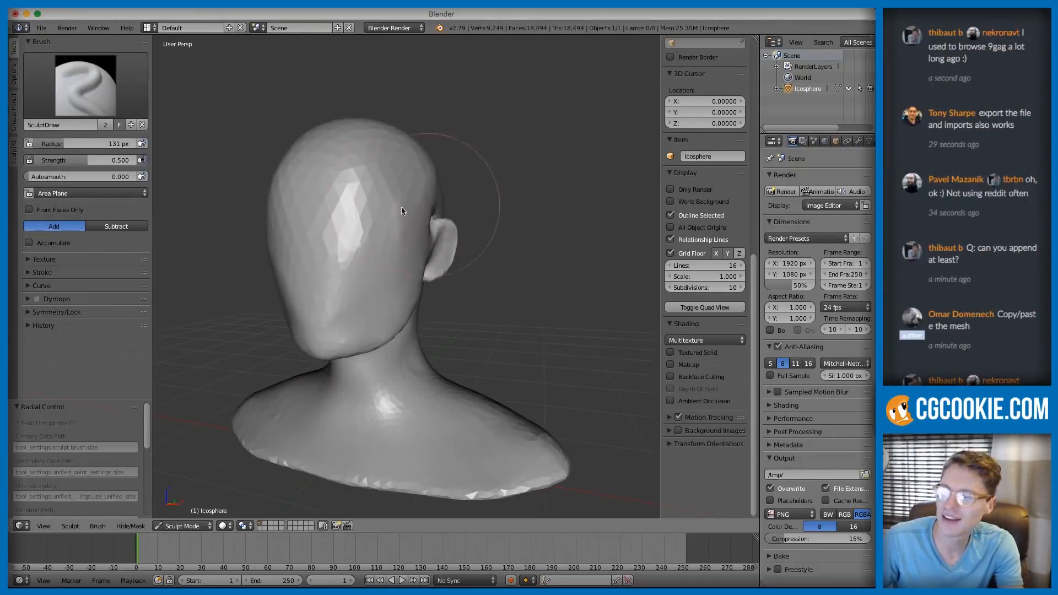
click(379, 205)
key(s)
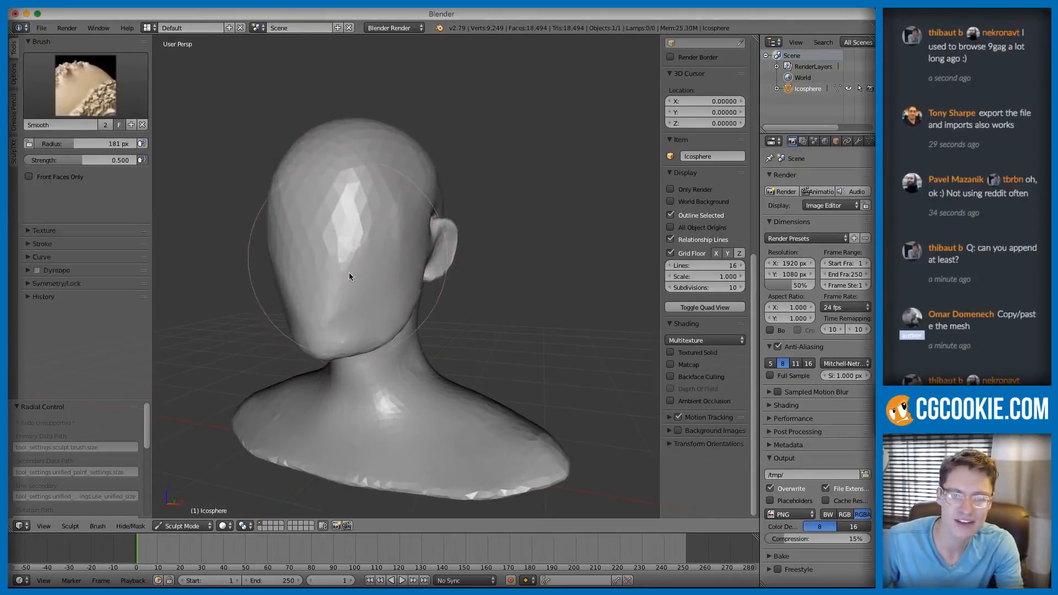
mouse_move(340, 300)
shift+mouse_down()
mouse_move(364, 271)
mouse_move(351, 242)
mouse_move(363, 243)
shift+mouse_up()
- Set the SculptDraw brush's radius to 139 px and switch back to Blender 2.80
key(f)
click(326, 250)
mouse_move(368, 236)
middle_down()
mouse_move(432, 240)
mouse_move(402, 244)
middle_up()
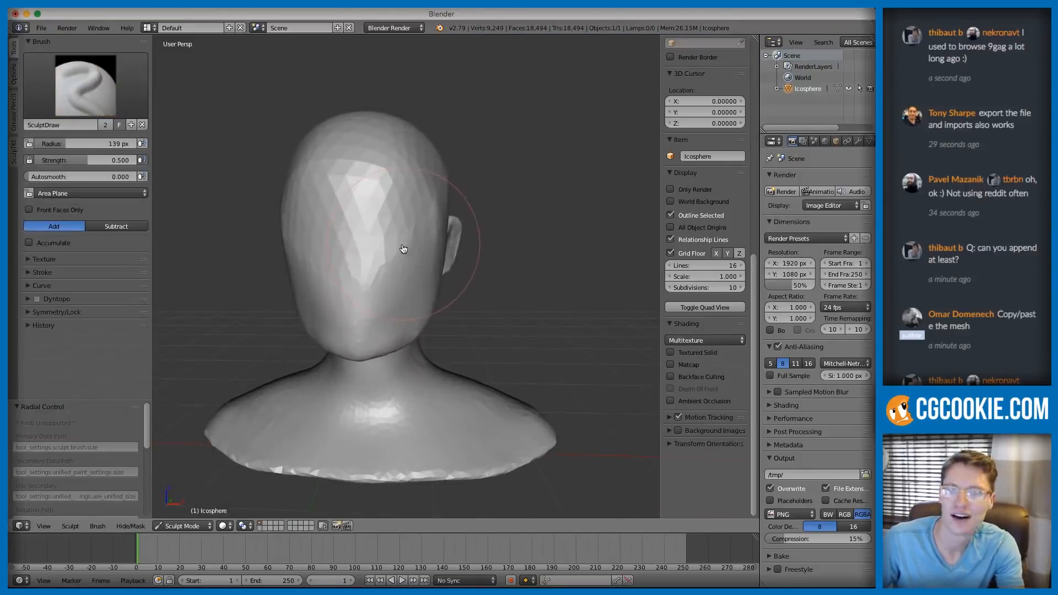
key(super+Tab)
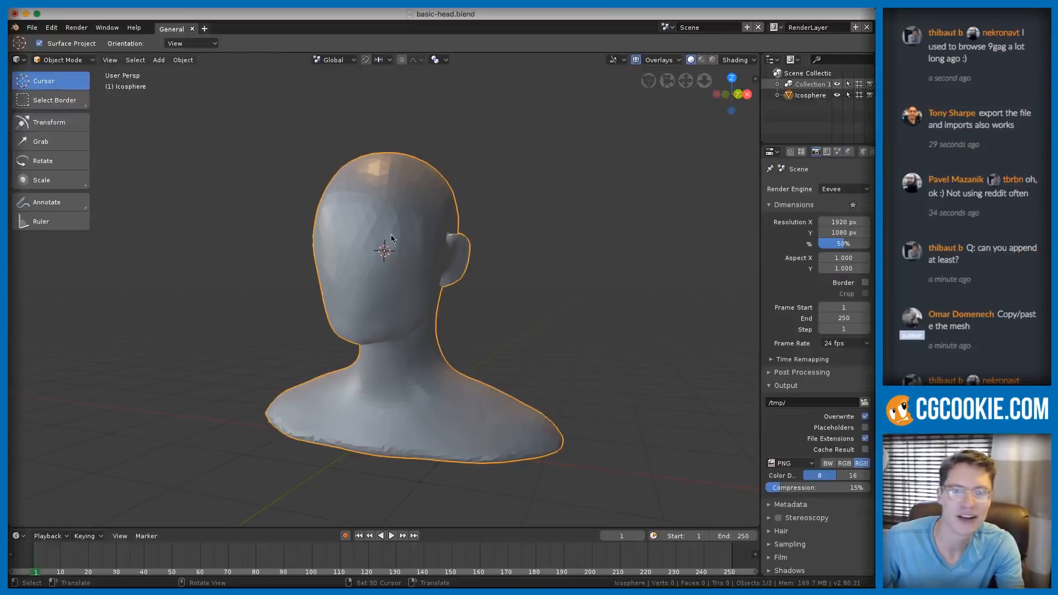
- Switch to Blender 2.79 and enable Dyntopo for sculpting the head
click(15, 13)
click(189, 208)
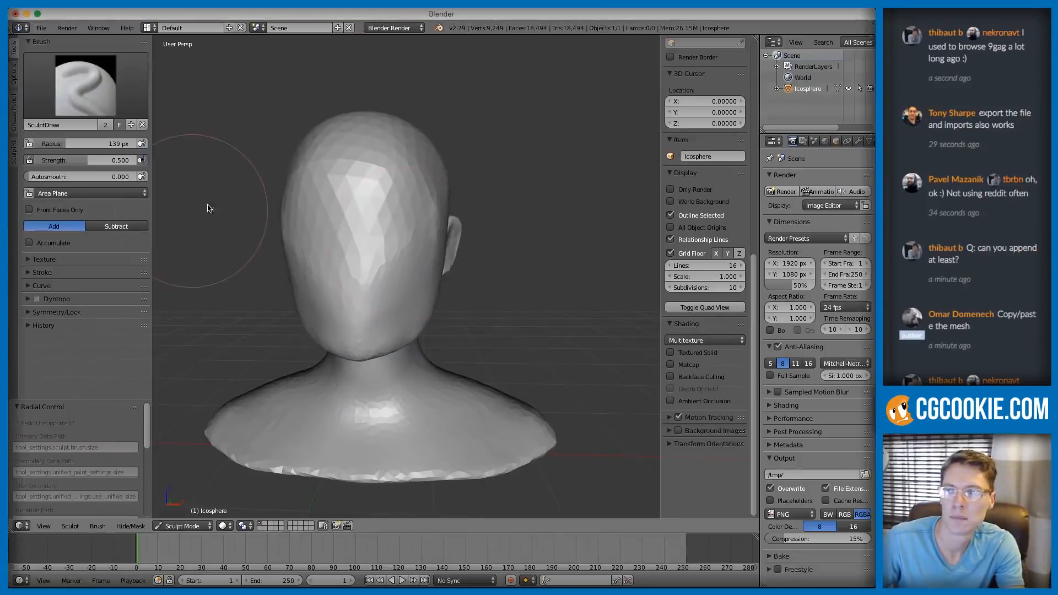
mouse_move(354, 189)
middle_down()
mouse_move(400, 229)
mouse_move(470, 224)
mouse_move(441, 220)
mouse_move(447, 210)
middle_up()
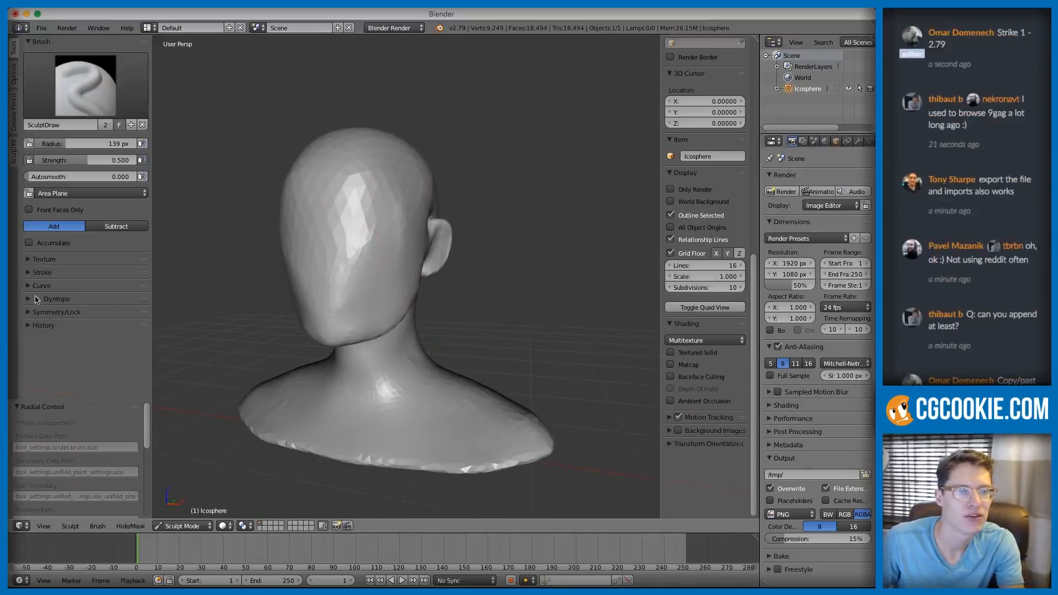
key(ctrl+d)
click(115, 330)
mouse_move(500, 226)
middle_down()
mouse_move(396, 241)
mouse_move(484, 244)
mouse_move(471, 234)
middle_up()
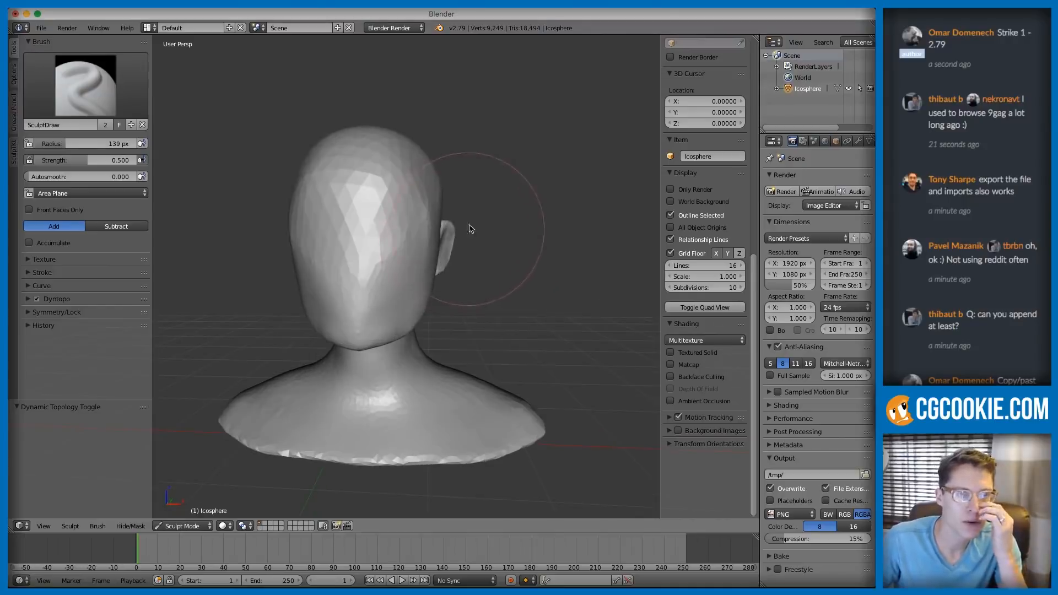
- Choose the Clay Strips brush with a 62 px radius and undo the trial strokes on the front of the face
click(93, 83)
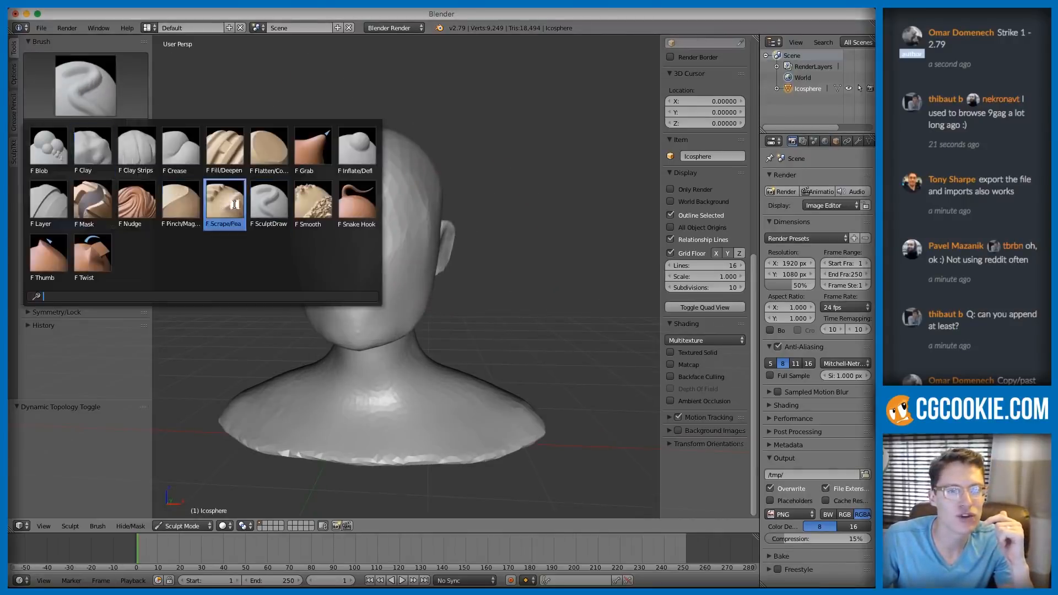
click(136, 148)
key(f)
click(254, 248)
scroll(276, 237, up, 4)
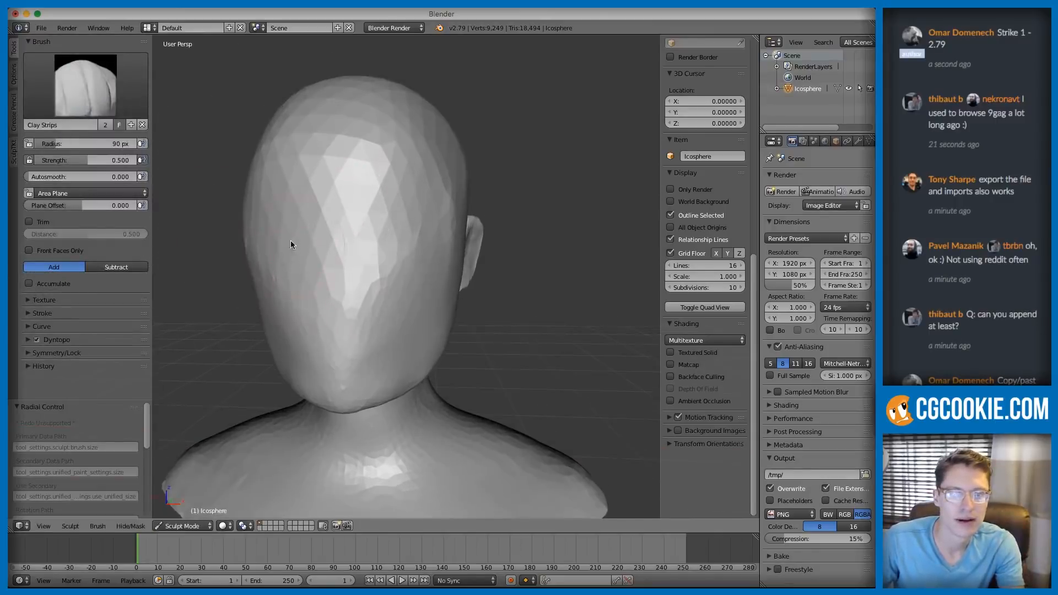
middle_drag(308, 226, 335, 216)
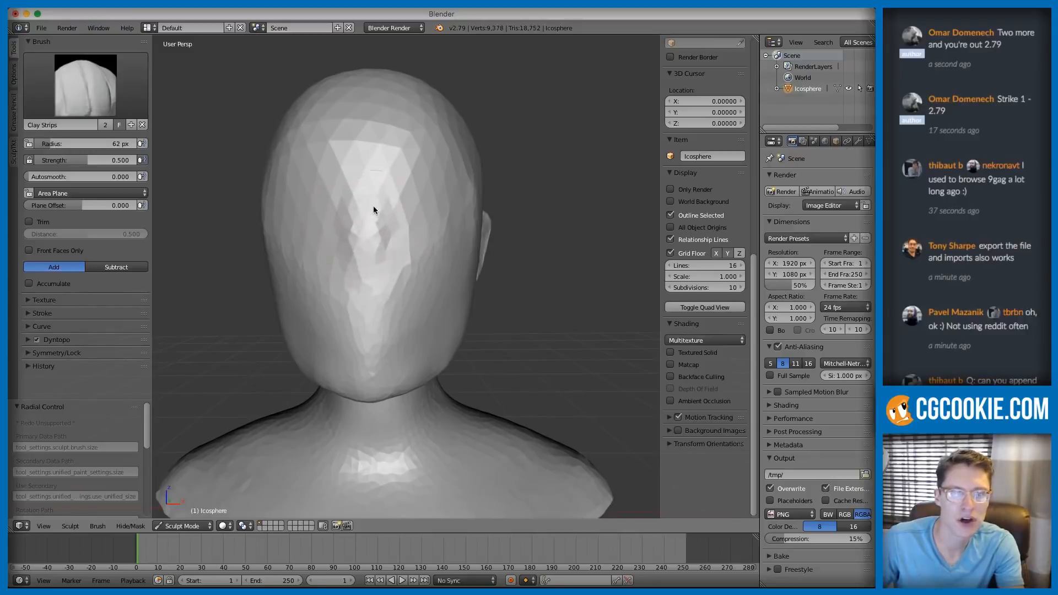
key(ctrl+z)
key(ctrl+z)
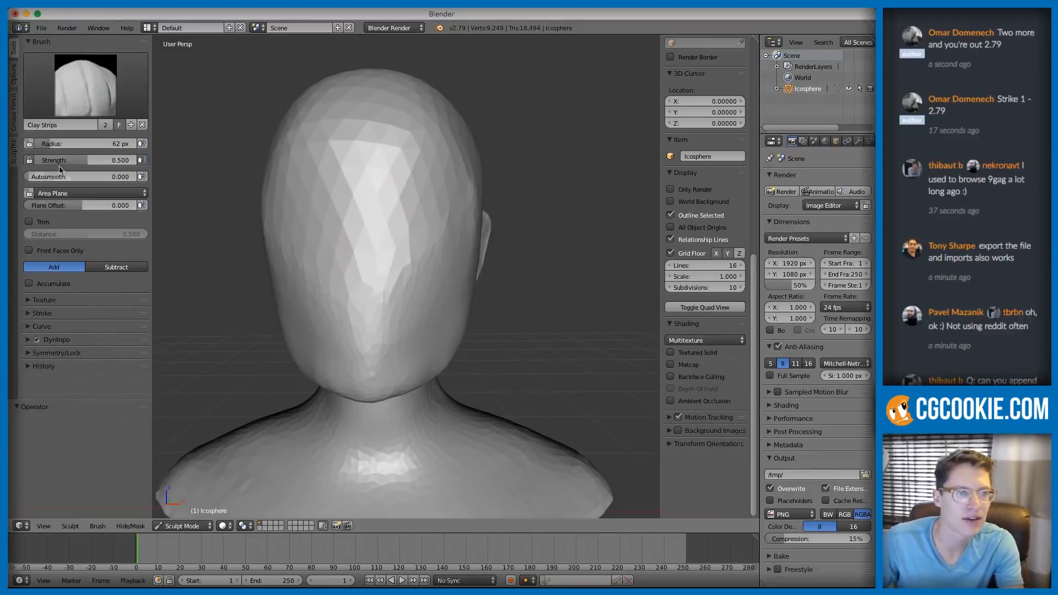
- Expand the Dyntopo settings and set the detail size to 5 px
click(31, 339)
scroll(81, 234, down, 3)
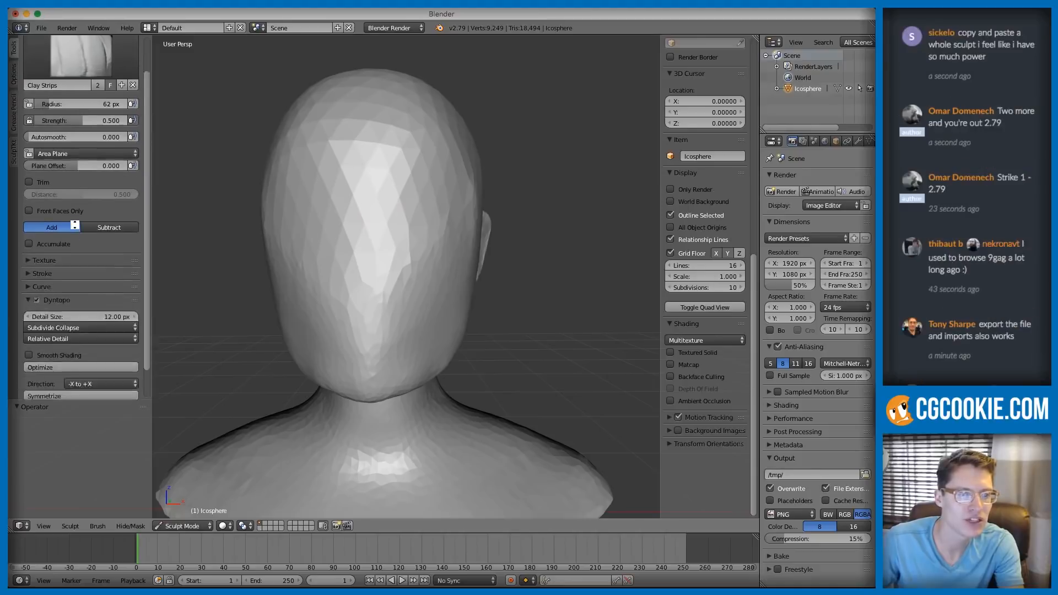
click(81, 283)
text(5)
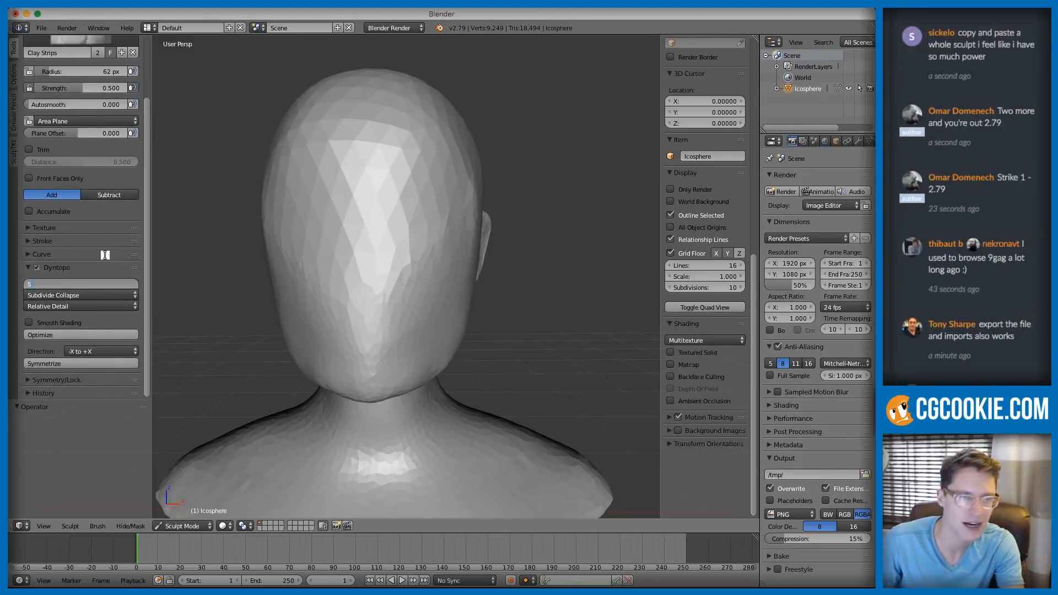
key(Return)
- Build up a vertical nose ridge with a rounded tip on the middle of the face using Clay Strips
scroll(339, 236, up, 3)
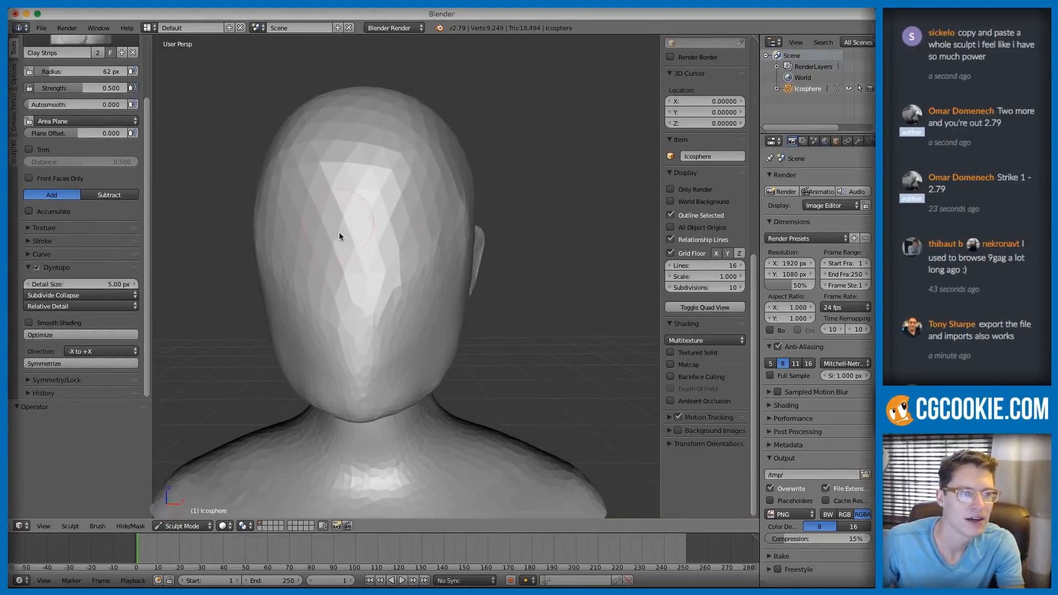
mouse_move(356, 248)
mouse_down()
mouse_move(358, 226)
mouse_move(347, 306)
mouse_move(347, 252)
mouse_up()
mouse_move(346, 306)
mouse_down()
mouse_move(347, 271)
mouse_move(346, 304)
mouse_up()
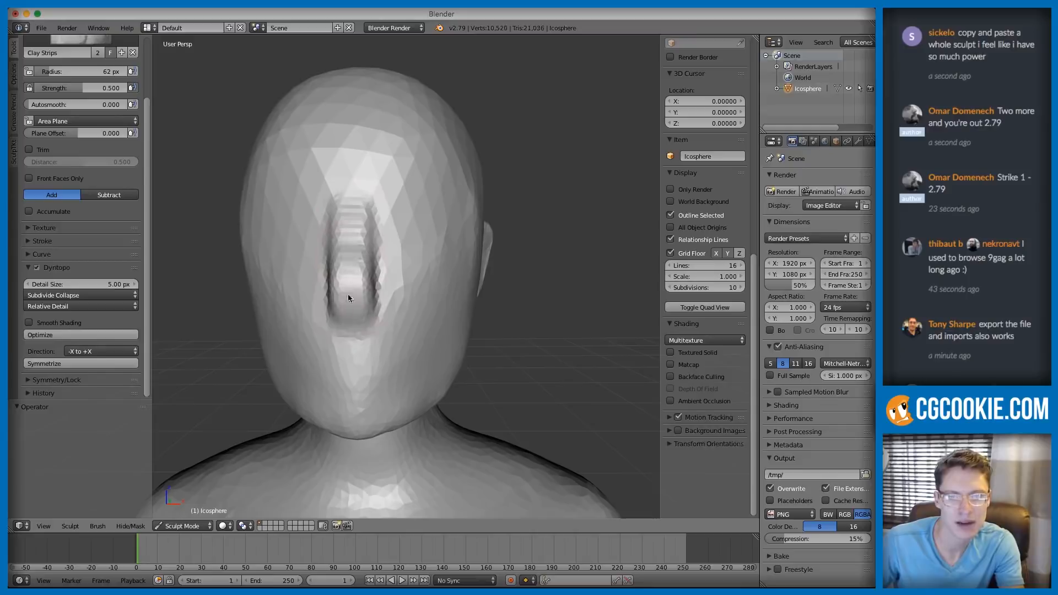
middle_drag(368, 272, 403, 257)
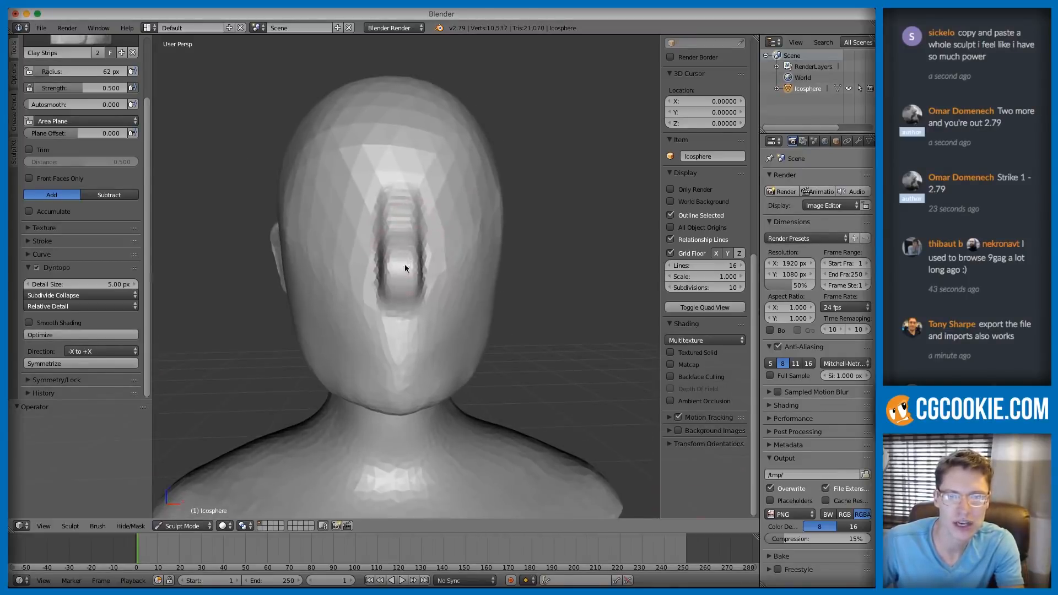
drag(406, 295, 409, 265)
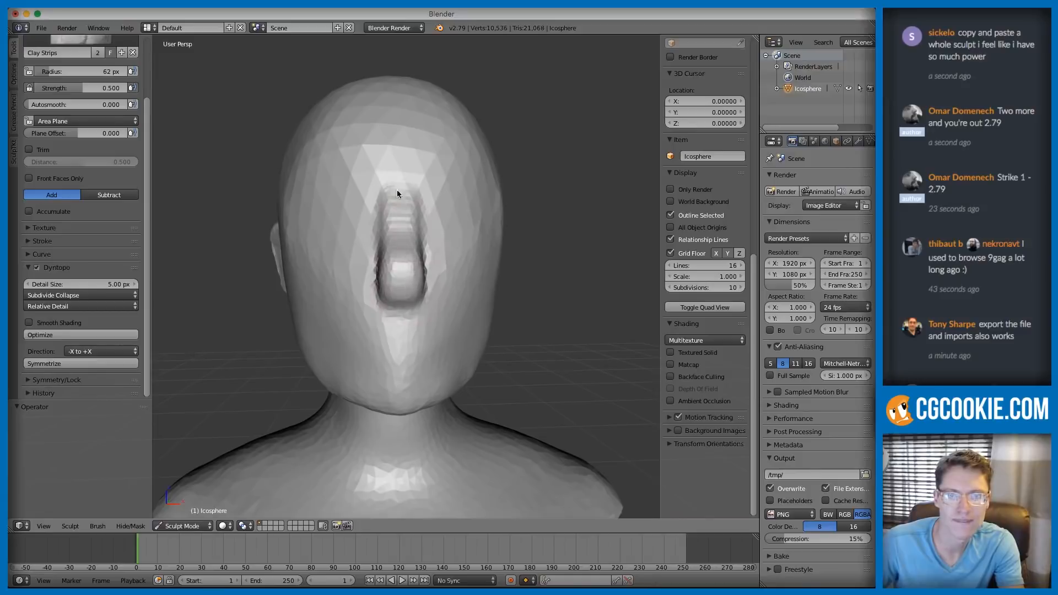
drag(396, 197, 400, 217)
mouse_move(400, 217)
middle_down()
mouse_move(351, 253)
mouse_move(301, 237)
mouse_move(333, 273)
mouse_move(352, 244)
middle_up()
- Raise the Clay Strips brush's strength to 0.802 and its radius to 85 px
key(shift+f)
click(316, 251)
middle_drag(97, 104, 97, 177)
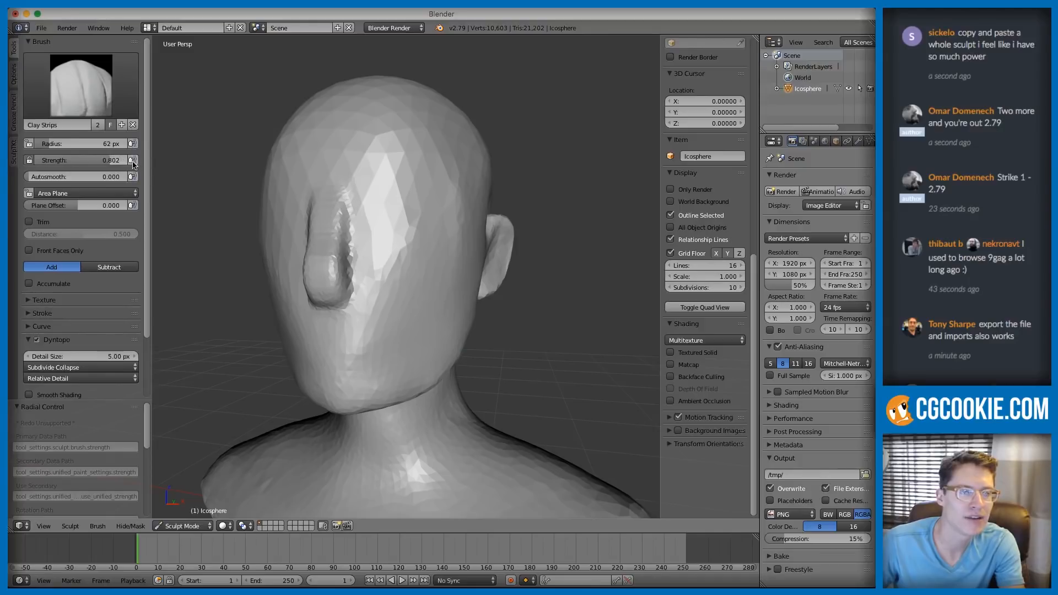
key(f)
click(321, 238)
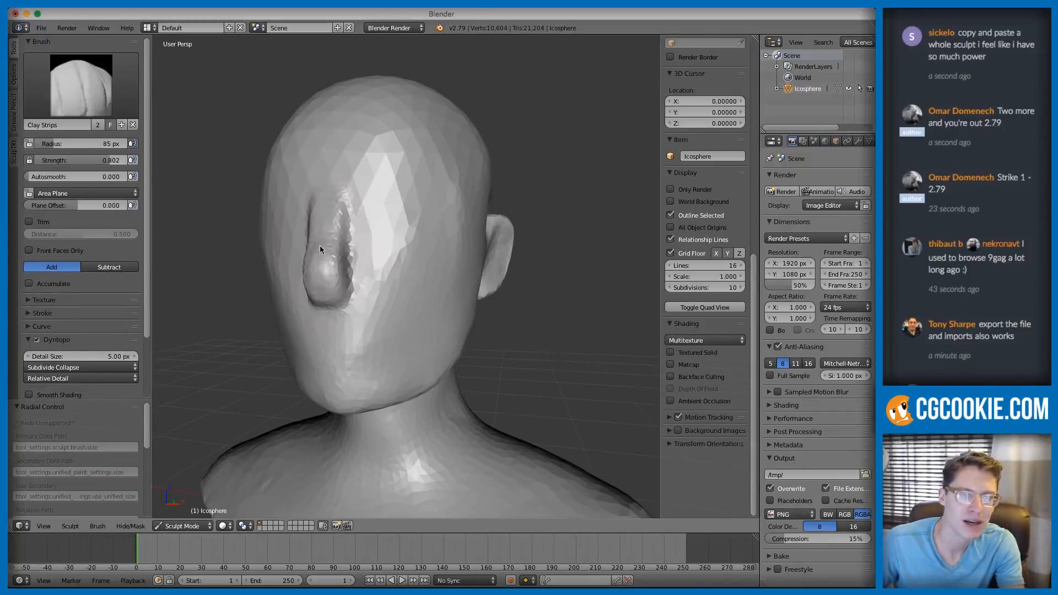
- Fill out the bridge and tip of the nose and add the nostril wings on its sides
drag(320, 246, 323, 277)
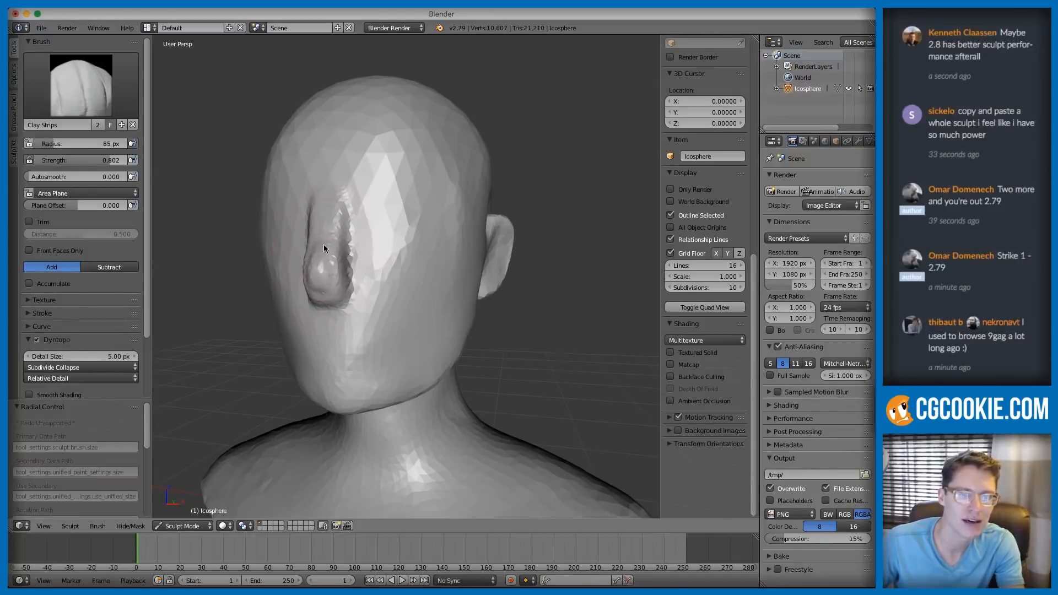
middle_drag(311, 233, 332, 255)
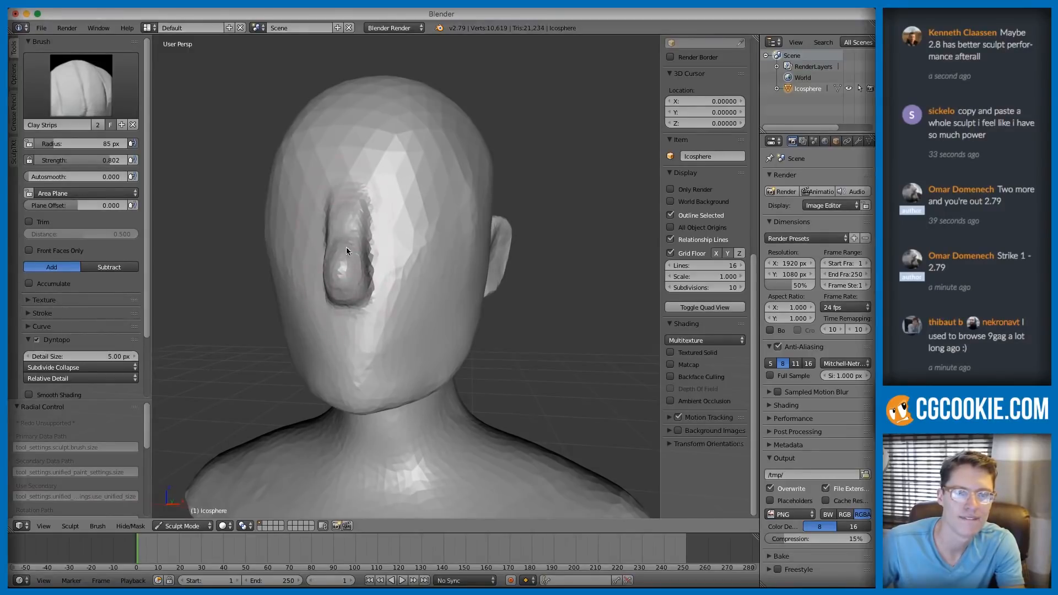
middle_drag(342, 250, 300, 272)
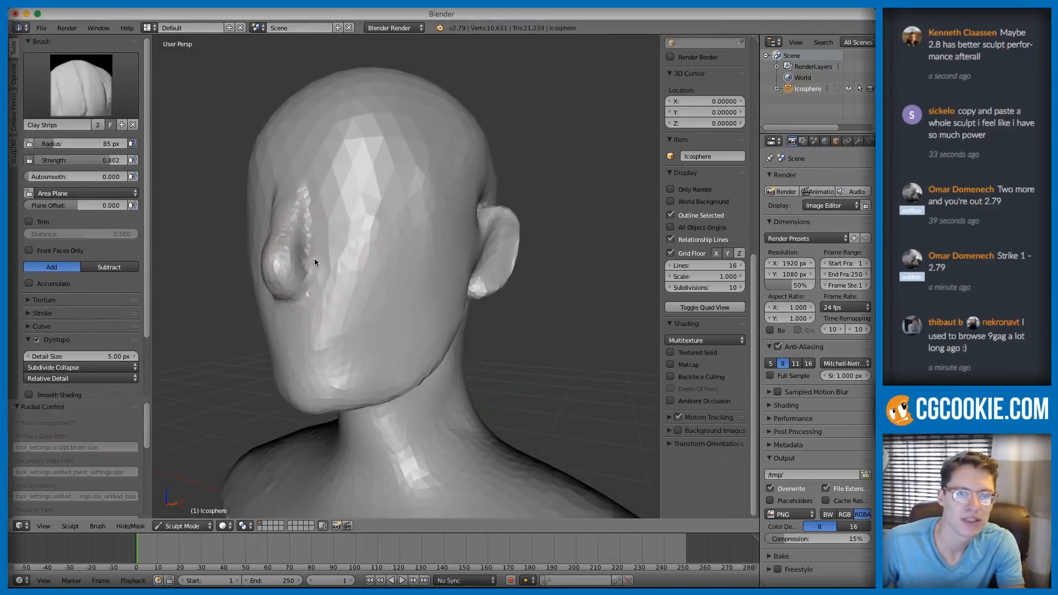
mouse_move(310, 261)
mouse_down()
mouse_move(314, 279)
mouse_move(316, 258)
mouse_up()
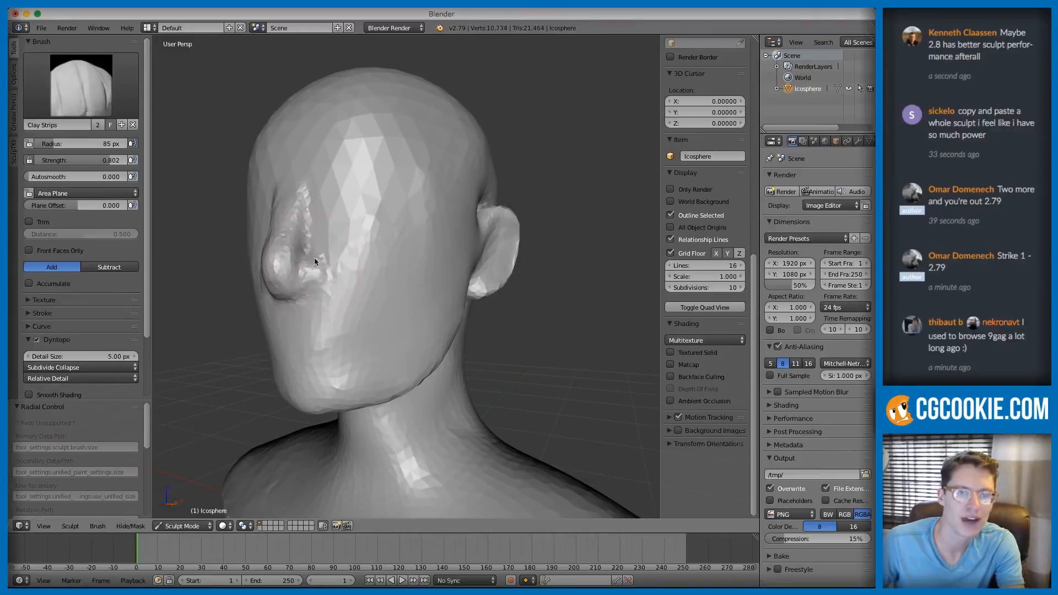
middle_drag(312, 285, 386, 232)
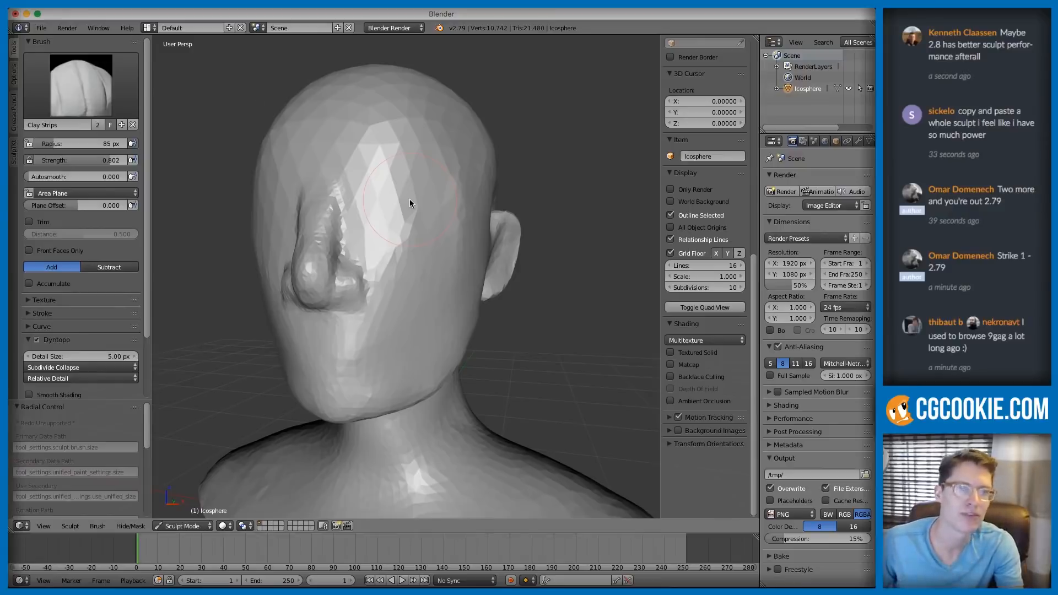
- Set the Clay Strips radius to 93 px and carve the eye sockets beside the nose bridge
middle_drag(431, 245, 392, 229)
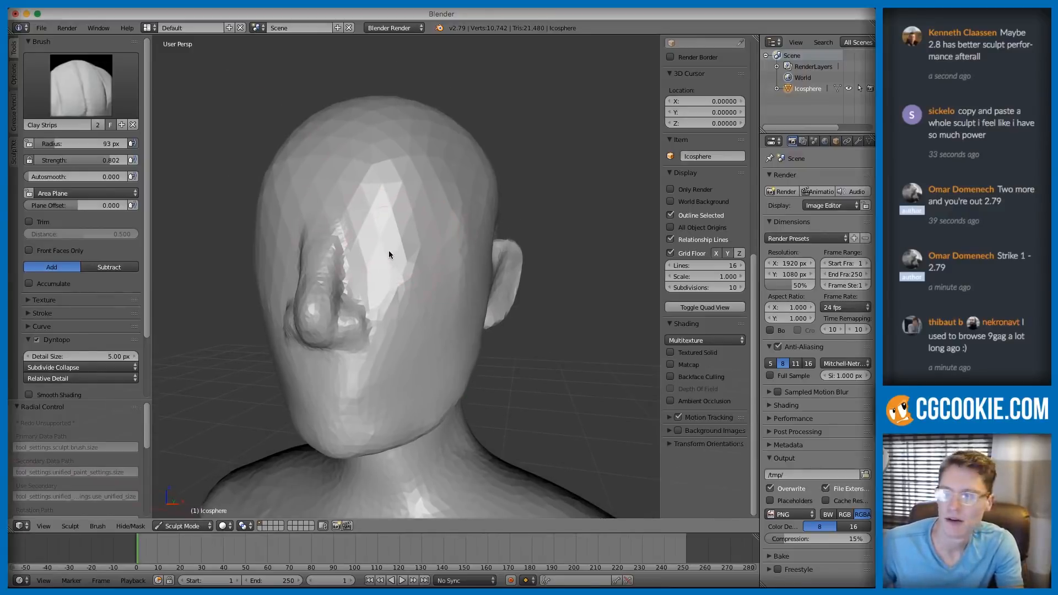
mouse_move(368, 252)
mouse_down()
mouse_move(376, 276)
mouse_move(367, 233)
mouse_move(398, 232)
mouse_move(435, 281)
mouse_move(370, 268)
mouse_move(356, 252)
mouse_up()
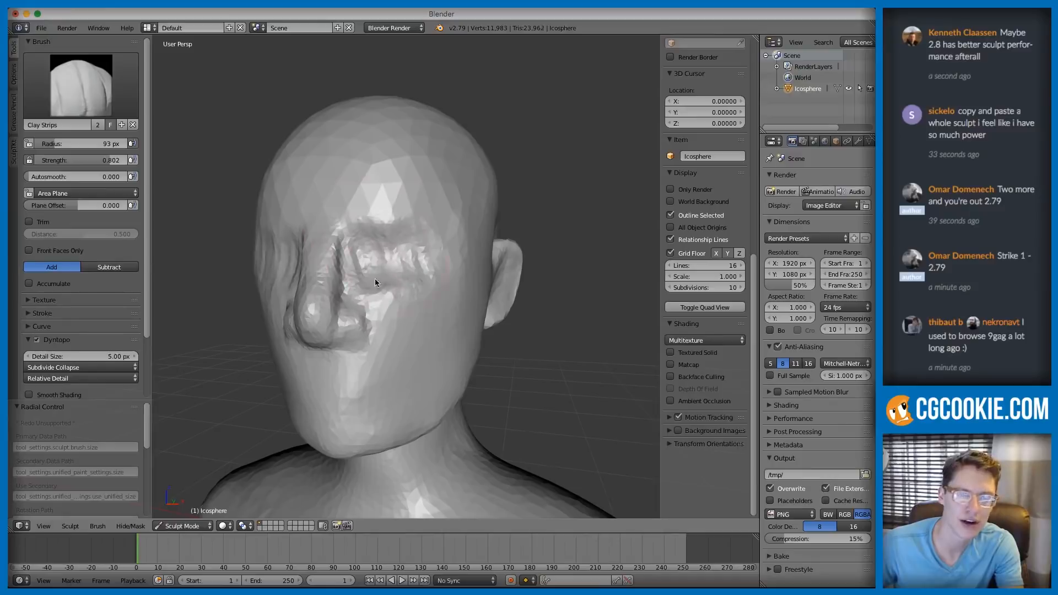
mouse_move(381, 285)
mouse_down()
mouse_move(432, 267)
mouse_move(389, 247)
mouse_move(424, 232)
mouse_up()
mouse_move(424, 232)
middle_down()
mouse_move(355, 236)
mouse_move(282, 264)
middle_up()
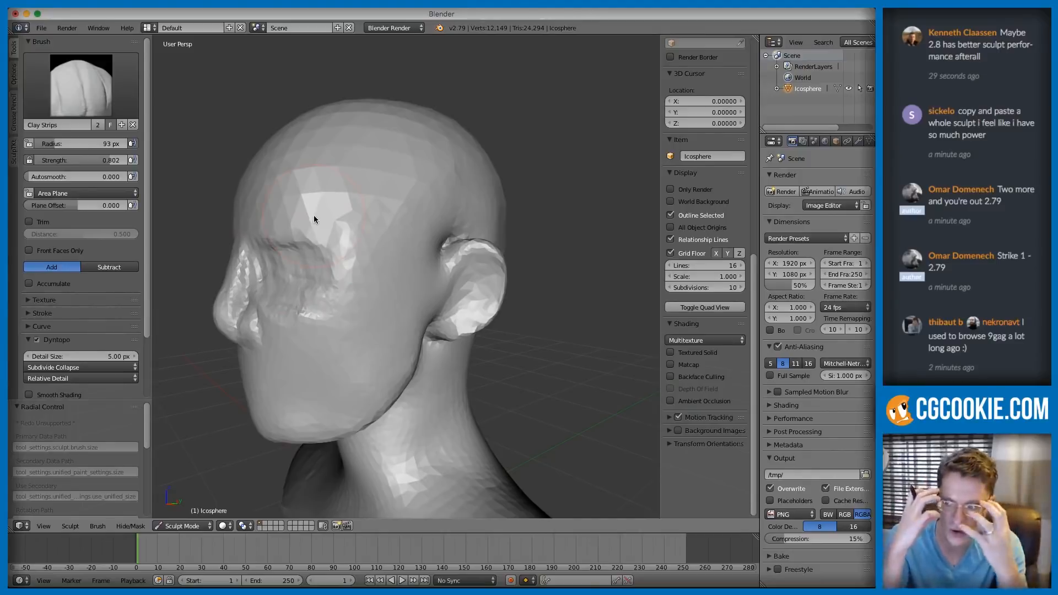
- Refine the eye sockets and upper cheeks with Clay Strips at a 97 px radius
mouse_move(323, 264)
middle_down()
mouse_move(387, 253)
mouse_move(392, 227)
middle_up()
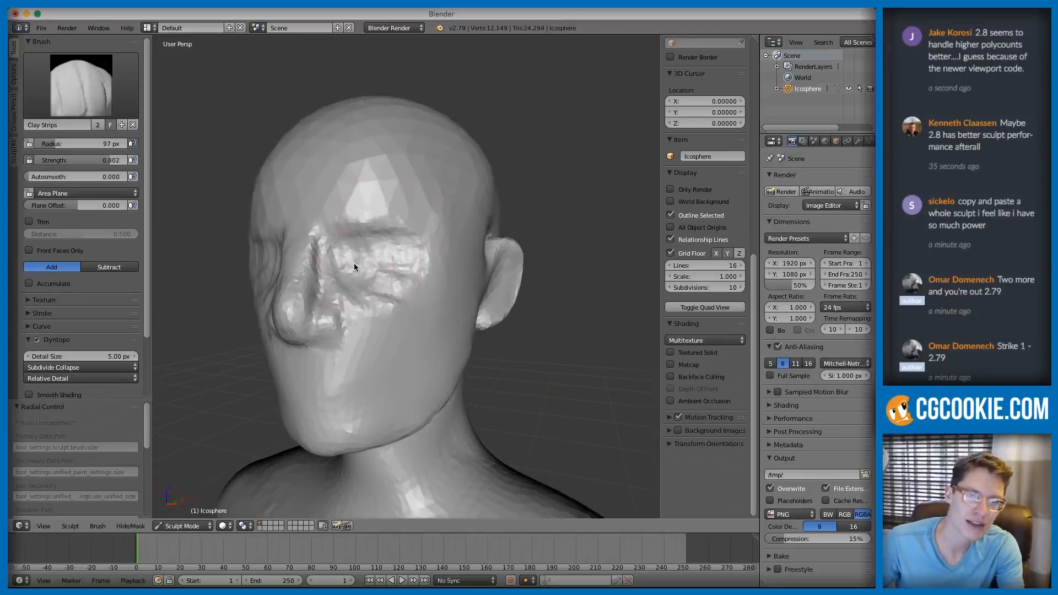
drag(365, 282, 394, 243)
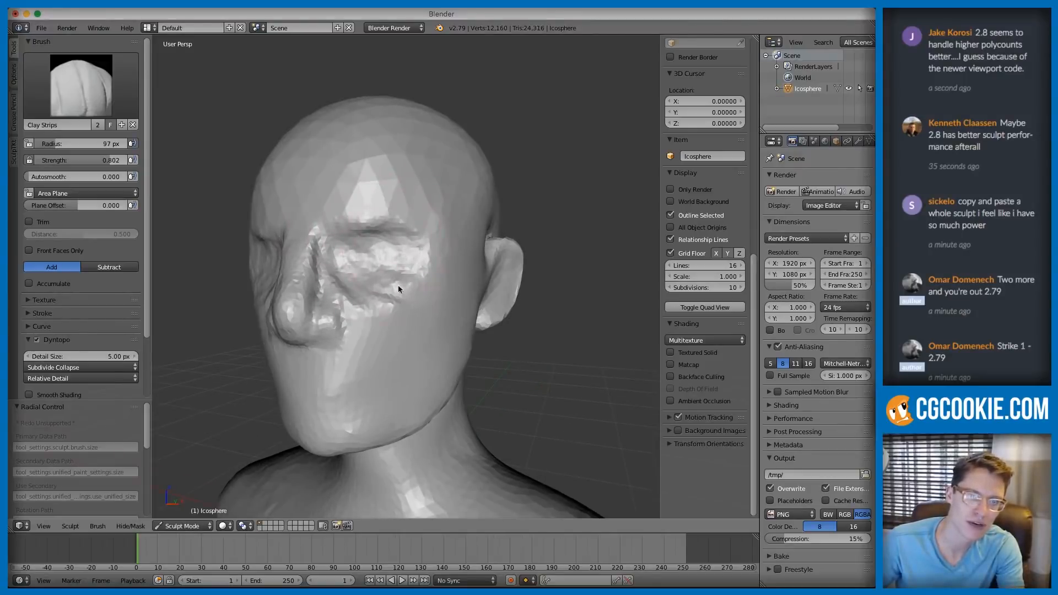
drag(396, 287, 385, 298)
- Smooth the eye sockets, cheeks, brow and nose with the Smooth brush
scroll(386, 265, down, 3)
mouse_move(375, 280)
middle_down()
mouse_move(401, 250)
mouse_move(559, 207)
mouse_move(481, 241)
middle_up()
scroll(481, 241, up, 3)
key(s)
drag(409, 278, 395, 268)
mouse_move(461, 287)
mouse_down()
mouse_move(451, 260)
mouse_move(491, 221)
mouse_move(434, 182)
mouse_move(376, 189)
mouse_move(397, 188)
mouse_up()
shift+drag(463, 186, 484, 185)
mouse_move(484, 185)
middle_down()
mouse_move(495, 193)
mouse_move(384, 238)
mouse_move(437, 244)
mouse_move(421, 223)
mouse_move(378, 238)
middle_up()
mouse_move(376, 235)
shift+mouse_down()
mouse_move(371, 227)
mouse_move(366, 279)
shift+mouse_up()
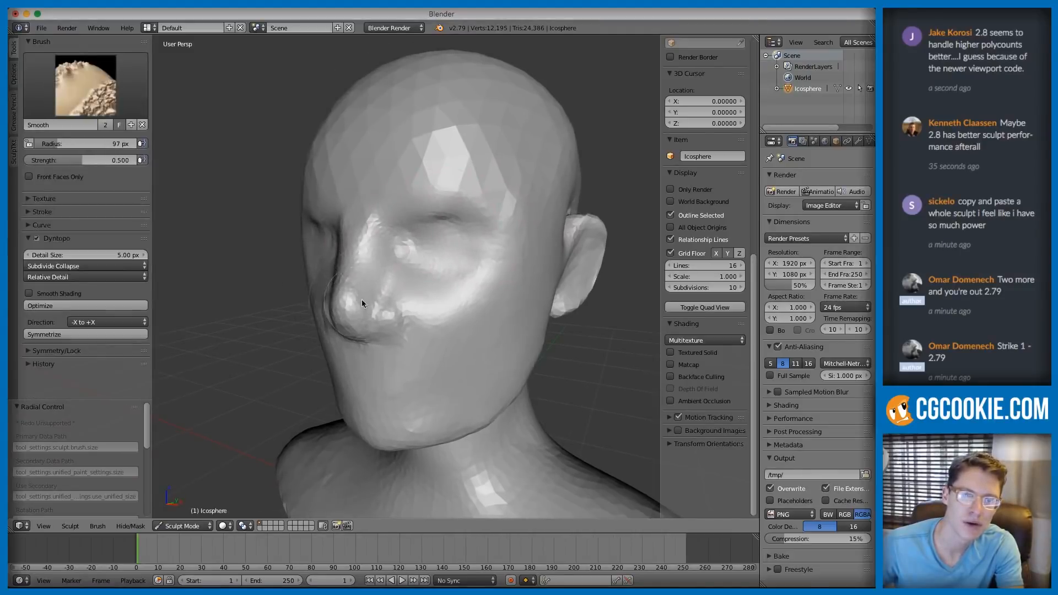
- Pull the nose forward with the Grab brush at a 130 px radius and smooth its bridge
mouse_move(422, 285)
middle_down()
mouse_move(441, 229)
mouse_move(365, 206)
mouse_move(265, 231)
middle_up()
key(g)
scroll(402, 197, up, 2)
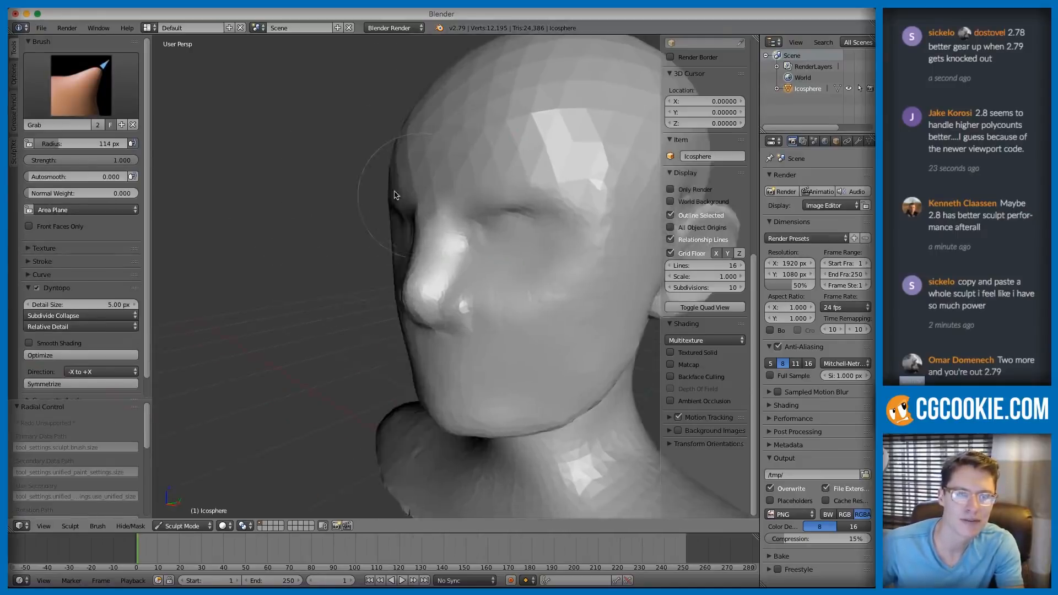
middle_drag(401, 193, 374, 187)
drag(321, 275, 306, 279)
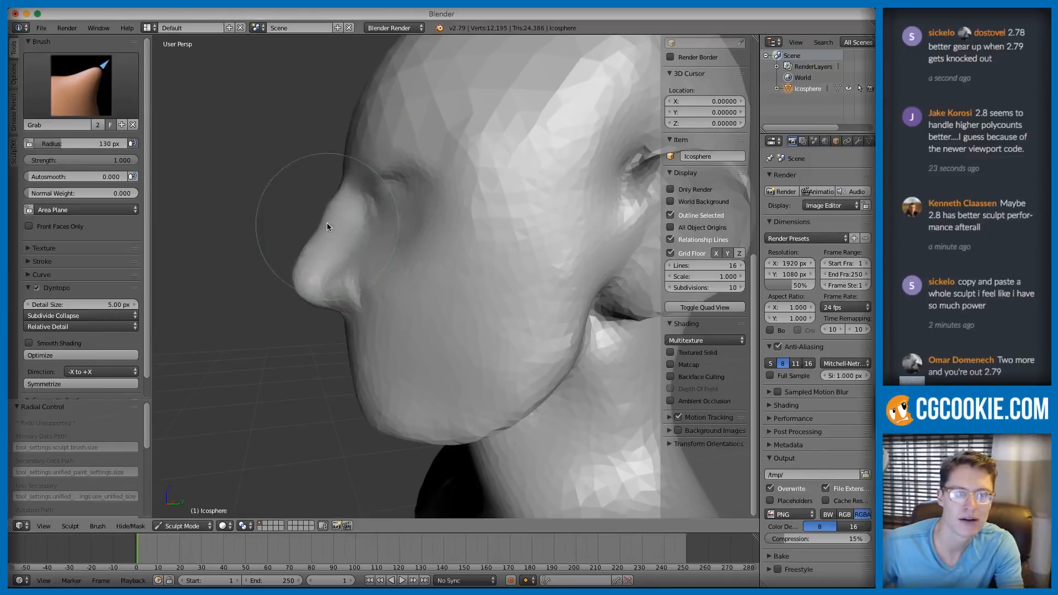
key(s)
mouse_move(325, 214)
shift+mouse_down()
mouse_move(297, 254)
mouse_move(330, 221)
shift+mouse_up()
- Enlarge the Grab brush's radius to 207 px and check the head from the front and the side
key(f)
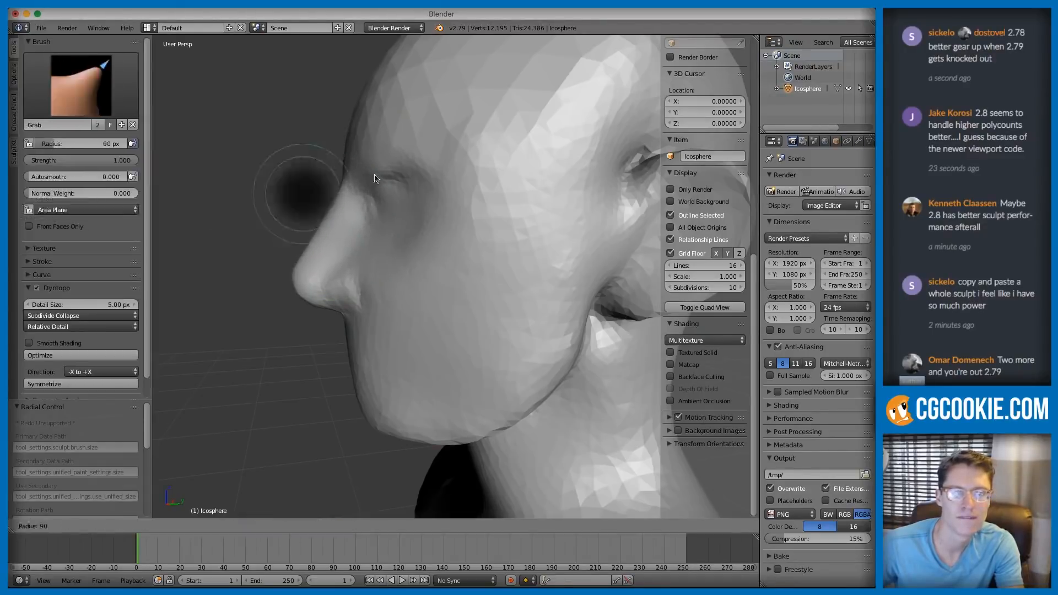
click(368, 180)
shift+middle_drag(422, 172, 394, 217)
key(f)
click(405, 215)
key(f)
click(350, 203)
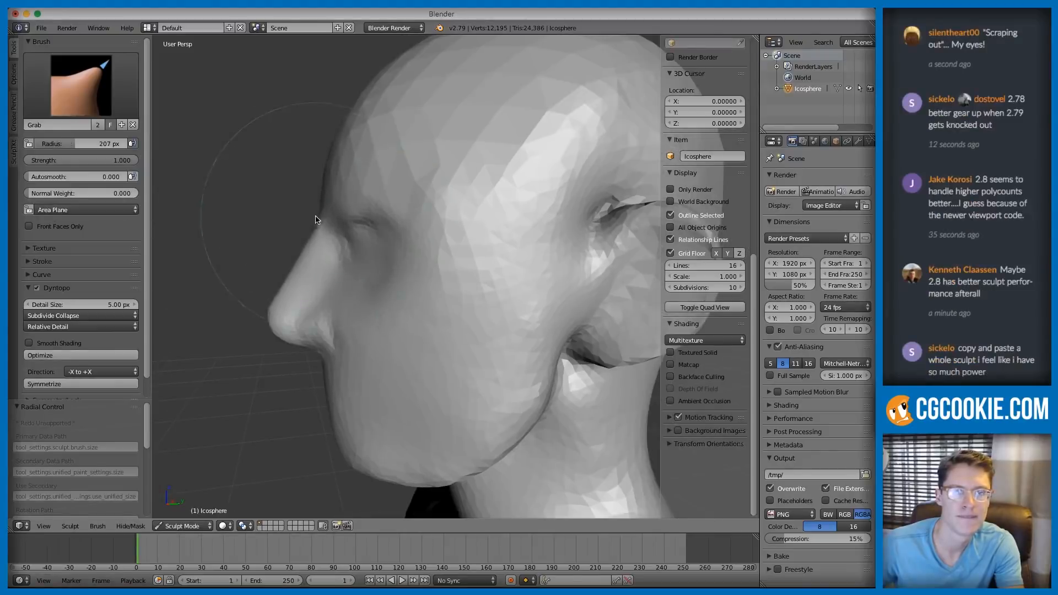
mouse_move(325, 216)
middle_down()
mouse_move(452, 241)
mouse_move(491, 234)
mouse_move(540, 179)
middle_up()
mouse_move(451, 197)
middle_down()
mouse_move(428, 212)
mouse_move(461, 147)
middle_up()
mouse_move(465, 182)
middle_down()
mouse_move(442, 184)
mouse_move(412, 238)
middle_up()
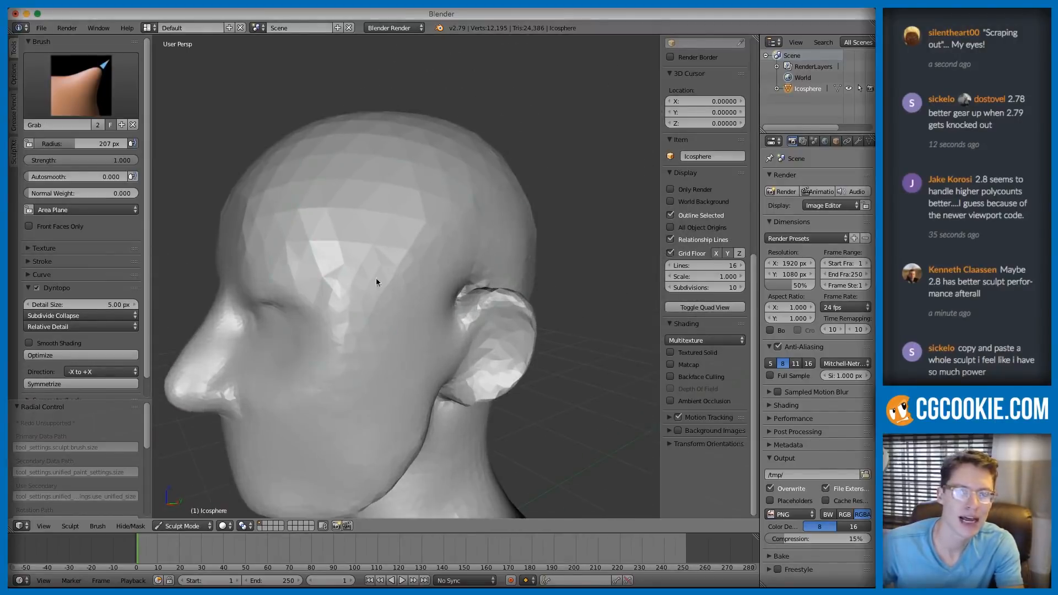
- Mark the temple area with a Grease Pencil circle and clear the drawing again
mouse_move(379, 173)
mouse_down()
mouse_move(335, 209)
mouse_move(374, 316)
mouse_move(442, 205)
mouse_move(348, 189)
mouse_up()
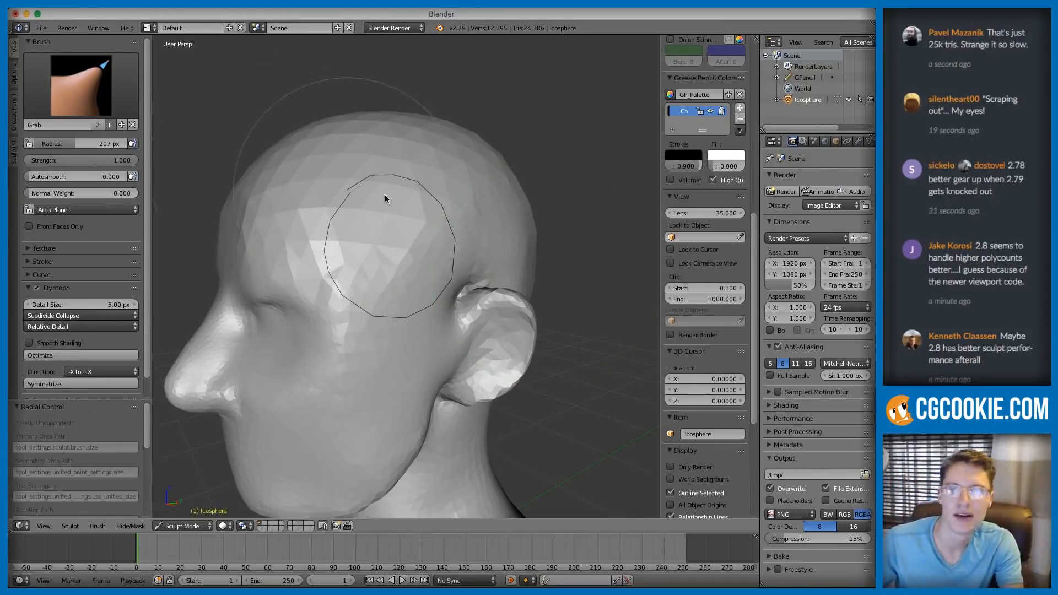
scroll(729, 113, down, 1)
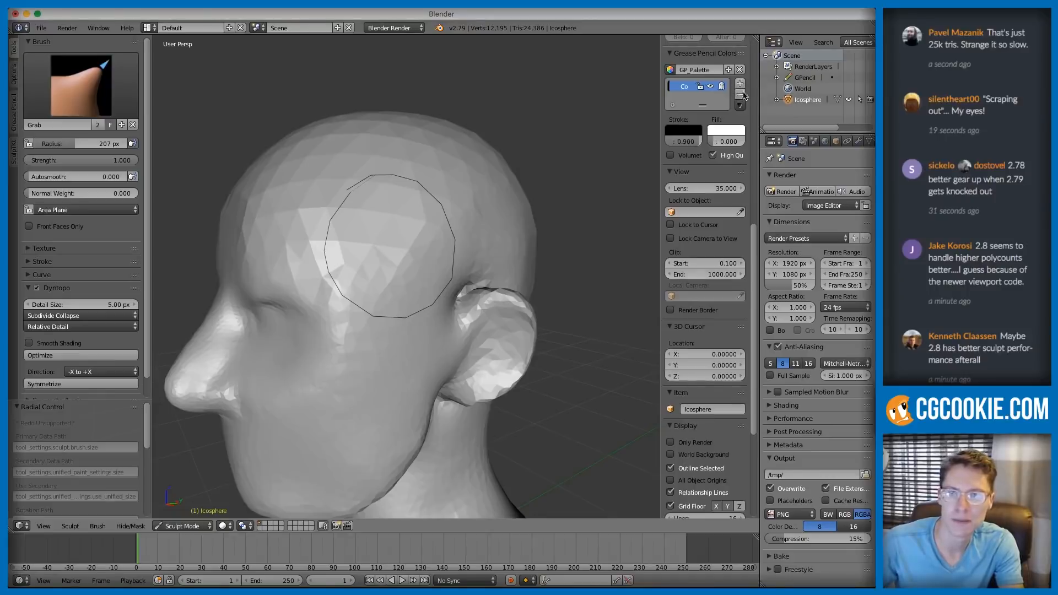
scroll(730, 113, down, 2)
- Smooth the temple with the Smooth brush at a 204 px radius, switch back to Grab and smooth the forehead
key(s)
mouse_move(386, 270)
mouse_down()
mouse_move(377, 280)
mouse_move(373, 230)
mouse_move(403, 273)
mouse_move(356, 243)
mouse_up()
drag(401, 293, 372, 253)
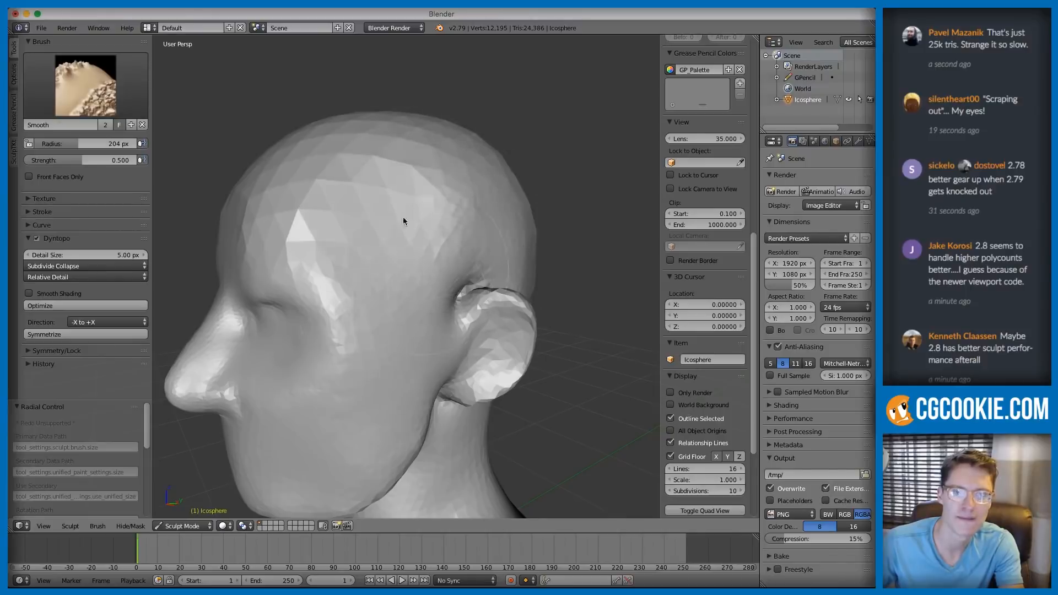
key(g)
mouse_move(464, 231)
middle_down()
mouse_move(526, 245)
mouse_move(491, 196)
mouse_move(485, 230)
middle_up()
mouse_move(456, 263)
shift+mouse_down()
mouse_move(455, 221)
mouse_move(468, 242)
shift+mouse_up()
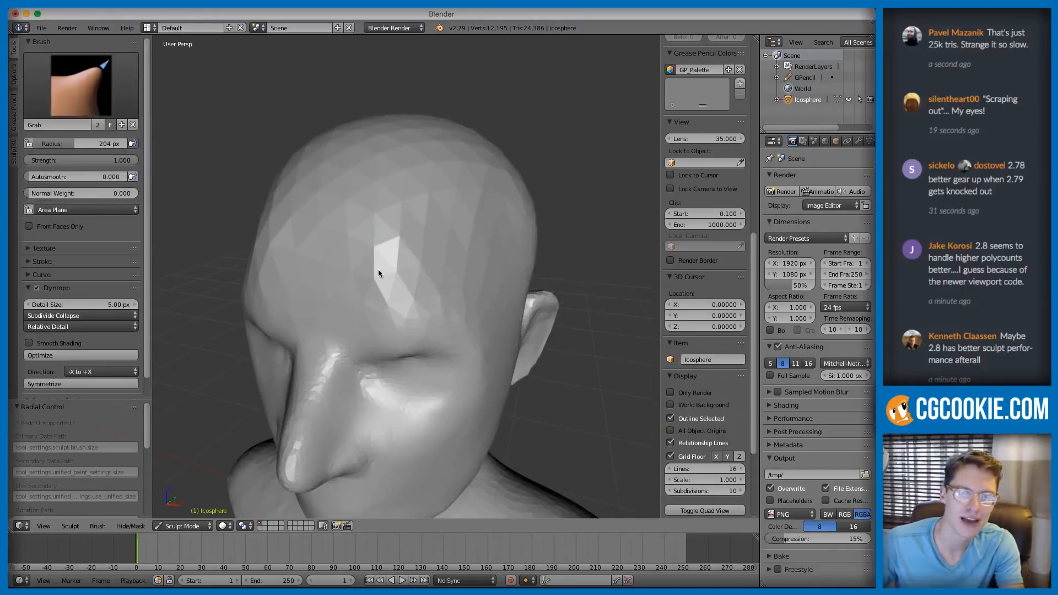
- Pull the front of the forehead slightly downward with the Grab brush at a 204 px radius
drag(375, 234, 358, 277)
scroll(483, 278, down, 4)
middle_drag(484, 279, 498, 196)
scroll(473, 220, up, 4)
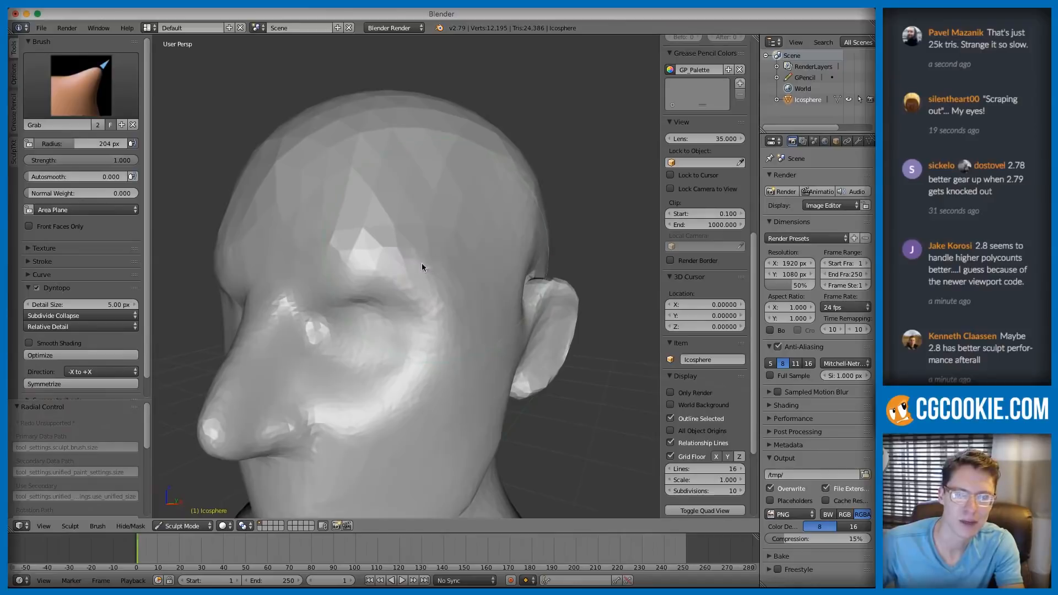
- Switch to the Clay Strips brush and build up a brow ridge across the lower forehead at a 126 px radius
click(81, 85)
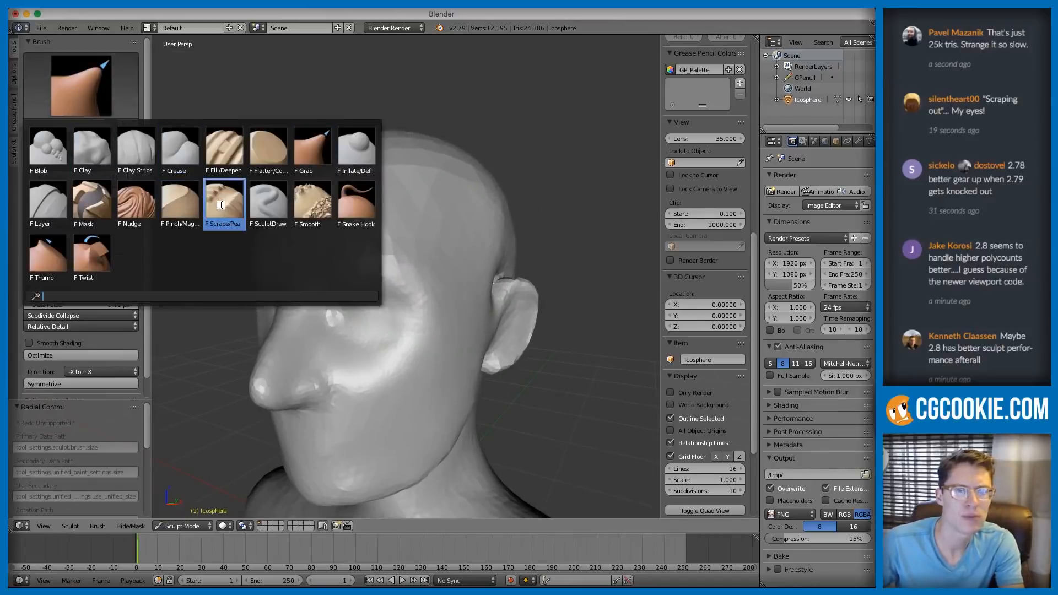
click(146, 157)
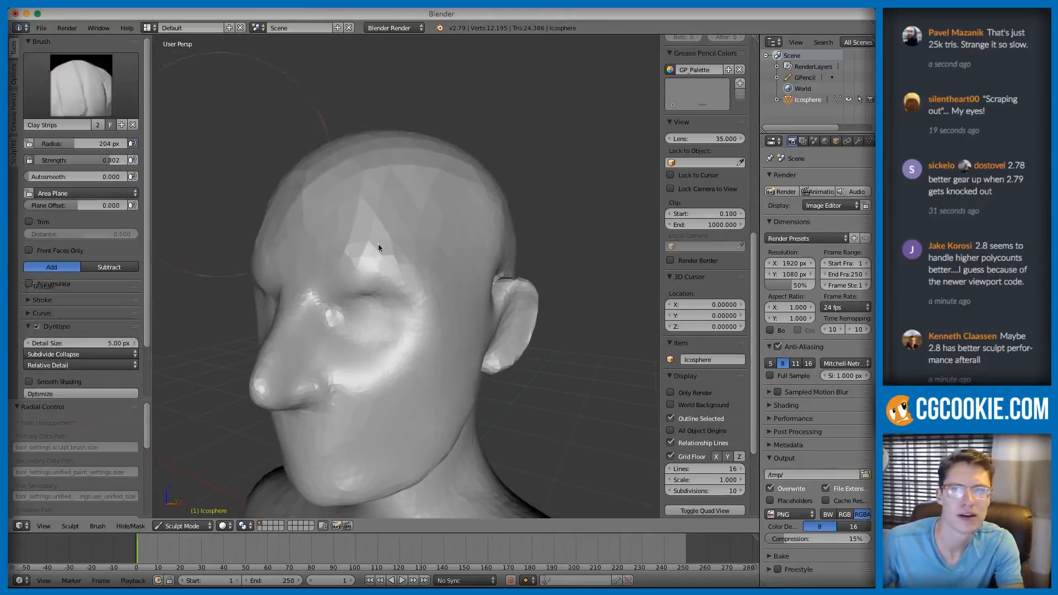
middle_drag(373, 237, 397, 265)
drag(397, 264, 425, 284)
scroll(385, 284, up, 2)
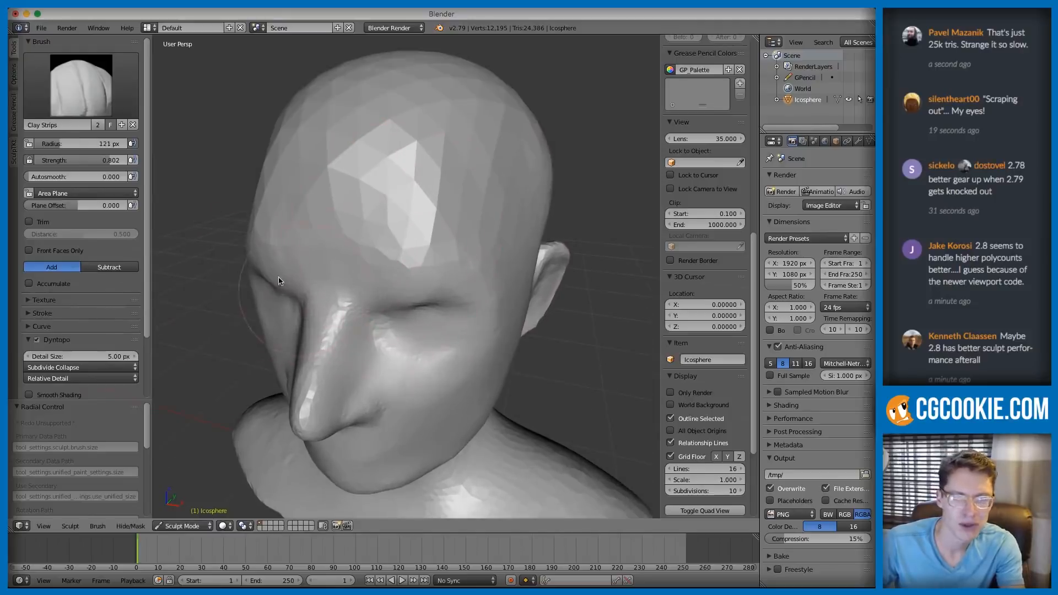
scroll(297, 284, up, 1)
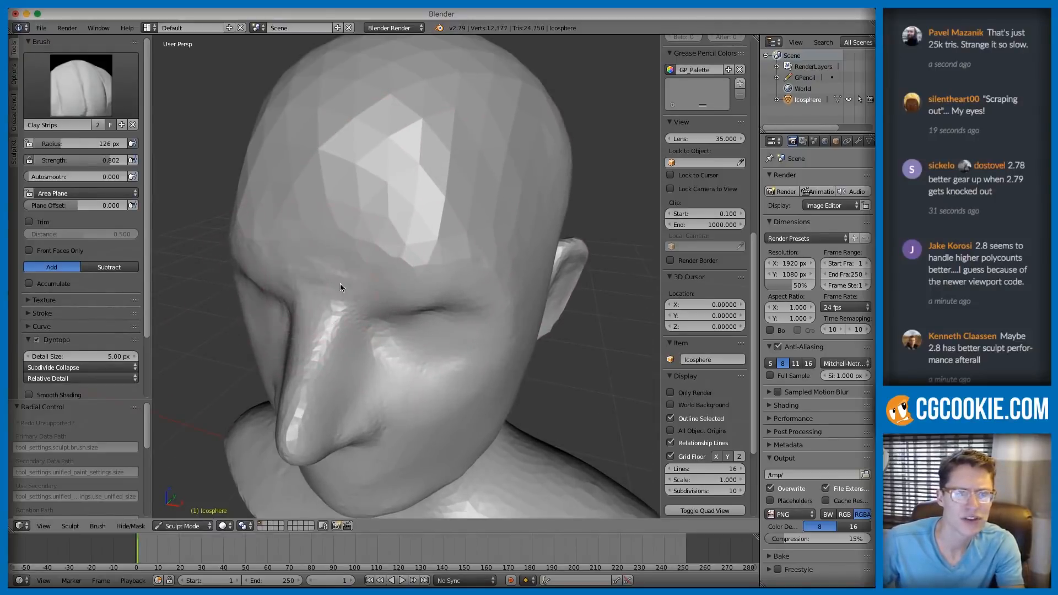
drag(259, 280, 449, 289)
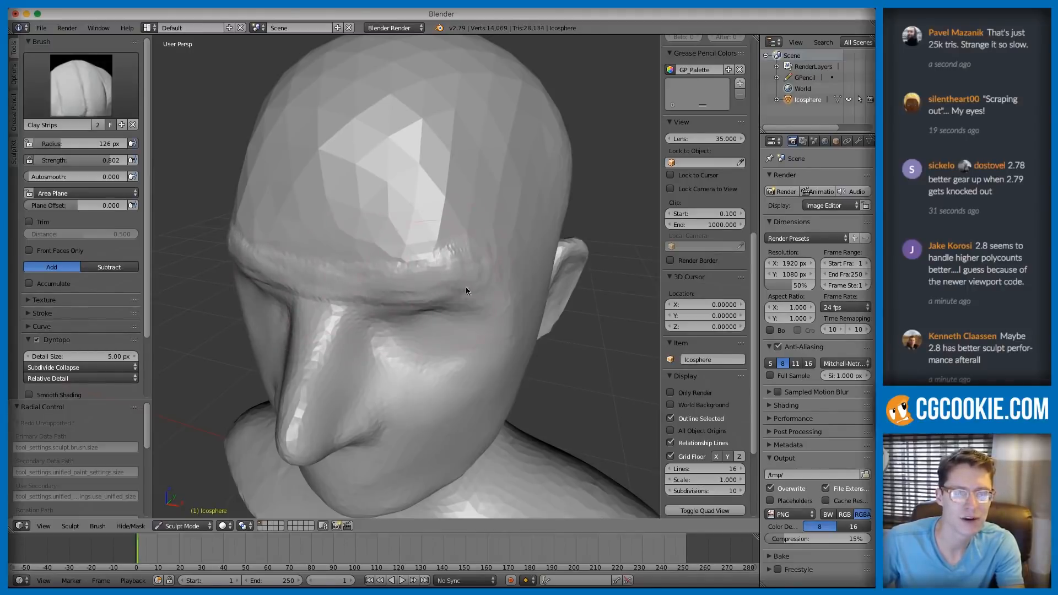
- Extend the brow ridge around the outer eye sockets and fill in its middle with the Clay Strips brush
middle_drag(465, 240, 401, 230)
mouse_move(479, 217)
mouse_down()
mouse_move(397, 201)
mouse_move(499, 191)
mouse_up()
middle_drag(487, 175, 465, 194)
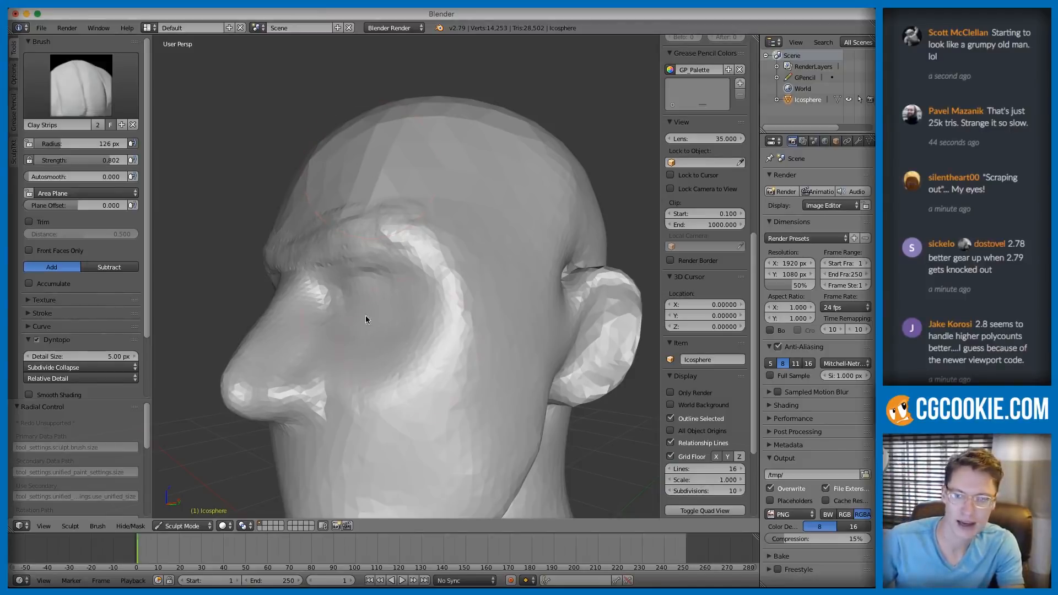
middle_drag(386, 339, 432, 300)
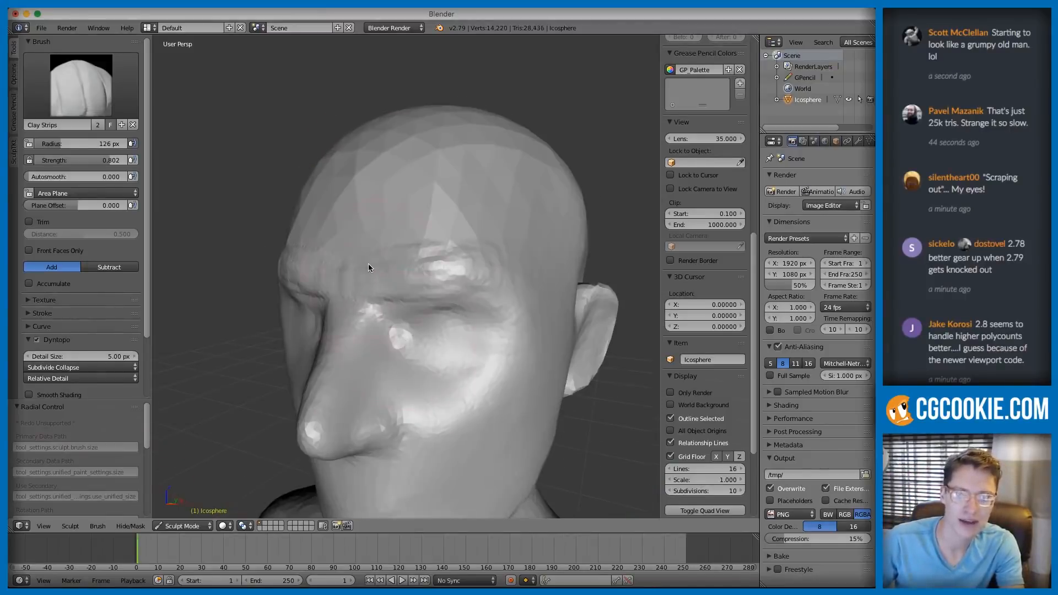
drag(339, 267, 397, 271)
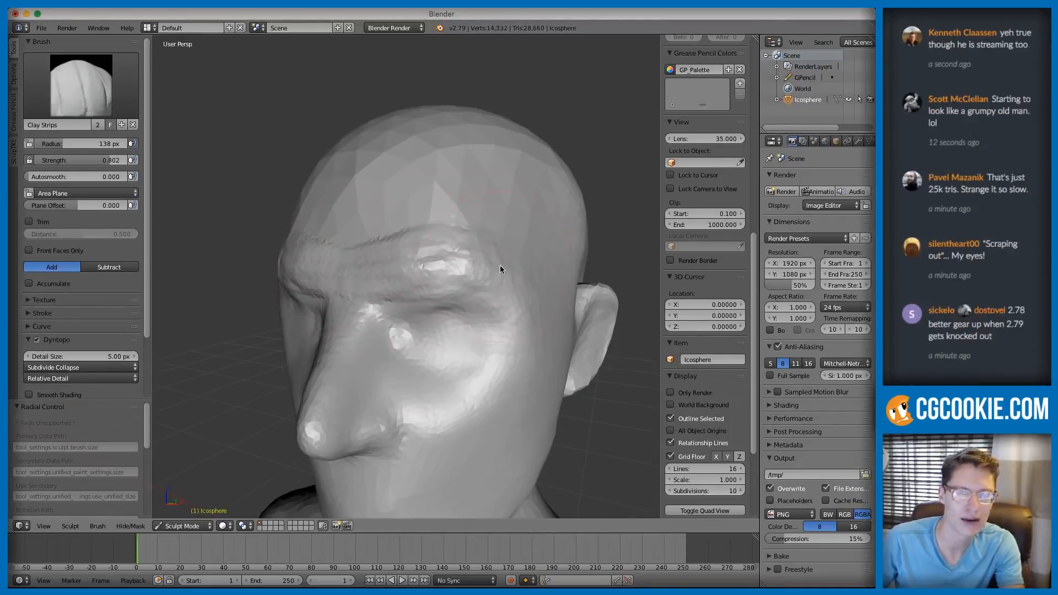
- Enlarge the brush radius to 181 px and smooth the built-up brow ridge into the forehead
key(f)
click(491, 239)
mouse_move(374, 266)
shift+mouse_down()
mouse_move(362, 267)
mouse_move(432, 253)
mouse_move(389, 259)
mouse_move(387, 239)
shift+mouse_up()
mouse_move(387, 239)
middle_down()
mouse_move(426, 169)
mouse_move(461, 231)
mouse_move(476, 210)
mouse_move(431, 222)
mouse_move(414, 284)
middle_up()
scroll(414, 287, up, 3)
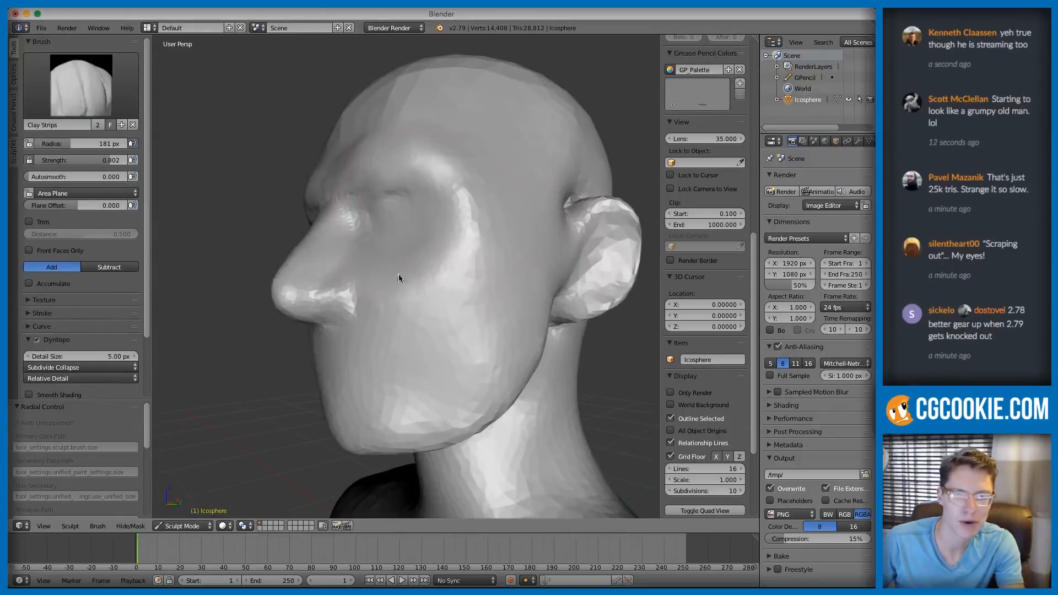
- Switch to the Pinch/Magnify brush and pinch the tip of the nose
key(p)
scroll(384, 267, down, 1)
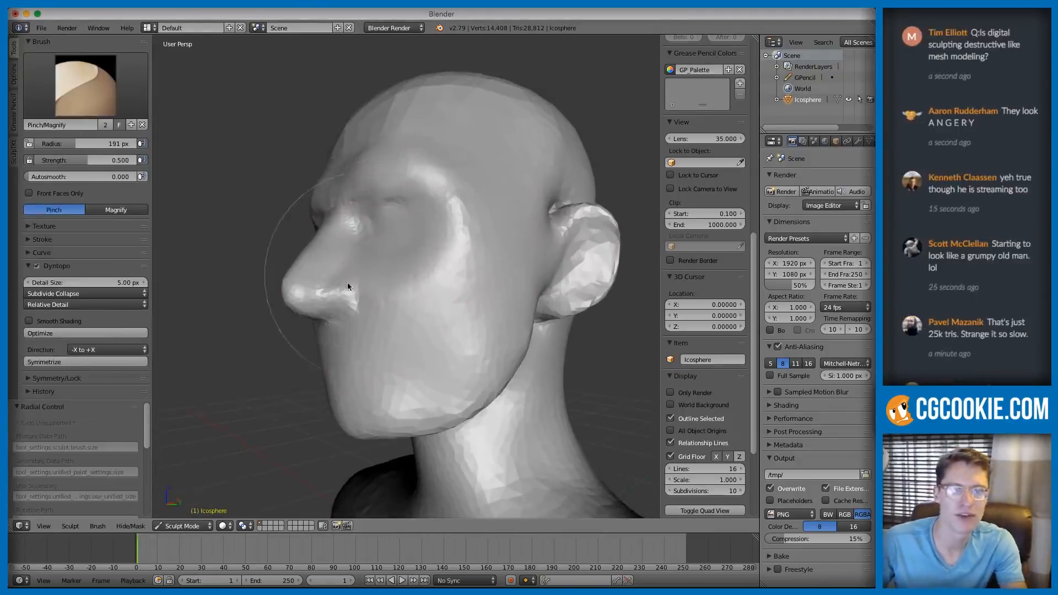
scroll(354, 284, down, 1)
mouse_move(320, 285)
mouse_down()
mouse_move(302, 286)
mouse_move(340, 290)
mouse_move(303, 285)
mouse_up()
middle_drag(336, 276, 266, 246)
- Switch to the Grab brush, adjust its radius and reshape the side of the nose from the front
key(g)
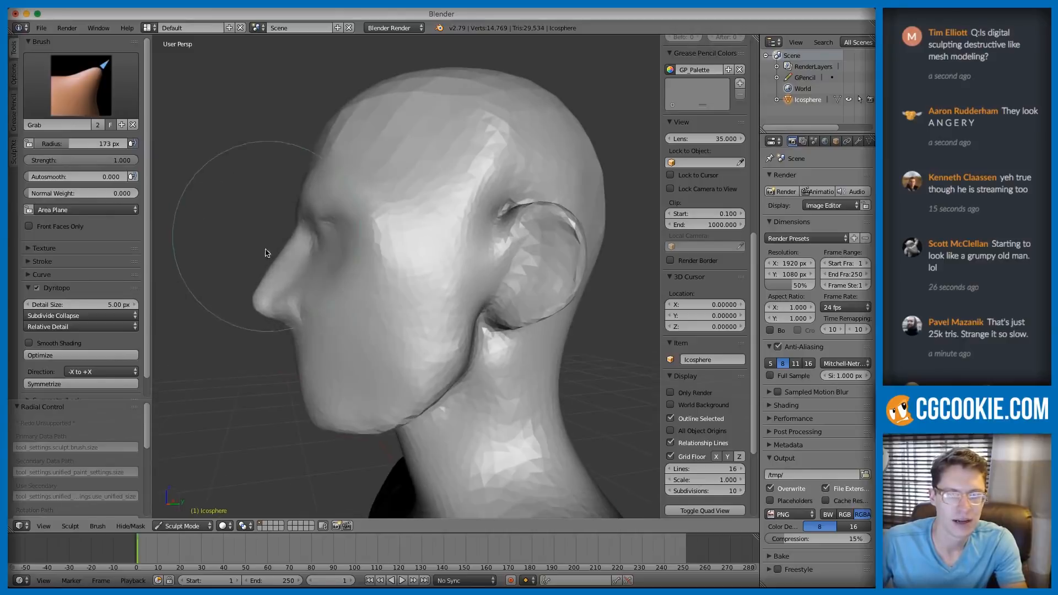
key(f)
click(248, 260)
key(f)
click(276, 269)
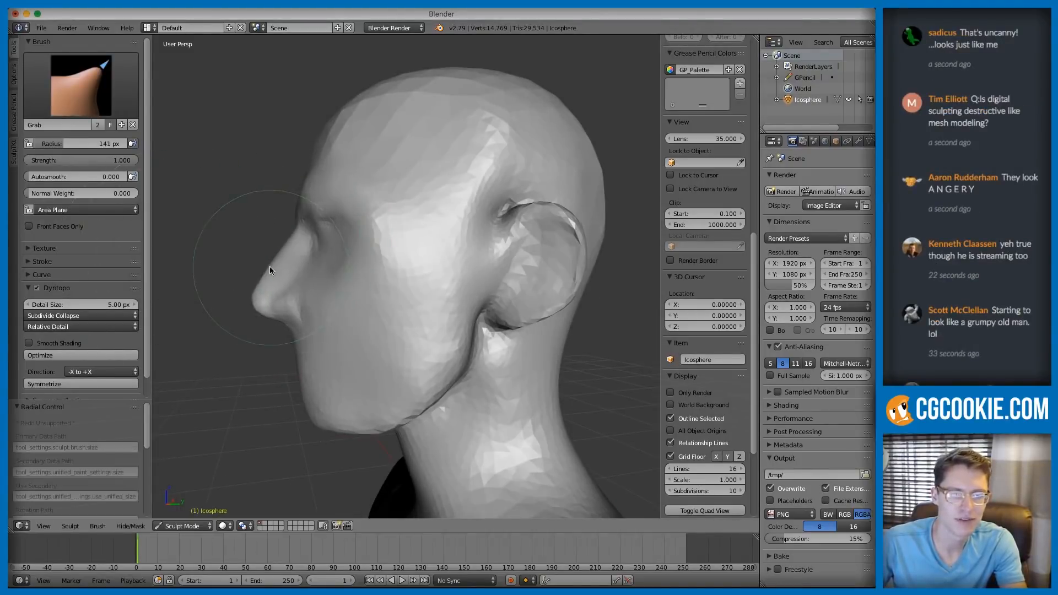
mouse_move(273, 269)
middle_down()
mouse_move(383, 213)
mouse_move(494, 215)
mouse_move(545, 193)
middle_up()
scroll(519, 224, up, 5)
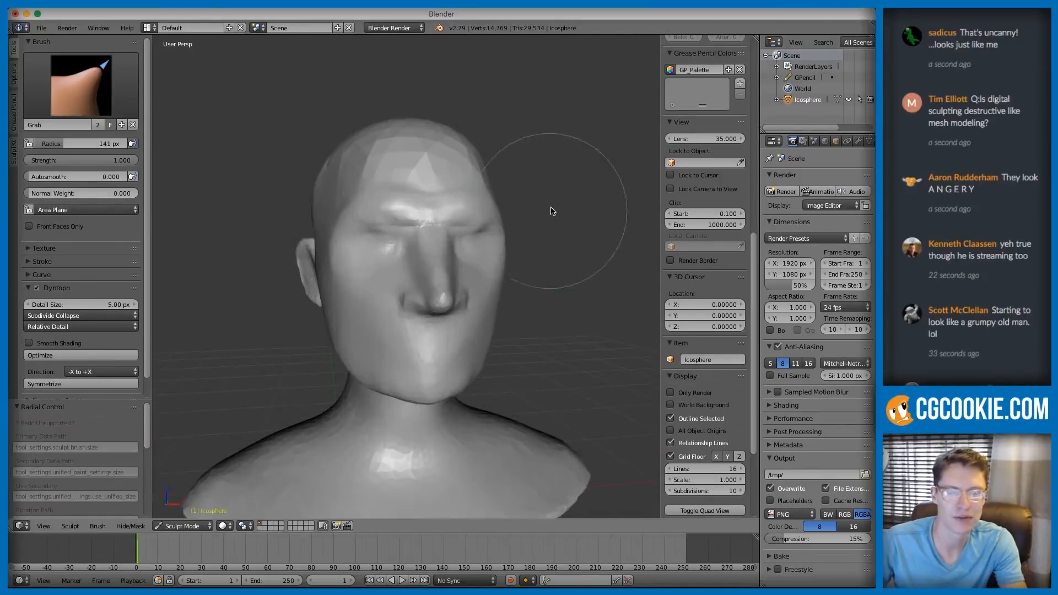
key(f)
click(469, 246)
middle_drag(470, 246, 415, 280)
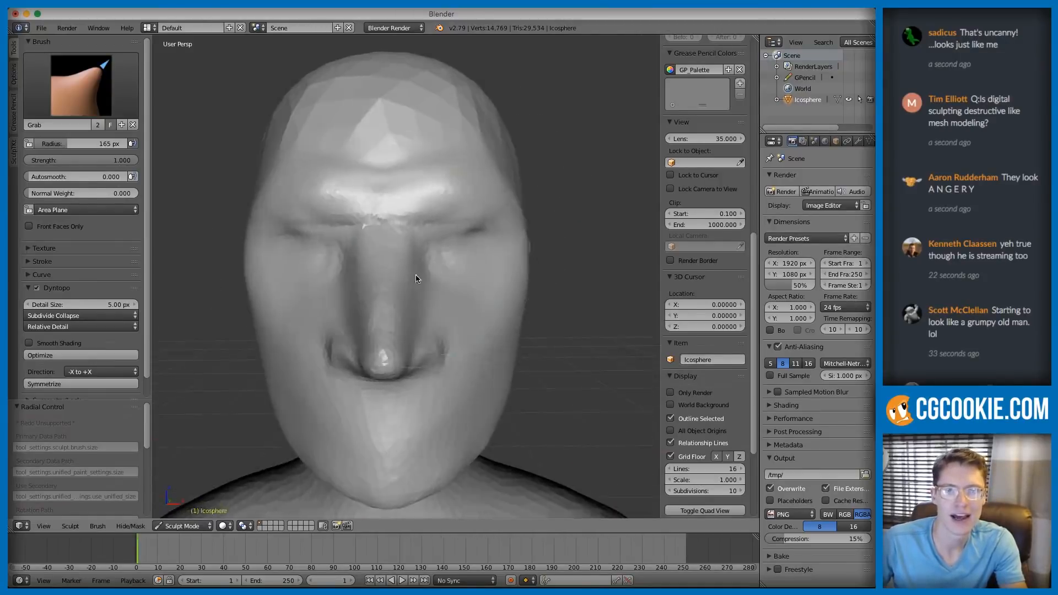
drag(411, 284, 408, 285)
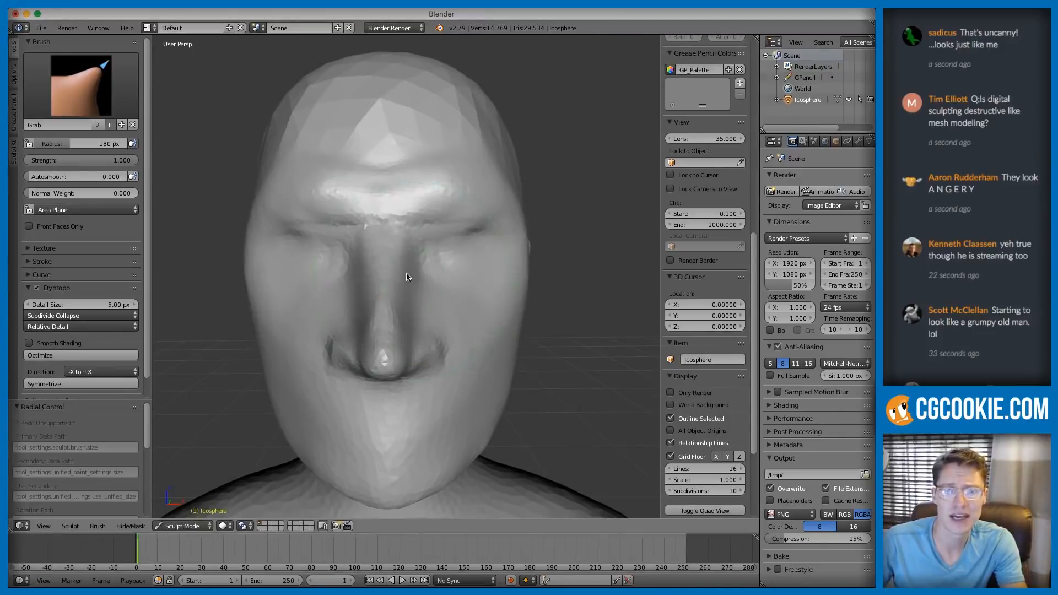
mouse_move(399, 272)
middle_down()
mouse_move(400, 248)
mouse_move(436, 208)
mouse_move(407, 219)
mouse_move(432, 218)
middle_up()
- Switch to the Crease brush and examine the head's overall shape from the front and the side
key(shift+c)
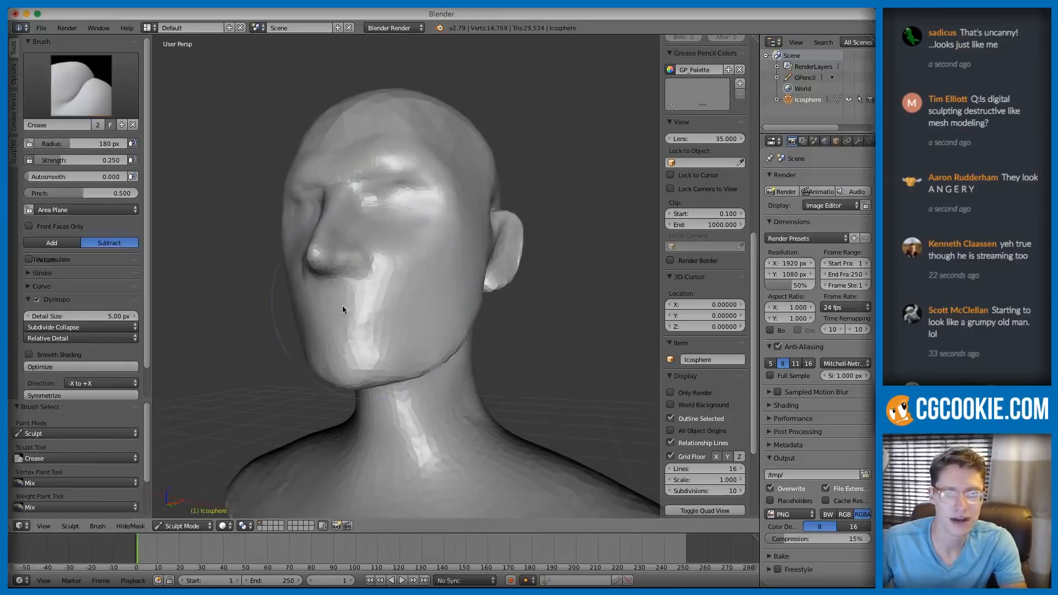
middle_drag(363, 296, 437, 276)
scroll(437, 276, down, 3)
middle_drag(533, 227, 485, 215)
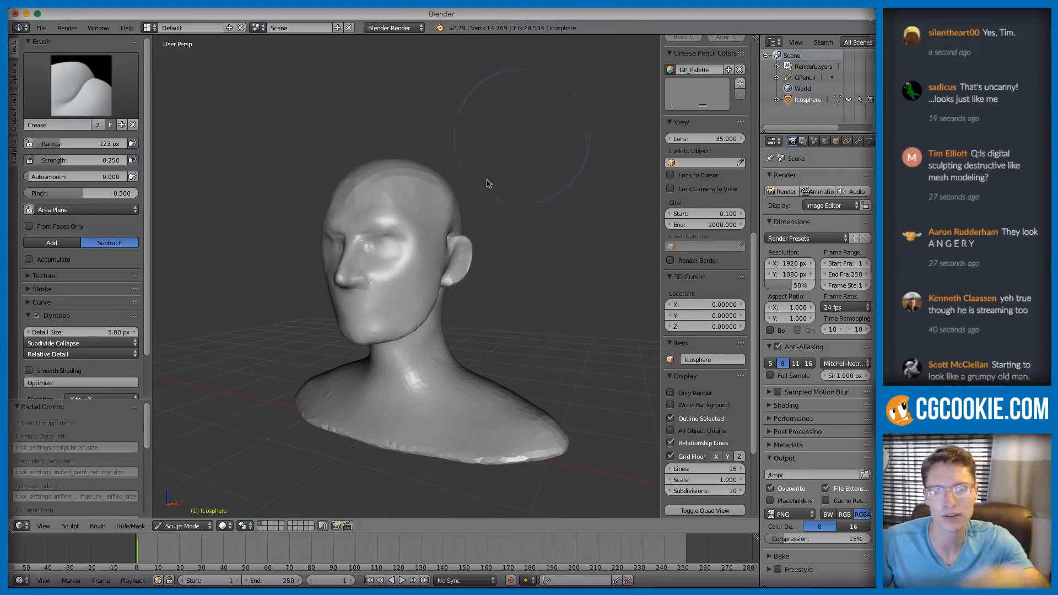
scroll(390, 266, up, 3)
middle_drag(390, 266, 399, 309)
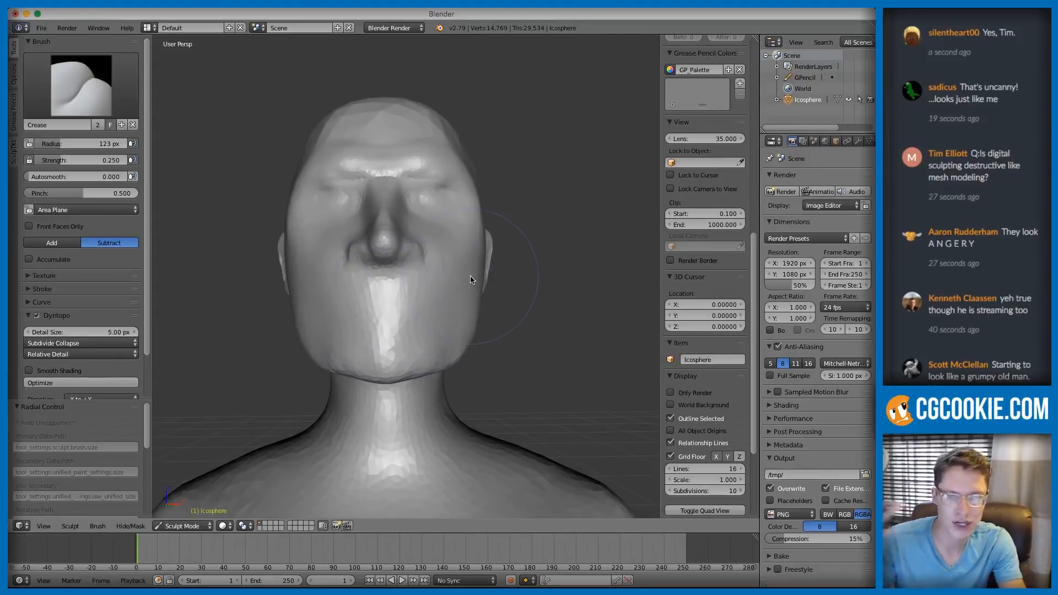
scroll(339, 236, down, 3)
middle_drag(290, 253, 298, 238)
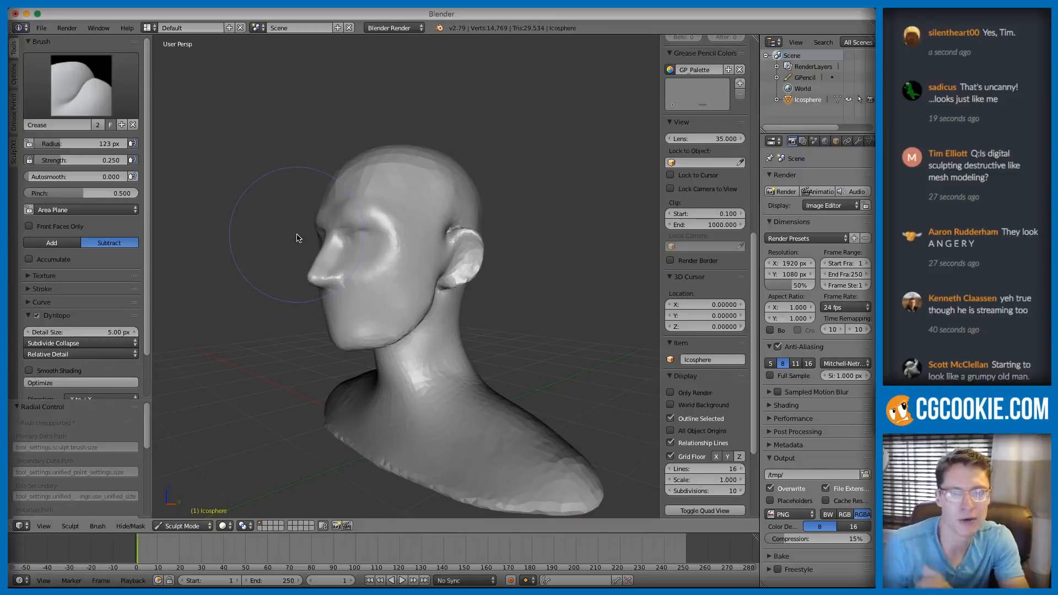
scroll(395, 251, up, 2)
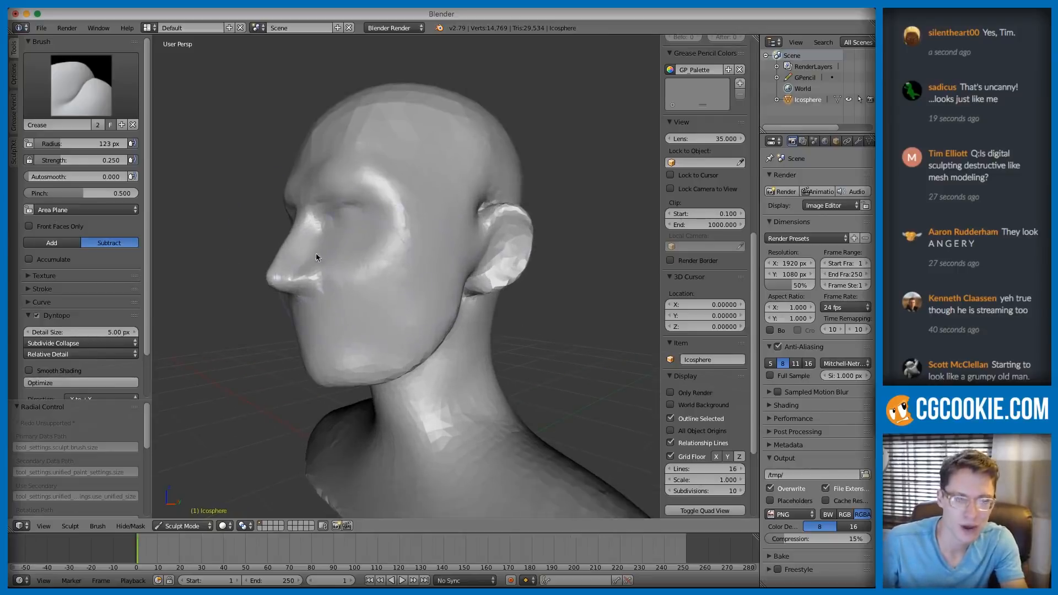
- Set the Crease brush to Add with a 101 px radius
middle_drag(310, 260, 389, 245)
key(f)
click(380, 250)
click(51, 243)
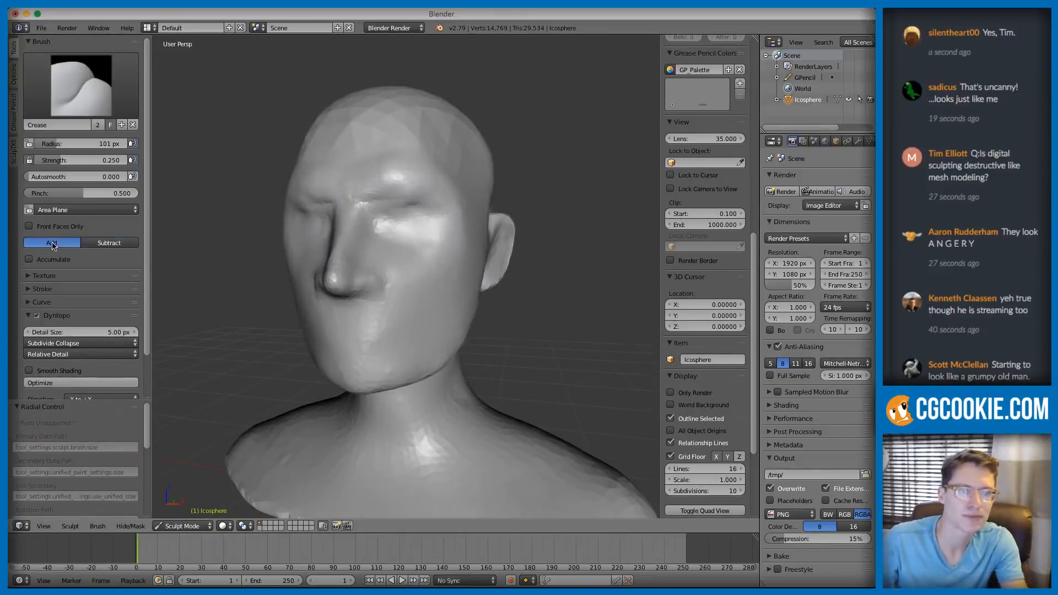
scroll(383, 320, up, 2)
mouse_move(377, 328)
middle_down()
mouse_move(373, 350)
mouse_move(402, 316)
mouse_move(392, 327)
middle_up()
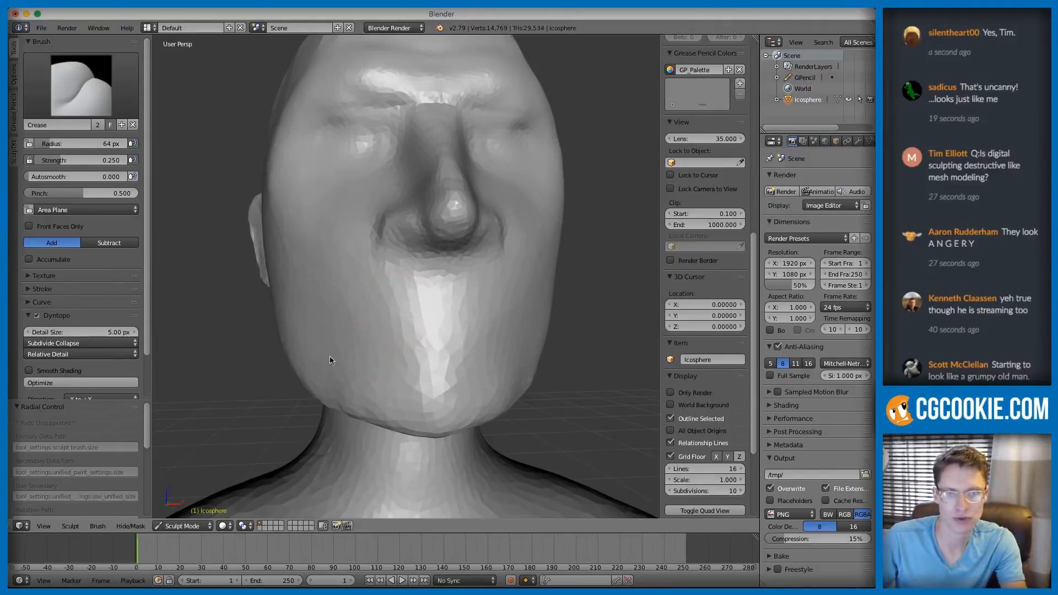
- Reduce the Crease brush's radius to 44 px and raise its strength to 0.700 for the mouth area
mouse_move(364, 326)
middle_down()
mouse_move(326, 325)
mouse_move(365, 341)
middle_up()
key(f)
click(356, 312)
key(shift+f)
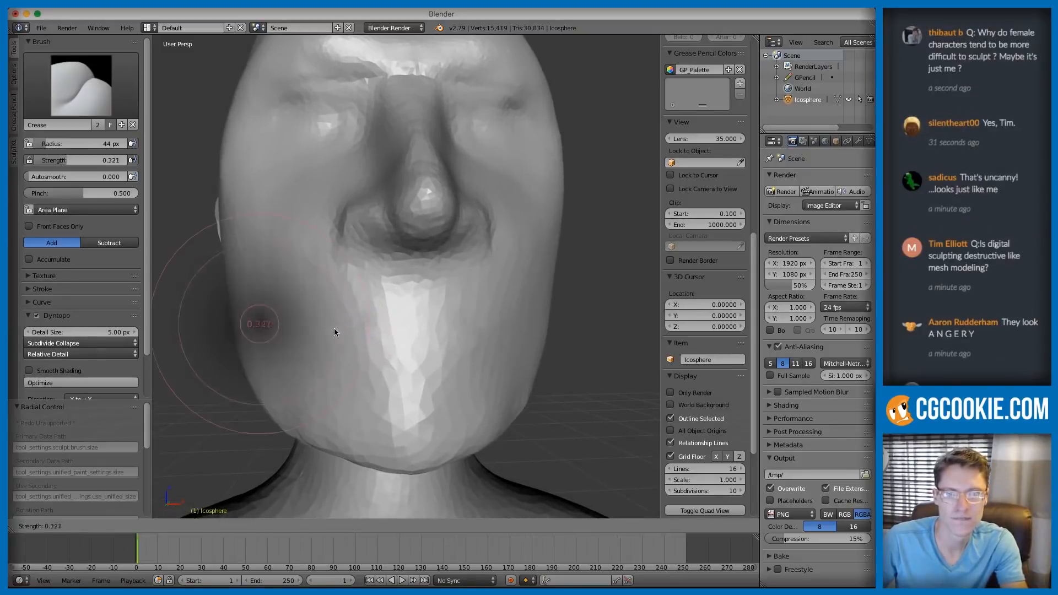
click(303, 343)
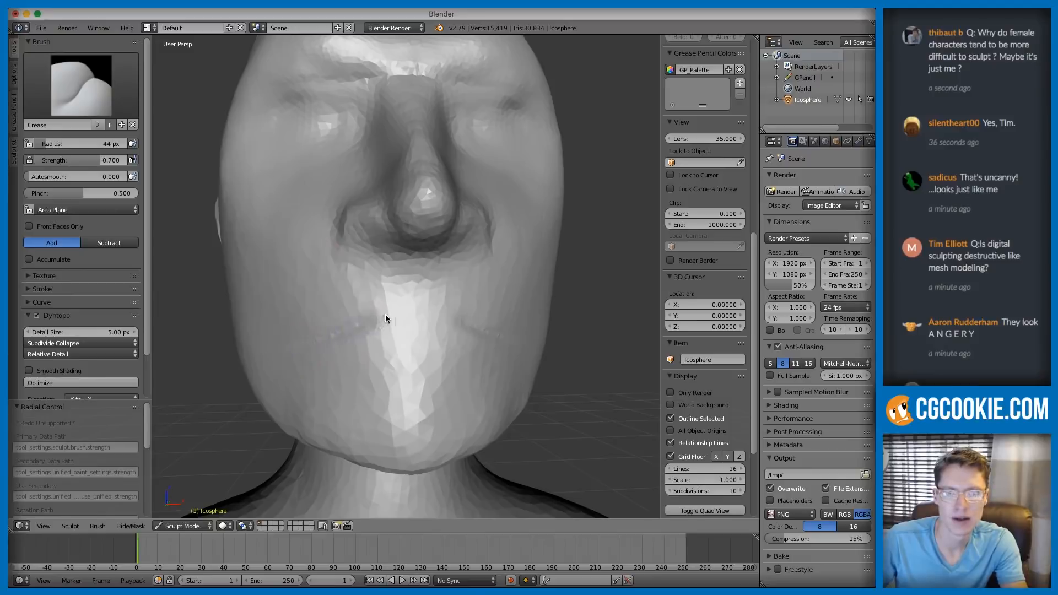
- Sculpt a curved mouth line below the nose, running from the centre out to the corners, with the Crease brush
mouse_move(413, 326)
mouse_down()
mouse_move(377, 317)
mouse_move(315, 338)
mouse_up()
key(ctrl+z)
key(ctrl+z)
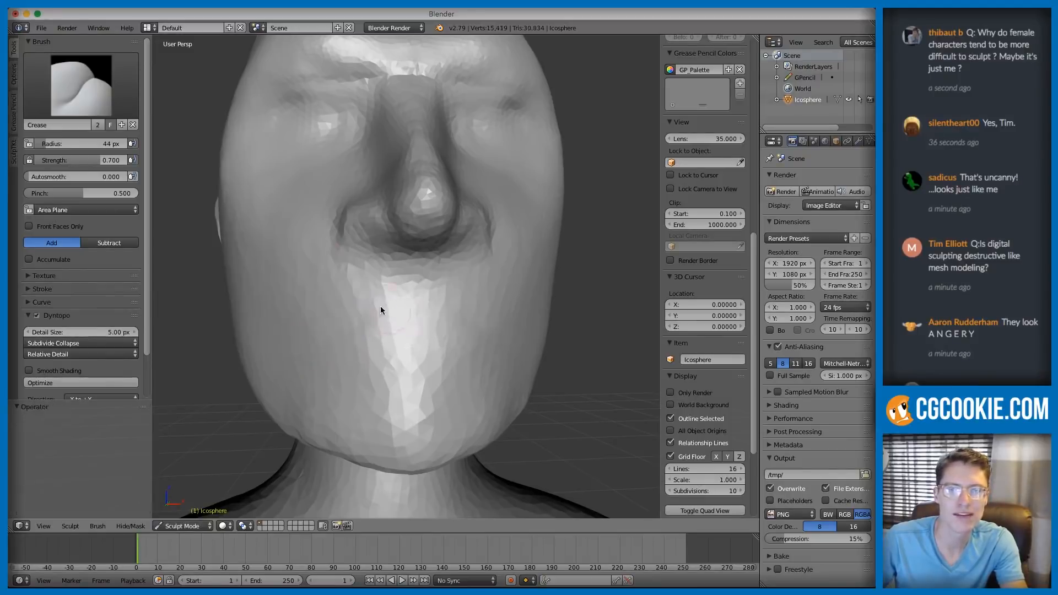
key(ctrl+shift+z)
key(ctrl+shift+z)
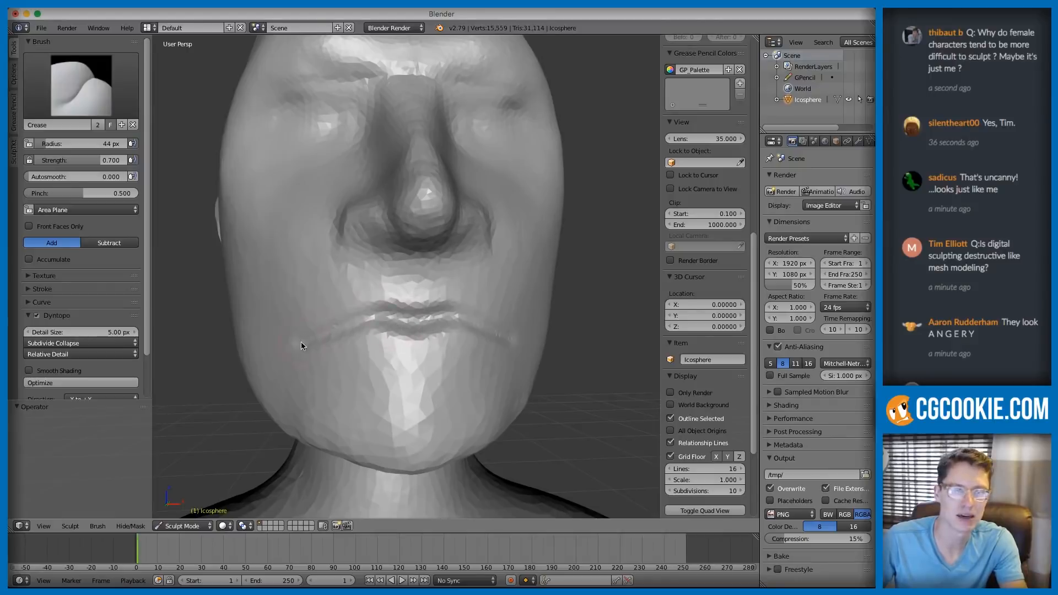
mouse_move(416, 328)
mouse_down()
mouse_move(377, 314)
mouse_move(331, 336)
mouse_up()
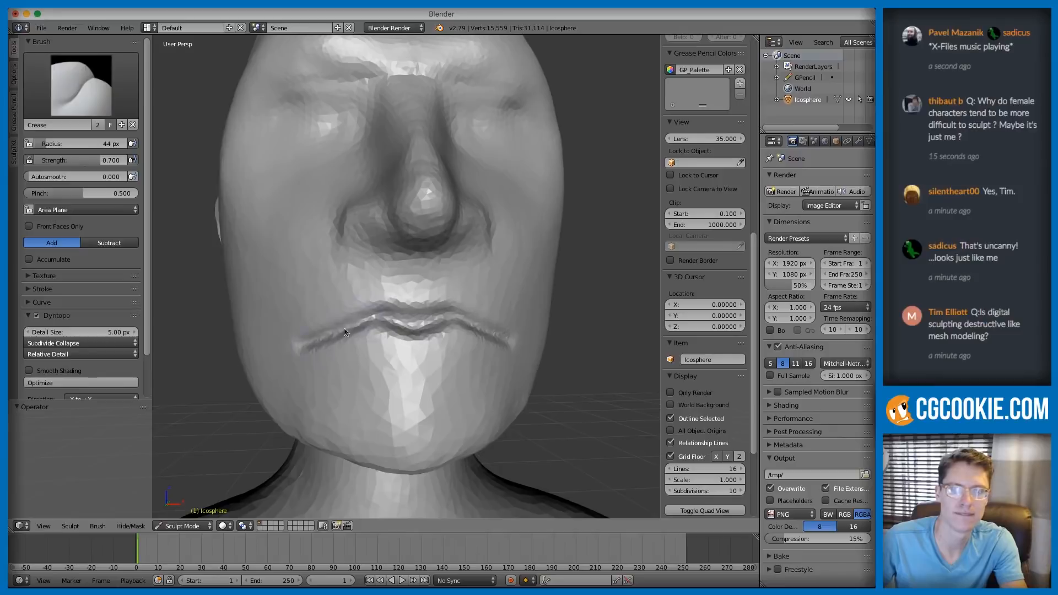
- Deepen the mouth line and lengthen its corners with the Crease brush at a 49 px radius
mouse_move(449, 306)
middle_down()
mouse_move(521, 300)
mouse_move(442, 300)
mouse_move(405, 329)
mouse_move(429, 322)
middle_up()
scroll(404, 329, up, 2)
key(f)
click(434, 319)
scroll(395, 334, up, 1)
key(f)
click(361, 338)
mouse_move(322, 359)
mouse_down()
mouse_move(381, 341)
mouse_move(428, 350)
mouse_move(422, 344)
mouse_up()
middle_drag(419, 326, 393, 325)
mouse_move(368, 333)
mouse_down()
mouse_move(303, 354)
mouse_move(386, 324)
mouse_up()
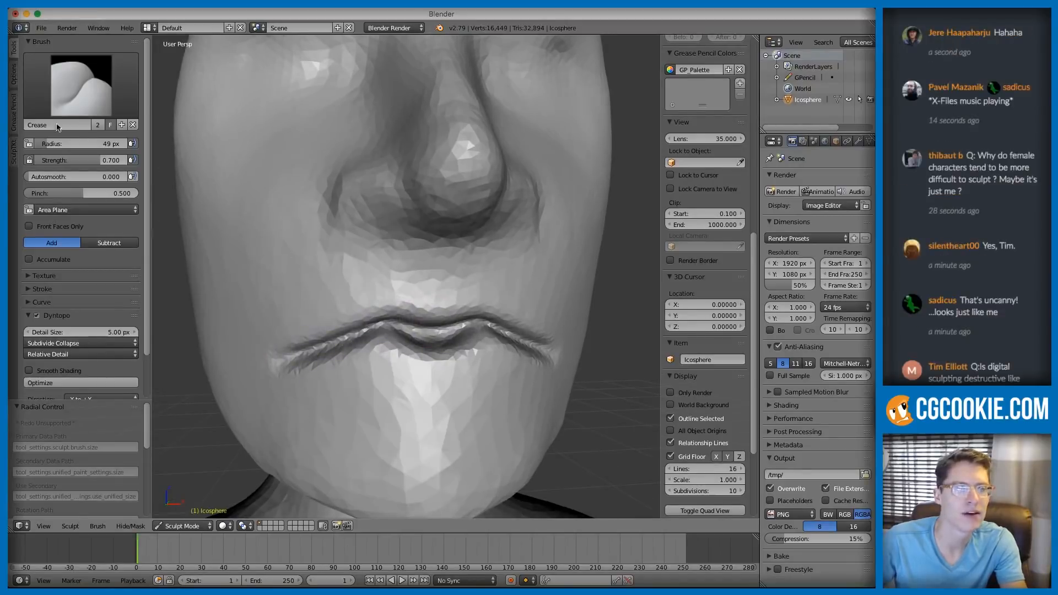
- Switch to the Inflate/Deflate brush and set its radius to 106 px
middle_drag(435, 267, 414, 253)
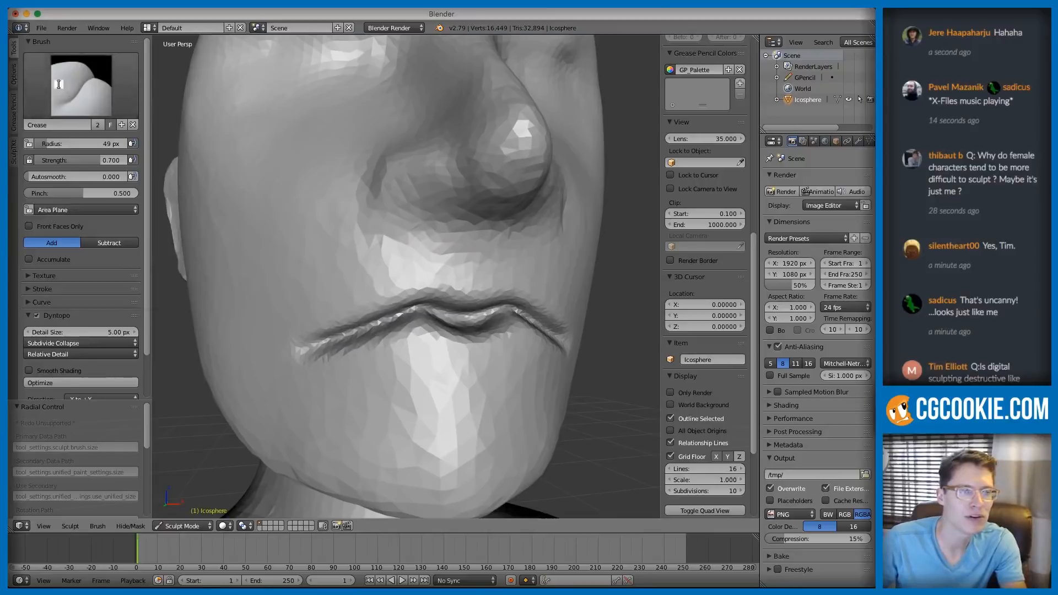
key(i)
key(f)
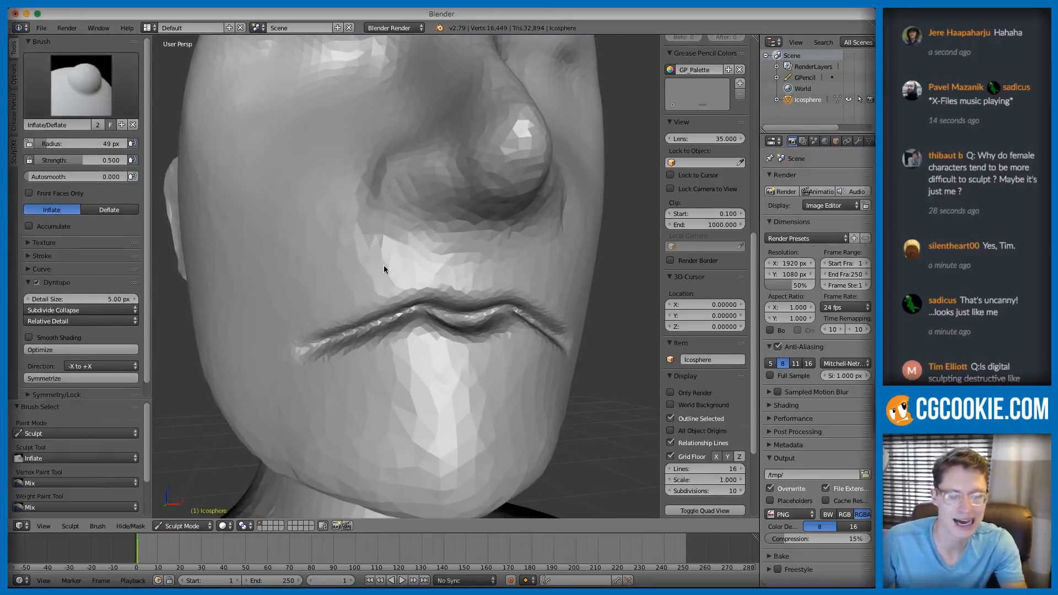
click(419, 259)
mouse_move(419, 258)
middle_down()
mouse_move(424, 239)
mouse_move(407, 258)
mouse_move(388, 249)
middle_up()
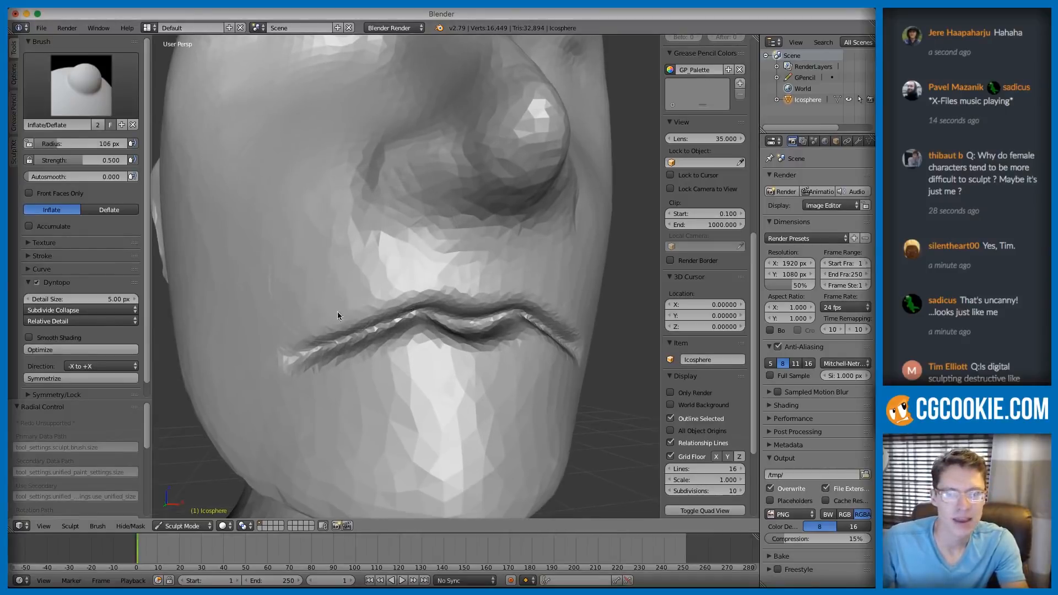
- Change the Dyntopo detail refine method to Subdivide Edges
scroll(81, 219, down, 1)
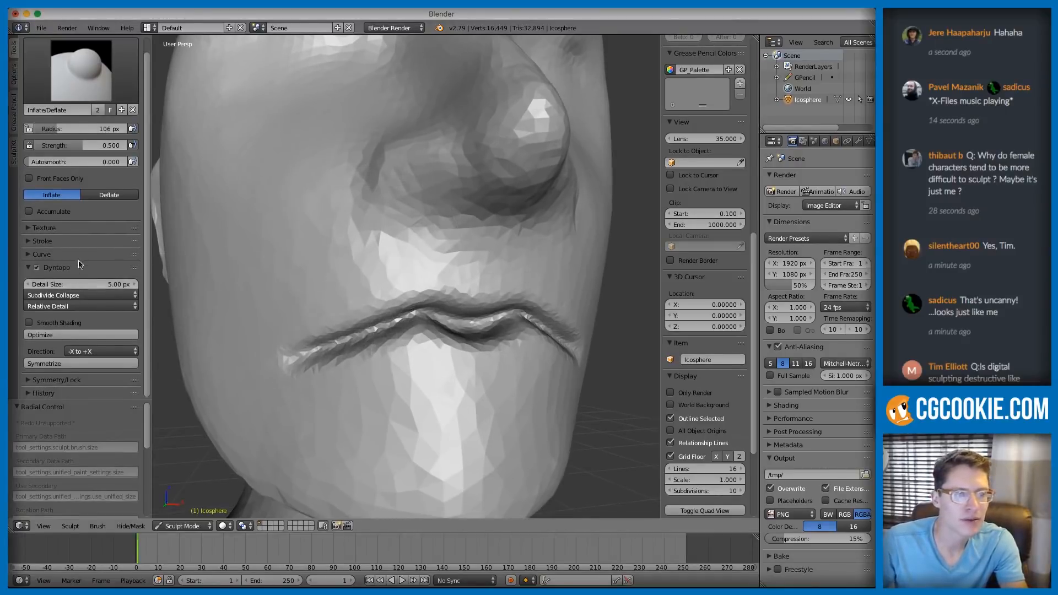
click(53, 297)
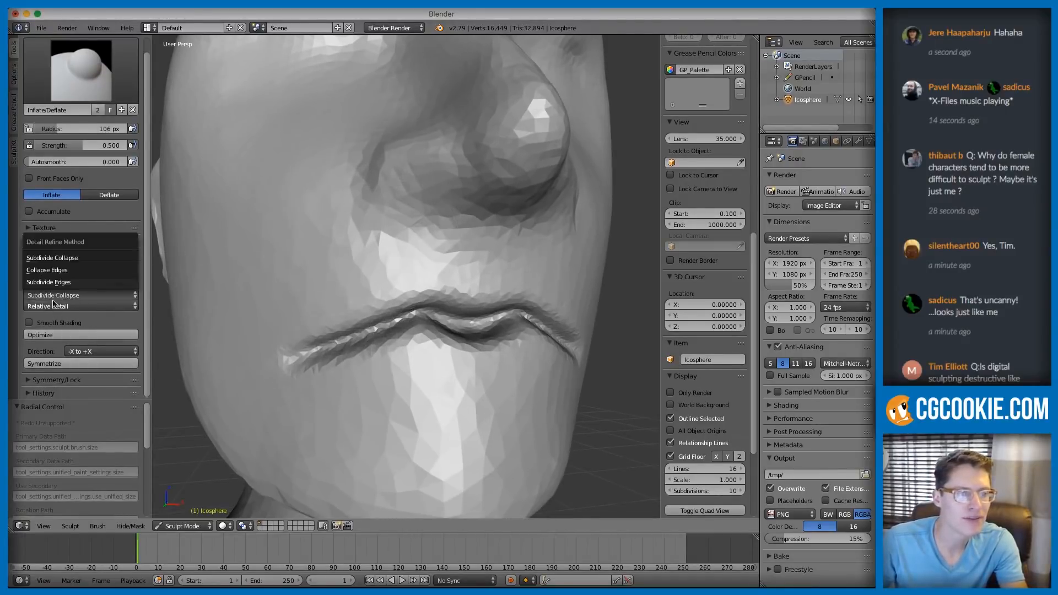
click(60, 282)
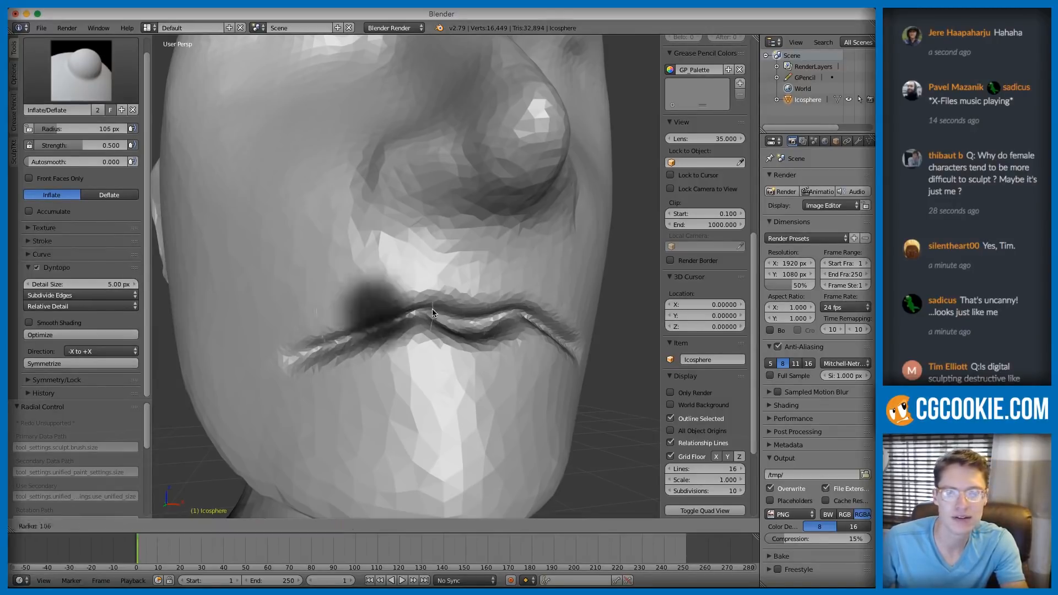
- Inflate the lip area along the mouth line with the Inflate/Deflate brush at a 128 px radius
mouse_move(416, 316)
mouse_down()
mouse_move(322, 345)
mouse_move(422, 317)
mouse_move(484, 319)
mouse_move(420, 307)
mouse_move(477, 335)
mouse_move(457, 325)
mouse_move(480, 311)
mouse_move(420, 342)
mouse_move(375, 318)
mouse_move(299, 357)
mouse_up()
key(ctrl+z)
key(f)
click(483, 331)
drag(387, 326, 386, 325)
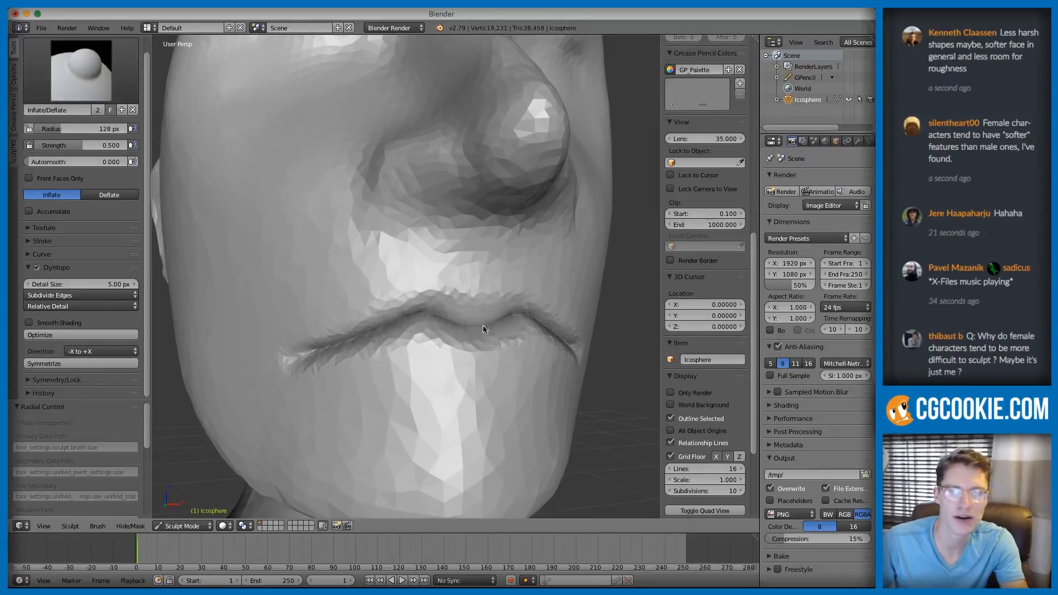
- Sculpt a raised edge along the upper lip with the Crease brush at a 109 px radius
scroll(489, 221, down, 4)
middle_drag(489, 221, 515, 305)
scroll(496, 322, up, 3)
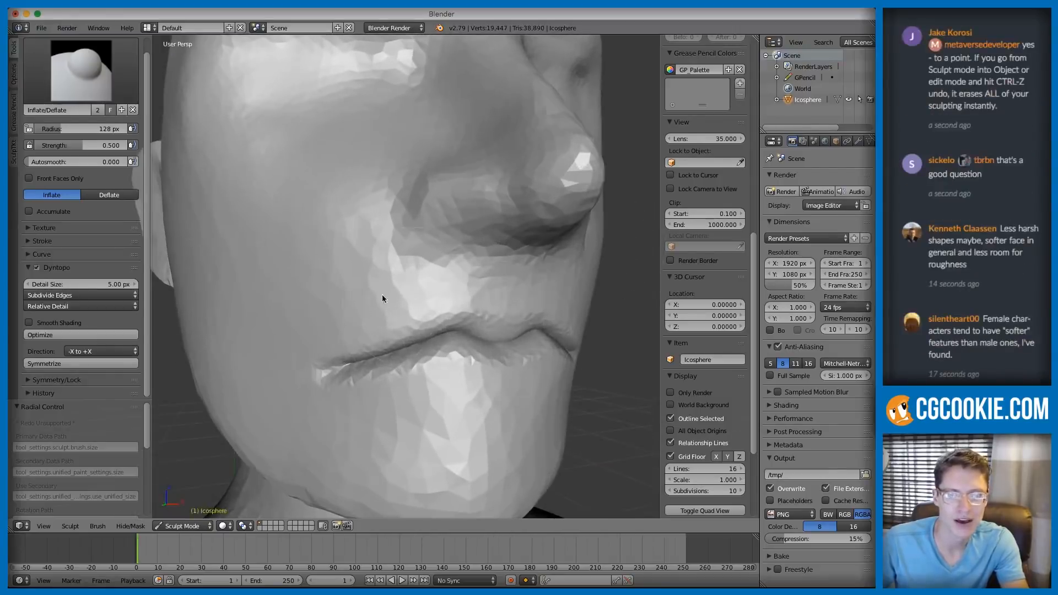
middle_drag(386, 300, 374, 308)
key(shift+c)
scroll(394, 299, up, 2)
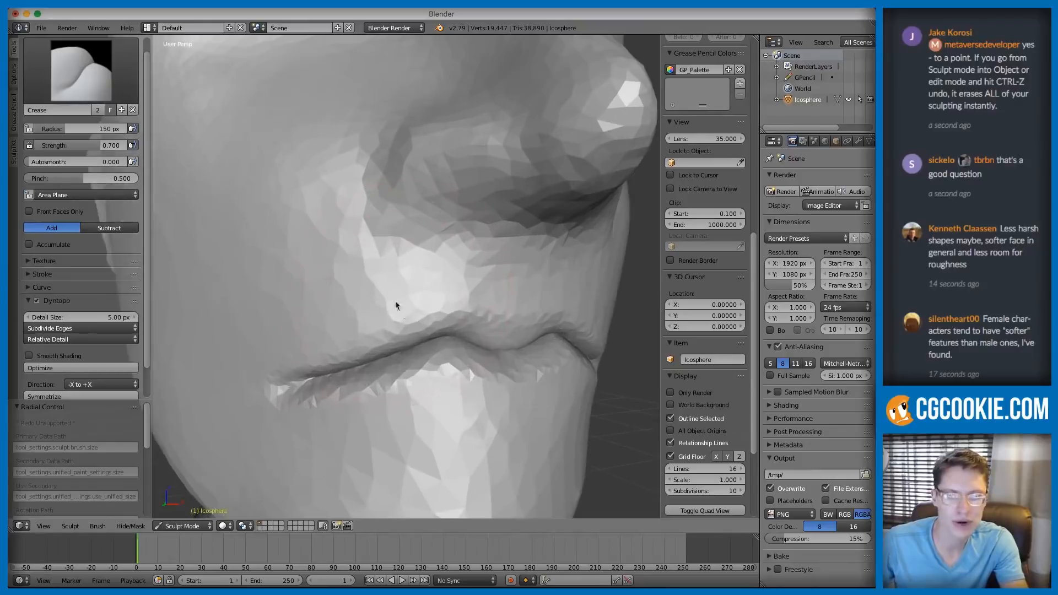
key(f)
click(303, 351)
mouse_move(303, 351)
middle_down()
mouse_move(336, 323)
mouse_move(298, 362)
middle_up()
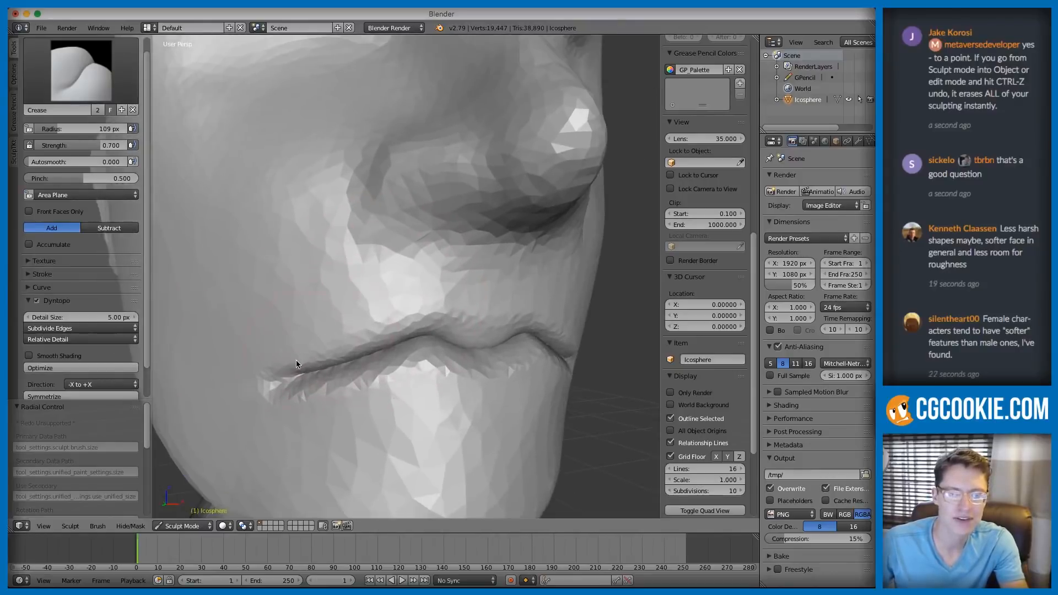
drag(419, 303, 406, 310)
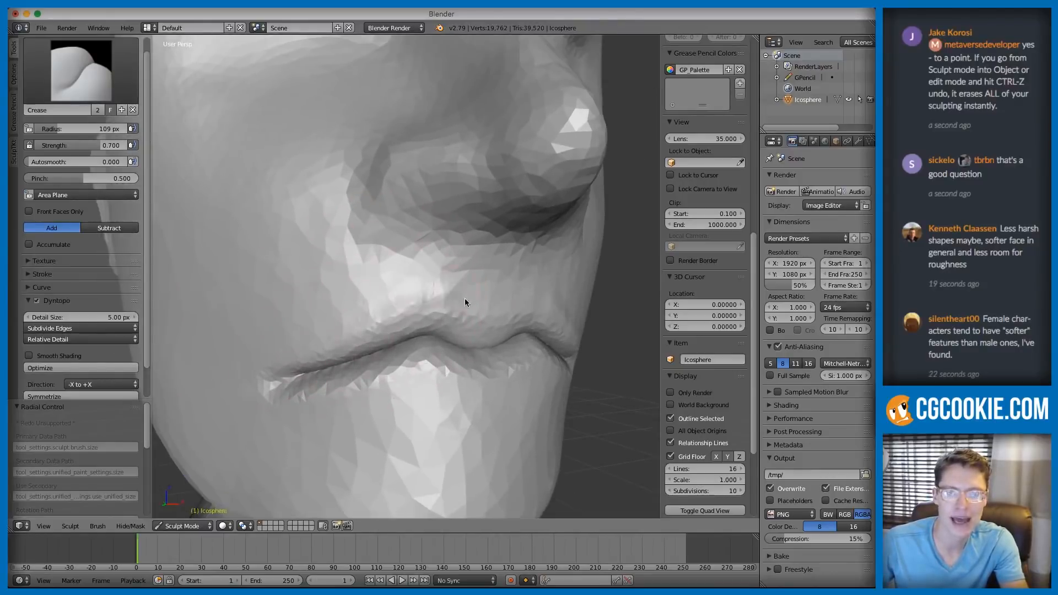
drag(371, 329, 413, 308)
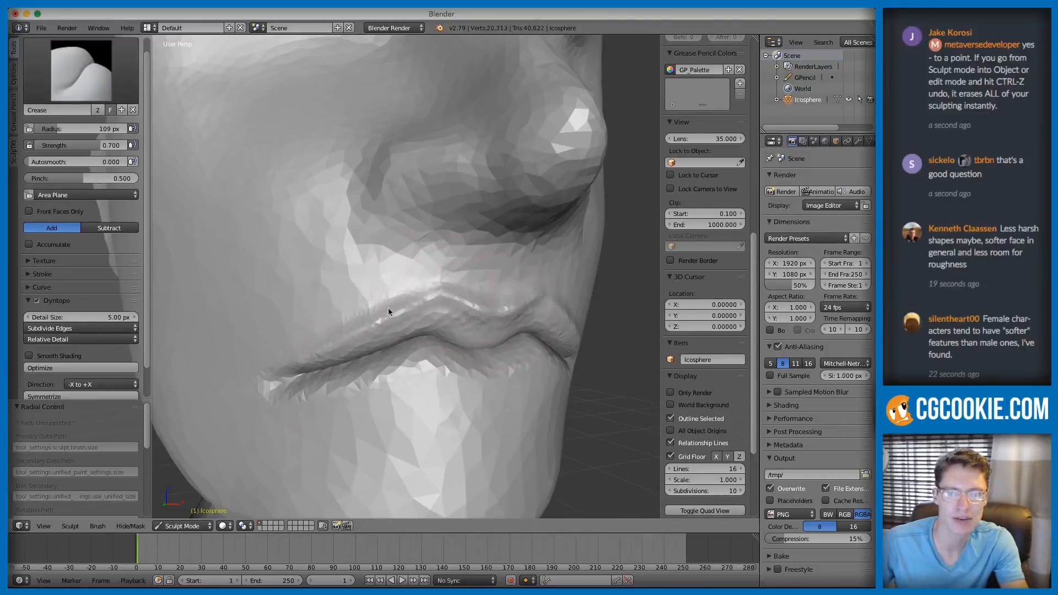
- Extend the upper lip's edge and form the lower lip's edge with the Crease brush, at radii of 95 and 164 px
key(f)
click(416, 303)
middle_drag(416, 302, 385, 269)
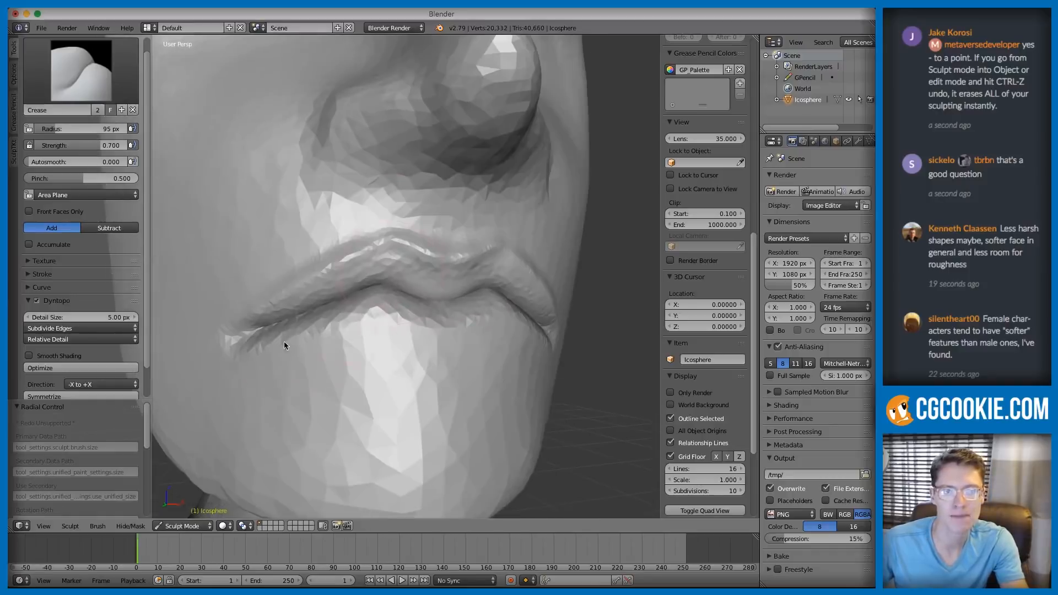
drag(308, 343, 453, 330)
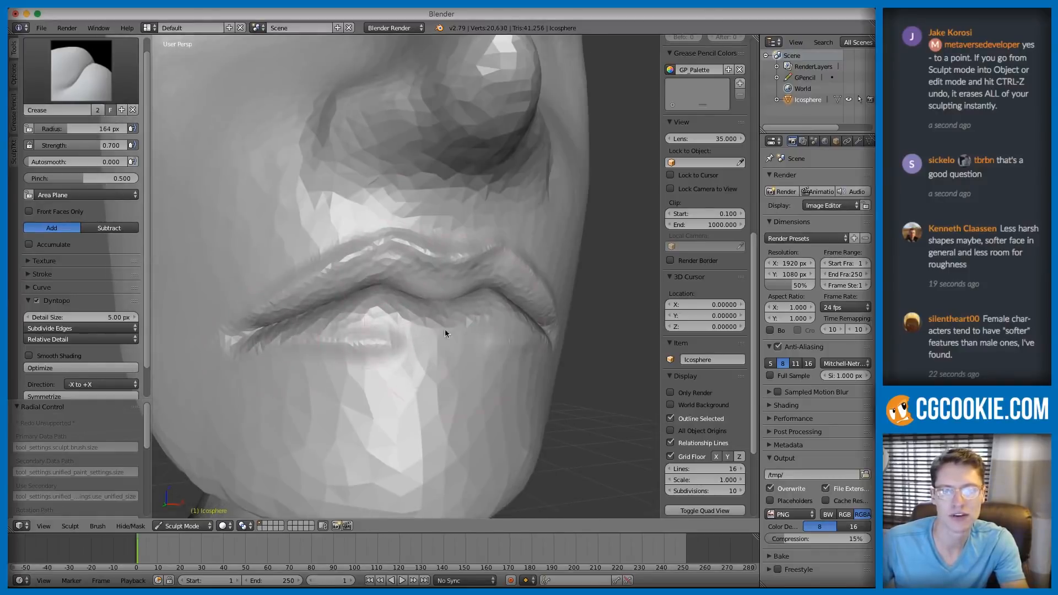
drag(311, 334, 476, 340)
middle_drag(446, 320, 446, 340)
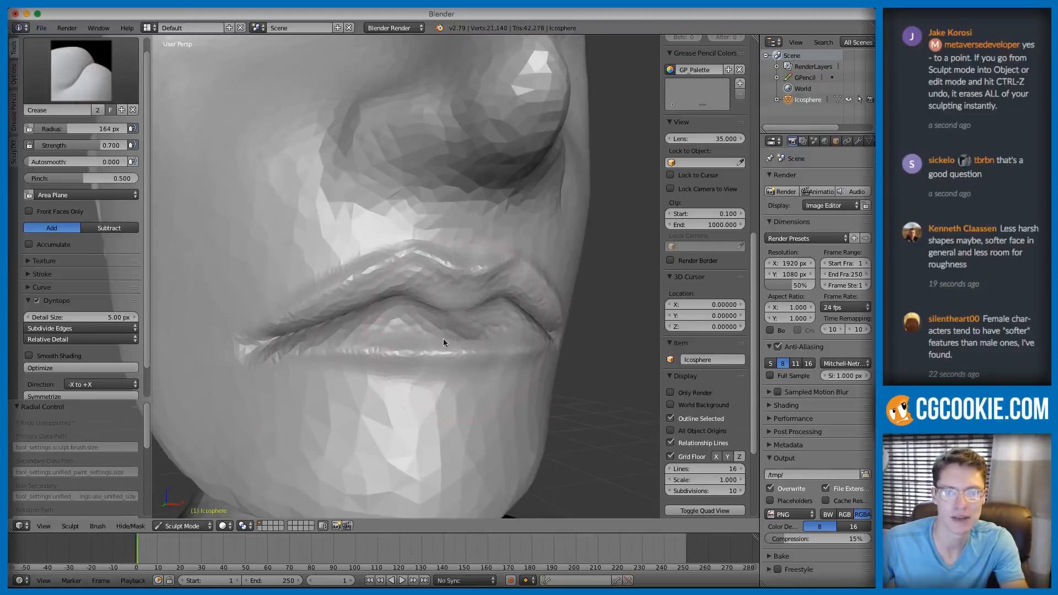
- Pinch the lips together toward the mouth corner with the Pinch/Magnify brush
scroll(485, 283, down, 10)
mouse_move(514, 228)
middle_down()
mouse_move(527, 234)
mouse_move(454, 285)
mouse_move(480, 279)
mouse_move(451, 279)
middle_up()
scroll(441, 281, up, 4)
key(p)
key(f)
click(459, 250)
drag(433, 295, 310, 318)
key(f)
click(443, 287)
click(368, 274)
mouse_move(369, 275)
middle_down()
mouse_move(430, 275)
mouse_move(375, 306)
mouse_move(384, 306)
middle_up()
key(ctrl+z)
key(ctrl+z)
key(ctrl+z)
- Reshape the middle of the lips with the Grab brush at an 86 px radius
key(f)
click(392, 293)
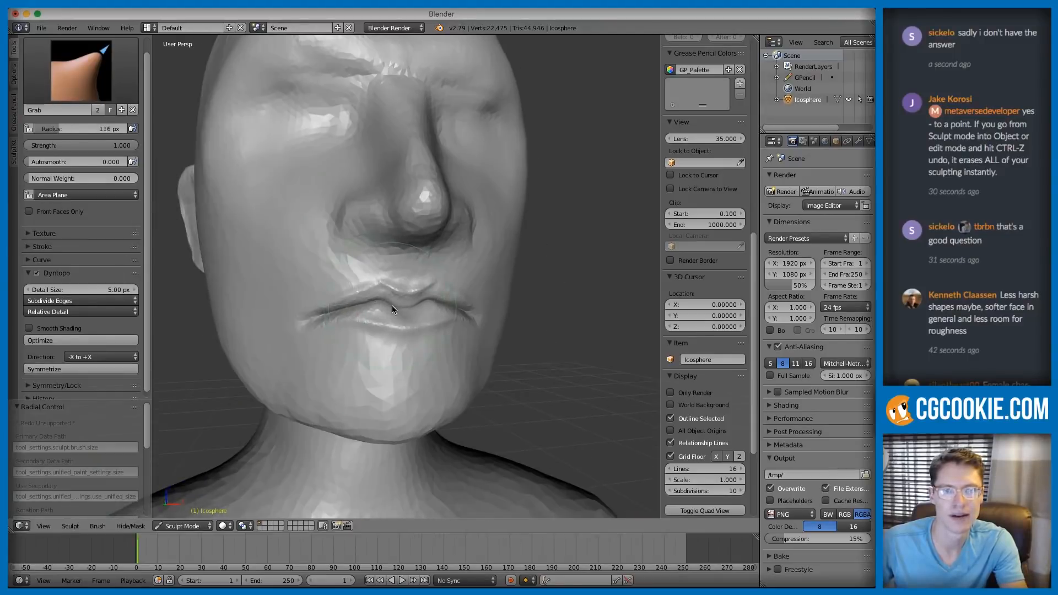
scroll(402, 306, up, 3)
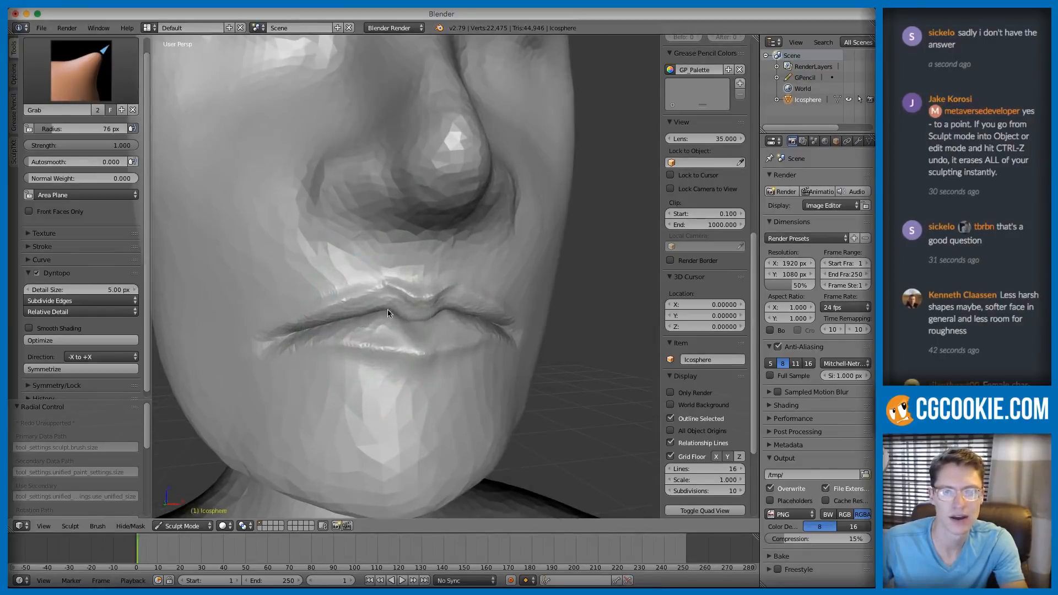
scroll(359, 317, up, 1)
key(shift+s)
key(g)
drag(383, 318, 381, 321)
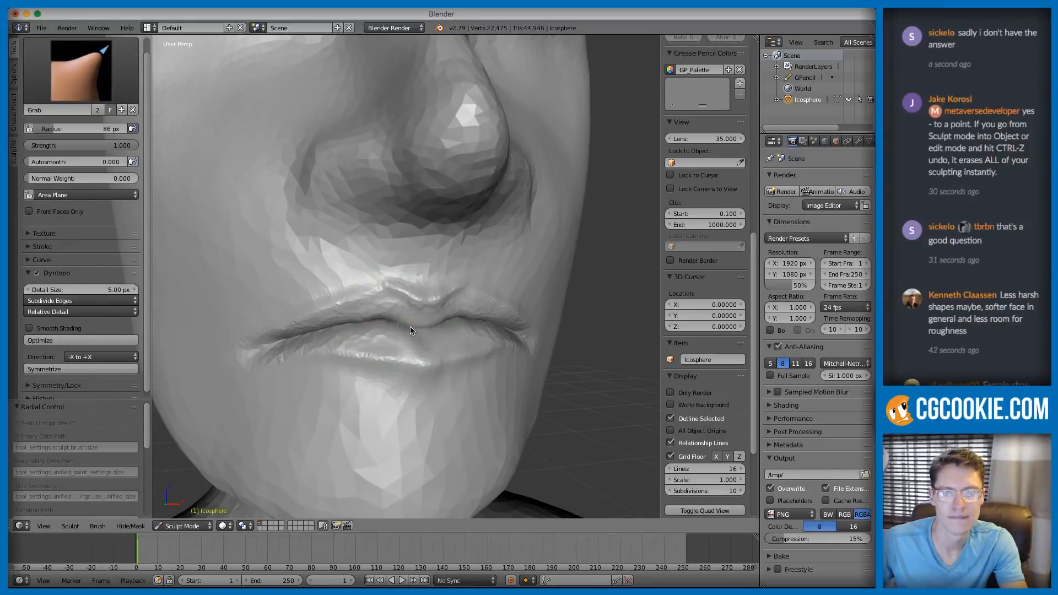
- Pull the lower lip's outer edge toward the centre with the Grab brush at a 107 px radius
scroll(455, 325, down, 5)
scroll(397, 331, up, 5)
middle_drag(398, 331, 423, 269)
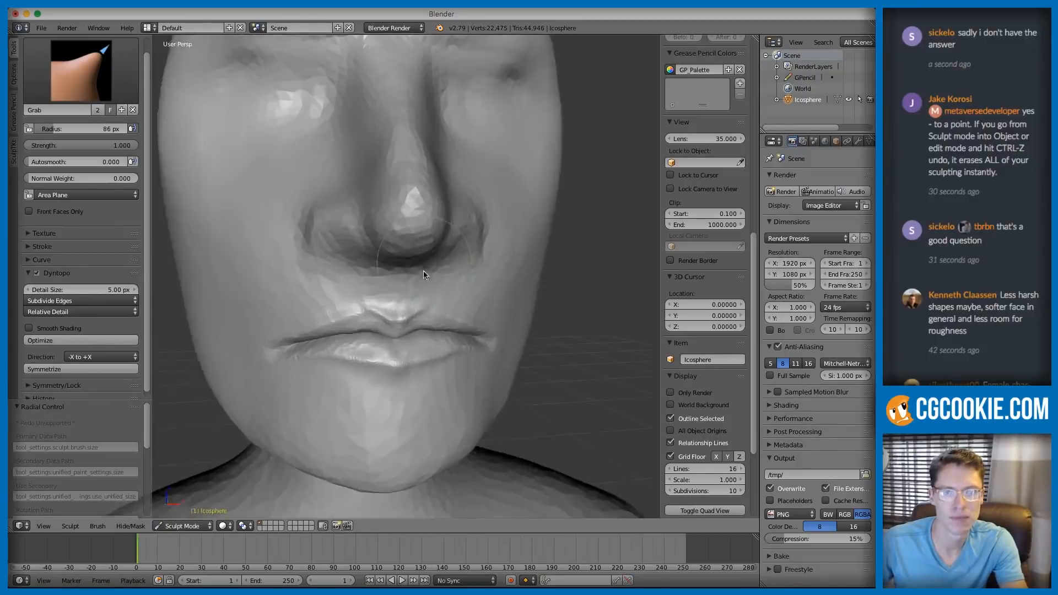
scroll(408, 319, up, 2)
key(f)
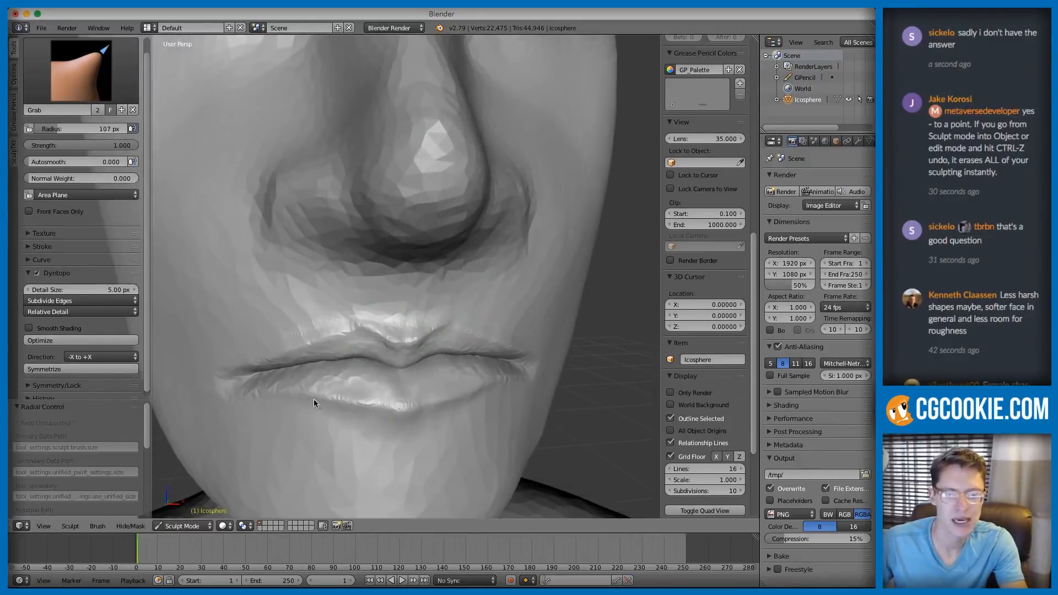
drag(309, 401, 352, 408)
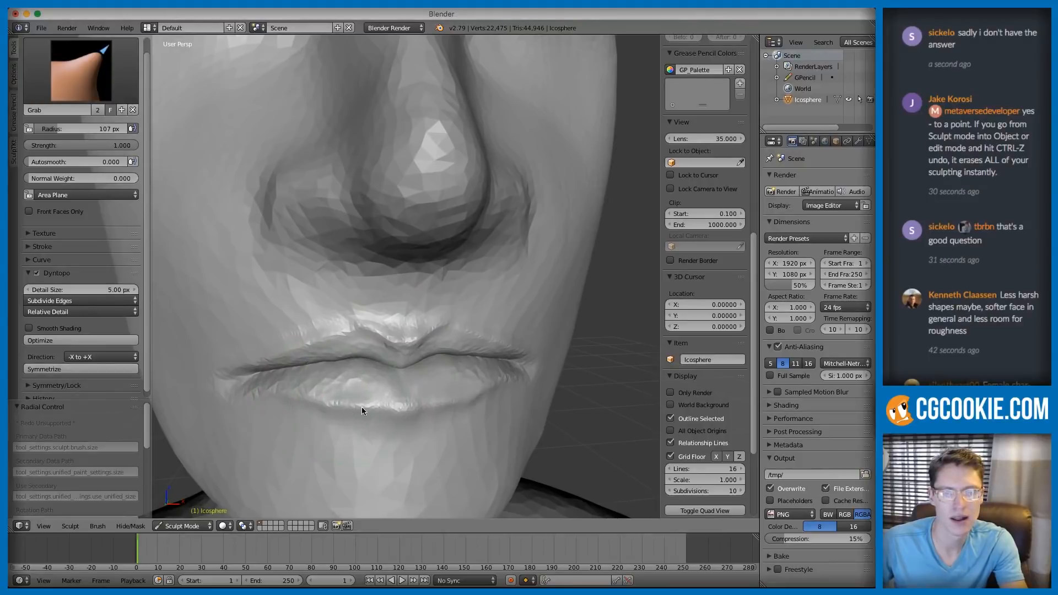
- Smooth the lips and adjust their shape with the Smooth and Grab brushes, setting the radius to 181 px
key(s)
key(g)
key(s)
key(g)
scroll(463, 336, down, 3)
key(f)
click(485, 291)
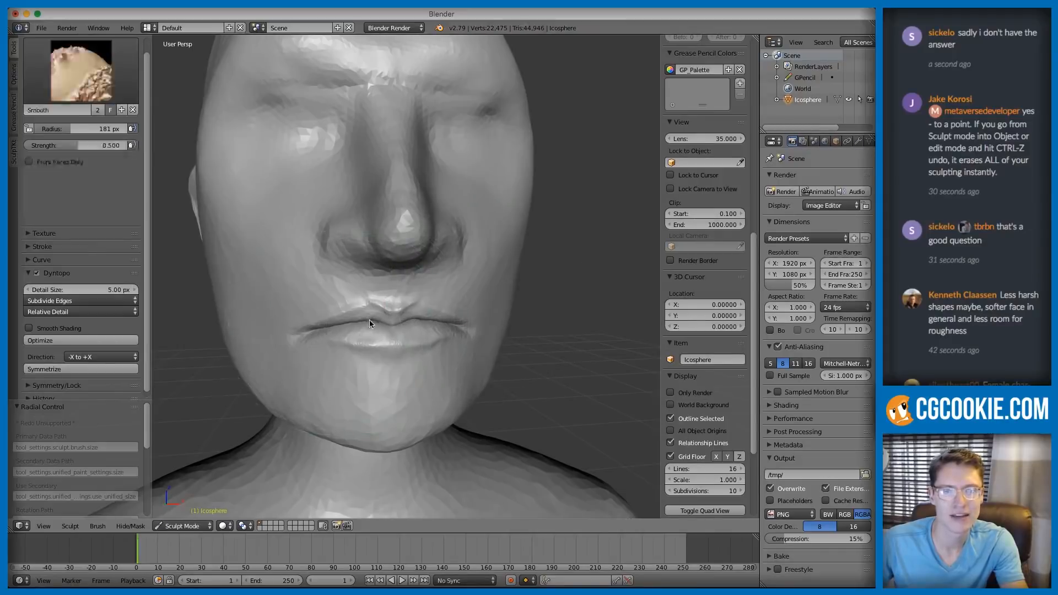
key(s)
key(g)
- Deepen the mouth corner with the Crease brush at a 141 px radius and 0.847 strength
mouse_move(399, 319)
middle_down()
mouse_move(508, 295)
mouse_move(484, 236)
mouse_move(396, 248)
middle_up()
scroll(368, 284, up, 2)
key(shift+c)
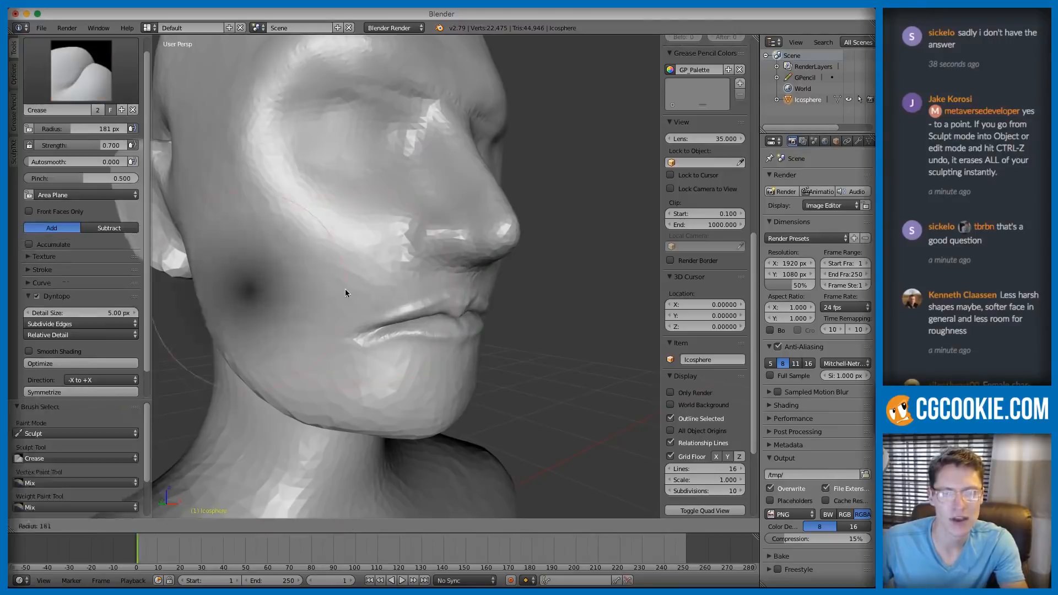
middle_drag(342, 289, 380, 289)
scroll(380, 290, down, 3)
middle_drag(441, 248, 394, 345)
scroll(395, 345, up, 2)
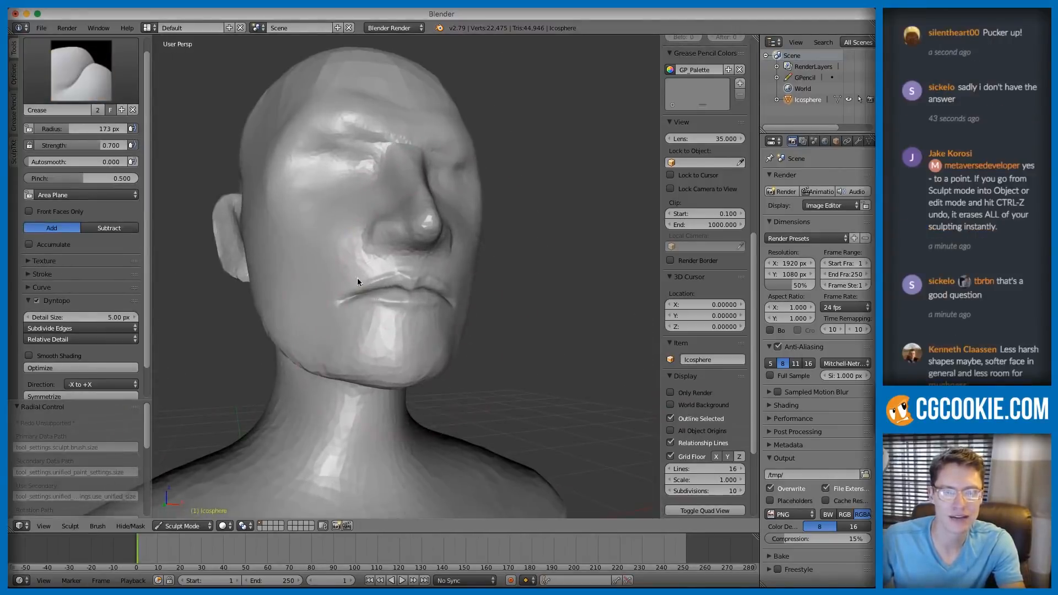
scroll(383, 293, up, 2)
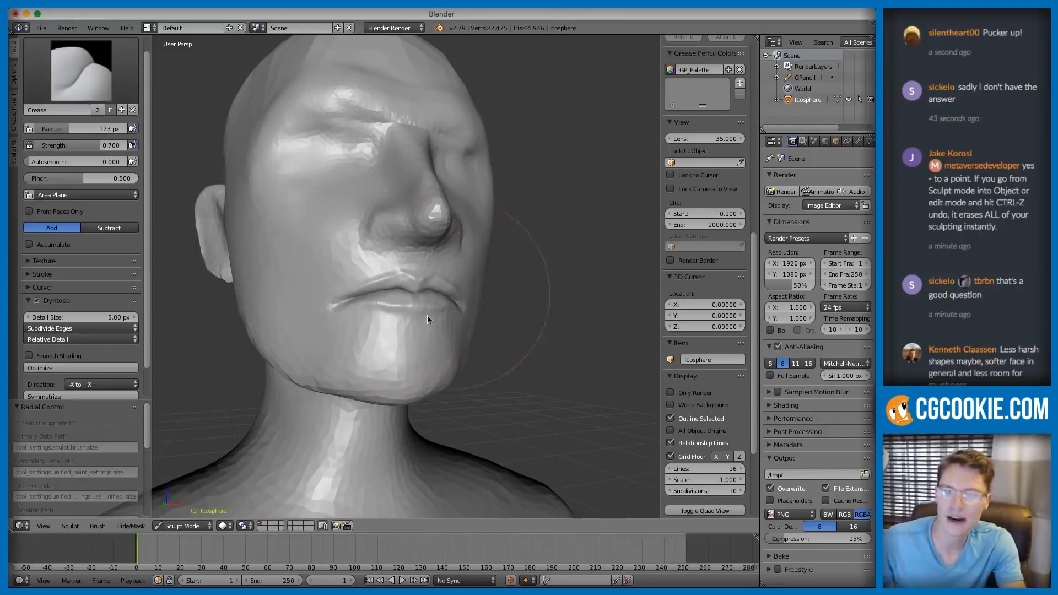
scroll(373, 342, up, 3)
key(f)
click(305, 320)
scroll(340, 343, up, 2)
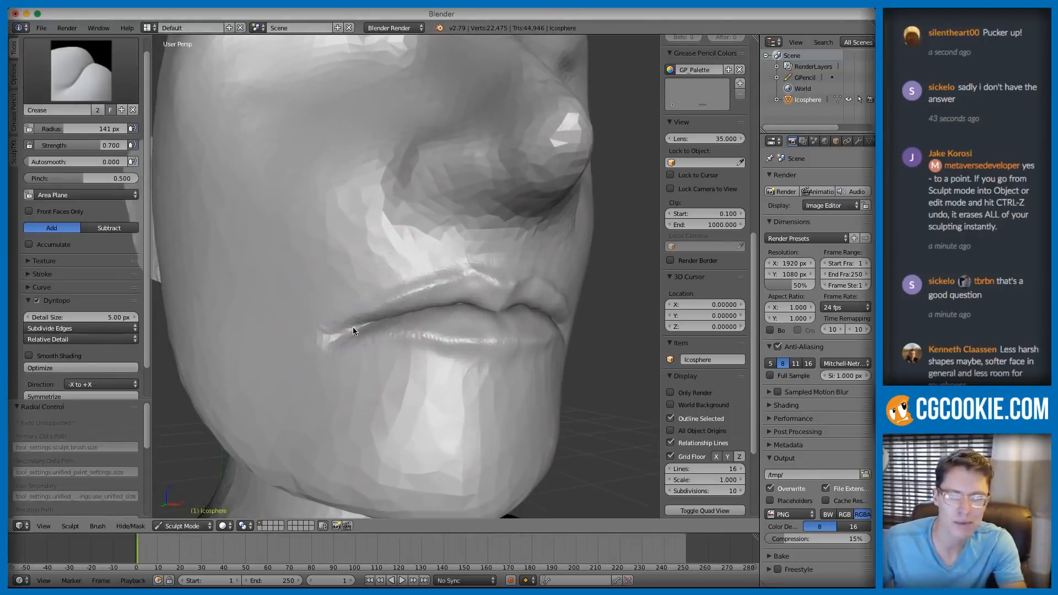
drag(350, 335, 352, 330)
key(shift+f)
click(359, 332)
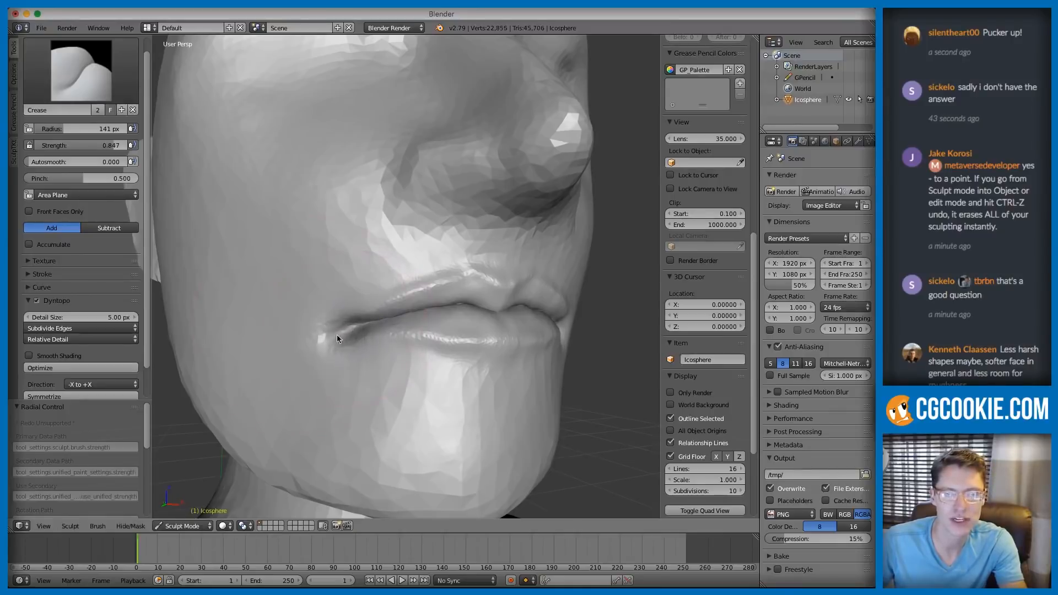
- Build up a fold on the cheek beside the mouth with Clay Strips at a 151 px radius and 0.408 strength
middle_drag(373, 322, 394, 292)
middle_drag(384, 332, 385, 316)
click(50, 81)
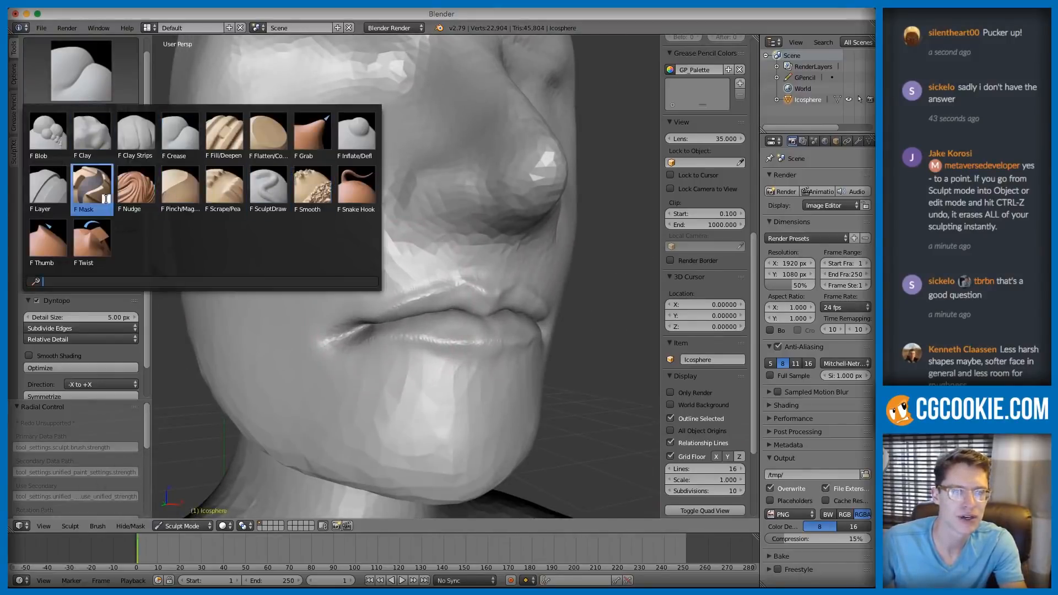
click(135, 135)
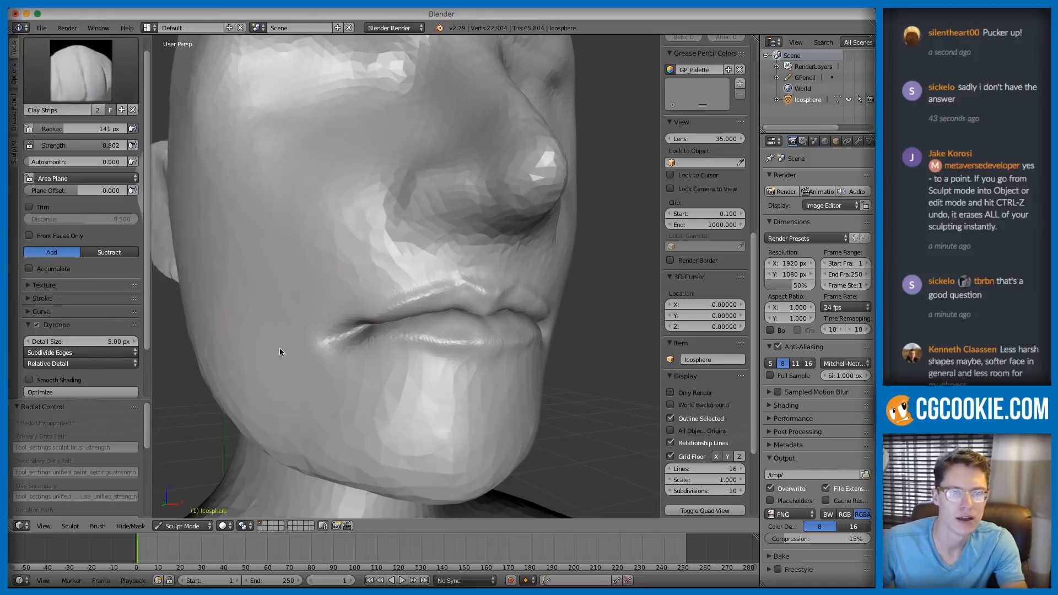
drag(298, 359, 319, 289)
key(shift+f)
click(361, 251)
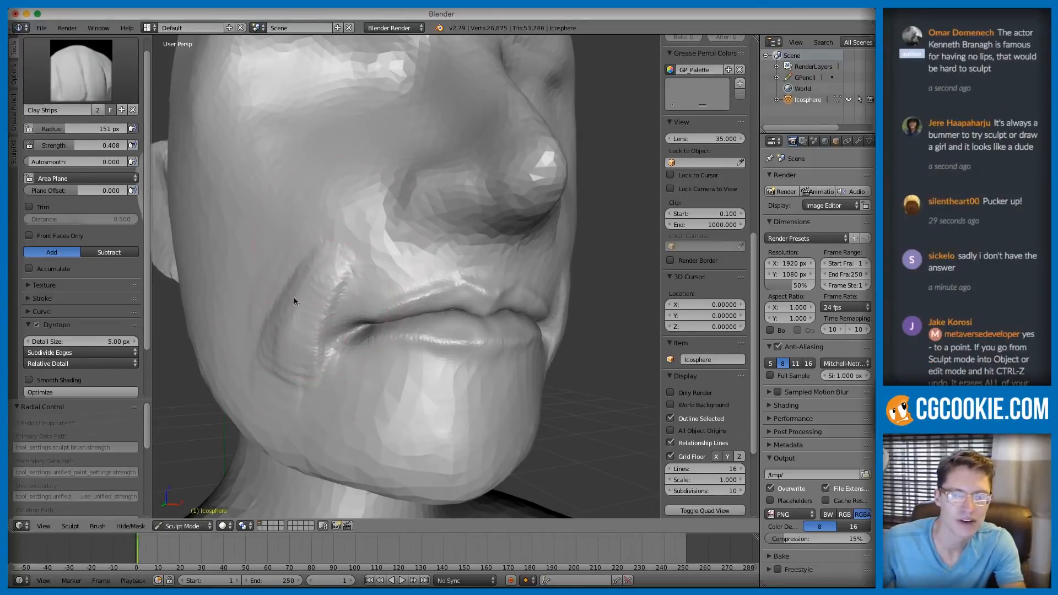
click(276, 312)
- Smooth the built-up fold beside the mouth with the Smooth brush at a 151 px radius
key(s)
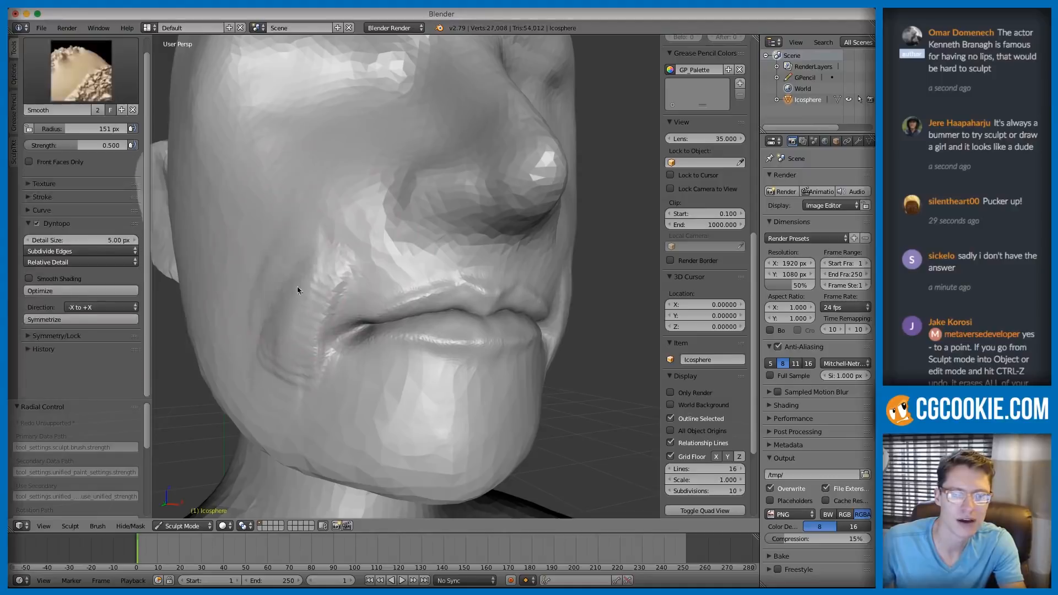
shift+drag(302, 319, 289, 349)
shift+drag(292, 246, 275, 360)
drag(284, 292, 316, 293)
key(shift)
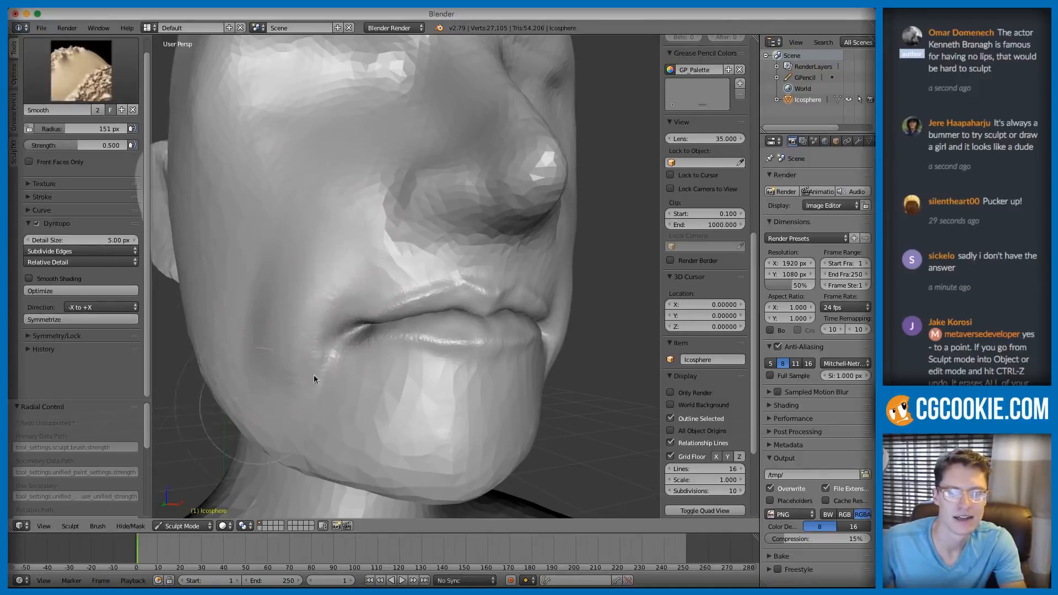
- Refine the mouth corner with the Pinch/Magnify and Inflate/Deflate brushes, plus the Crease brush at a 154 px radius
mouse_move(414, 288)
middle_down()
mouse_move(463, 286)
mouse_move(416, 264)
mouse_move(387, 290)
middle_up()
key(shift)
key(p)
key(i)
key(f)
click(321, 303)
mouse_move(321, 304)
middle_down()
mouse_move(333, 325)
mouse_move(357, 326)
mouse_move(402, 305)
middle_up()
key(shift+c)
middle_drag(361, 268, 362, 294)
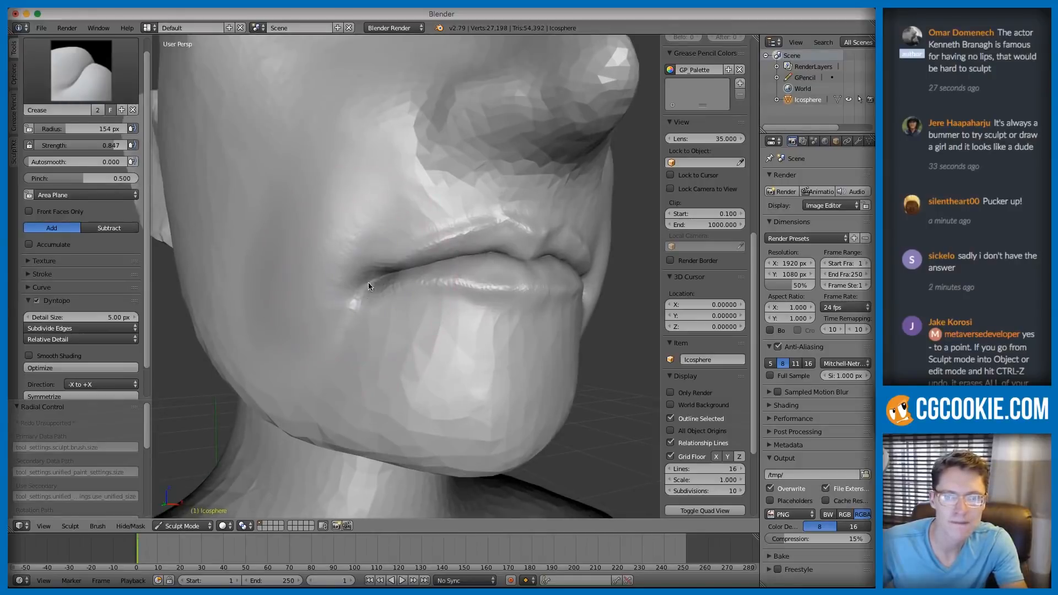
- Tighten the fold at the mouth corner with the Pinch/Magnify brush at radii of 254 and 234 px, smoothing between passes
key(p)
key(f)
click(372, 285)
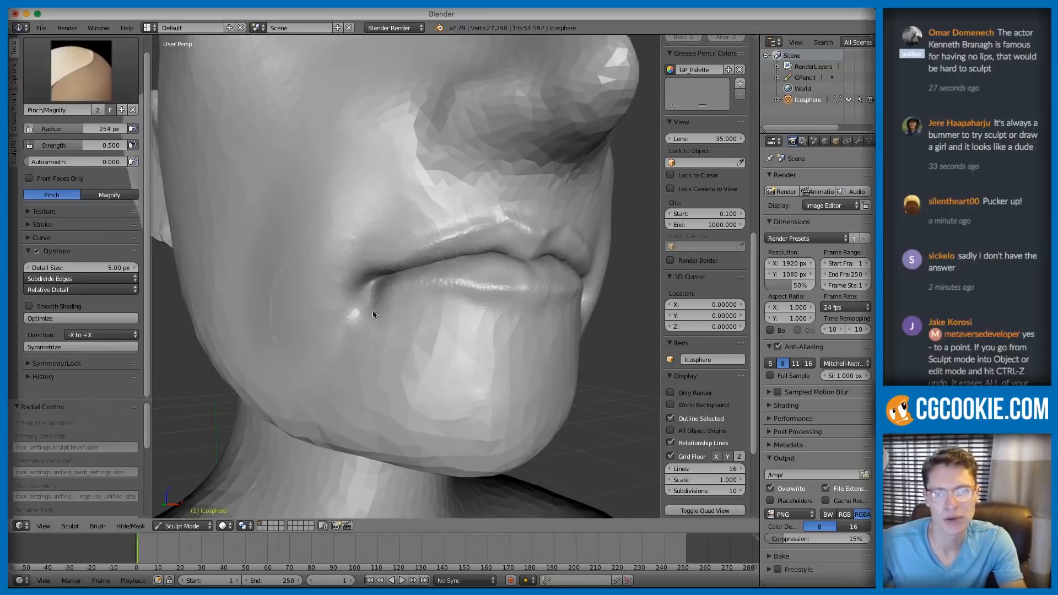
scroll(395, 301, down, 5)
middle_drag(395, 302, 467, 237)
scroll(467, 237, up, 5)
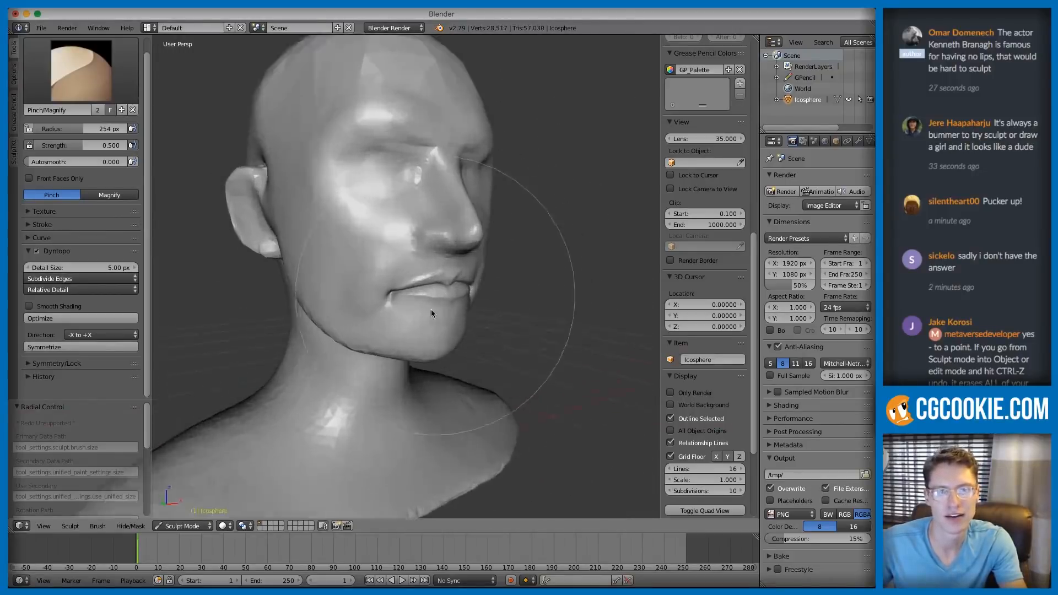
scroll(385, 316, up, 3)
key(s)
key(p)
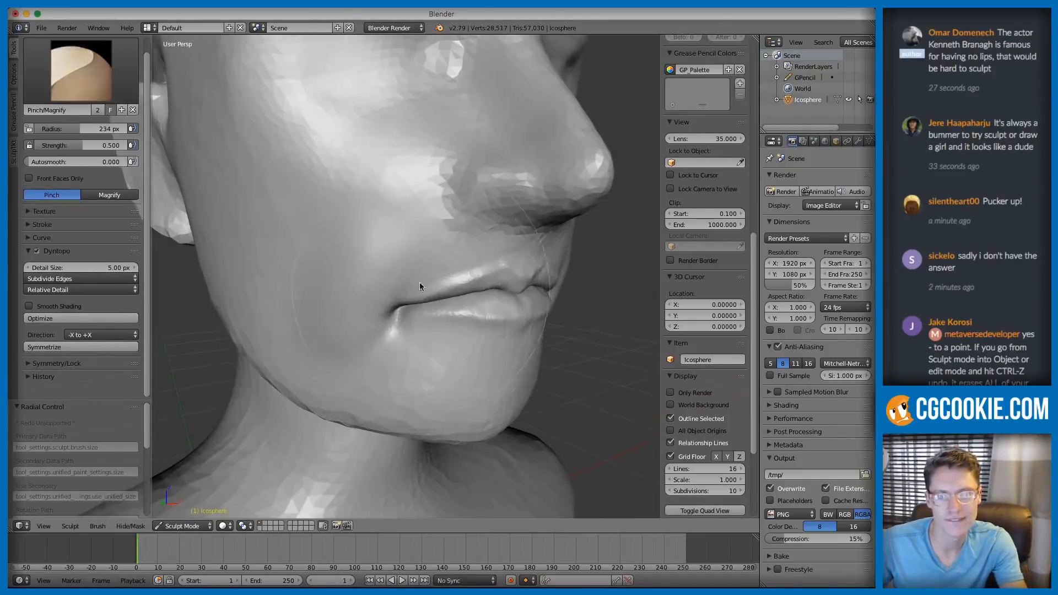
- Fill out the lower cheek and jaw side with the Inflate/Deflate brush at a 192 px radius, and smooth the area
scroll(415, 289, down, 6)
middle_drag(487, 231, 587, 240)
scroll(362, 261, up, 2)
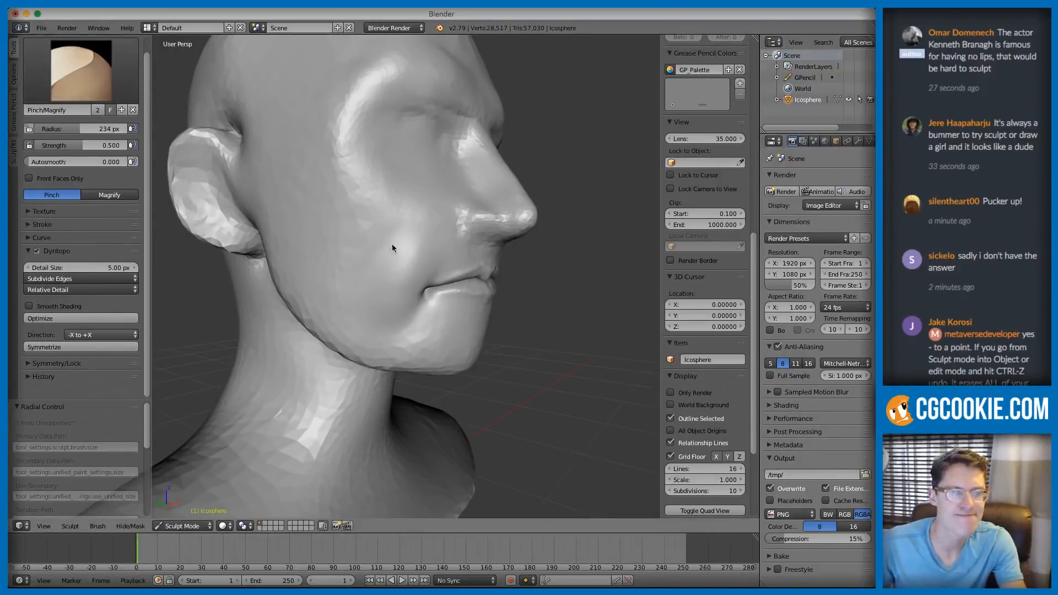
key(i)
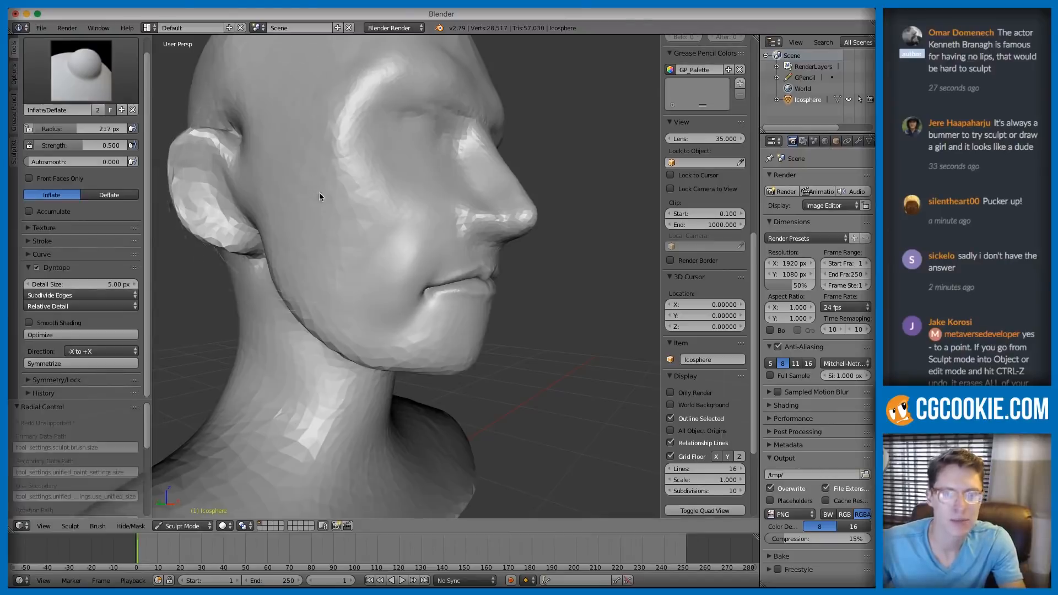
scroll(331, 192, up, 3)
scroll(286, 193, down, 3)
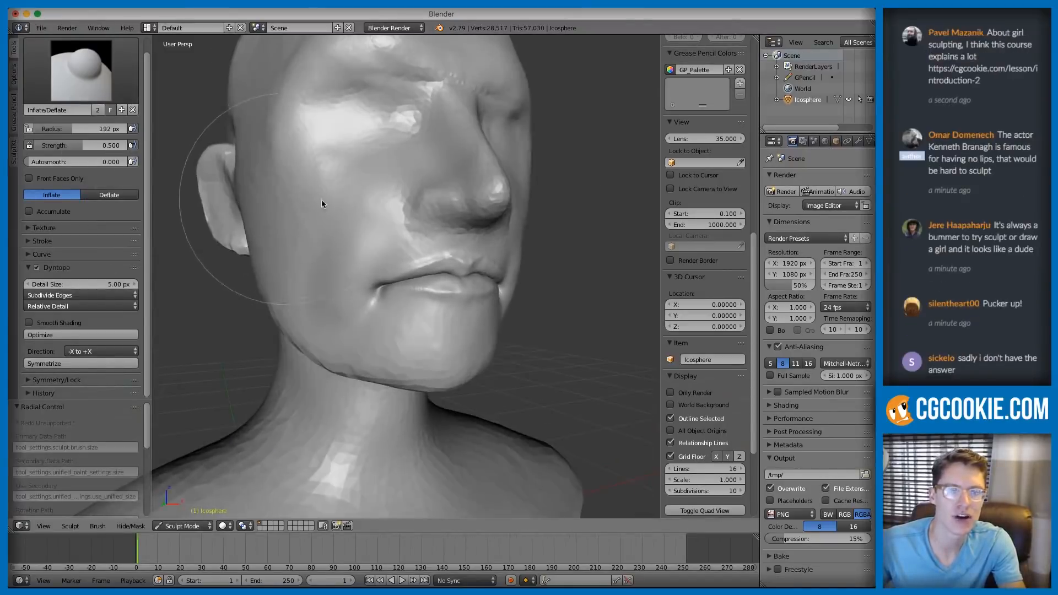
scroll(305, 251, up, 3)
mouse_move(348, 285)
mouse_down()
mouse_move(364, 302)
mouse_move(351, 261)
mouse_move(314, 255)
mouse_move(316, 241)
mouse_up()
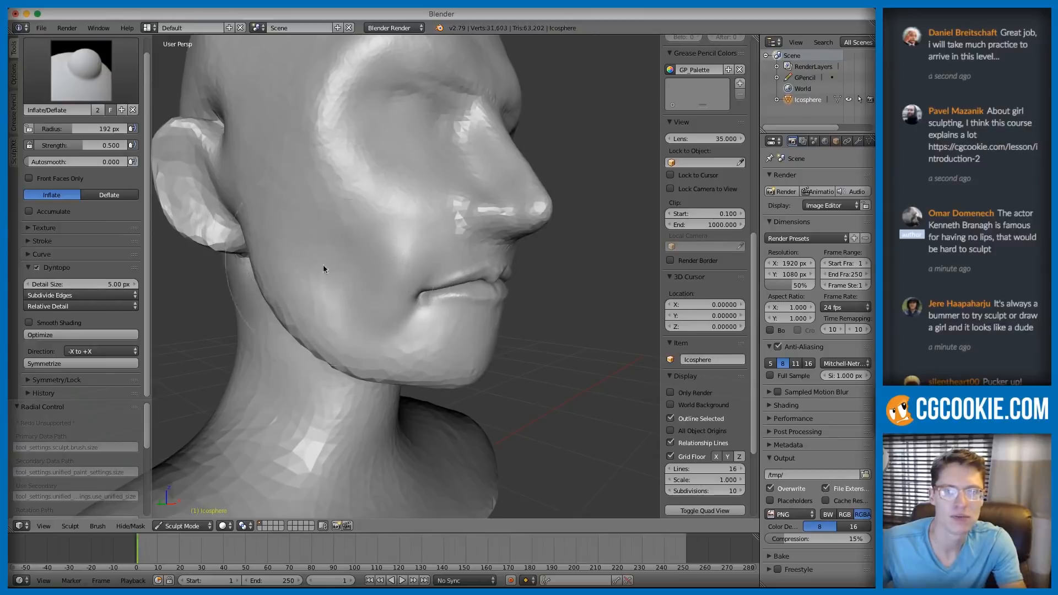
key(s)
key(i)
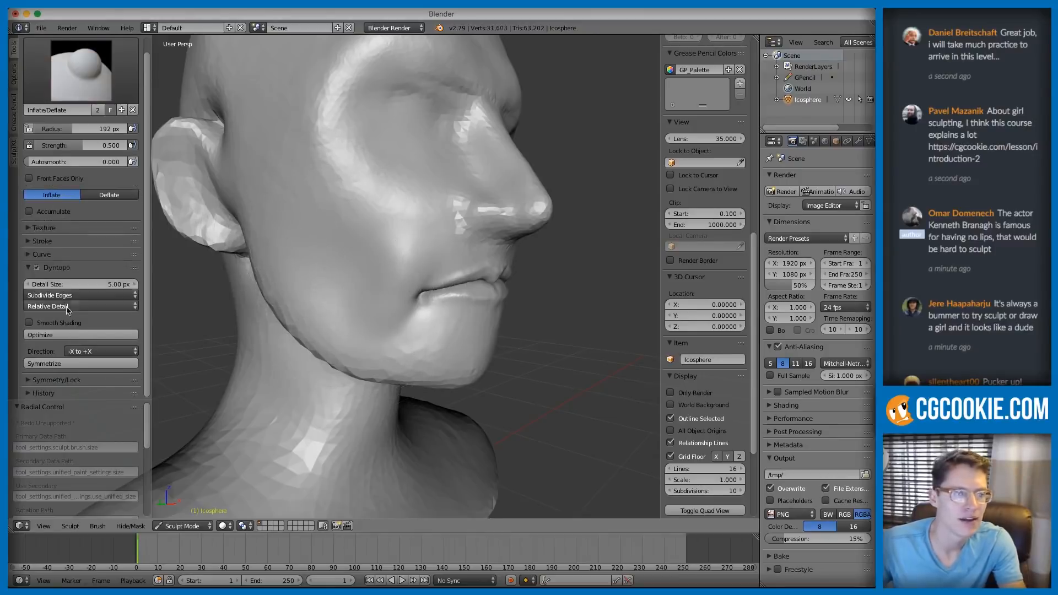
- Set the Dyntopo detail refine method to Subdivide Collapse and the detail size to 8 px
click(61, 296)
click(56, 295)
click(57, 295)
click(78, 252)
middle_drag(355, 230, 335, 250)
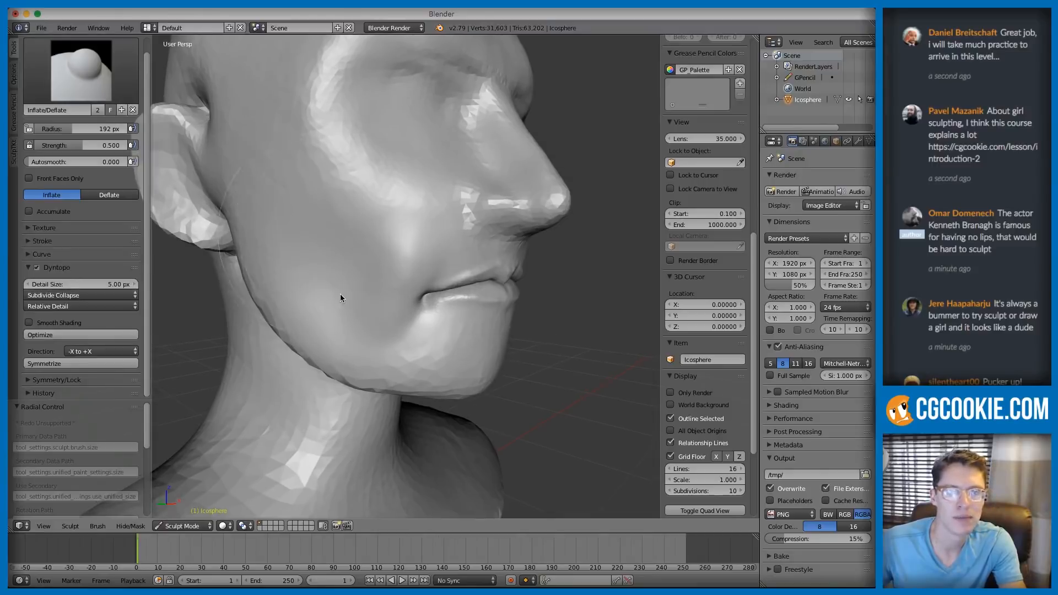
click(116, 283)
text(7)
key(Return)
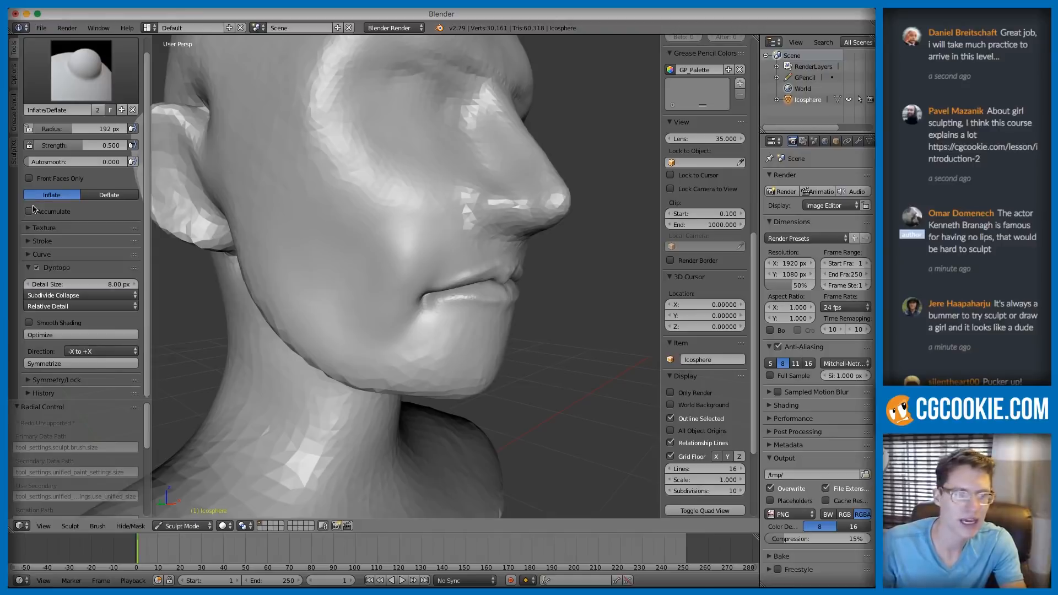
- Smooth the cheek, jaw and mouth area with brush radii of 192 and 148 px, simplifying the dense mesh there
middle_drag(335, 286, 309, 268)
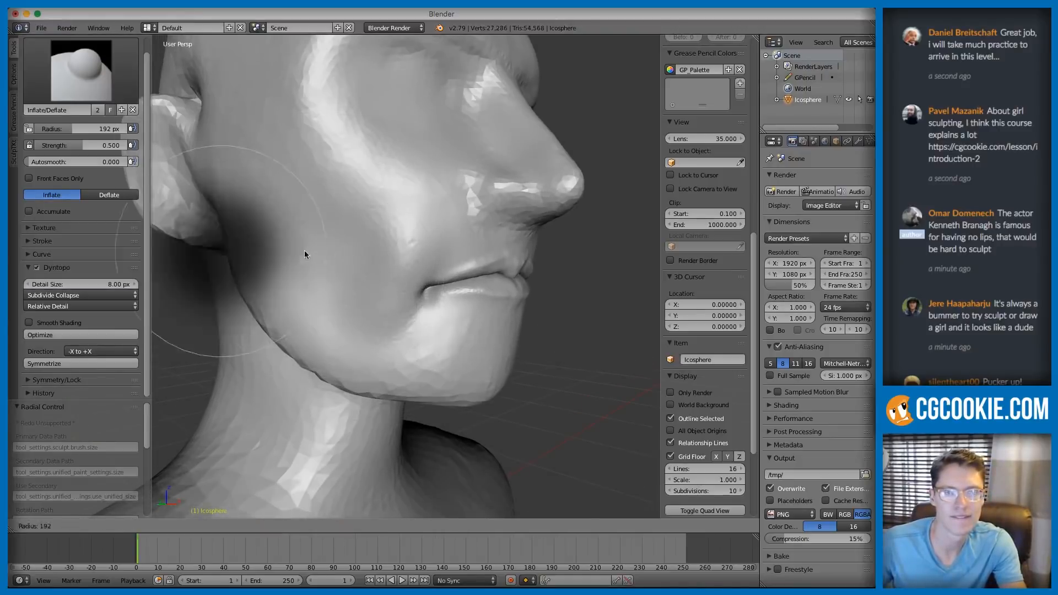
scroll(302, 255, up, 3)
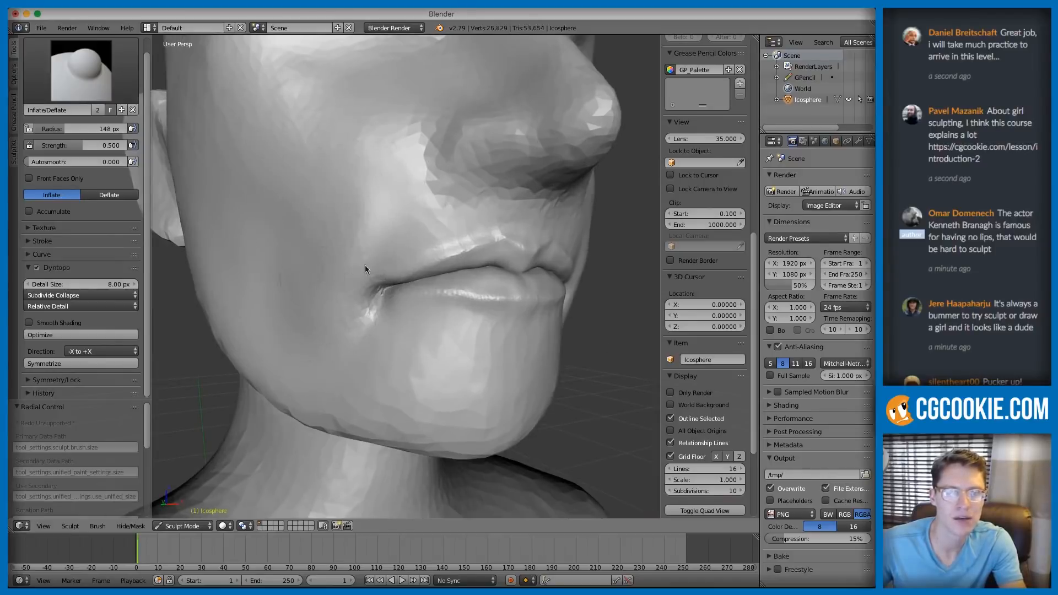
scroll(456, 230, down, 4)
middle_drag(416, 290, 371, 296)
scroll(371, 215, down, 3)
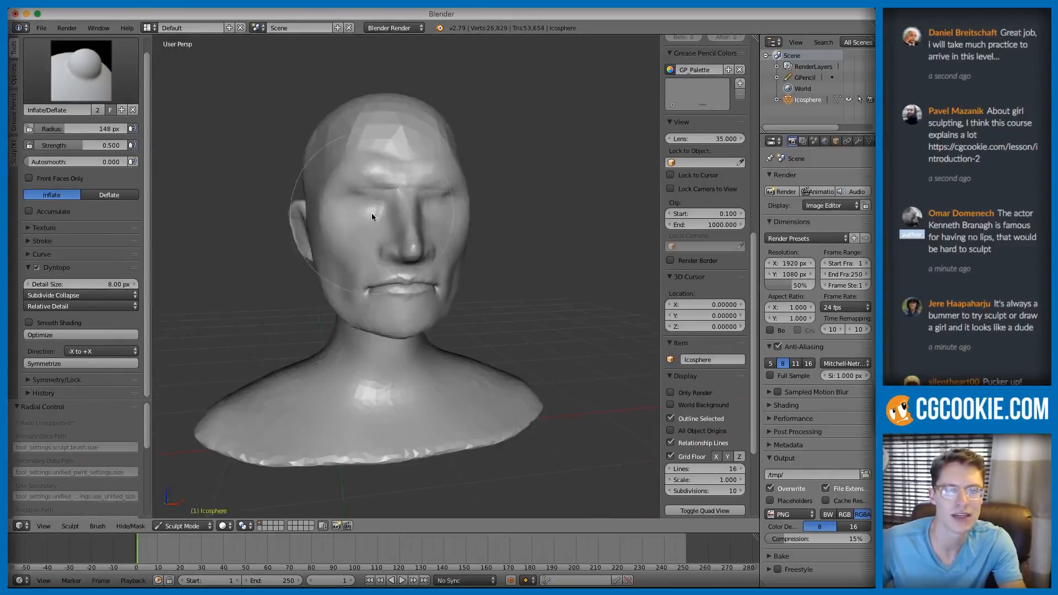
middle_drag(372, 215, 378, 222)
scroll(352, 264, up, 1)
shift+drag(331, 279, 375, 254)
middle_drag(386, 252, 371, 251)
- Try to reshape the underside of the chin with the Grab brush at a 156 px radius
key(g)
scroll(367, 293, up, 3)
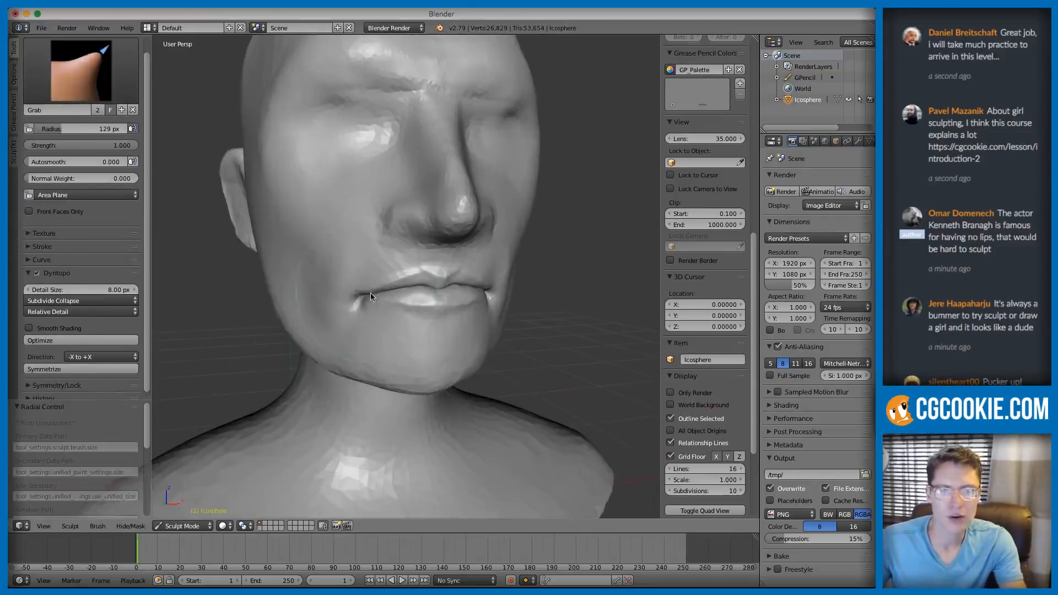
scroll(392, 357, down, 1)
drag(388, 372, 420, 381)
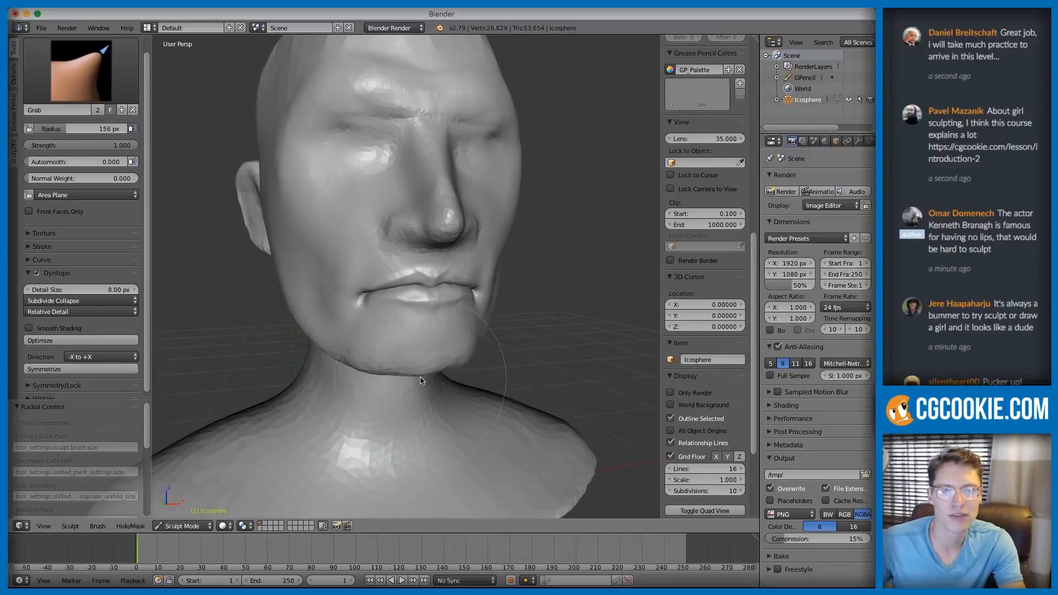
key(ctrl+z)
- Reshape the chin and jawline with the Grab brush at radii of 138, 113, 122 and 183 px
key(f)
click(414, 308)
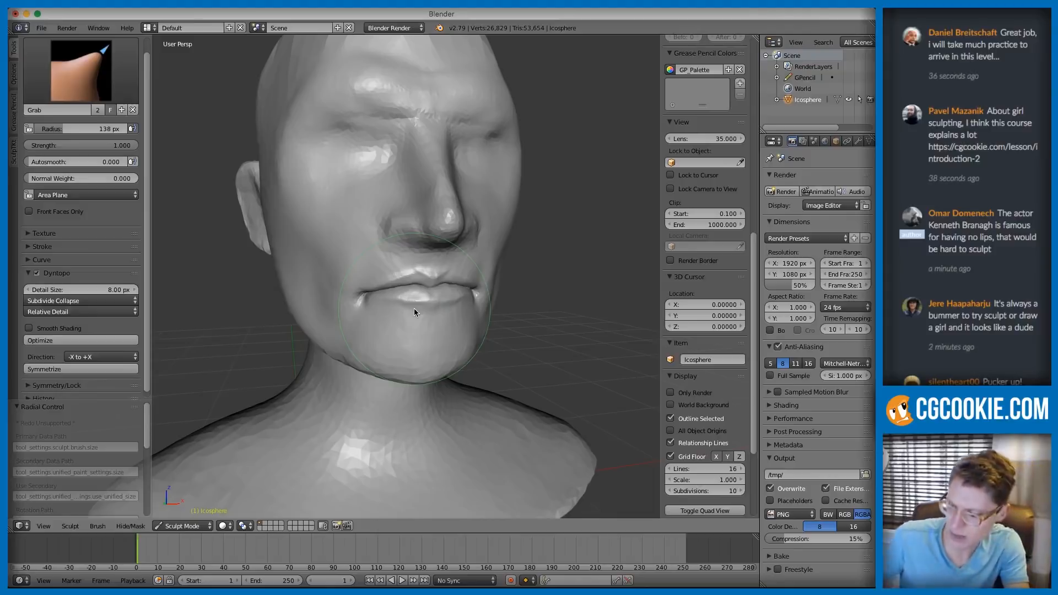
key(f)
click(371, 309)
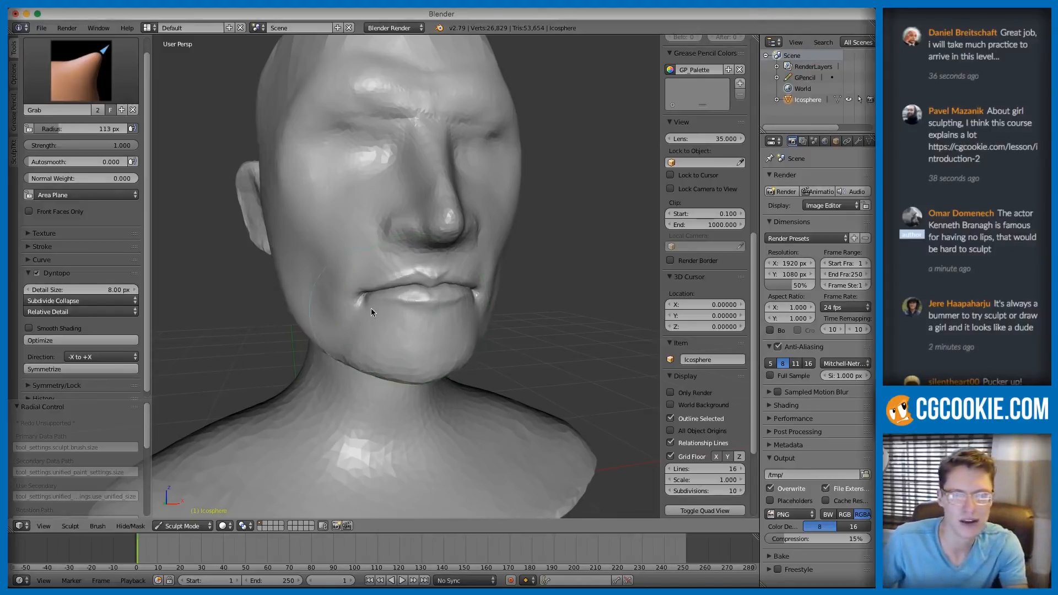
mouse_move(441, 333)
middle_down()
mouse_move(417, 342)
mouse_move(417, 361)
middle_up()
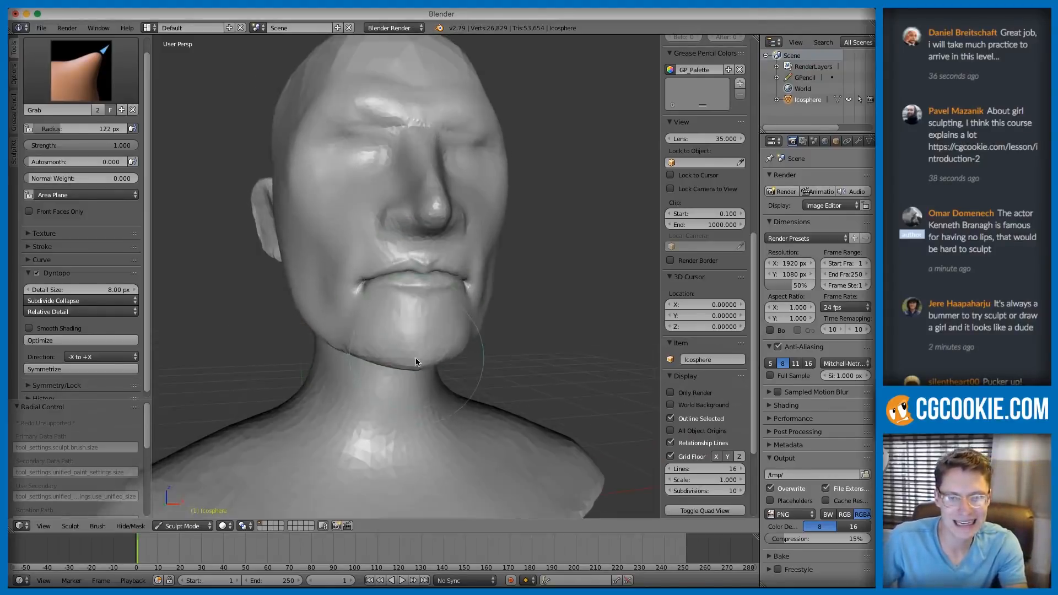
drag(386, 333, 292, 333)
click(394, 334)
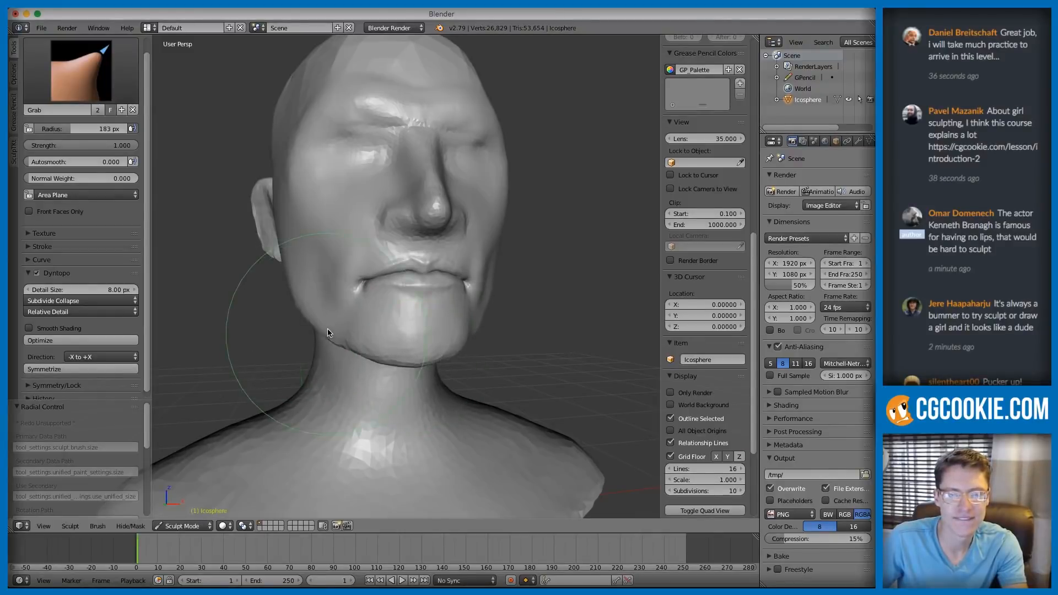
drag(354, 350, 356, 344)
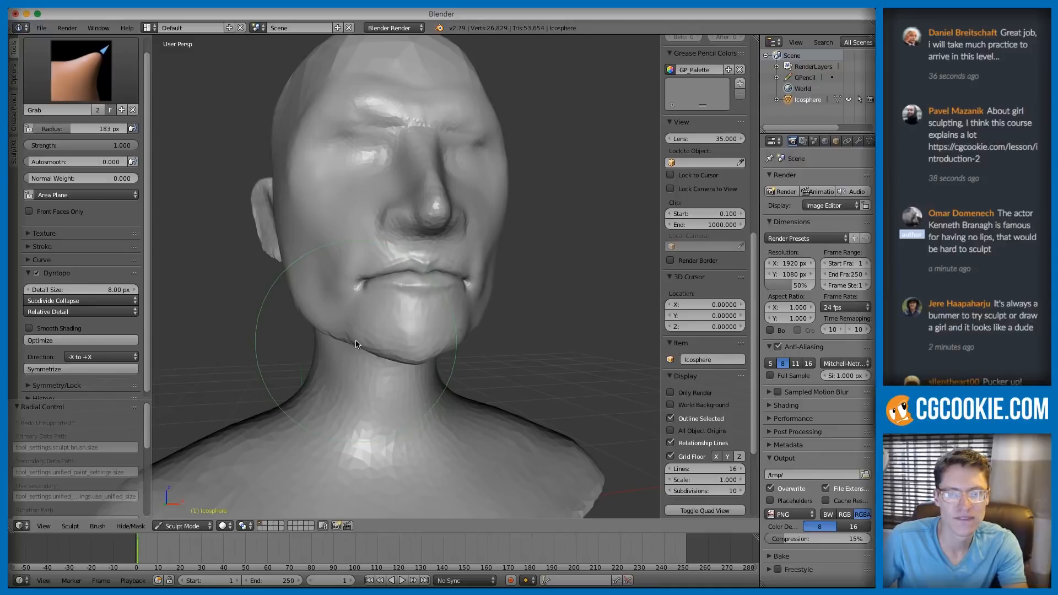
- Adjust the Grab brush's falloff curve with a point at X 0.05, Y 0.98375, and set the brush radius to 162 px
key(f)
click(370, 336)
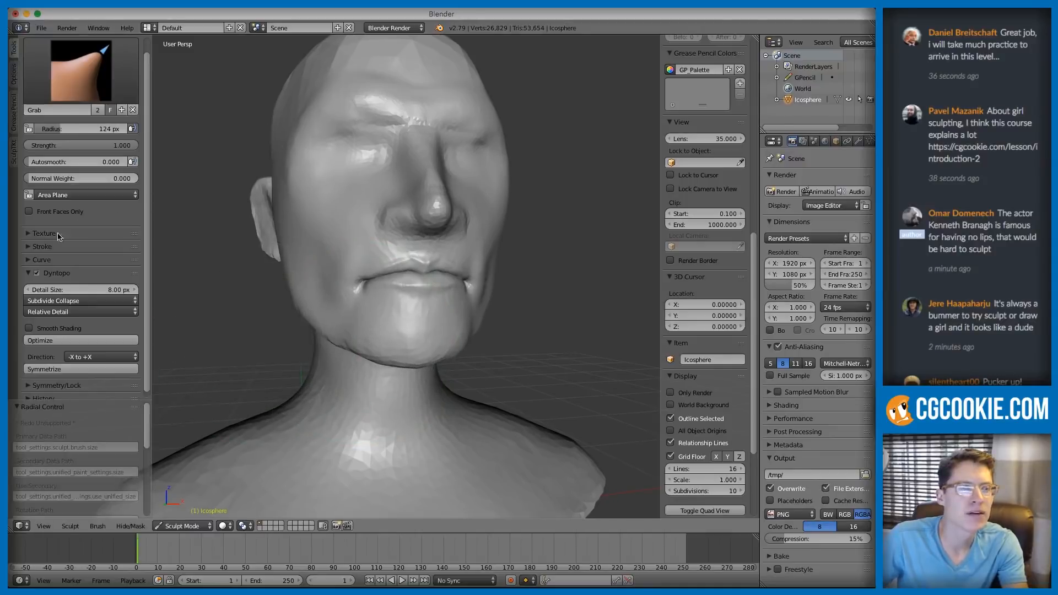
click(41, 260)
drag(51, 290, 29, 287)
key(f)
click(405, 331)
key(f)
click(336, 350)
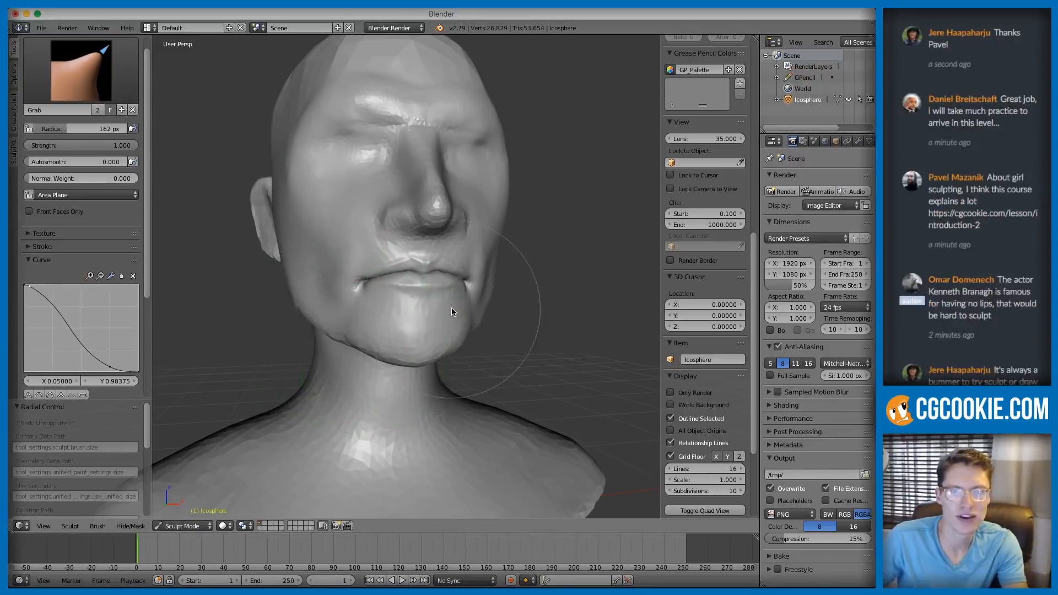
- Smooth the jawline at a 162 px radius, and try the Crease brush below the mouth corner at a 133 px radius
scroll(451, 308, up, 3)
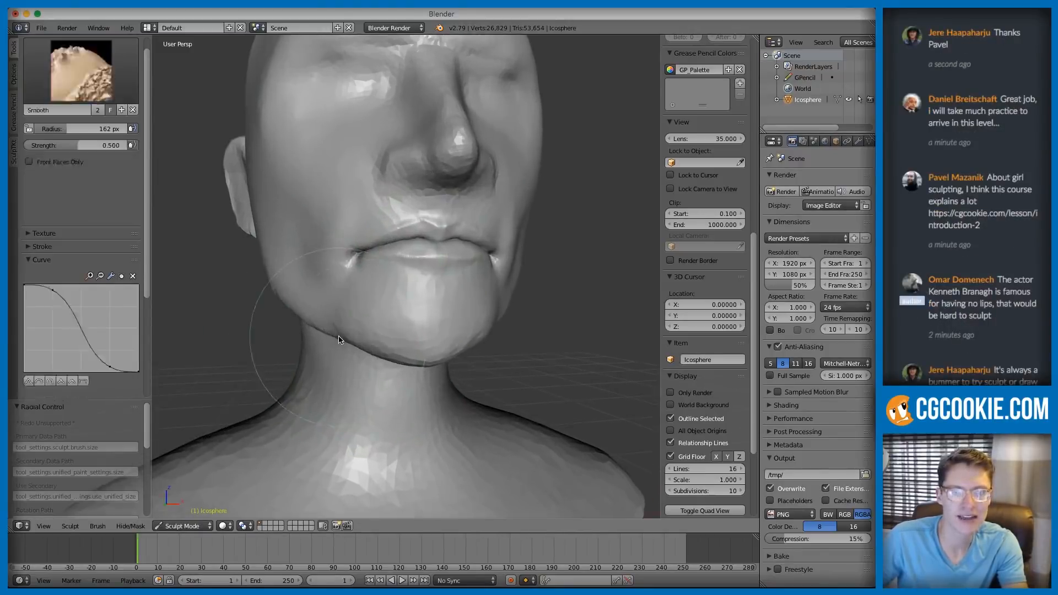
key(shift+s)
key(shift+c)
middle_drag(429, 254, 513, 258)
key(f)
click(474, 245)
scroll(451, 236, up, 3)
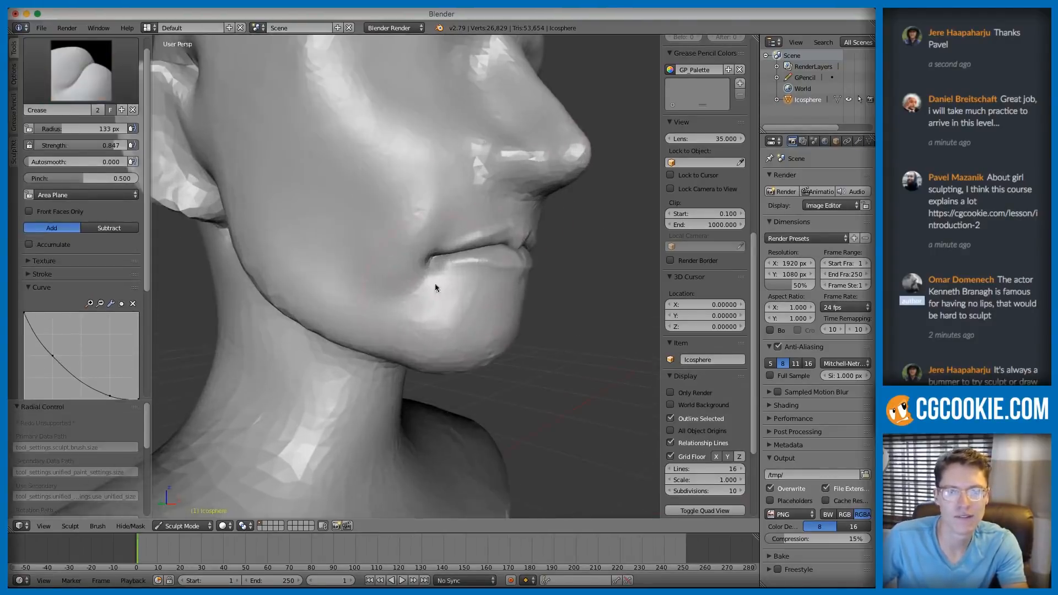
middle_drag(435, 273, 433, 271)
drag(391, 297, 418, 283)
scroll(50, 267, down, 7)
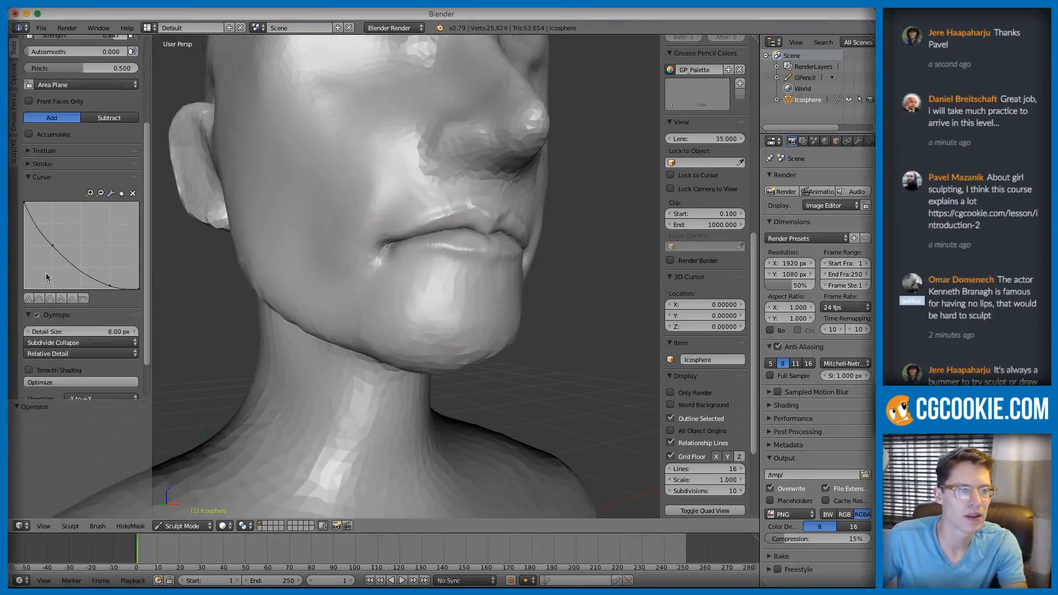
- Set the Dyntopo refine method to Subdivide Edges, and define the chin below the lower lip with the Crease brush at an adjusted strength, smoothing it
click(70, 296)
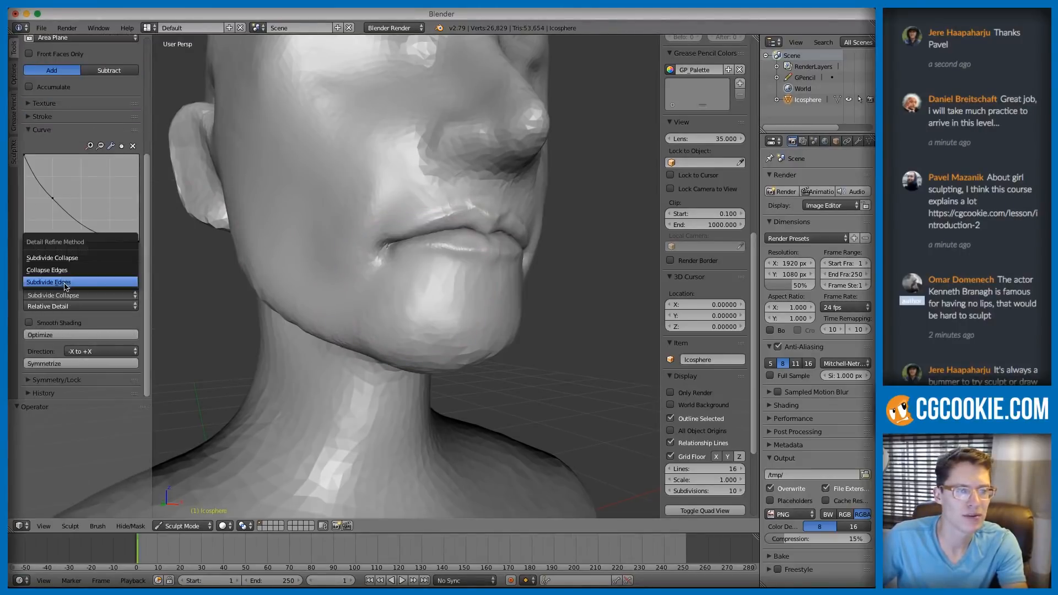
click(65, 279)
drag(415, 300, 391, 292)
key(ctrl+z)
key(shift+f)
click(460, 282)
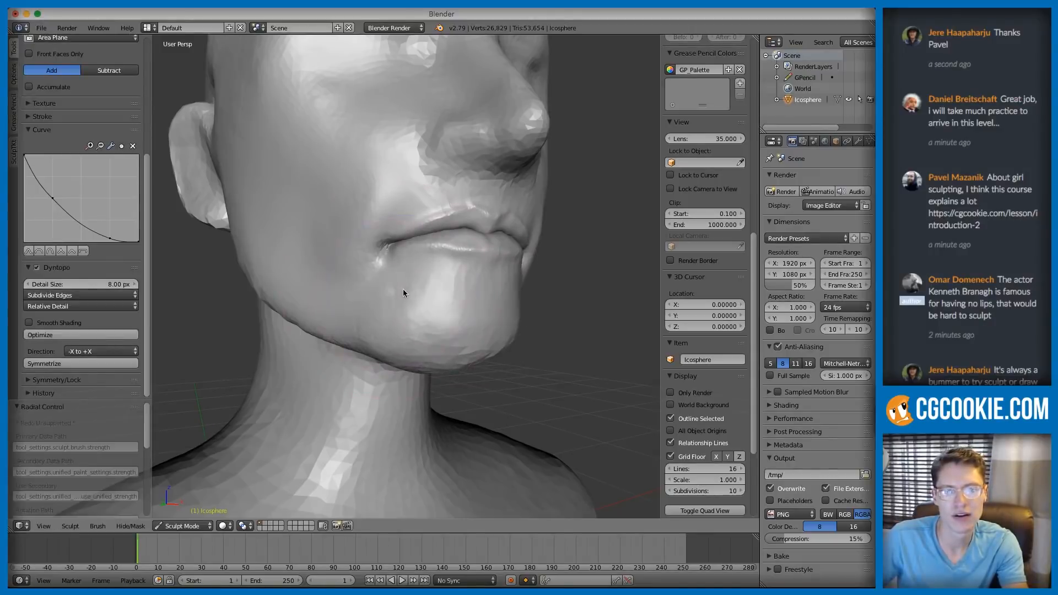
drag(453, 290, 515, 293)
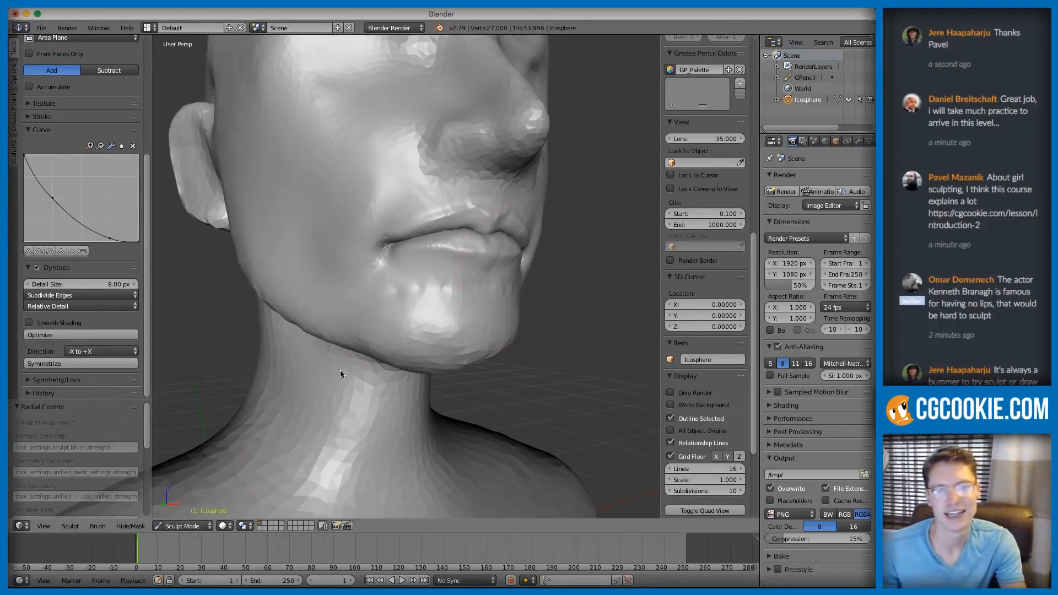
middle_drag(352, 300, 364, 309)
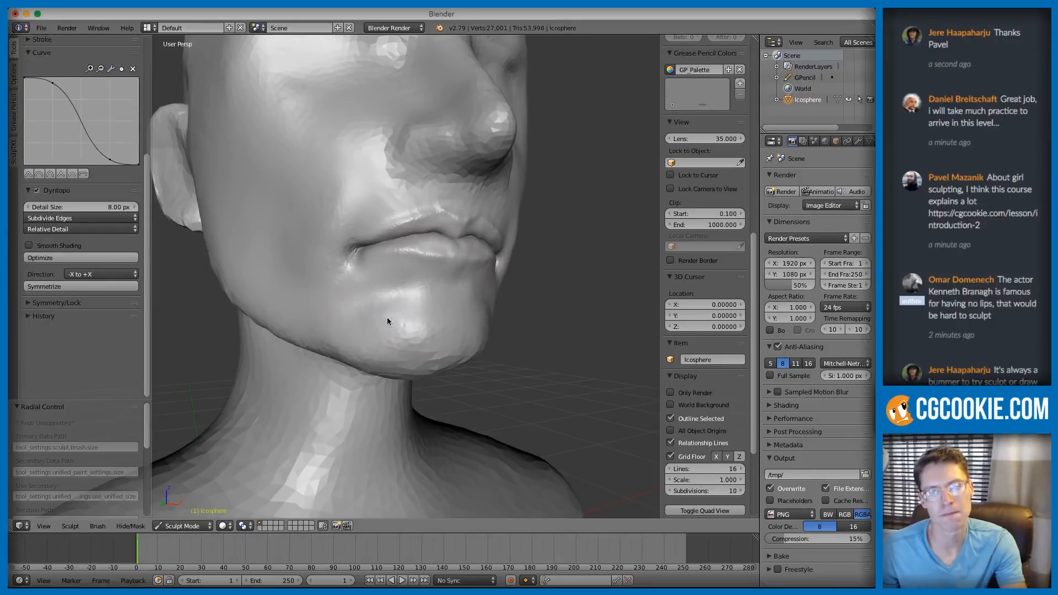
key(shift+c)
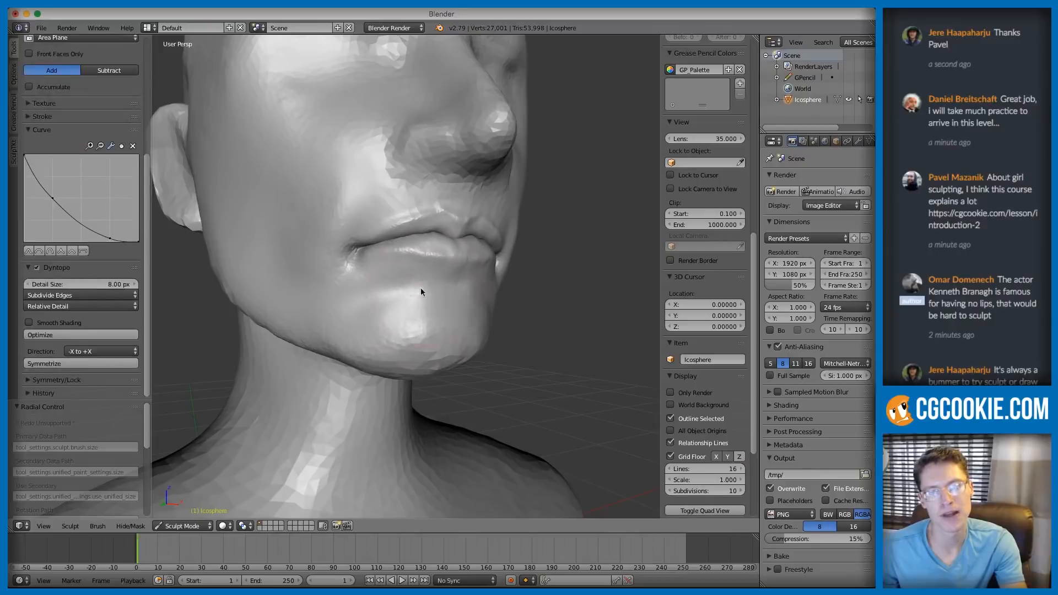
- Examine the whole head from both sides and the front to judge its facial proportions
scroll(418, 292, down, 6)
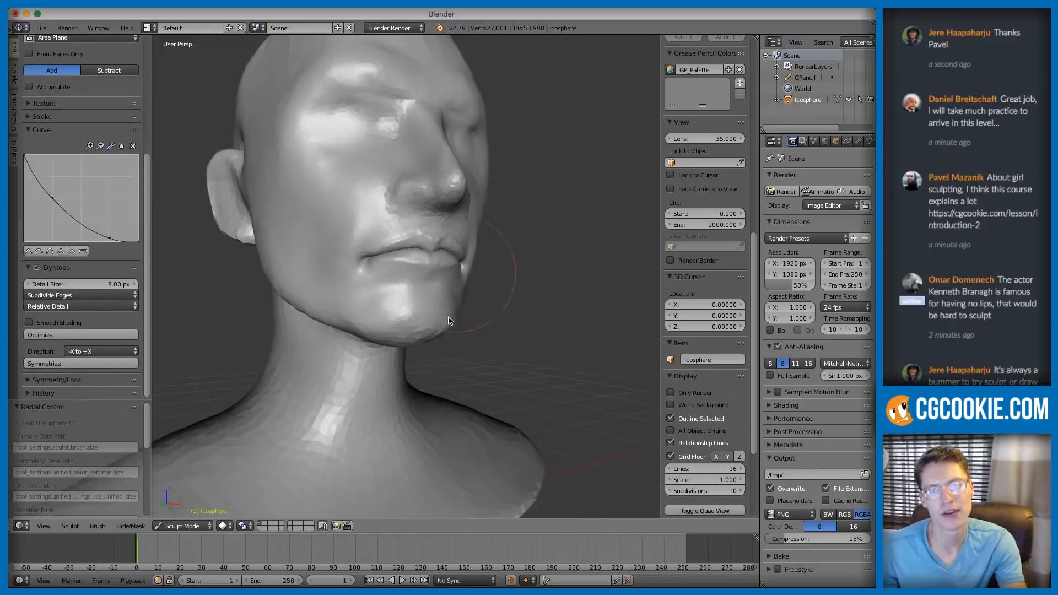
mouse_move(496, 248)
middle_down()
mouse_move(493, 299)
mouse_move(437, 287)
mouse_move(473, 308)
mouse_move(457, 250)
mouse_move(436, 254)
mouse_move(519, 260)
mouse_move(510, 292)
mouse_move(494, 300)
mouse_move(524, 259)
mouse_move(435, 260)
mouse_move(365, 321)
mouse_move(369, 276)
mouse_move(498, 299)
mouse_move(432, 302)
mouse_move(405, 336)
mouse_move(422, 300)
mouse_move(385, 278)
middle_up()
scroll(490, 287, up, 2)
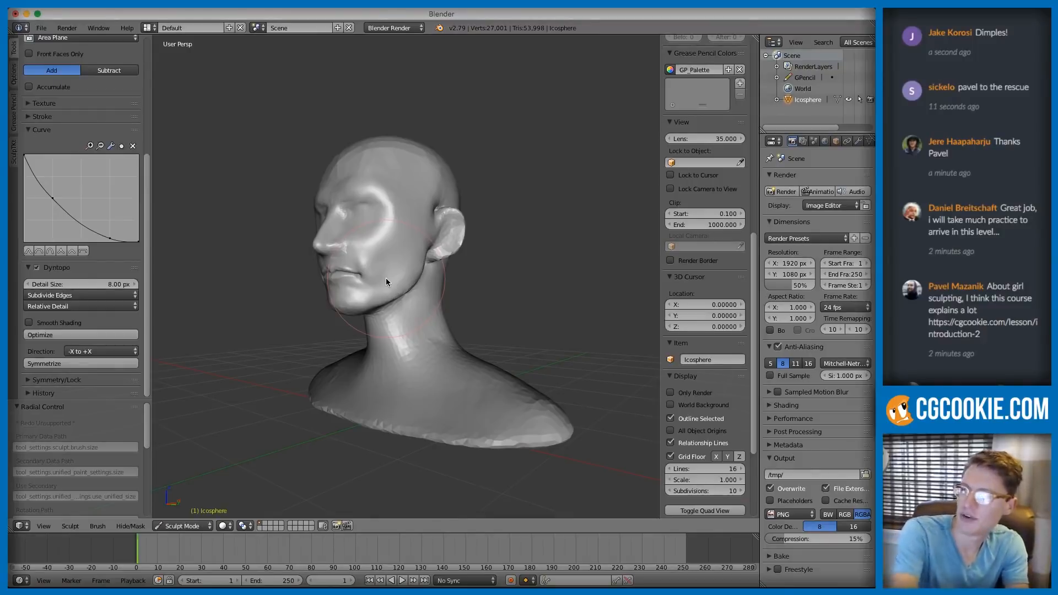
drag(354, 276, 300, 259)
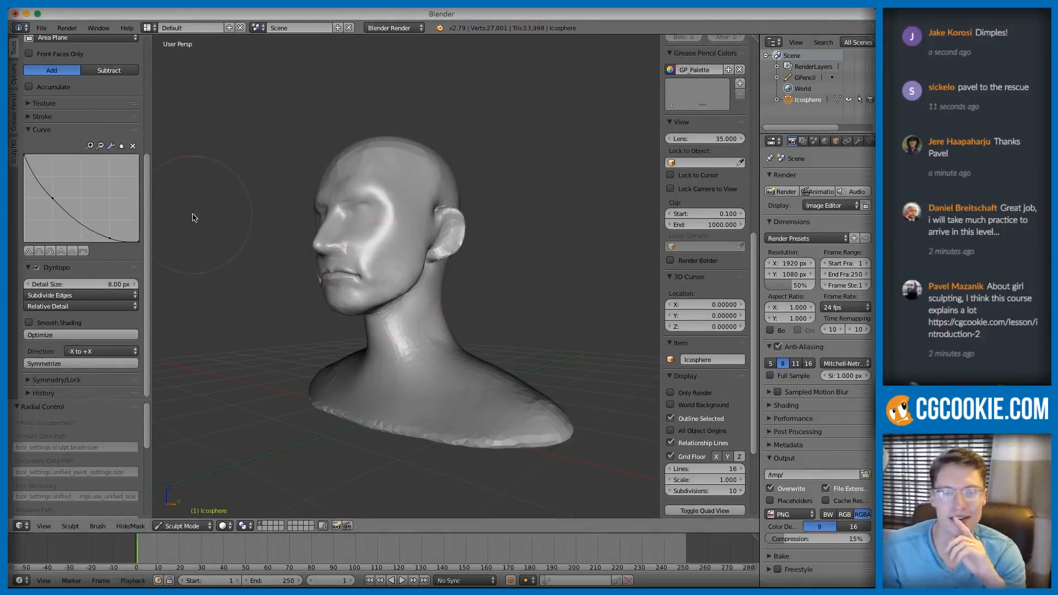
mouse_move(360, 215)
middle_down()
mouse_move(449, 223)
mouse_move(435, 231)
middle_up()
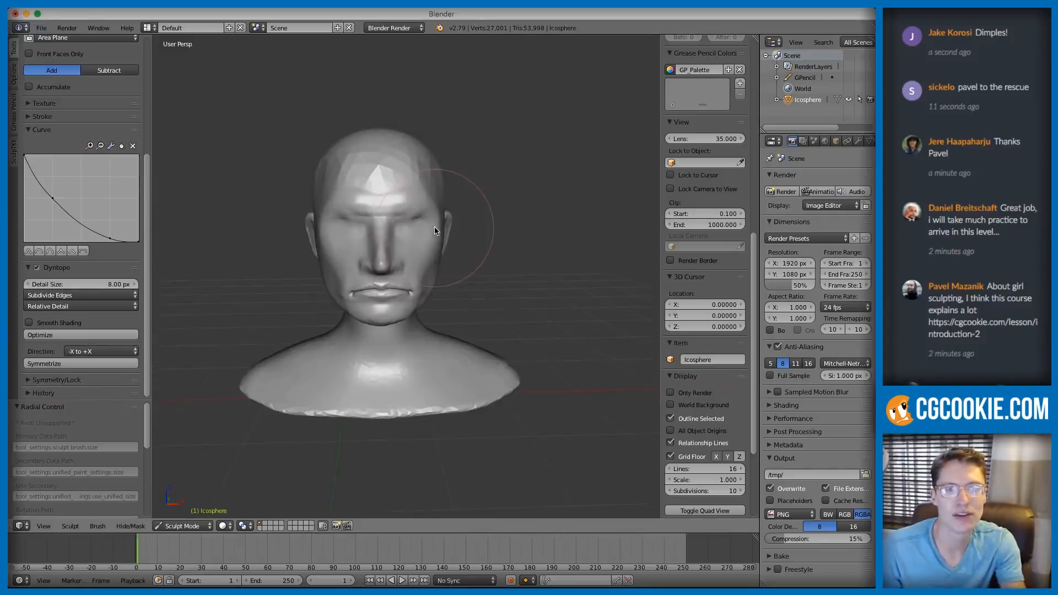
scroll(436, 230, up, 4)
mouse_move(462, 266)
middle_down()
mouse_move(461, 230)
mouse_move(519, 231)
middle_up()
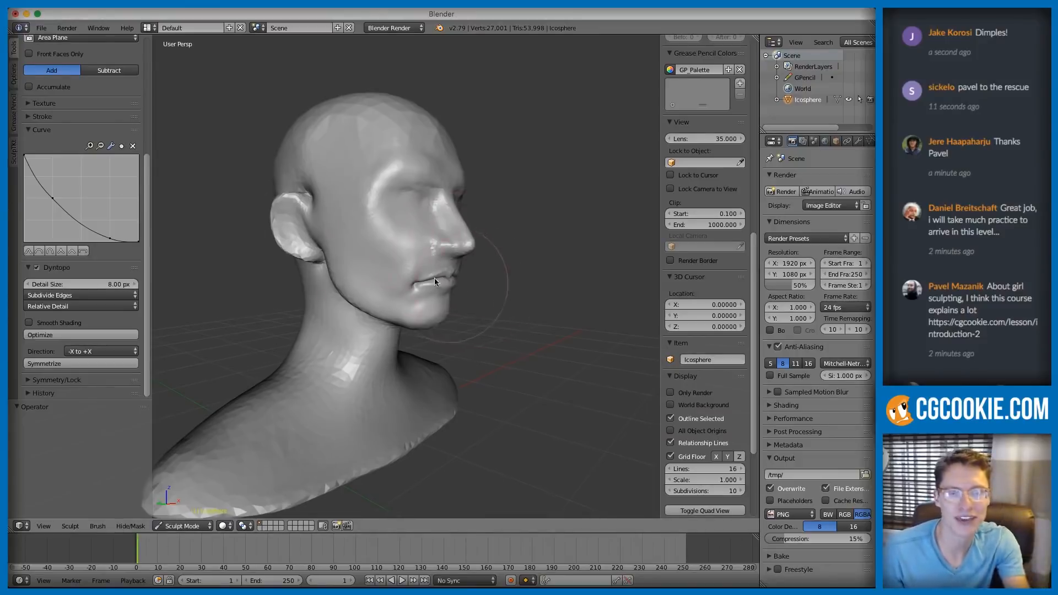
middle_drag(443, 285, 411, 266)
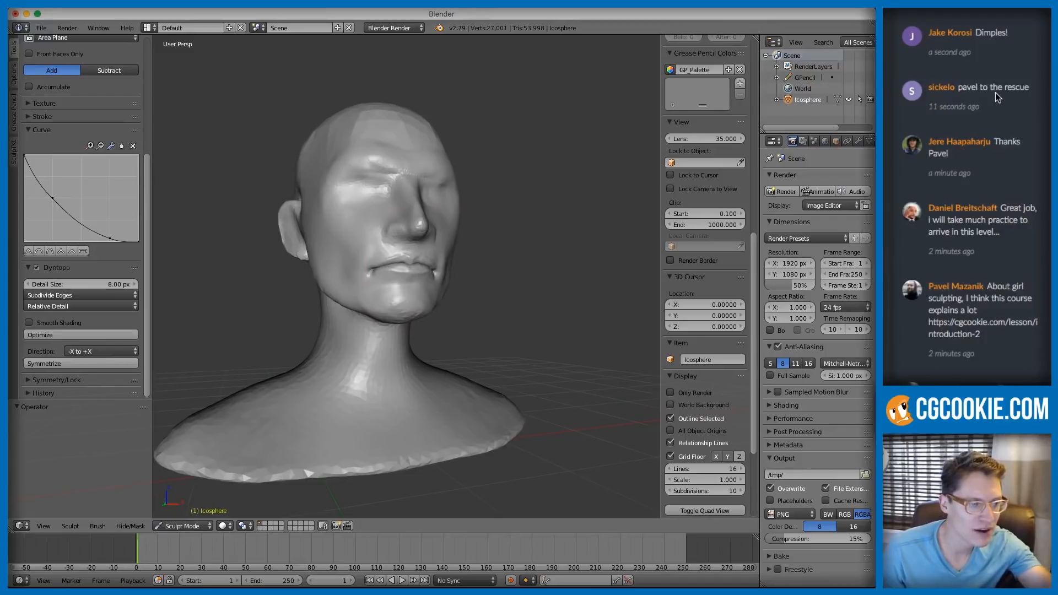
click(1012, 315)
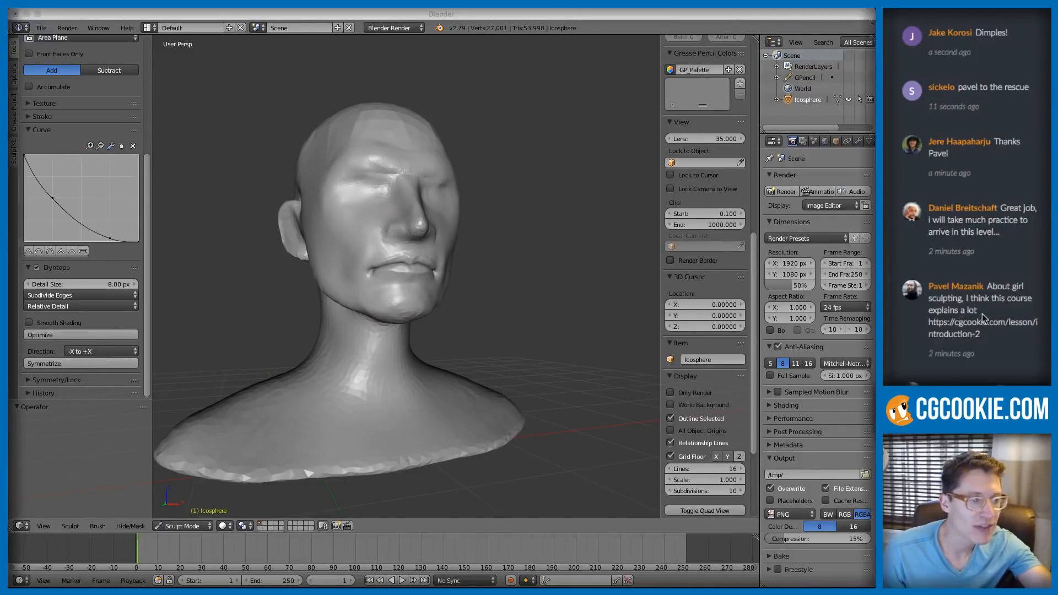
mouse_move(988, 286)
mouse_down()
mouse_move(1016, 309)
mouse_move(928, 325)
mouse_move(934, 333)
mouse_move(928, 325)
mouse_up()
key(ctrl+c)
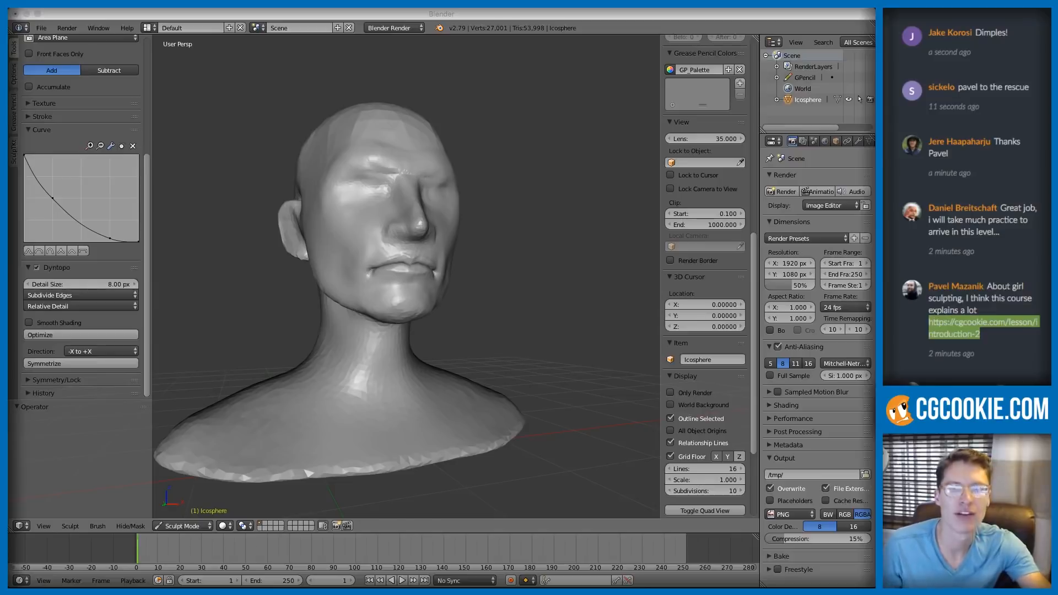
- Switch to the web browser, open the copied lesson link, and look through the course's chapter list around Female Head & Hair
key(super+Tab)
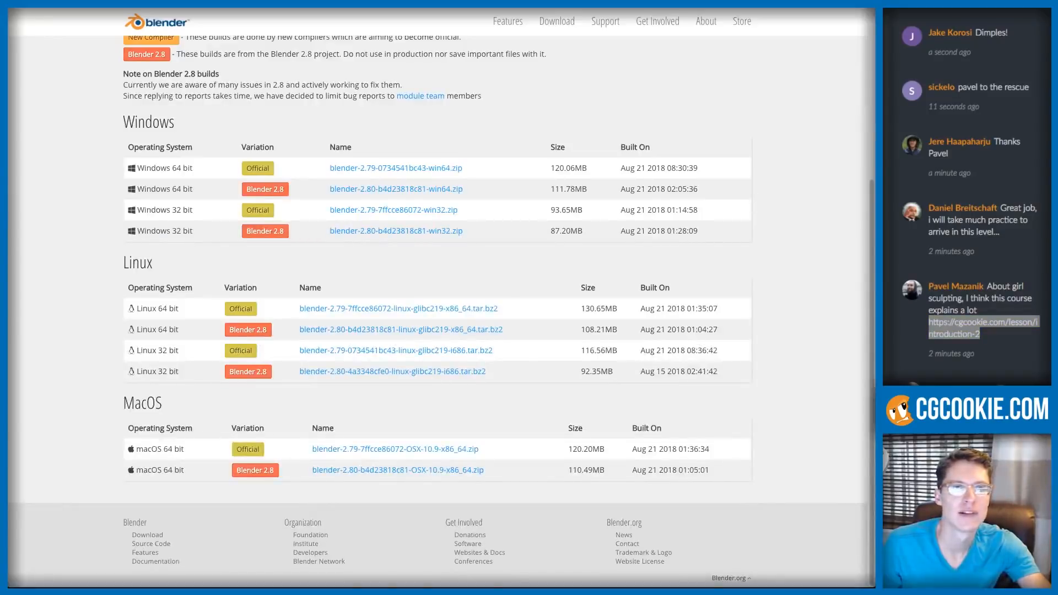
key(ctrl+Tab)
click(237, 8)
key(ctrl+v)
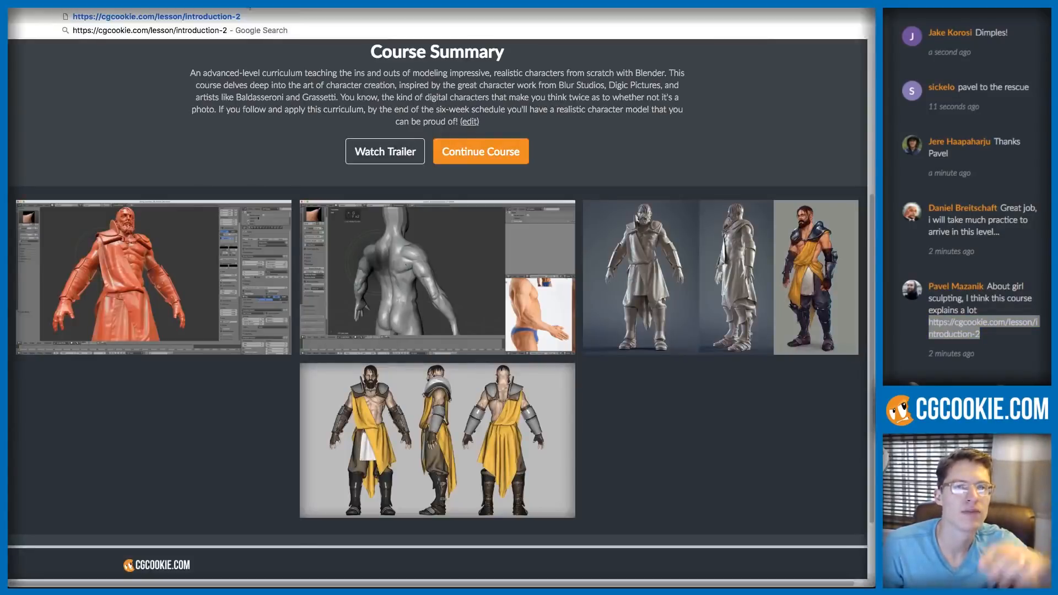
key(Return)
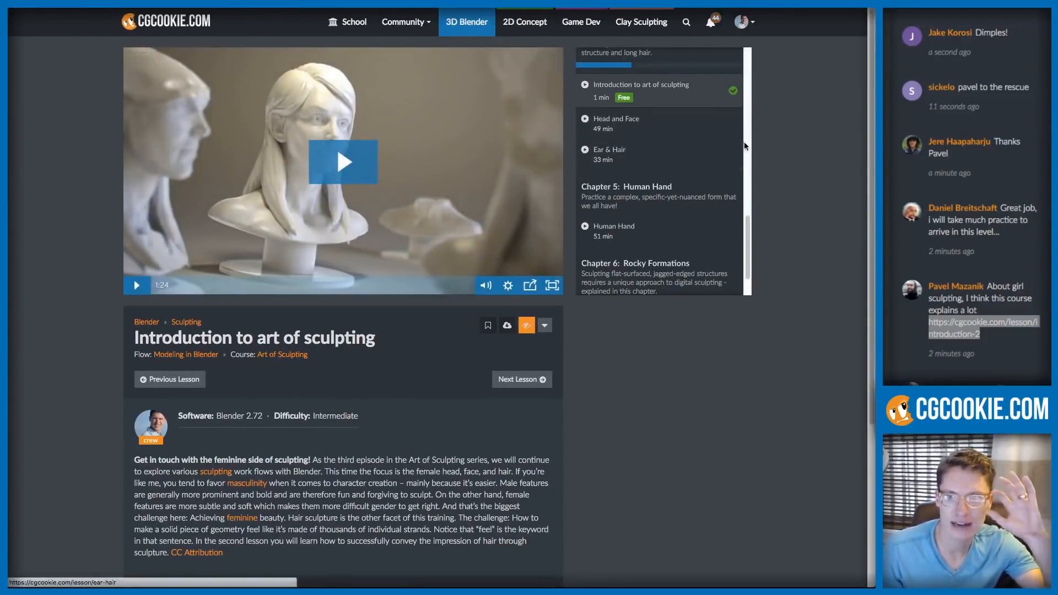
scroll(749, 232, up, 2)
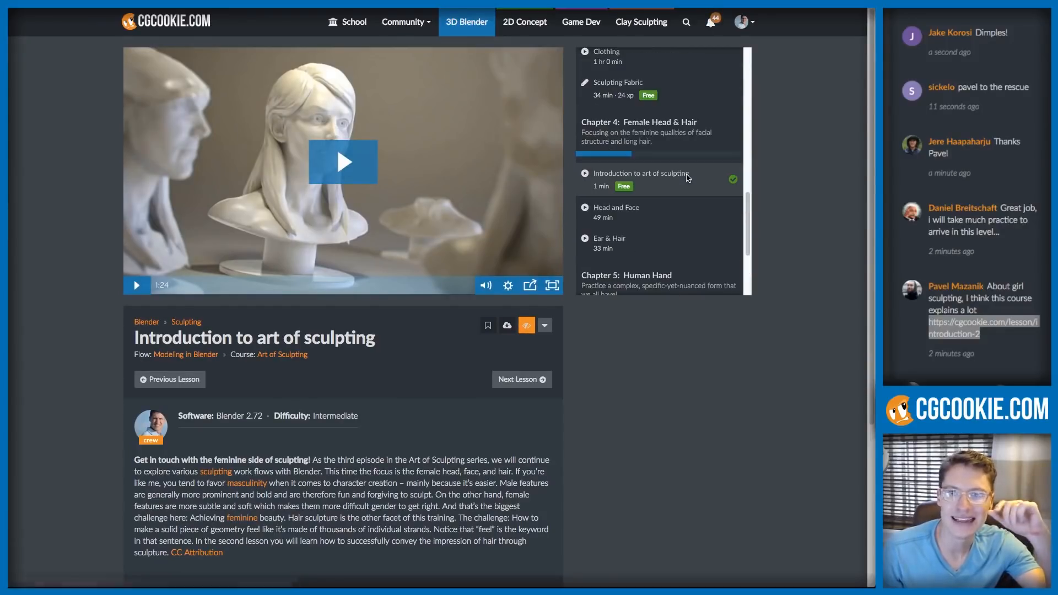
click(1014, 354)
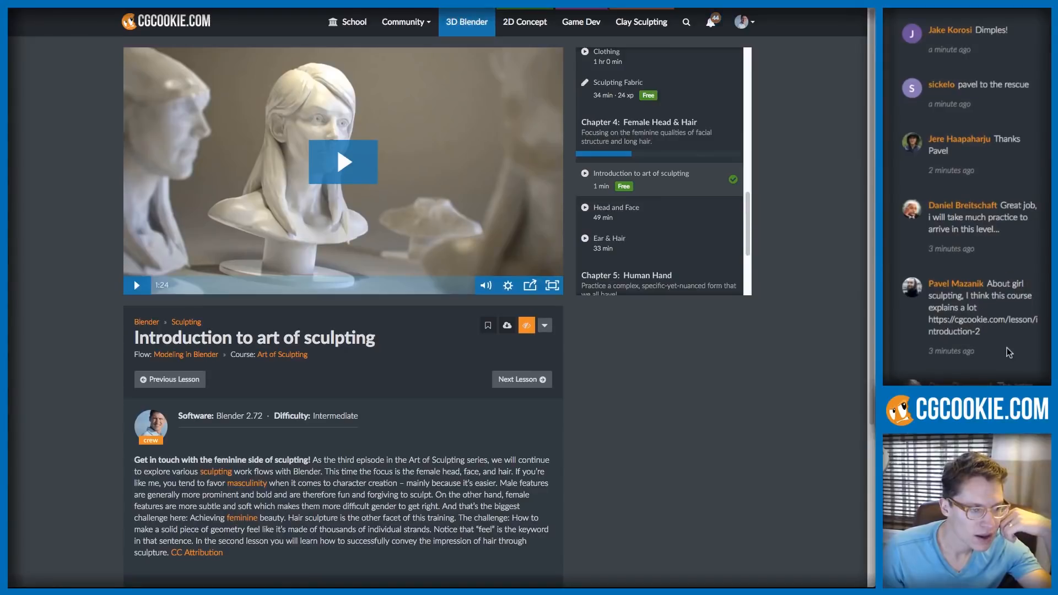
- Look back through the older chat messages for unanswered viewer questions, and return to the newest ones
scroll(1007, 352, down, 9)
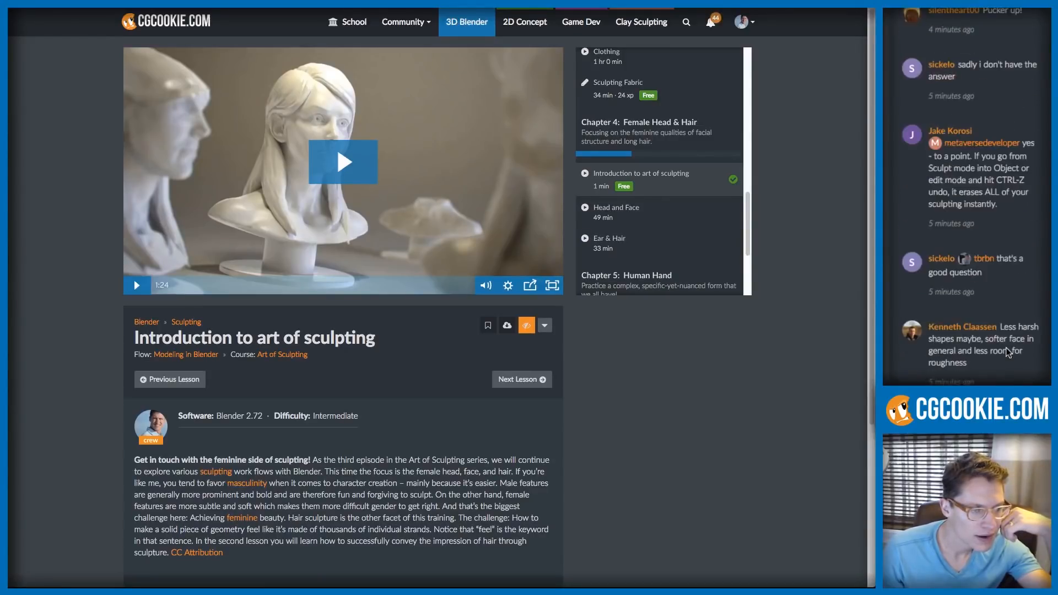
scroll(1006, 352, down, 10)
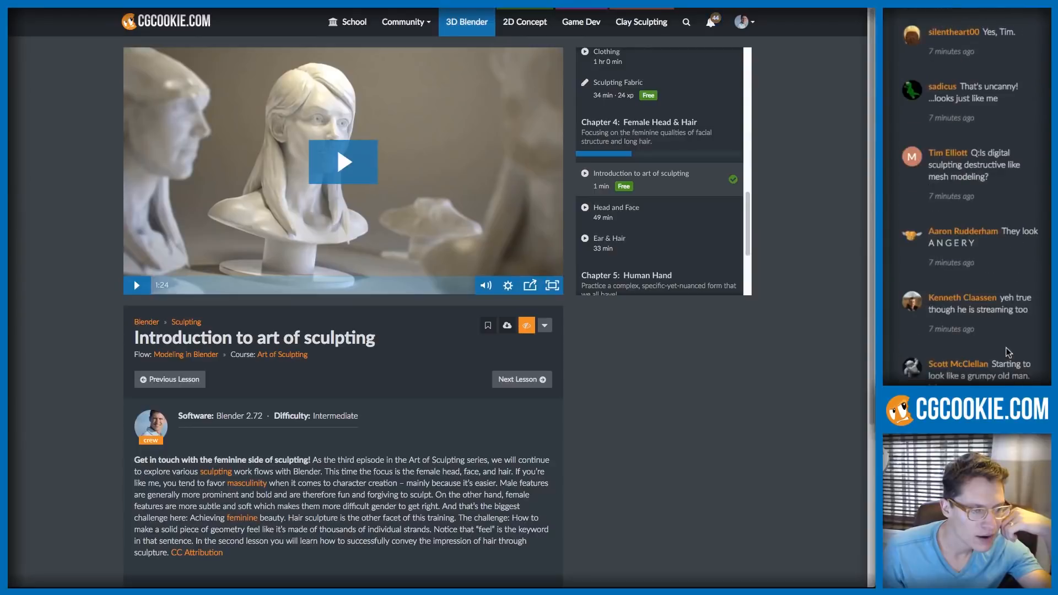
scroll(1007, 352, down, 8)
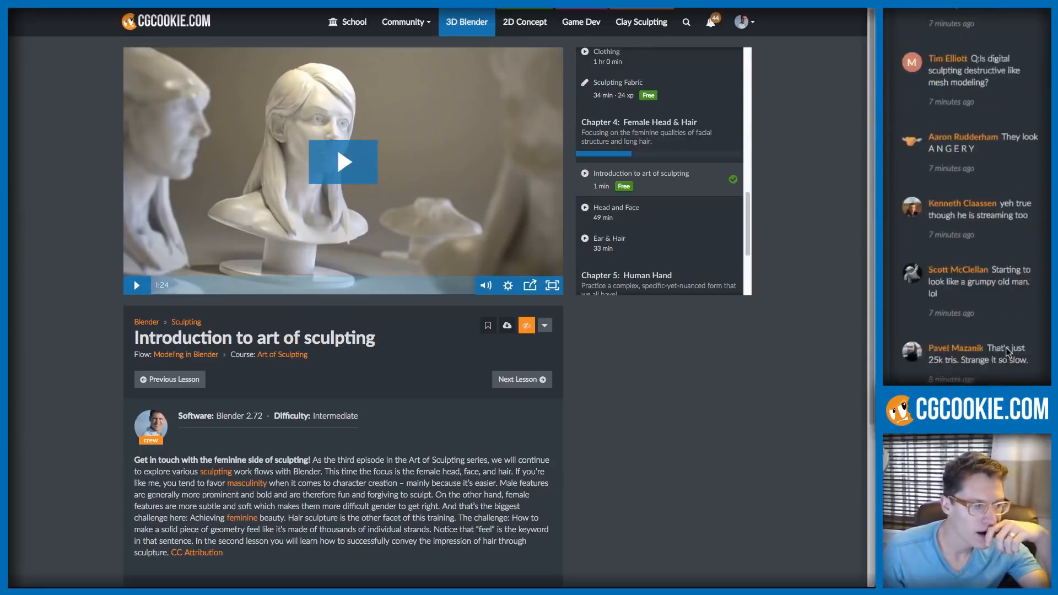
scroll(1007, 352, down, 10)
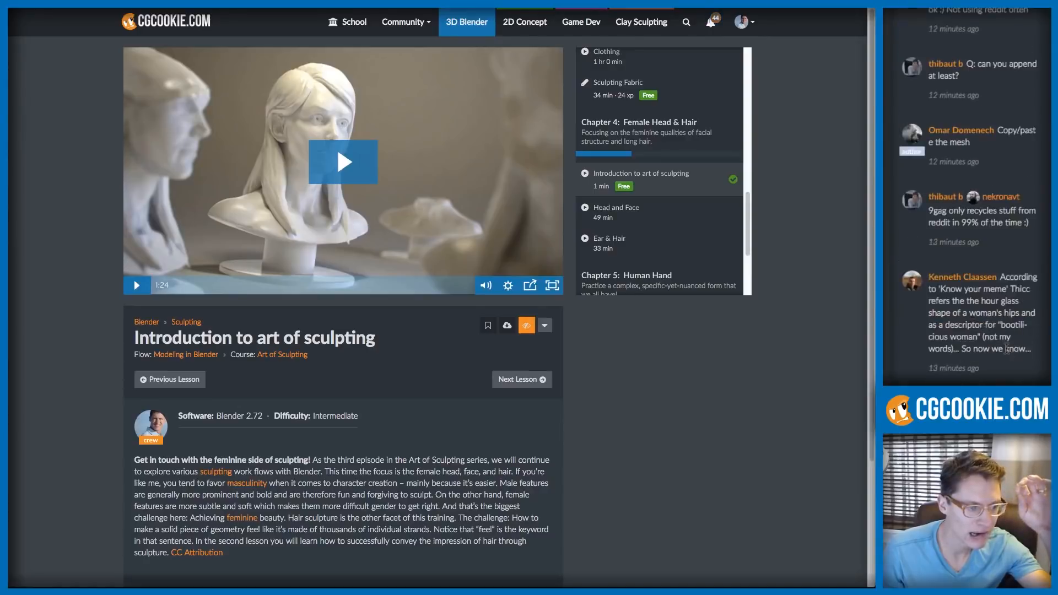
scroll(1006, 350, down, 10)
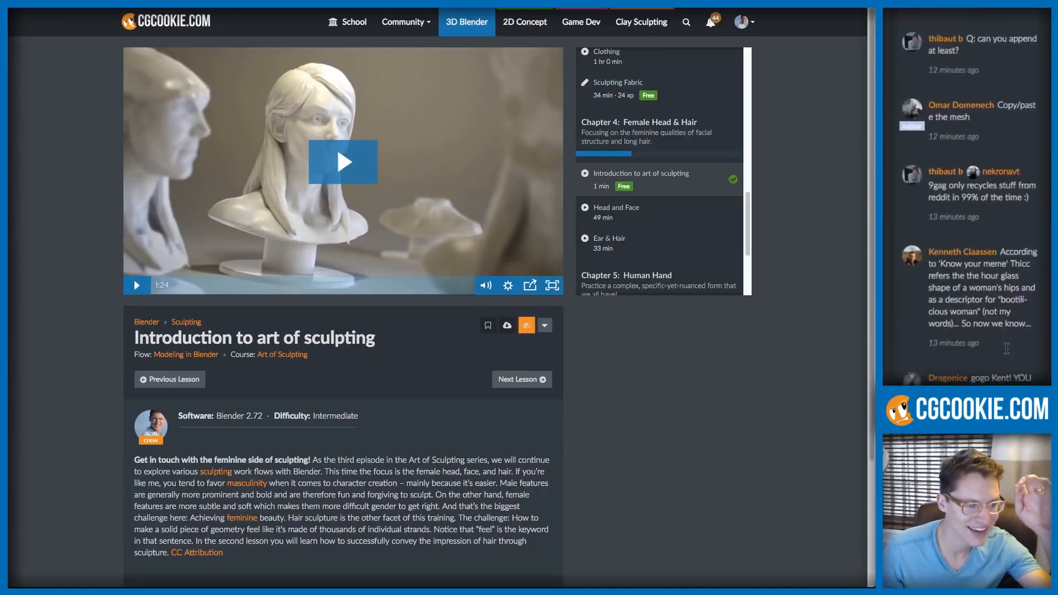
scroll(998, 358, up, 15)
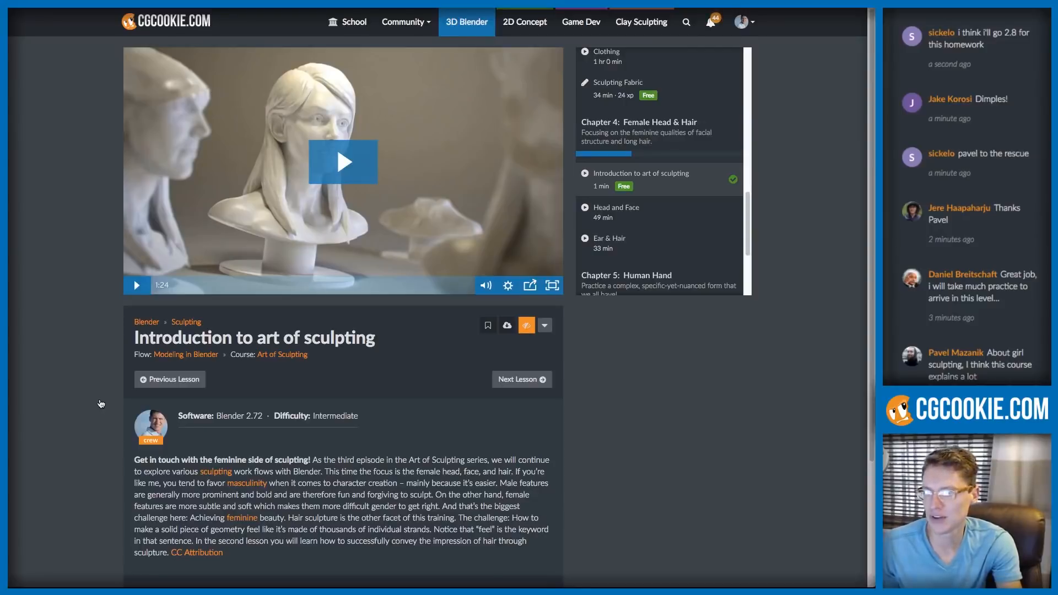
- Switch to Blender, highlight the chat question "no masks?", and examine the sculpted head from the side and front
key(super+Tab)
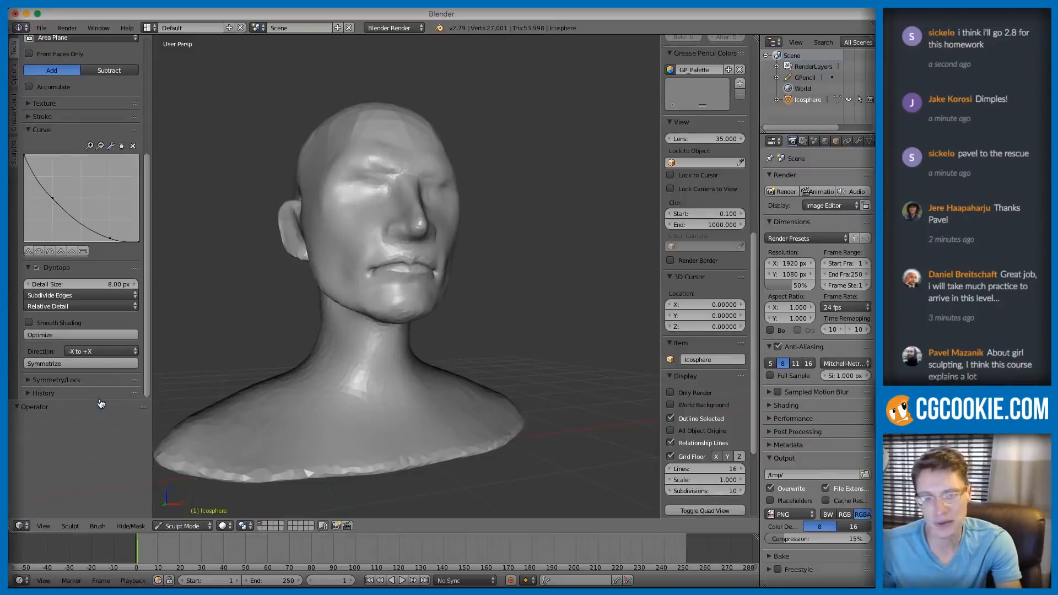
mouse_move(533, 275)
middle_down()
mouse_move(472, 289)
mouse_move(491, 245)
middle_up()
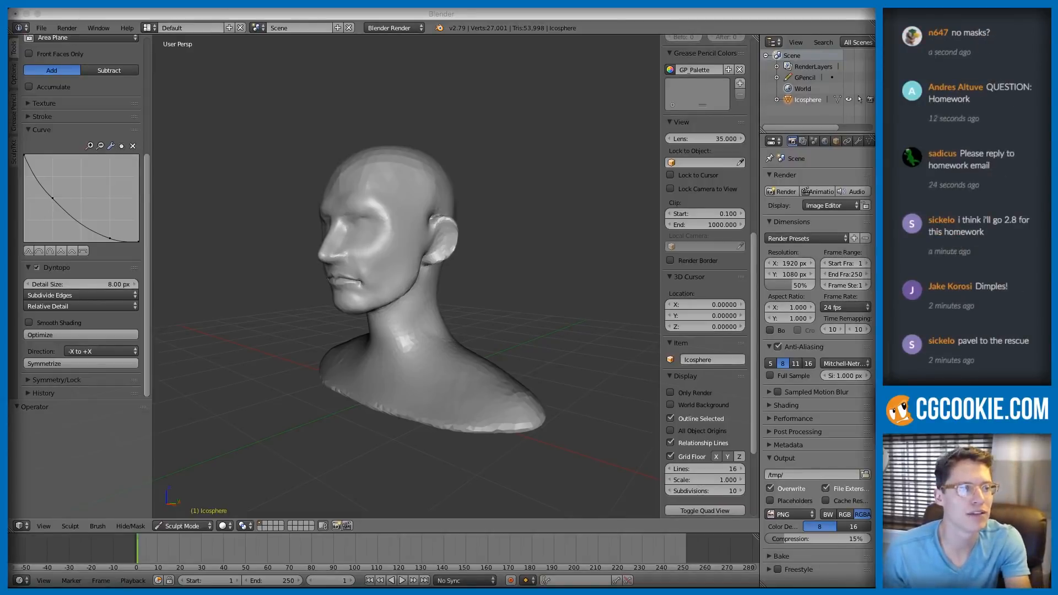
drag(995, 35, 949, 39)
middle_drag(526, 183, 472, 177)
middle_drag(524, 209, 602, 208)
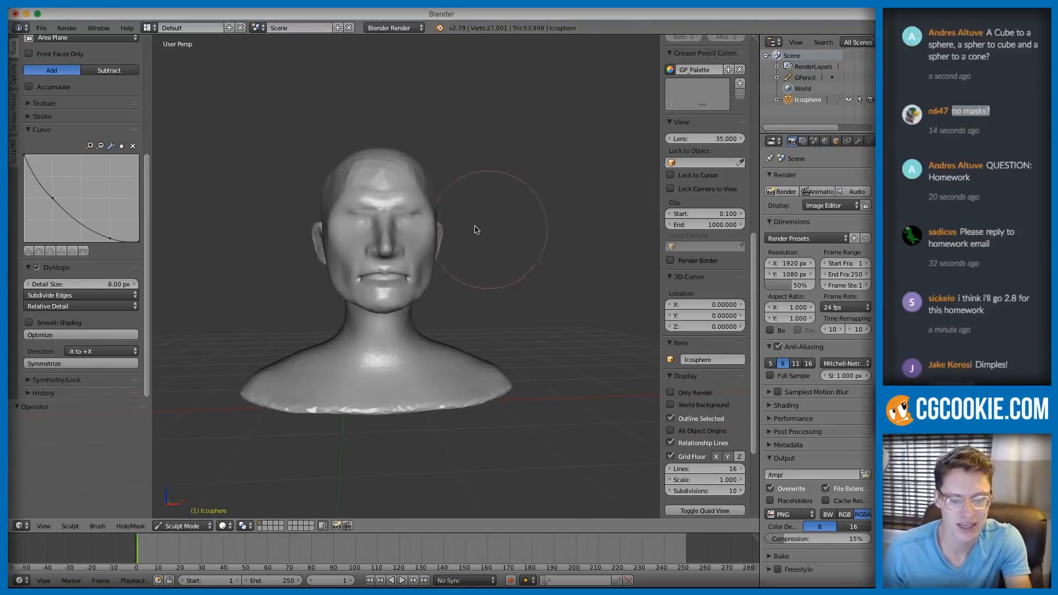
- Activate the Grab brush and adjust its radius to a large size beside the face
key(g)
key(f)
click(507, 222)
mouse_move(502, 235)
ctrl+middle_down()
mouse_move(489, 263)
mouse_move(528, 244)
mouse_move(515, 243)
mouse_move(470, 295)
ctrl+middle_up()
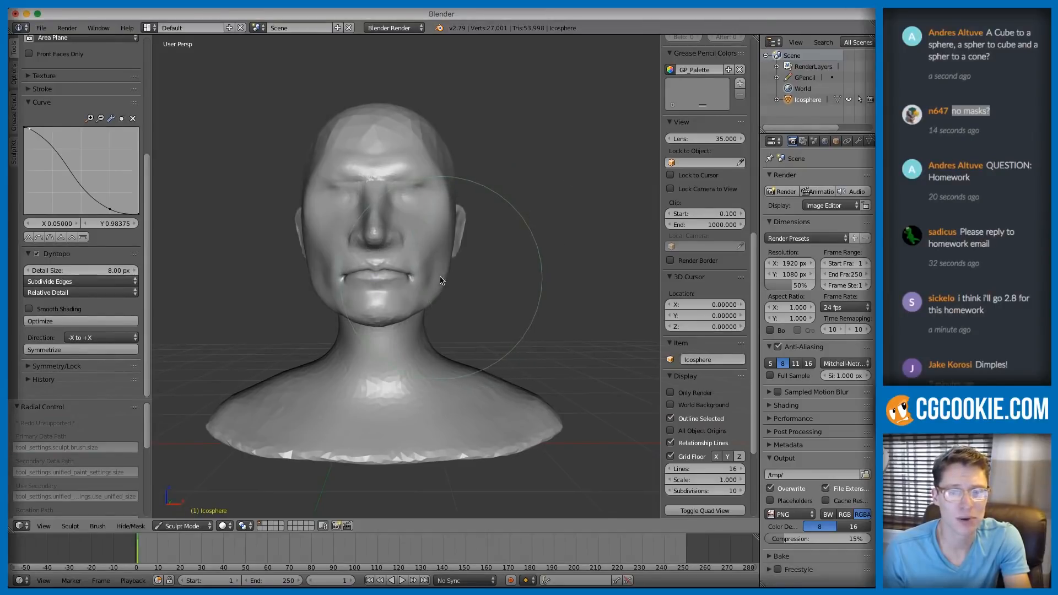
key(f)
click(405, 272)
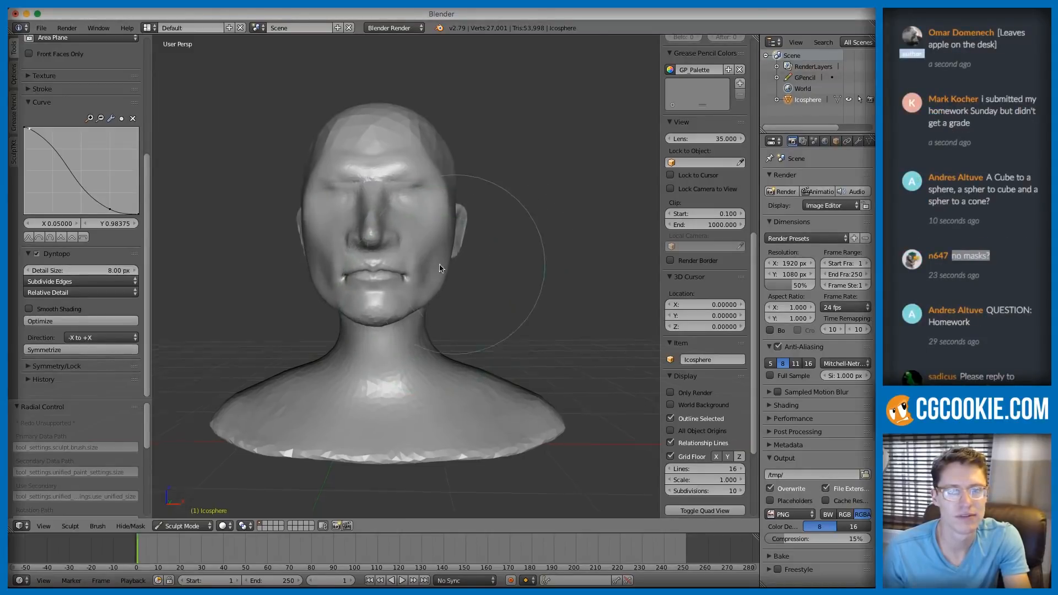
middle_drag(441, 268, 422, 264)
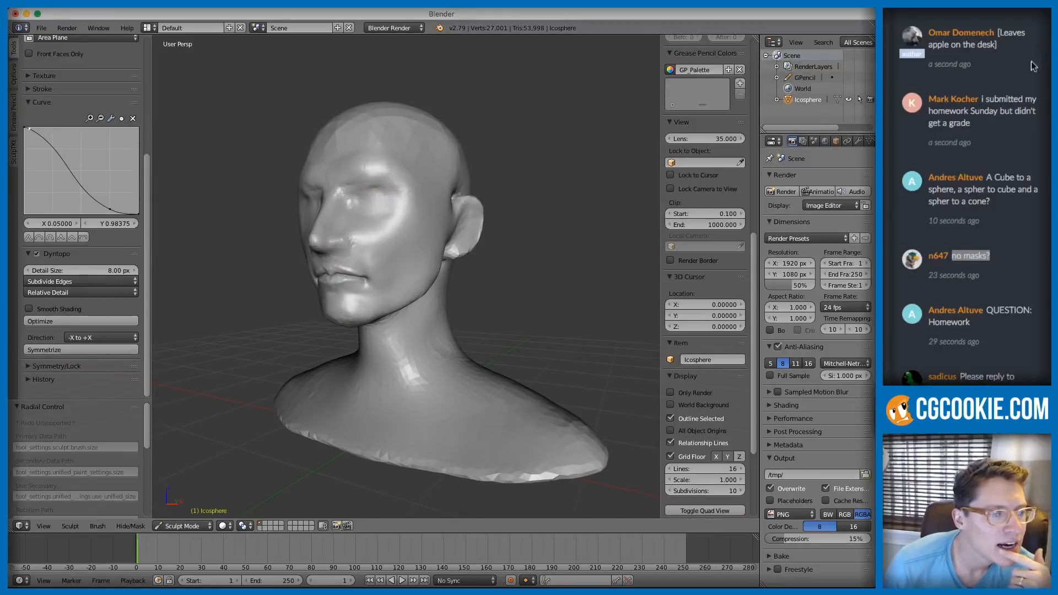
- Highlight the chat question about cube, sphere and cone shapes, switch to the presentation, and go back to the Week 3 Agenda slide
click(999, 203)
click(1006, 204)
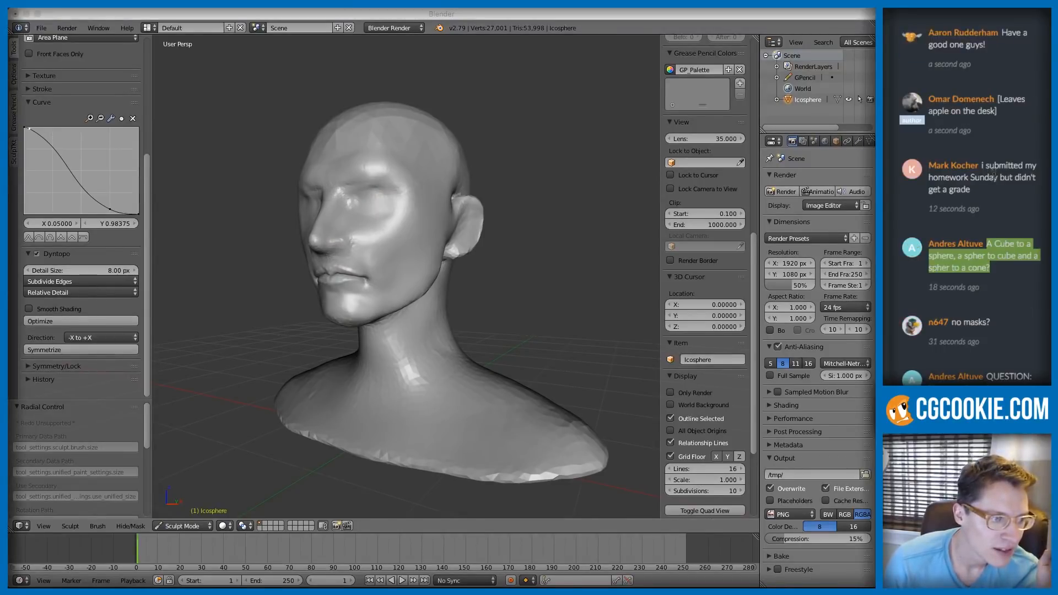
key(super+Tab)
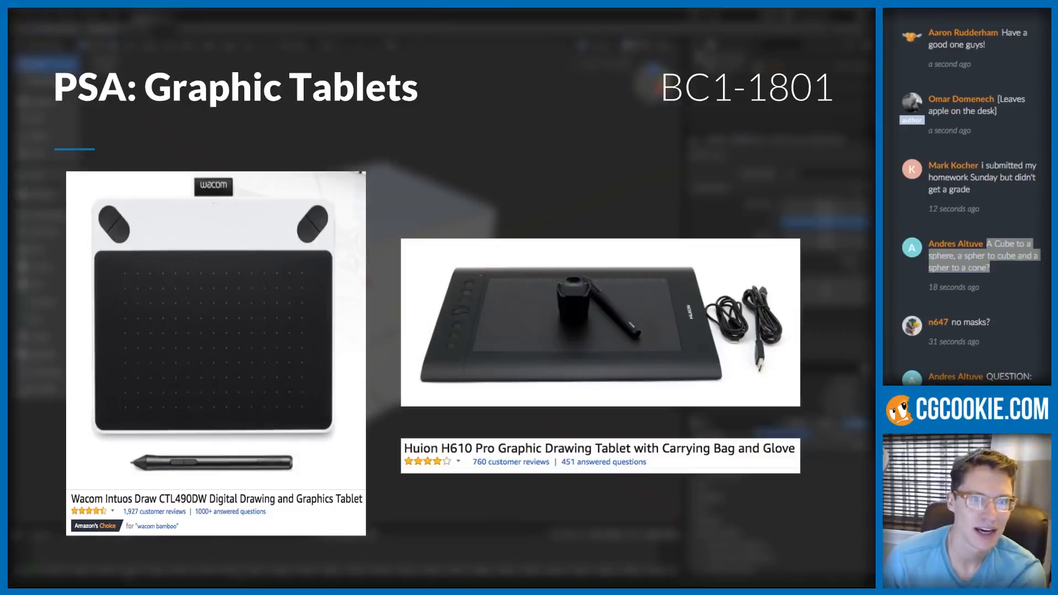
key(Left)
key(Left)
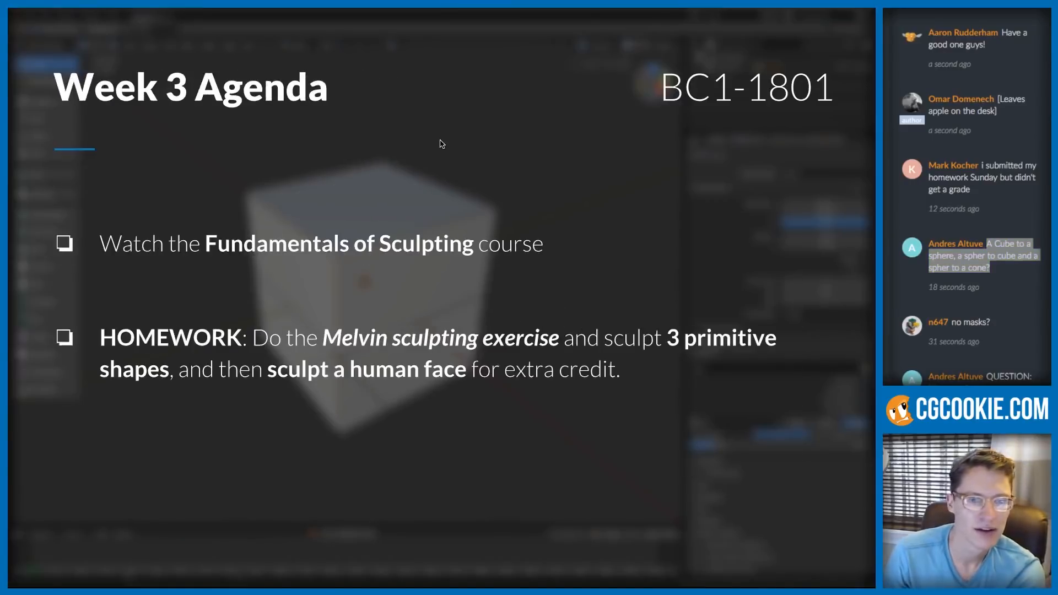